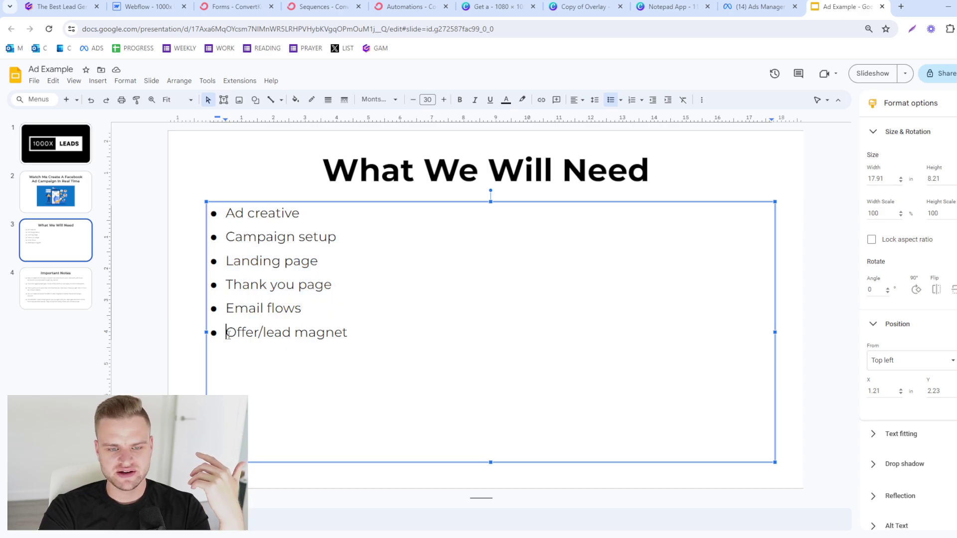
Step: Deselect the bullet list and open the Important Notes slide
click(154, 377)
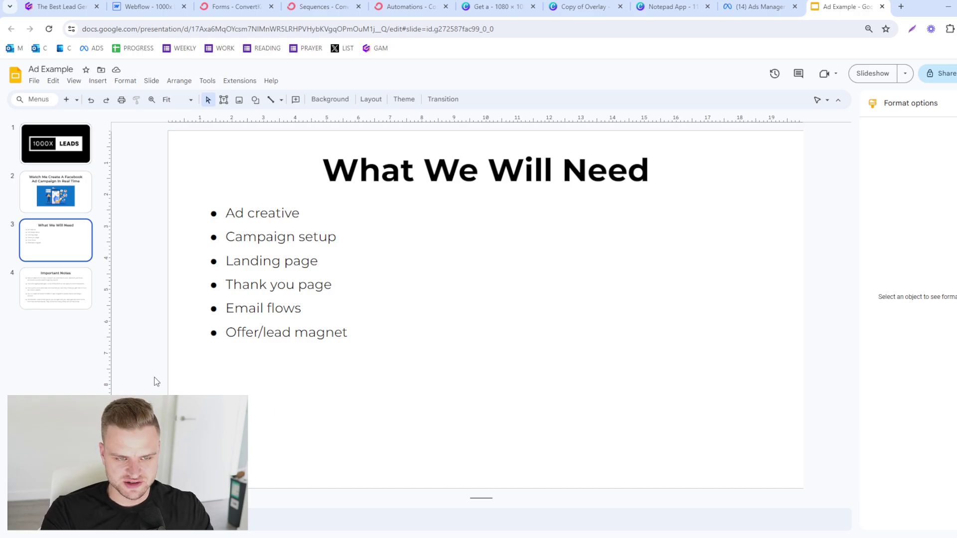
click(55, 299)
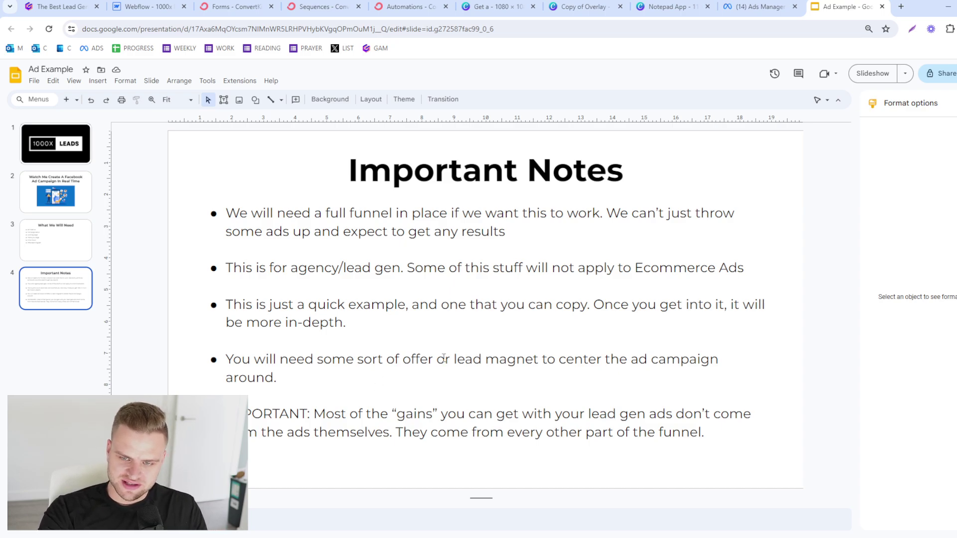
Step: Switch to the Gamma document "The Best Lead Generation Training On The Internet" and skim its cards, returning to the title card
click(61, 7)
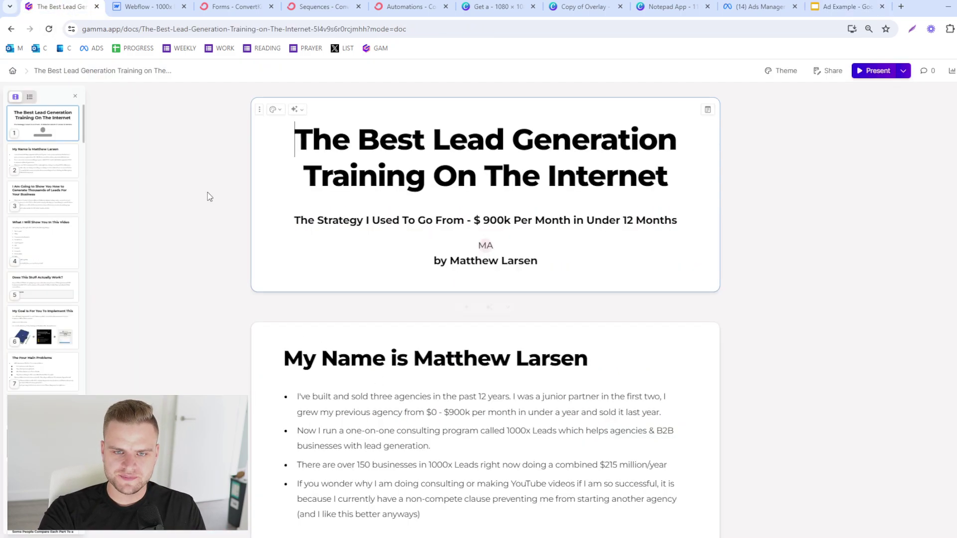
scroll(195, 296, down, 4)
scroll(42, 252, down, 15)
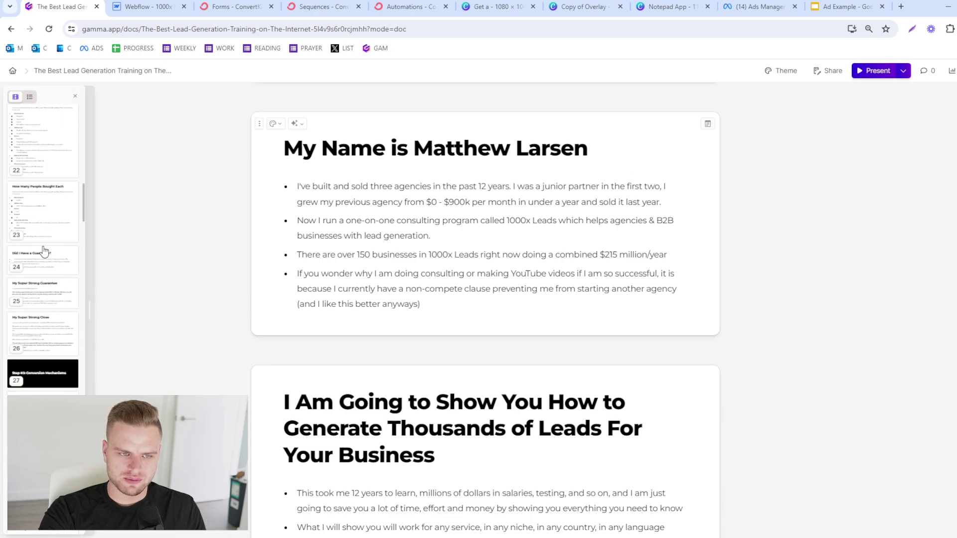
scroll(81, 249, down, 2)
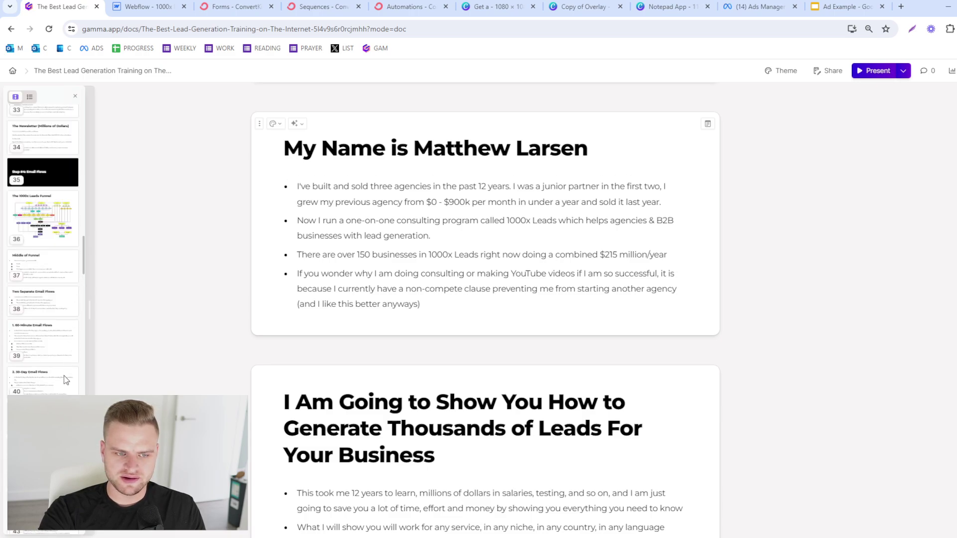
scroll(47, 326, down, 20)
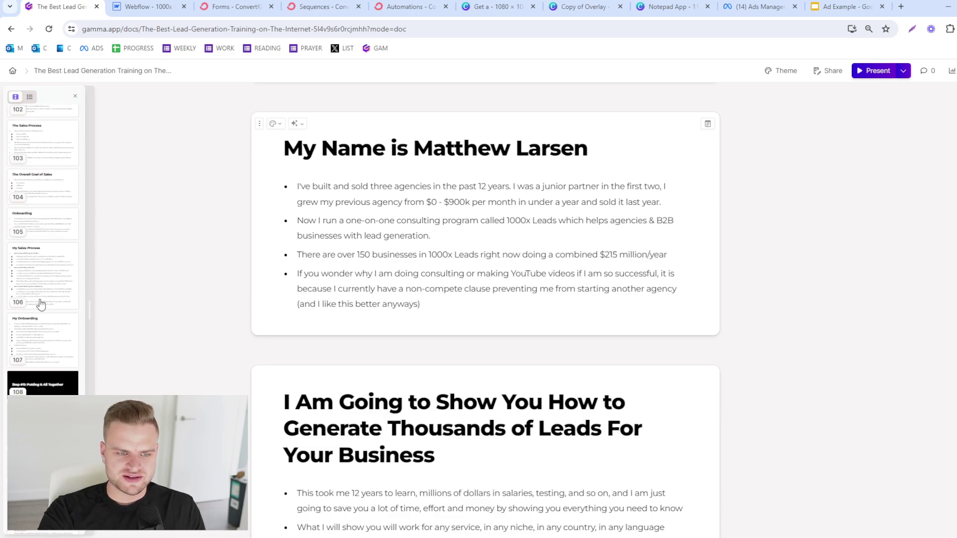
scroll(41, 304, up, 6)
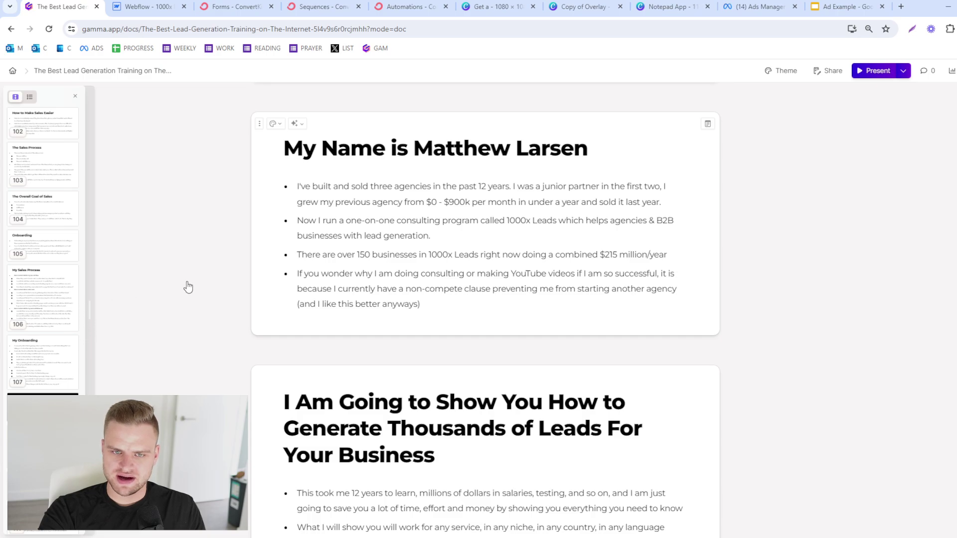
scroll(27, 188, up, 6)
scroll(42, 205, up, 20)
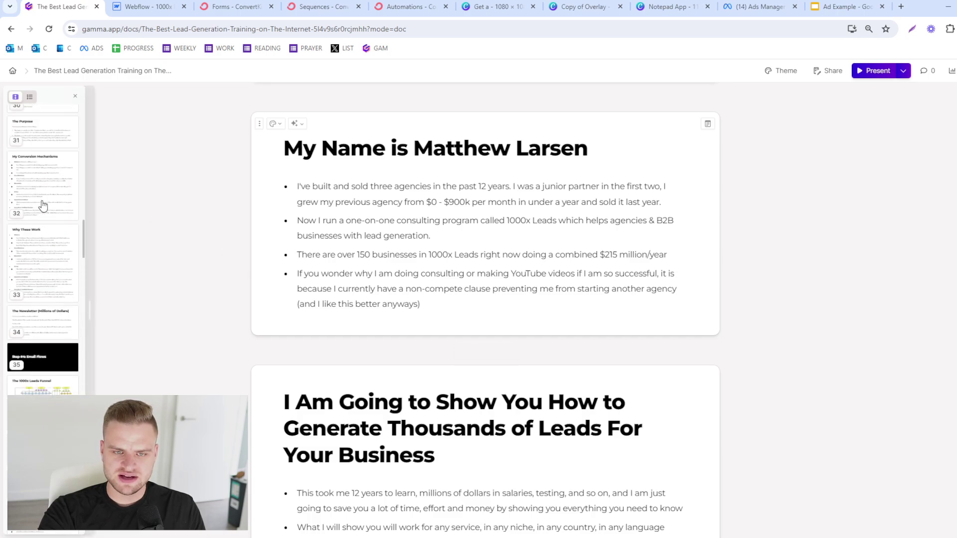
scroll(42, 205, up, 5)
scroll(476, 182, up, 4)
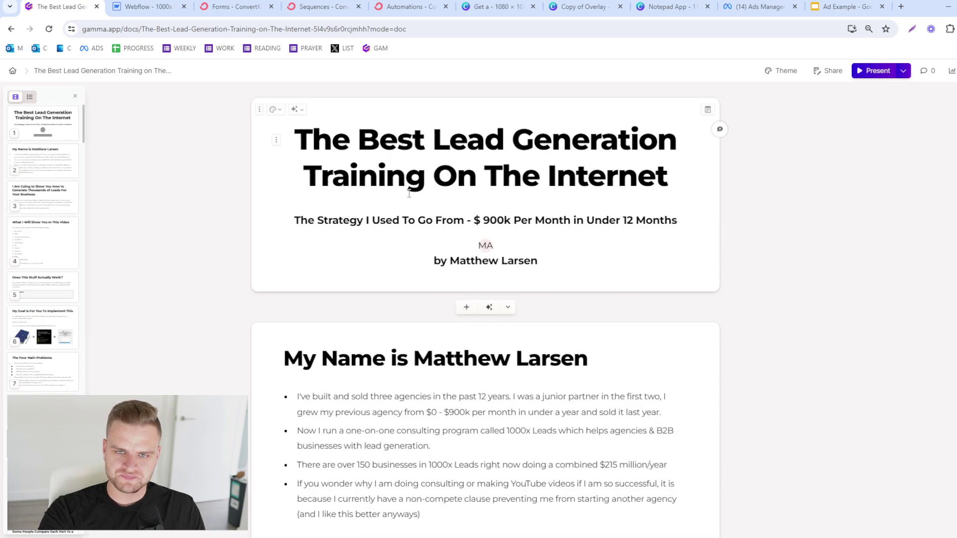
drag(668, 177, 637, 176)
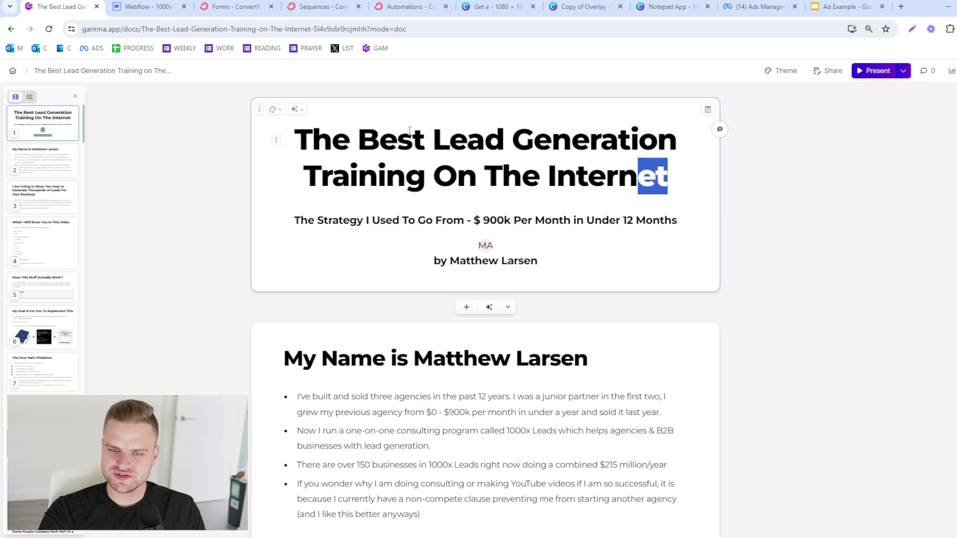
drag(502, 121, 413, 139)
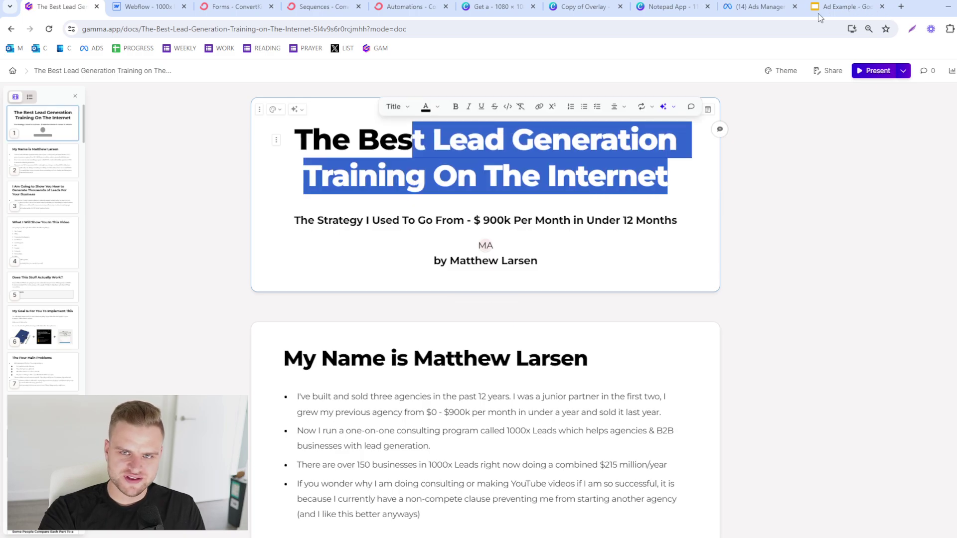
Step: Return to the Ad Example deck in Google Slides and bold "IMPORTANT:" in the last bullet of the Important Notes slide
click(846, 5)
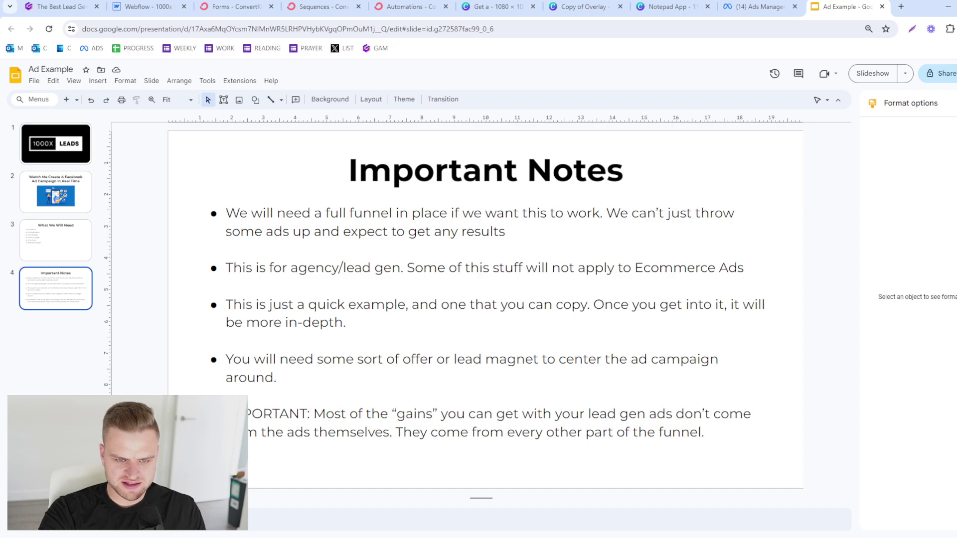
drag(229, 414, 310, 416)
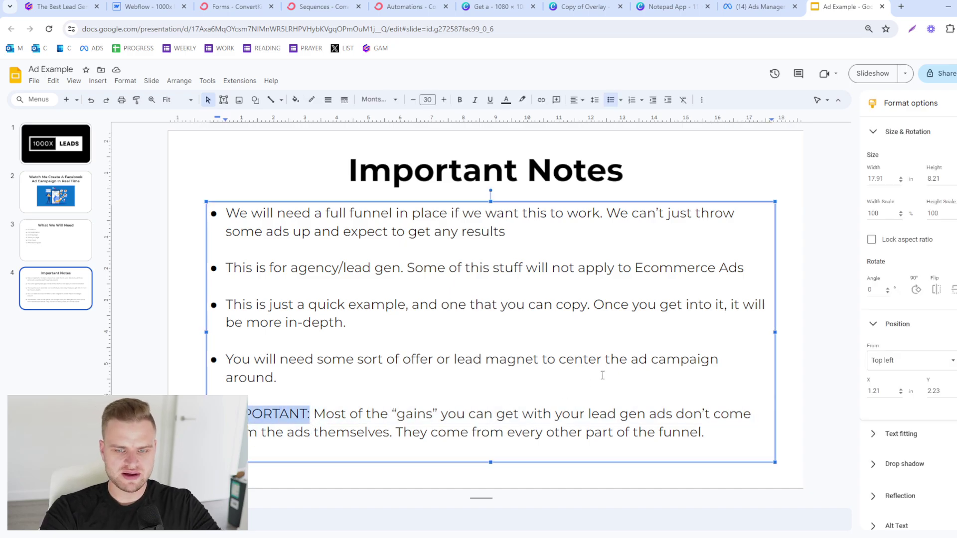
key(ctrl+b)
click(139, 276)
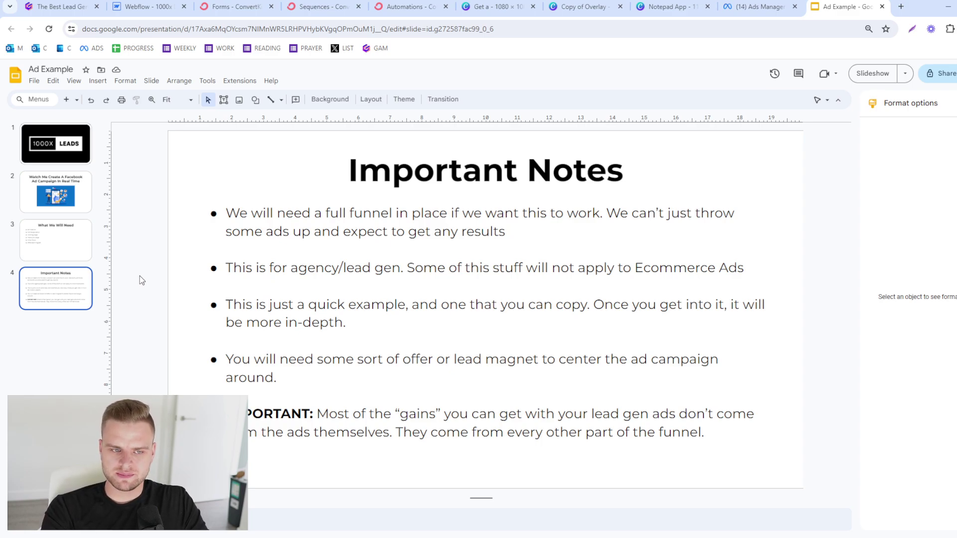
Step: Open the What We Will Need slide and highlight its full list, from Ad creative to Offer/lead magnet, while reviewing it
click(82, 260)
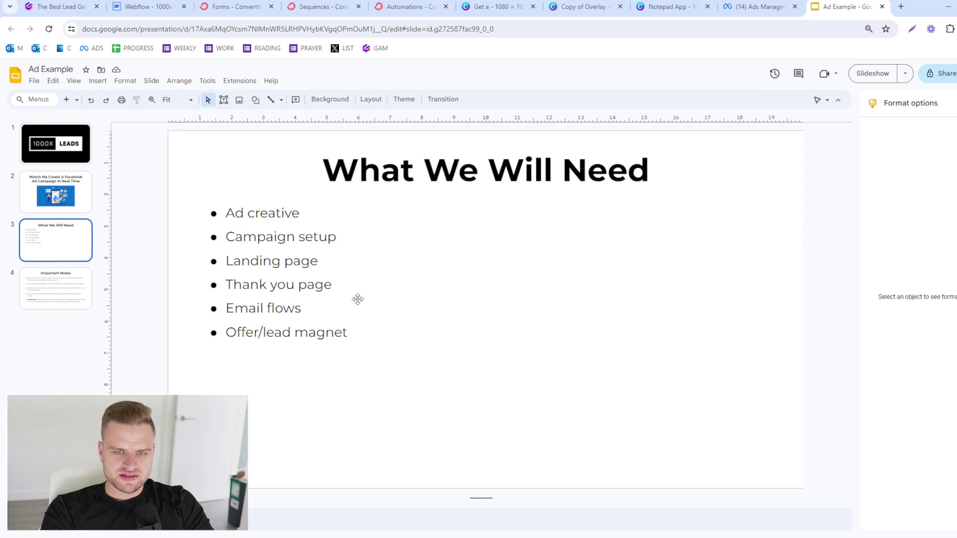
double_click(332, 318)
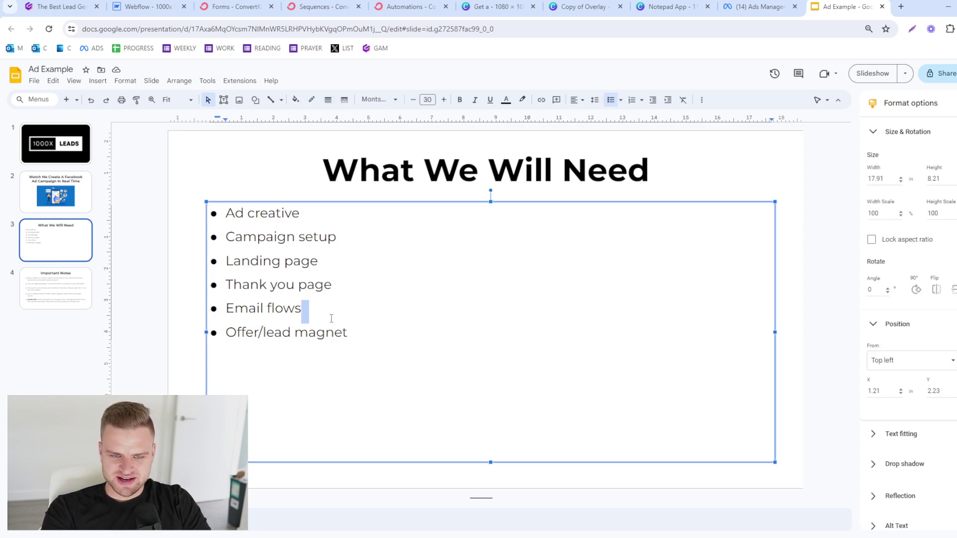
drag(376, 345, 220, 214)
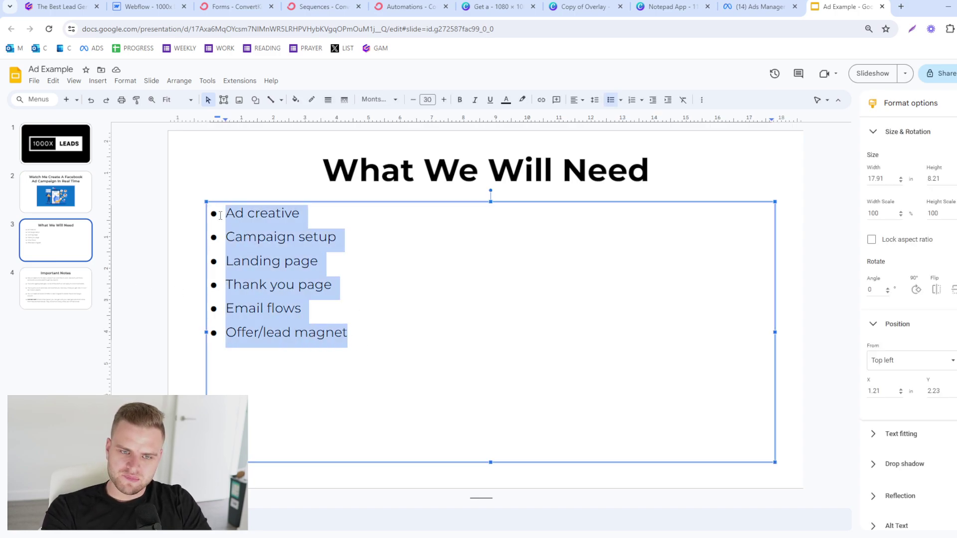
click(422, 349)
drag(422, 348, 229, 222)
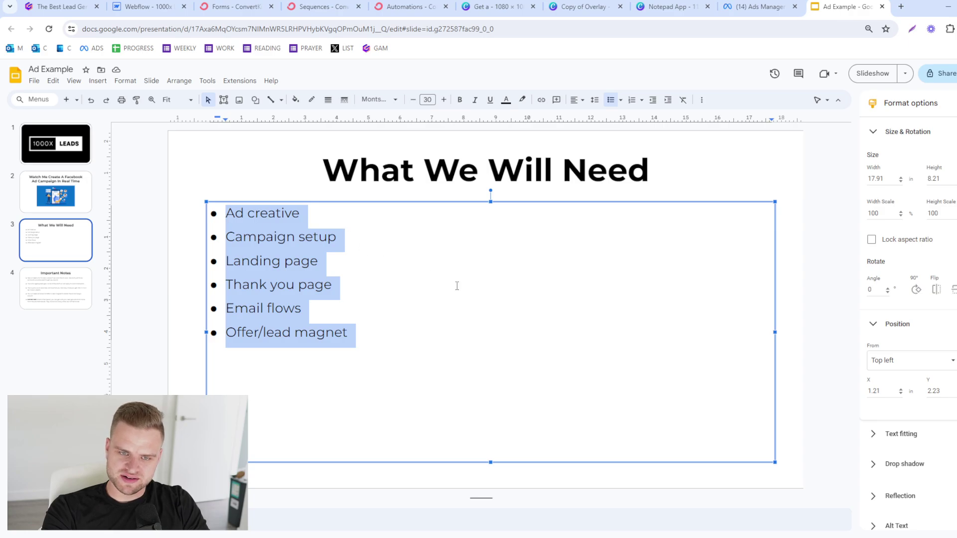
click(501, 301)
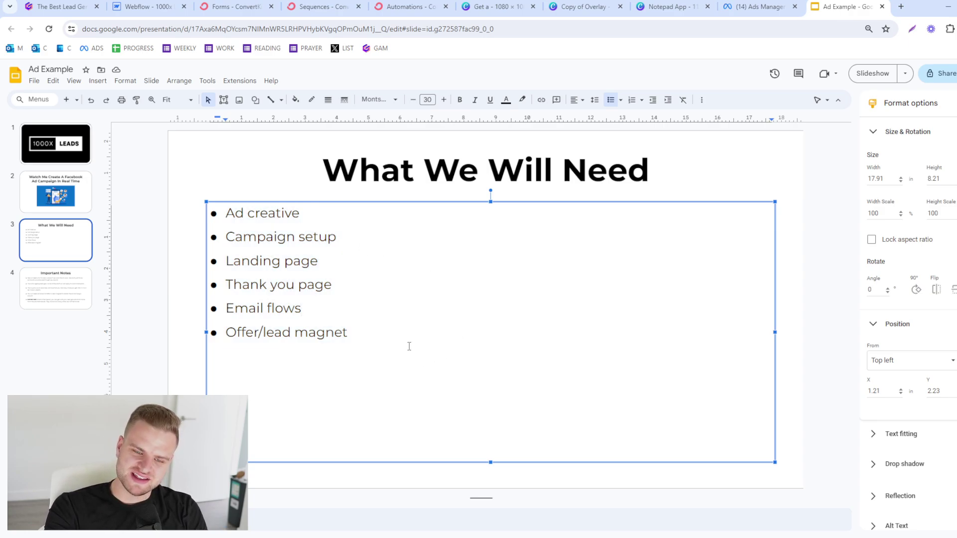
drag(409, 346, 222, 215)
click(458, 288)
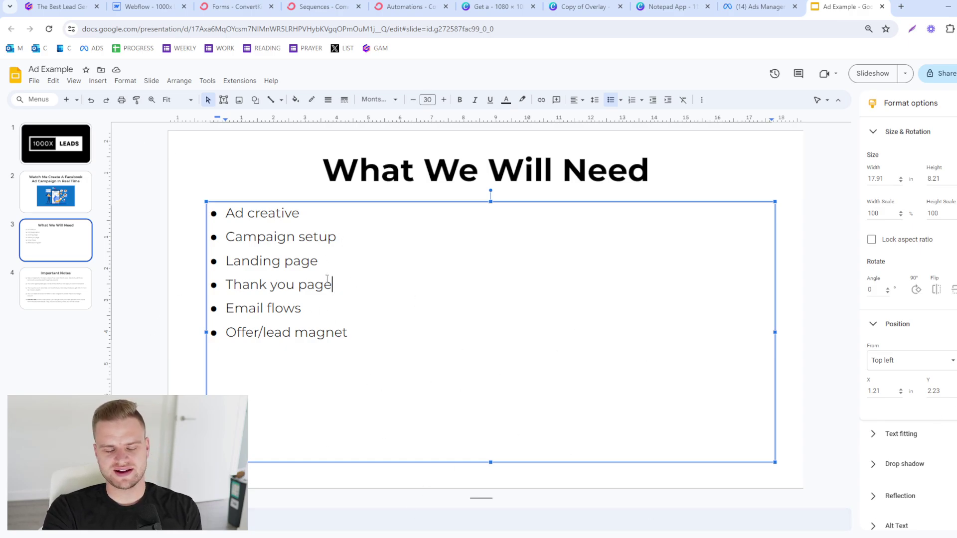
Step: Switch to the Webflow site and open the Case Study Thank You Page
click(55, 7)
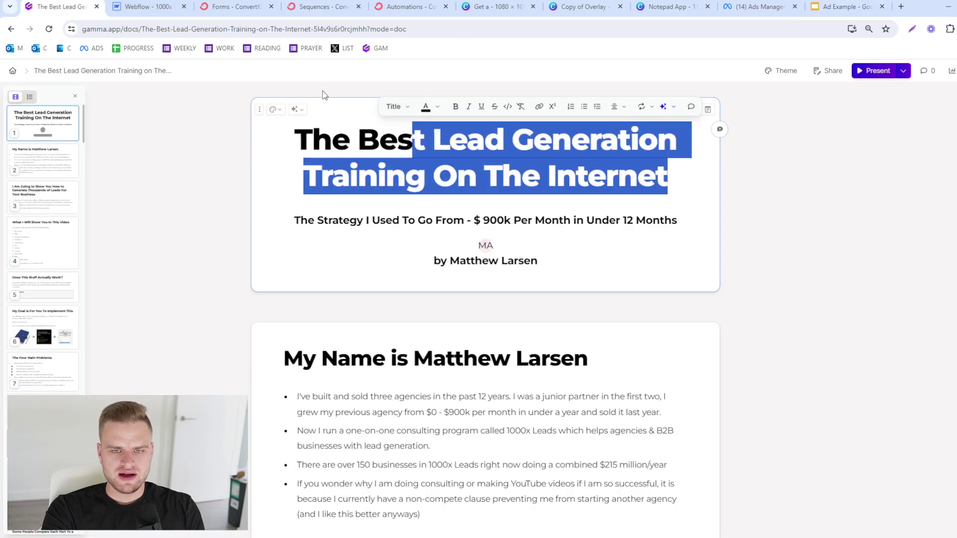
click(125, 4)
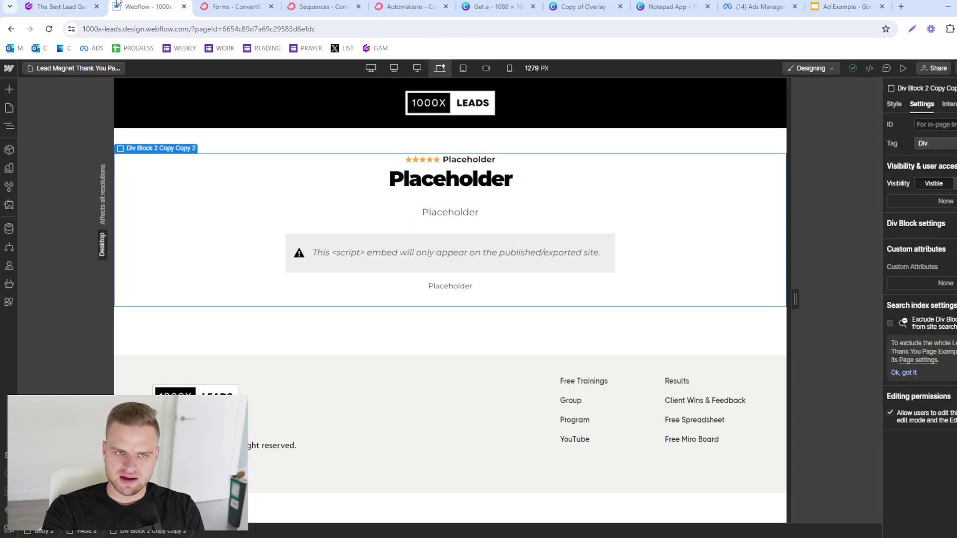
click(86, 68)
click(90, 273)
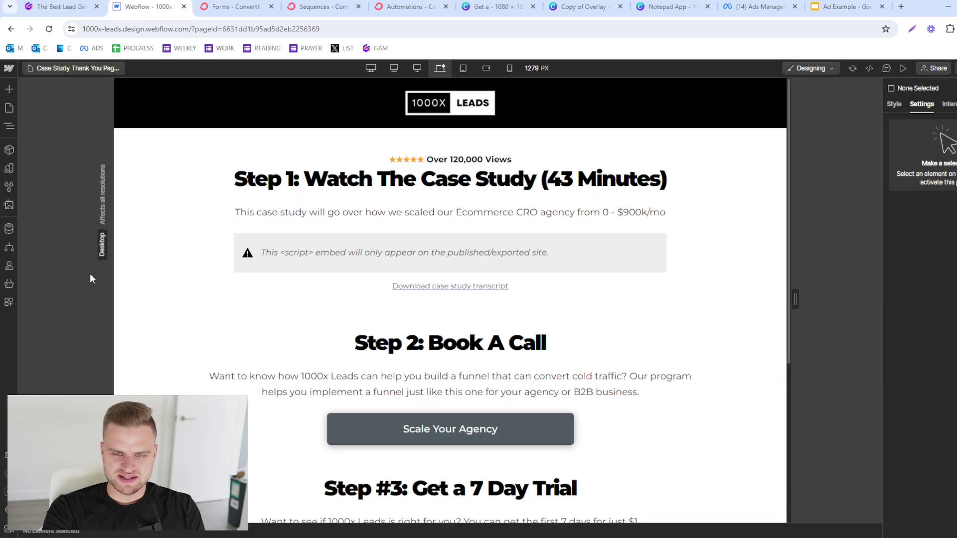
Step: Open the Lead Magnet Page Example in Webflow and look over its hero and client reviews sections
click(70, 69)
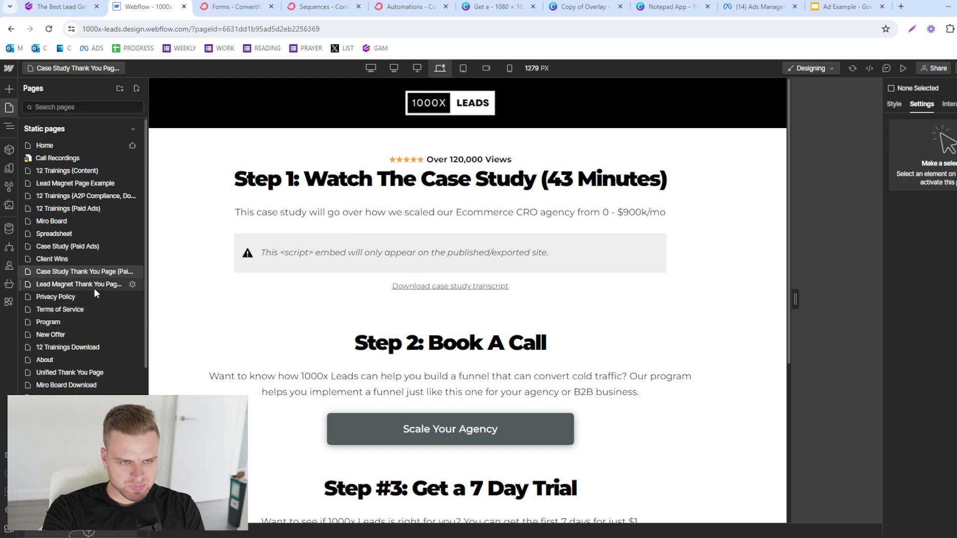
click(101, 182)
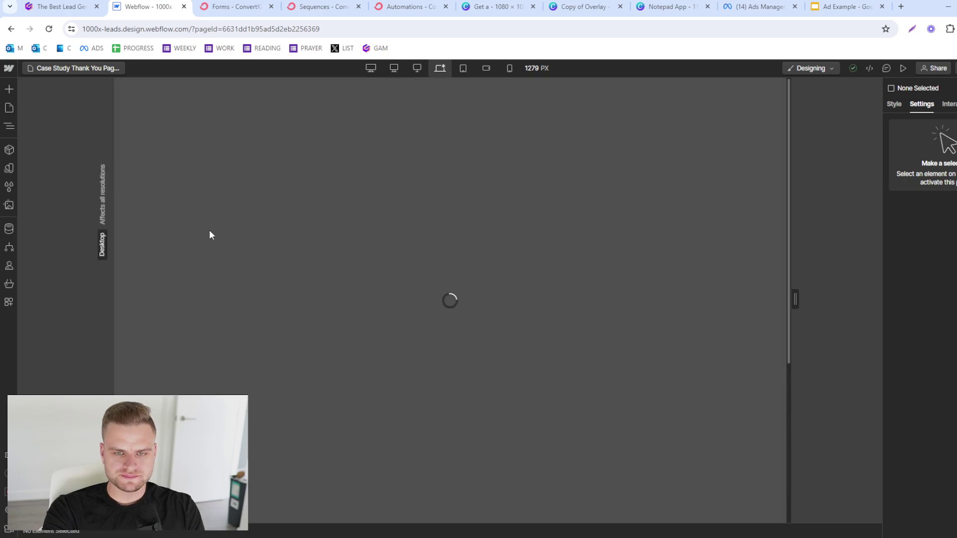
scroll(521, 224, down, 4)
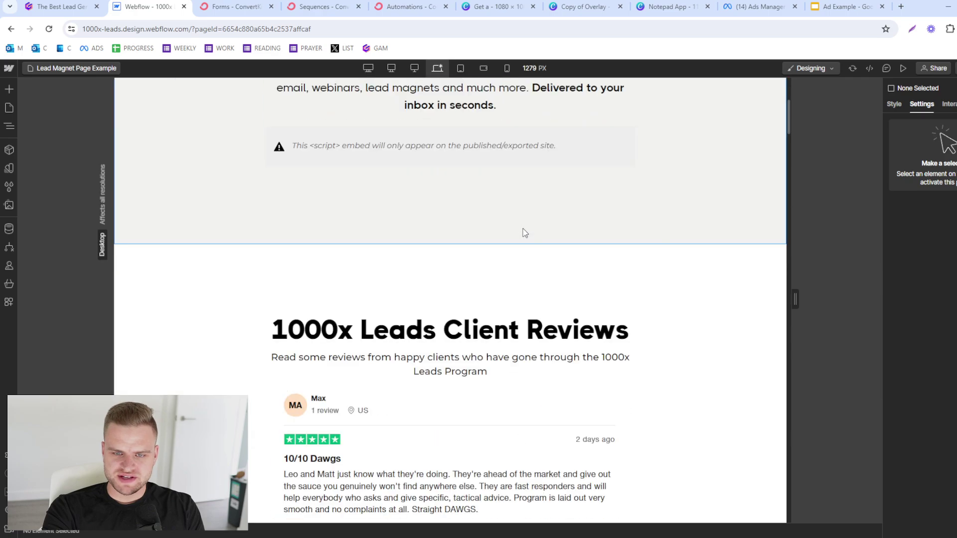
scroll(522, 242, up, 5)
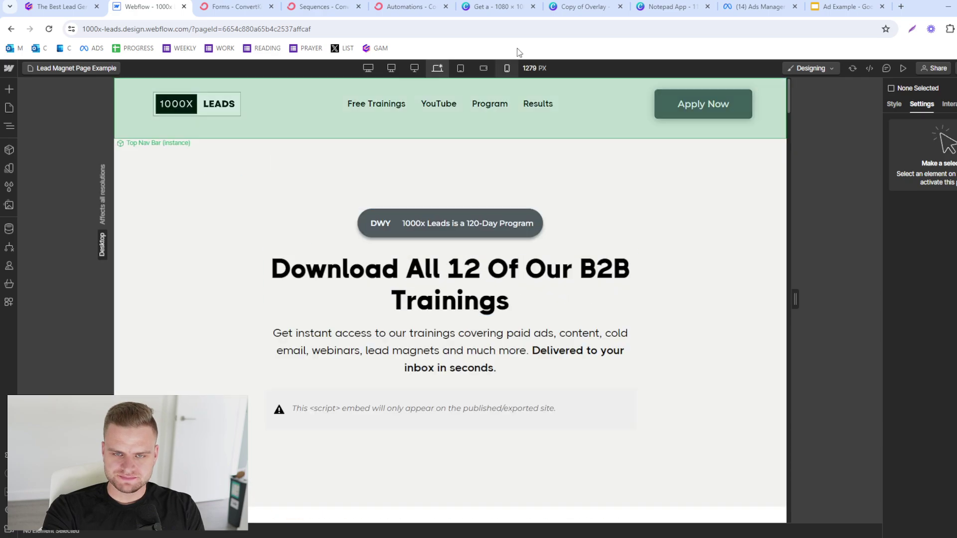
Step: Switch to ConvertKit and look over its open forms, sequences and automations pages
click(234, 6)
click(313, 7)
click(235, 7)
click(319, 7)
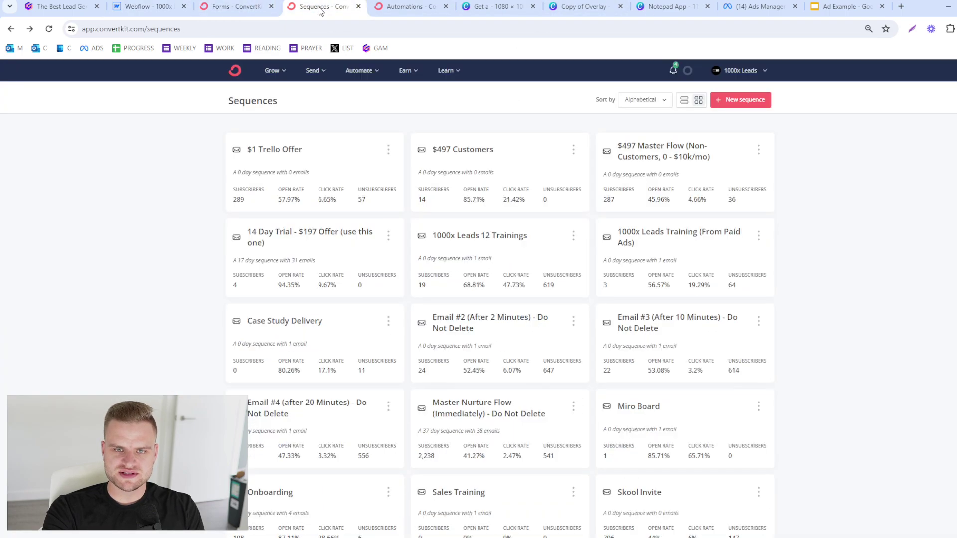
click(428, 10)
Step: Look through the open Canva ad designs, including the Notepad App template, and check the campaigns in Meta Ads Manager
click(493, 7)
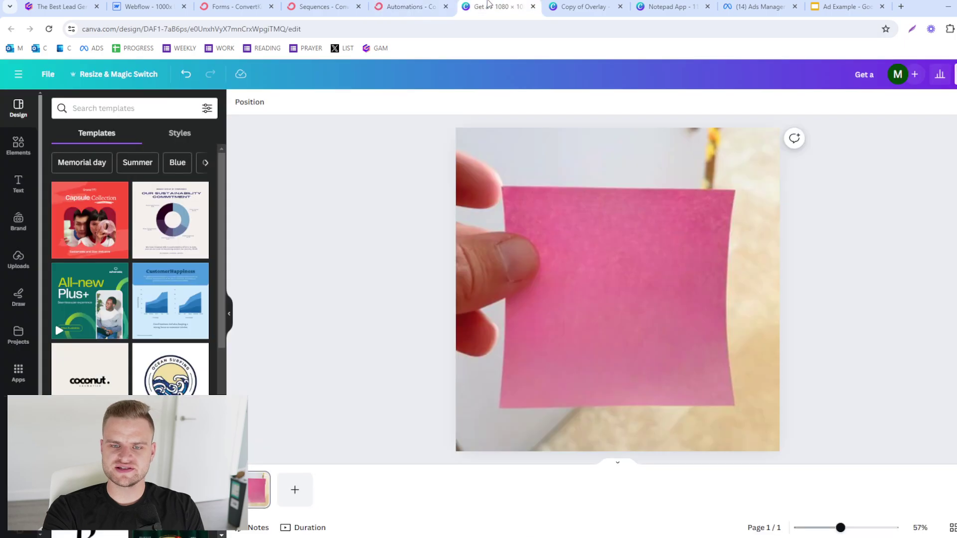
click(595, 6)
click(668, 7)
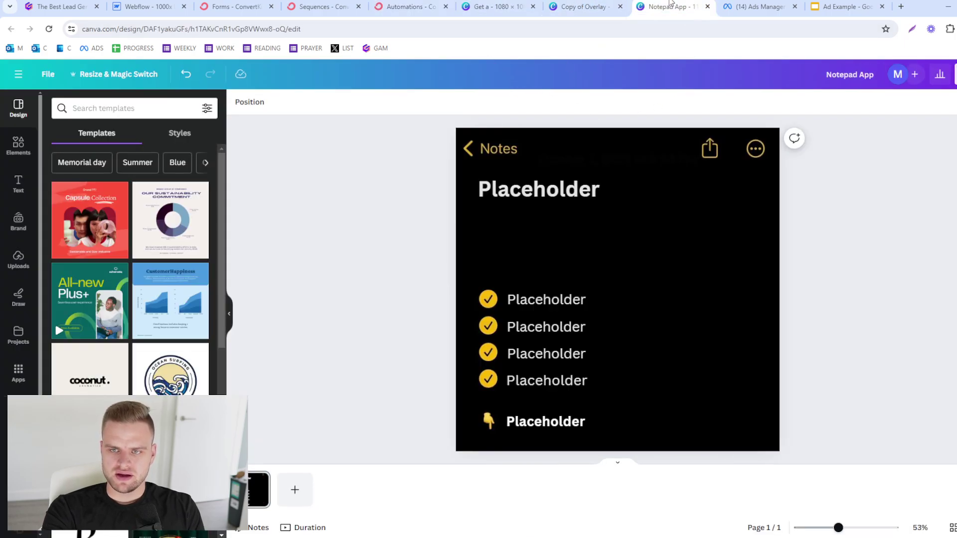
click(739, 6)
click(667, 6)
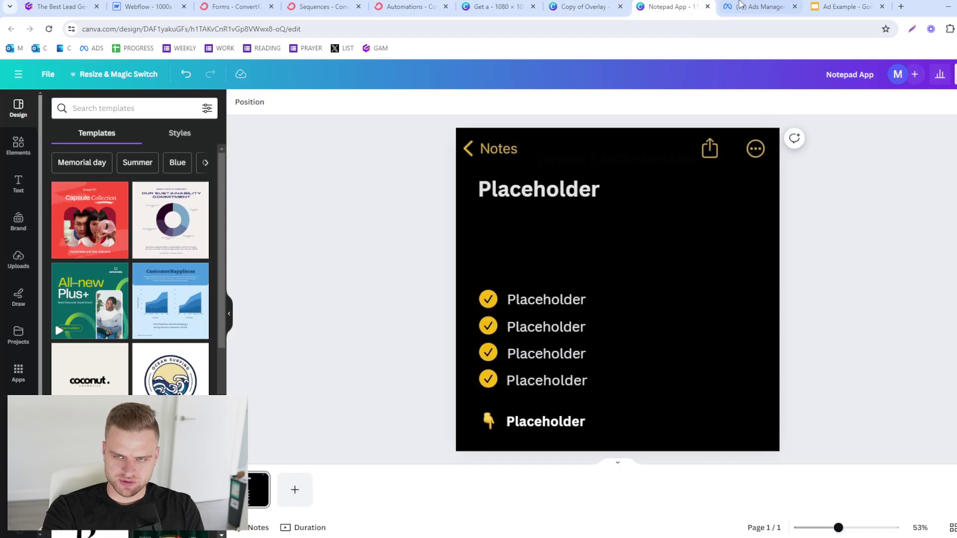
click(737, 7)
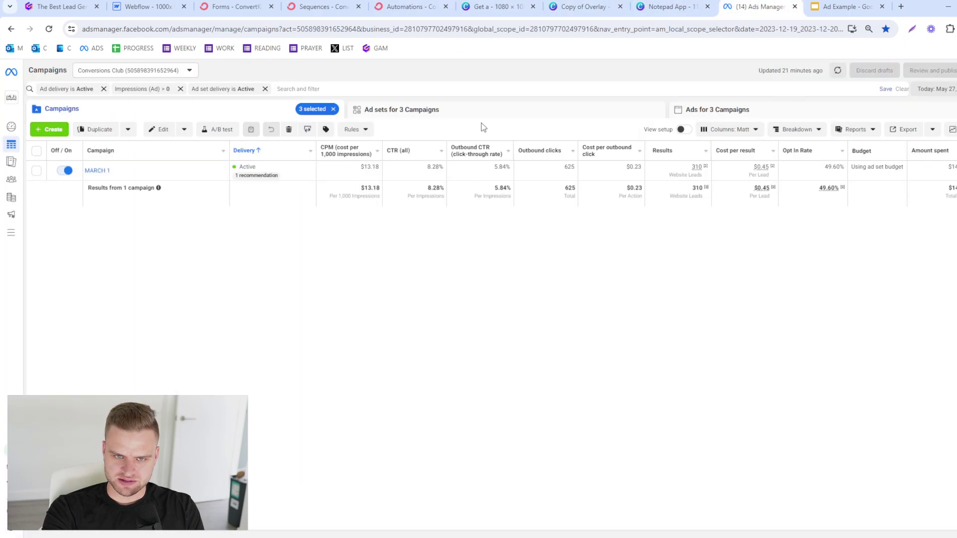
click(667, 6)
Step: Revisit the Gamma training document, return to the Google Slides deck and highlight the Offer/lead magnet bullet
click(48, 12)
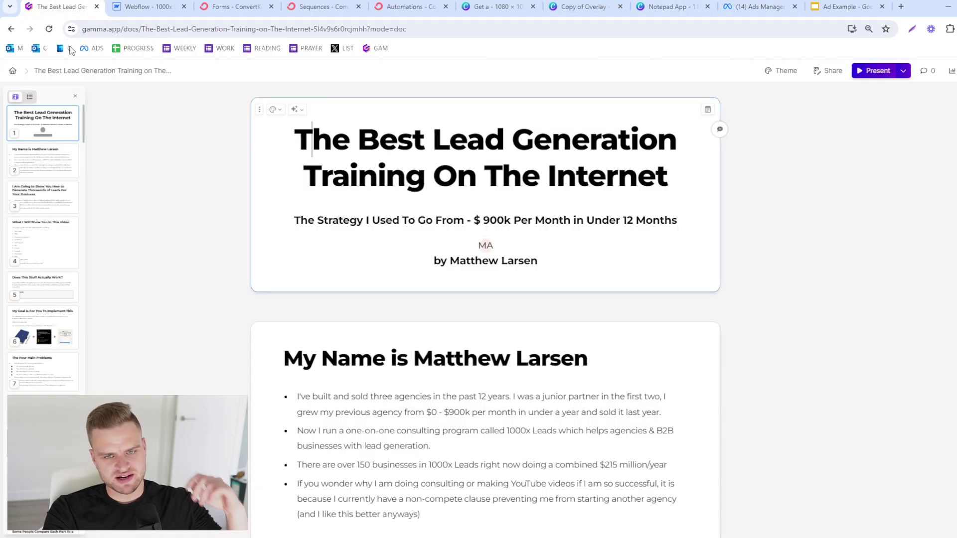
click(832, 4)
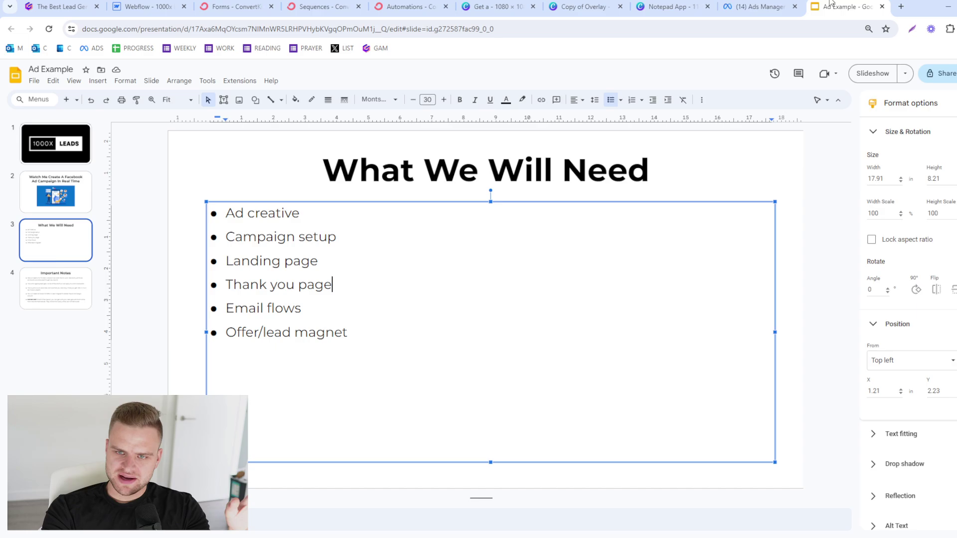
triple_click(412, 330)
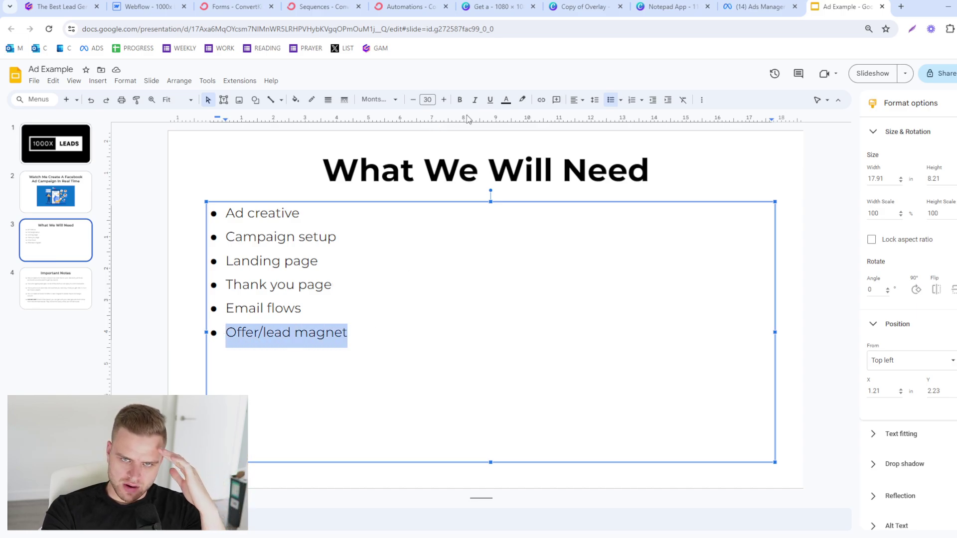
Step: Apply a bright green highlight to the Offer/lead magnet bullet on the What We Will Need slide
click(522, 100)
click(564, 188)
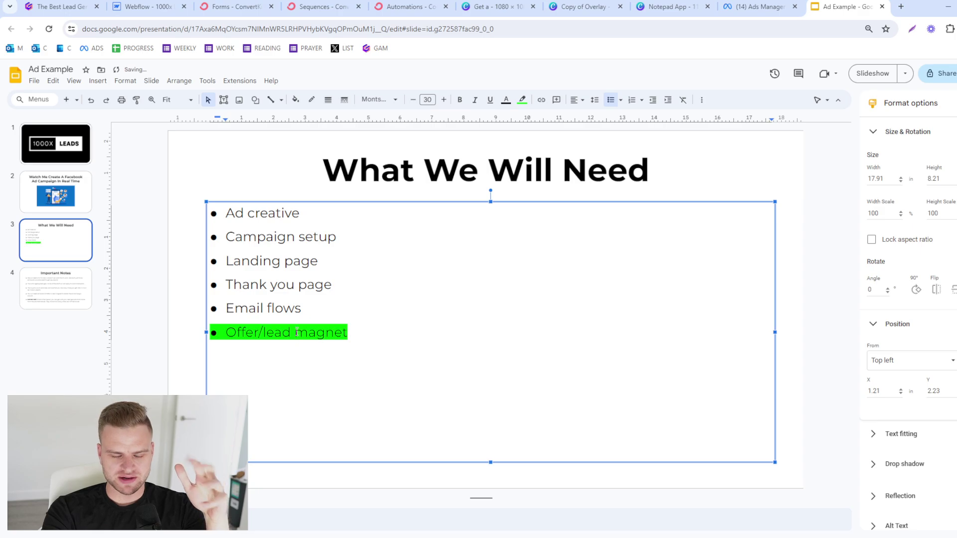
Step: Switch to the Lead Magnet Page Example in Webflow and examine its top nav bar, hero and client reviews
click(147, 6)
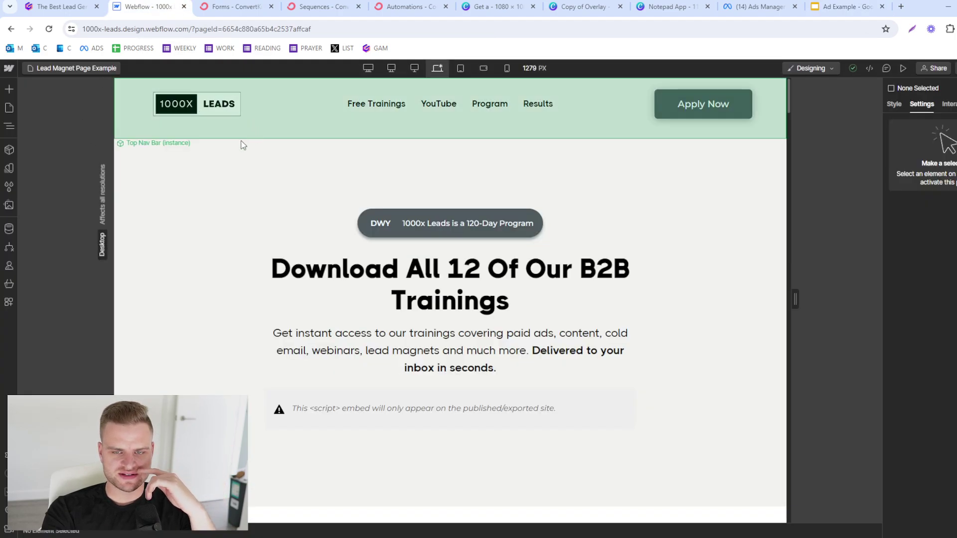
click(172, 134)
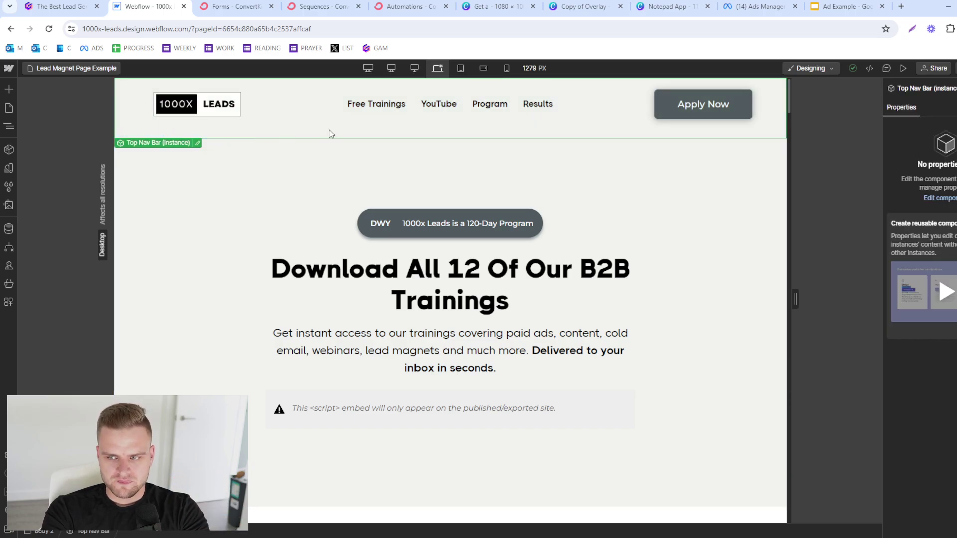
click(296, 141)
scroll(280, 151, down, 1)
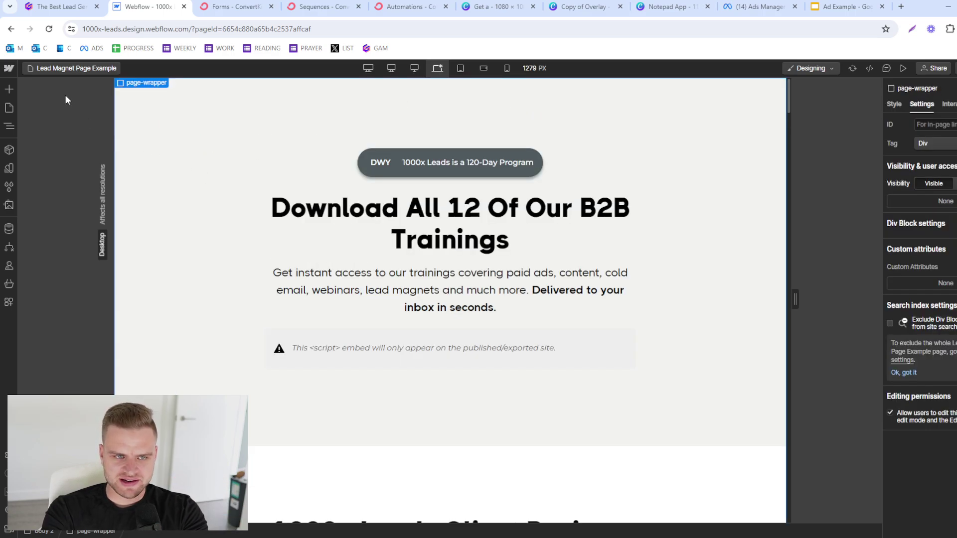
scroll(140, 111, up, 1)
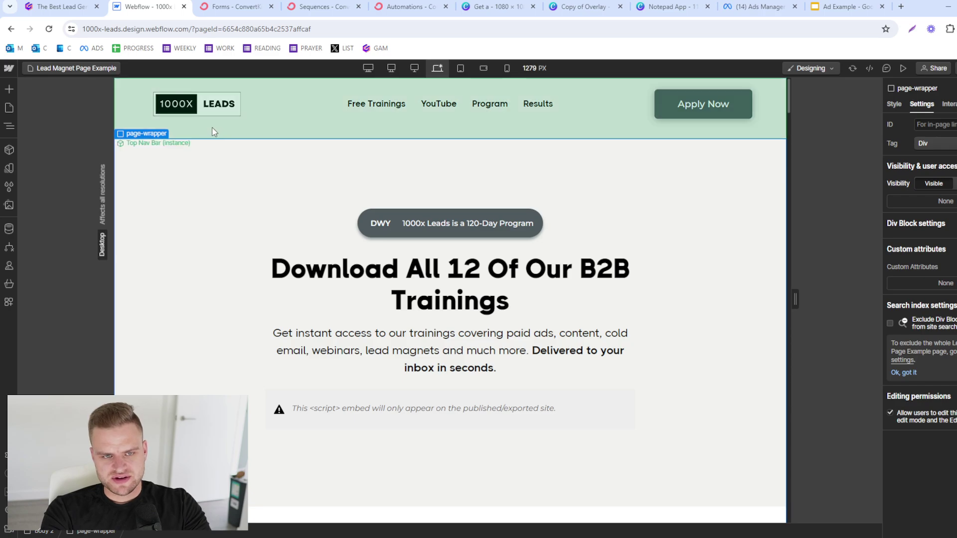
click(228, 119)
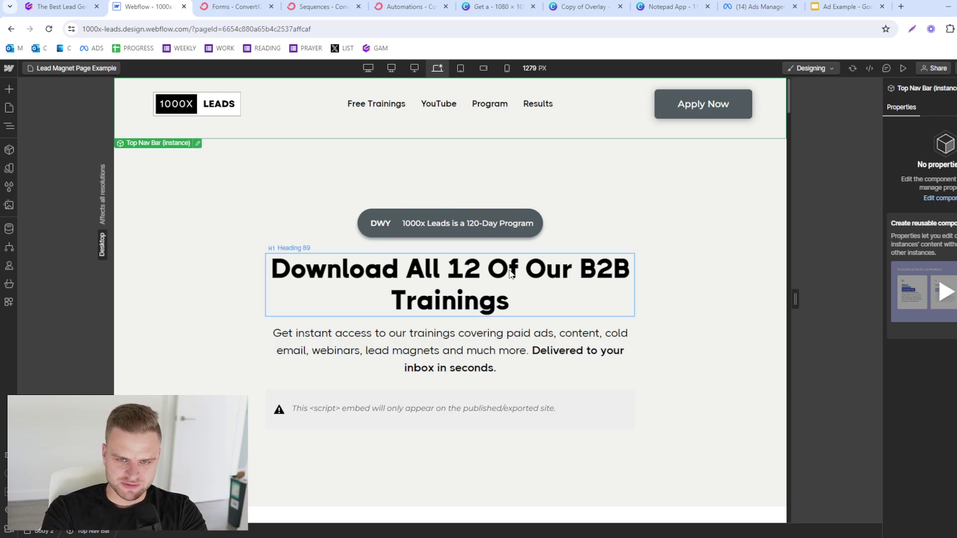
scroll(510, 188, down, 3)
scroll(457, 295, down, 10)
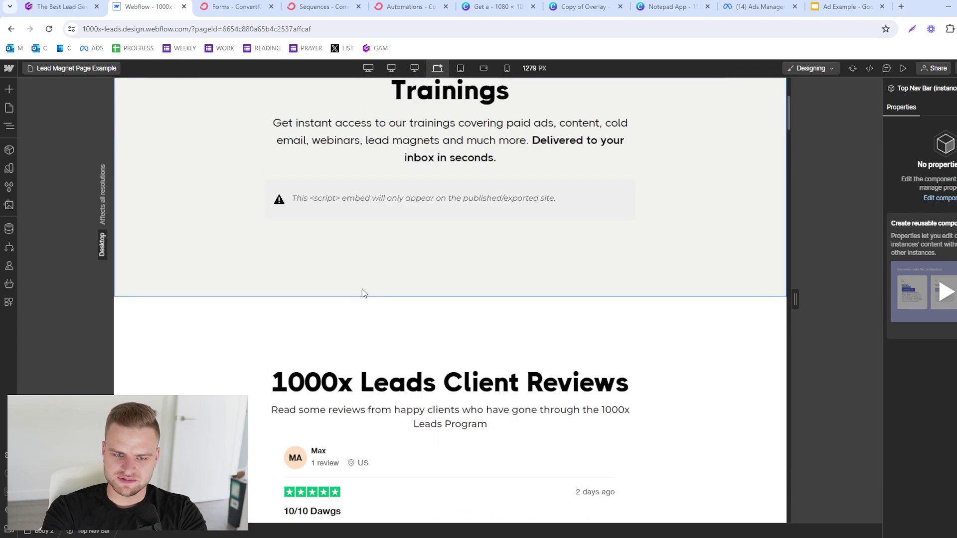
scroll(307, 324, down, 15)
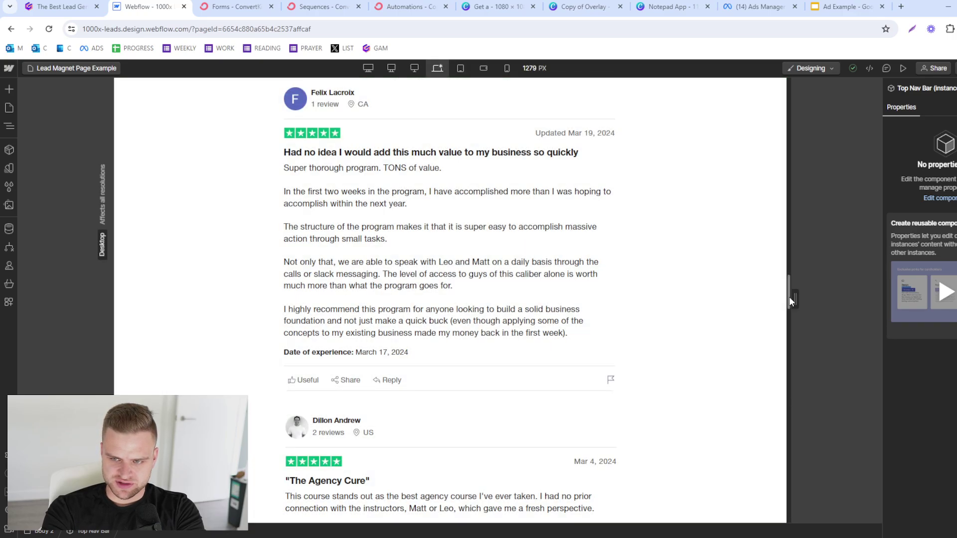
drag(788, 297, 803, 151)
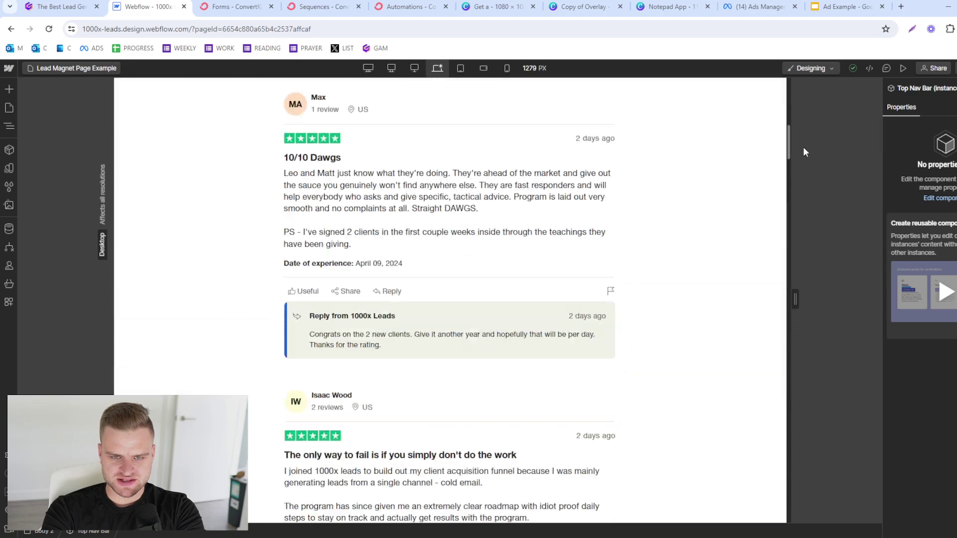
Step: Delete the client testimonials, the bottom footer and the top nav bar from the lead magnet page
scroll(240, 363, up, 4)
click(217, 373)
scroll(220, 369, up, 4)
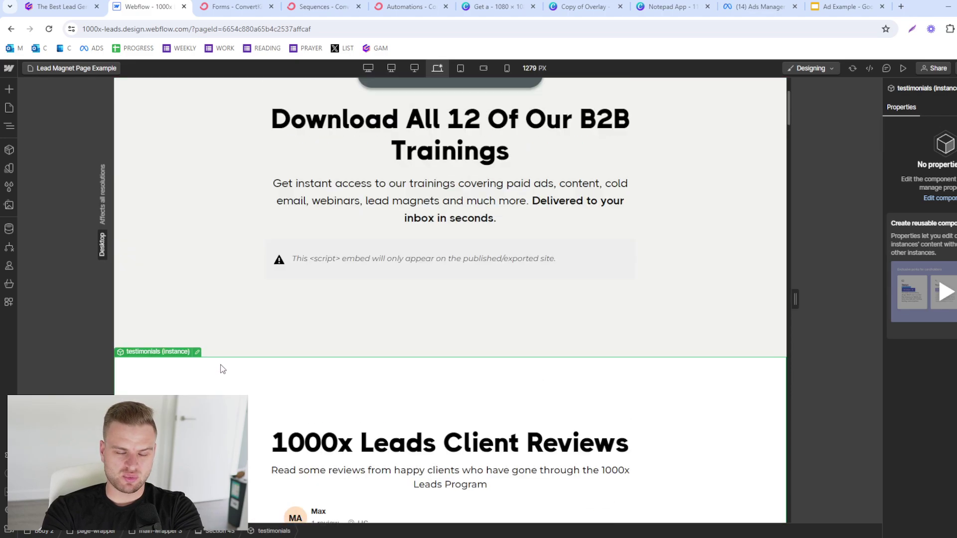
scroll(220, 367, up, 3)
scroll(217, 371, down, 2)
key(Delete)
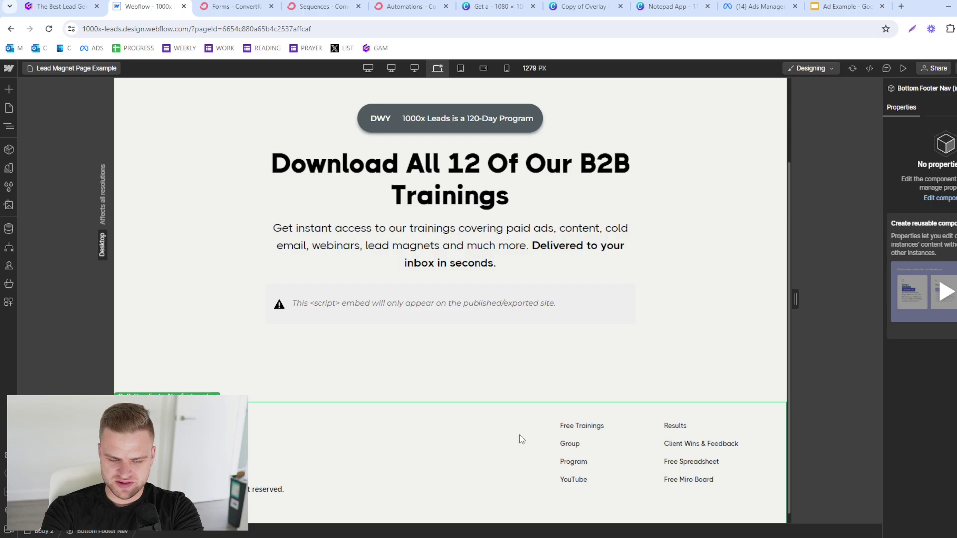
key(Delete)
scroll(133, 102, down, 2)
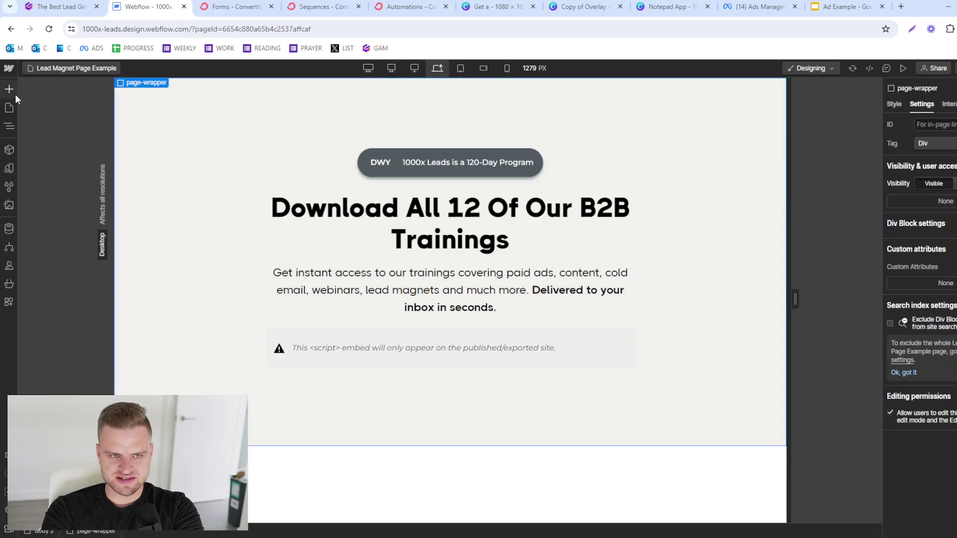
Step: Add a new section at the top of the page, above the hero content
click(11, 92)
drag(40, 179, 204, 95)
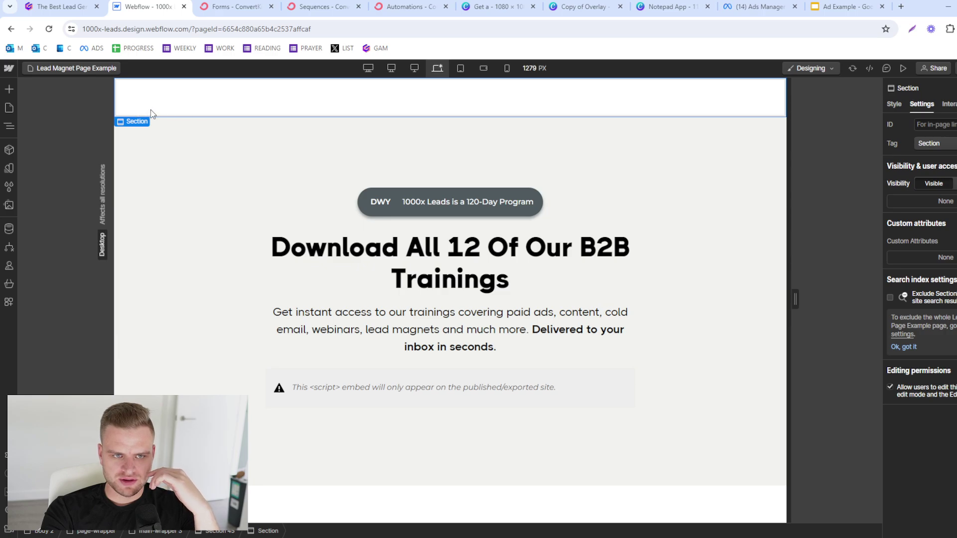
click(9, 90)
scroll(74, 324, down, 5)
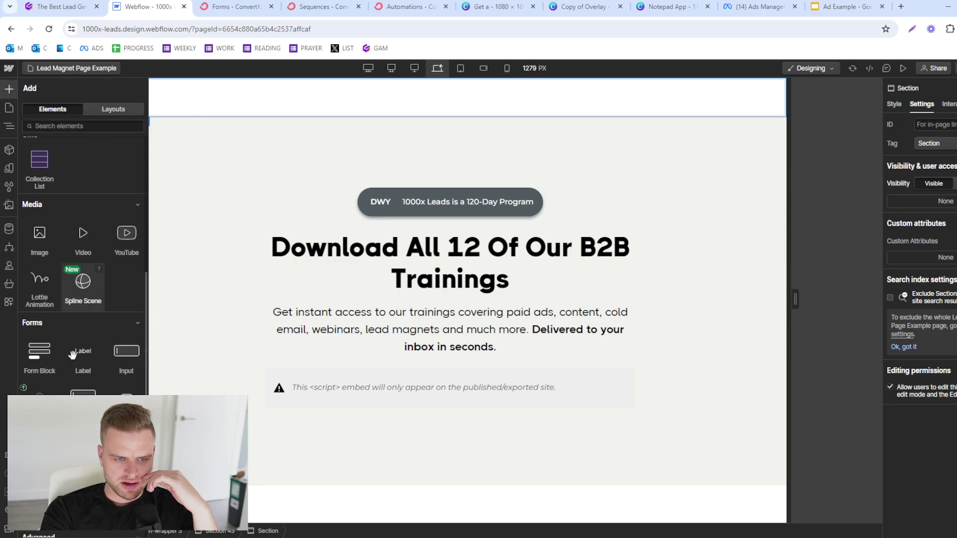
scroll(76, 354, up, 3)
scroll(100, 329, up, 1)
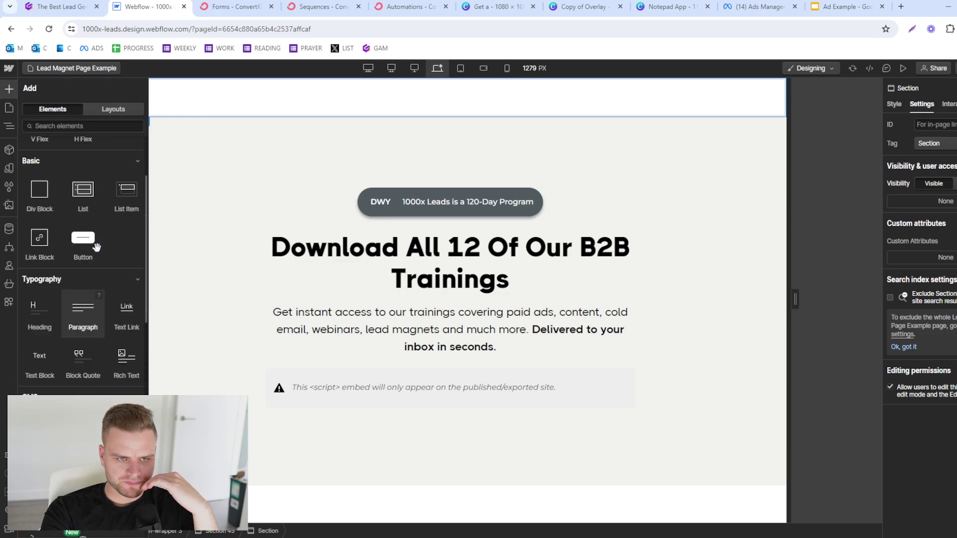
drag(40, 443, 372, 108)
click(257, 143)
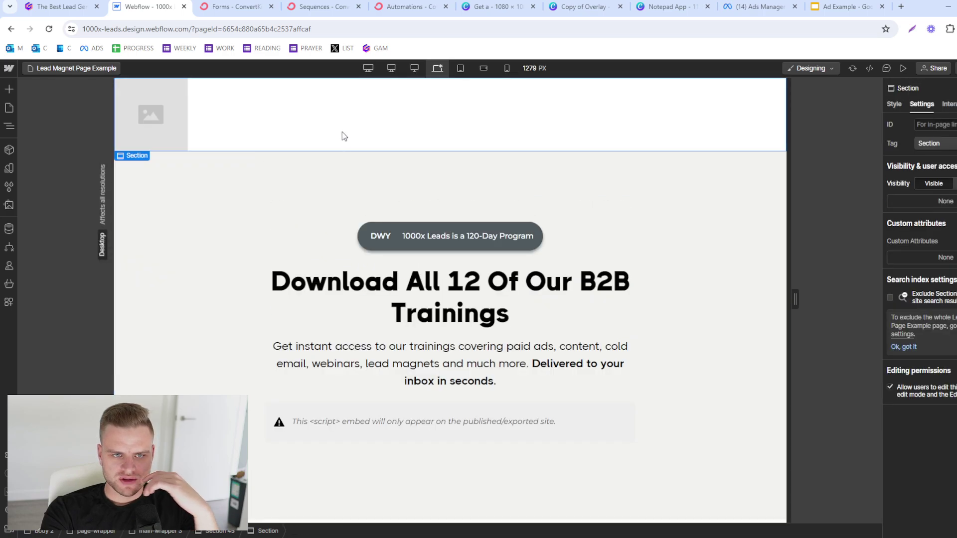
key(ctrl+z)
Step: Add a container to the new top section and place the 1000X LEADS logo image from the assets in it
click(10, 88)
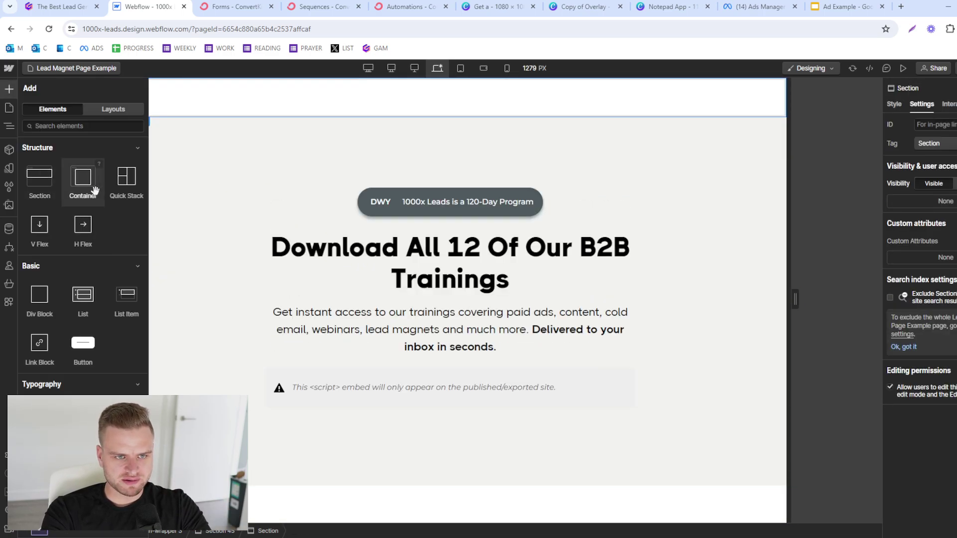
drag(83, 178, 353, 104)
click(18, 87)
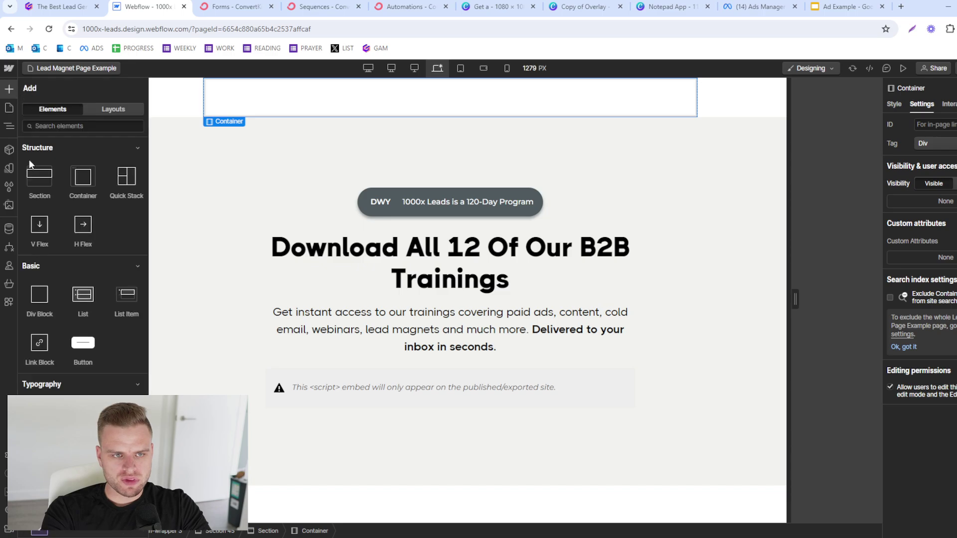
scroll(116, 285, down, 8)
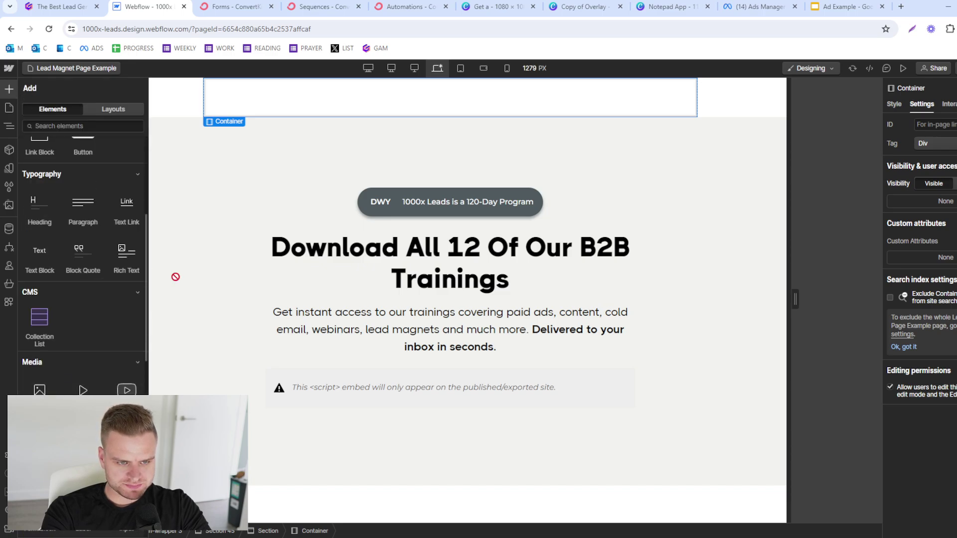
drag(175, 276, 342, 102)
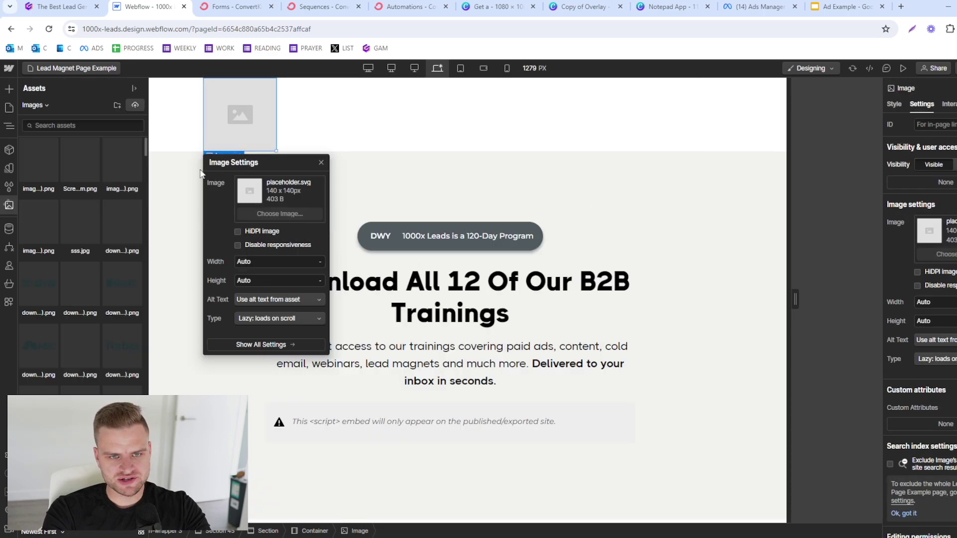
click(69, 237)
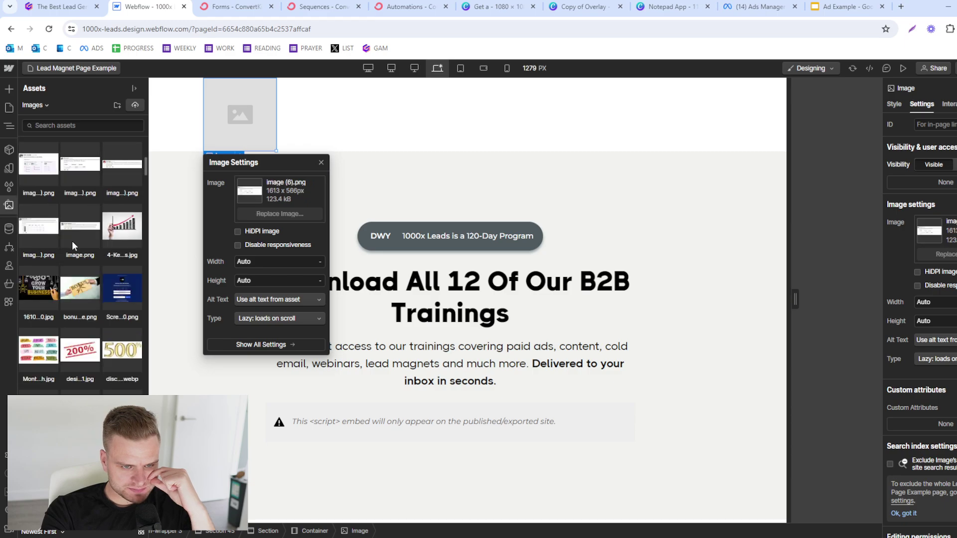
scroll(73, 240, down, 5)
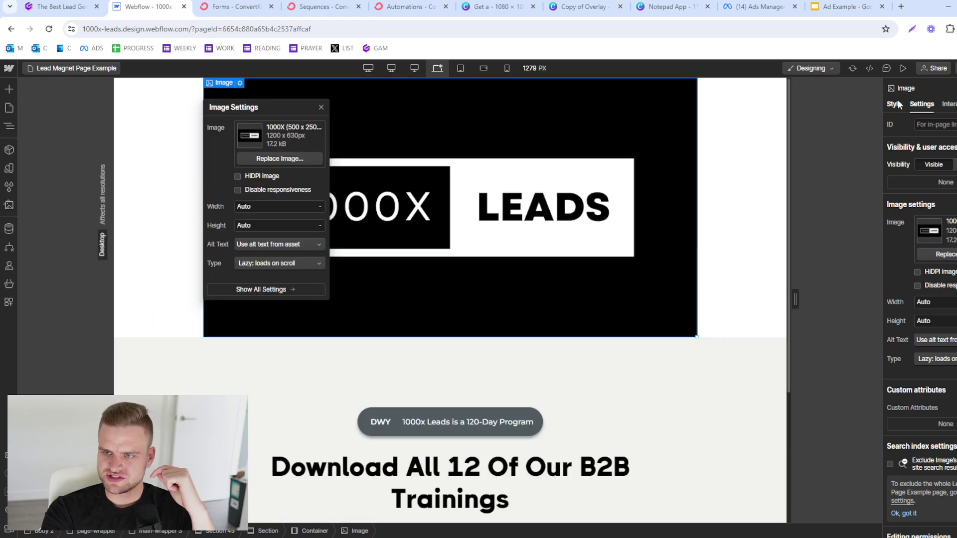
Step: Create the style class Header-logo-landing-page for the logo image
click(895, 104)
click(931, 136)
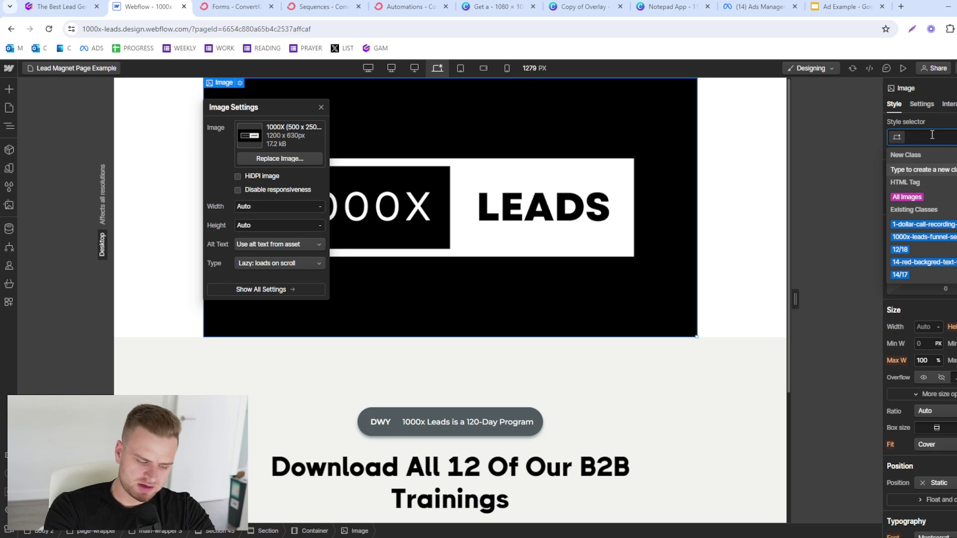
text(Header-logo-lan)
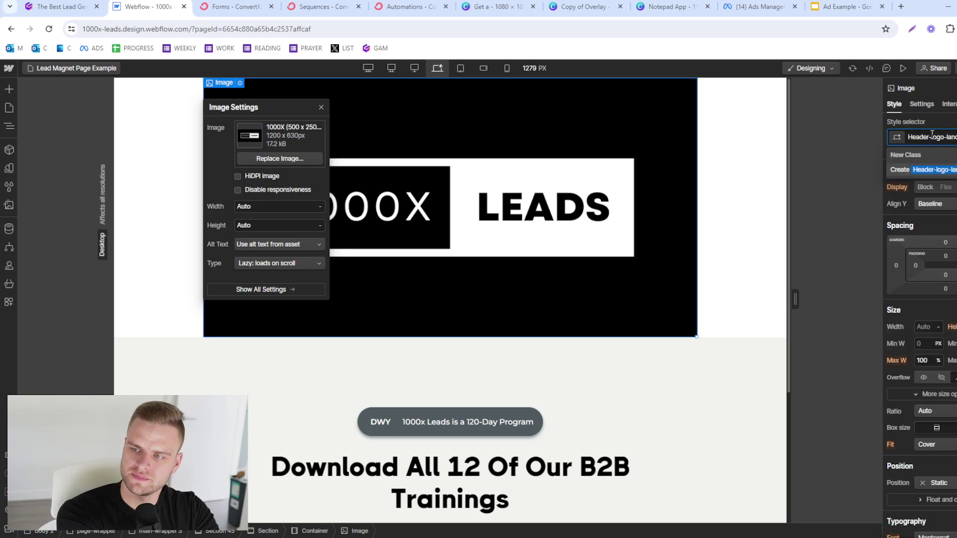
text(ding-page)
key(Return)
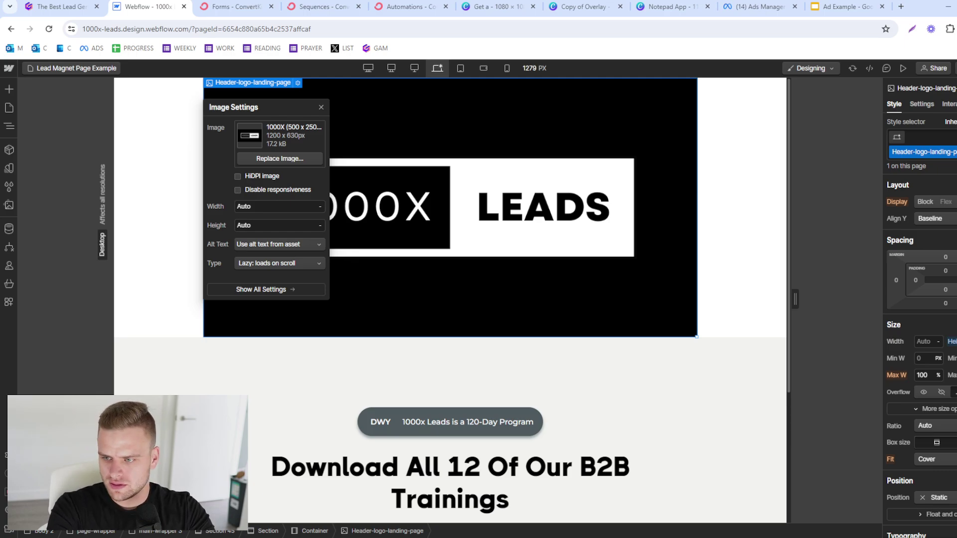
Step: Limit the logo's maximum width to 25% and centre-align the contents of its container
click(924, 375)
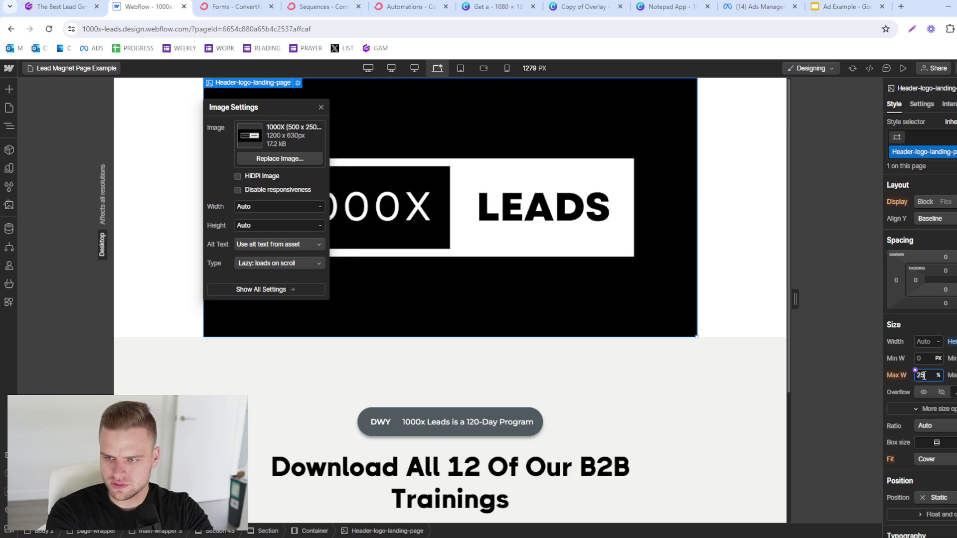
key(Return)
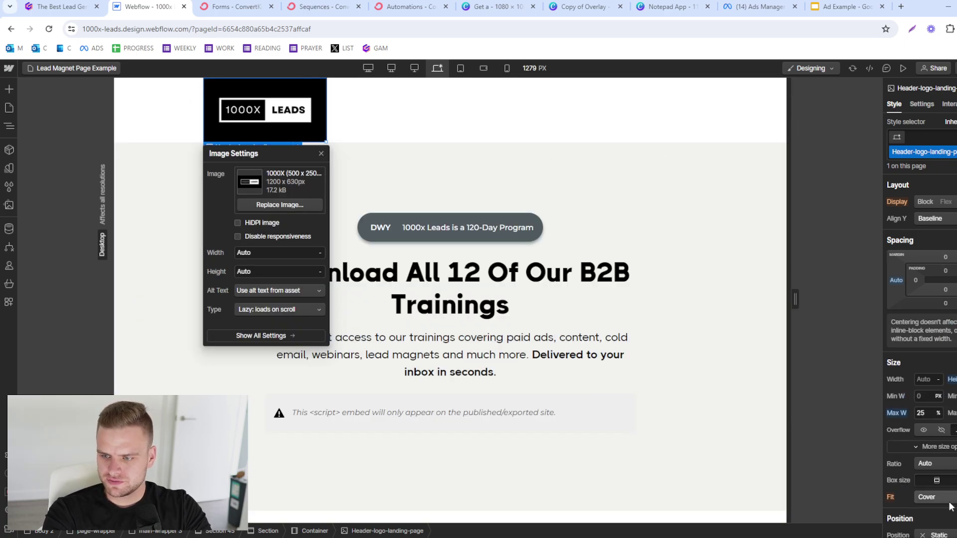
scroll(950, 506, down, 3)
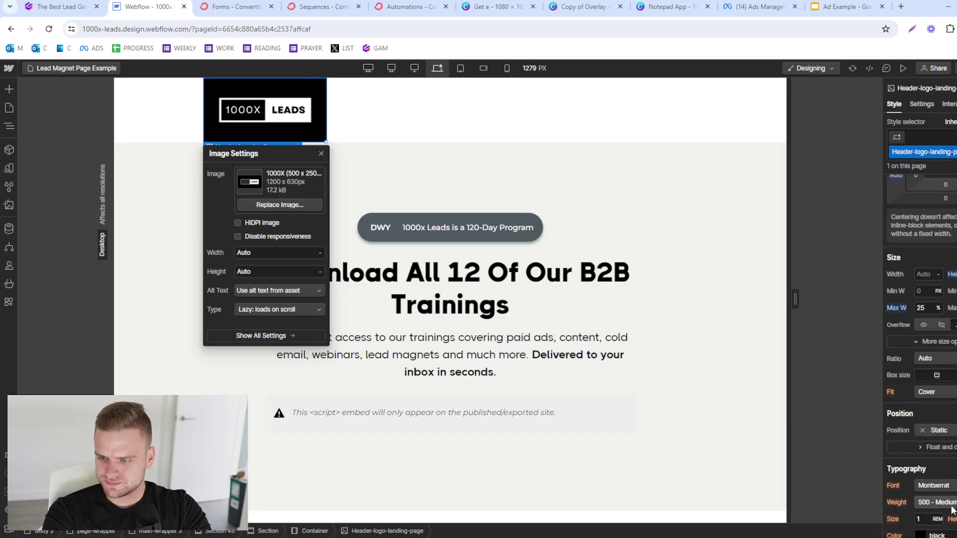
click(369, 108)
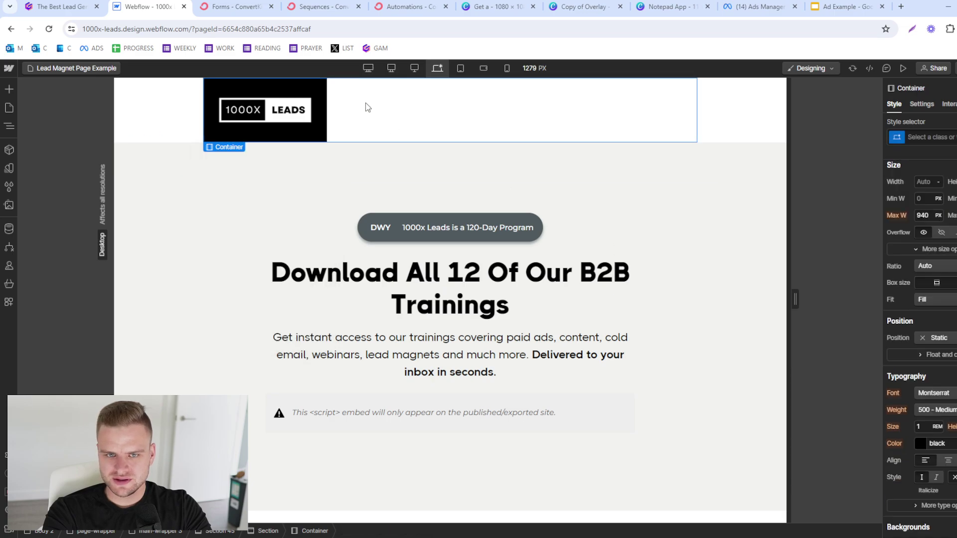
click(947, 460)
Step: Set the background colour of the logo section to black
click(749, 135)
scroll(951, 376, down, 1)
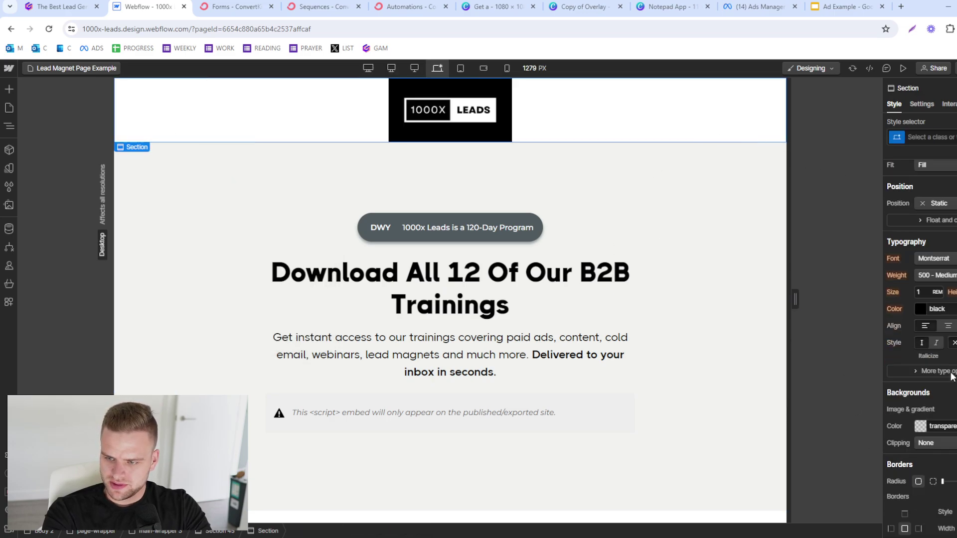
click(921, 426)
drag(927, 324, 851, 381)
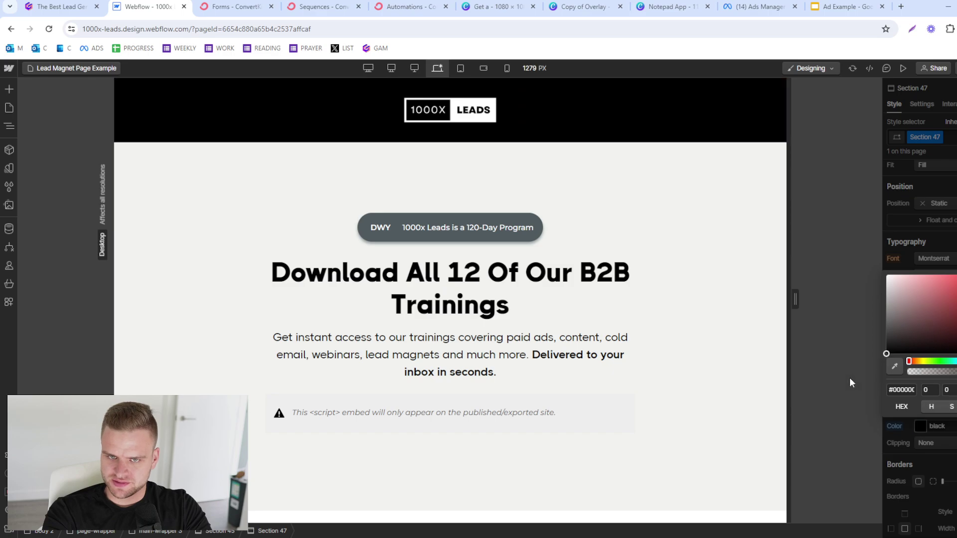
click(470, 148)
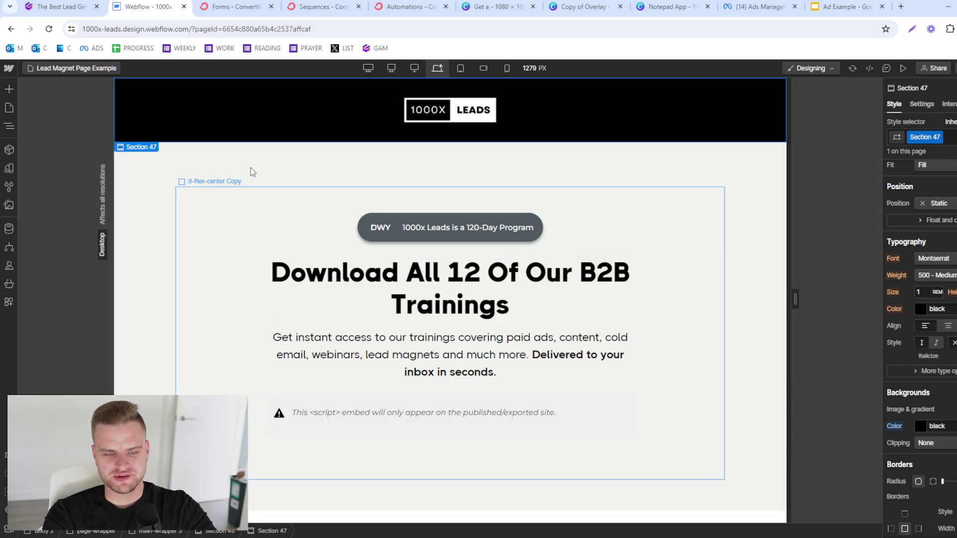
Step: Move Section 47 out of Section 45 to sit directly above main-wrapper 3 in the page structure, and collapse main-wrapper 3
click(9, 128)
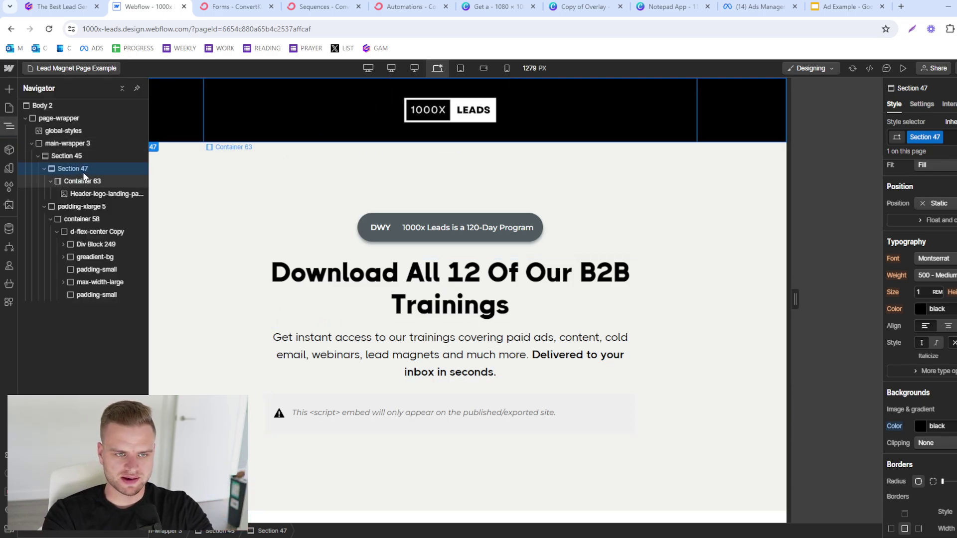
drag(48, 172, 32, 143)
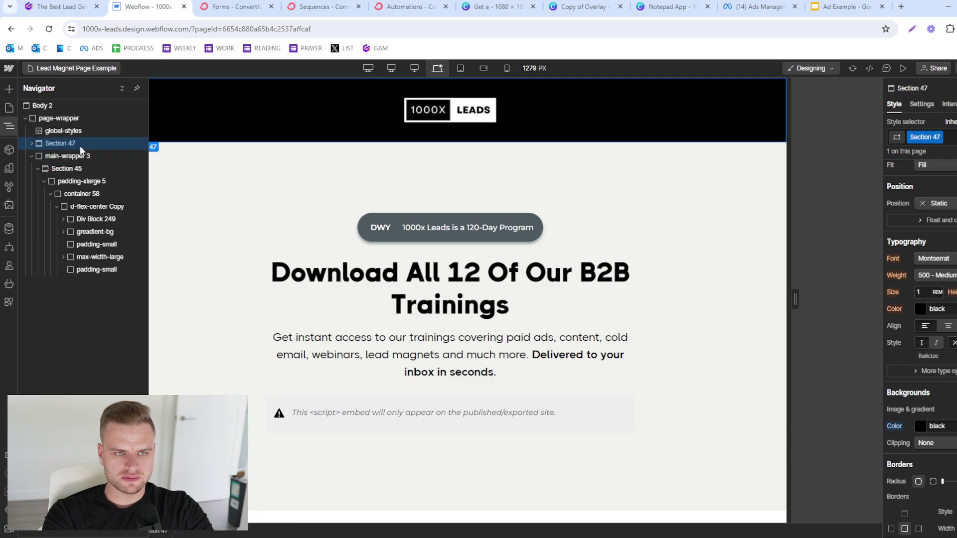
click(51, 159)
click(32, 157)
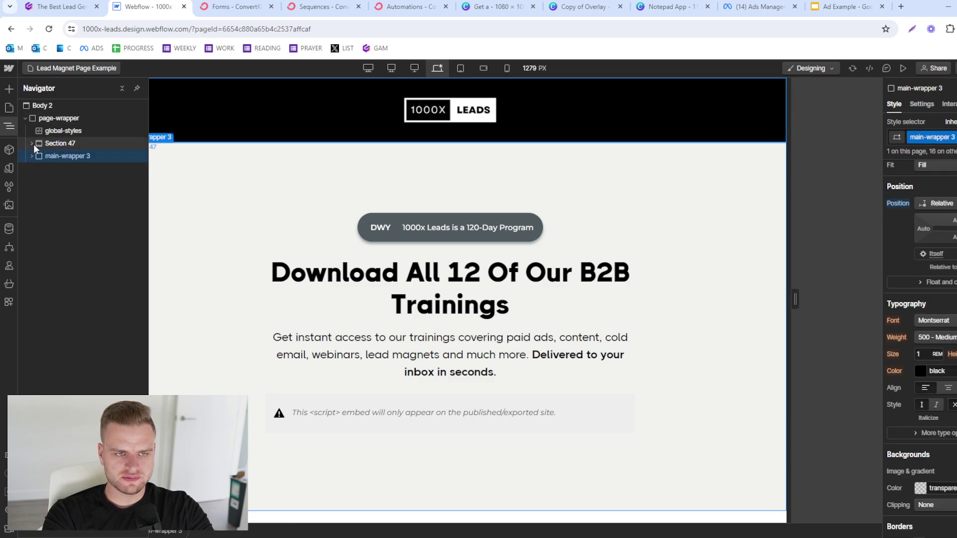
Step: Try a copy of Section 47 as a footer below main-wrapper 3, checking it at mobile width, and delete the copy
click(50, 145)
key(ctrl+c)
key(ctrl+v)
drag(77, 162, 73, 181)
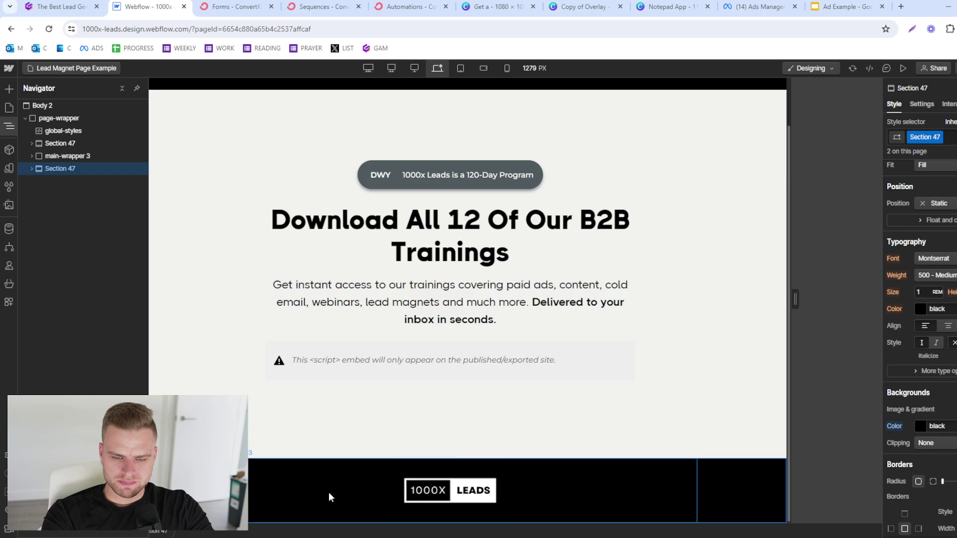
click(507, 68)
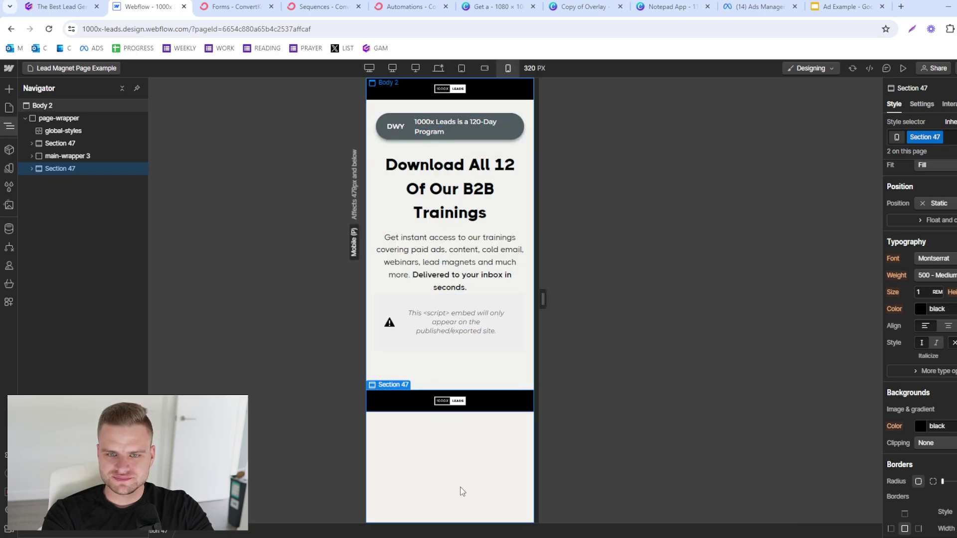
click(438, 68)
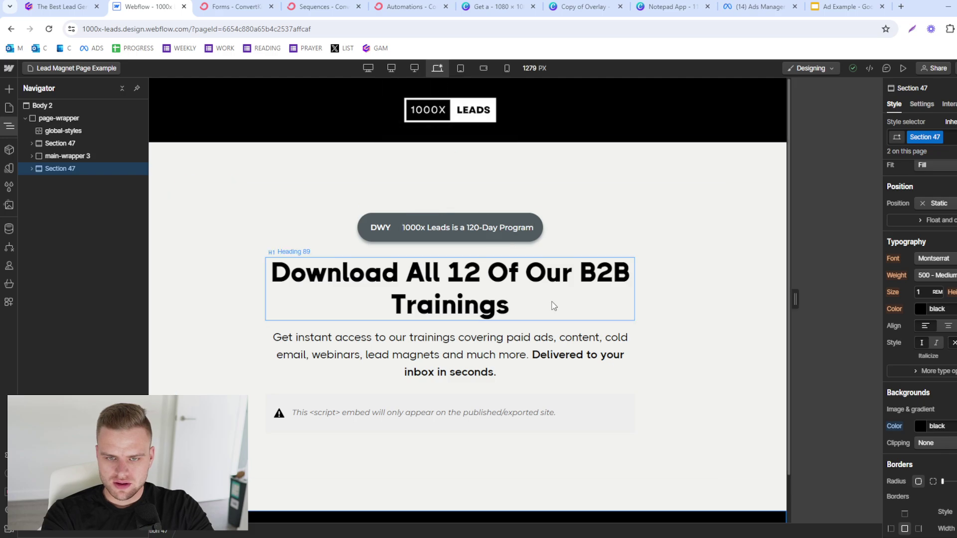
key(Delete)
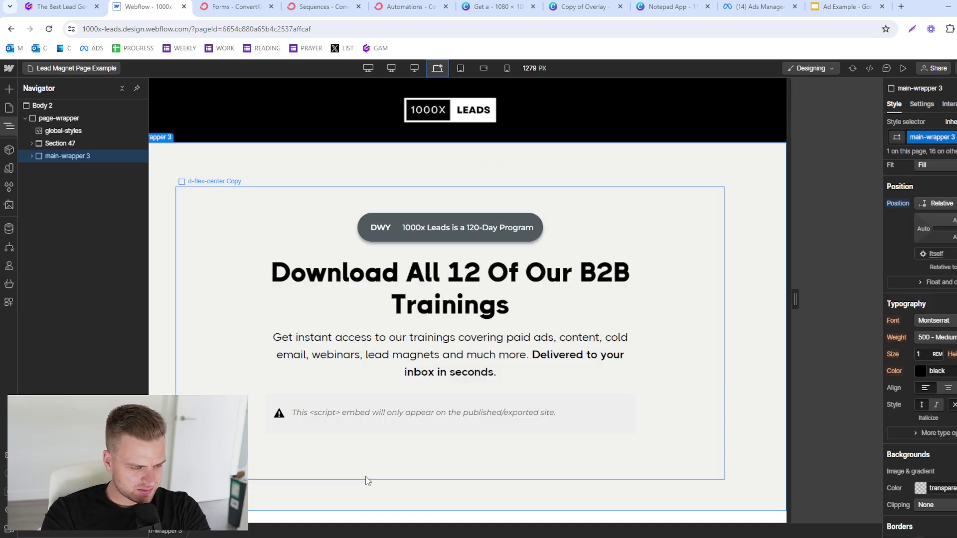
Step: Examine the 12 Trainings (Paid Ads), 12 Trainings (Content) and Case Study (Paid Ads) pages for layout ideas, and return to Lead Magnet Page Example
click(98, 67)
click(86, 209)
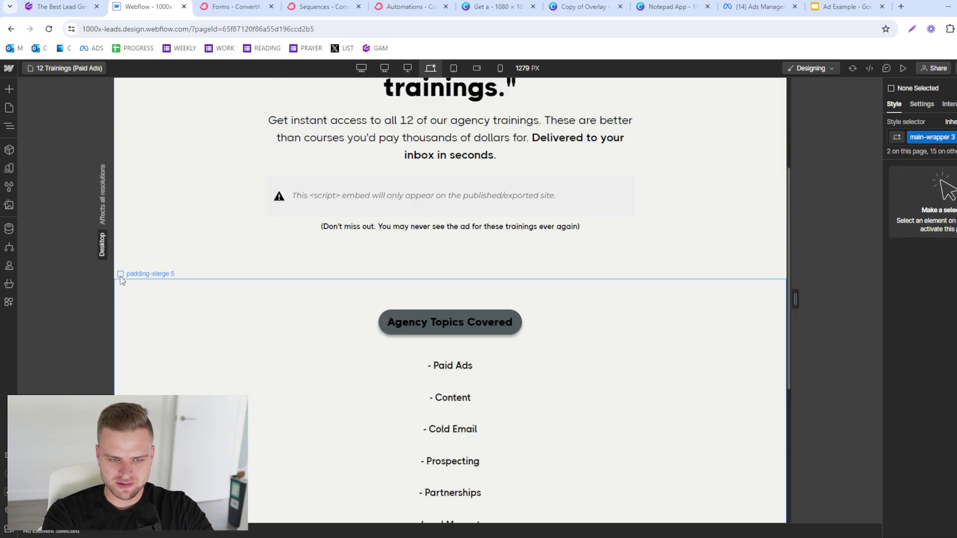
click(80, 68)
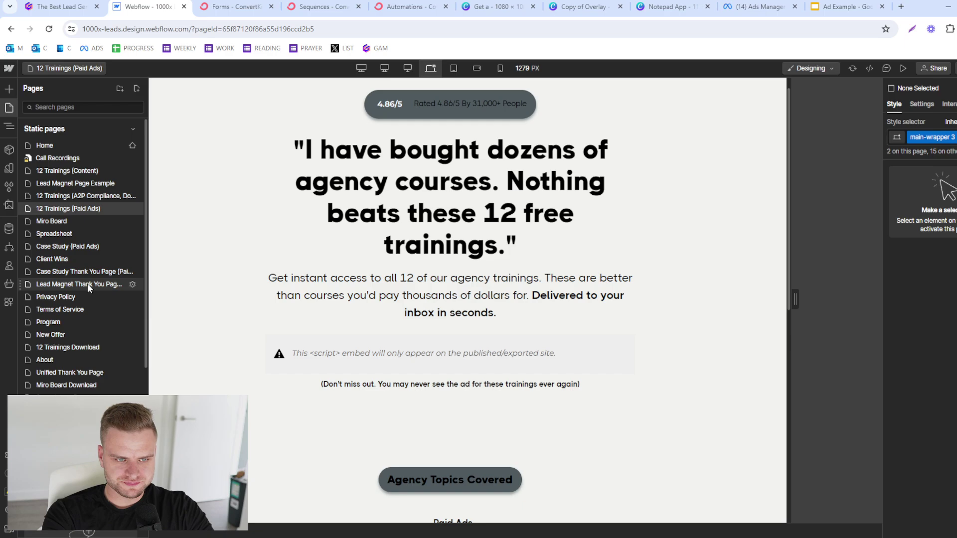
click(94, 175)
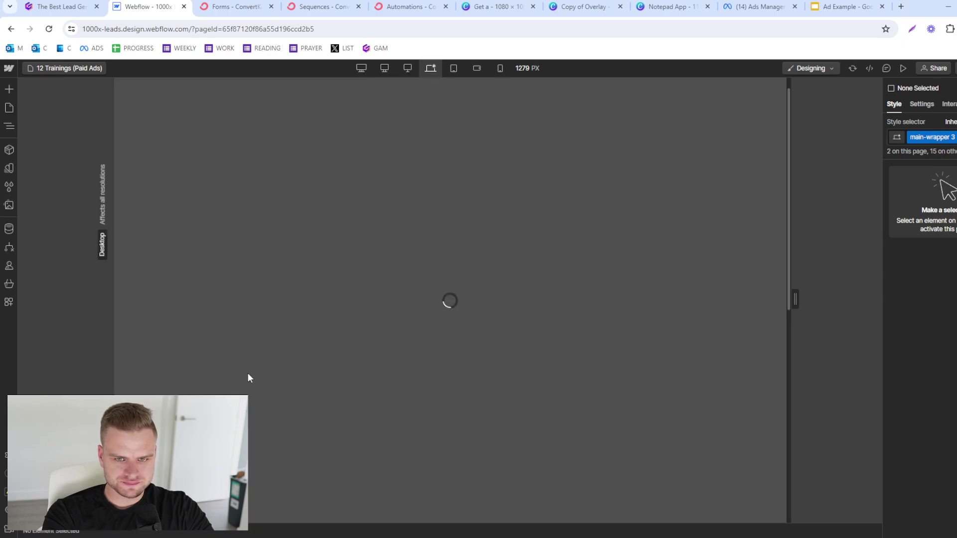
scroll(229, 366, down, 15)
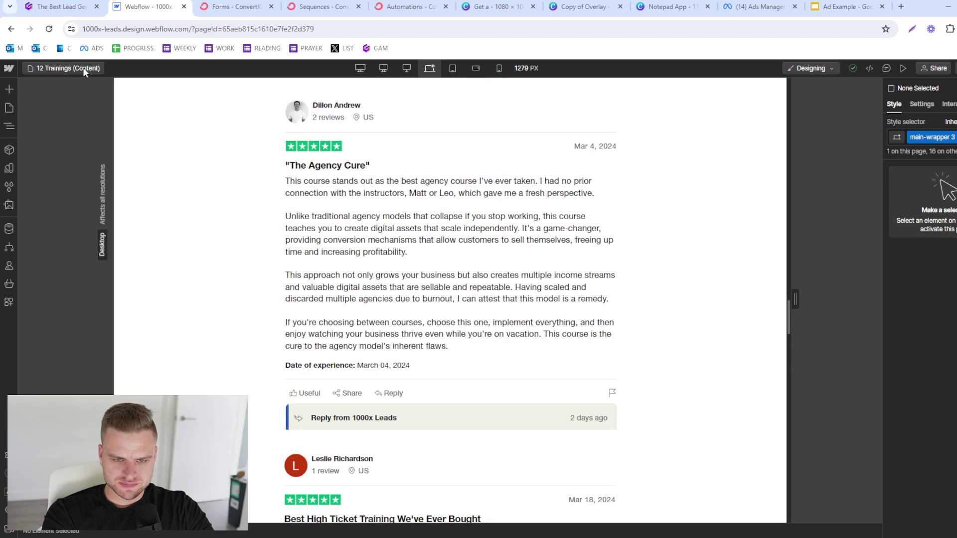
click(83, 68)
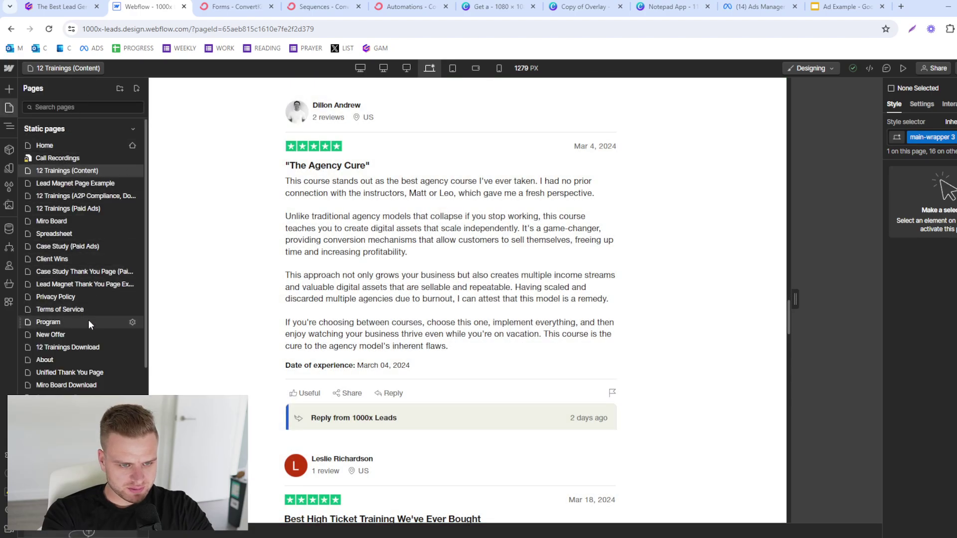
click(93, 246)
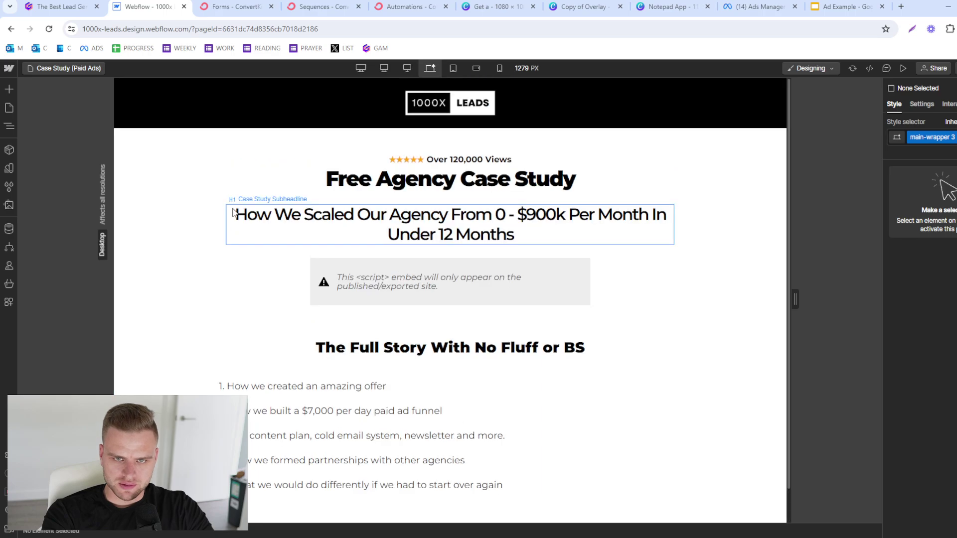
click(158, 106)
click(49, 70)
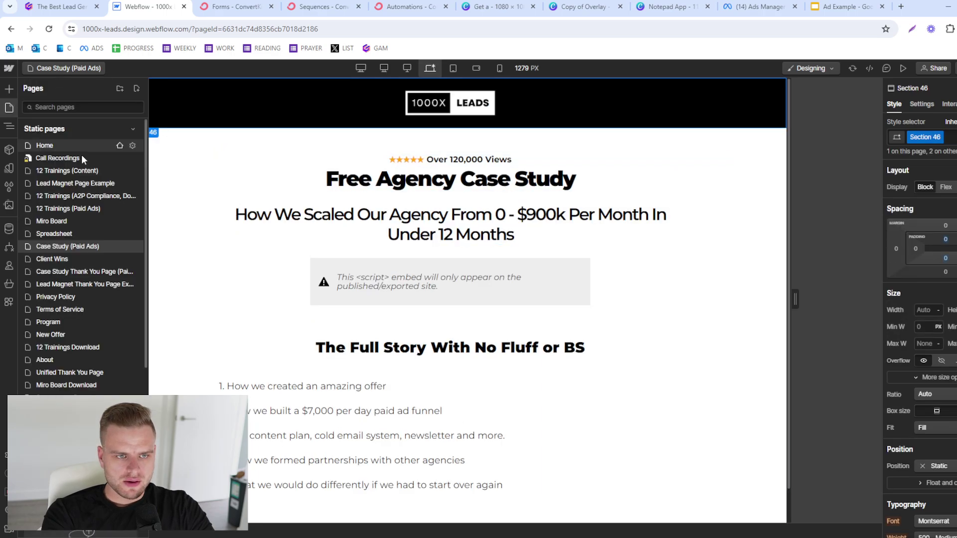
click(133, 196)
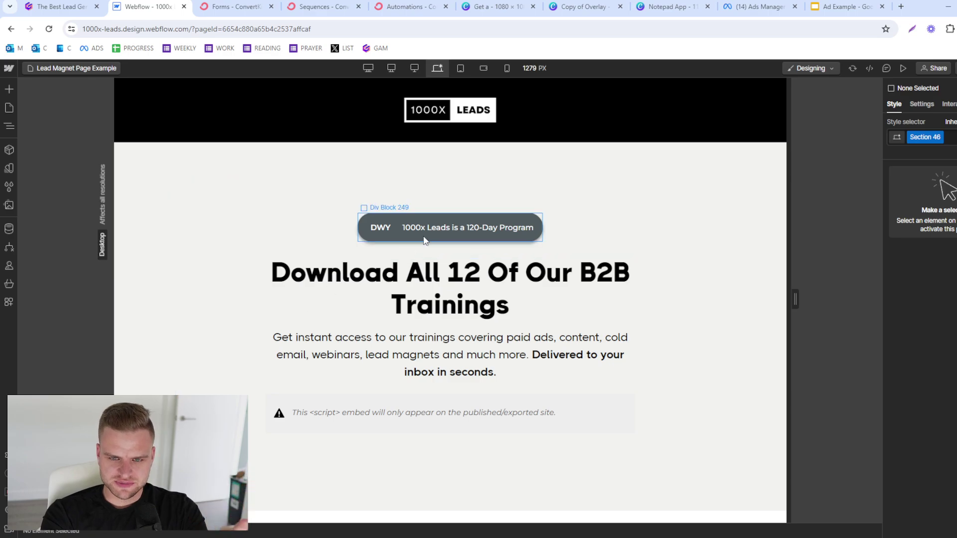
Step: Delete the DWY "1000x Leads is a 120-Day Program" badge above the headline
click(424, 234)
click(388, 233)
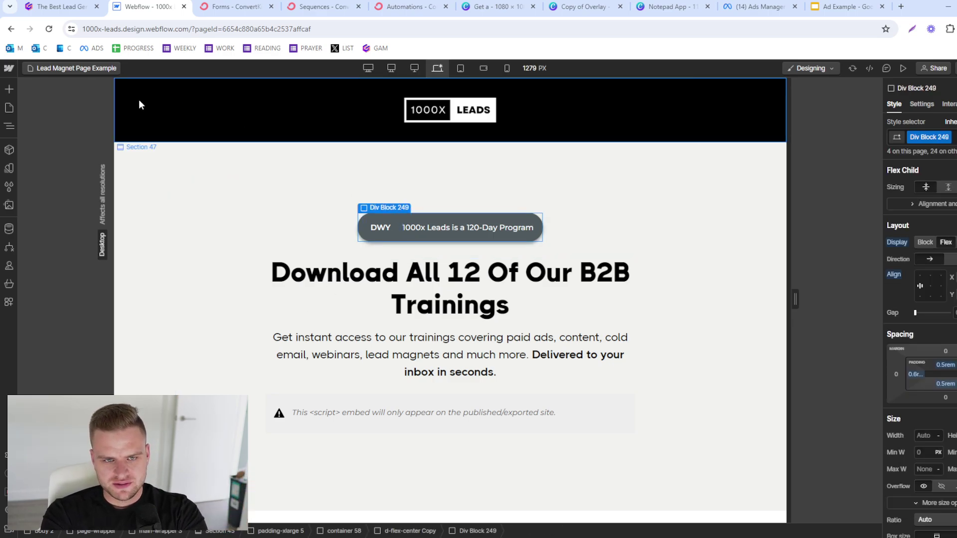
key(Delete)
Step: Copy the five-star "Over 120,000 Views" paragraph from the Case Study (Paid Ads) page into the padding-small block above the Lead Magnet Page Example headline
click(100, 68)
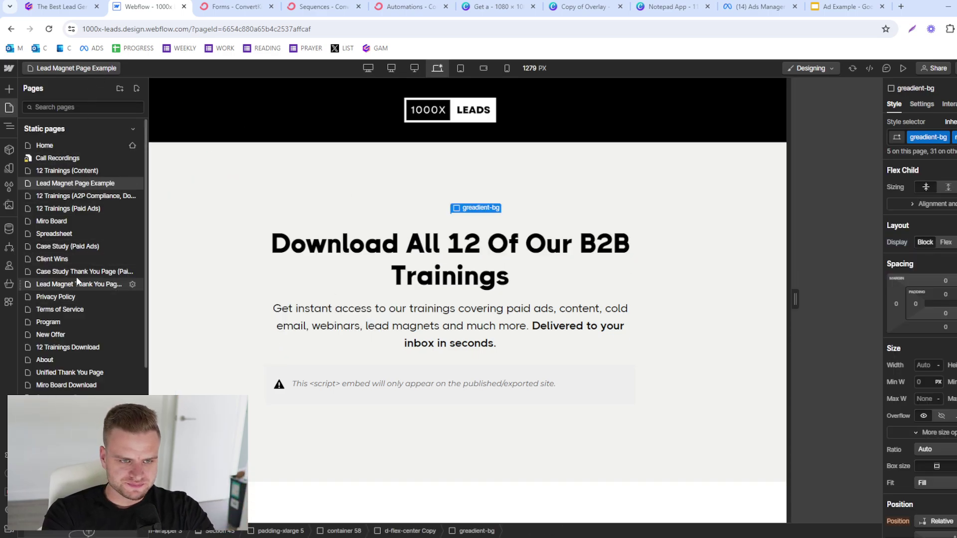
click(73, 249)
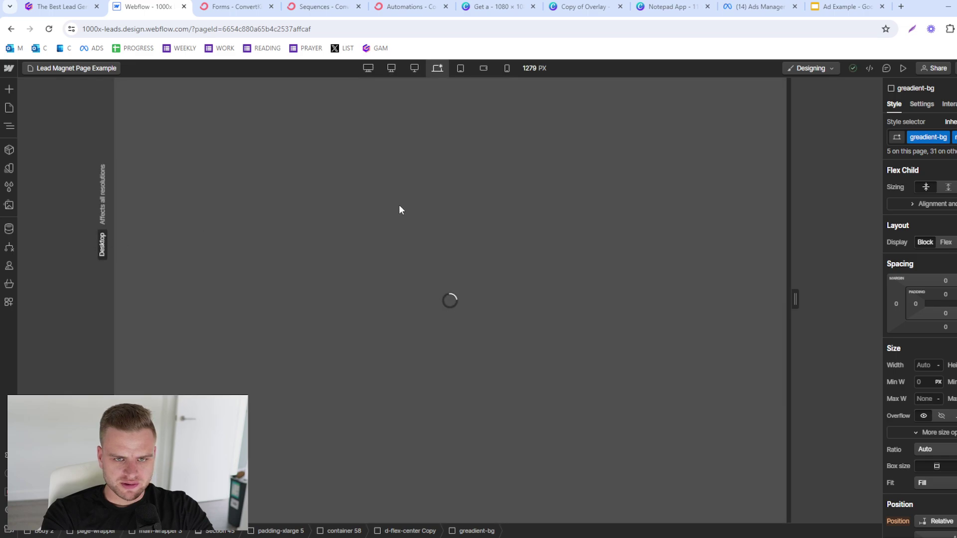
scroll(445, 169, down, 1)
scroll(445, 169, up, 1)
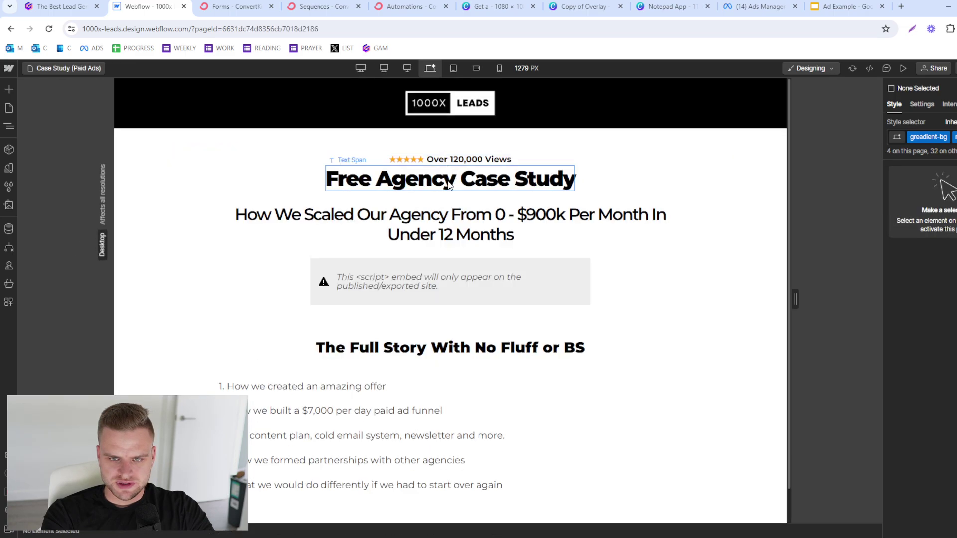
click(433, 161)
click(84, 67)
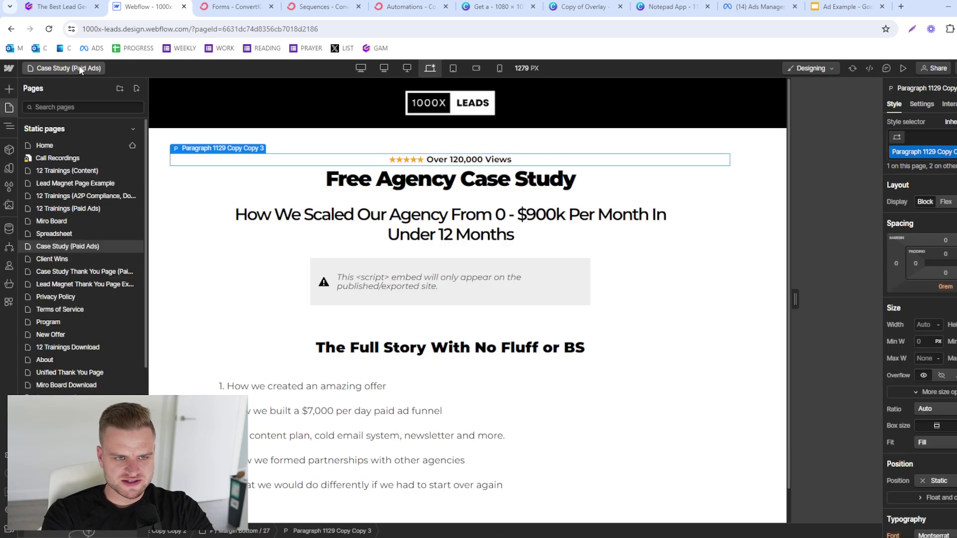
click(89, 186)
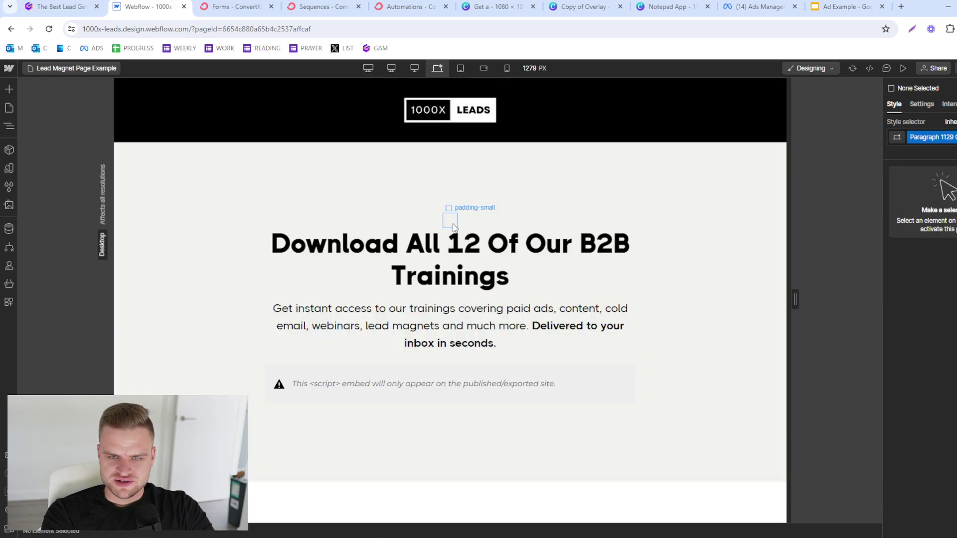
click(454, 217)
click(484, 227)
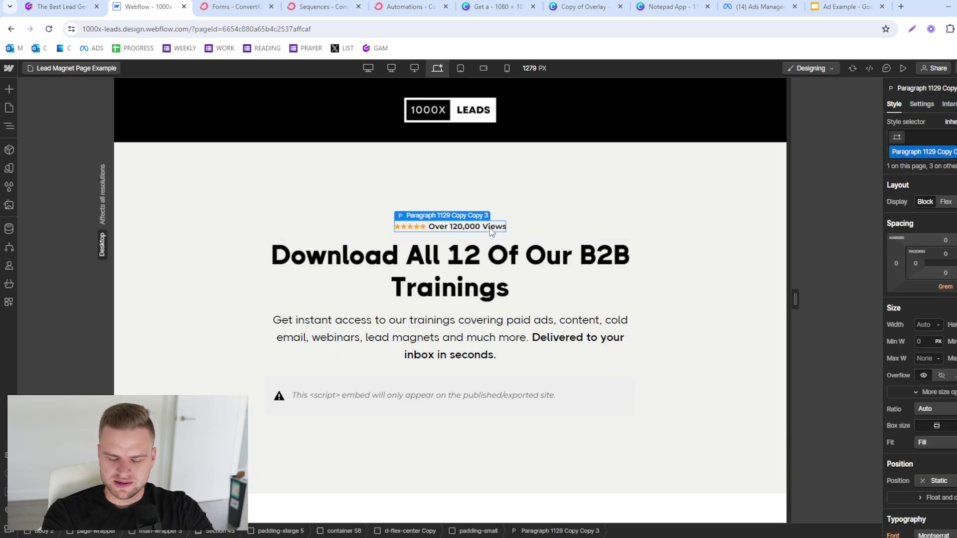
Step: Change the text beside the five stars above the headline to "Over 50,000 Downloads"
double_click(483, 225)
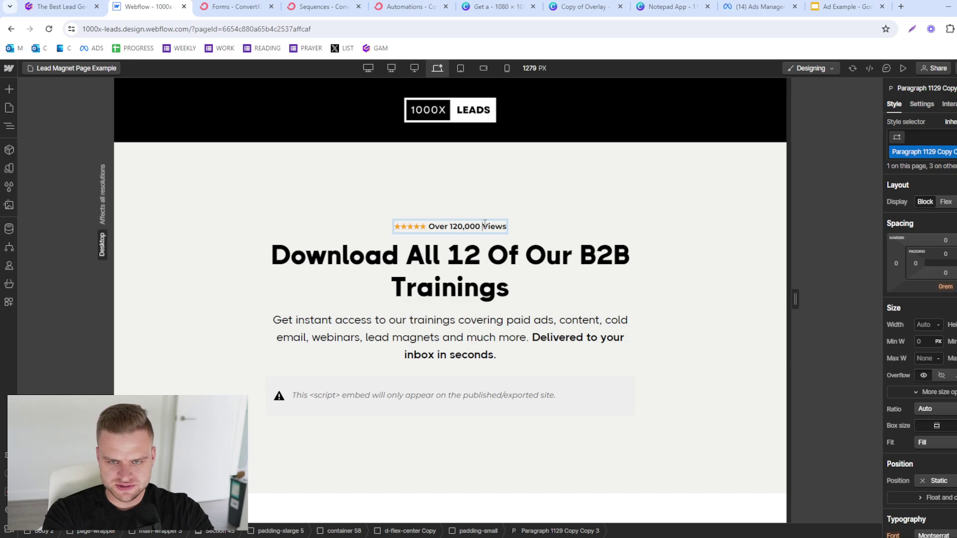
drag(453, 230, 505, 230)
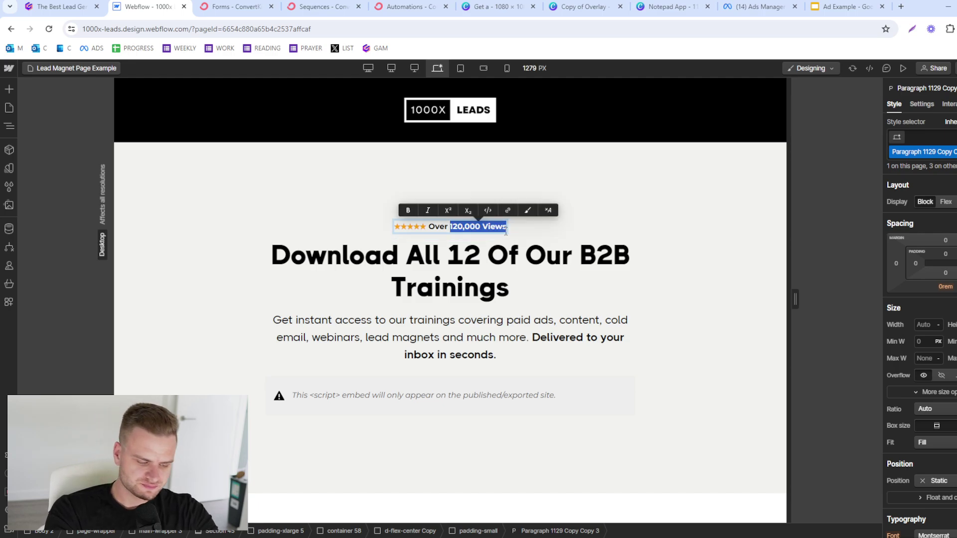
text(50,000 Downloads)
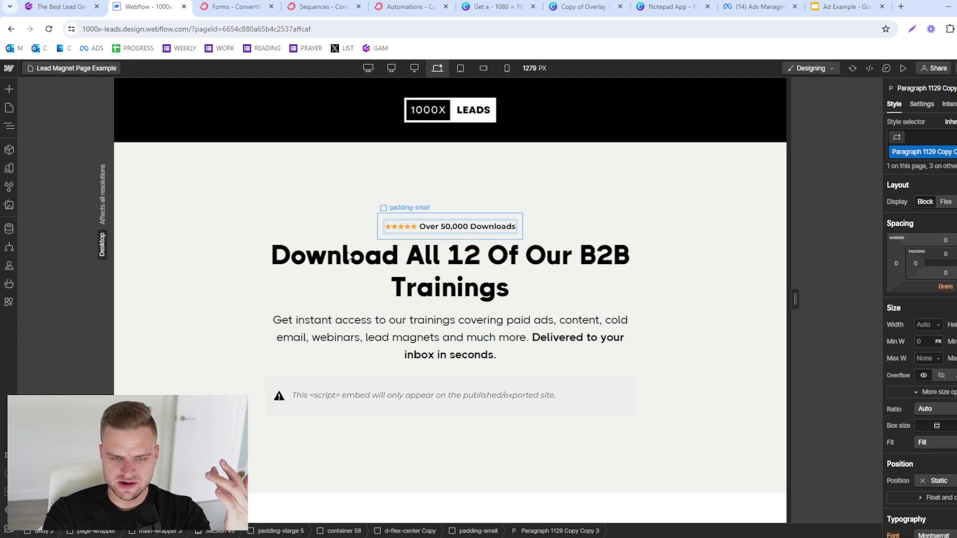
key(Escape)
click(212, 326)
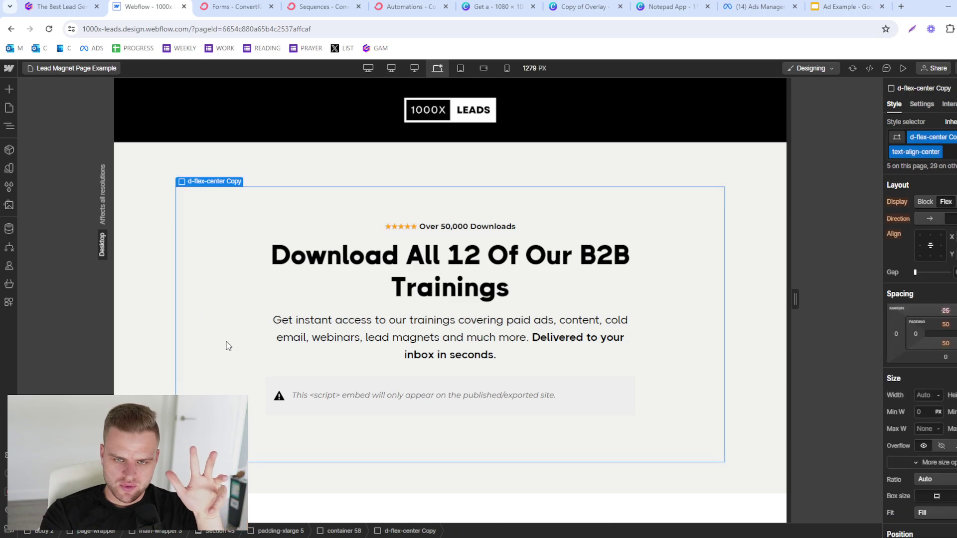
click(151, 282)
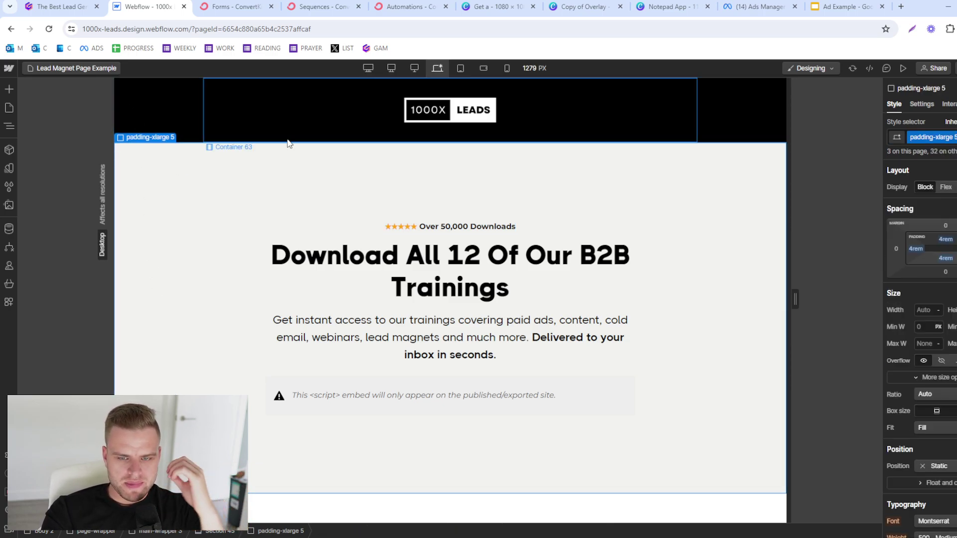
Step: Replace the main headline with "Double Your Agency Revenue in 2024 With This Lead Generation Masterclass"
click(572, 283)
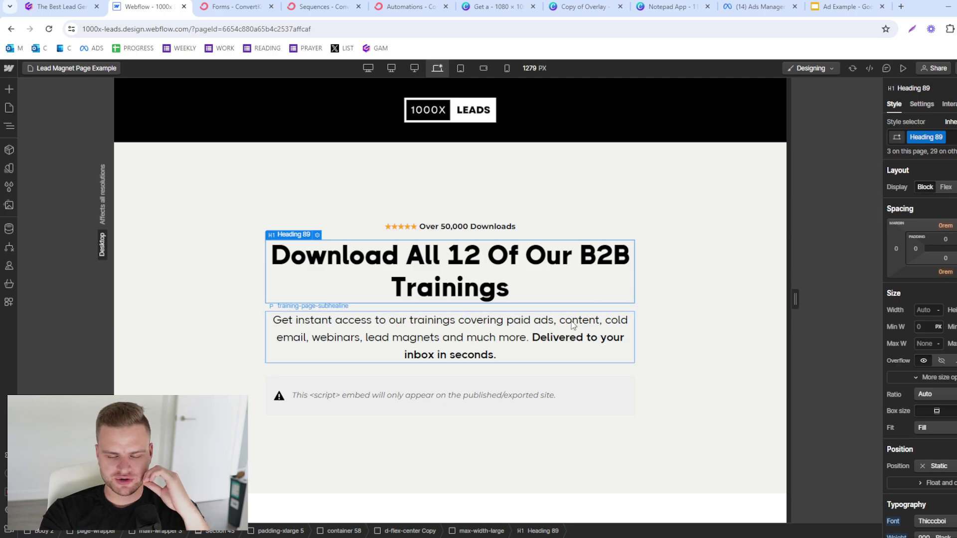
double_click(505, 265)
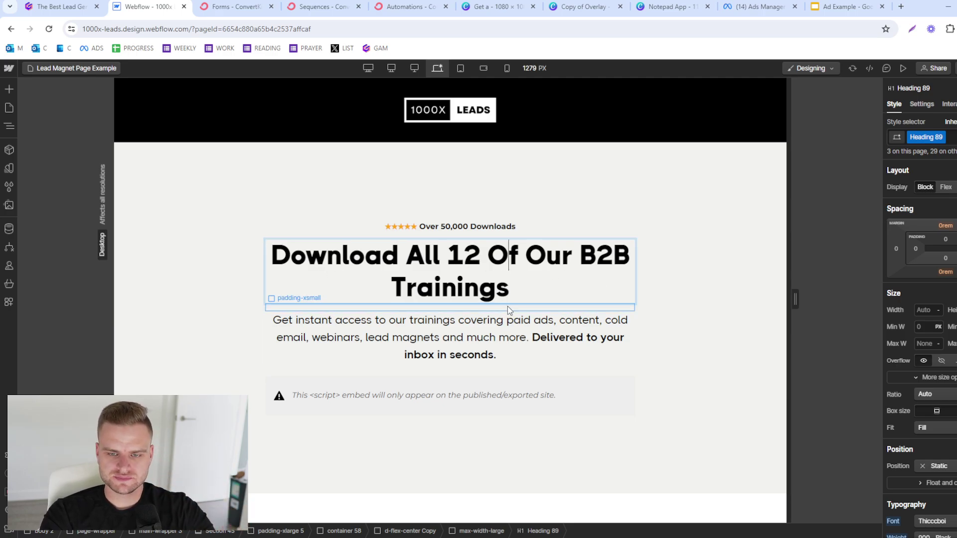
key(ctrl+a)
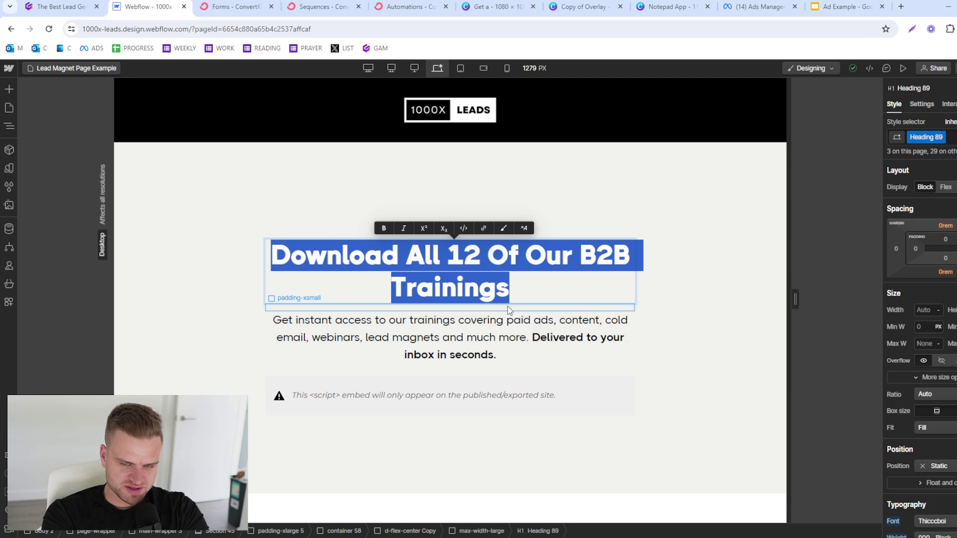
text(Grow)
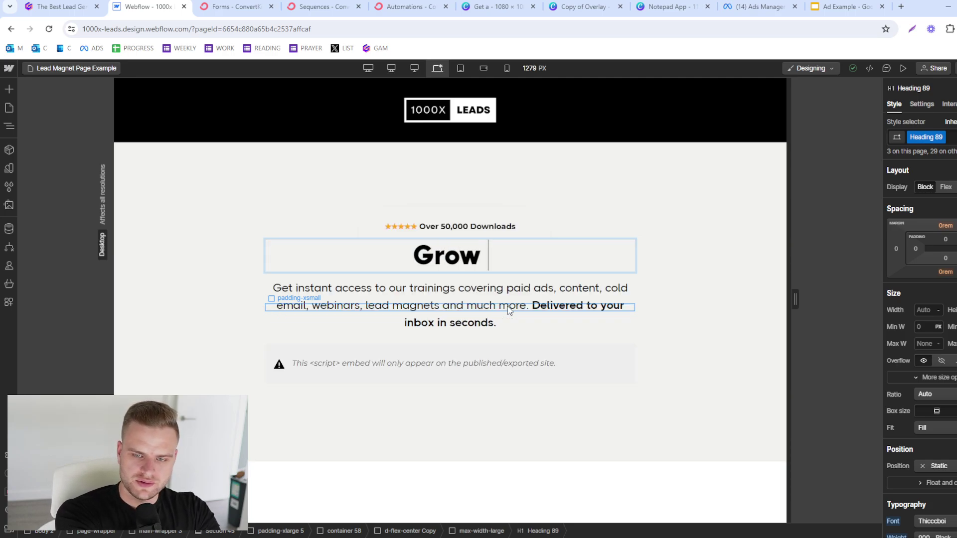
key(ctrl+a)
text(Double your)
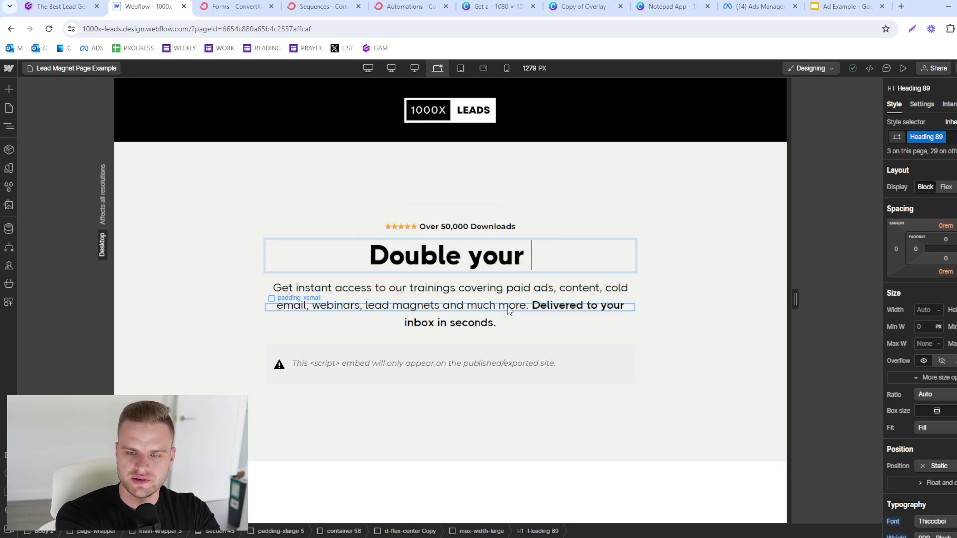
key(BackSpace)
key(BackSpace)
key(BackSpace)
key(BackSpace)
text(Your Ag)
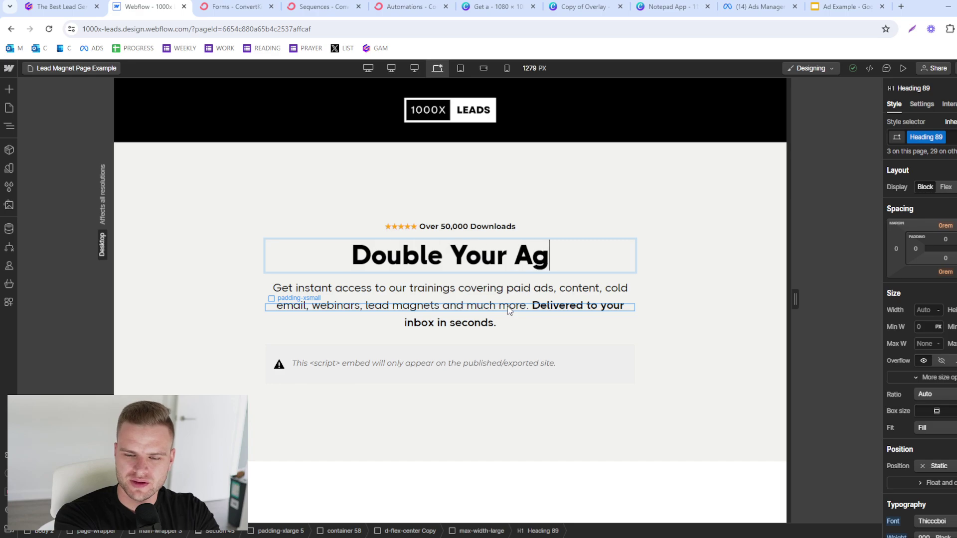
text(ency Revenue in 2024 )
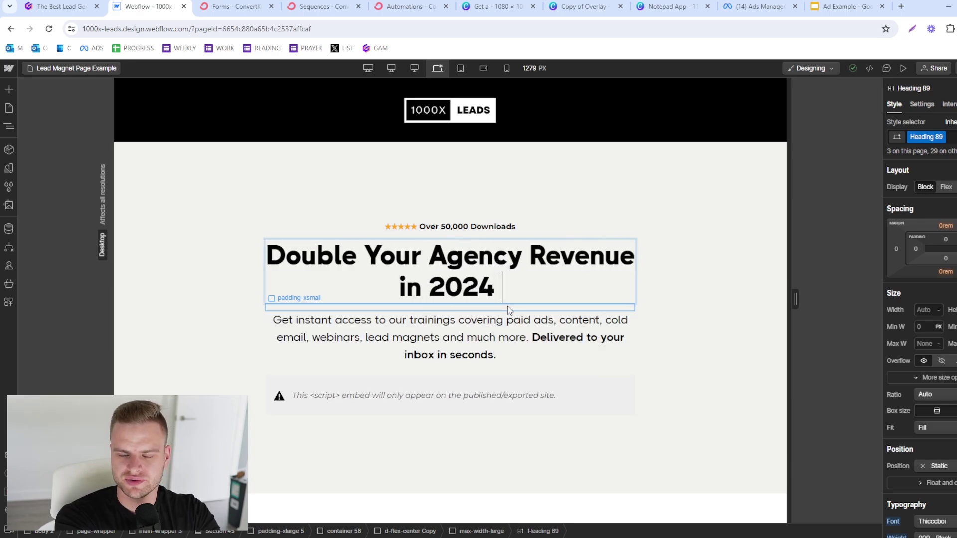
text(With This Lead Gen)
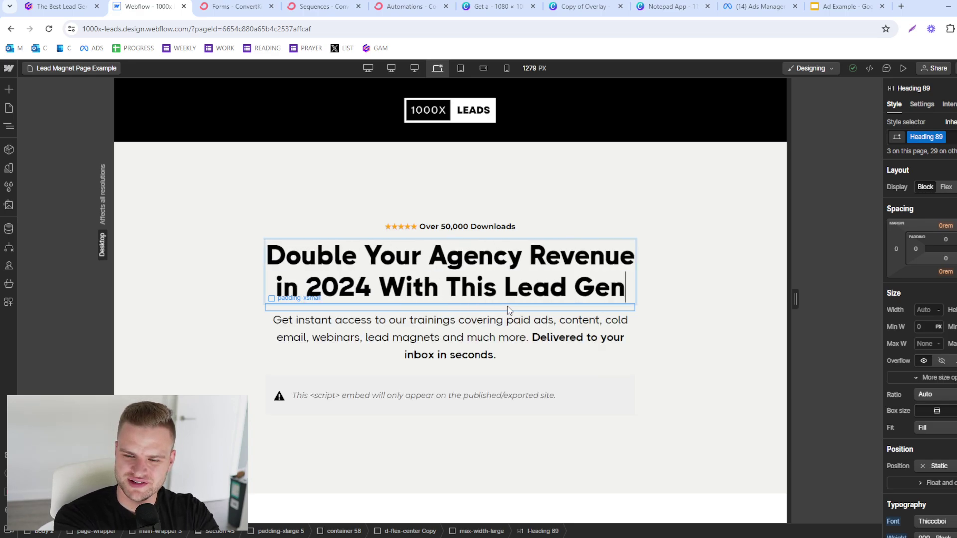
text(eration Masterclass)
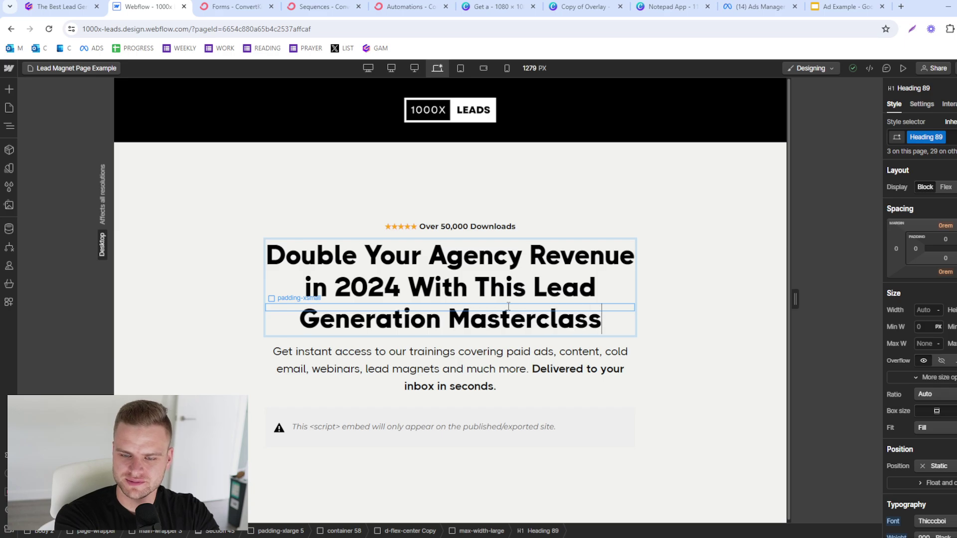
key(Escape)
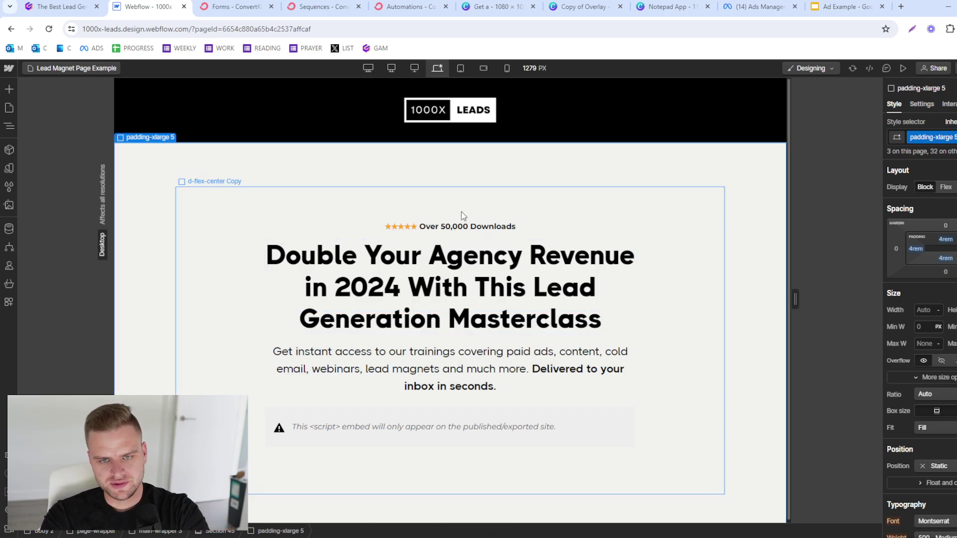
Step: Duplicate the style classes of the d-flex-center Copy block around the headline and set its top margin to 0
click(478, 193)
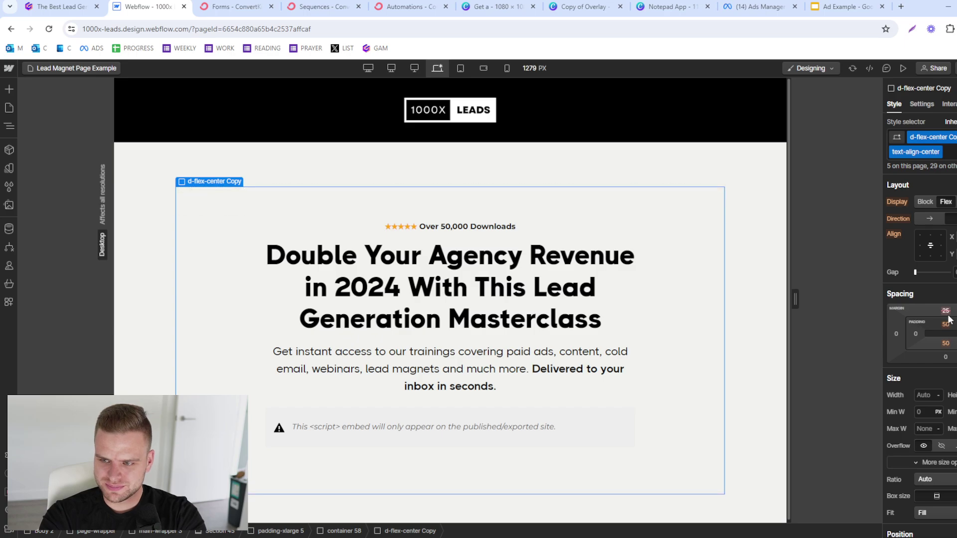
right_click(910, 150)
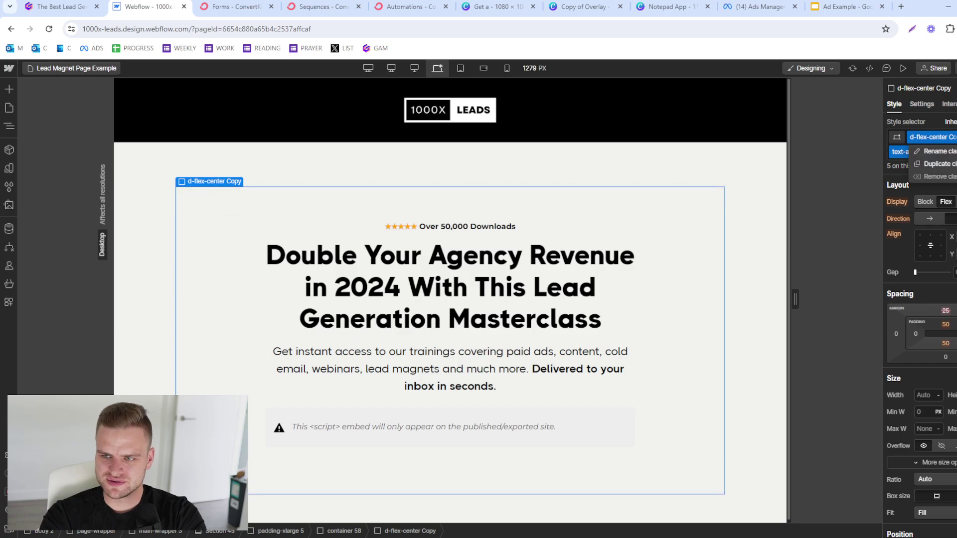
click(952, 164)
click(937, 153)
click(924, 178)
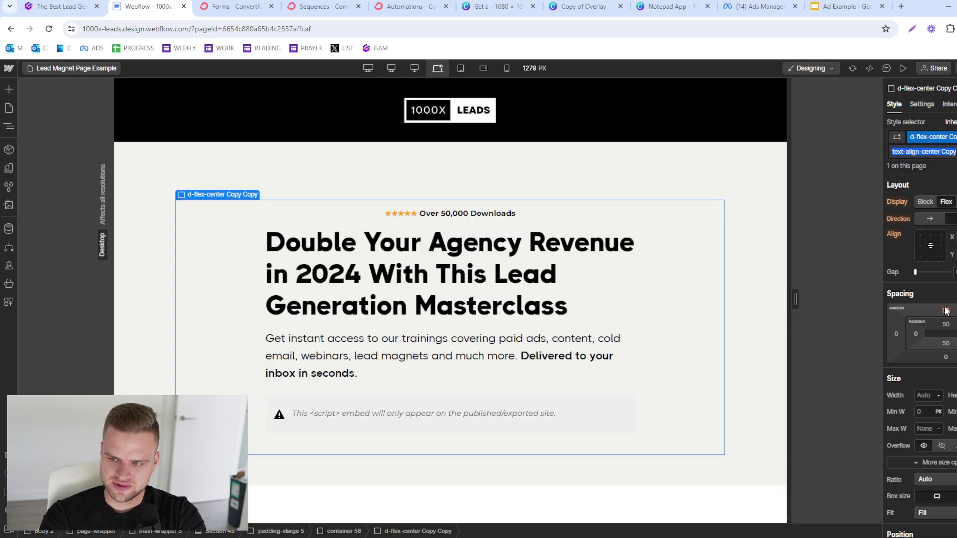
click(948, 313)
text(0)
key(Return)
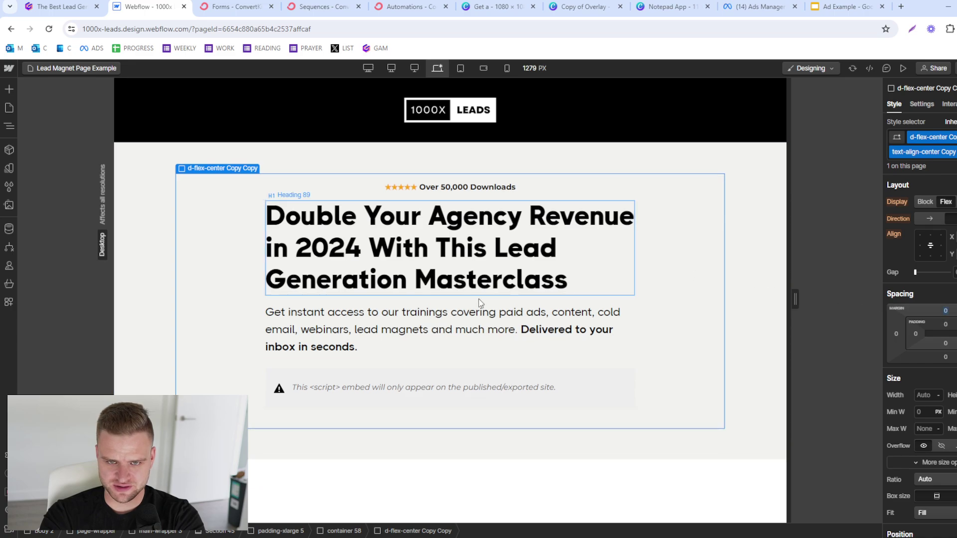
Step: Center-align the text of the main headline and of the subheadline paragraph beneath it
click(449, 286)
scroll(946, 433, down, 5)
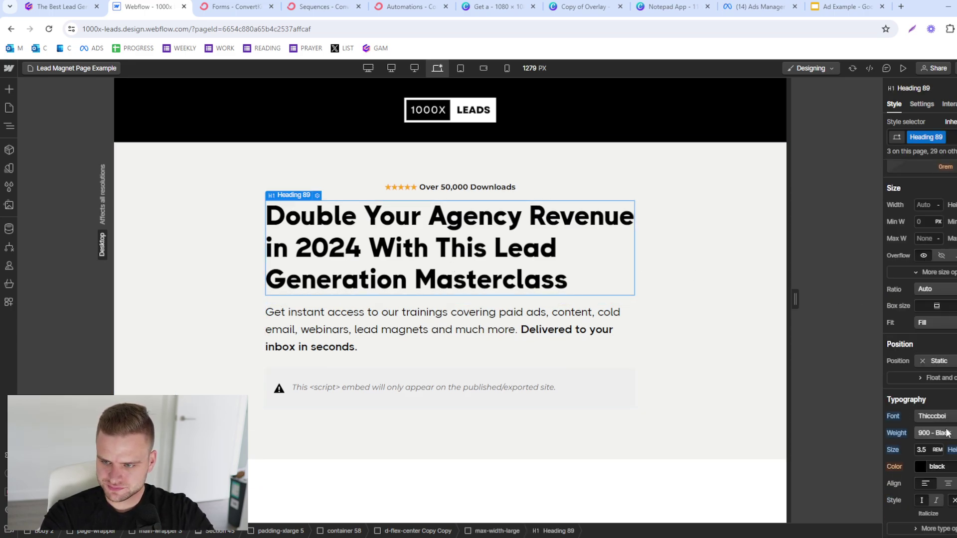
click(948, 483)
double_click(479, 333)
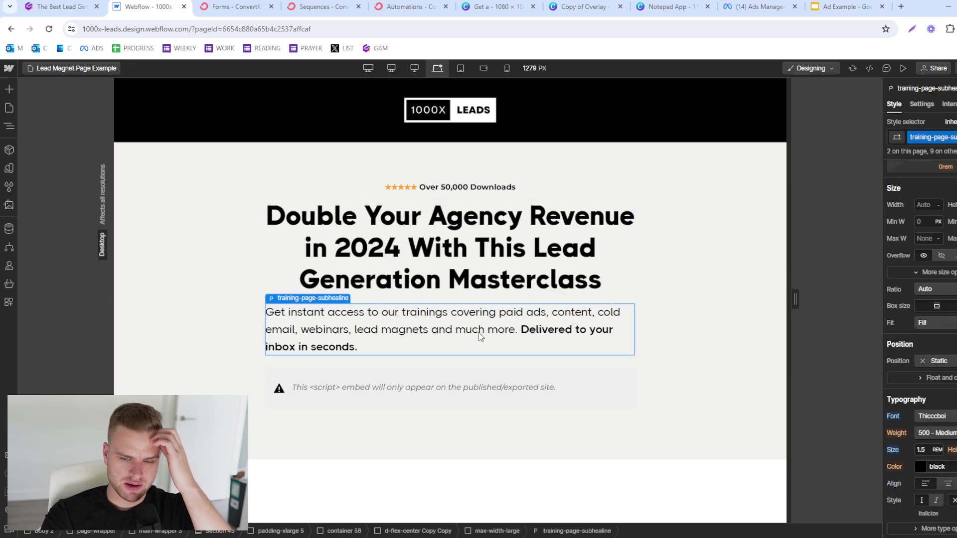
click(447, 333)
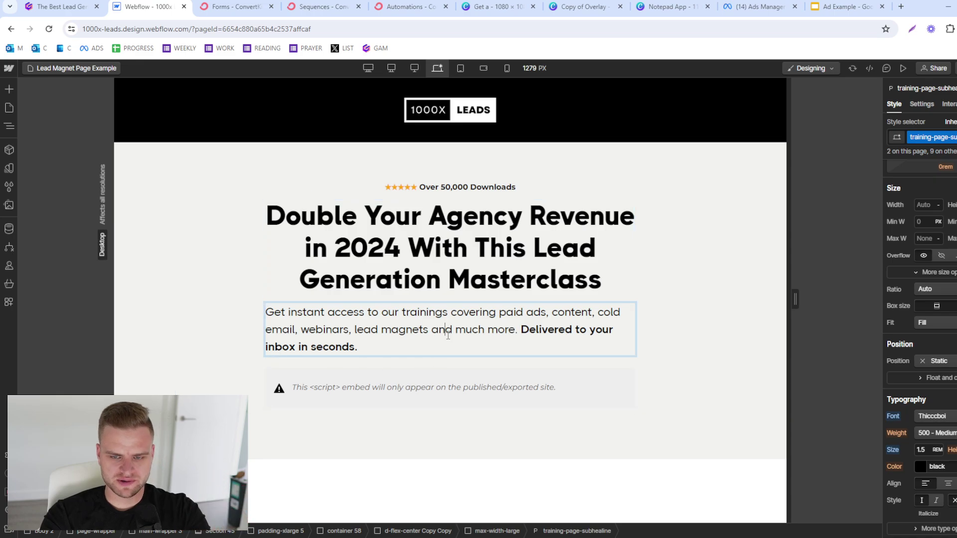
triple_click(467, 337)
click(948, 484)
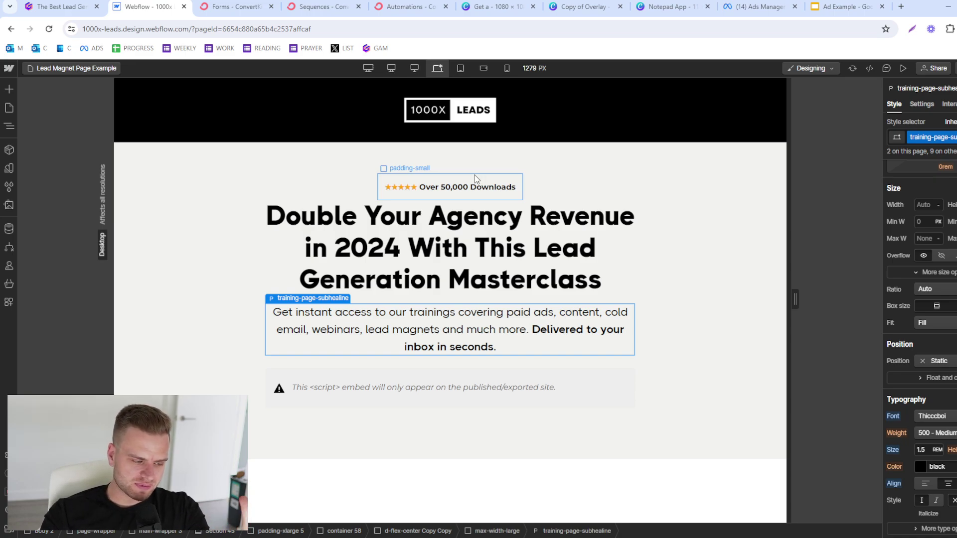
Step: Replace the subheadline with "Get the exact strategy, templates, frameworks, and processes that I used to grow my agency from $0 - $900k/mo in under 12 months."
double_click(451, 246)
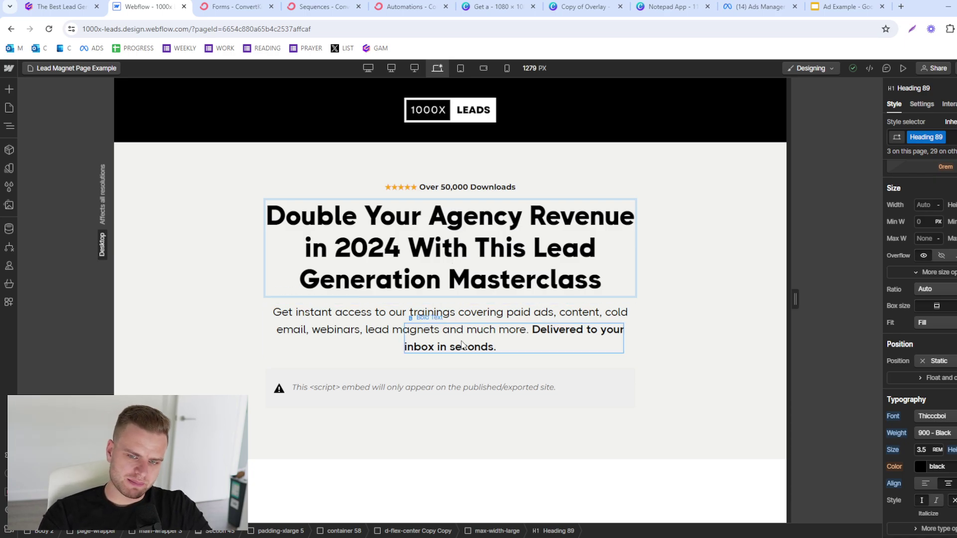
click(384, 349)
double_click(385, 349)
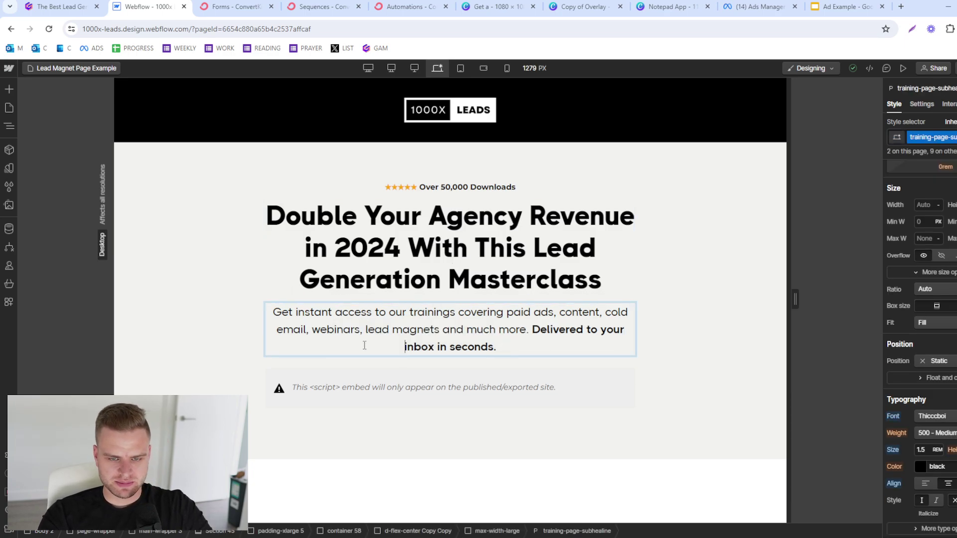
key(ctrl+a)
text(Get the)
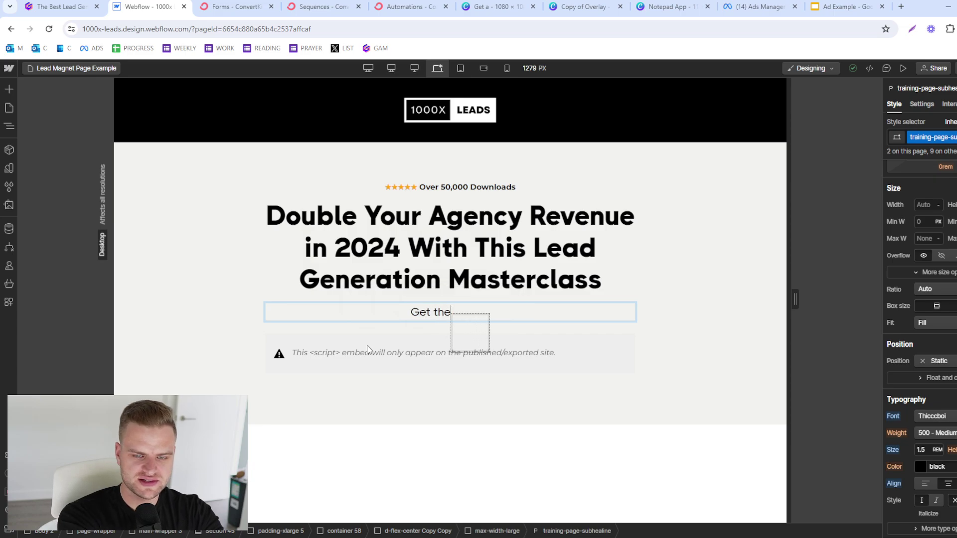
text( exact strategy, templates, )
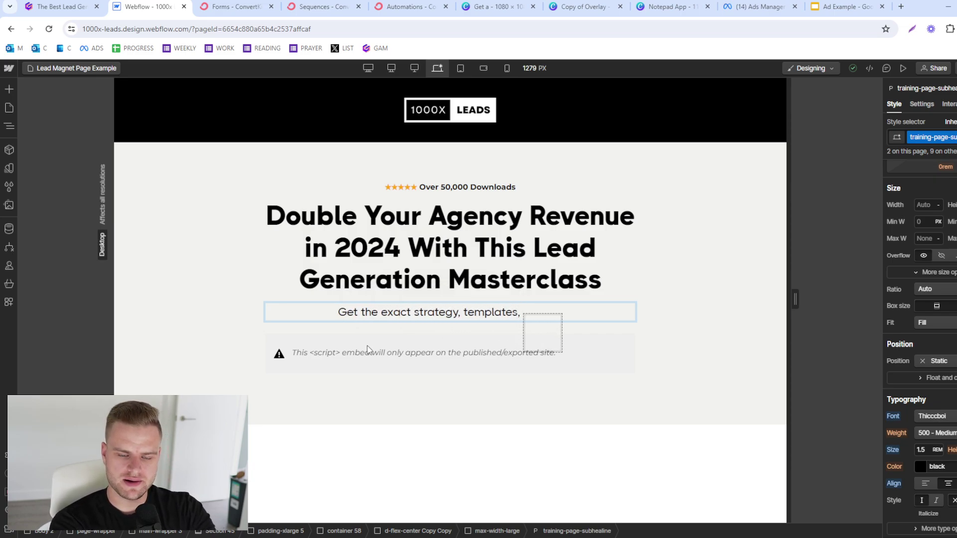
text(frameworks, and)
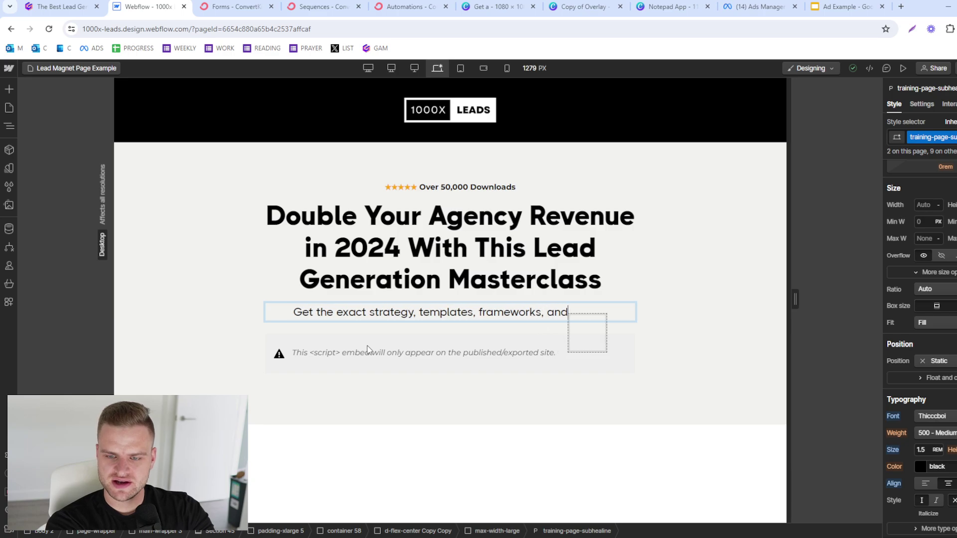
text( processes)
key(BackSpace)
key(BackSpace)
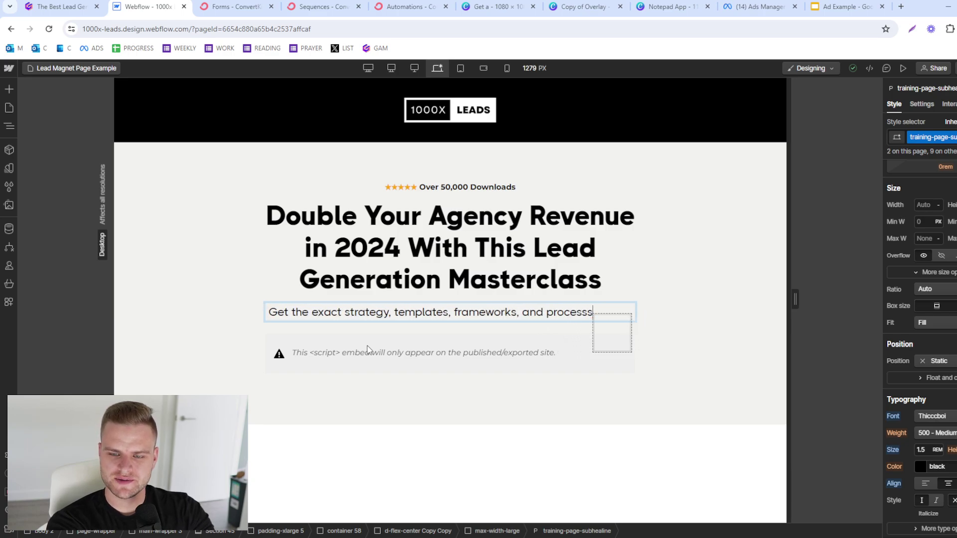
text(es that I us)
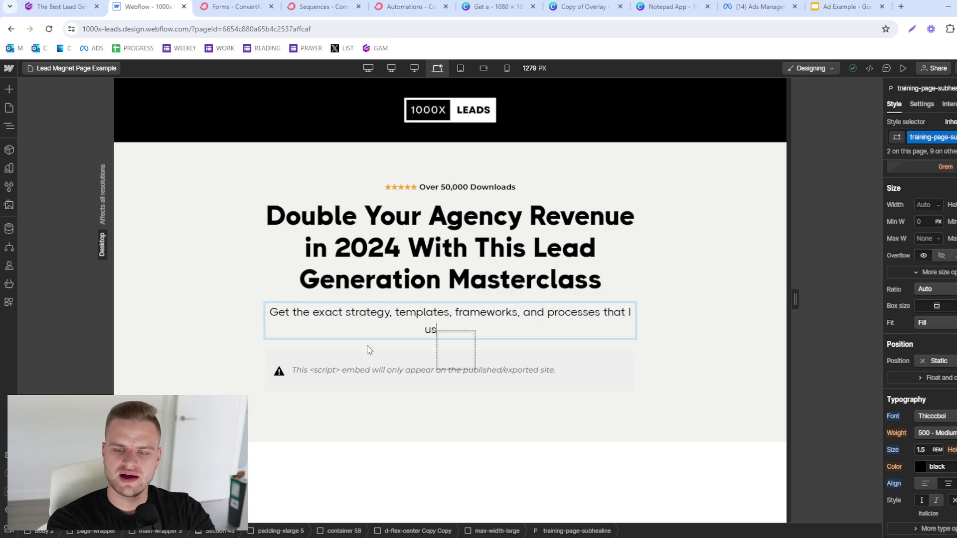
text(ed to grow my agency f)
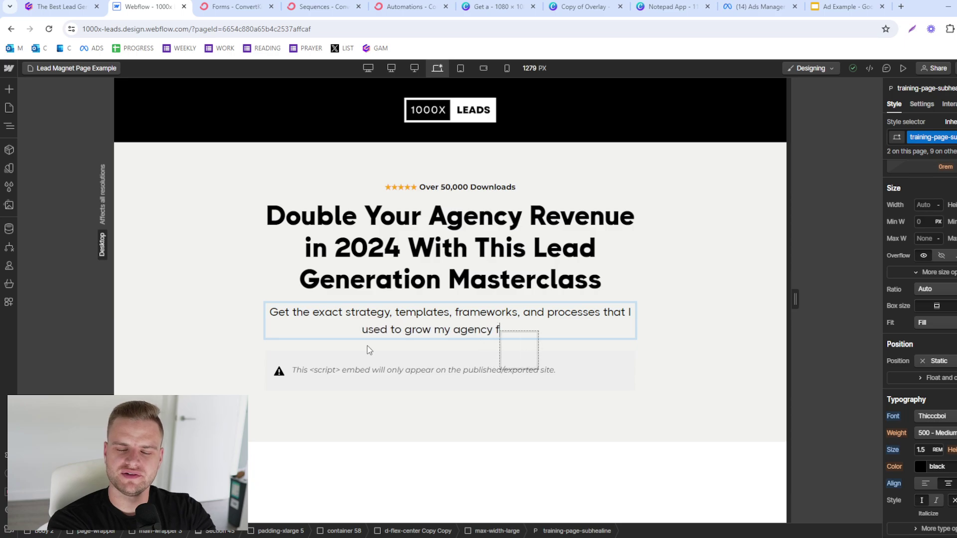
text(rom $0)
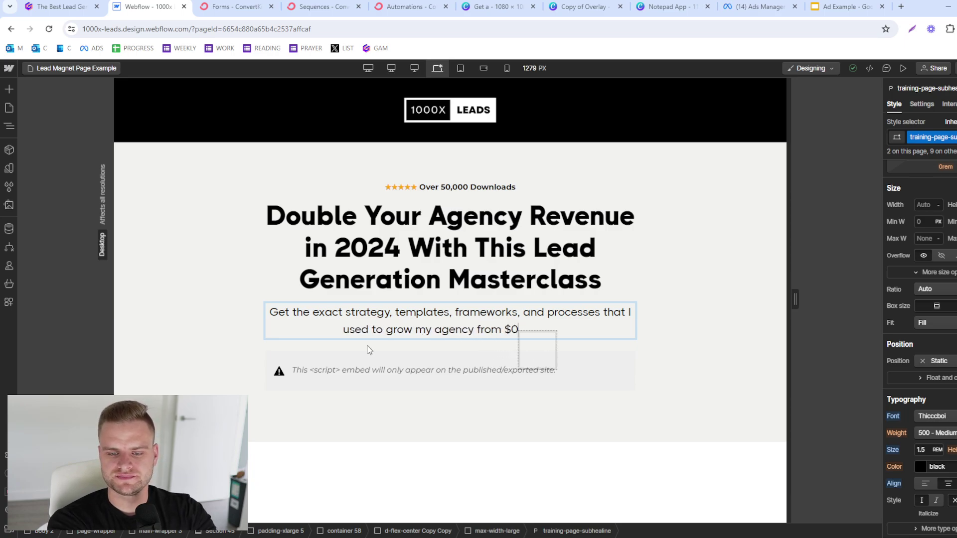
text( - $900k/mo)
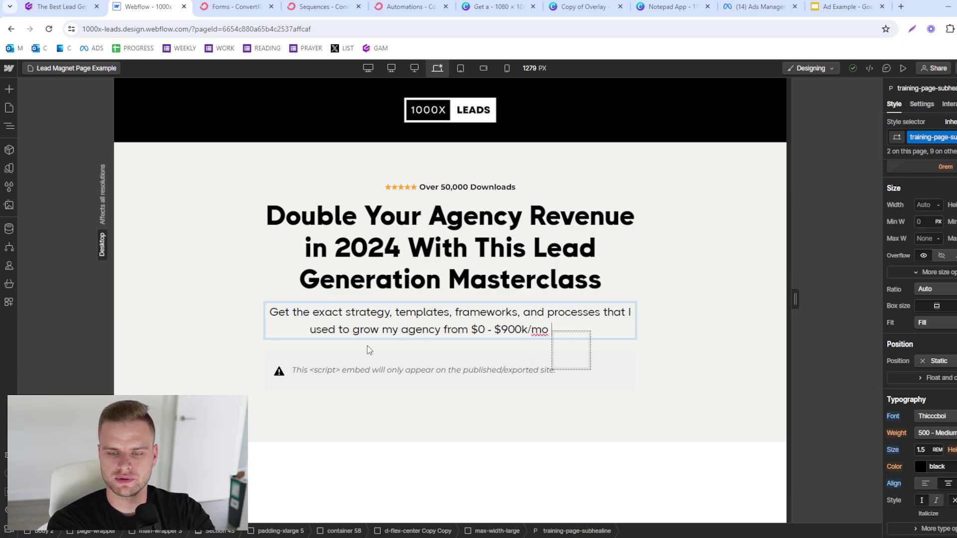
text( in under 12 months. )
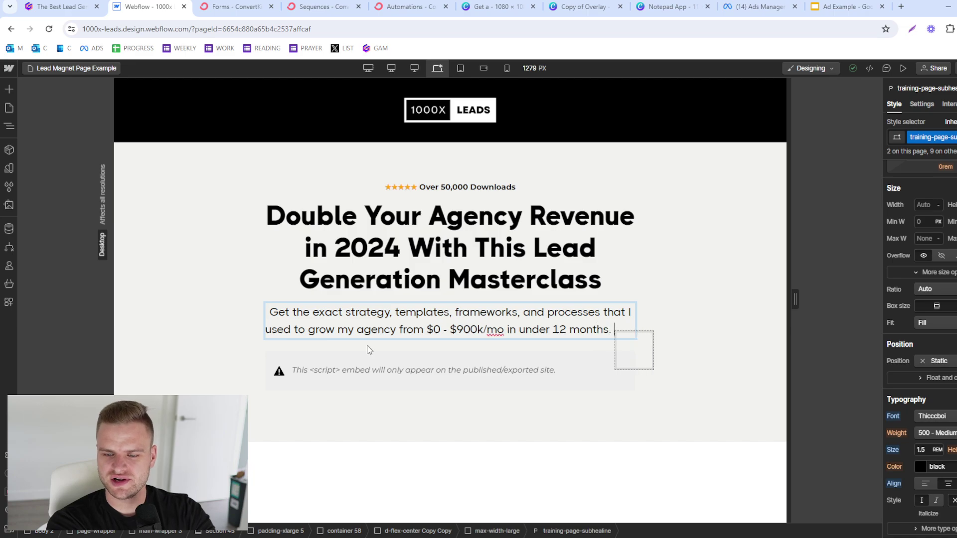
Step: Append "This includes paid ads, content, outreach, partnerships, sales, email flows, and more." to the subheadline and check it in the portrait mobile view
text(This includes paid)
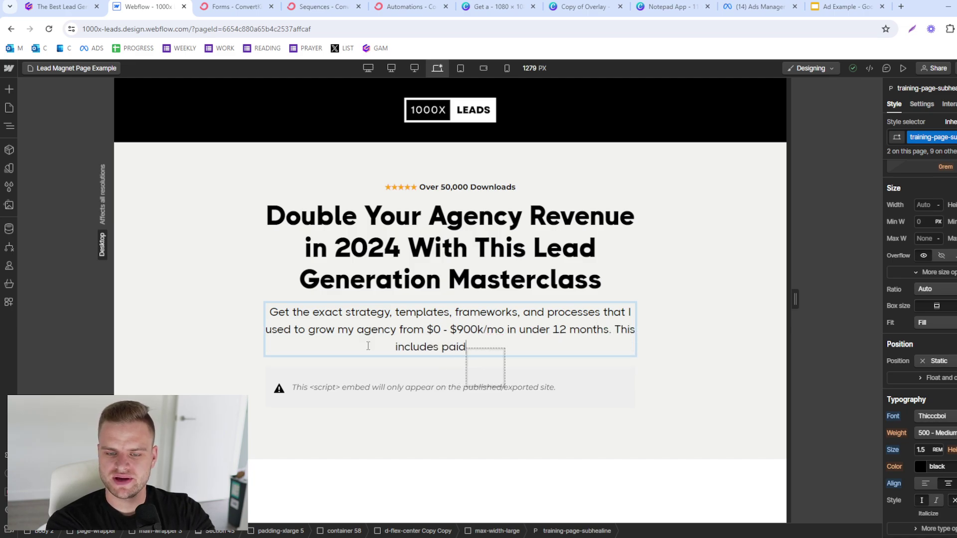
text( ads, content, outr)
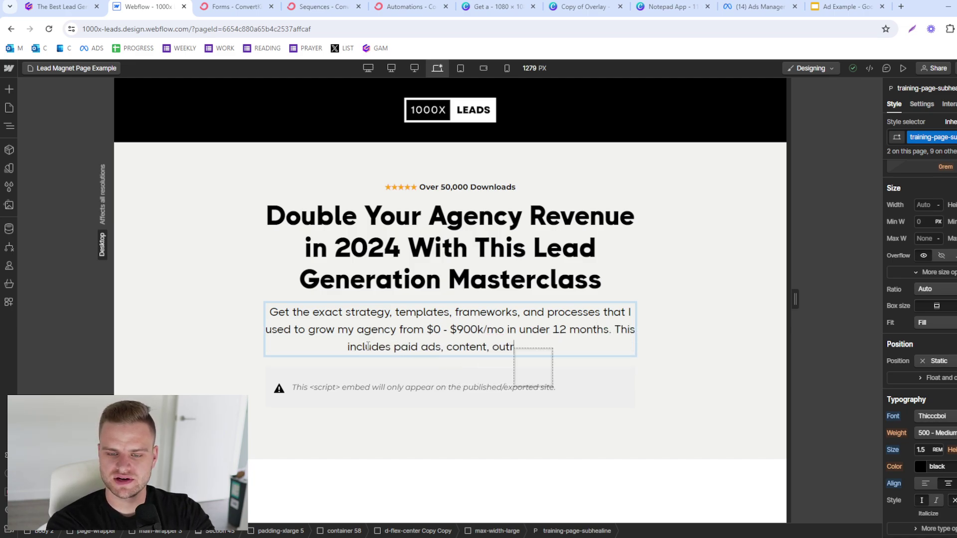
text(each, part)
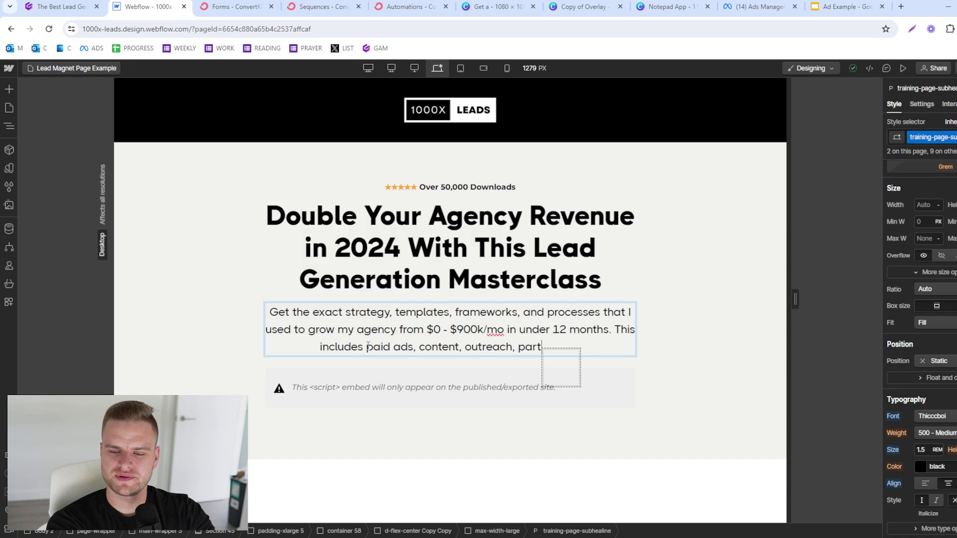
text(nerships, sales, em)
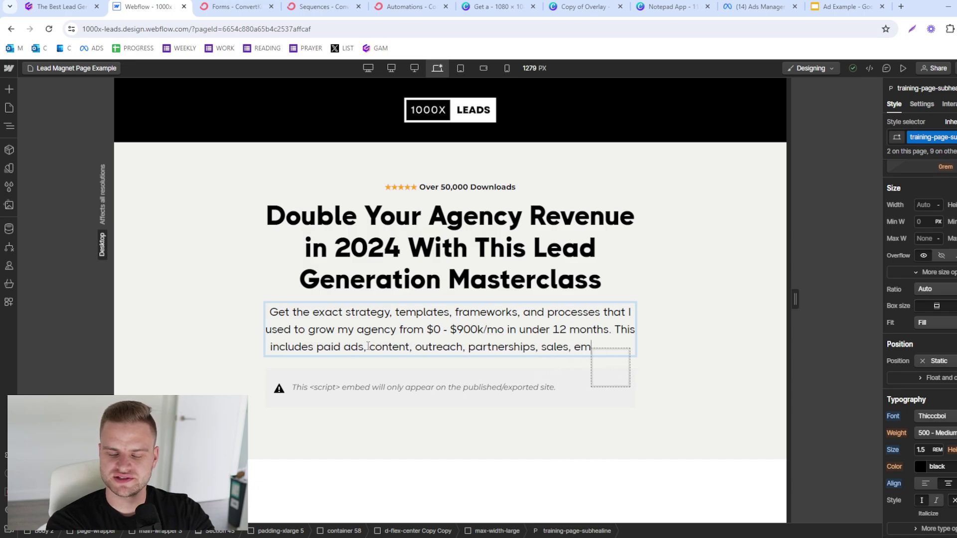
text(ail flows, and more.)
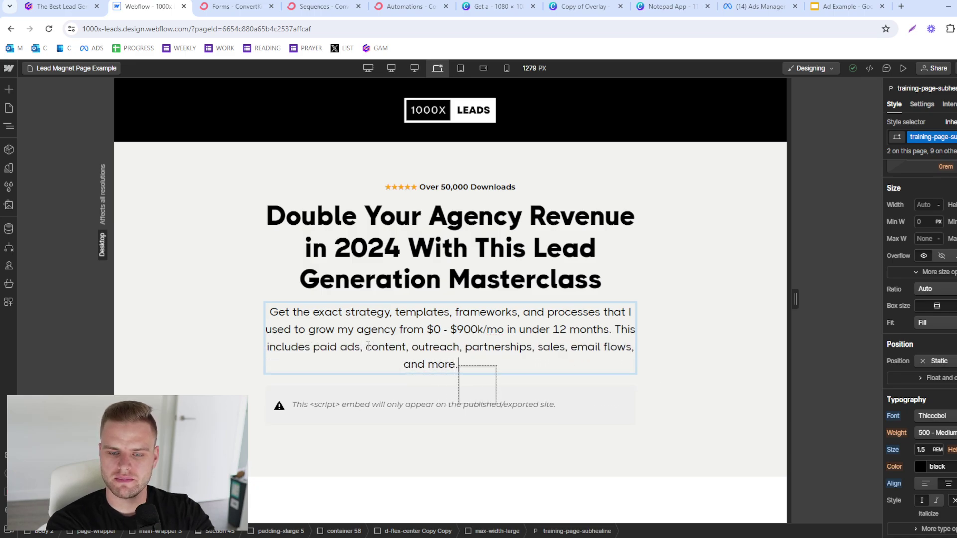
click(507, 69)
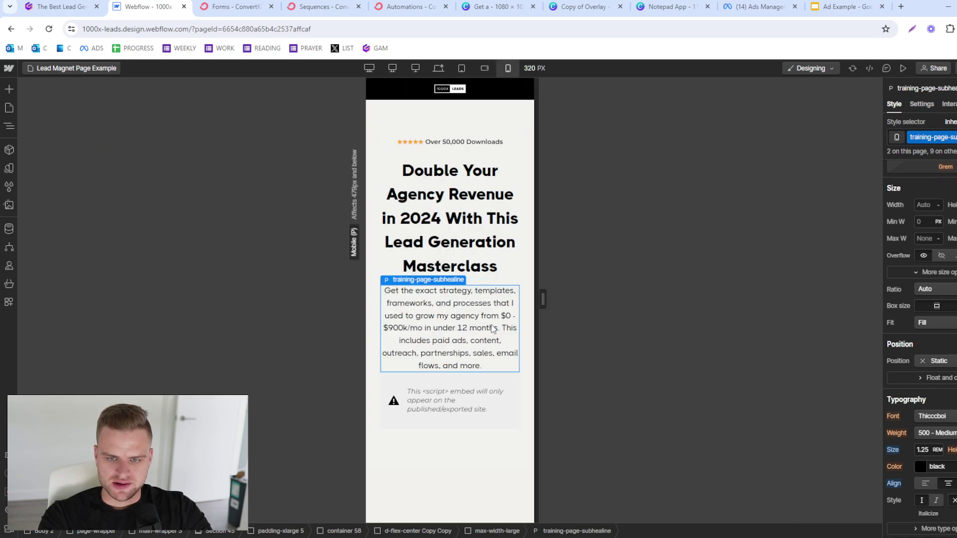
double_click(501, 343)
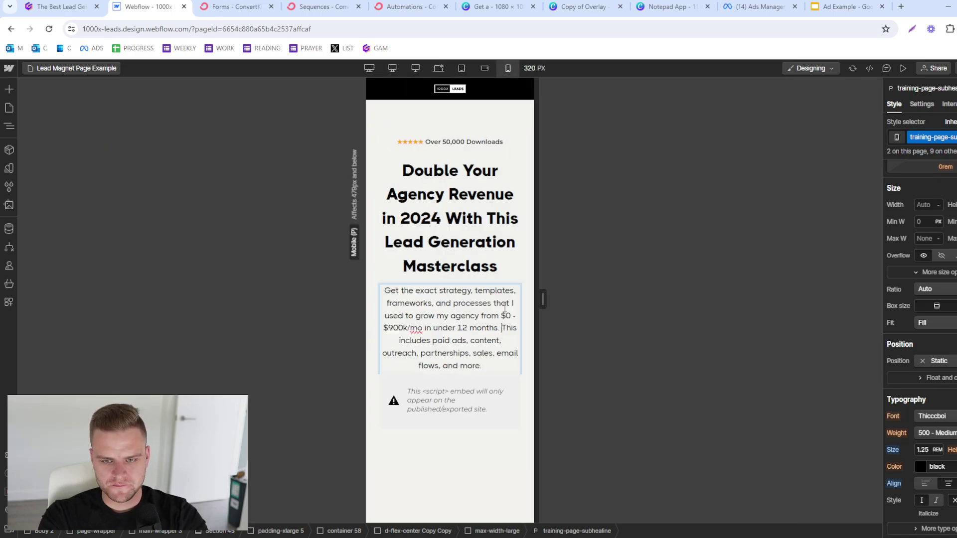
click(437, 68)
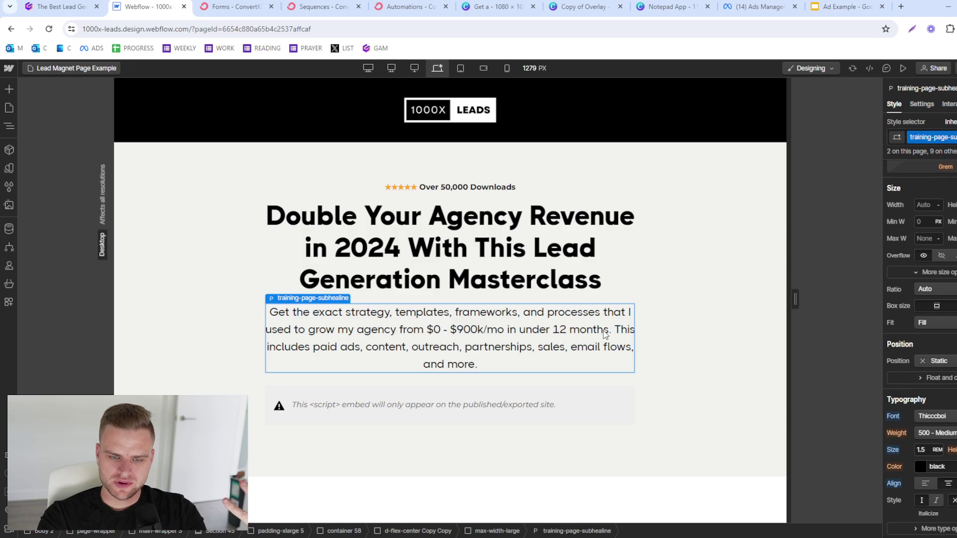
Step: Copy the subheadline paragraph and paste the duplicate below the HTML embed
click(374, 379)
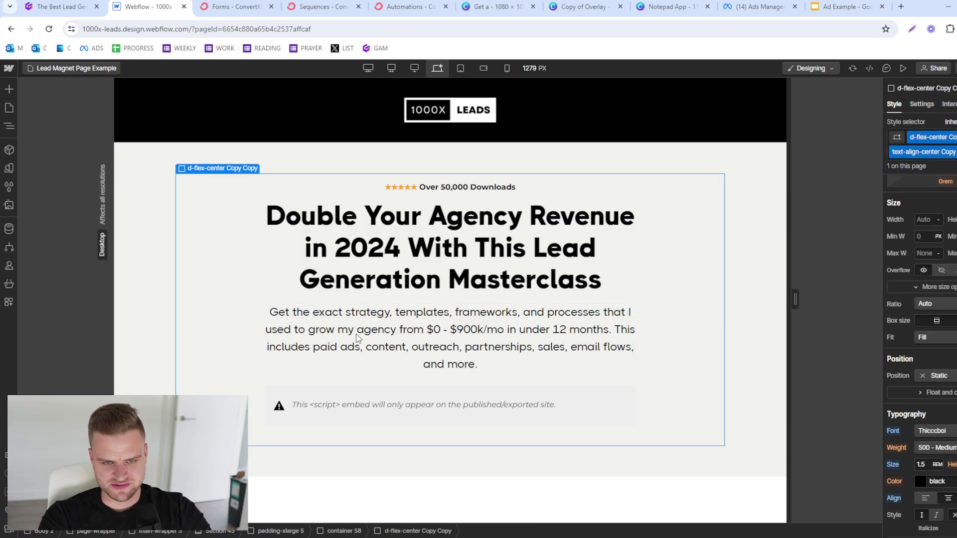
click(373, 368)
click(406, 416)
key(ctrl+v)
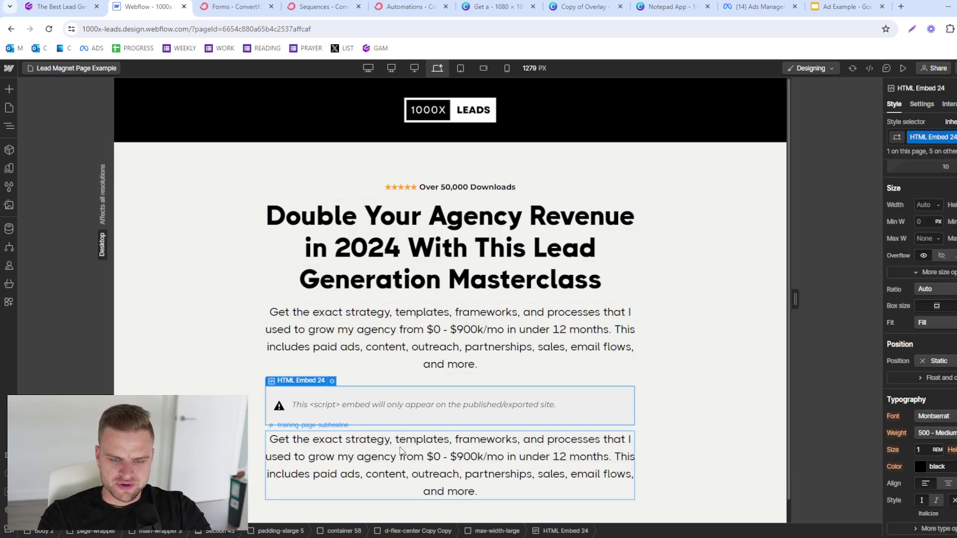
Step: Duplicate the style class of the paragraph below the HTML embed and name the new class example-underline
click(413, 445)
click(949, 137)
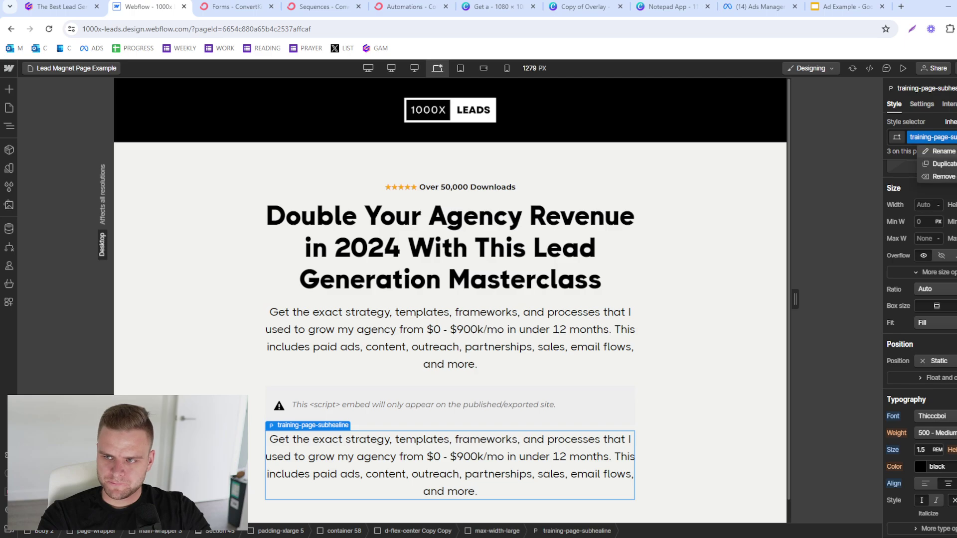
click(953, 167)
text(exa)
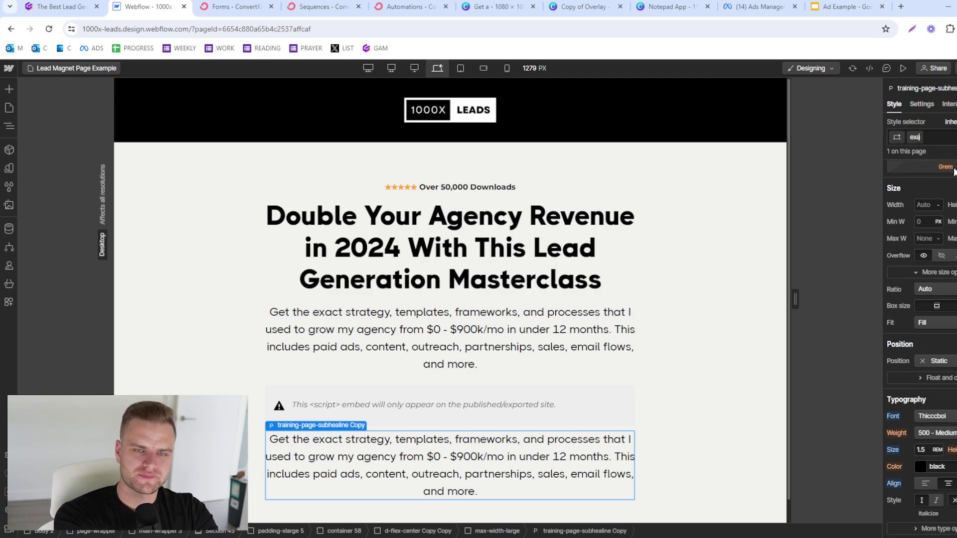
text(mple-underline)
key(Return)
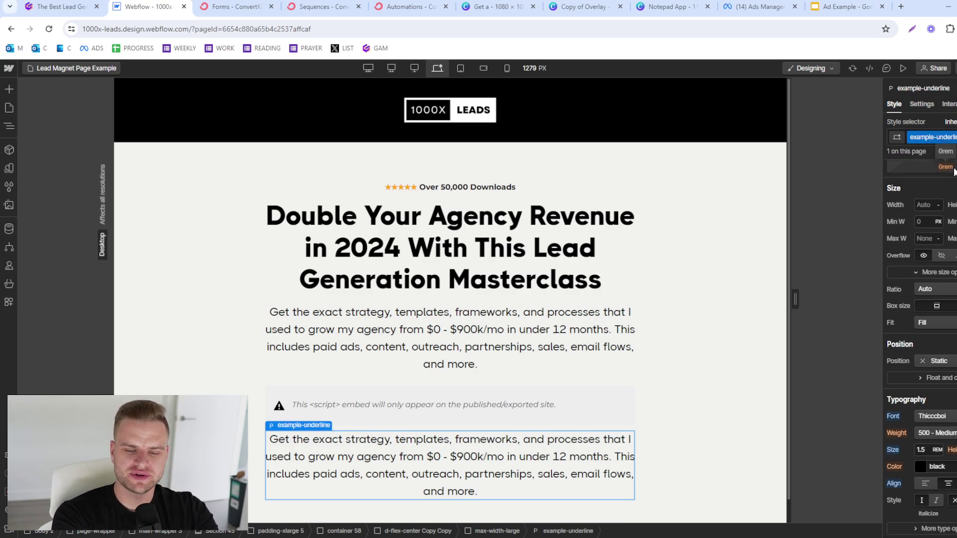
Step: Left-align the example-underline paragraph and set its font to Montserrat with weight 400 - Normal
scroll(921, 422, down, 3)
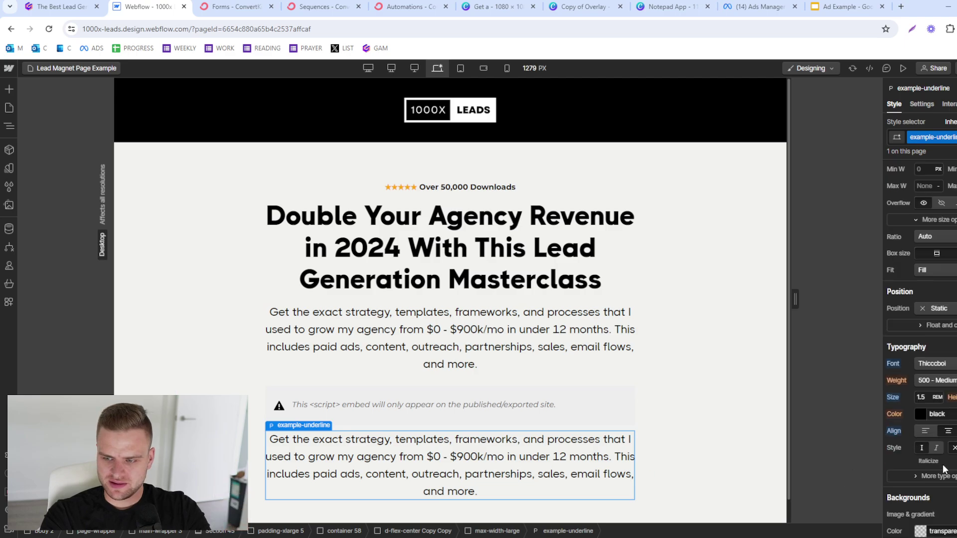
click(924, 379)
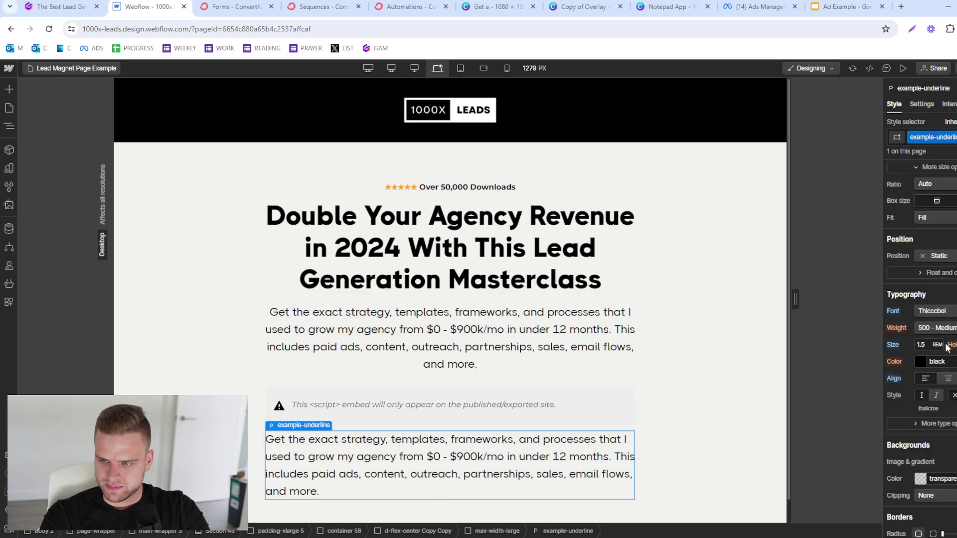
click(946, 311)
click(935, 327)
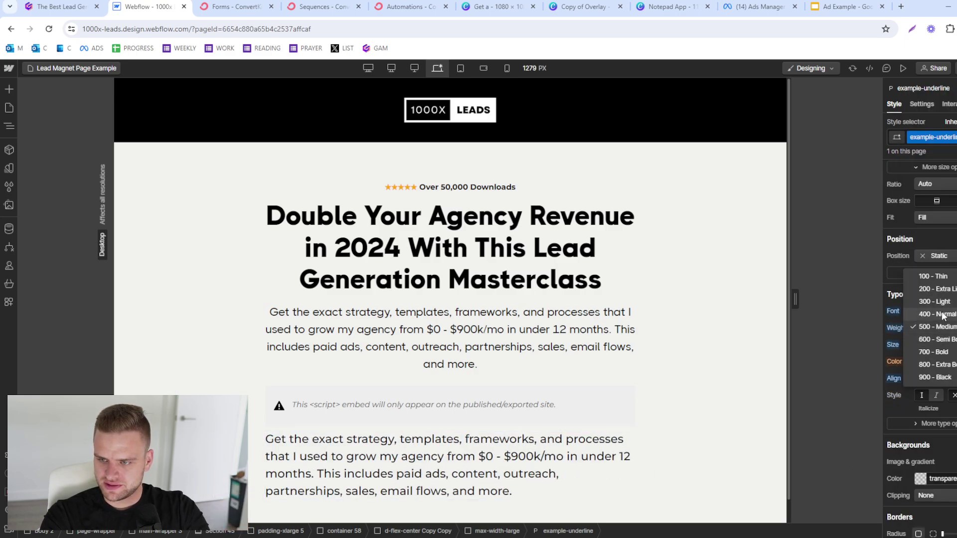
click(935, 314)
Step: Replace the text of the paragraph below the HTML embed with "This free masterclass includes:"
double_click(469, 493)
key(ctrl+a)
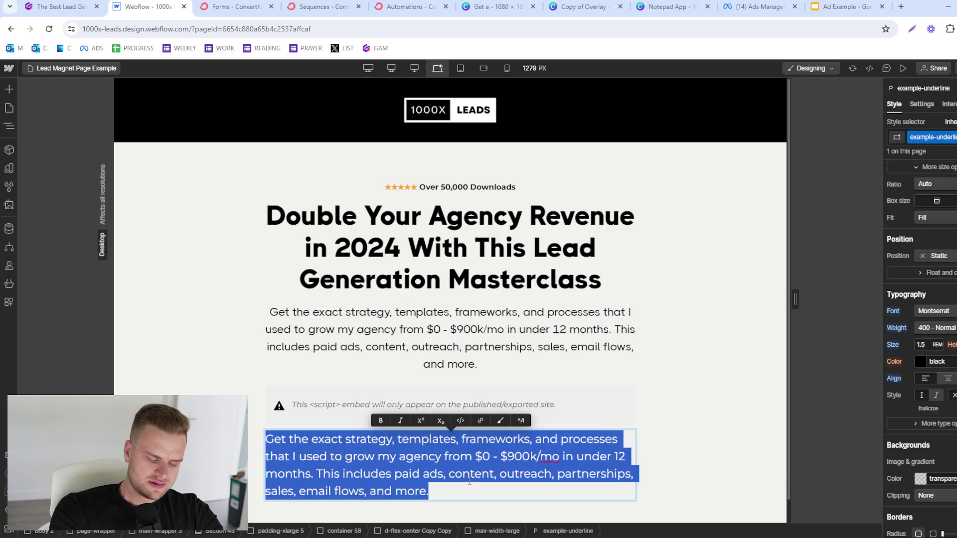
text(This free )
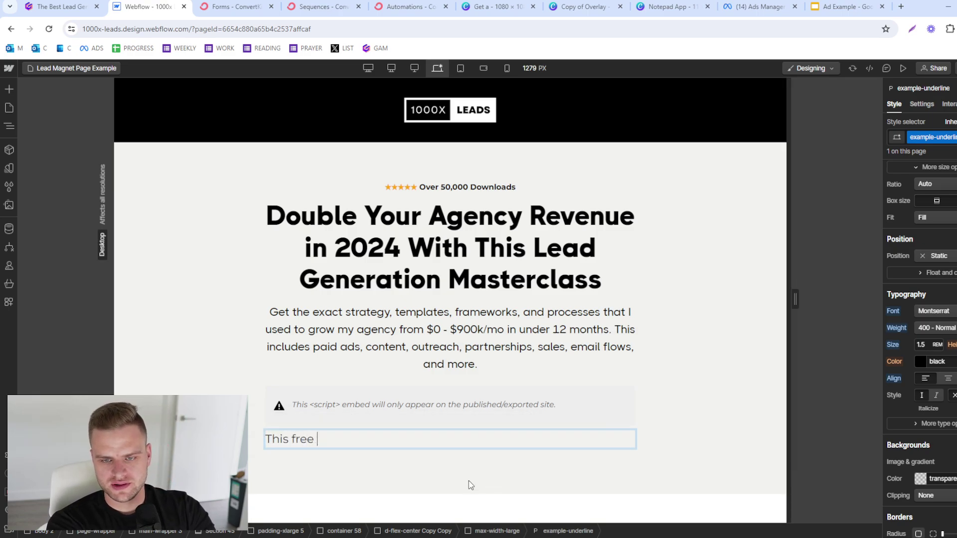
text(masterclass includes:)
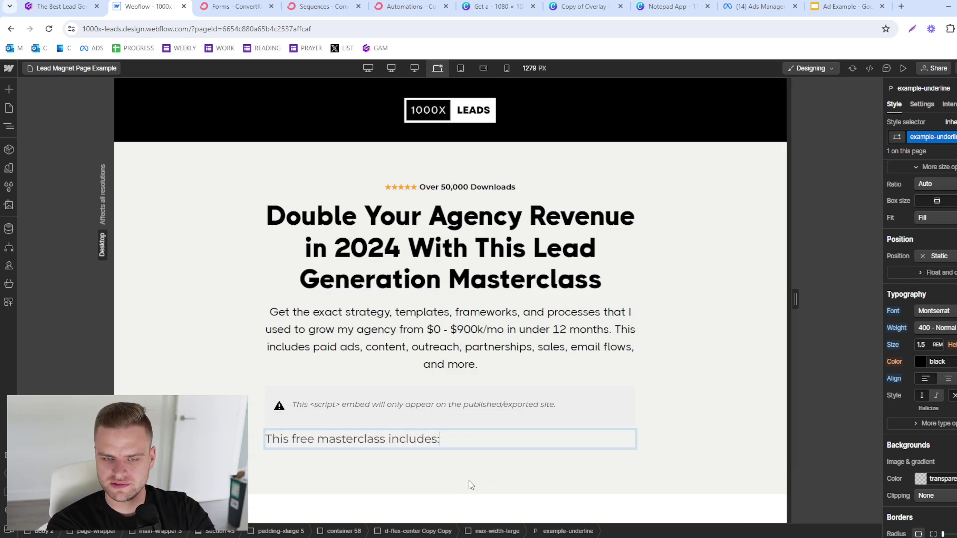
key(Return)
key(Return)
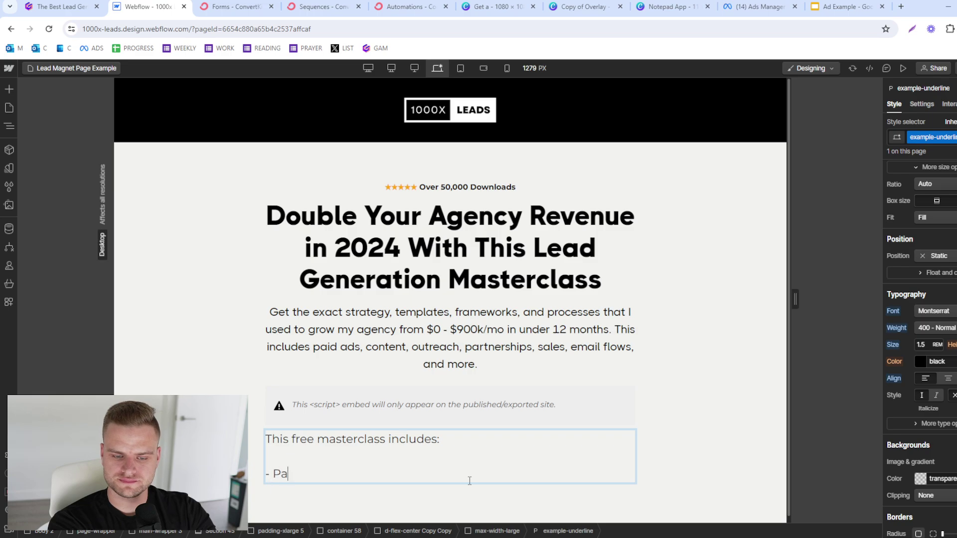
text(- Paid ads)
key(Return)
text(Co)
key(BackSpace)
key(BackSpace)
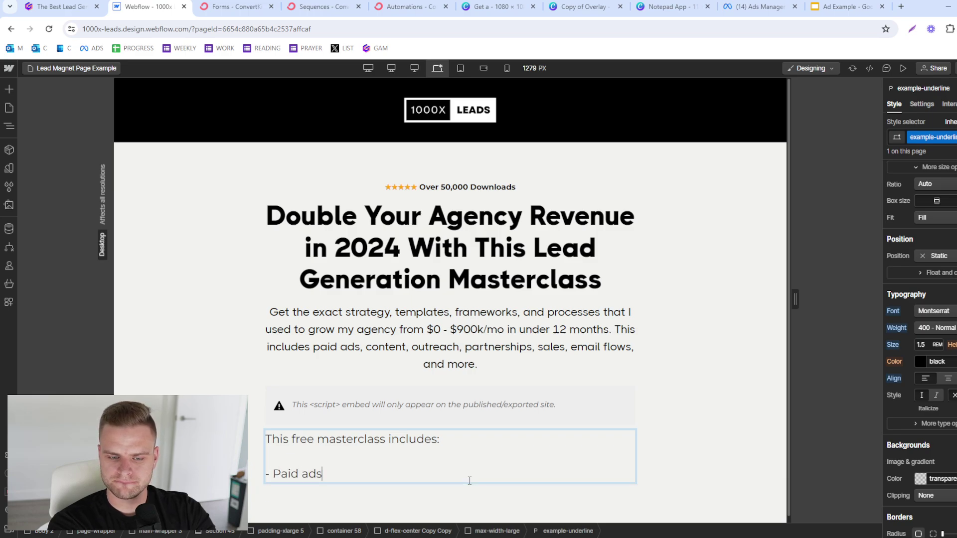
key(Return)
text(-)
key(BackSpace)
key(BackSpace)
key(BackSpace)
key(BackSpace)
key(BackSpace)
key(BackSpace)
key(BackSpace)
key(BackSpace)
key(BackSpace)
key(BackSpace)
key(BackSpace)
key(BackSpace)
key(BackSpace)
key(BackSpace)
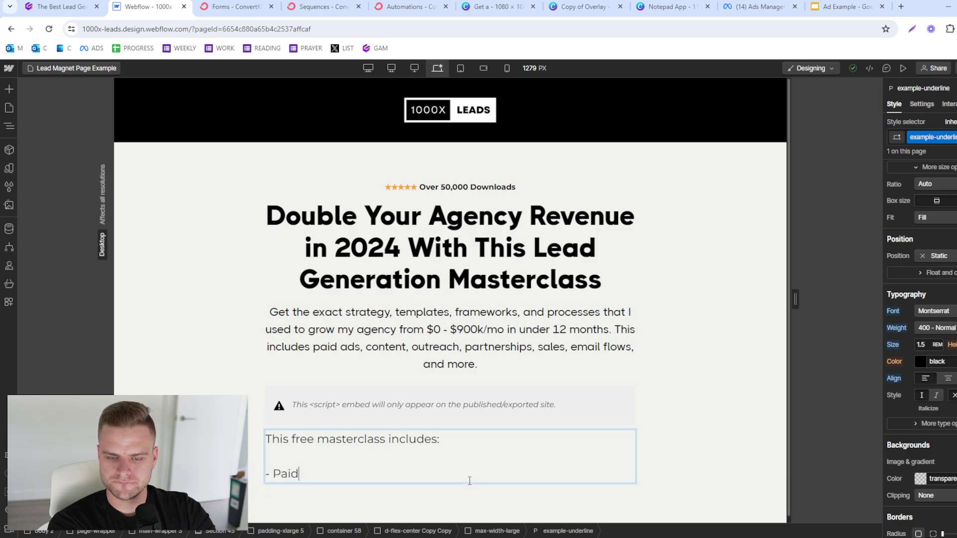
key(BackSpace)
Step: Complete the sentence below the embed with "paid ads, content, outreach, partnerships, sales, email flows and more."
text(paid ads ,)
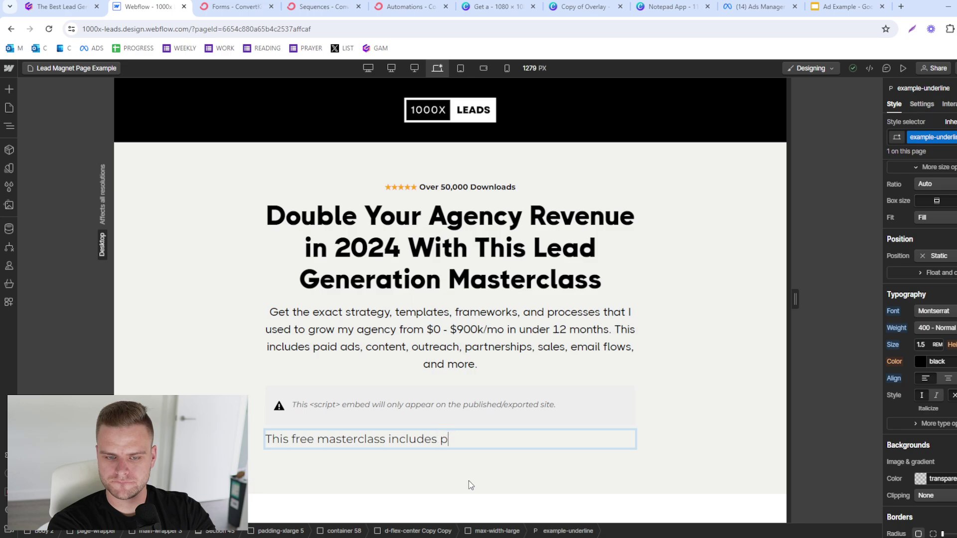
key(BackSpace)
key(BackSpace)
key(BackSpace)
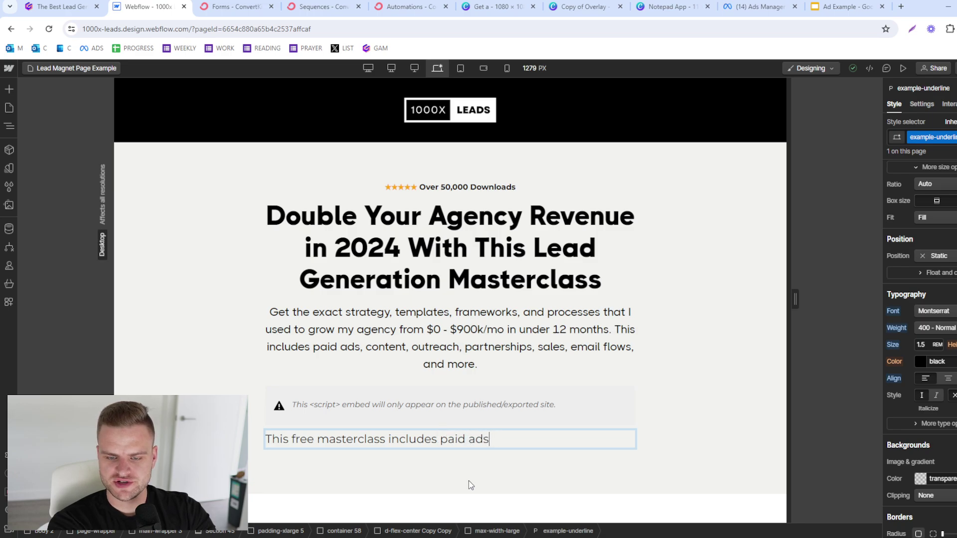
text(, content, outreach, )
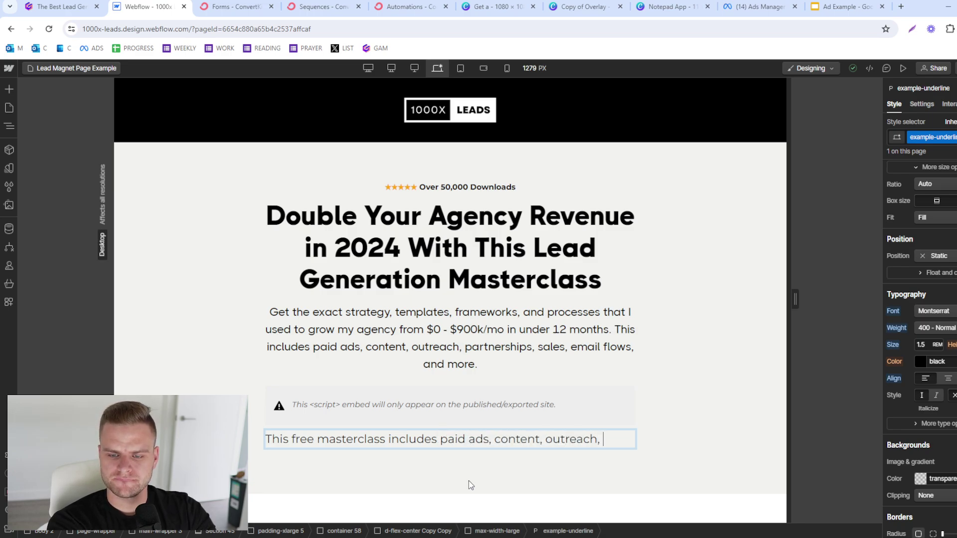
text(partnerships, sales)
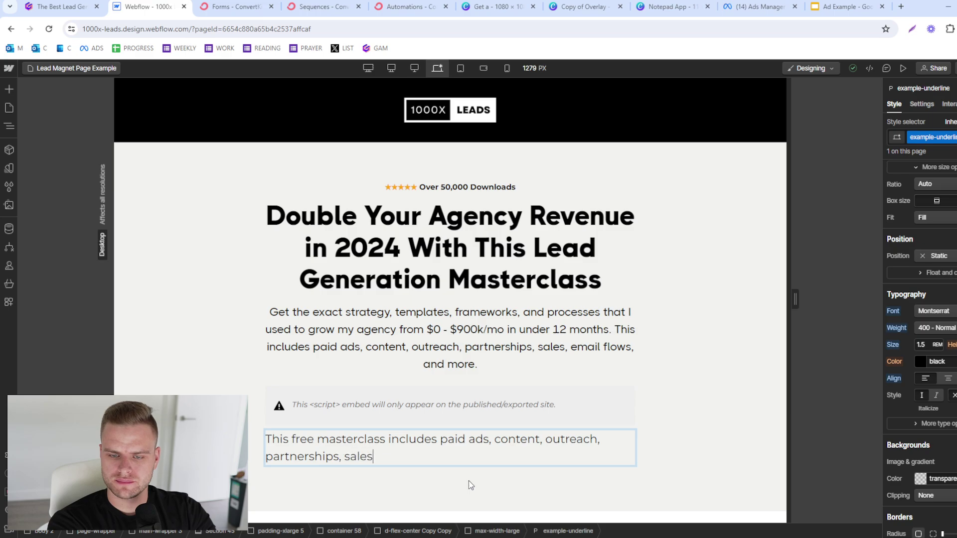
text(, email flows and more.)
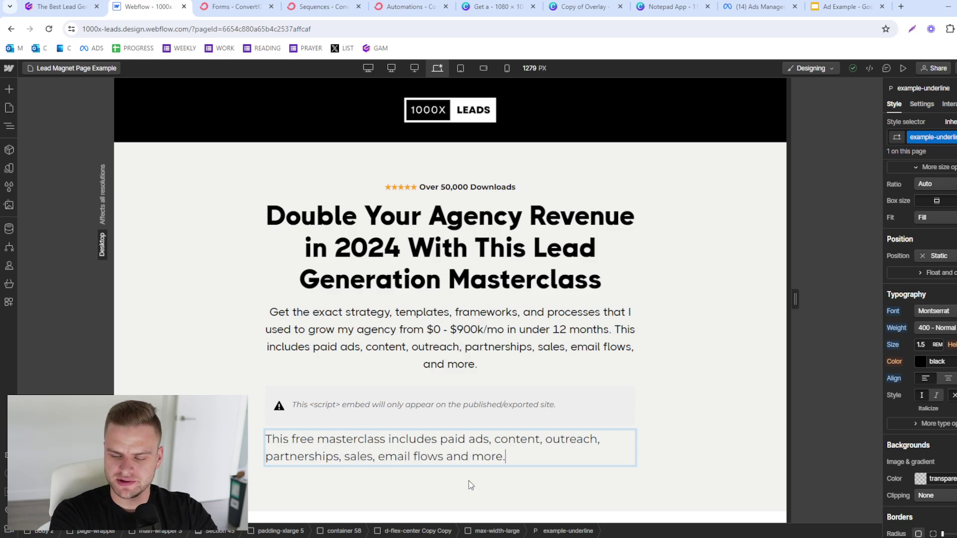
Step: Set the font size of the paragraph below the embed to 1 rem
key(ctrl+a)
click(923, 347)
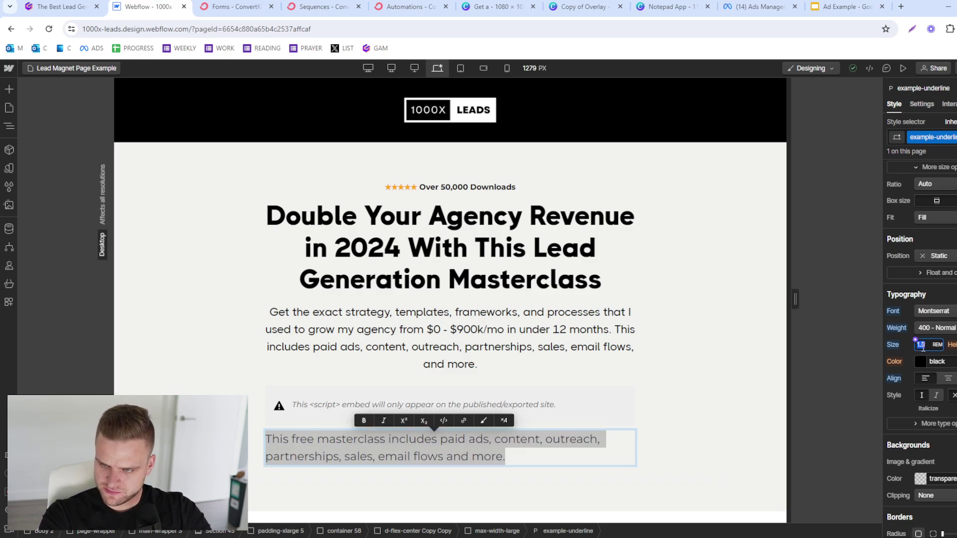
text(1)
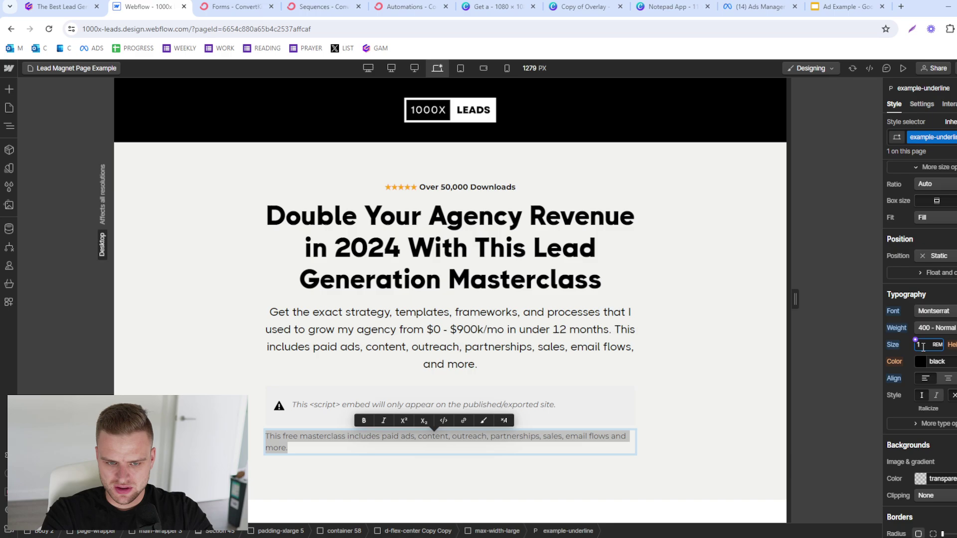
Step: Delete the sentence starting "This includes paid ads" from the end of the subheadline
double_click(598, 346)
drag(597, 365, 615, 335)
key(BackSpace)
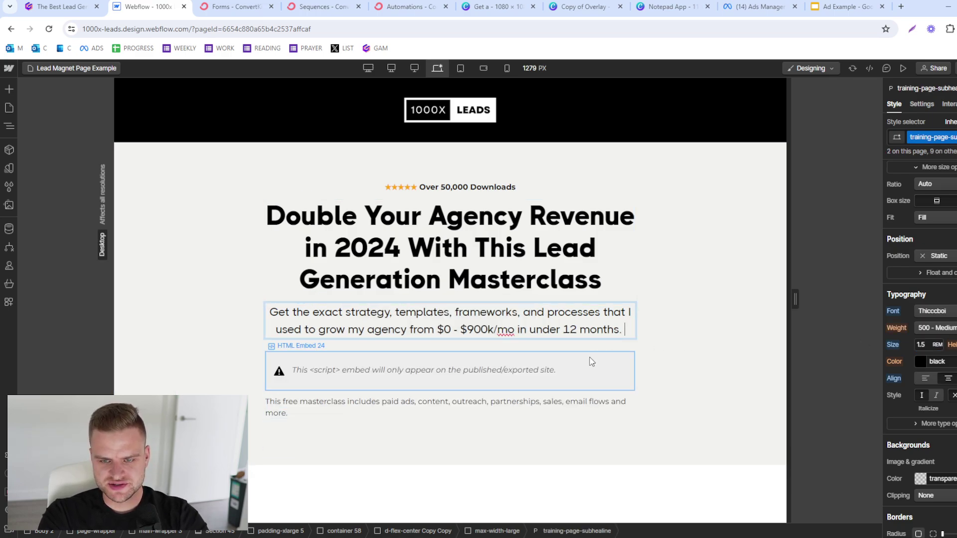
Step: Set the font size of the paragraph below the embed to 1.15 rem and centre its text
click(448, 441)
double_click(447, 411)
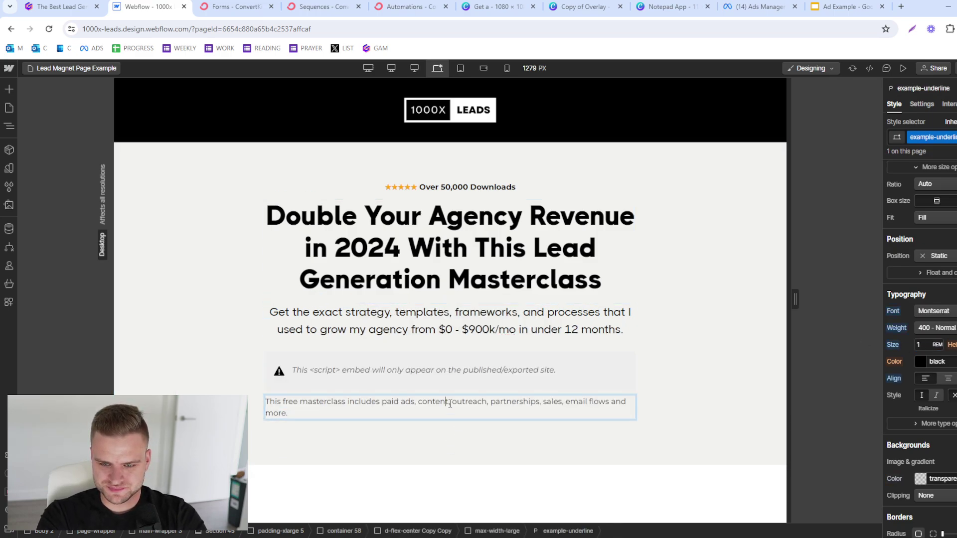
key(ctrl+a)
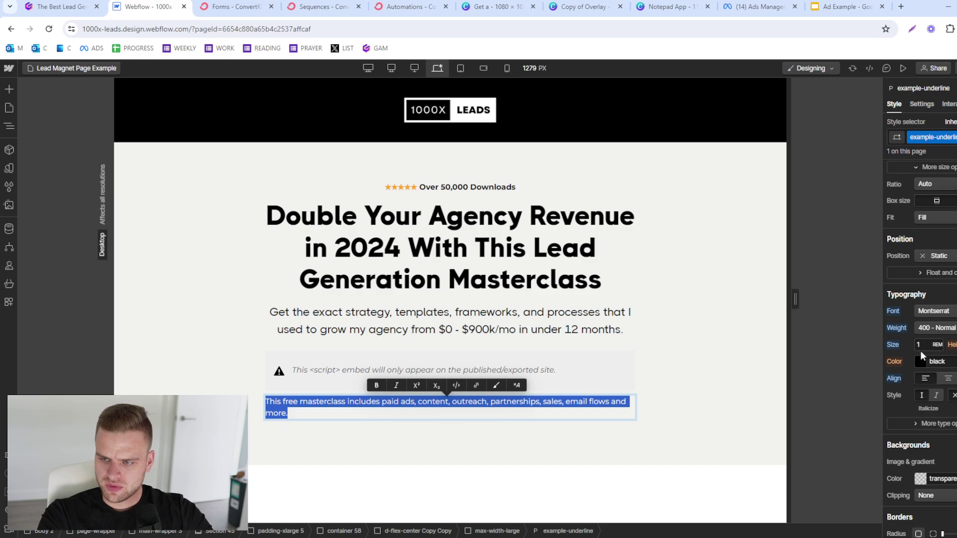
click(920, 348)
text(1.25)
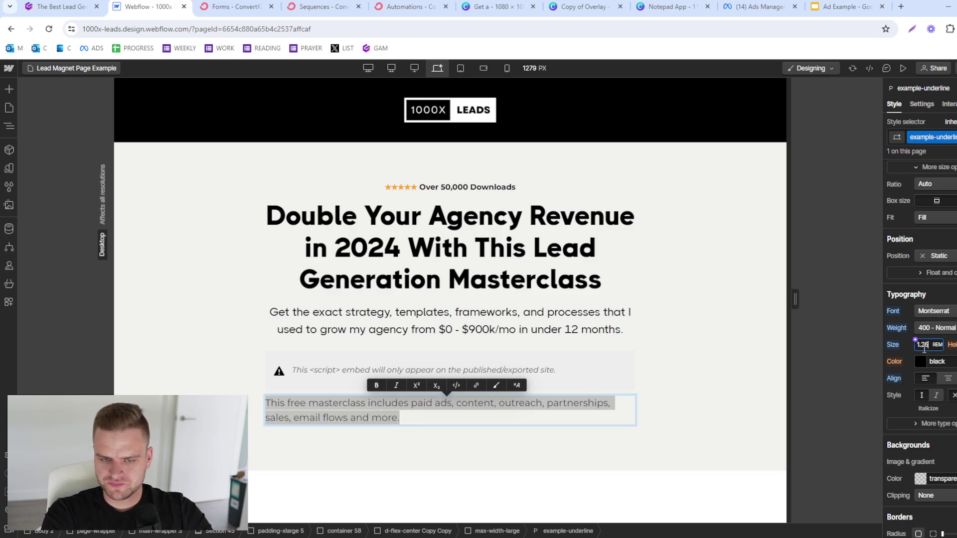
text(.15)
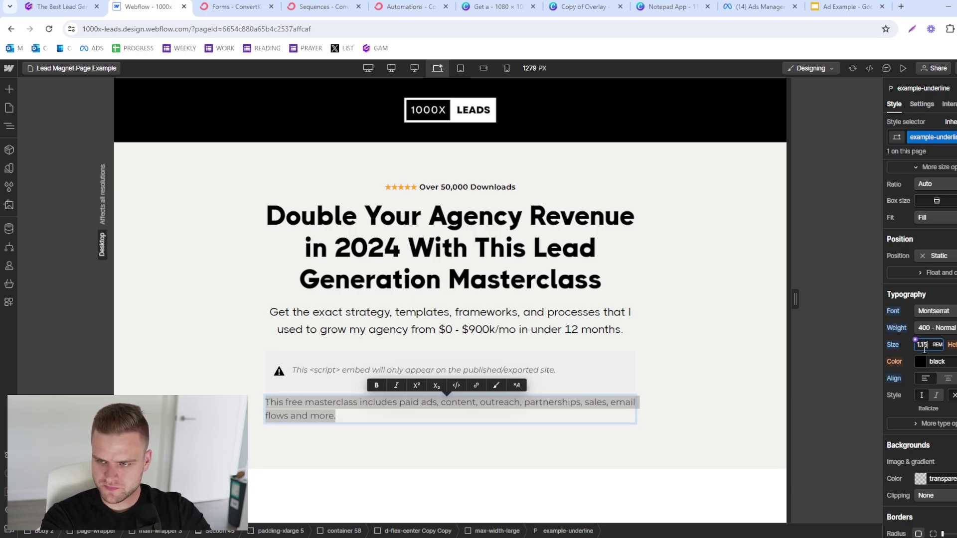
click(948, 378)
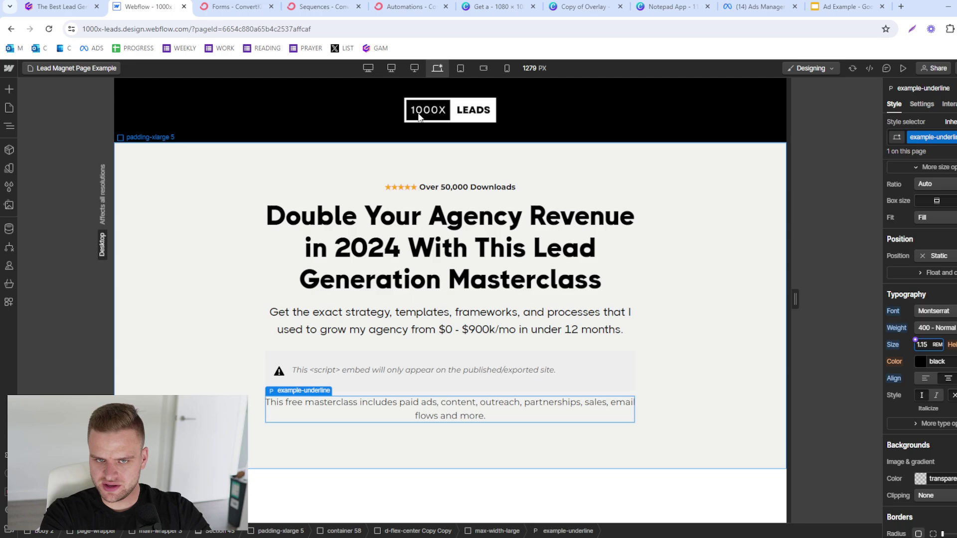
Step: In the portrait mobile view, set the subheadline's font to Montserrat with weight 400 - Normal
click(513, 71)
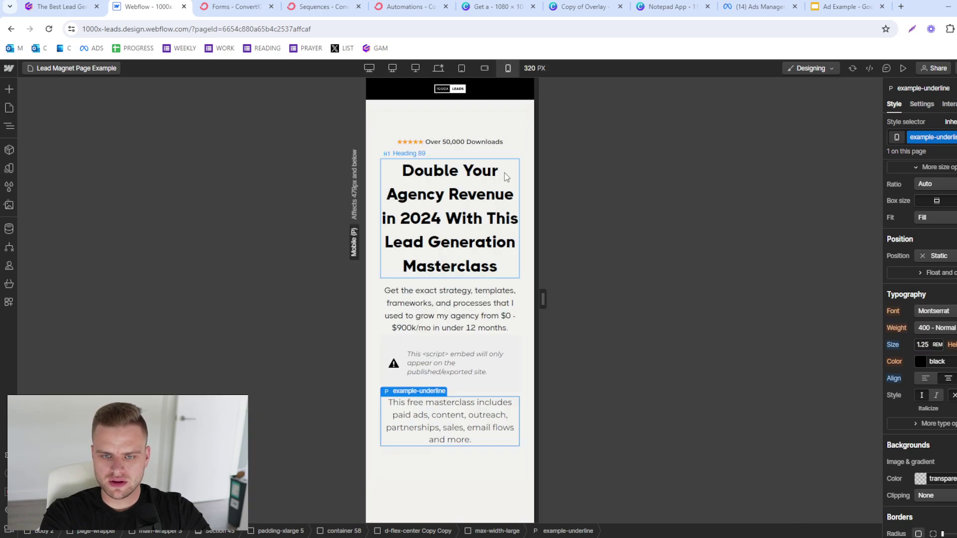
click(477, 330)
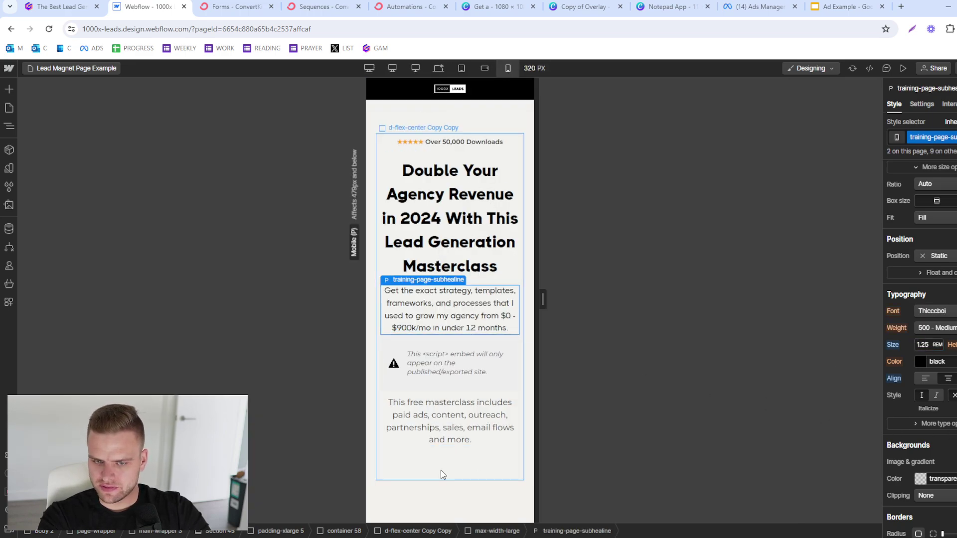
click(446, 429)
click(465, 293)
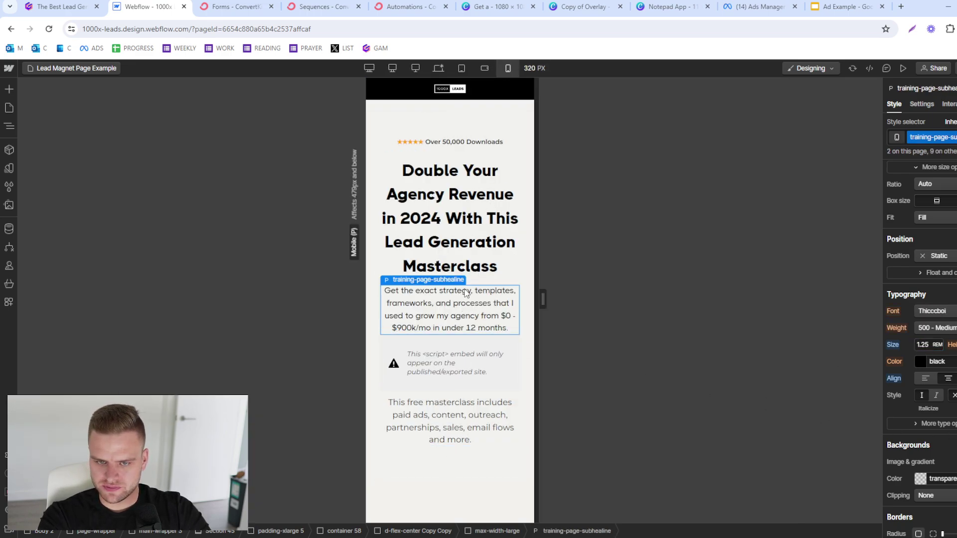
click(934, 311)
click(947, 306)
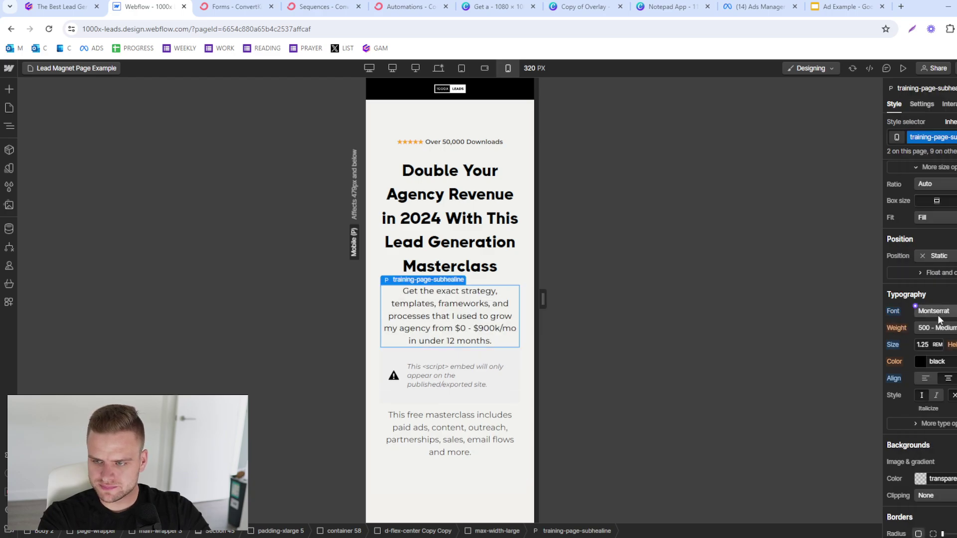
click(933, 327)
click(935, 311)
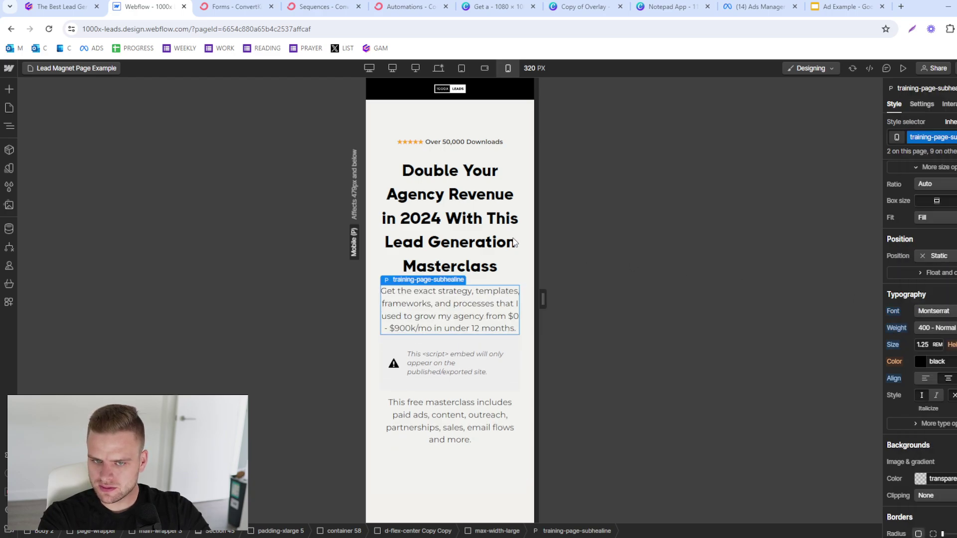
Step: Change the mobile main heading's font to Montserrat and its size to 2 rem
click(458, 227)
click(934, 310)
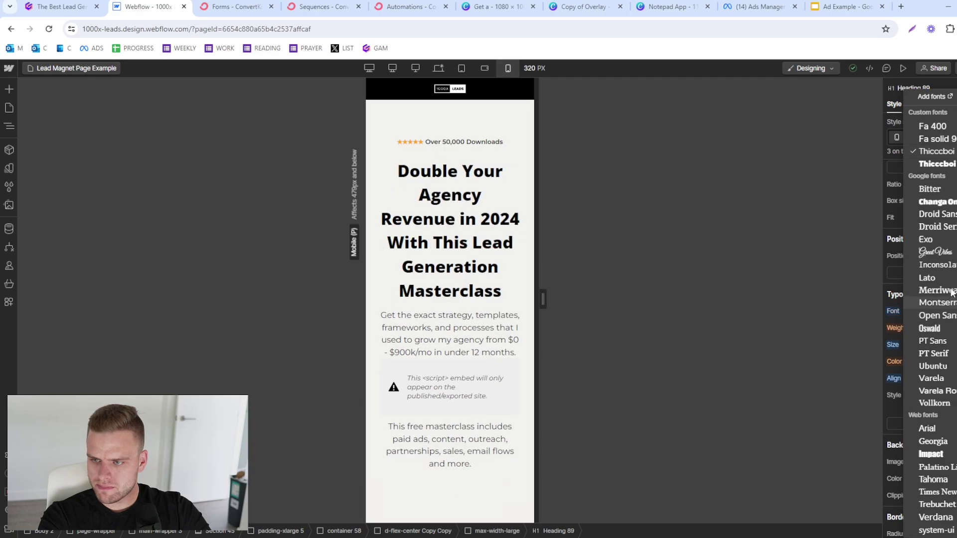
click(946, 306)
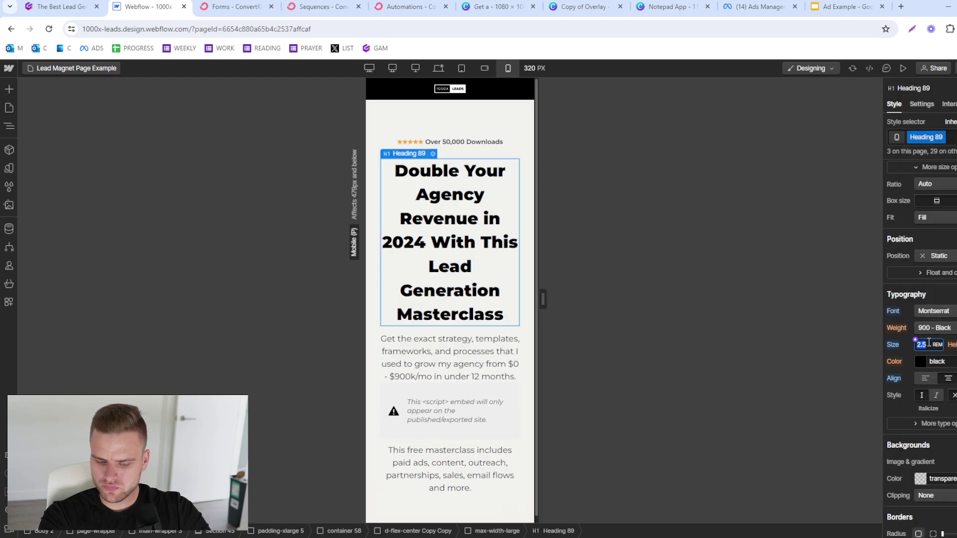
text(2)
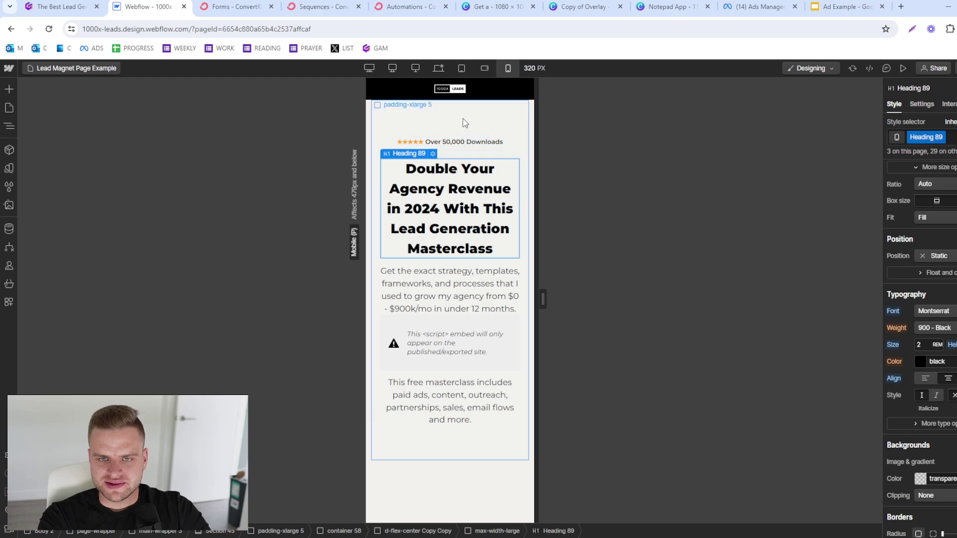
Step: Set the top padding of the padding-xlarge 5 block to 25 px for portrait mobile
click(440, 118)
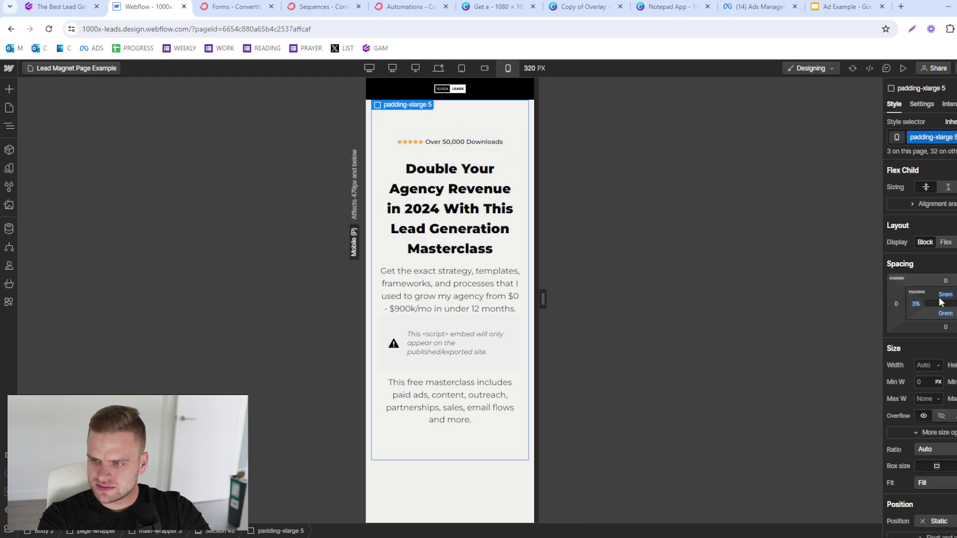
click(947, 295)
text(0)
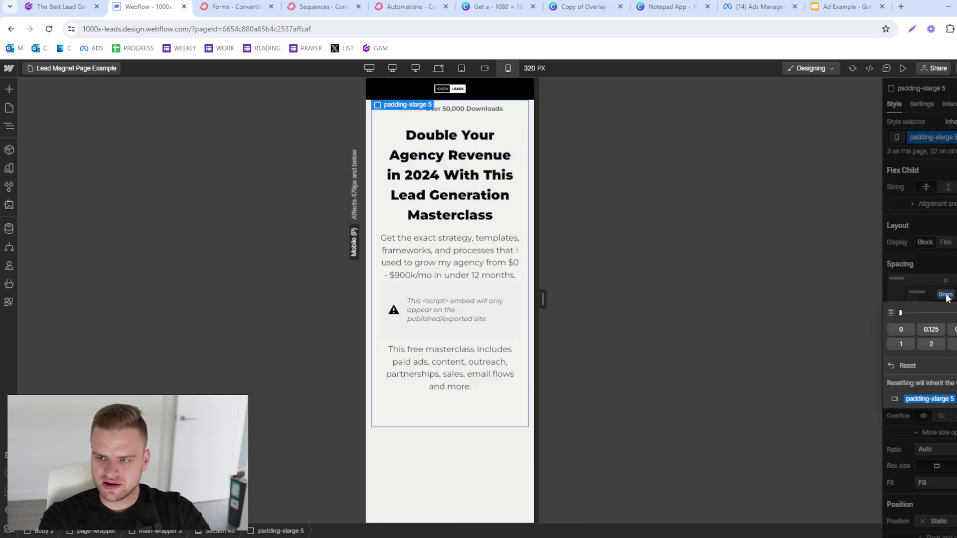
text(25)
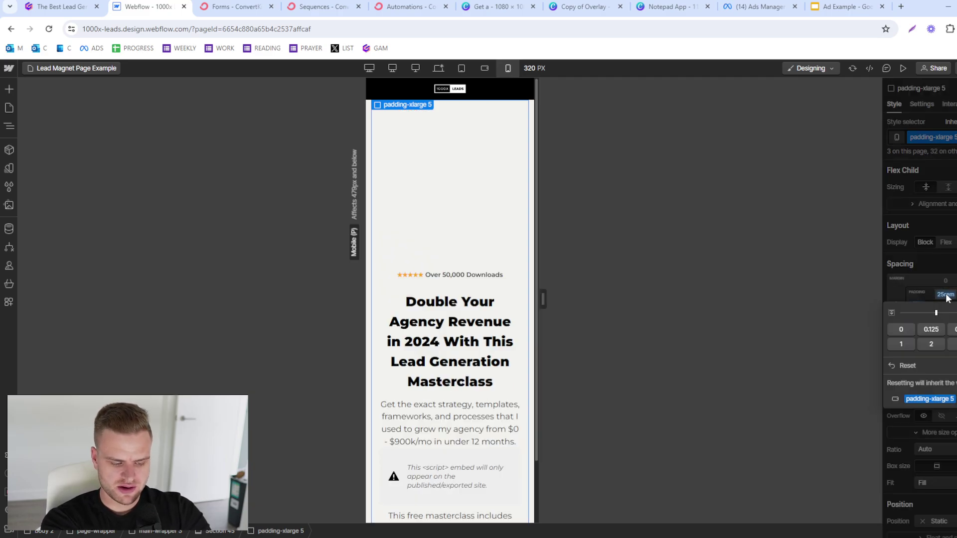
text(px)
key(Return)
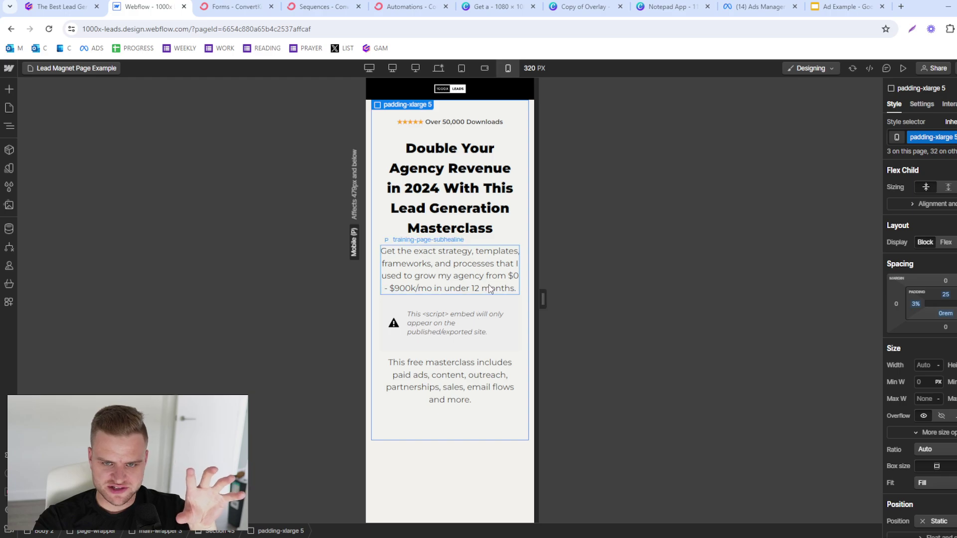
Step: Set the subheadline's bottom margin to 1 rem in the portrait mobile view
click(449, 272)
click(945, 272)
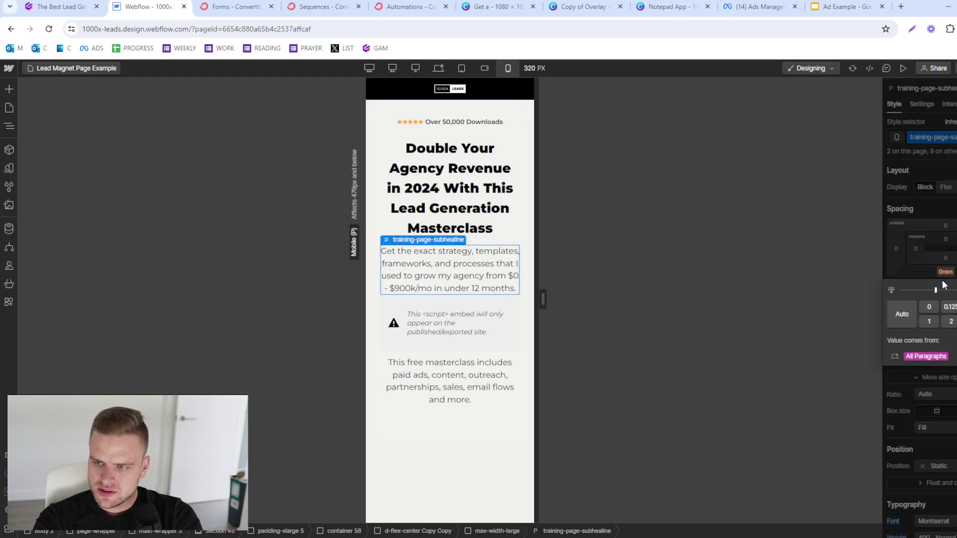
text(1)
key(Return)
Step: Set the font size of the paragraph below the embed to 1 rem for portrait mobile
click(458, 378)
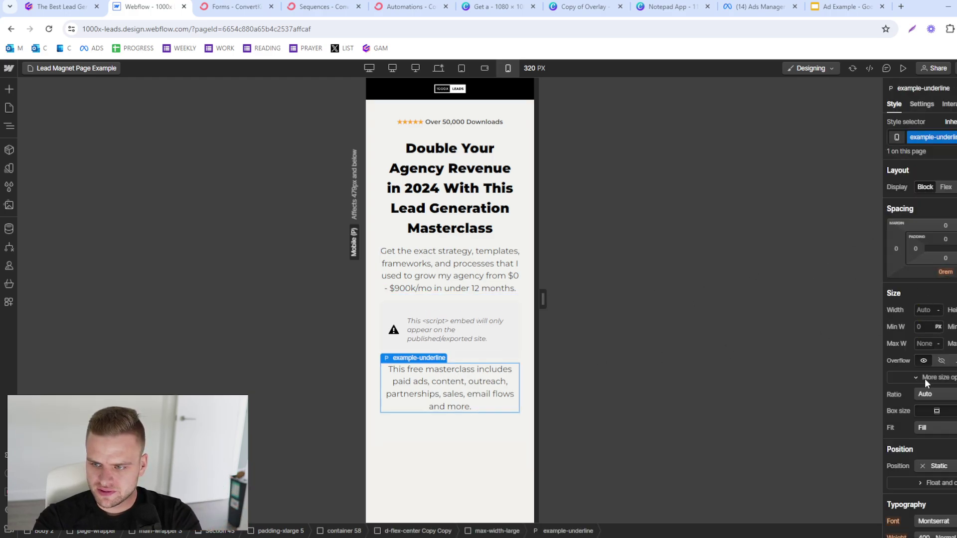
scroll(932, 399, down, 3)
click(923, 397)
text(1)
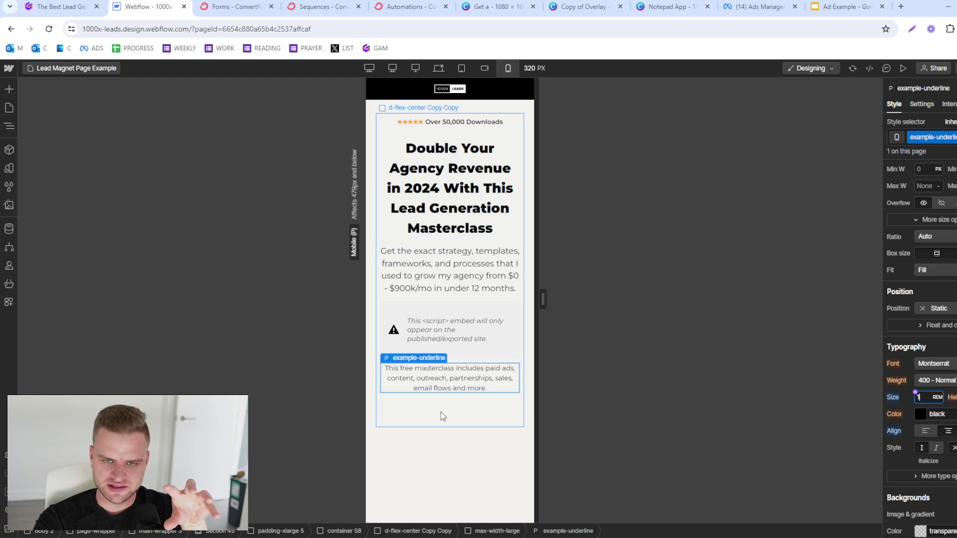
Step: Return the page to the Desktop breakpoint and look into the HTML embed below the subheadline
click(438, 67)
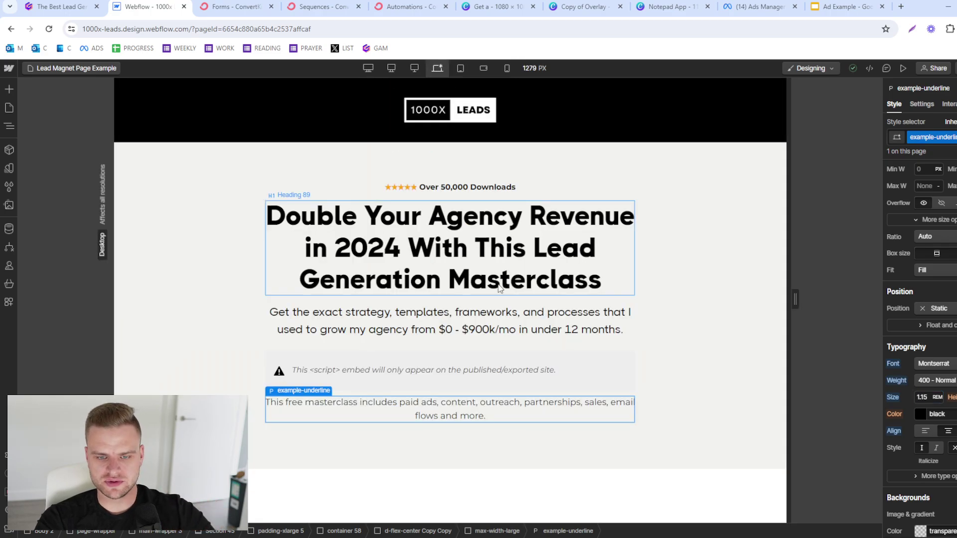
double_click(477, 359)
click(217, 287)
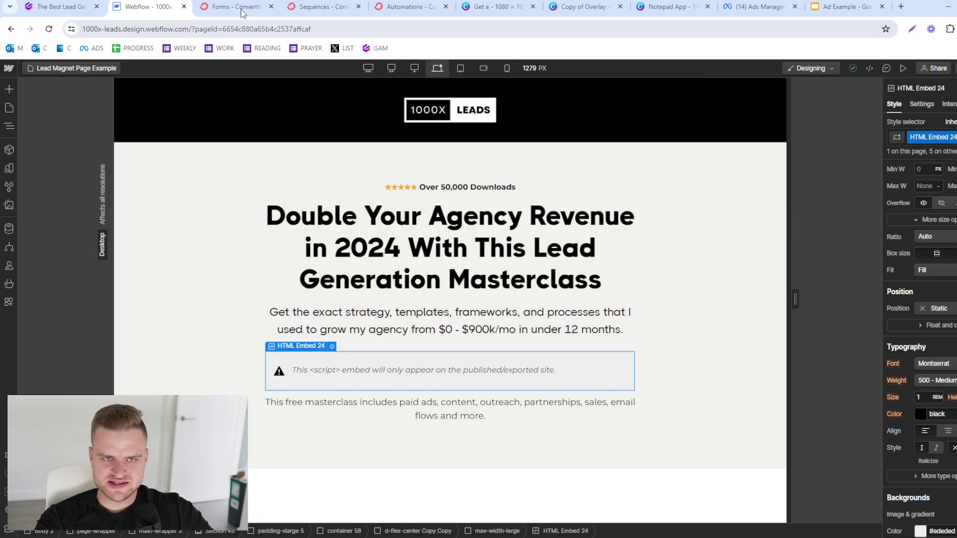
Step: Switch to ConvertKit and go to the Landing Pages & Forms overview
click(241, 9)
click(322, 10)
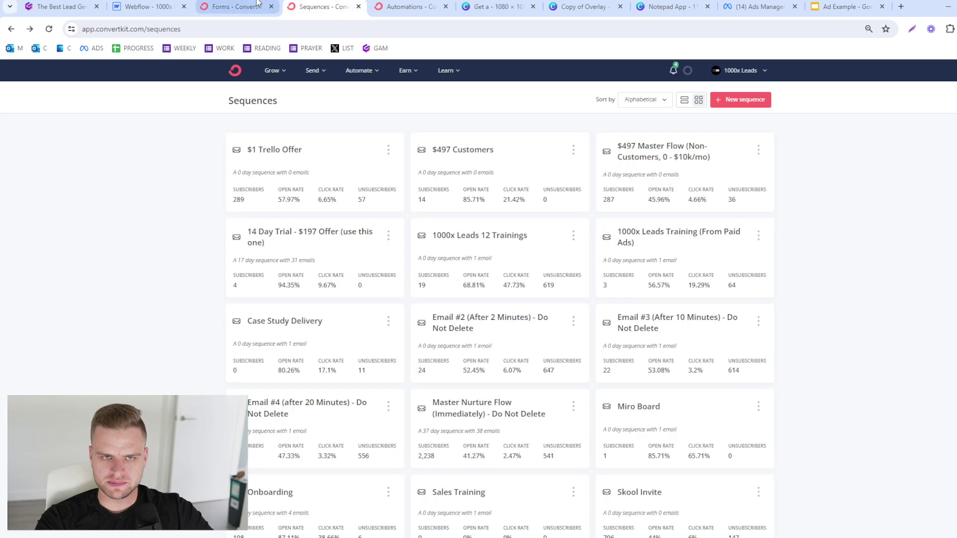
click(234, 7)
click(312, 70)
click(273, 70)
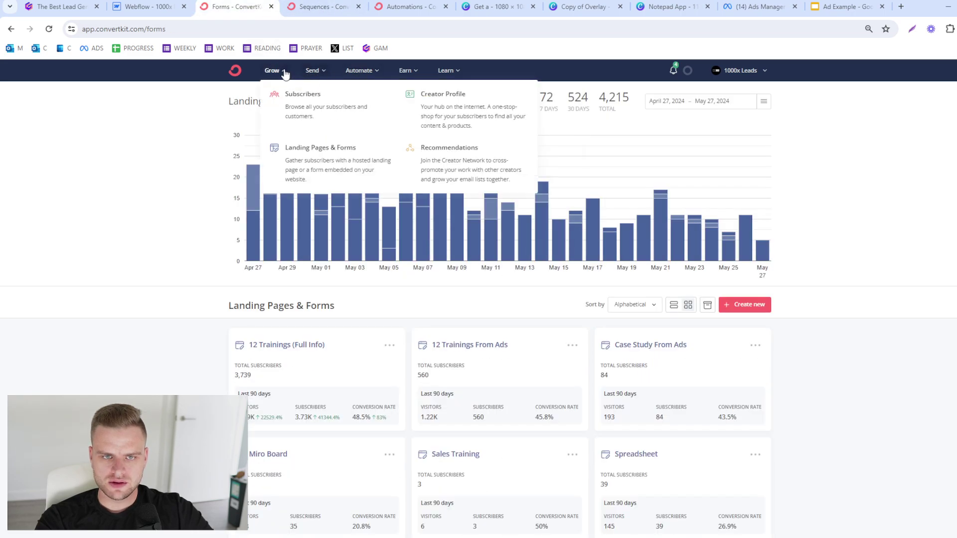
click(348, 167)
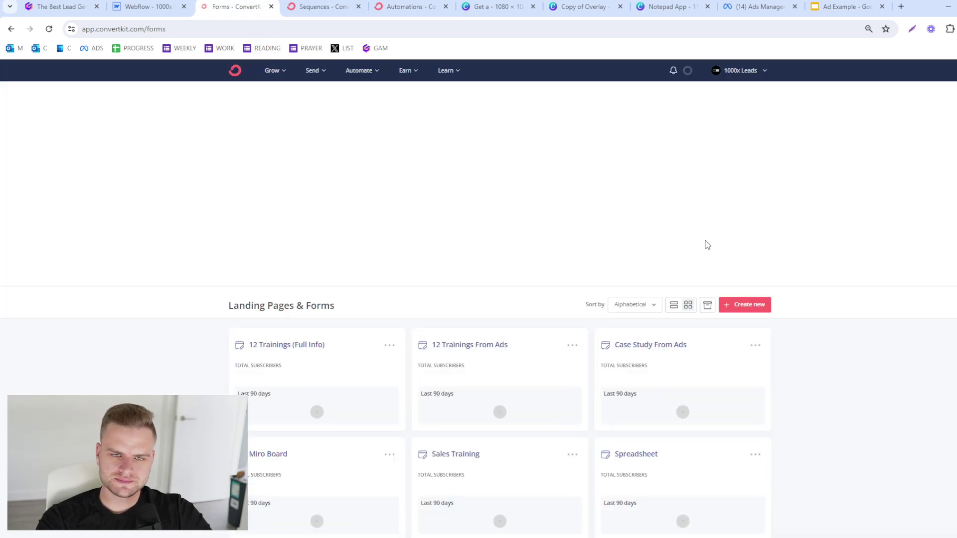
Step: Create a new form with the Inline display format and the Clare template
click(744, 305)
click(468, 145)
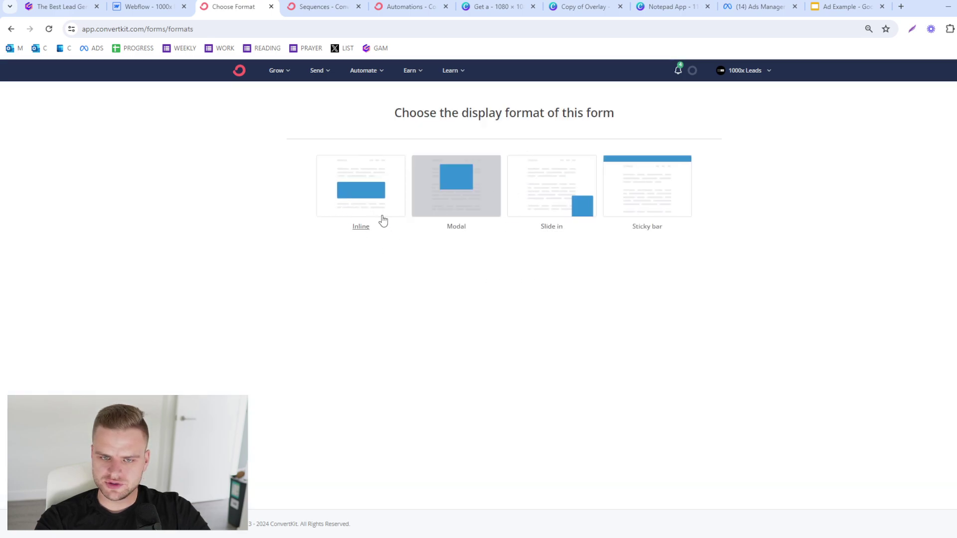
click(383, 221)
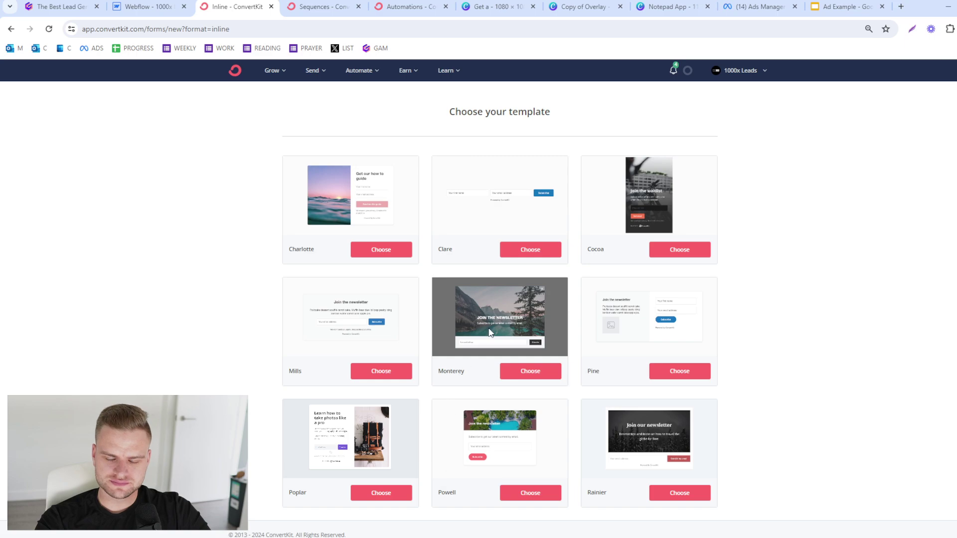
click(530, 249)
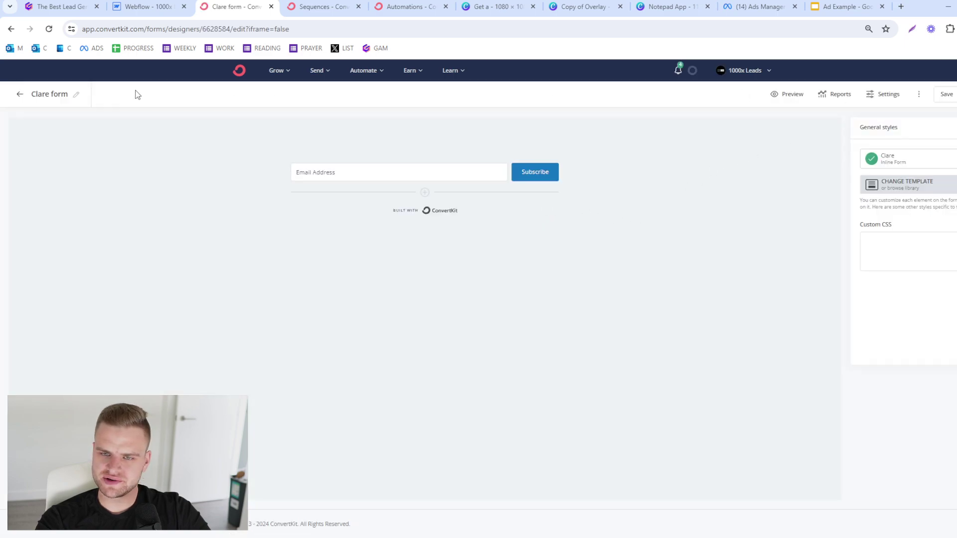
Step: Rename the form to Example Lead Magnet Form
click(75, 95)
key(ctrl+a)
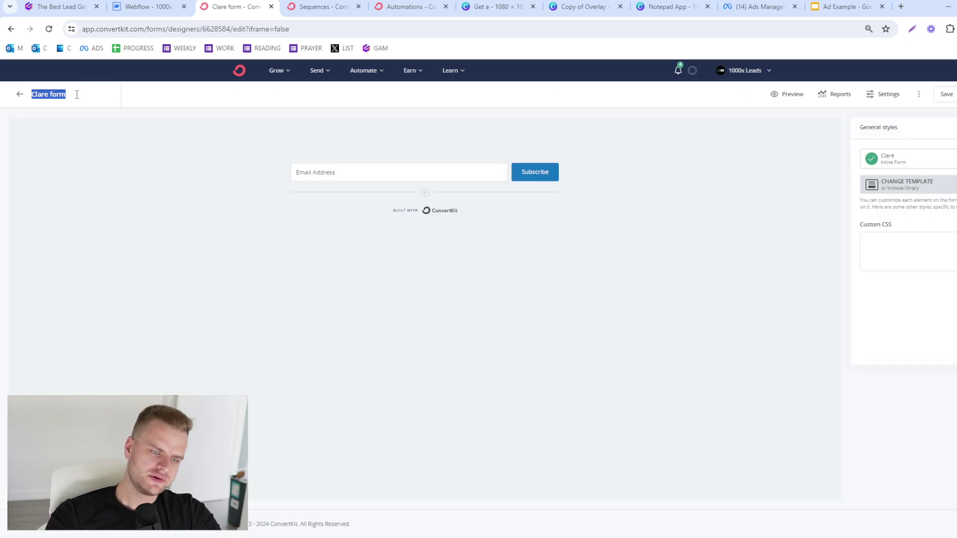
text(Example Lead Magnet F)
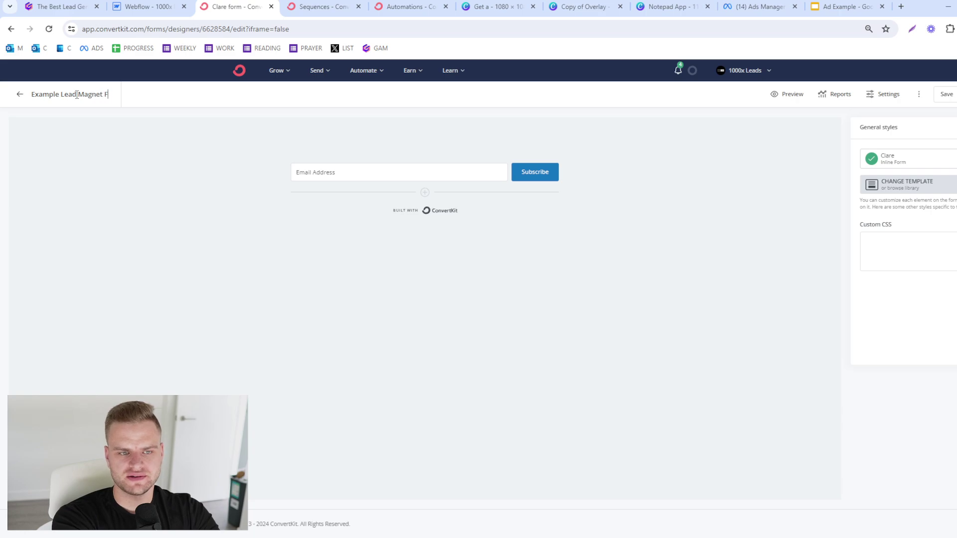
text(orm)
key(Return)
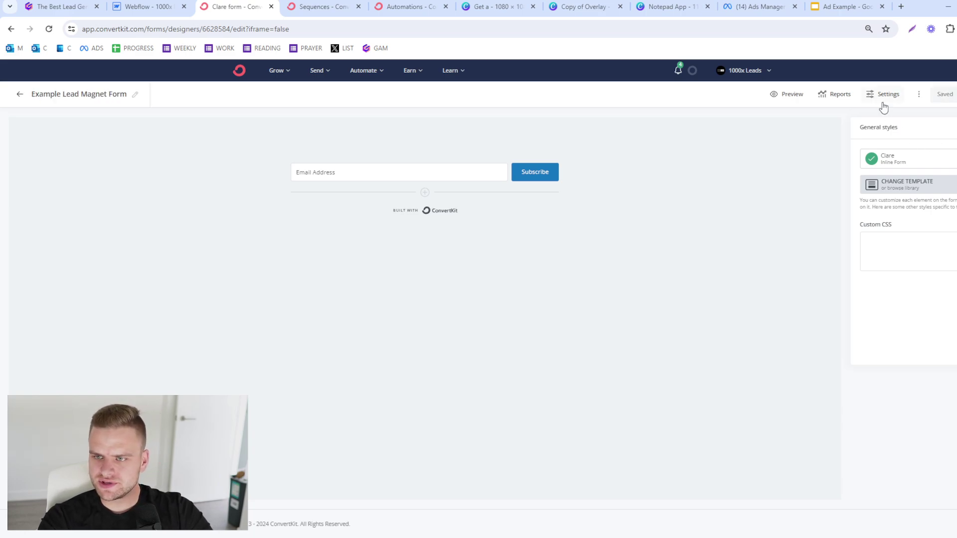
Step: Review the form's Advanced settings and turn off the option to send an incentive email
click(881, 99)
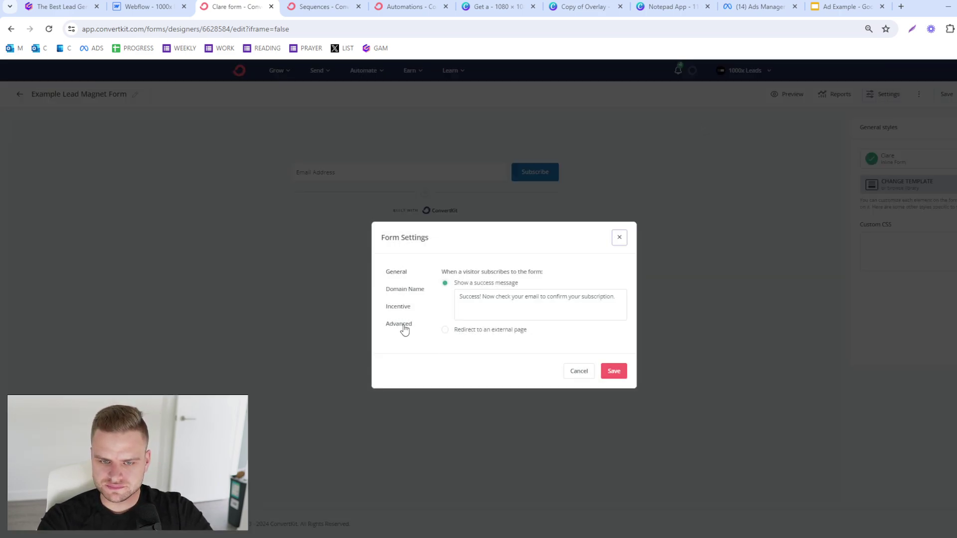
click(404, 325)
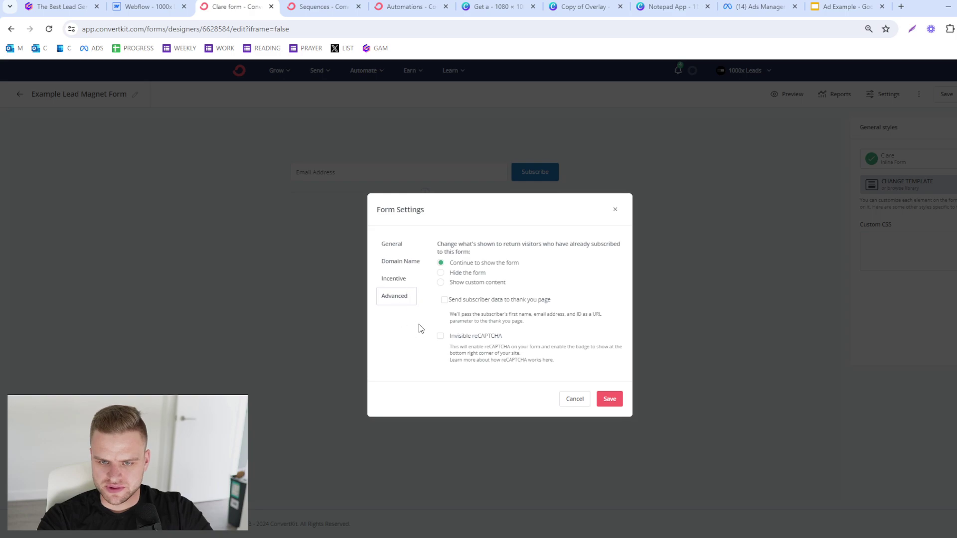
click(407, 280)
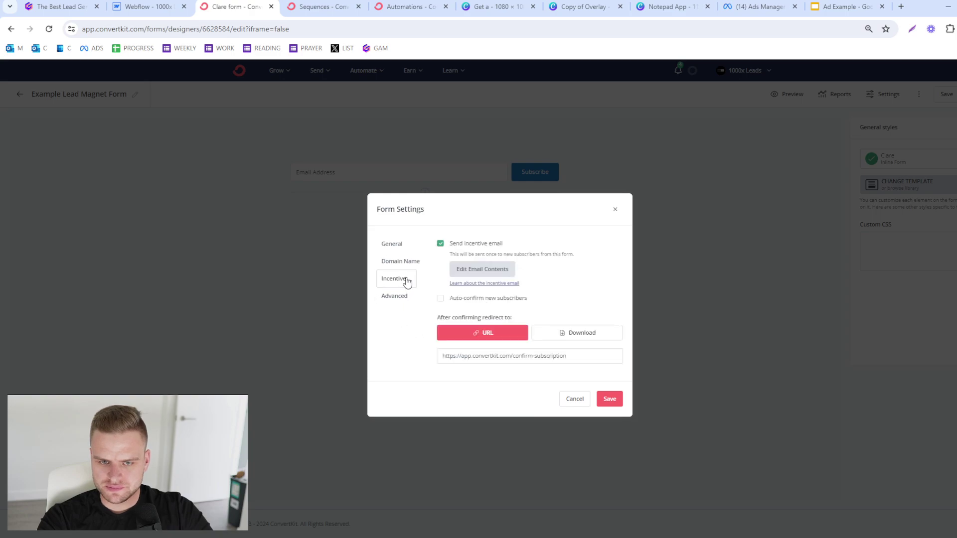
click(440, 244)
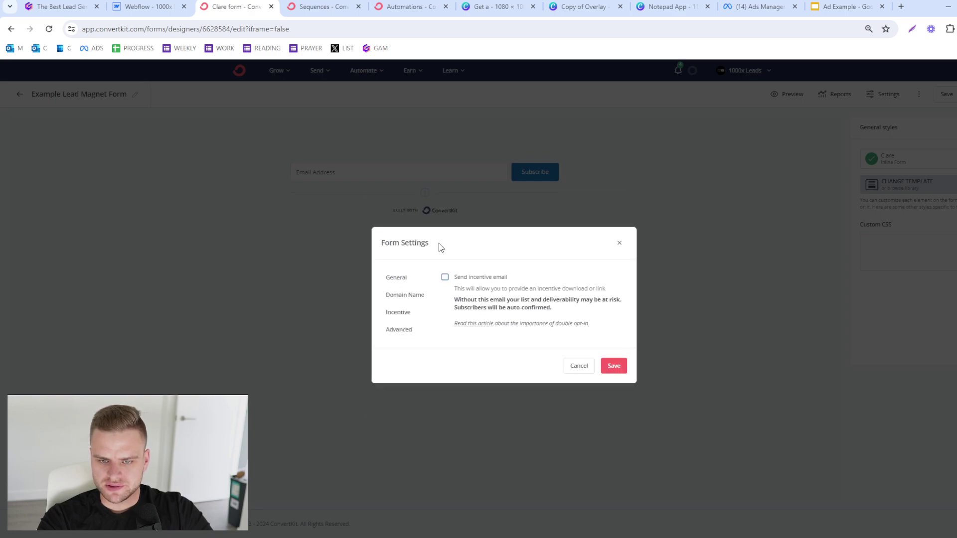
Step: Choose dailyposts.1000xleads.com as the form's custom domain
click(413, 295)
click(479, 280)
click(501, 305)
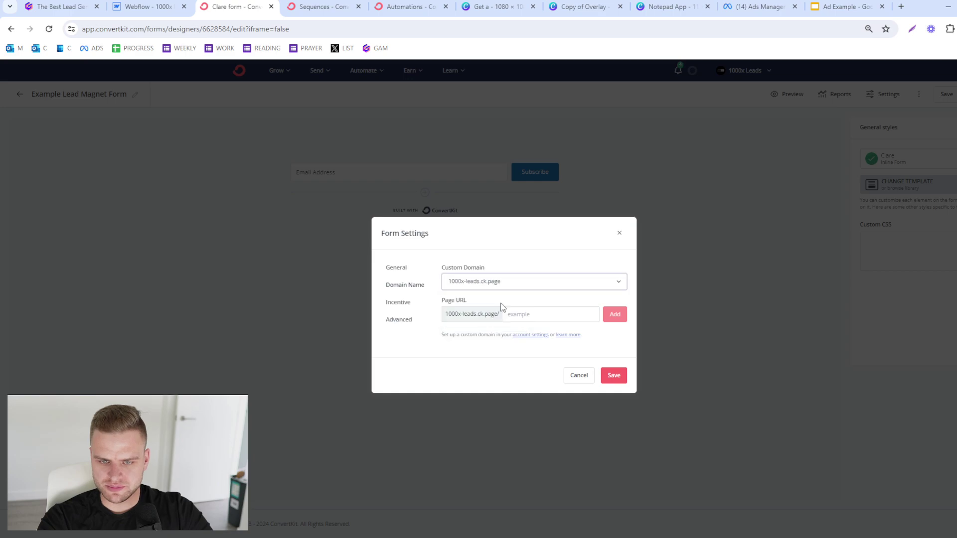
click(501, 292)
click(477, 322)
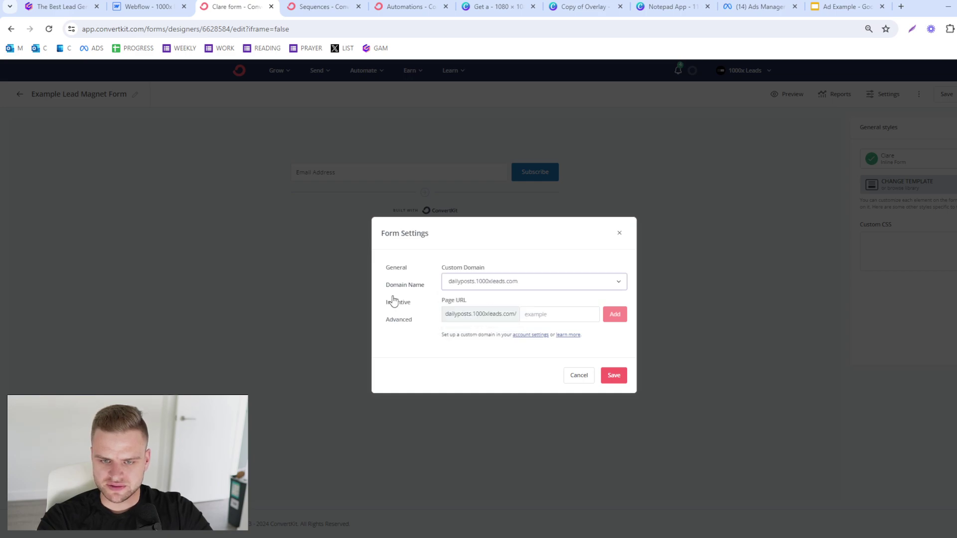
Step: Select redirecting subscribers to an external page, then close the form settings without saving them
click(406, 272)
click(464, 329)
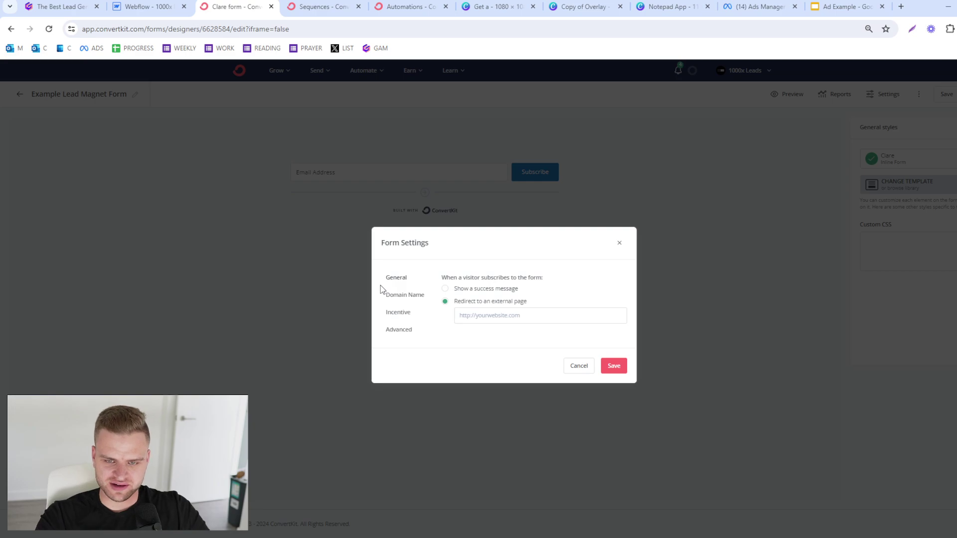
click(618, 242)
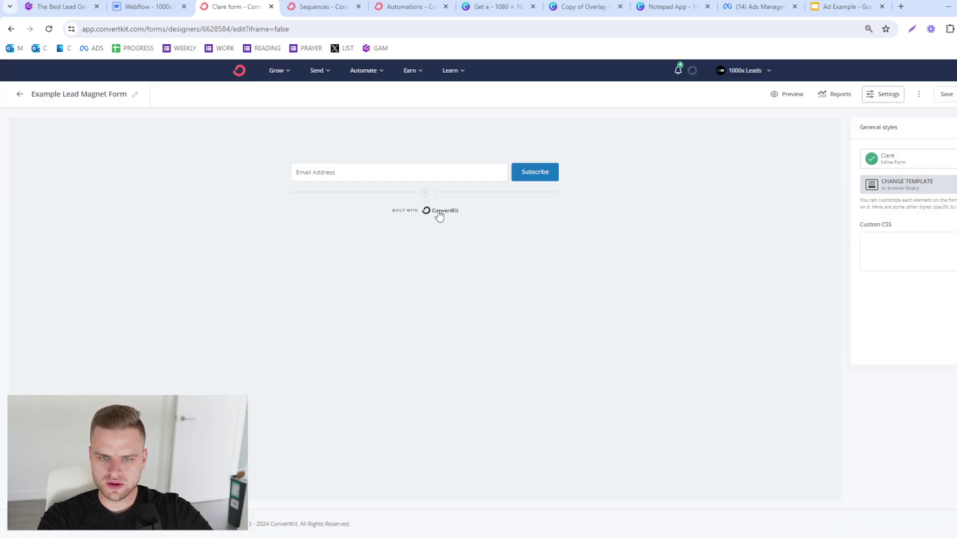
Step: Save the form, review its embed options and copy the JavaScript embed code
click(940, 99)
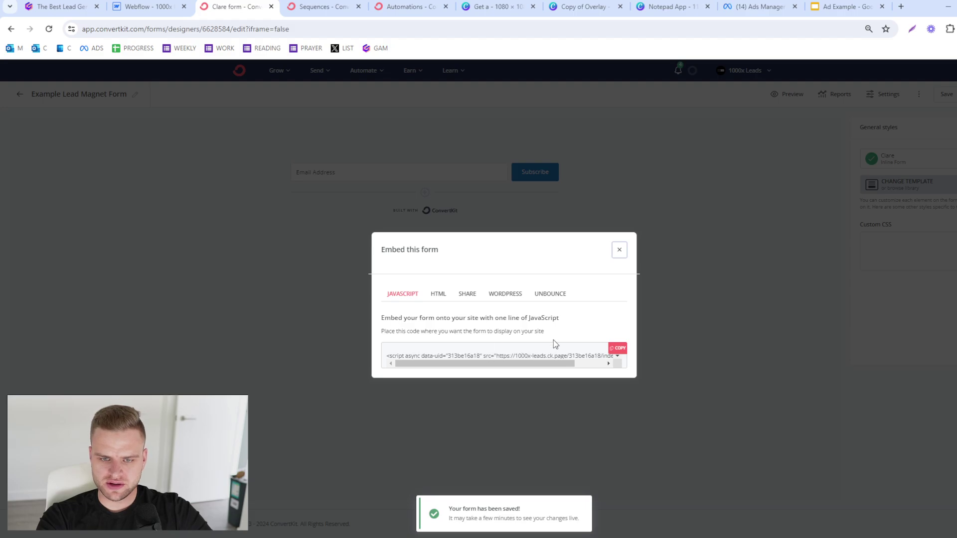
click(616, 349)
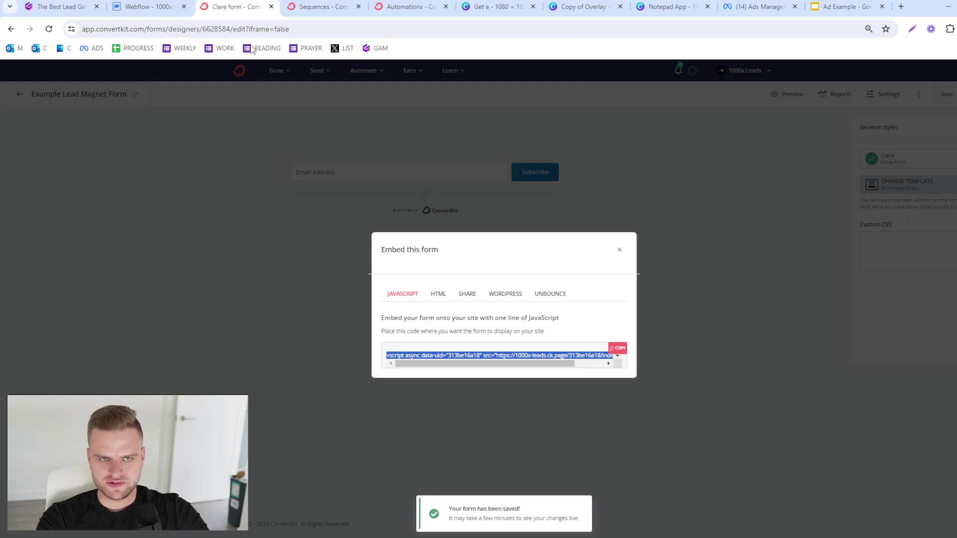
click(439, 294)
click(467, 240)
click(511, 303)
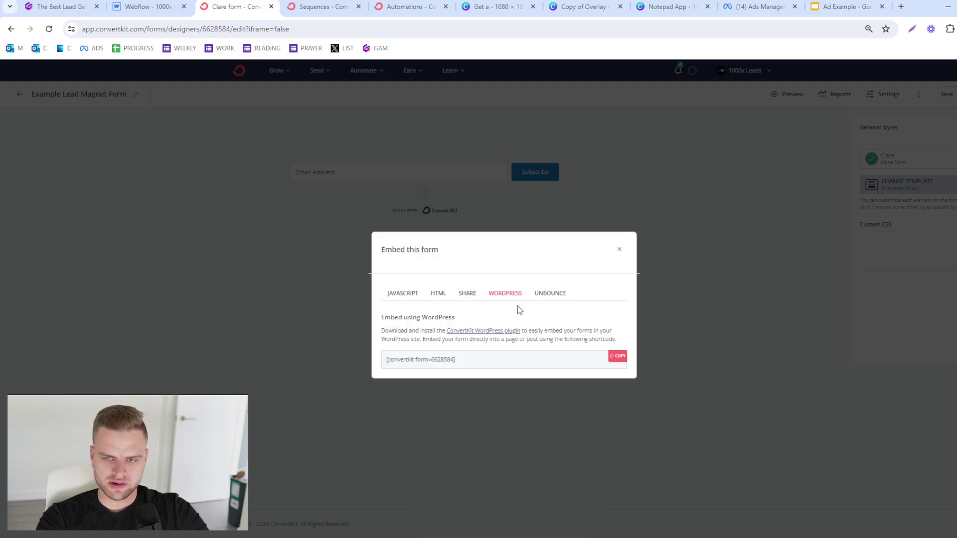
click(560, 299)
click(406, 302)
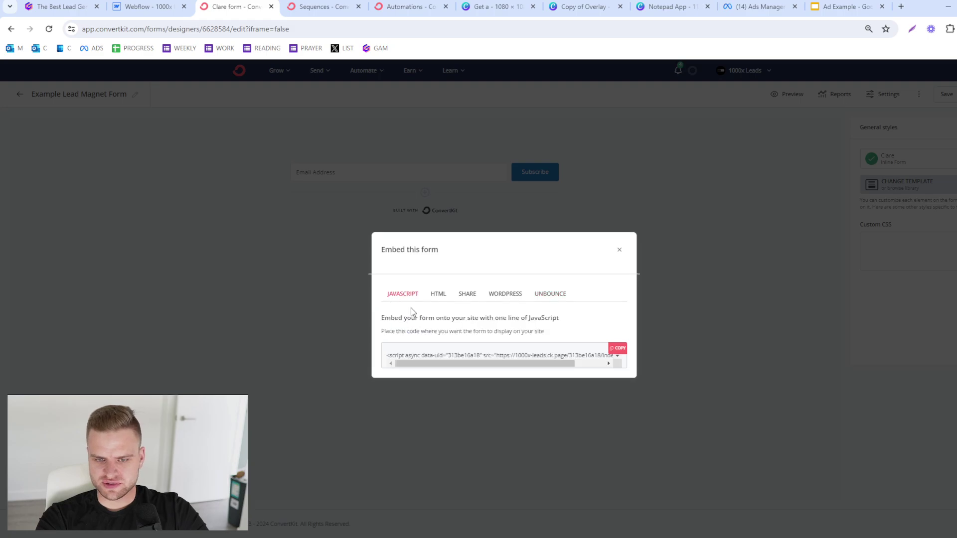
click(617, 348)
Step: Back in Webflow, replace the HTML embed's code with the copied ConvertKit script and save it
key(ctrl+shift+Tab)
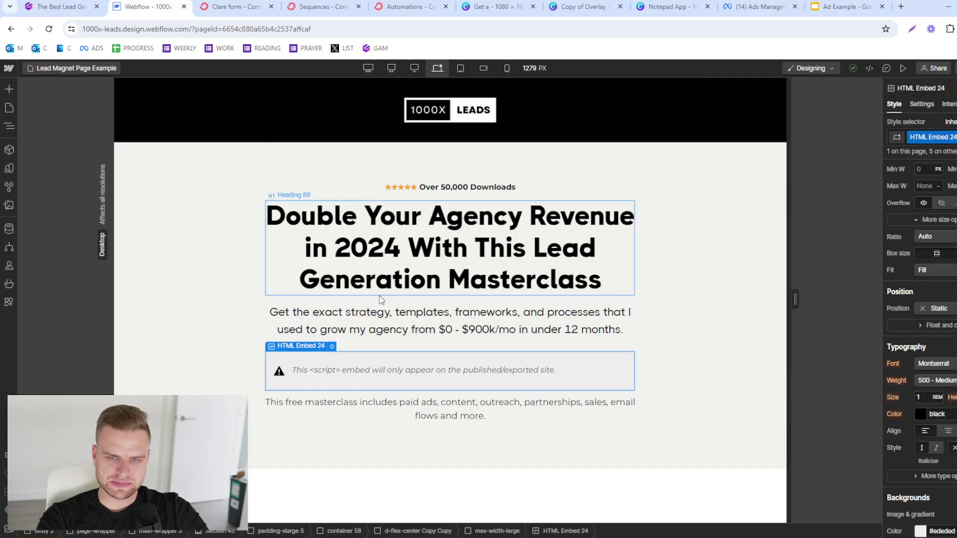
double_click(383, 359)
key(ctrl+a)
key(ctrl+v)
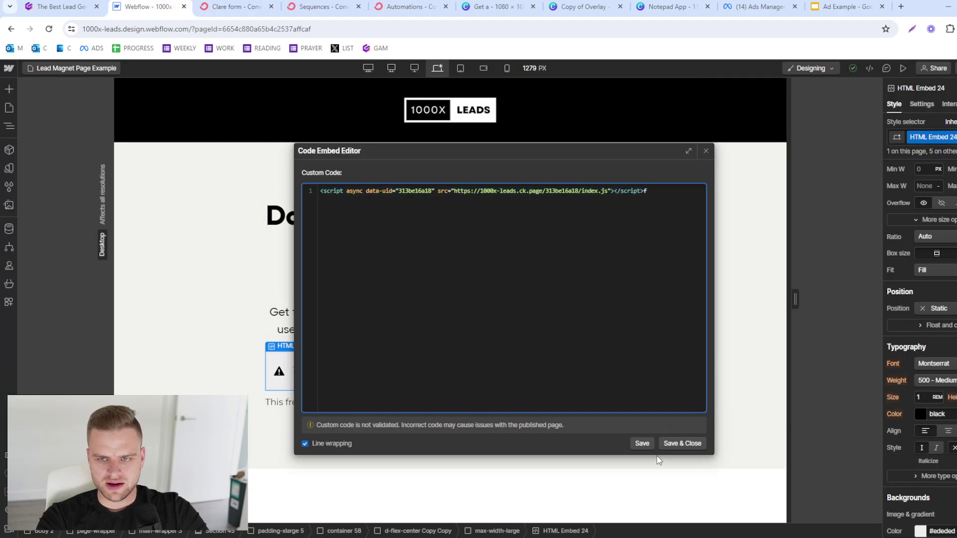
click(679, 443)
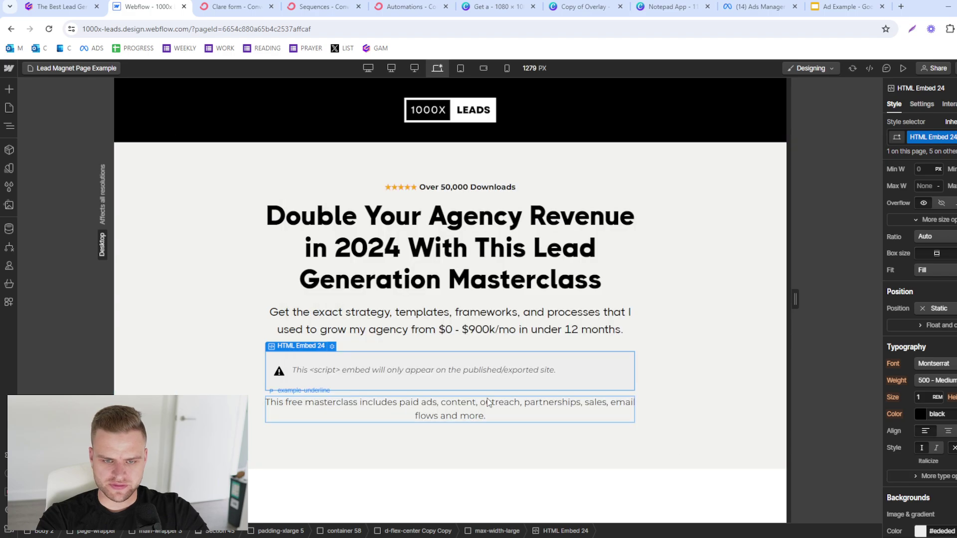
Step: Publish the site to the staging and production domains, check the page at a wider breakpoint, and open the live lead magnet page
click(954, 68)
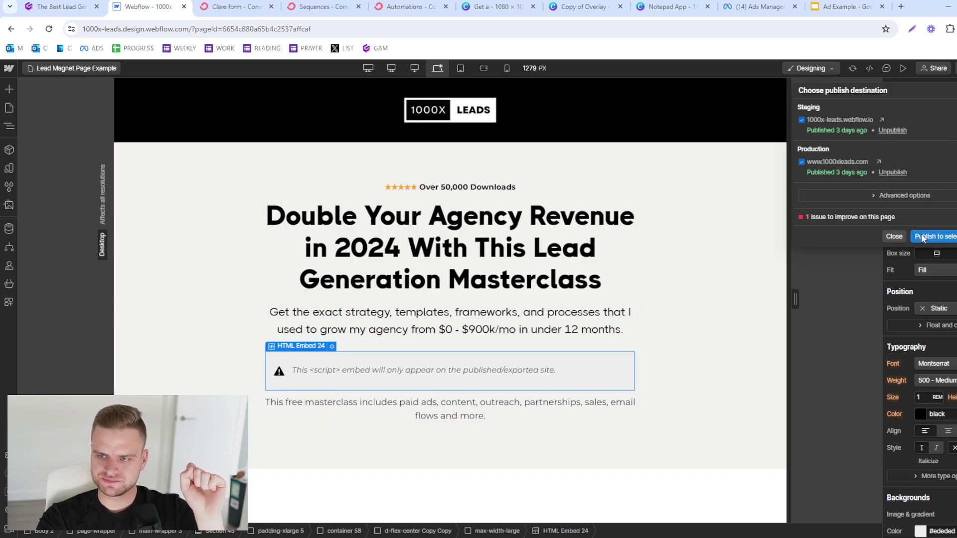
click(932, 237)
click(437, 68)
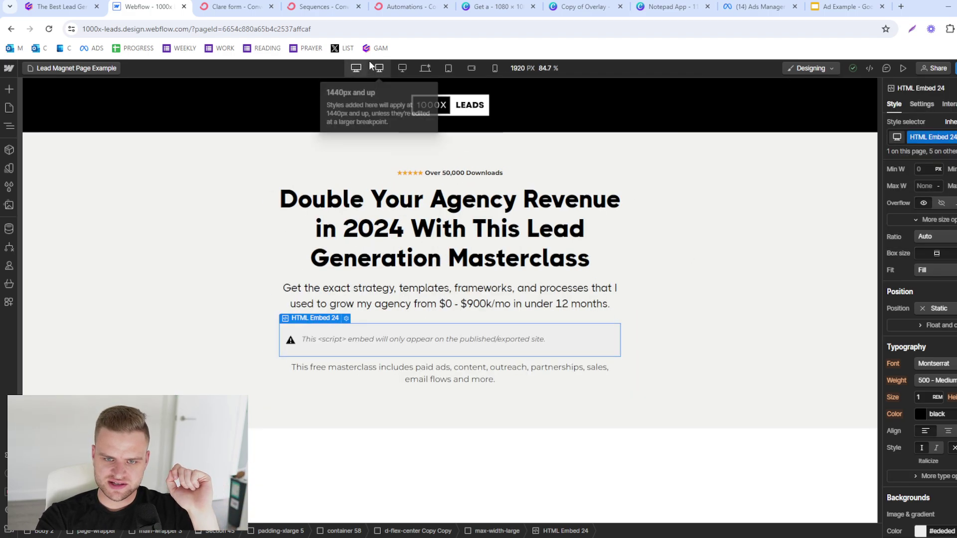
click(427, 69)
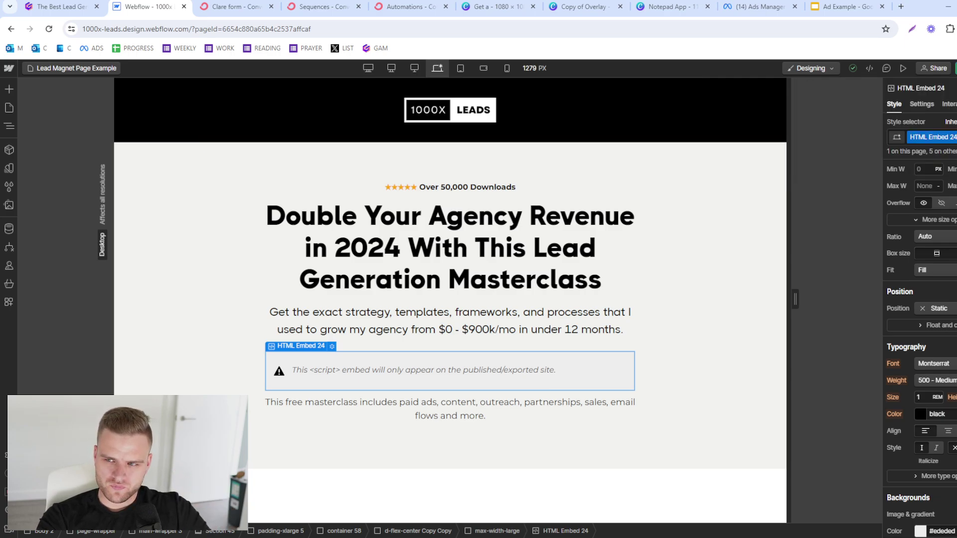
click(878, 157)
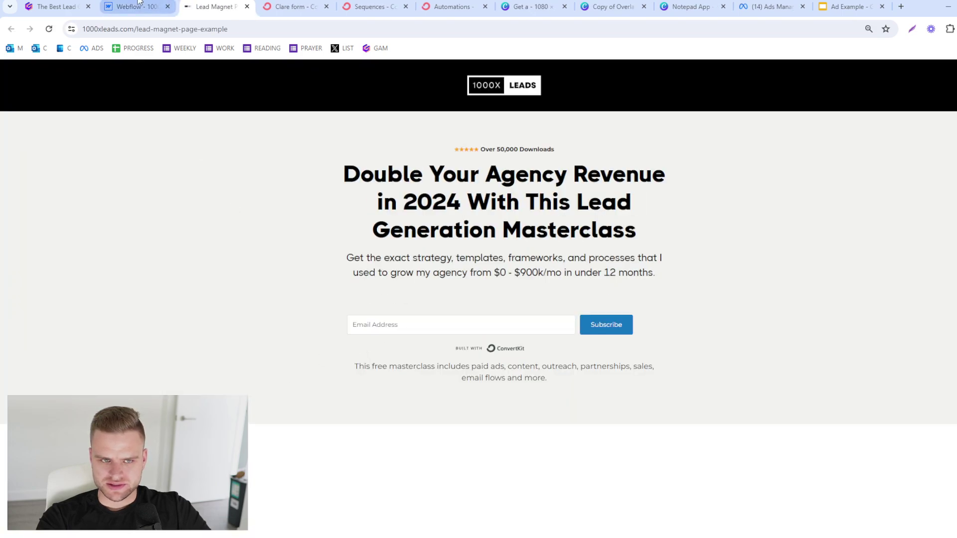
Step: Switch to ConvertKit, hide the "Built with ConvertKit" badge on the form, save it and return to the live page
click(311, 3)
click(683, 374)
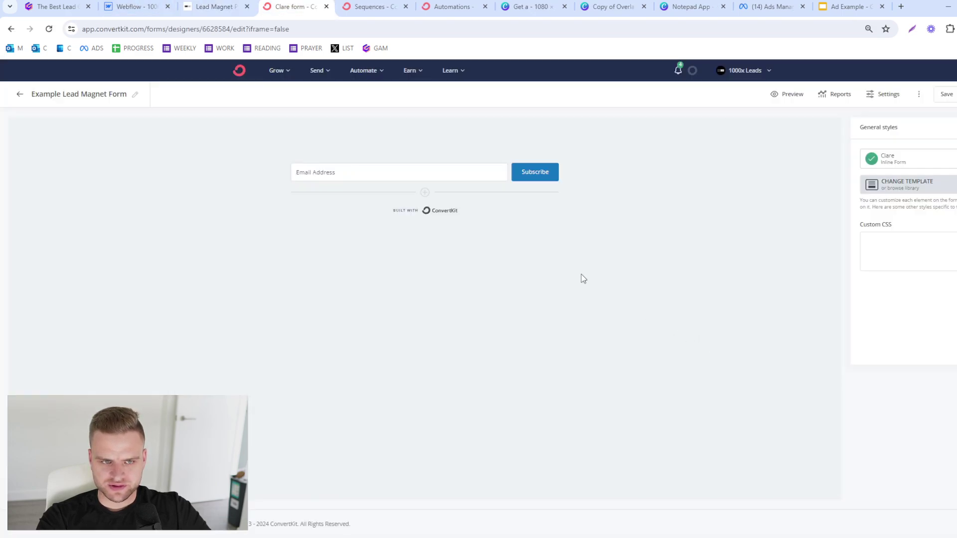
click(420, 210)
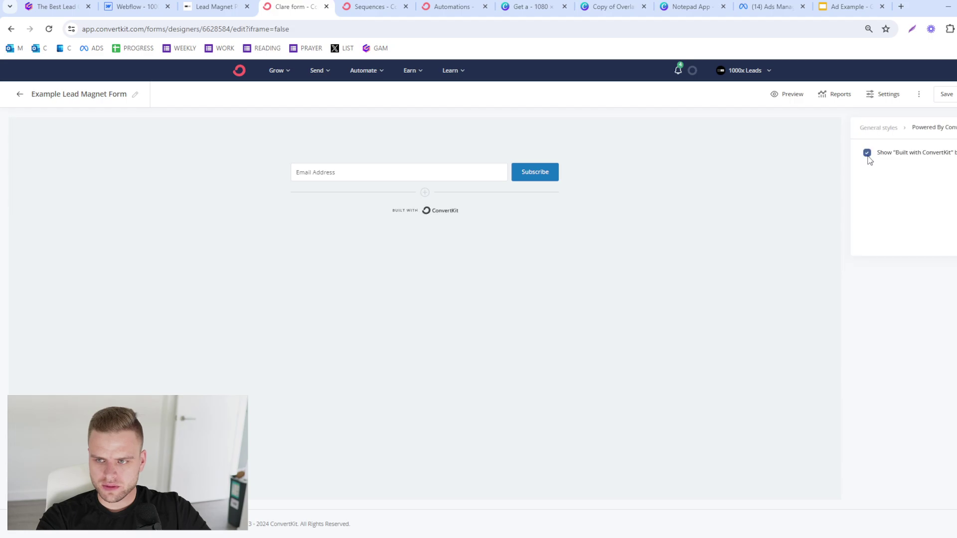
click(946, 93)
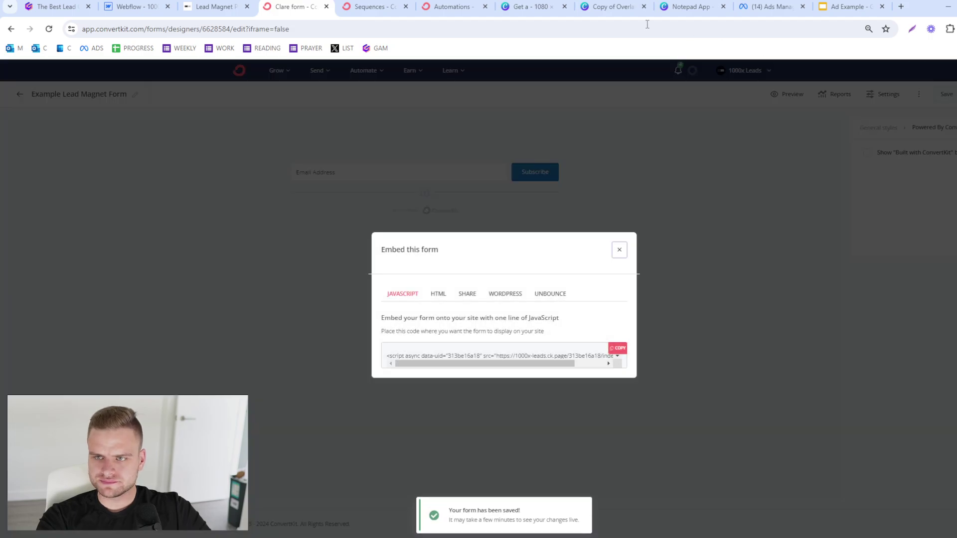
click(214, 7)
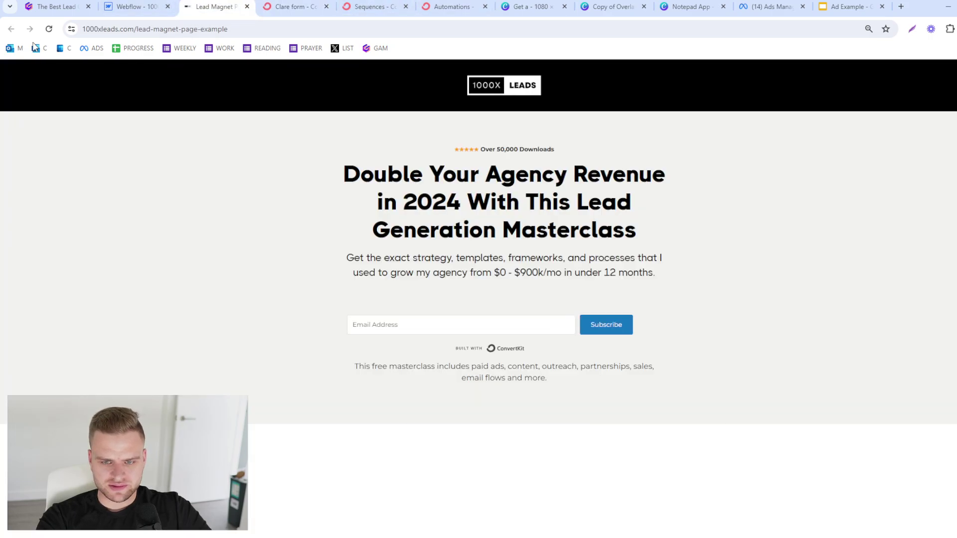
Step: In Webflow, set the subheadline paragraph's font to Montserrat with weight 400 - Normal
click(135, 7)
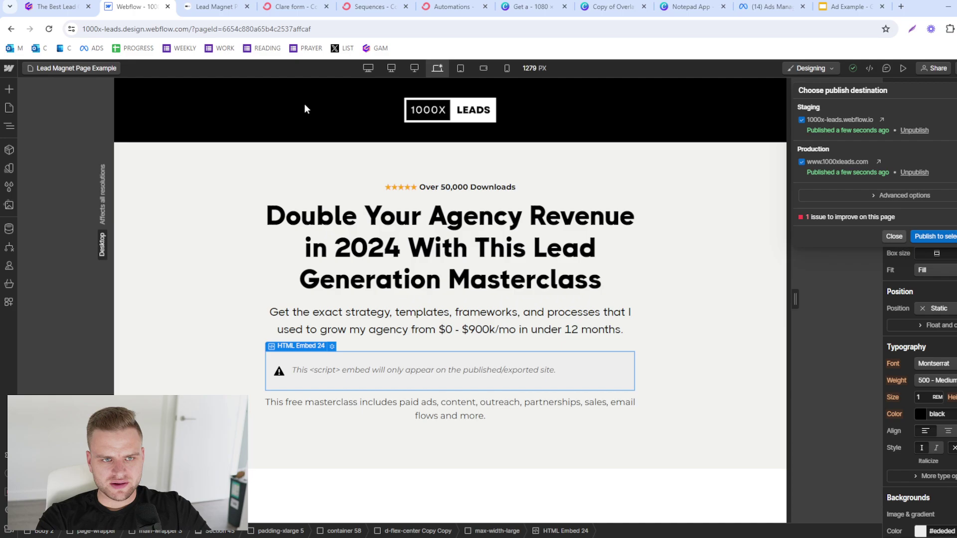
click(478, 324)
click(935, 363)
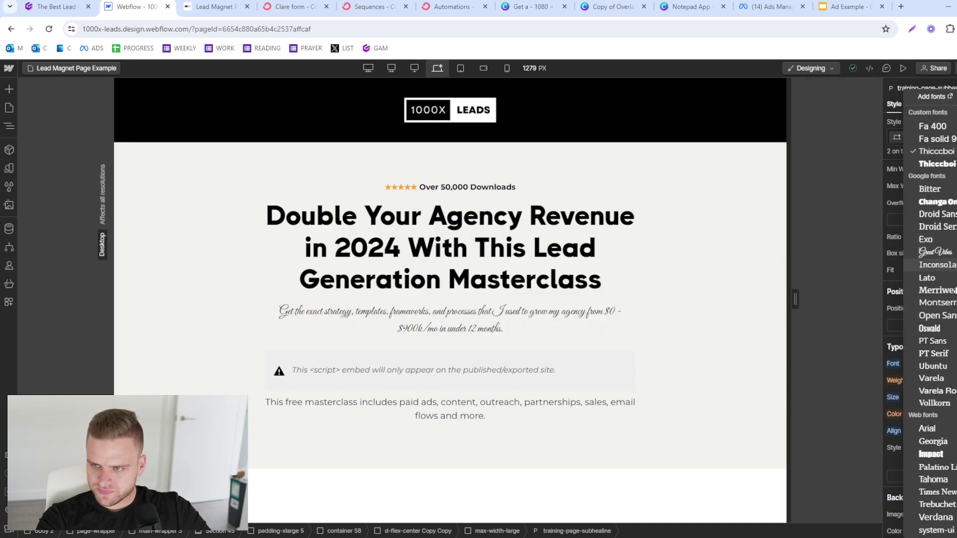
click(949, 305)
click(936, 380)
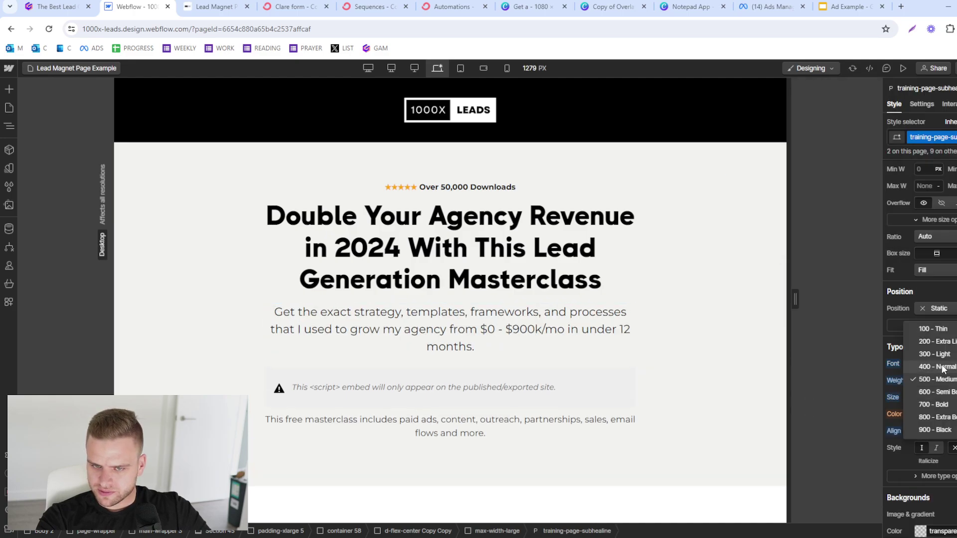
click(942, 368)
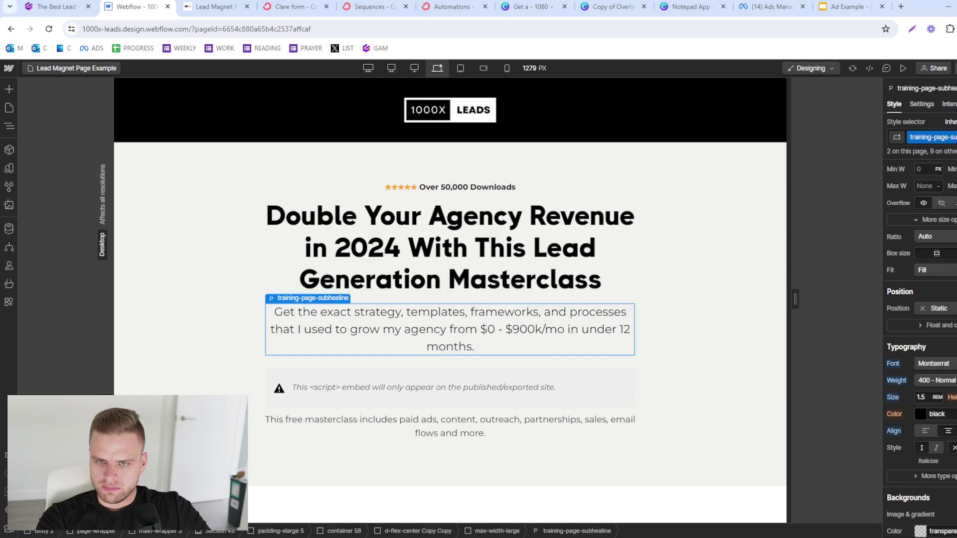
Step: Publish the site with the restyled subheadline and reload the live lead magnet page
key(shift+p)
click(926, 237)
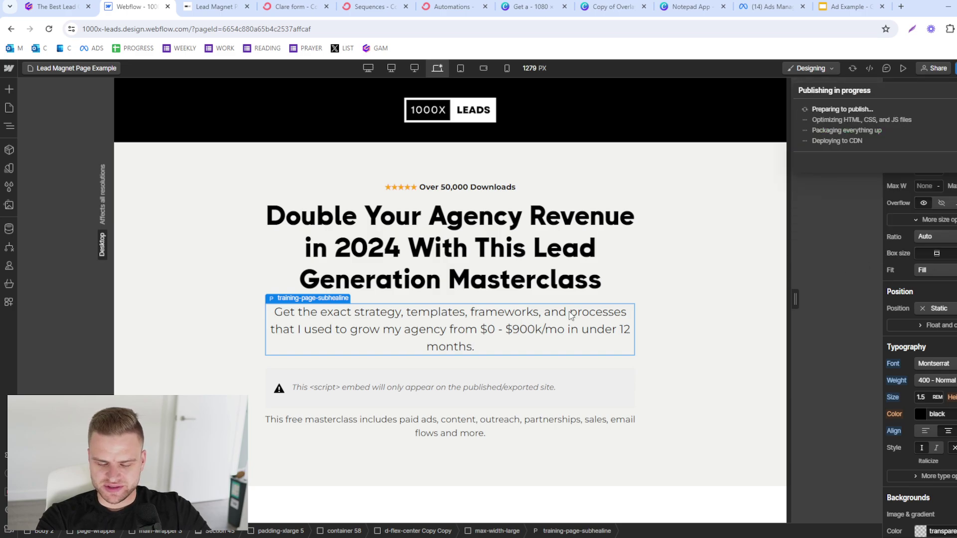
click(214, 6)
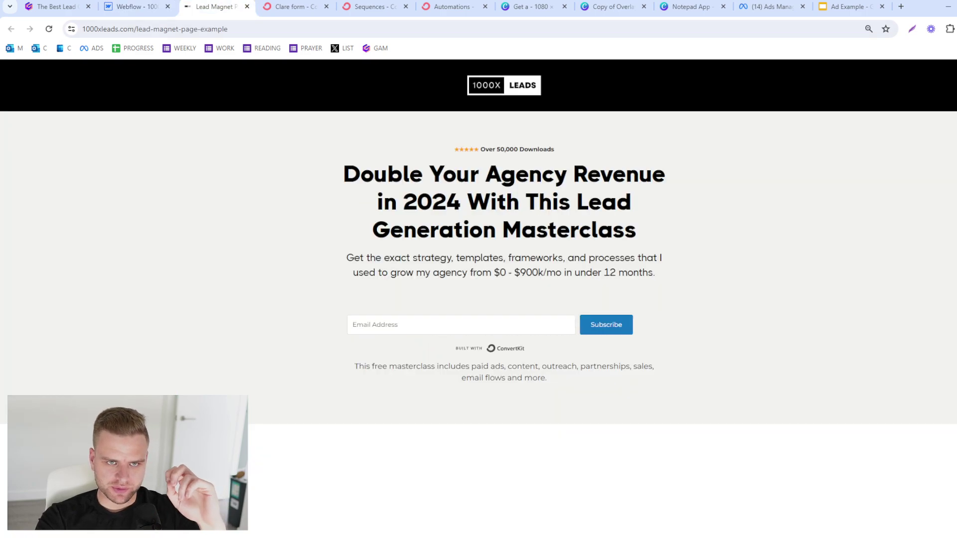
click(49, 29)
Step: Back in Webflow, set the HTML embed's top margin to 10 at the 1920 px breakpoint
click(131, 6)
click(498, 279)
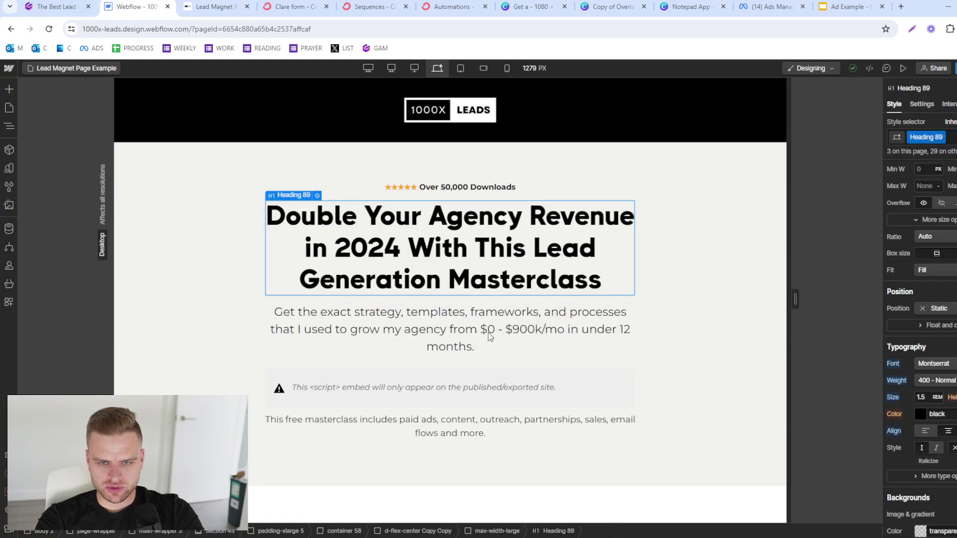
click(542, 341)
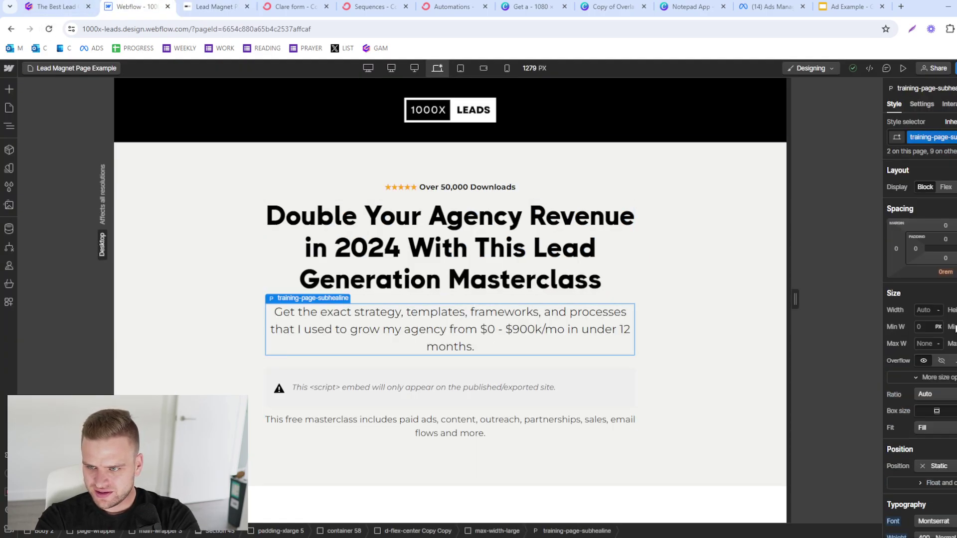
click(387, 69)
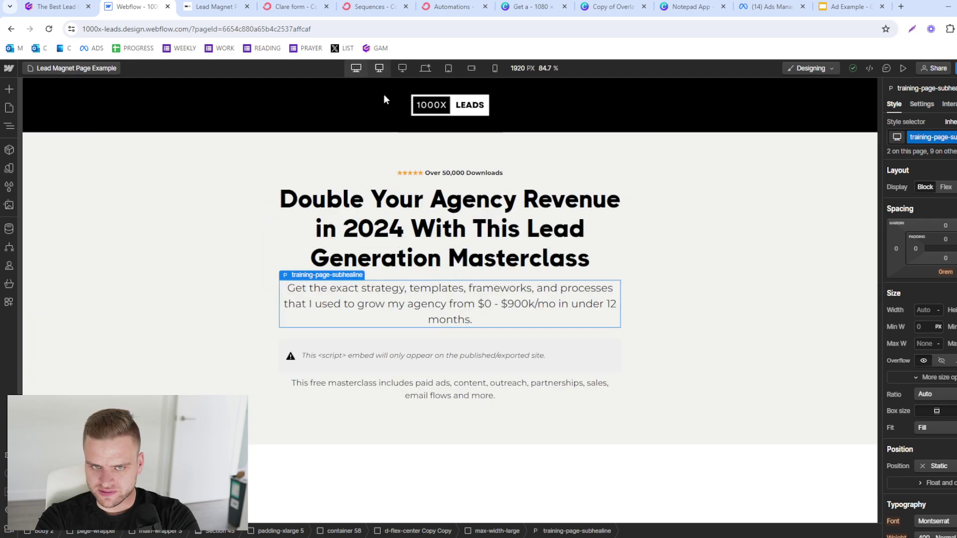
click(504, 353)
click(945, 226)
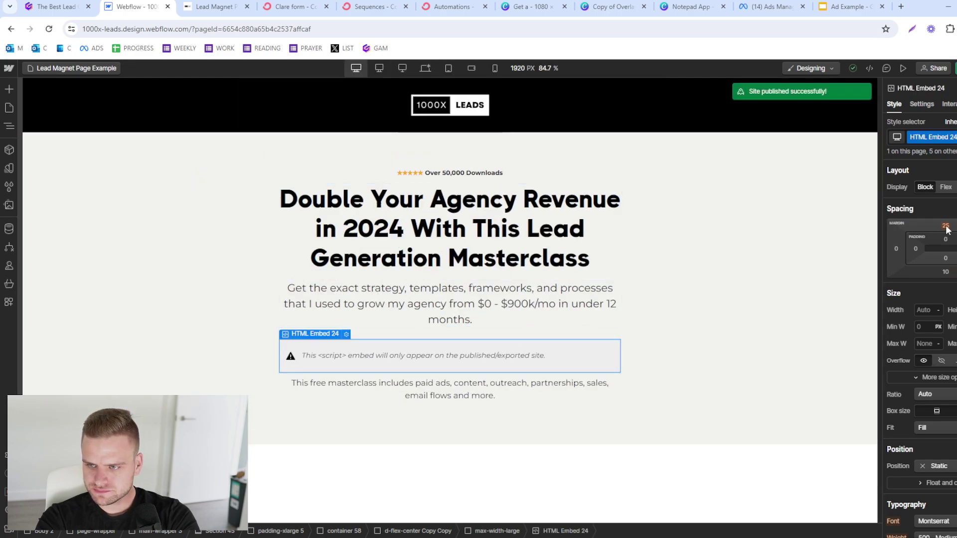
click(906, 250)
Step: Publish the site with the tighter embed spacing, then reload and check the live lead magnet page
key(shift+p)
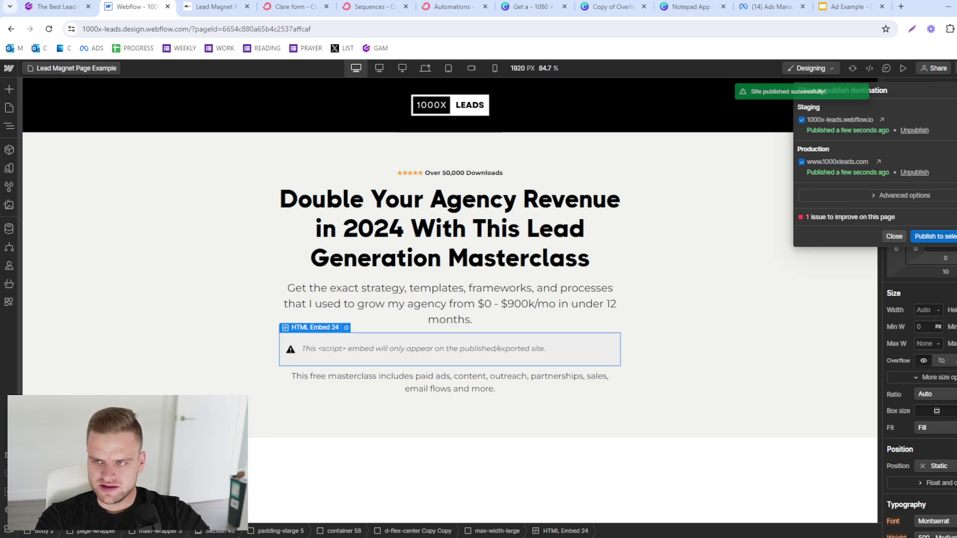
click(935, 236)
click(214, 7)
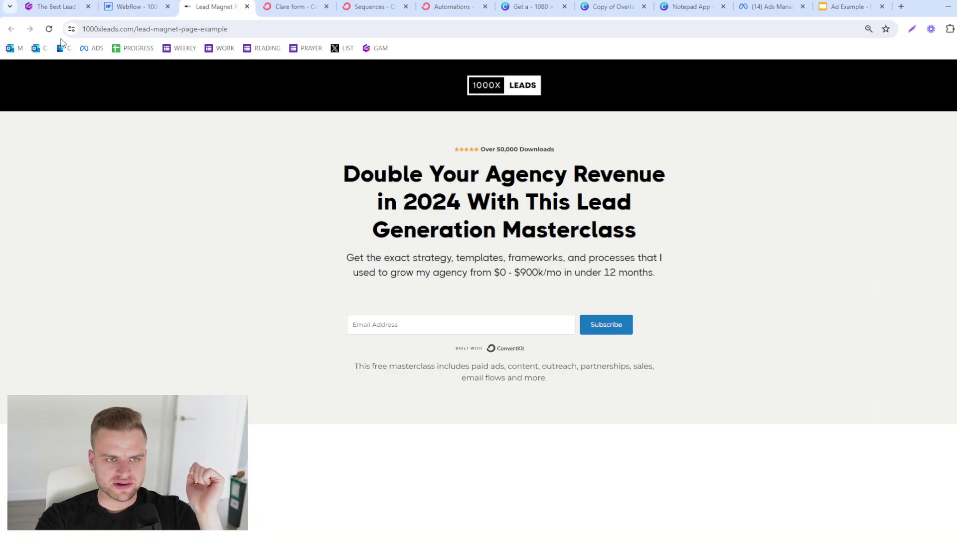
click(48, 29)
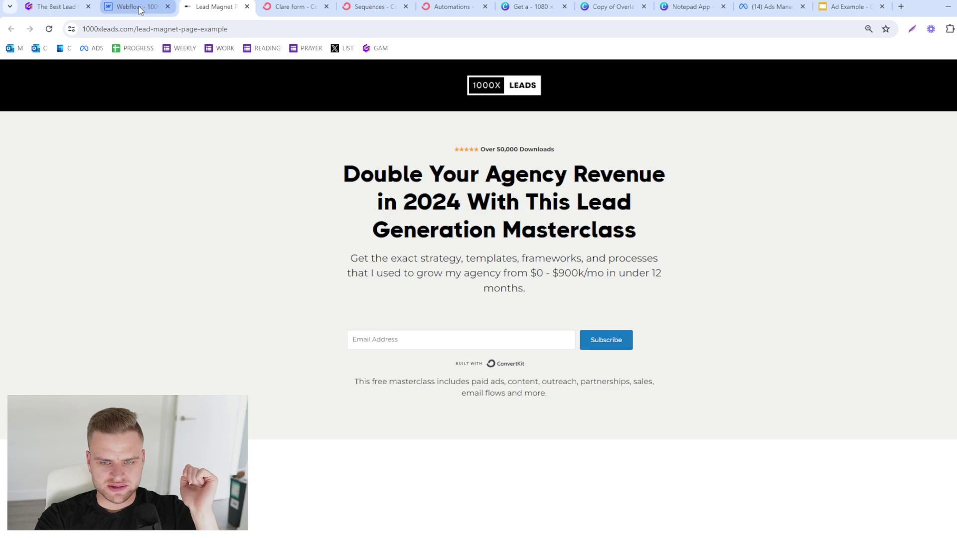
click(146, 31)
click(891, 354)
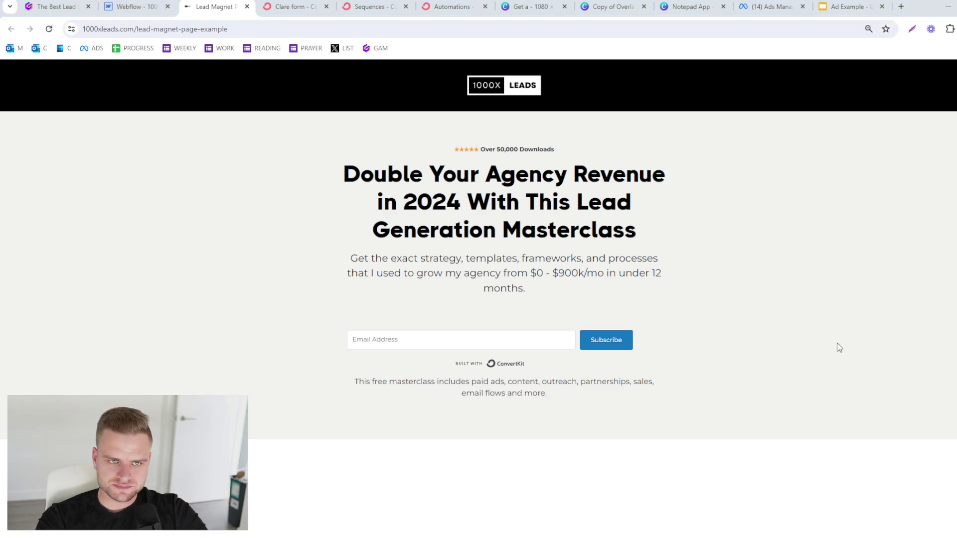
key(ctrl+l)
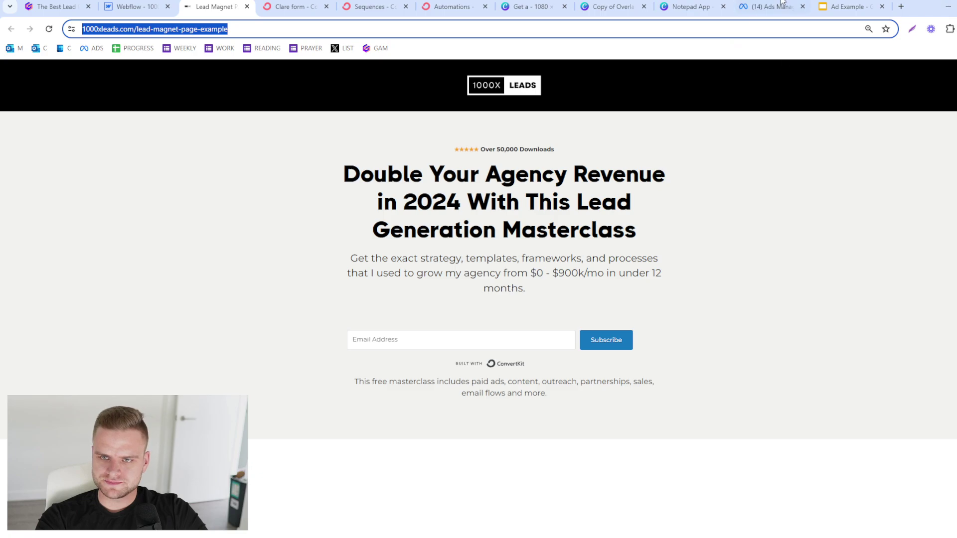
Step: Switch to ConvertKit, save the form again and copy its JavaScript embed code
click(353, 4)
key(ctrl+shift+Tab)
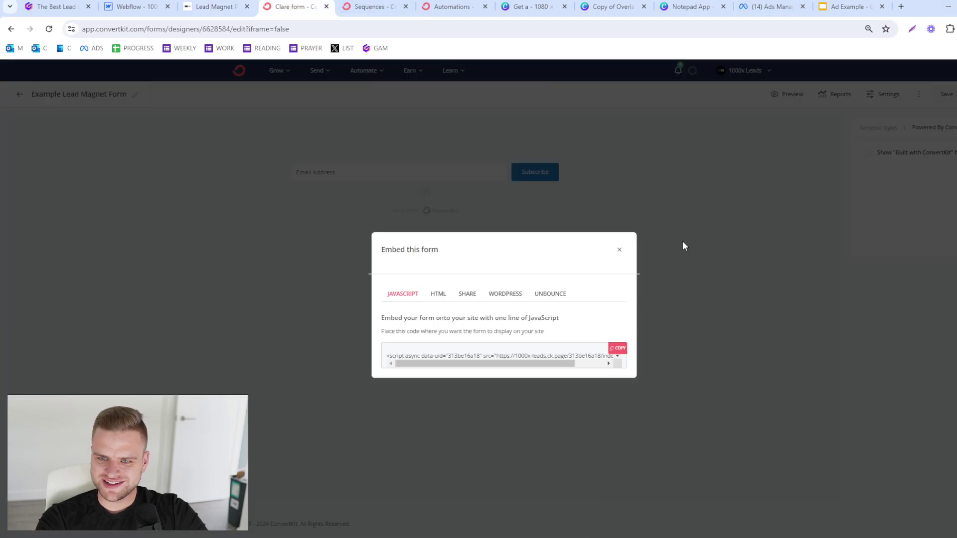
click(684, 246)
click(945, 94)
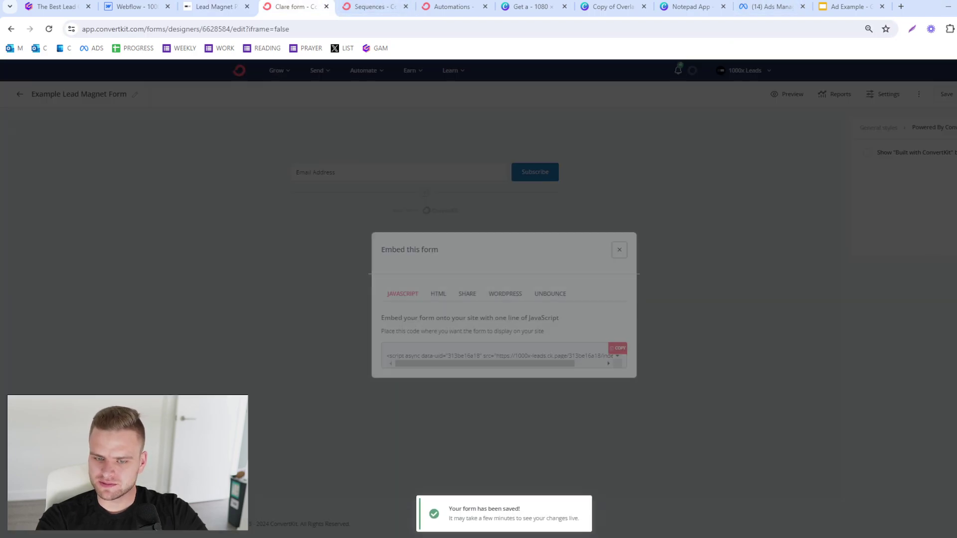
click(617, 348)
Step: In Webflow, replace the HTML embed's code with the newly copied ConvertKit script and save it
key(ctrl+shift+Tab)
key(ctrl+shift+Tab)
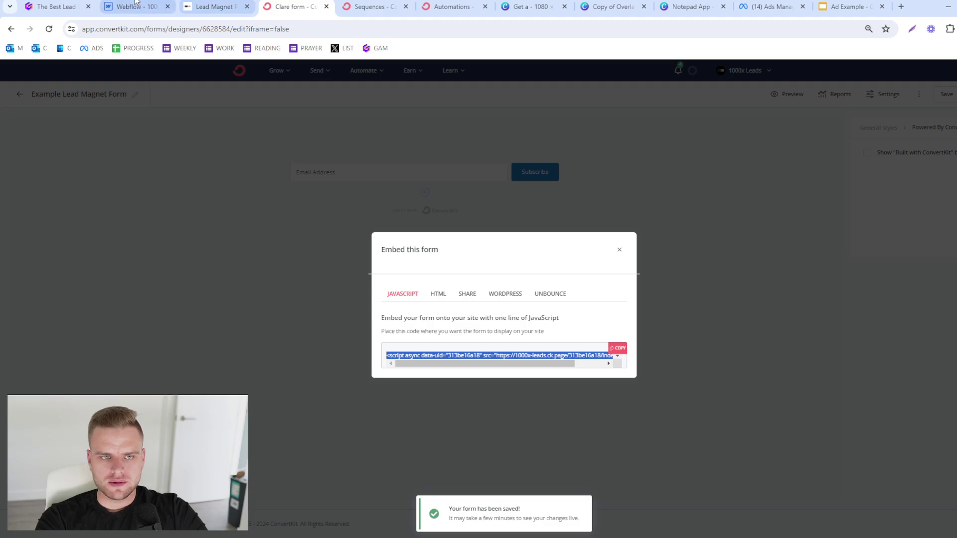
click(408, 354)
double_click(408, 354)
key(ctrl+a)
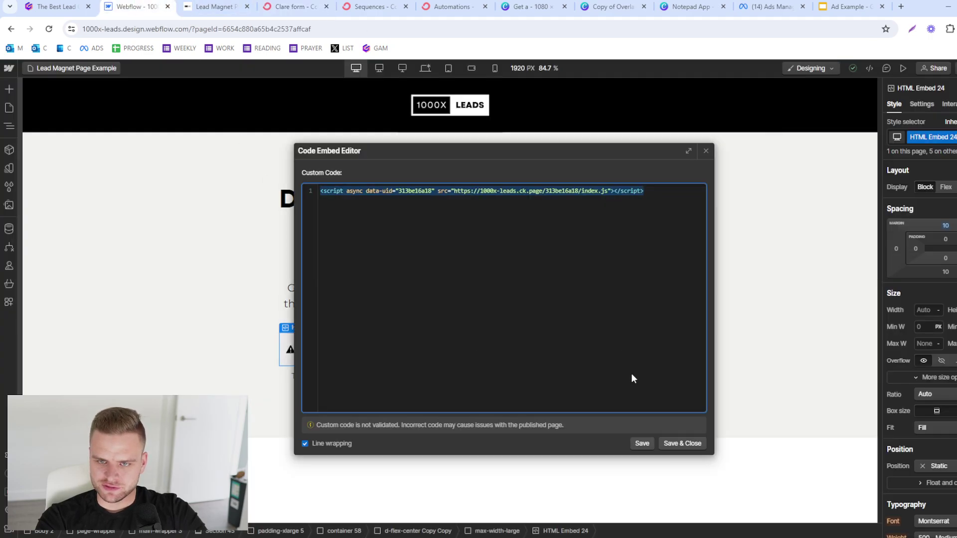
click(695, 444)
Step: Publish the site with the updated embed, then reload the live lead magnet page and check the form
click(954, 69)
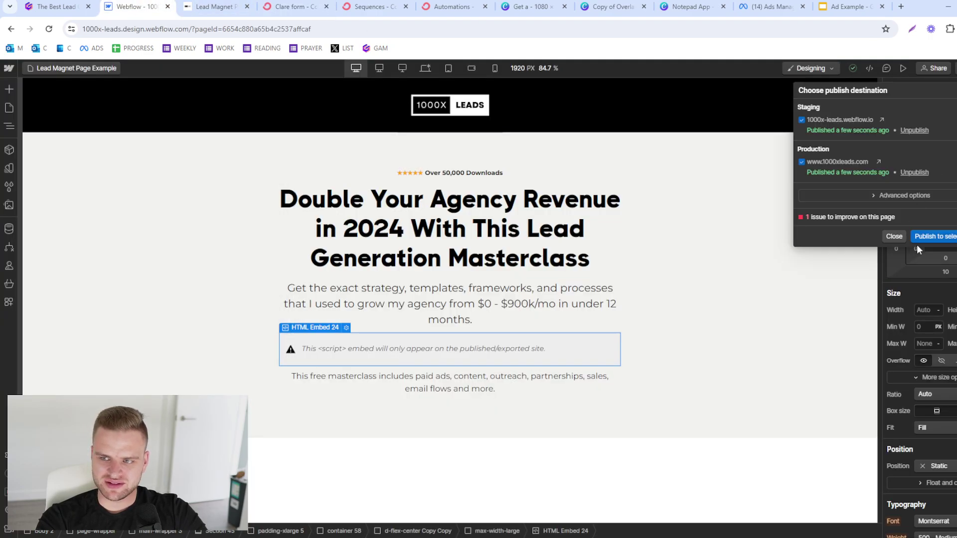
click(938, 238)
click(728, 315)
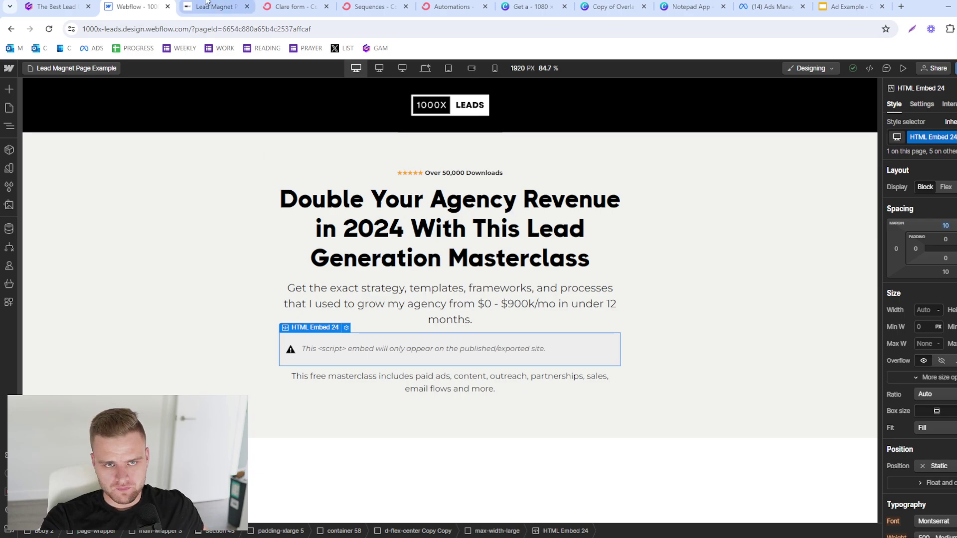
click(180, 5)
click(49, 29)
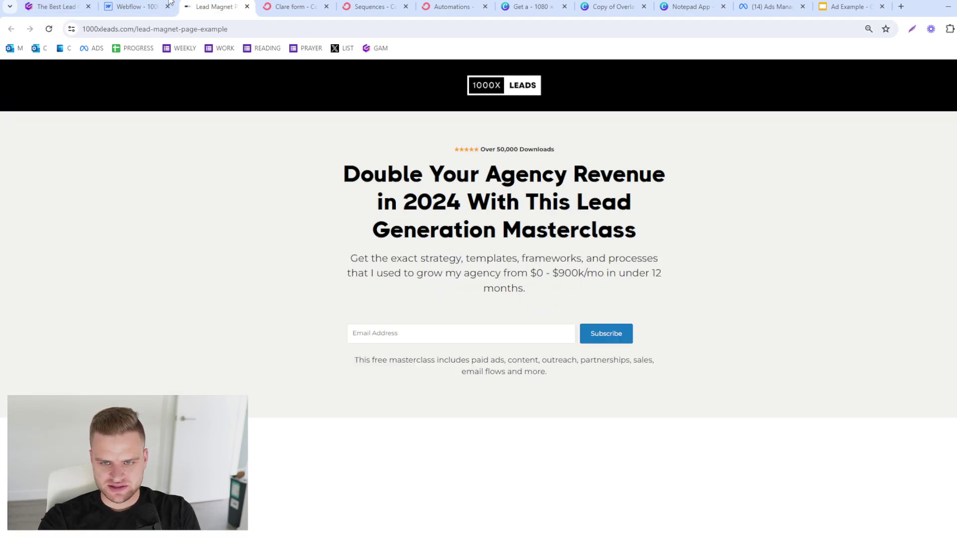
click(134, 5)
click(219, 4)
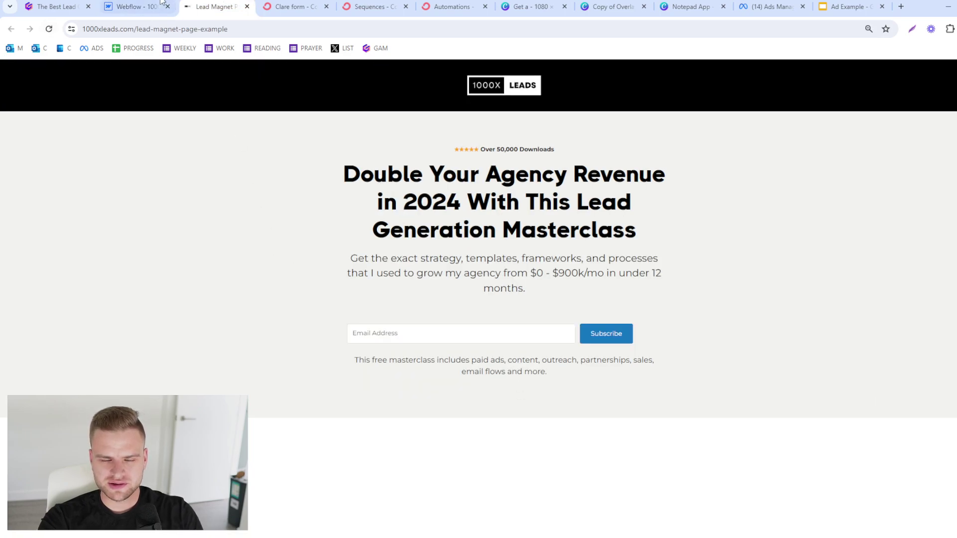
Step: In Webflow, change the masterclass section's background color to white (#ffffff) and publish the site
click(134, 6)
click(212, 306)
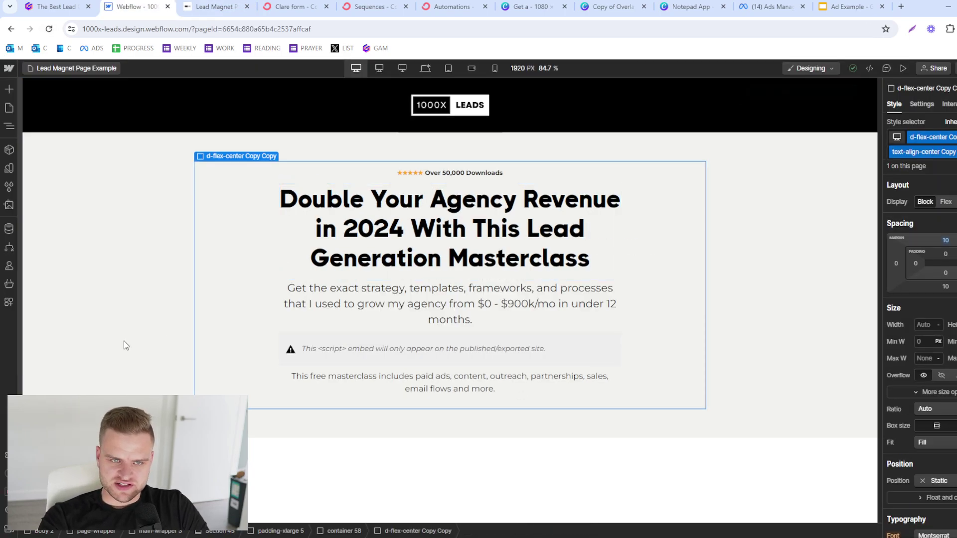
click(168, 351)
scroll(922, 349, down, 5)
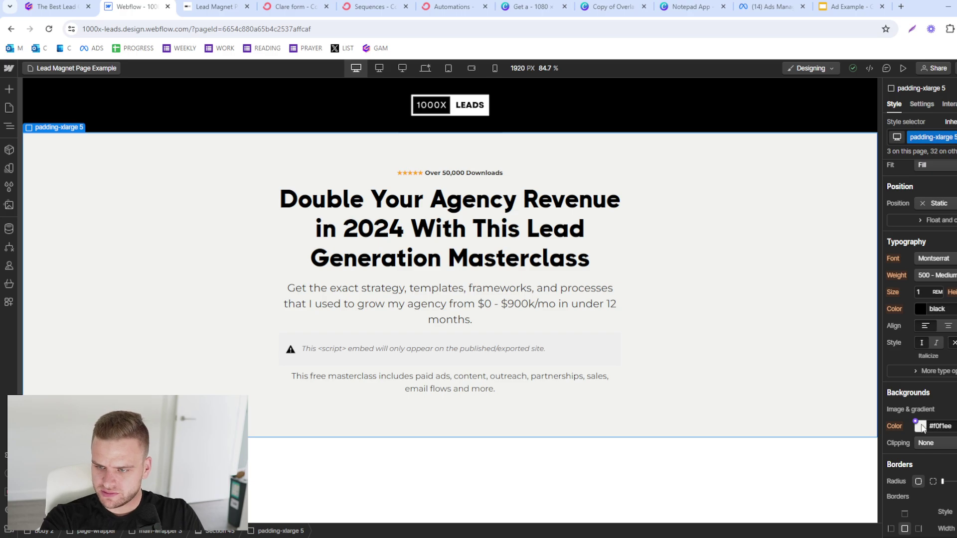
click(920, 427)
click(886, 275)
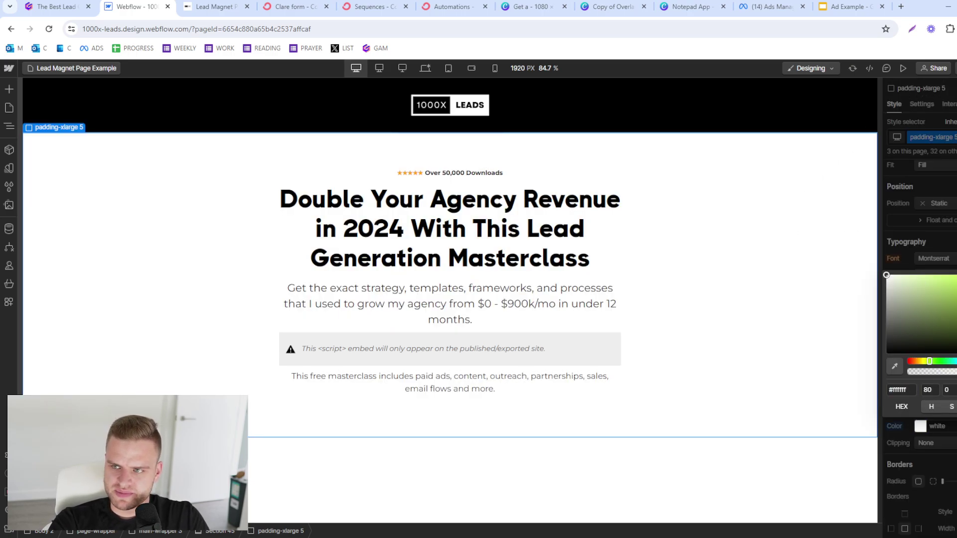
click(955, 68)
click(933, 235)
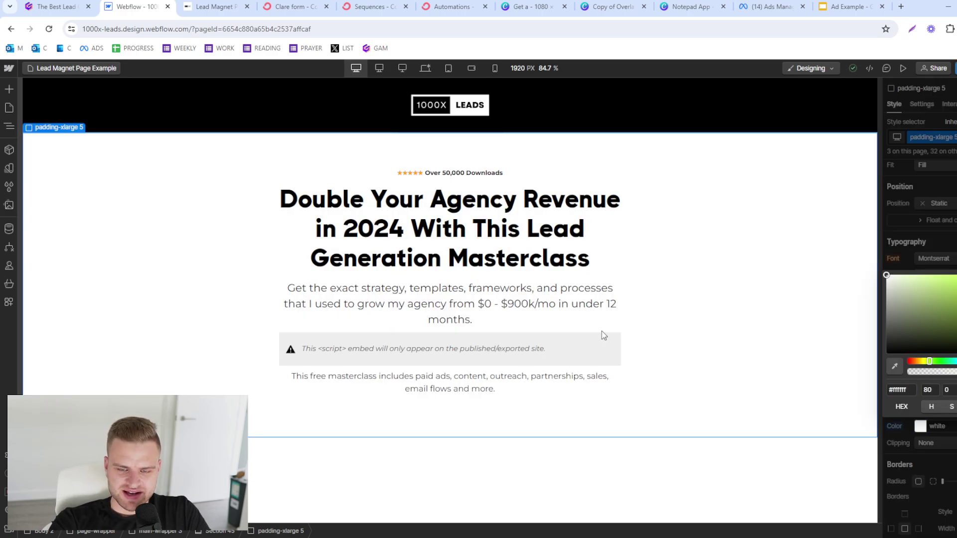
Step: Give the paragraph below the form embed, beginning "This free masterclass includes", a top margin of 1rem
click(400, 391)
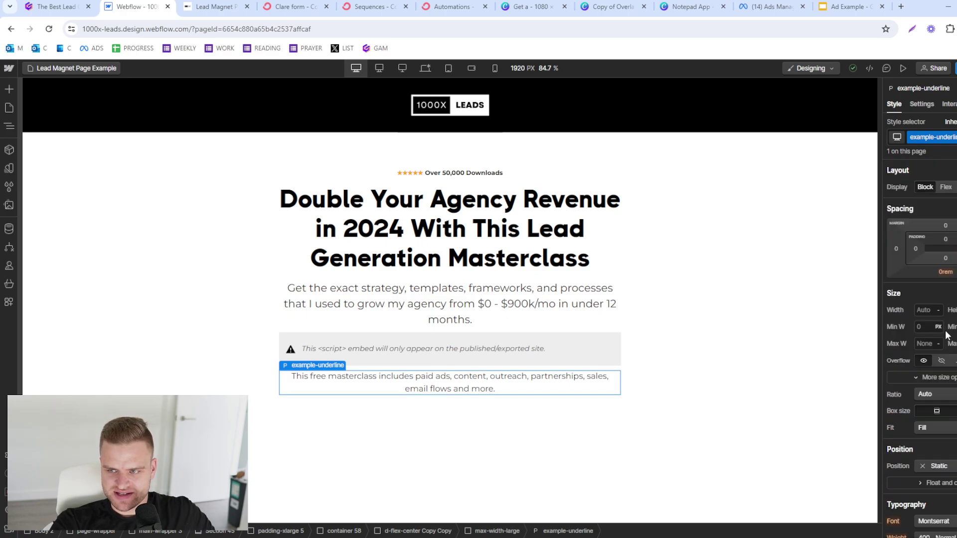
click(945, 227)
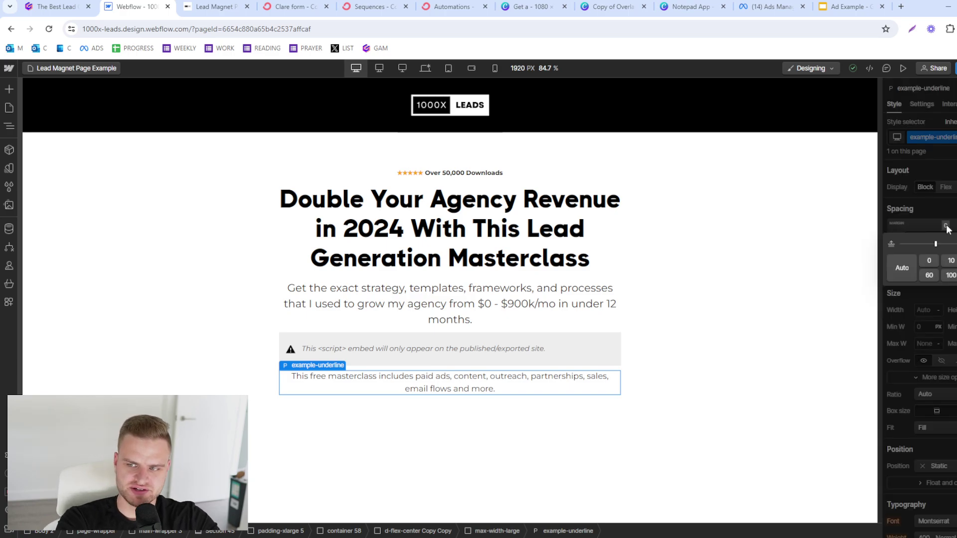
click(946, 231)
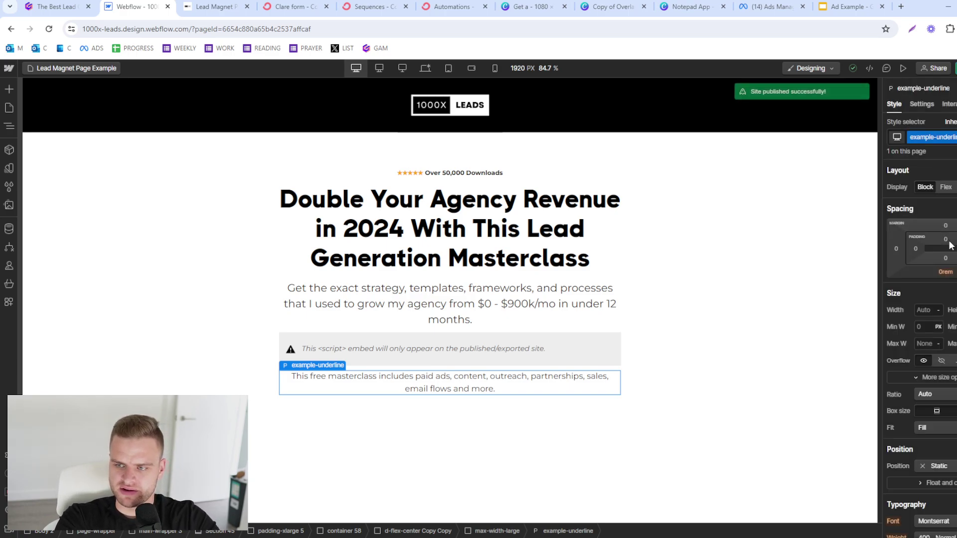
click(946, 240)
click(947, 231)
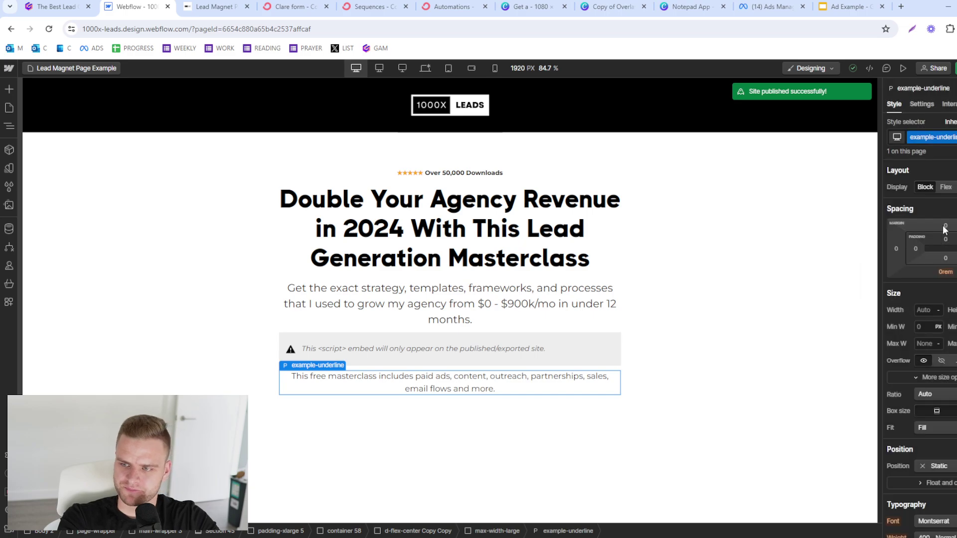
click(945, 227)
click(945, 229)
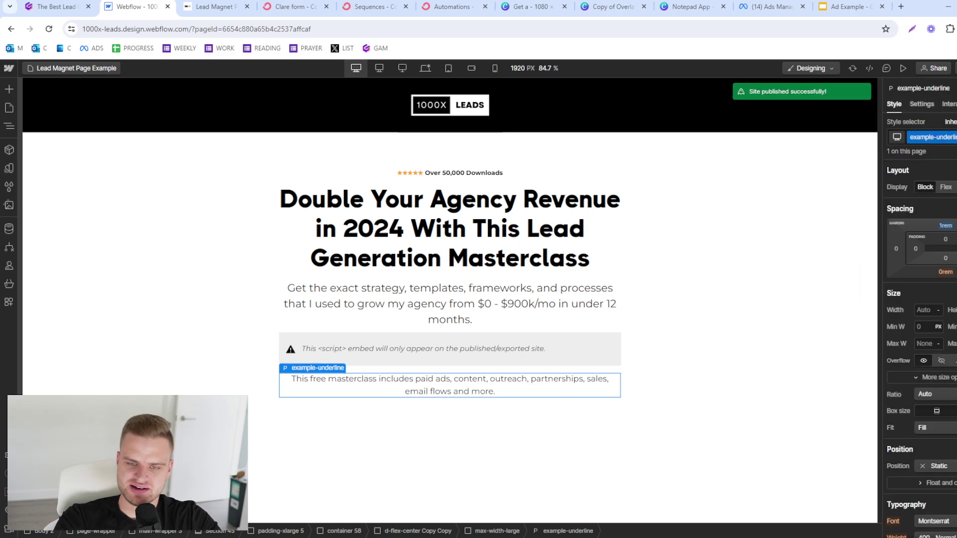
click(597, 306)
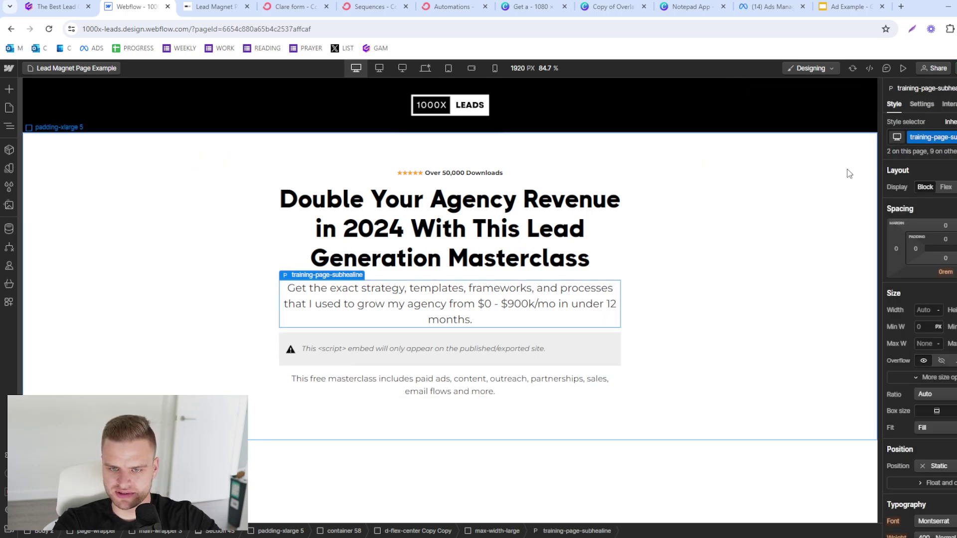
Step: Publish the site to staging and production, then reload the live lead magnet page to check the paragraph spacing
click(954, 68)
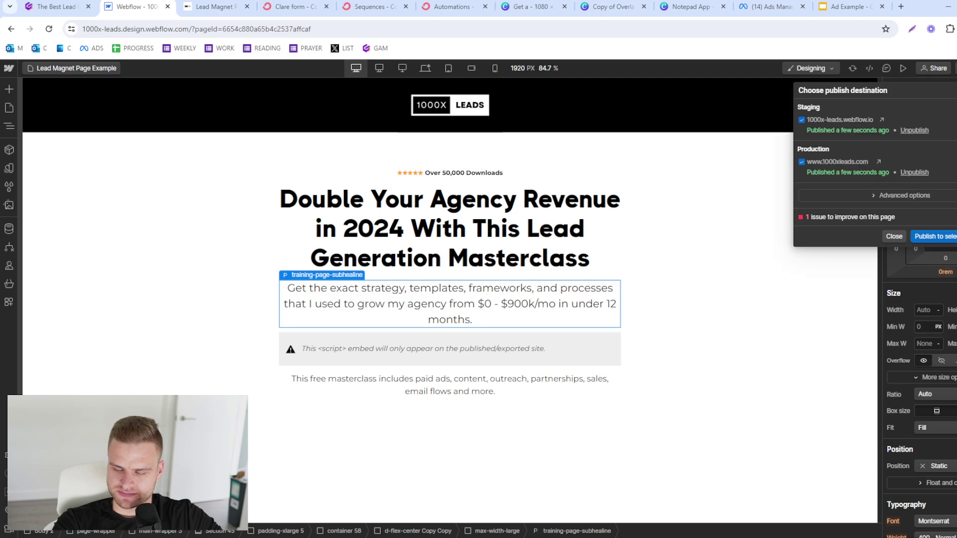
click(933, 236)
click(542, 395)
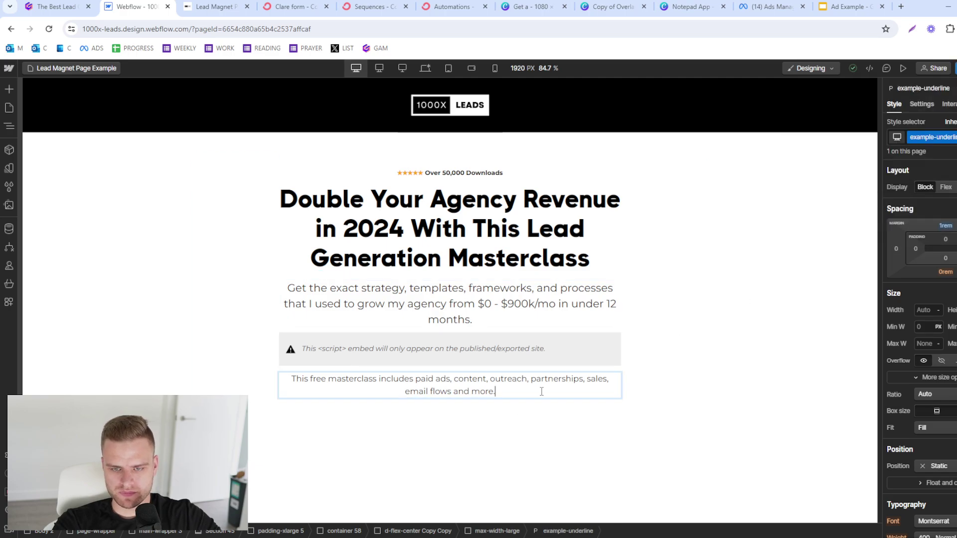
click(461, 452)
click(212, 6)
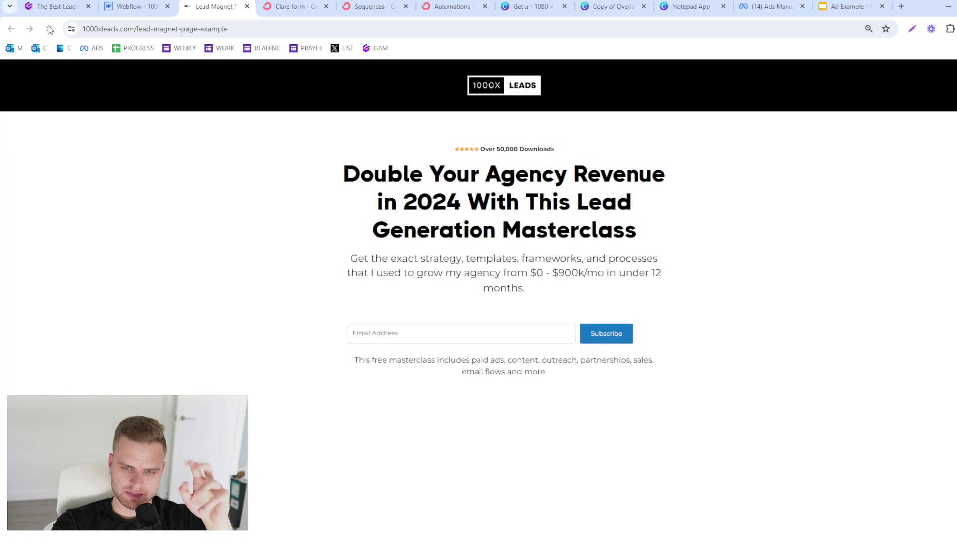
click(49, 29)
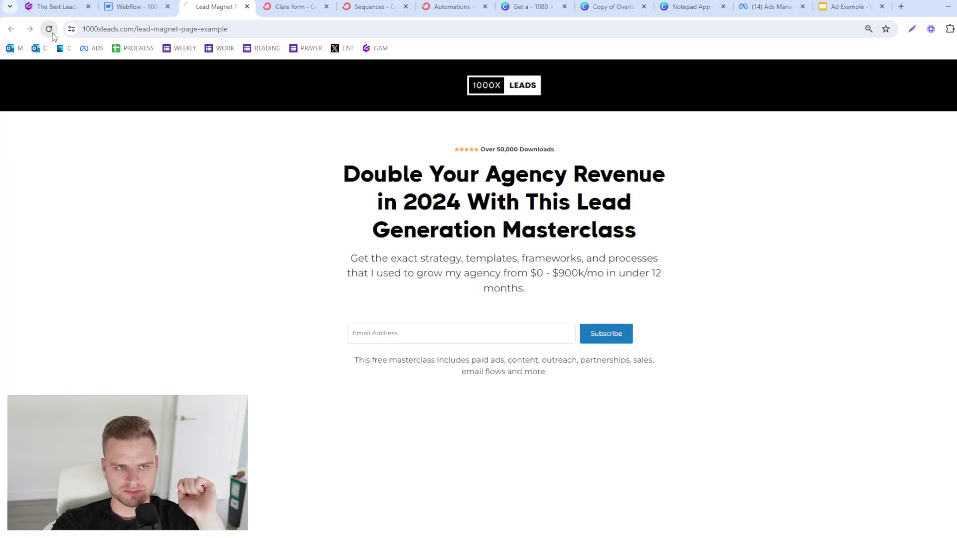
Step: In Webflow, open the Free Marketing Plan page and copy its footer section with the copyright and disclaimer text
click(132, 6)
click(62, 67)
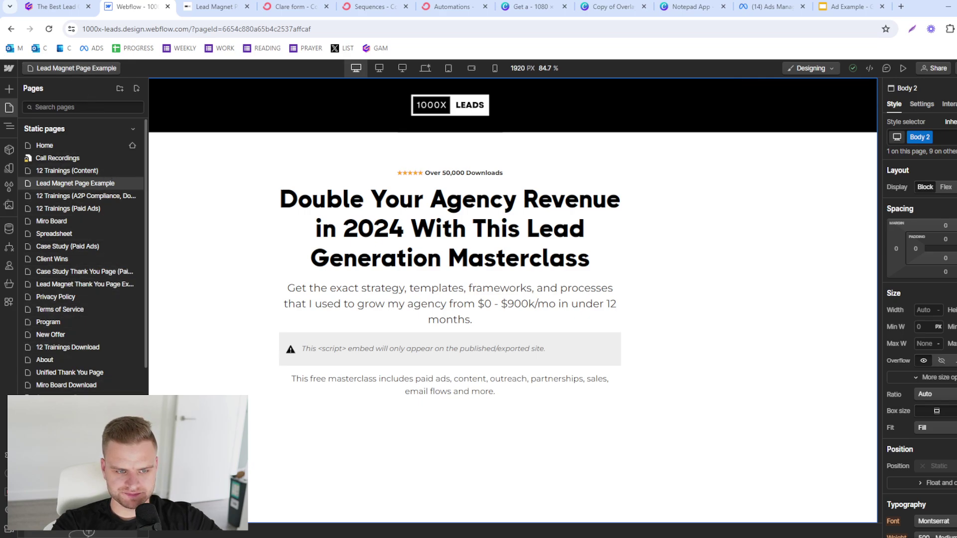
click(55, 410)
scroll(395, 339, down, 3)
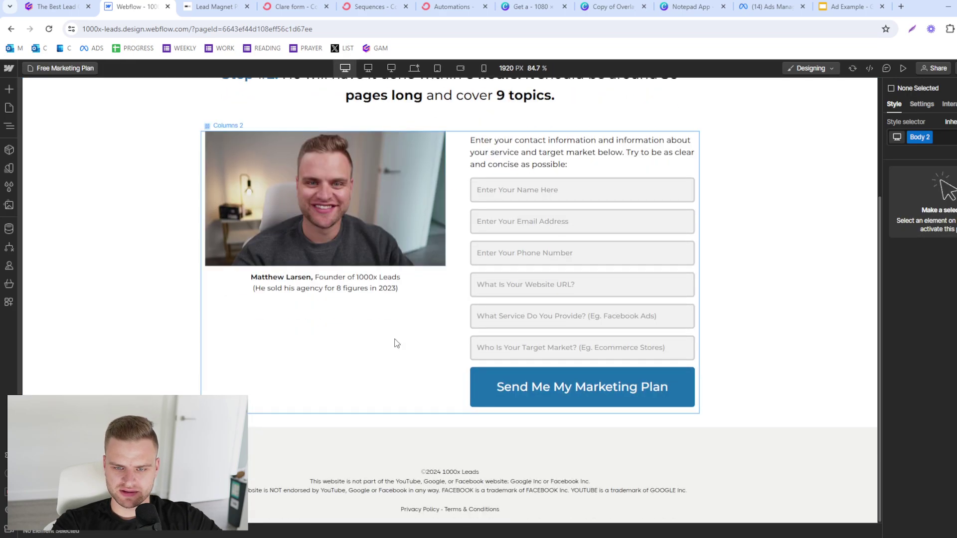
click(394, 329)
scroll(394, 329, up, 3)
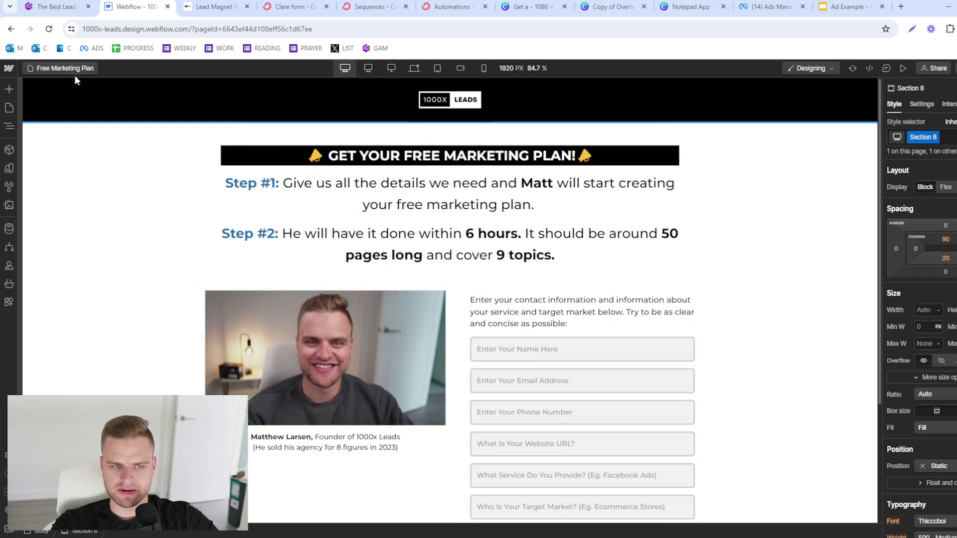
Step: Return to the Lead Magnet Page Example page and paste the copied footer below the masterclass content, using main-wrapper 3 as the target
click(85, 68)
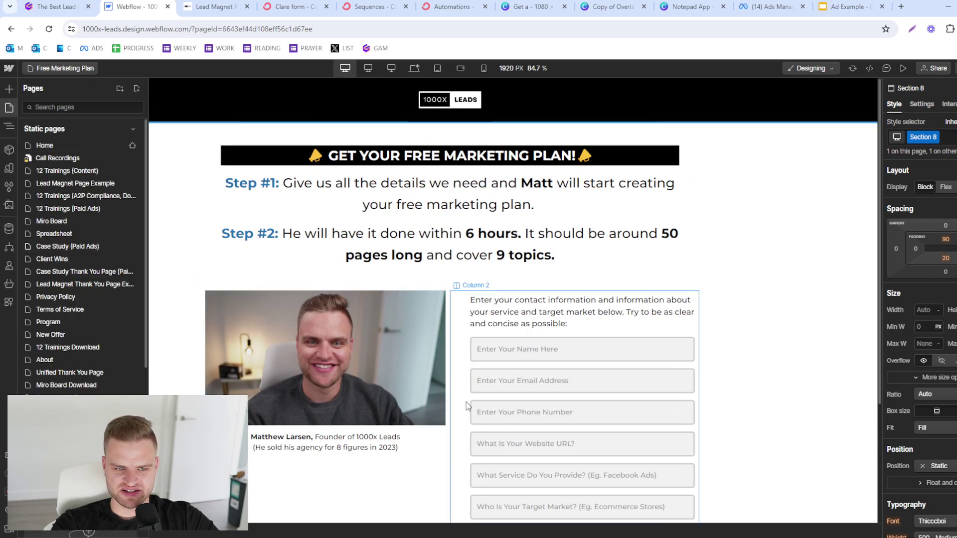
click(80, 183)
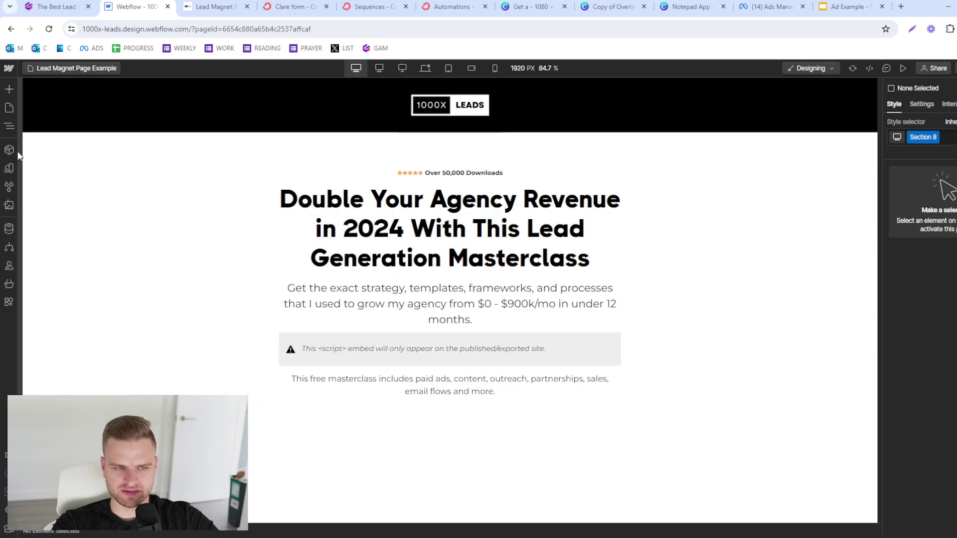
click(9, 126)
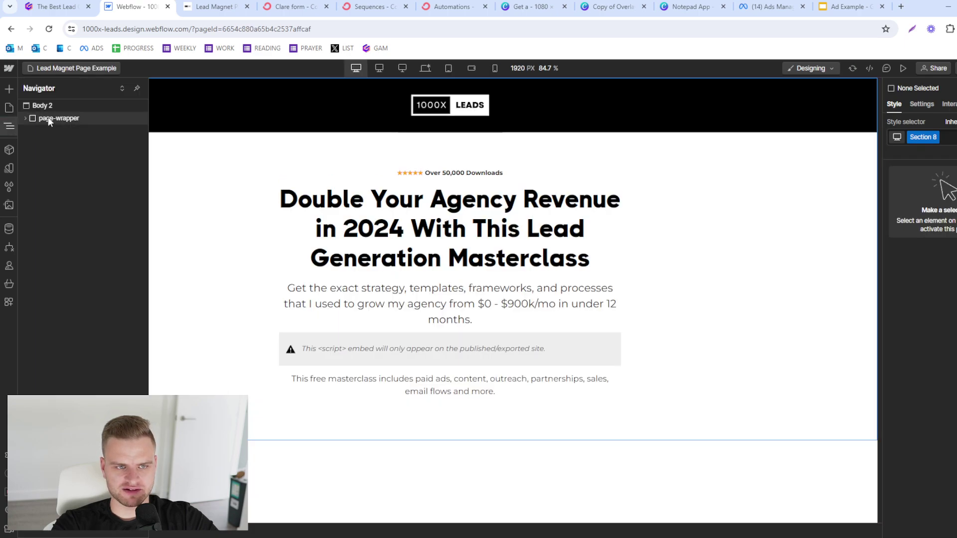
click(48, 116)
click(22, 118)
click(47, 156)
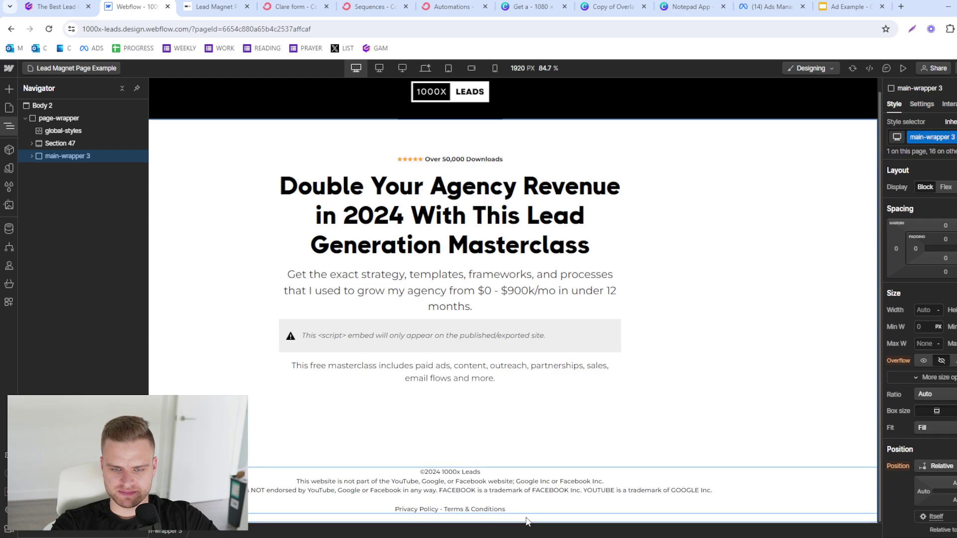
Step: Publish the site with the added footer to the staging and production domains
click(955, 68)
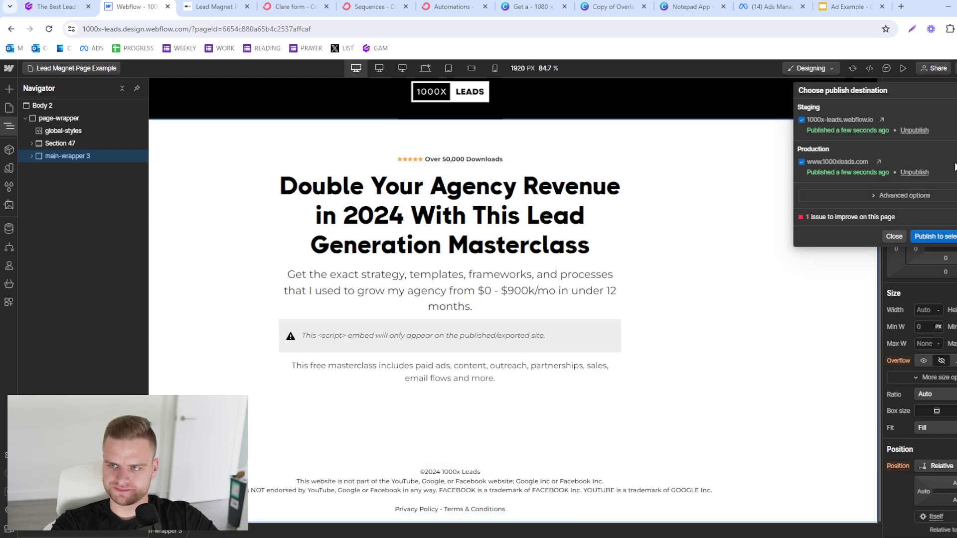
click(949, 236)
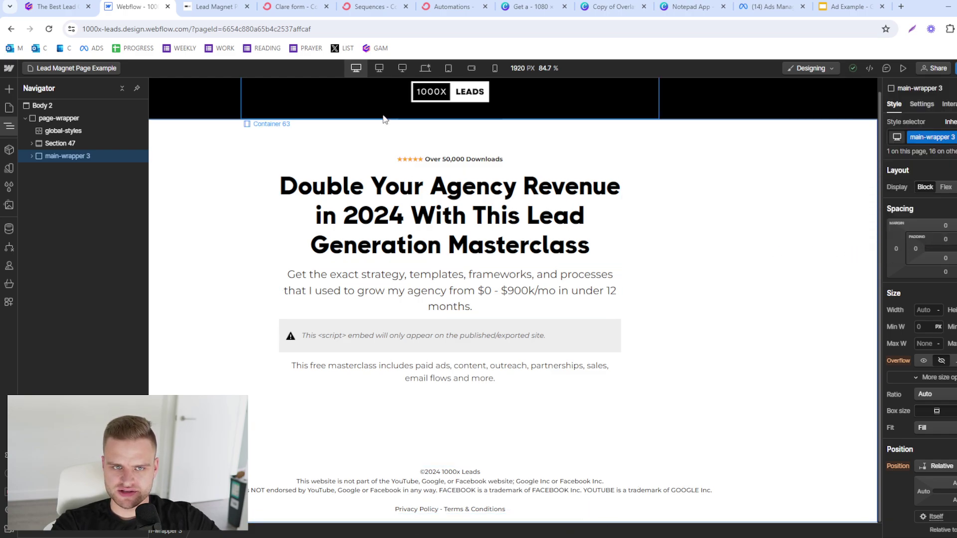
click(720, 252)
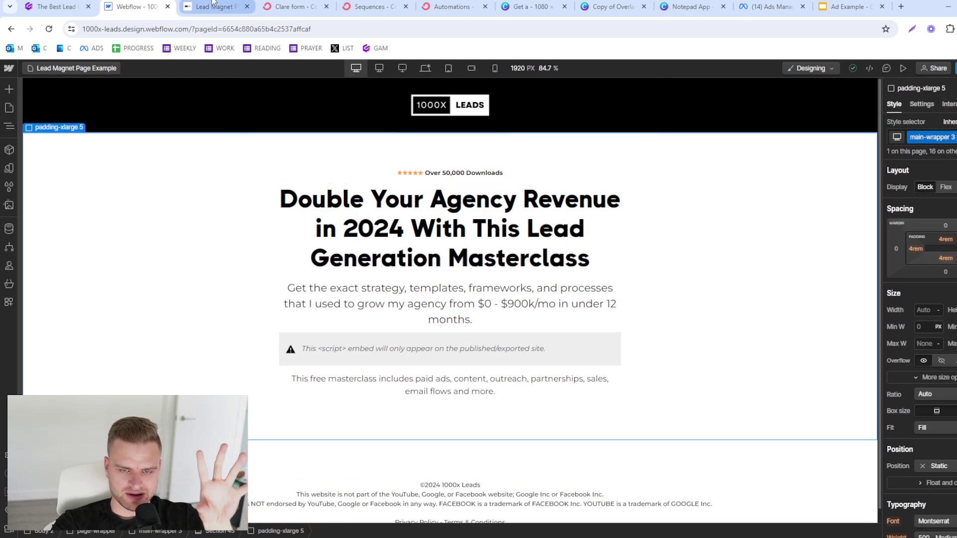
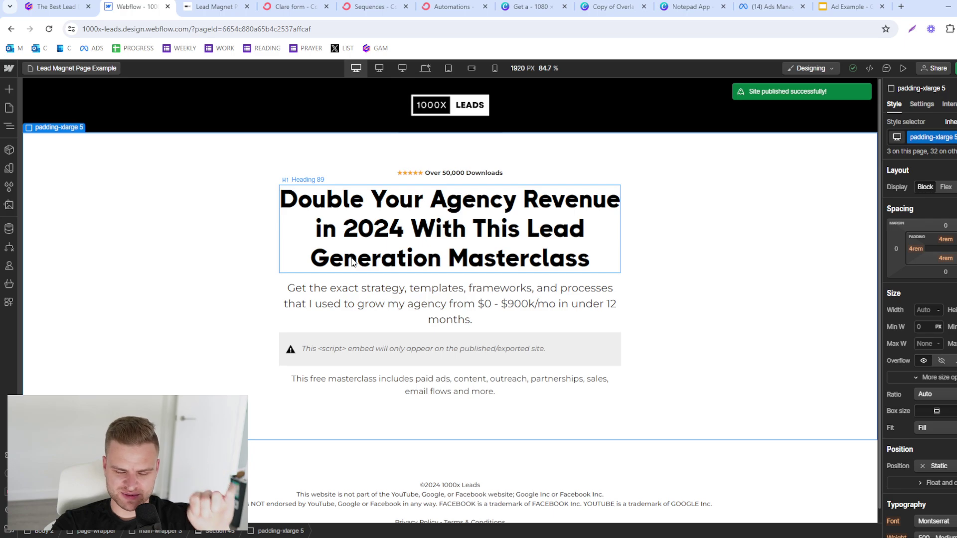
click(398, 322)
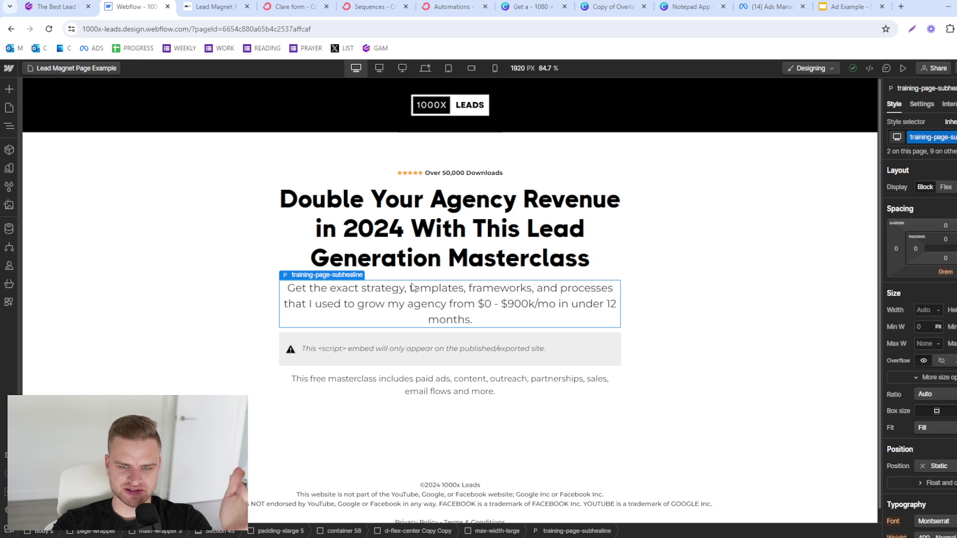
click(368, 388)
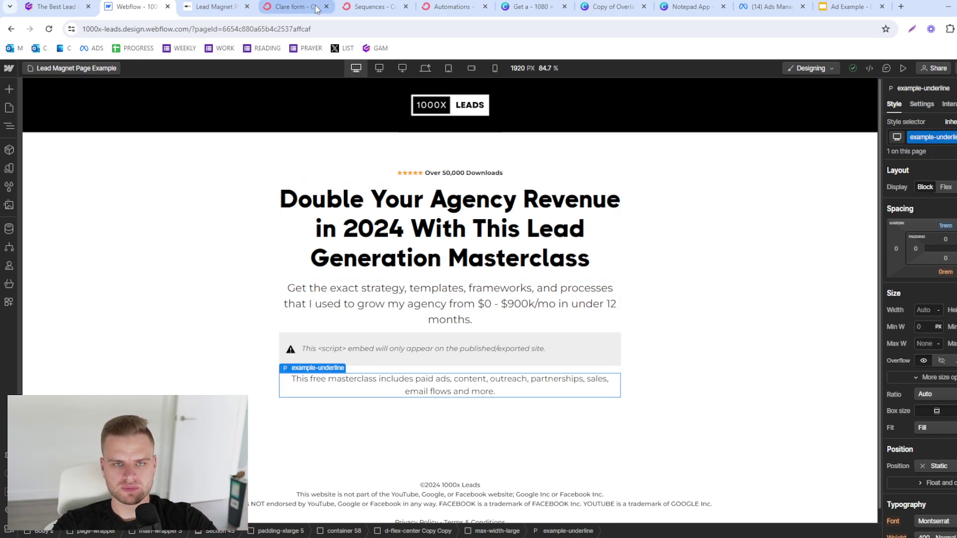
Step: Switch to ConvertKit, create a new email sequence, and start a new visual automation from the Automations page
click(369, 3)
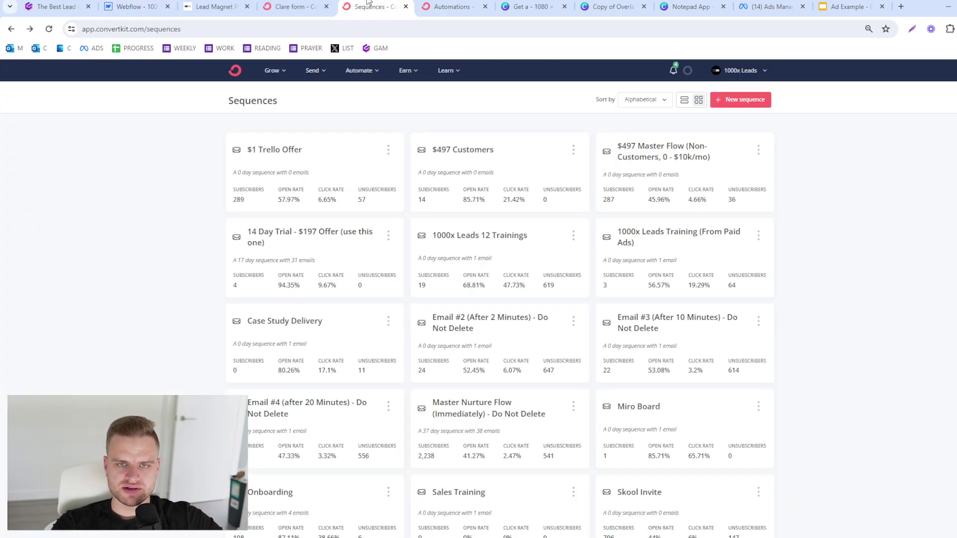
click(741, 99)
click(449, 7)
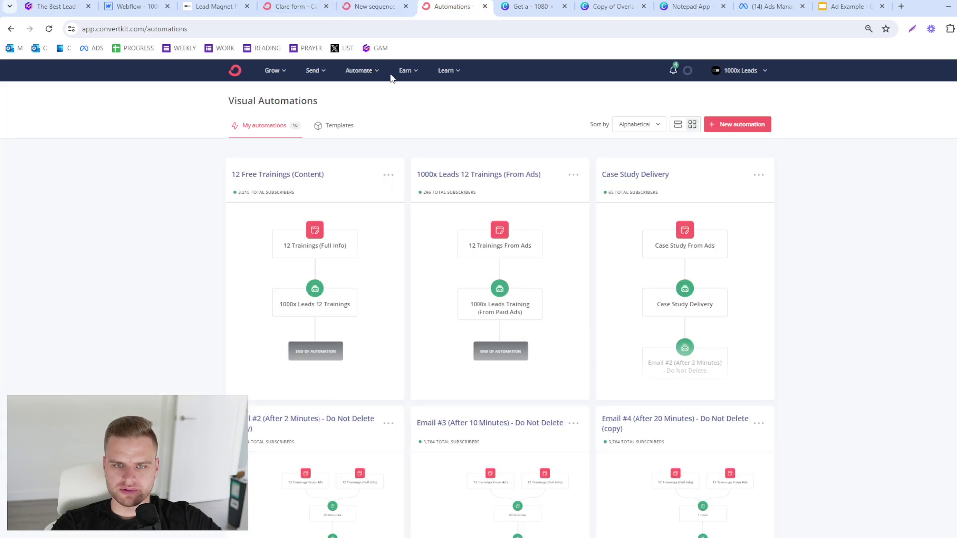
click(738, 124)
Step: In the new sequence's first email, delete all the prefilled body content
click(374, 7)
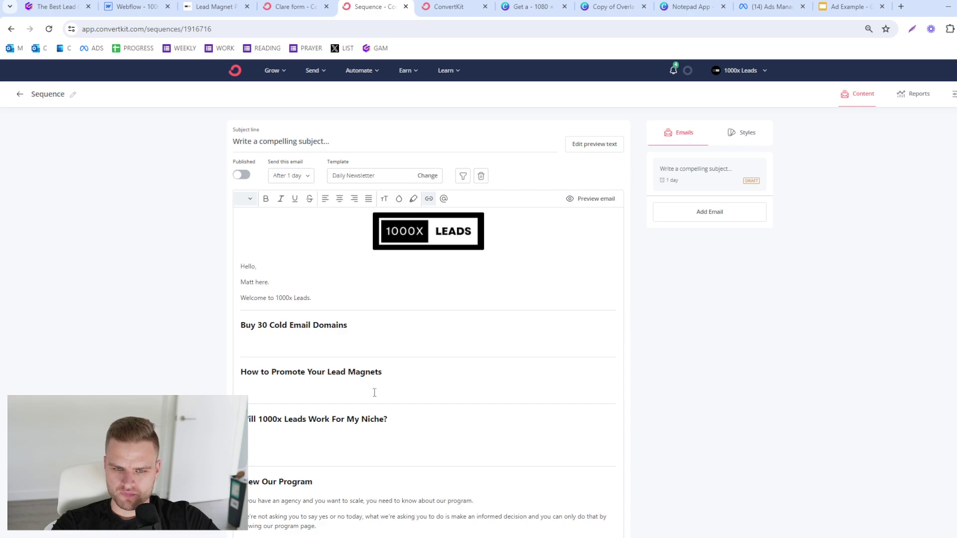
click(374, 393)
key(ctrl+a)
key(BackSpace)
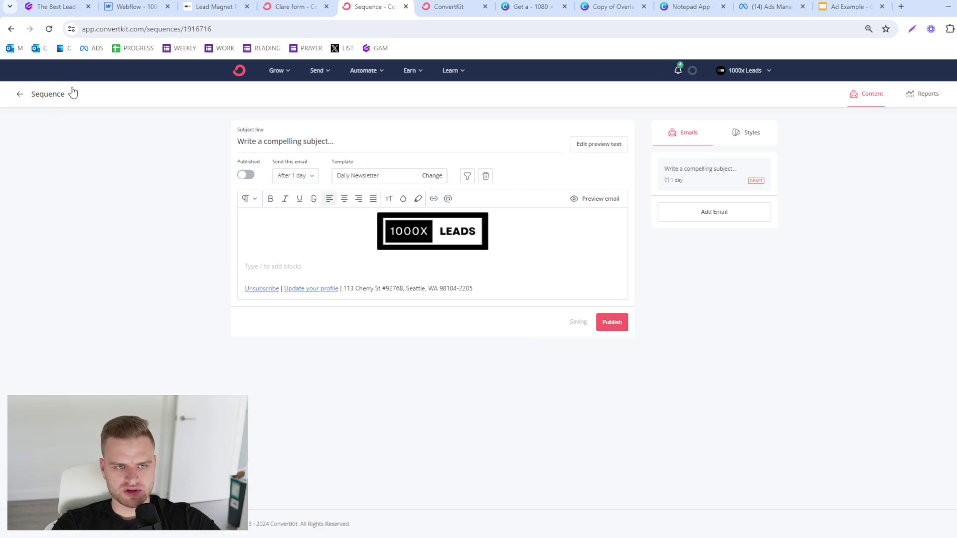
Step: Rename the sequence as "Example Lead Magnet Delivery Flow"
double_click(56, 94)
text(Exampl)
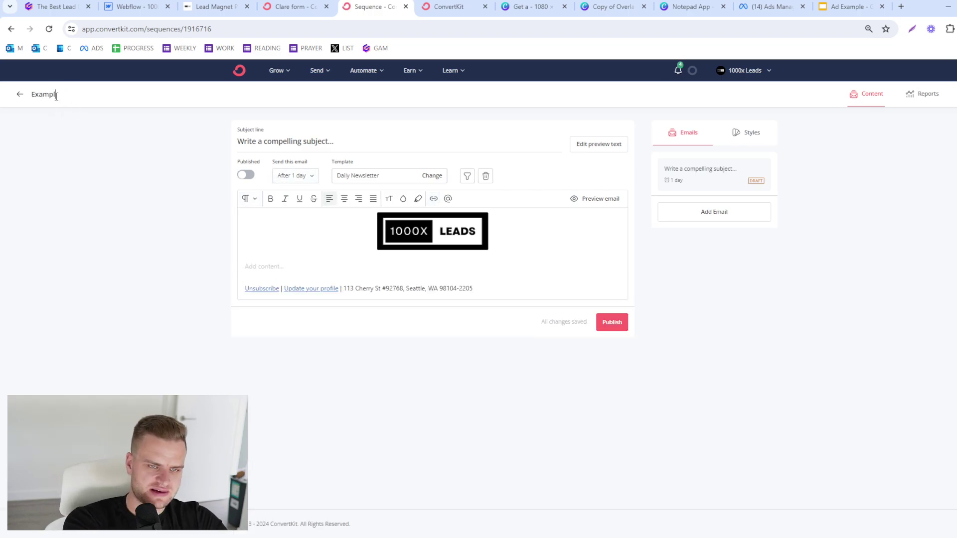
text(e Lead Magnet D)
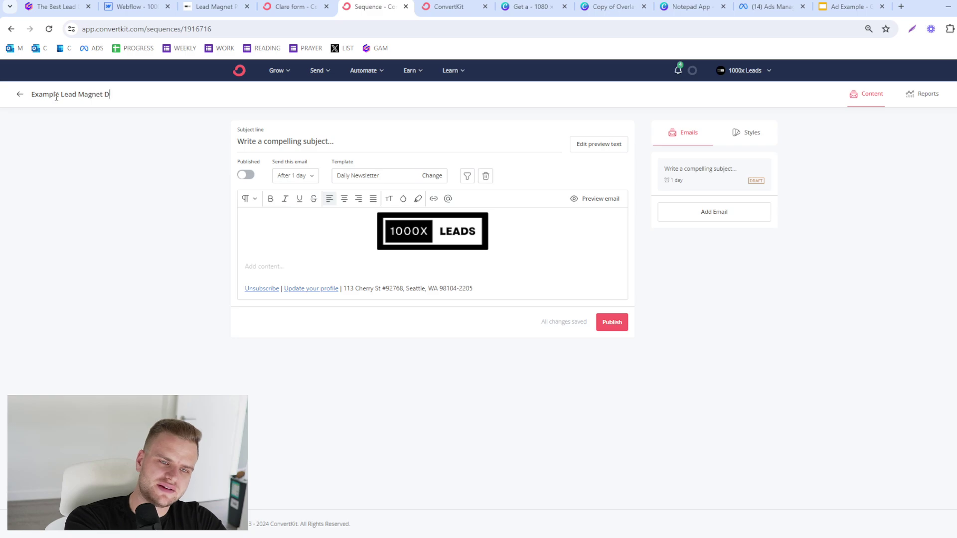
text(elivery Flow)
key(Return)
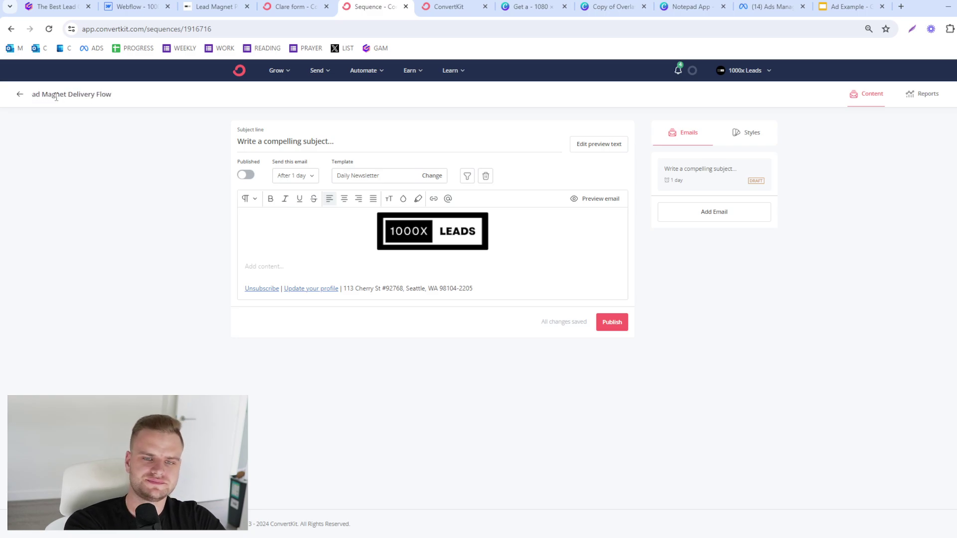
Step: Set the email's subject line to "(REPLY REQUIRED) Your Lead Gen Masterclass", and look at the automation templates page
triple_click(256, 141)
text(()
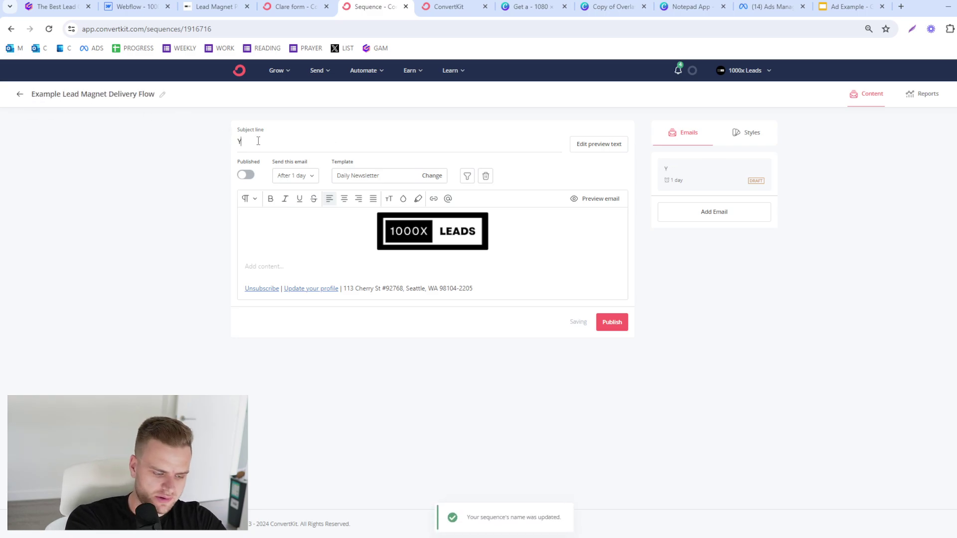
text(REPLY REQ)
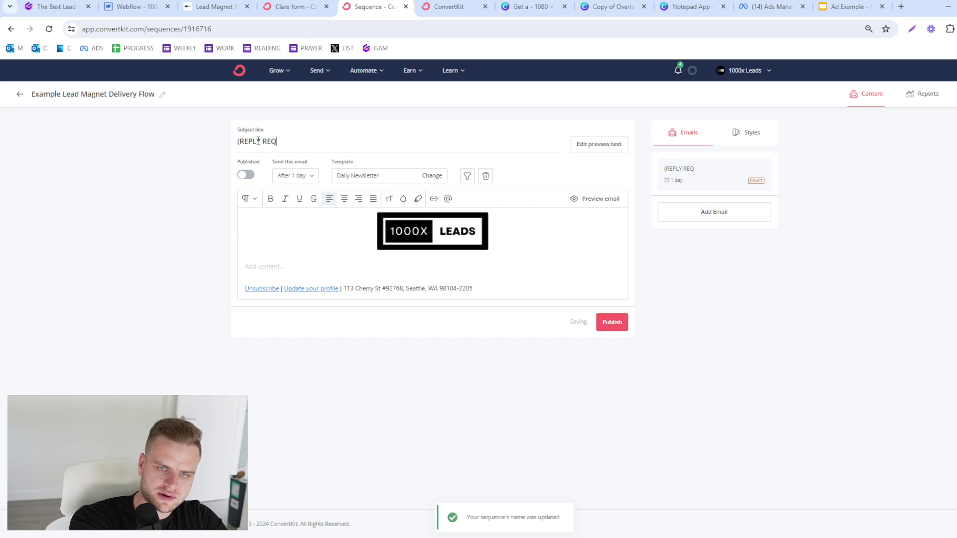
text(UIRED) Your Lead)
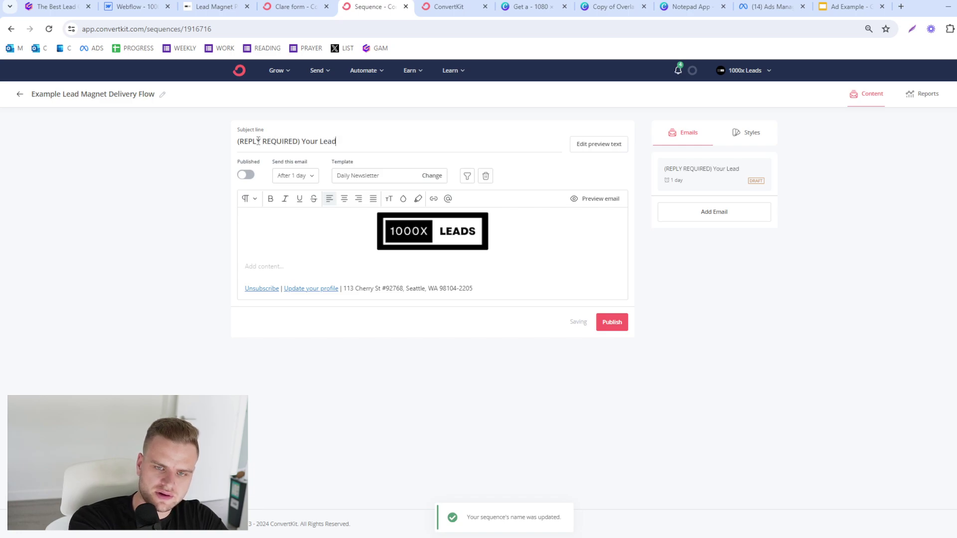
text( Gen Masterclass)
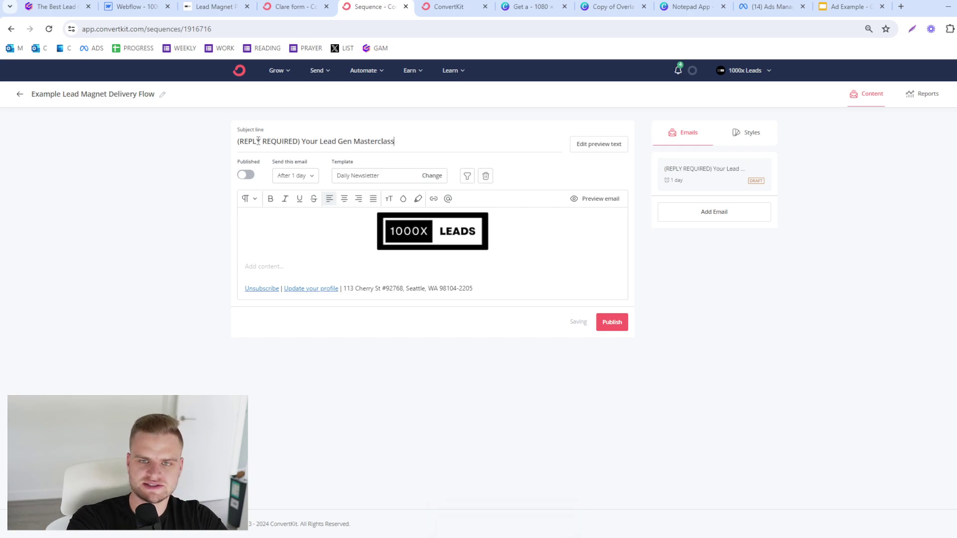
click(449, 6)
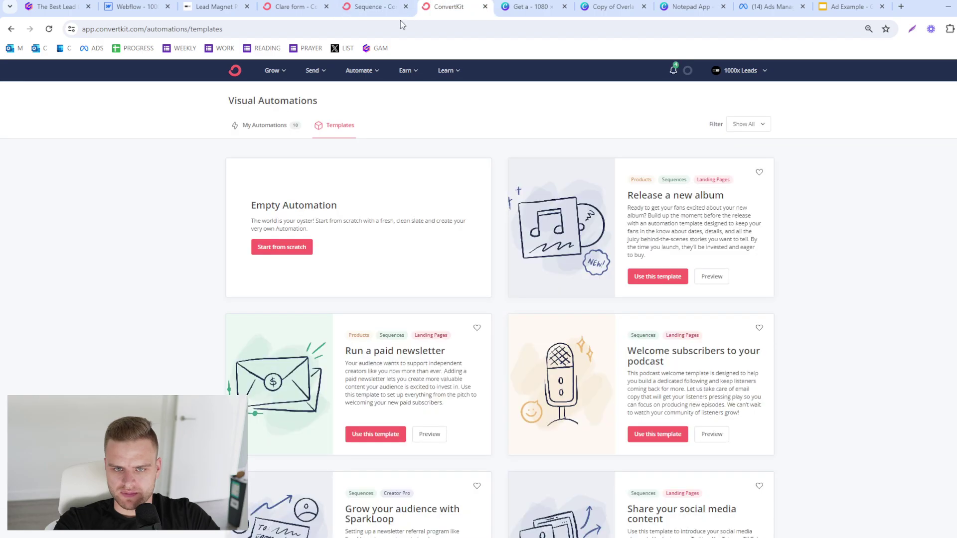
Step: Start an empty automation whose entry event is a subscriber joining the Example Lead Magnet Form
click(279, 249)
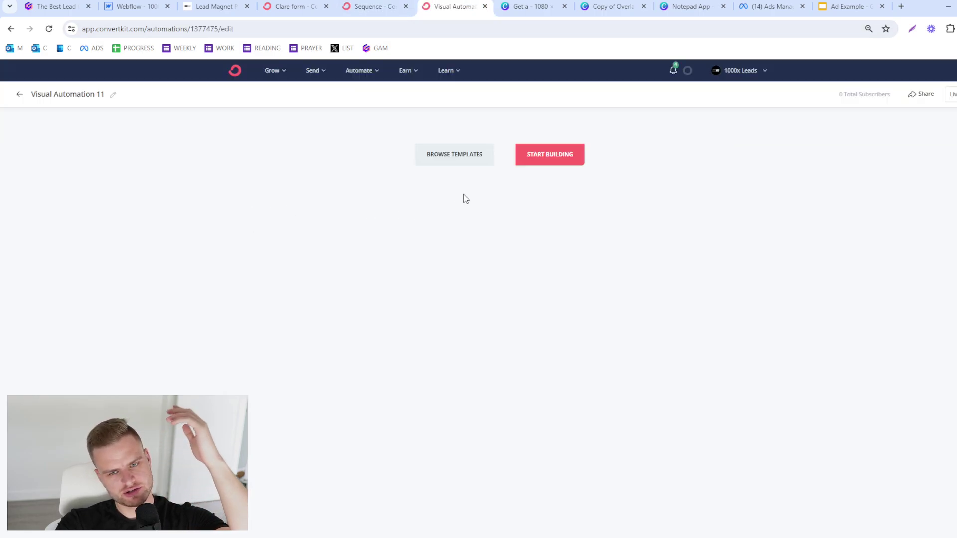
click(554, 156)
click(515, 245)
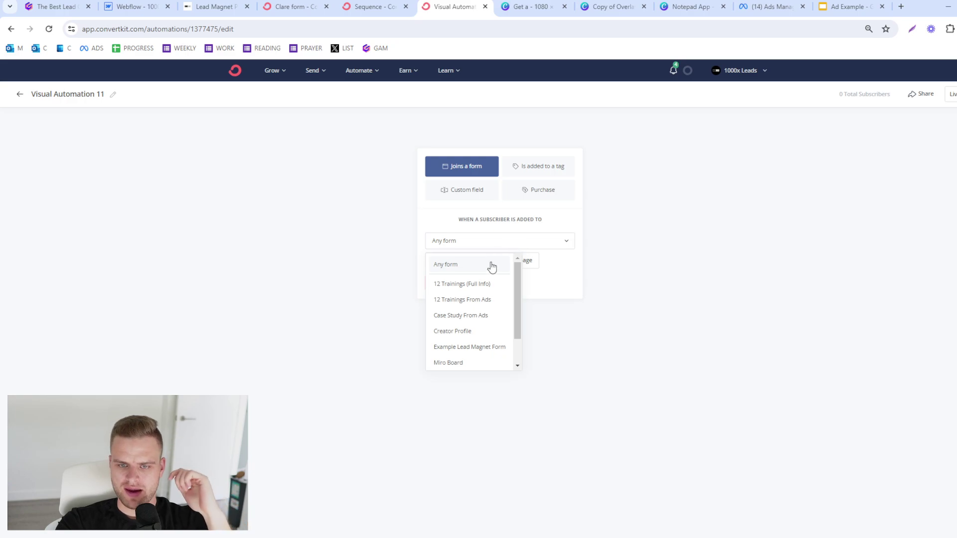
scroll(487, 318, down, 1)
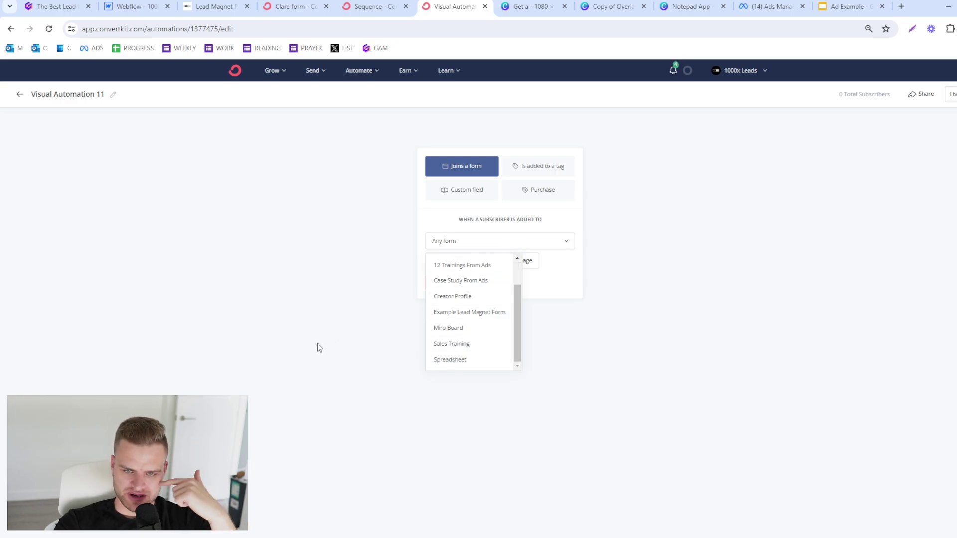
click(485, 314)
click(453, 283)
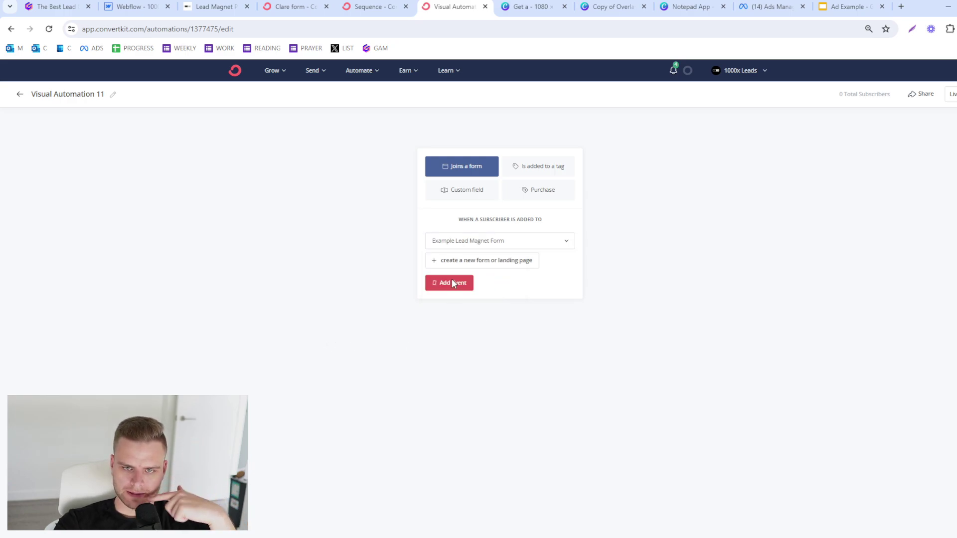
click(499, 234)
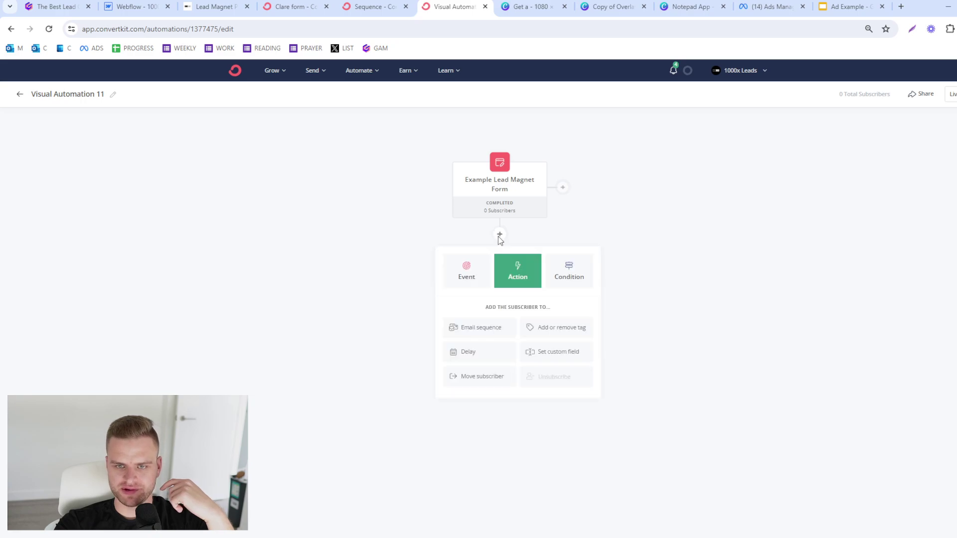
click(481, 327)
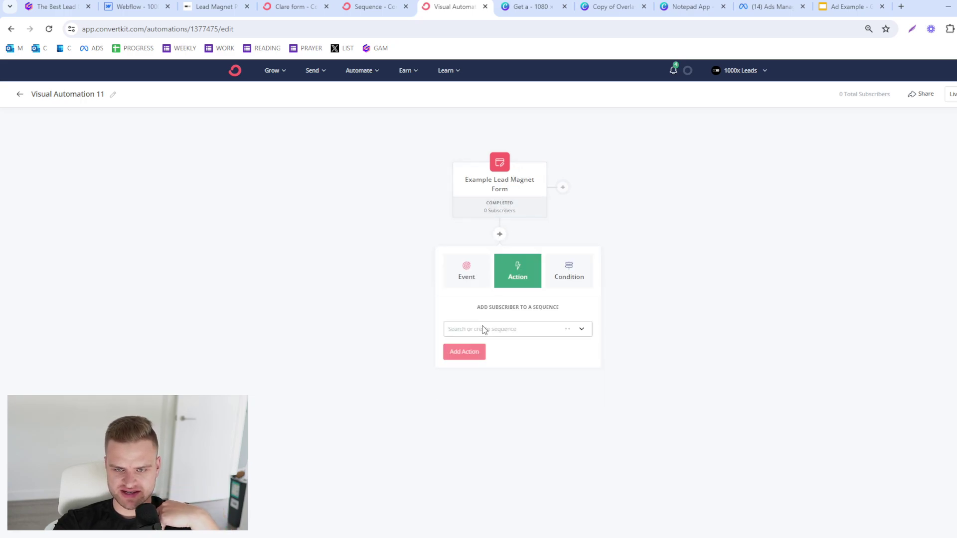
click(486, 330)
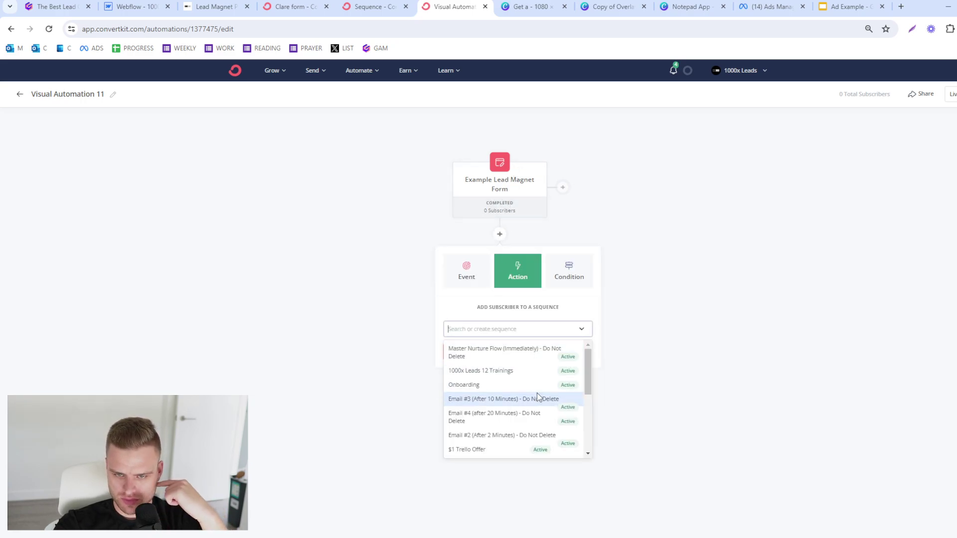
scroll(537, 392, down, 10)
click(517, 448)
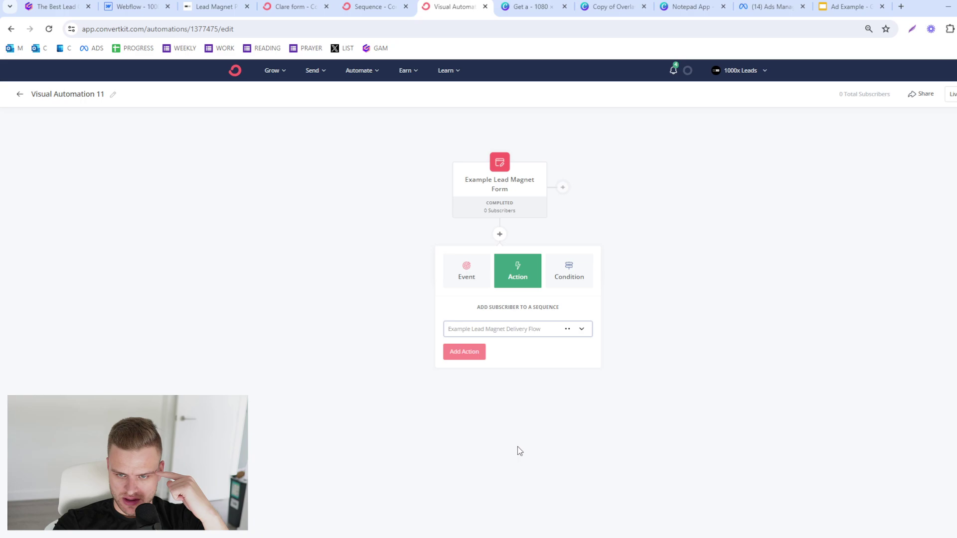
click(544, 429)
Step: Below the form event, add an action that puts subscribers into the Example Lead Magnet Delivery Flow email sequence
click(498, 240)
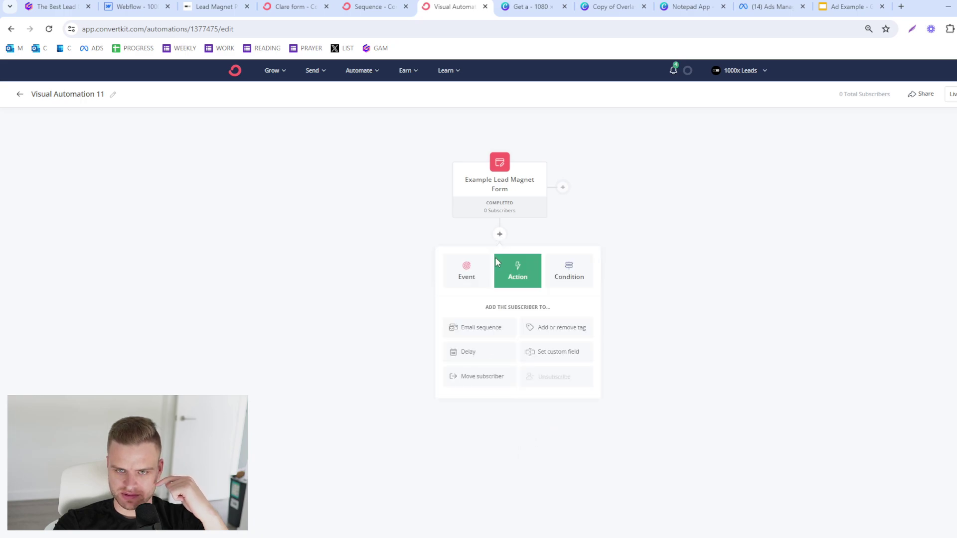
click(495, 334)
click(497, 331)
scroll(493, 398, down, 10)
click(488, 446)
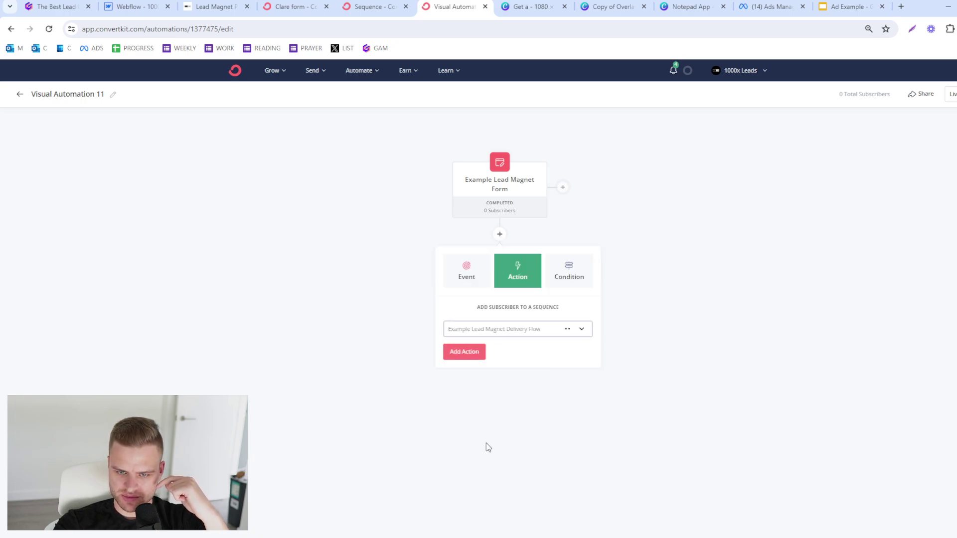
click(476, 355)
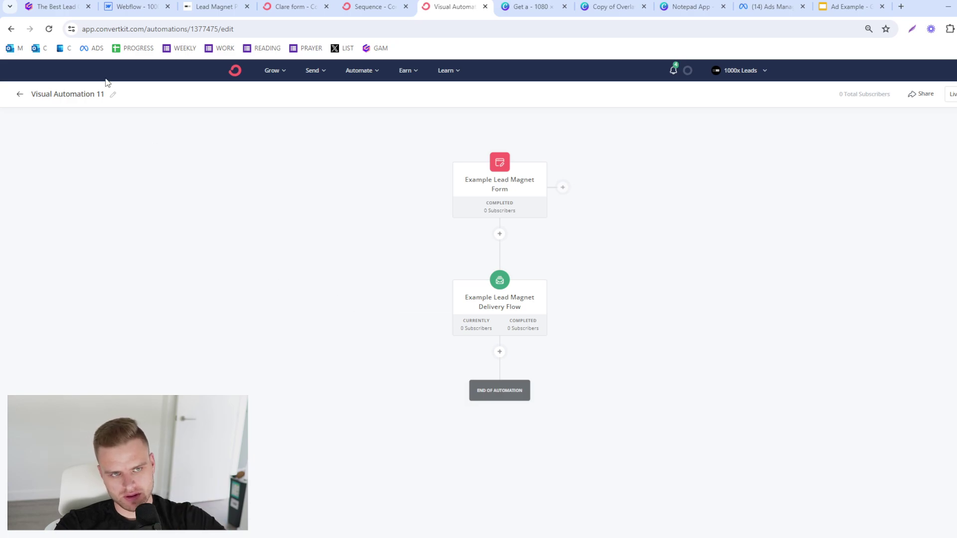
Step: Rename the automation as "Example Visual Automation" and turn it on
click(91, 89)
text(E)
key(ctrl+a)
key(BackSpace)
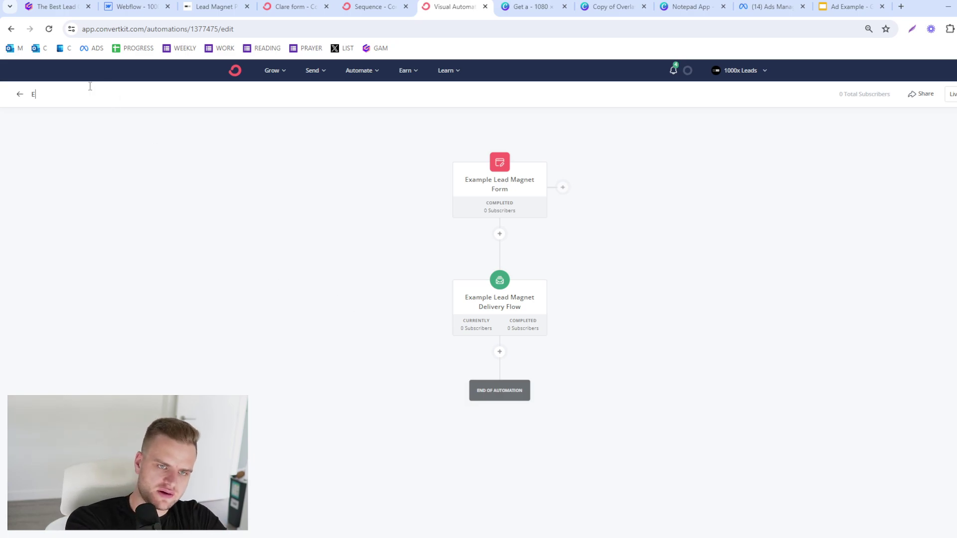
text(Example Visual Automation)
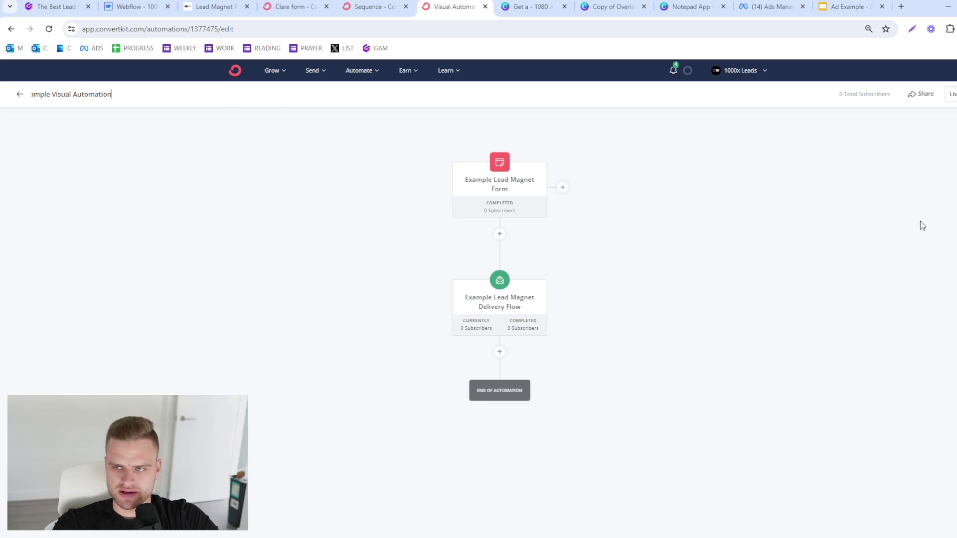
click(893, 254)
click(947, 94)
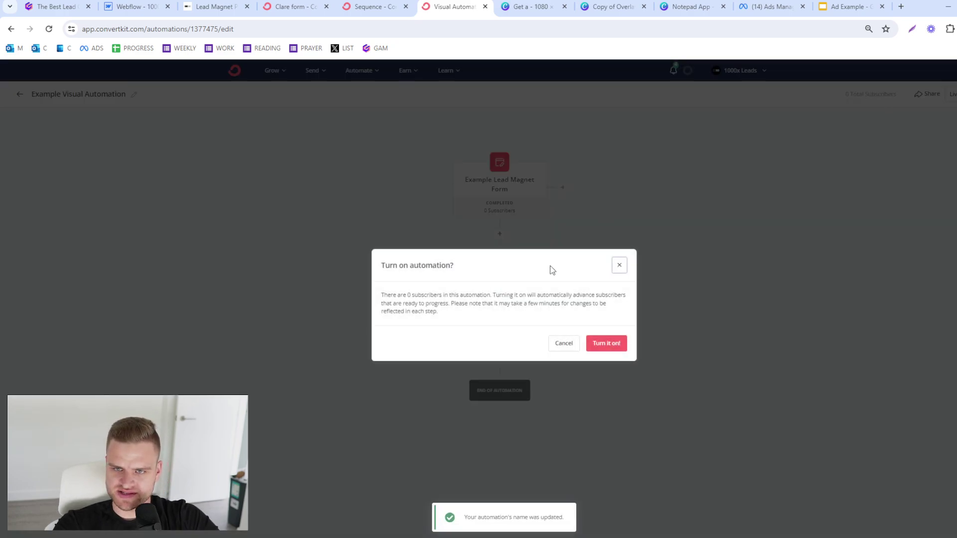
click(603, 344)
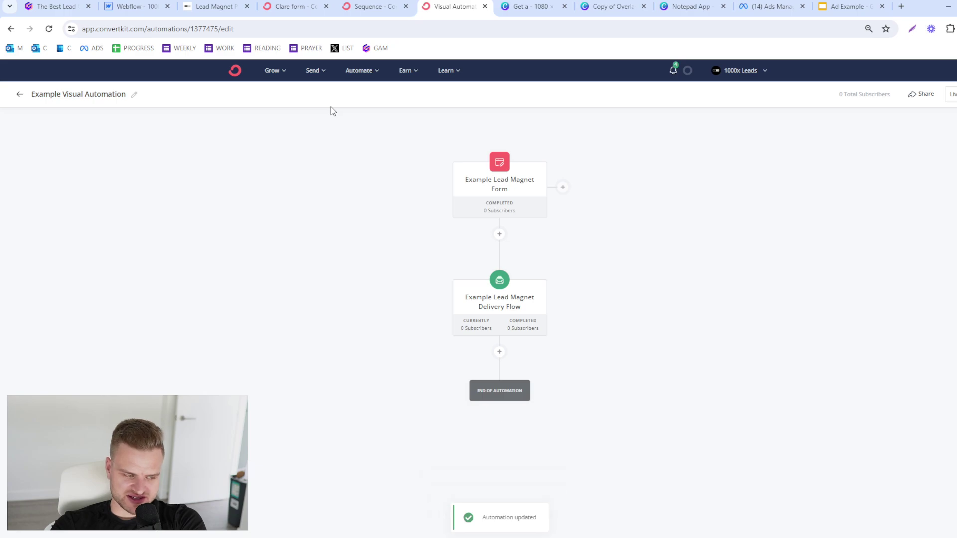
Step: In the Example Lead Magnet Form, change the Subscribe button's text to "Give Me My Masterclass" and save the form
click(374, 6)
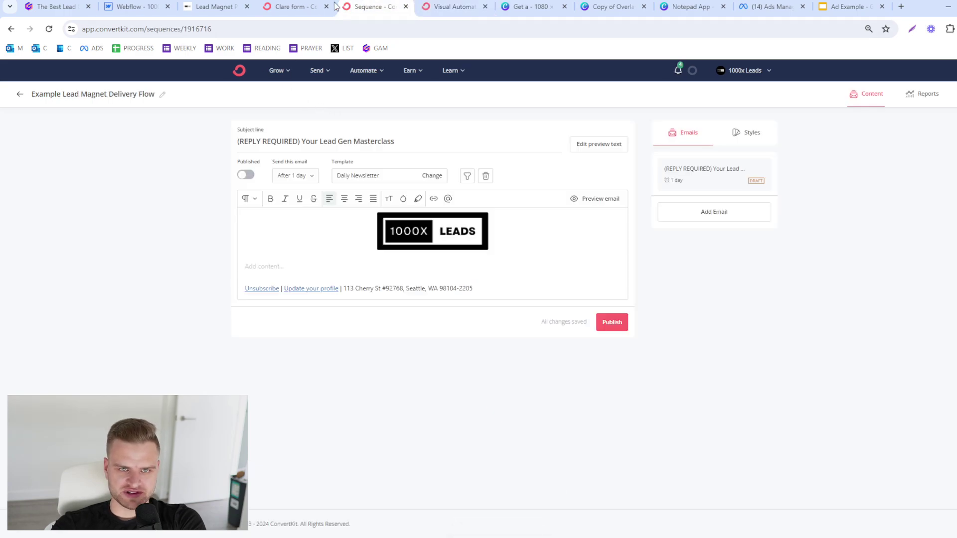
click(294, 6)
click(294, 265)
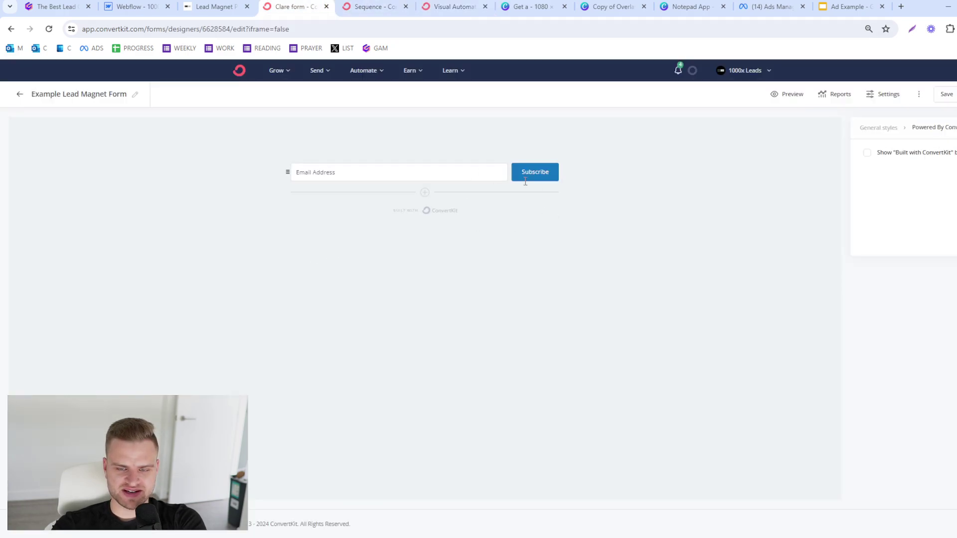
click(374, 6)
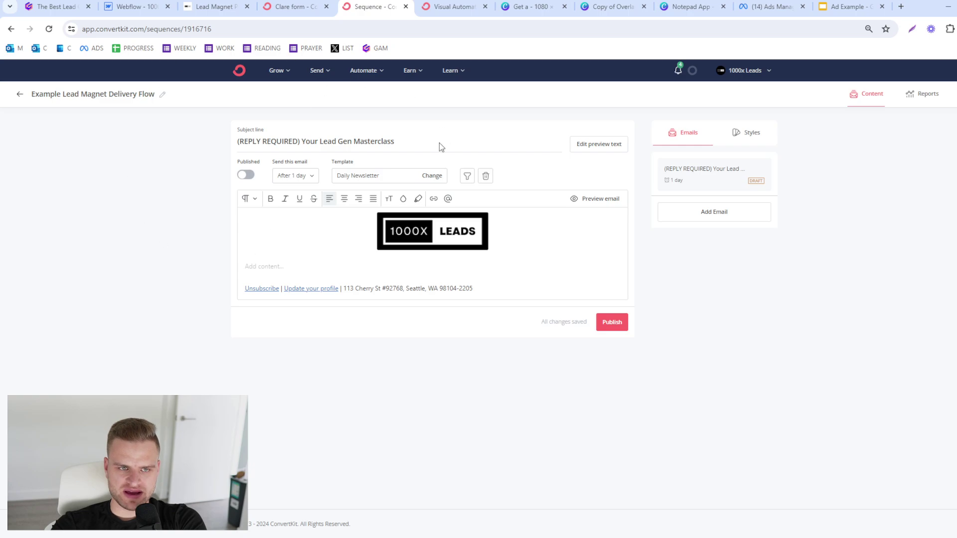
key(ctrl+shift+Tab)
click(524, 177)
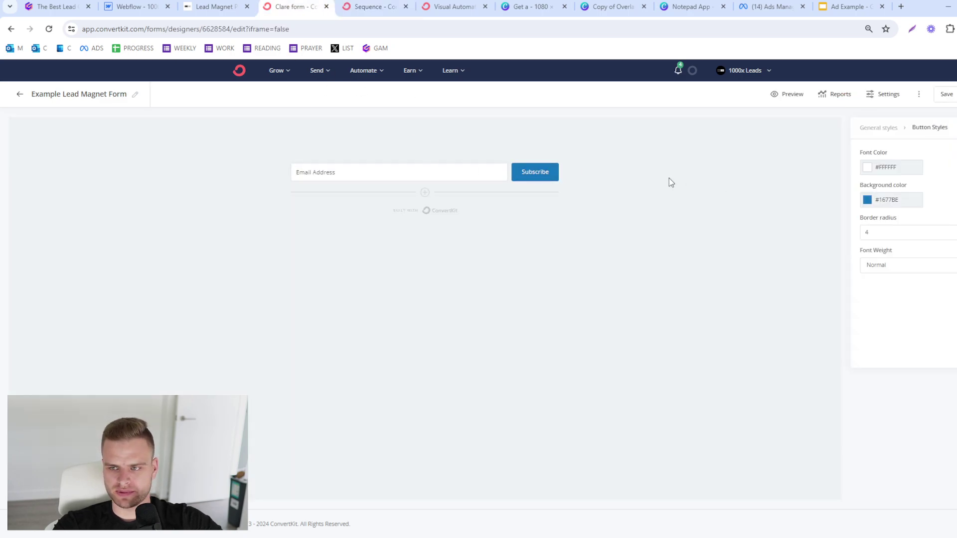
key(ctrl+a)
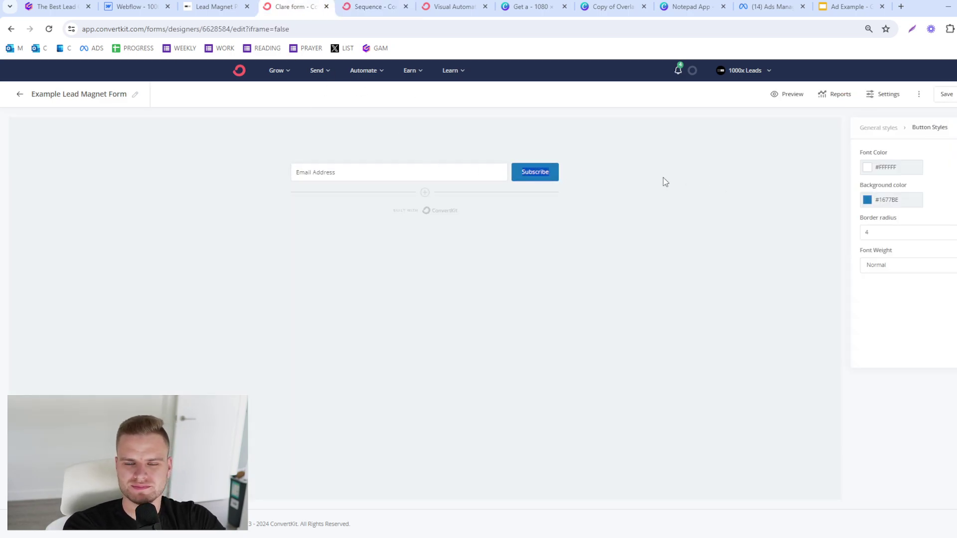
text(Give Me My)
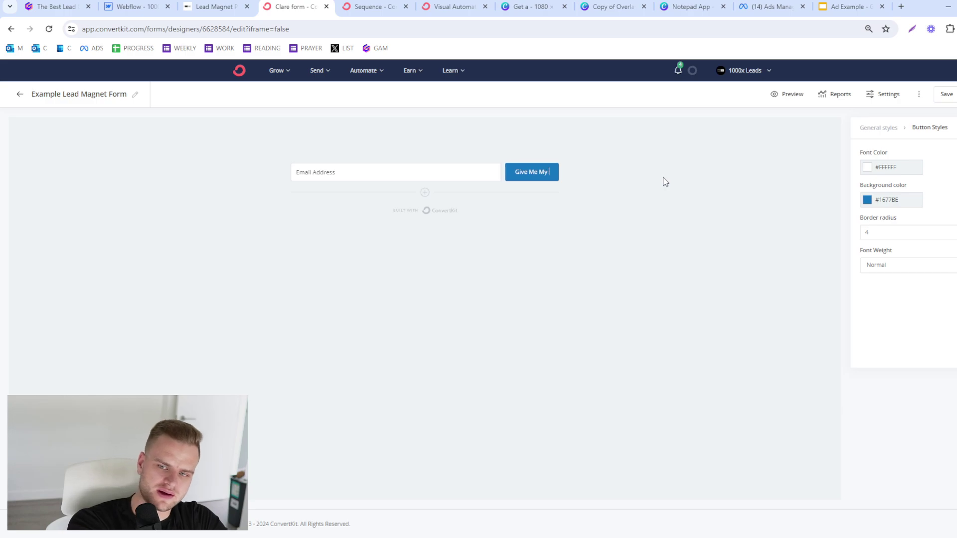
text( Masterc)
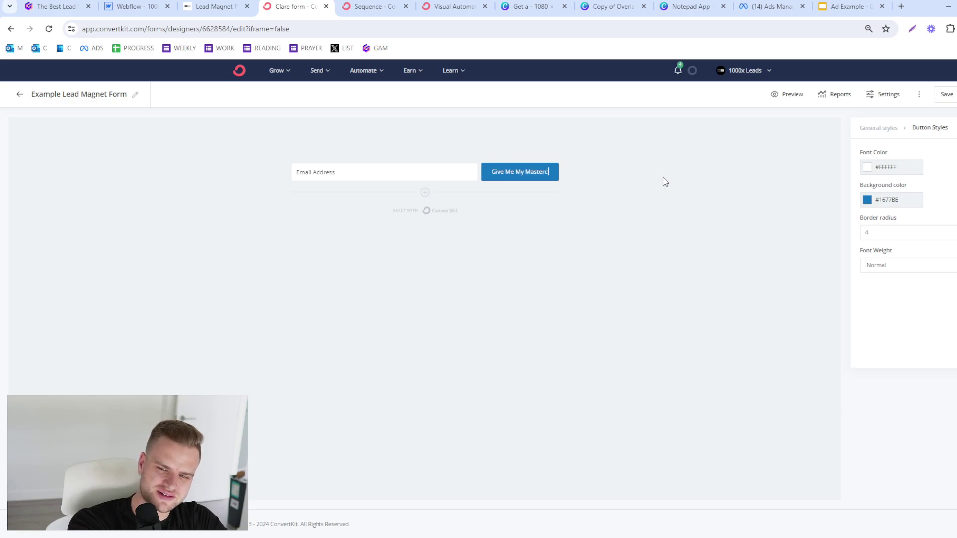
text(lass)
key(ctrl+a)
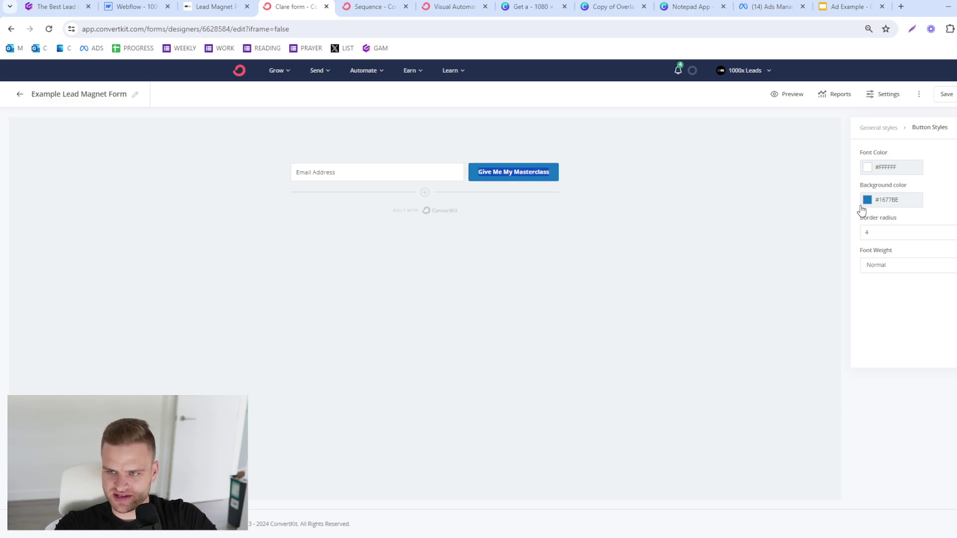
click(946, 94)
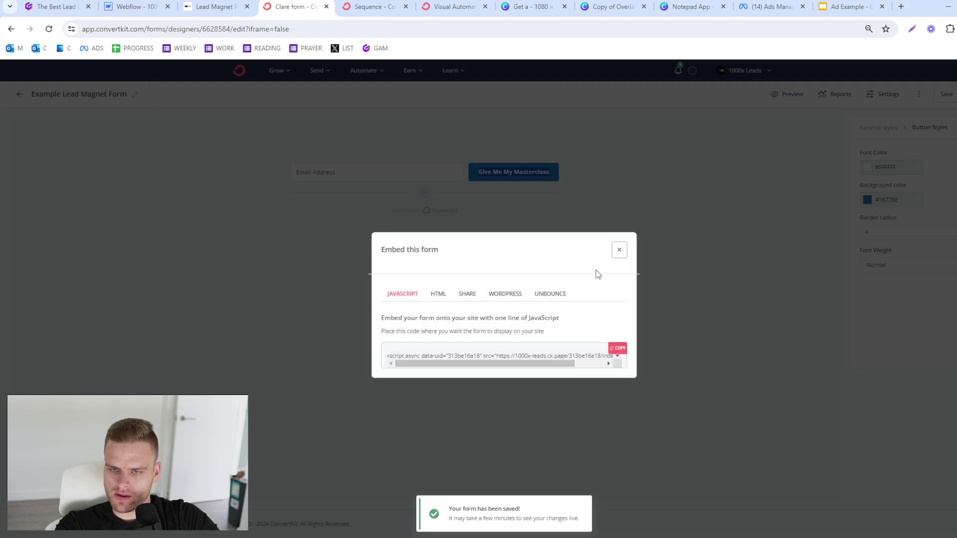
click(619, 249)
Step: Return to the Example Lead Magnet Delivery Flow sequence and place the cursor in the empty email body
click(371, 7)
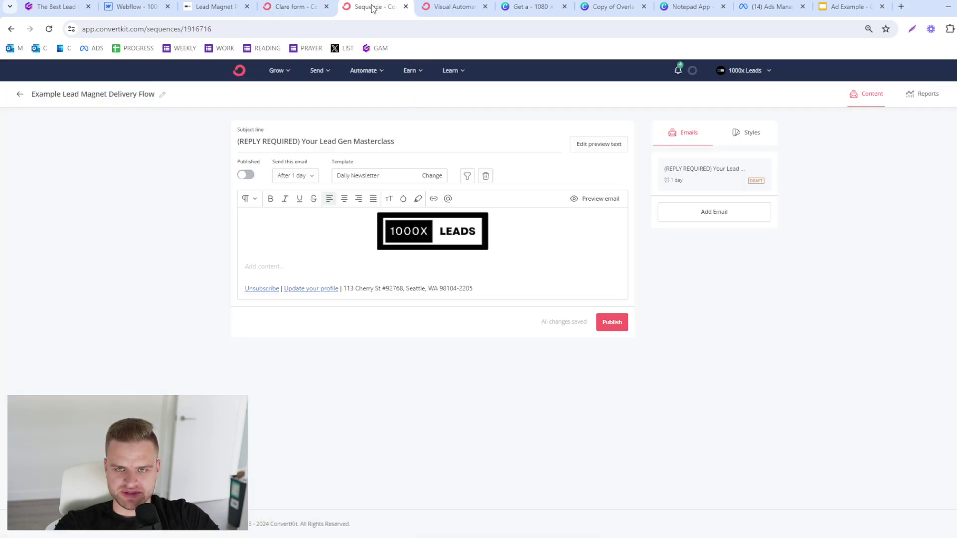
click(449, 7)
click(377, 4)
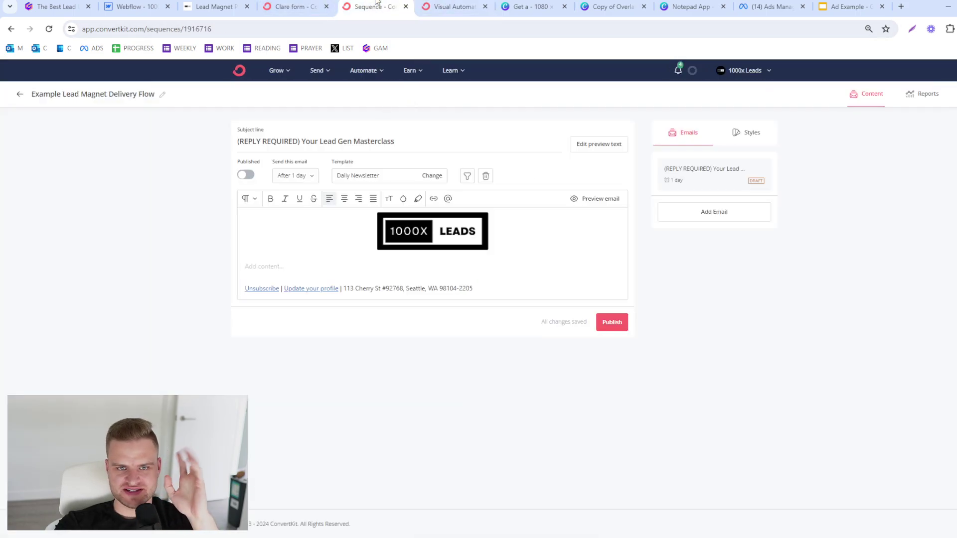
click(250, 268)
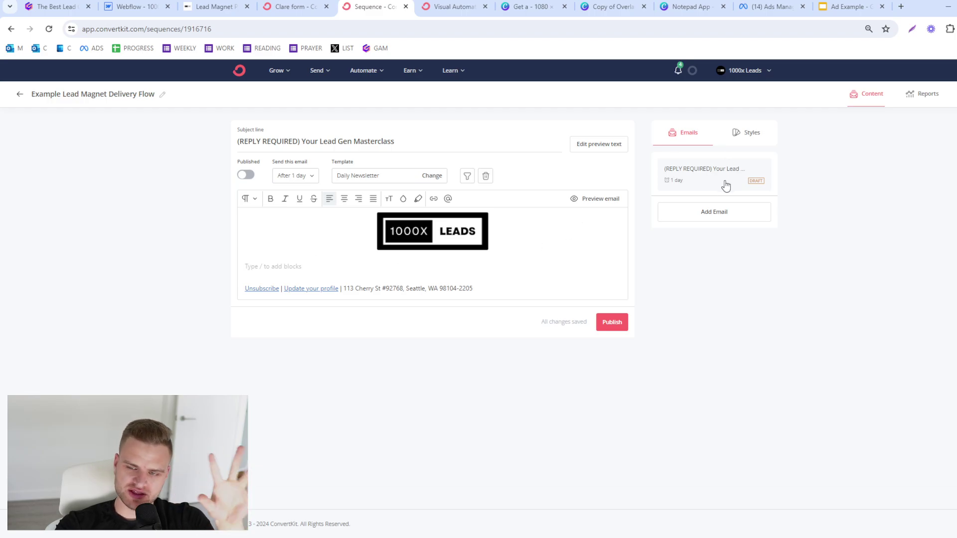
Step: Add two extra emails to the sequence and delete both of them again
click(734, 218)
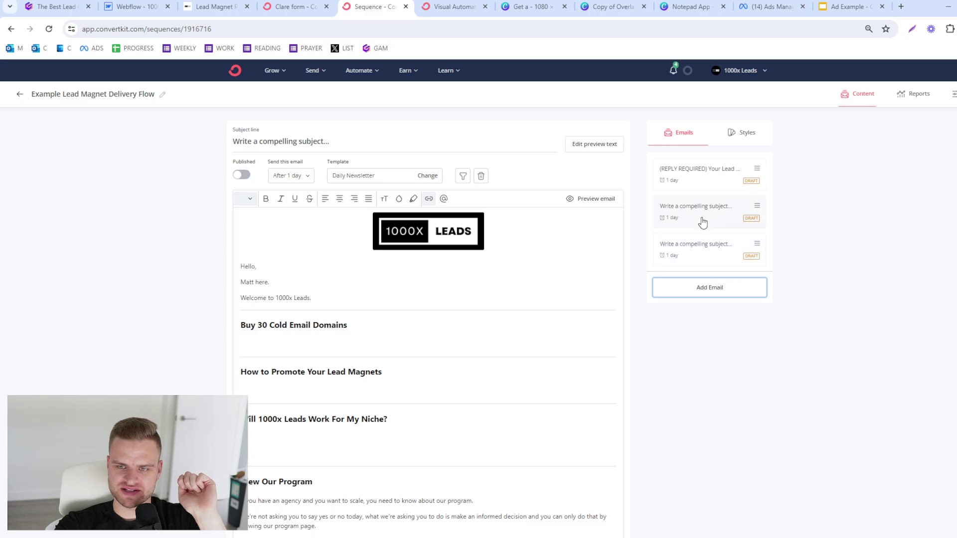
click(481, 176)
click(491, 321)
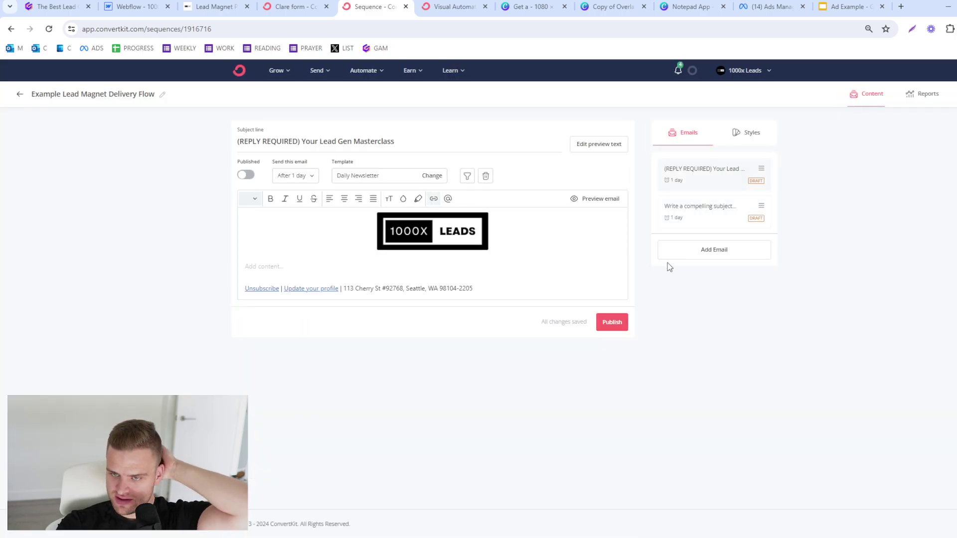
click(482, 175)
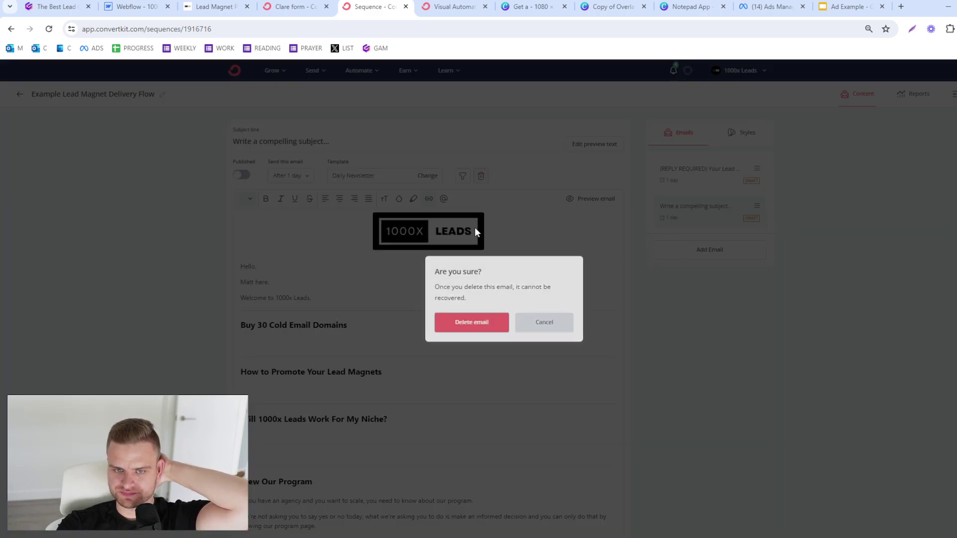
click(475, 323)
Step: Start the email body with "Hey there," and a line introducing the sender by first name with 1000x Leads
click(300, 268)
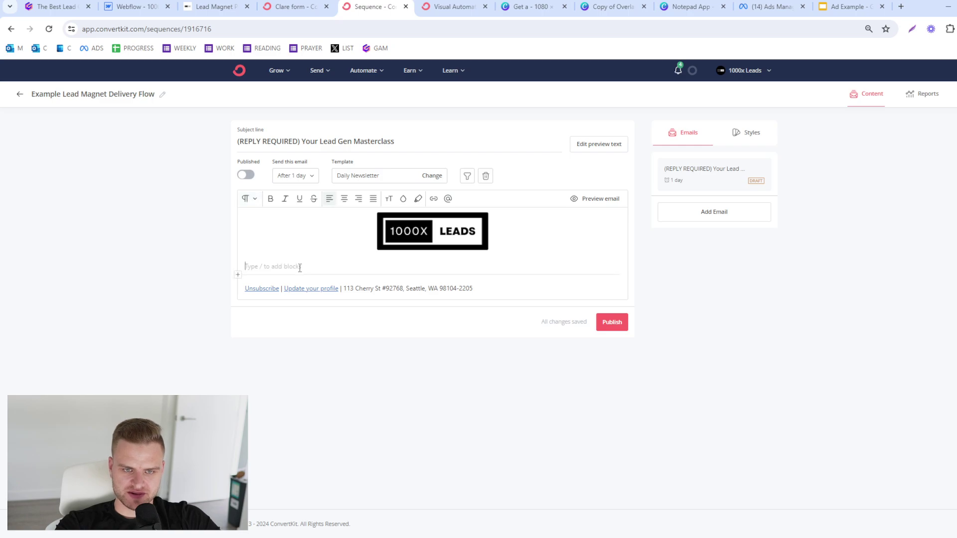
text(Hey there,)
key(Return)
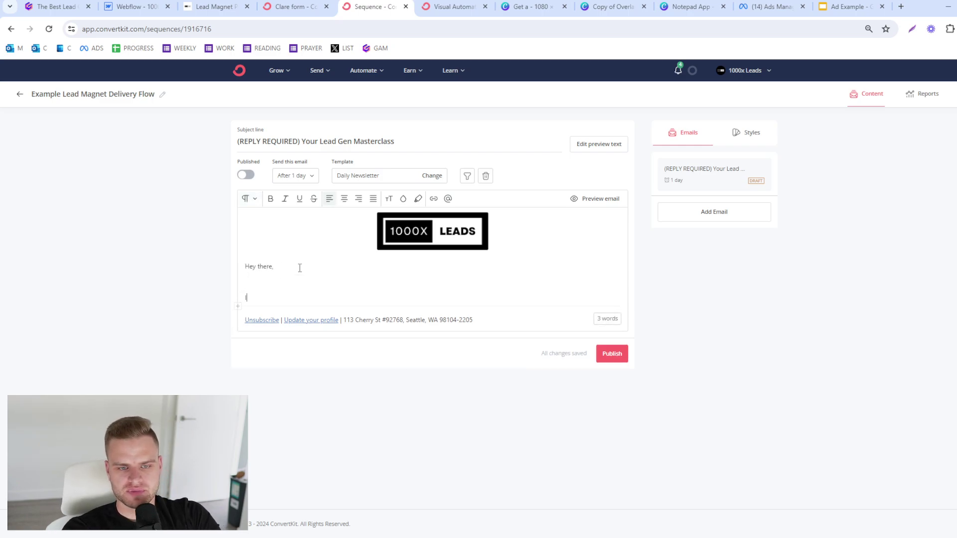
text(It is Matt with)
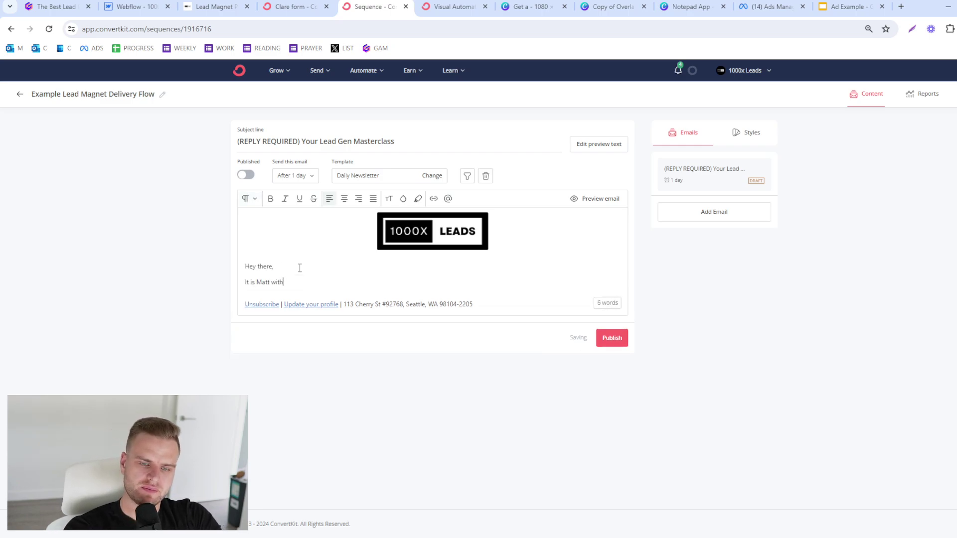
text( 1000x Leads.)
key(Return)
Step: Add the line "I am emailing you to deliver you Lead Generation Masterclass." below the introduction
text(I am)
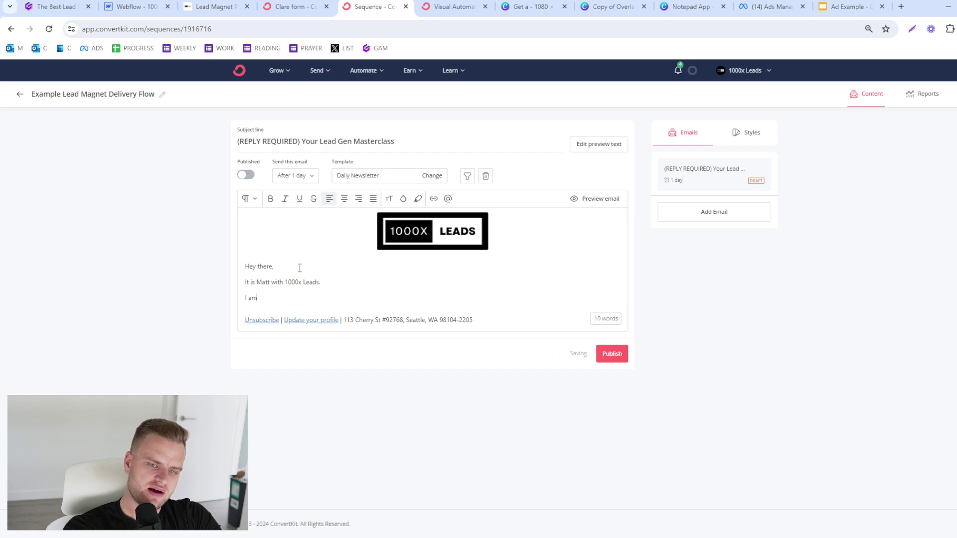
text( emailing you to deliver you )
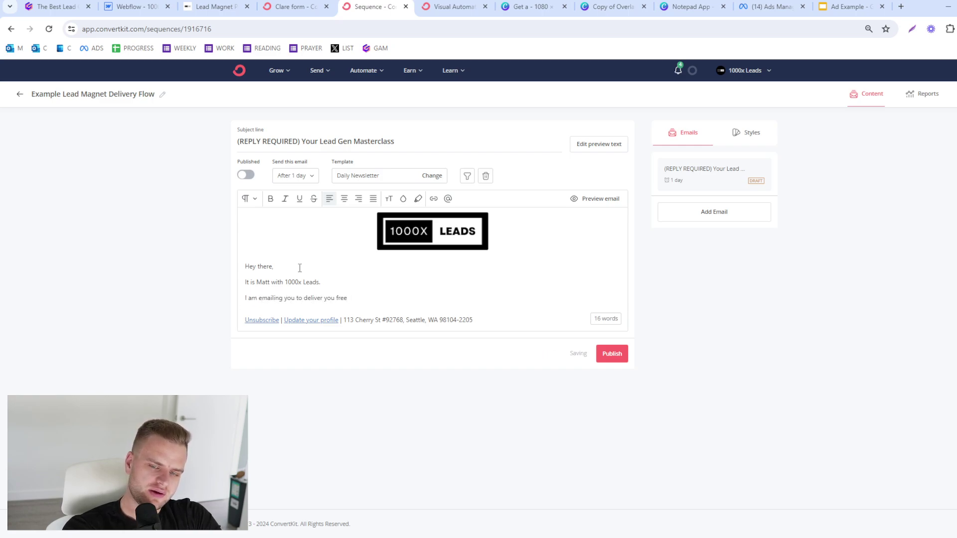
text(Lead Generatio)
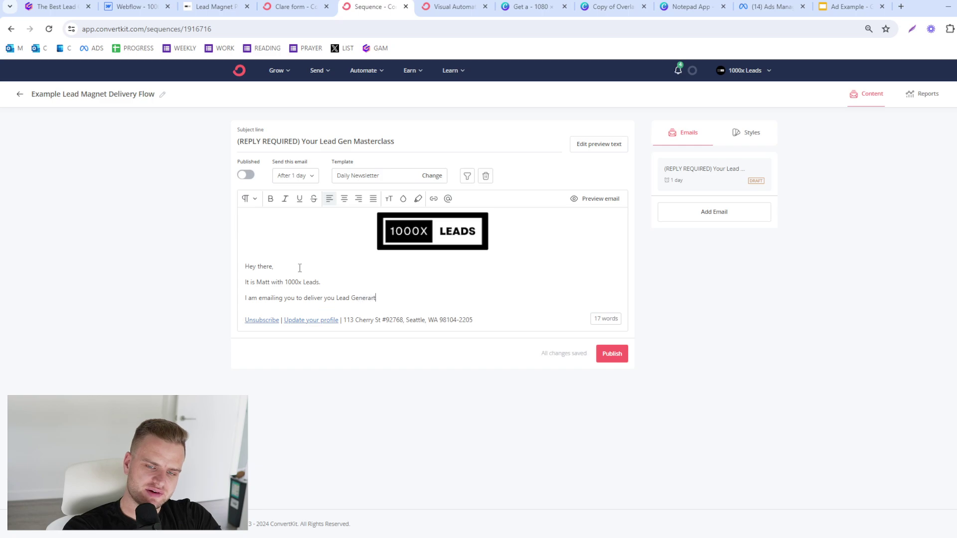
key(BackSpace)
key(BackSpace)
key(BackSpace)
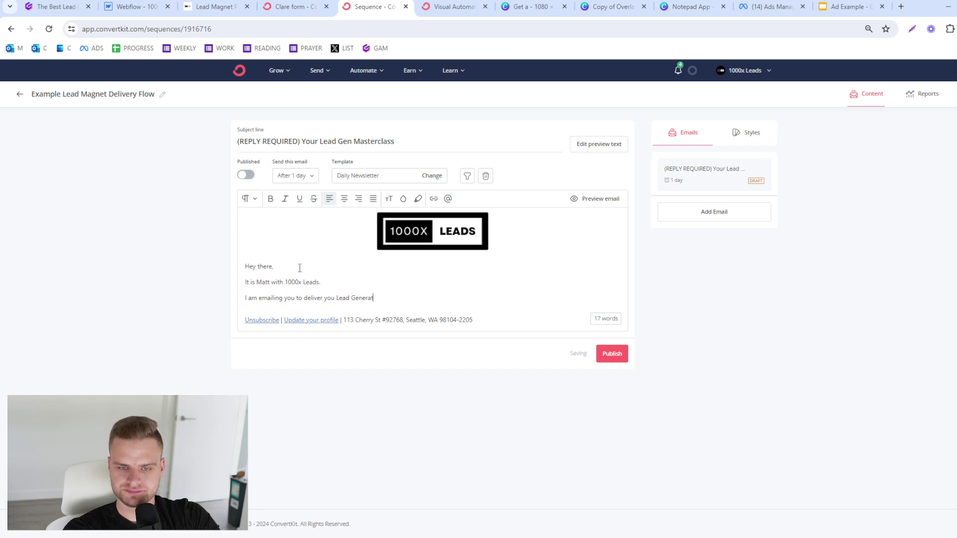
text(tion Masterclass.)
key(Return)
Step: Add the line "This is the best Lead Generation training anywhere on the internet." to the email
text(T)
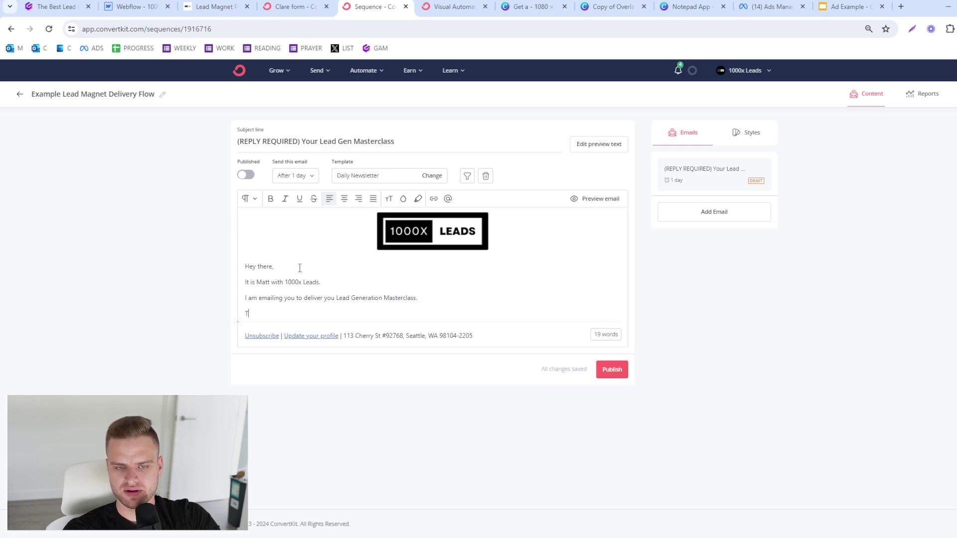
text(his is the best Lead Gen)
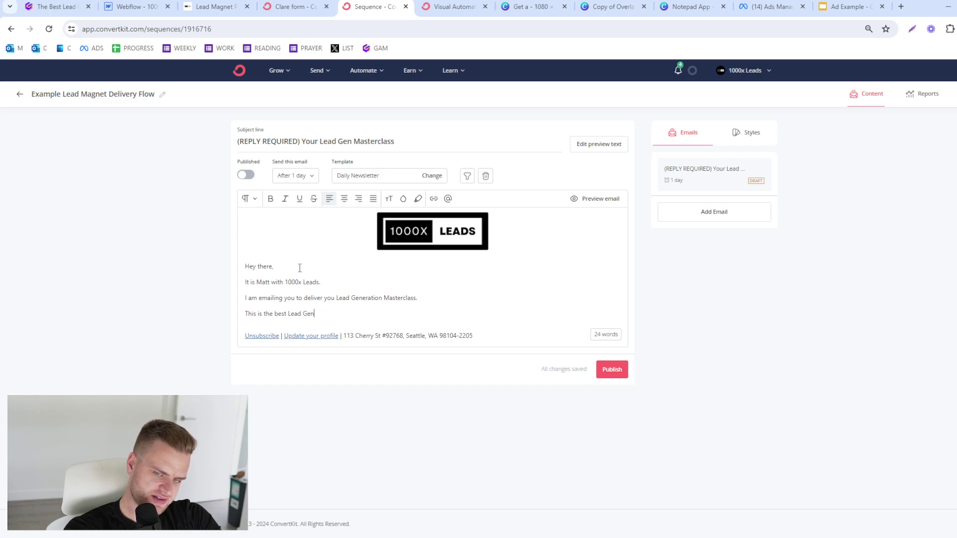
text(eration training anywhere on the inter)
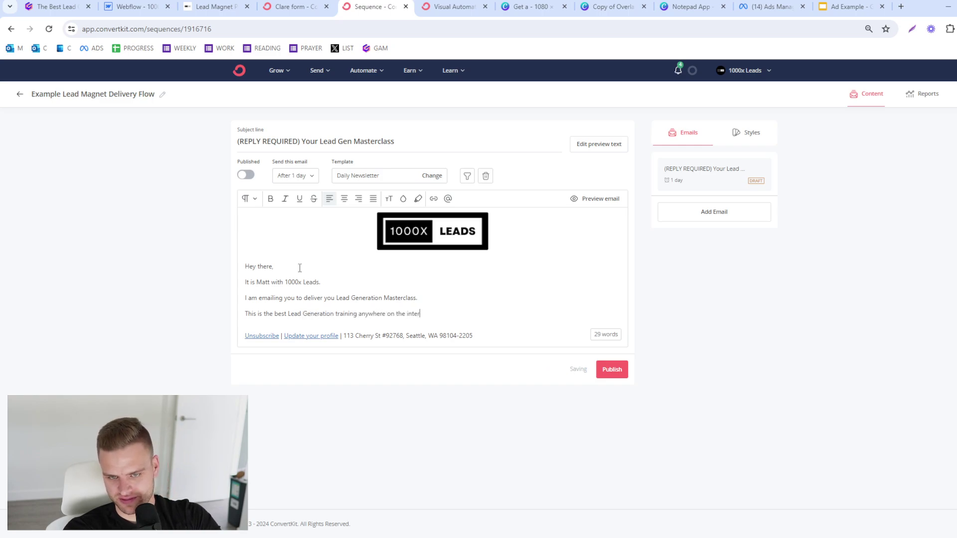
text(net.)
key(Return)
Step: Add the line "Here is the link:" to the email and leave blank lines below it
text(Here)
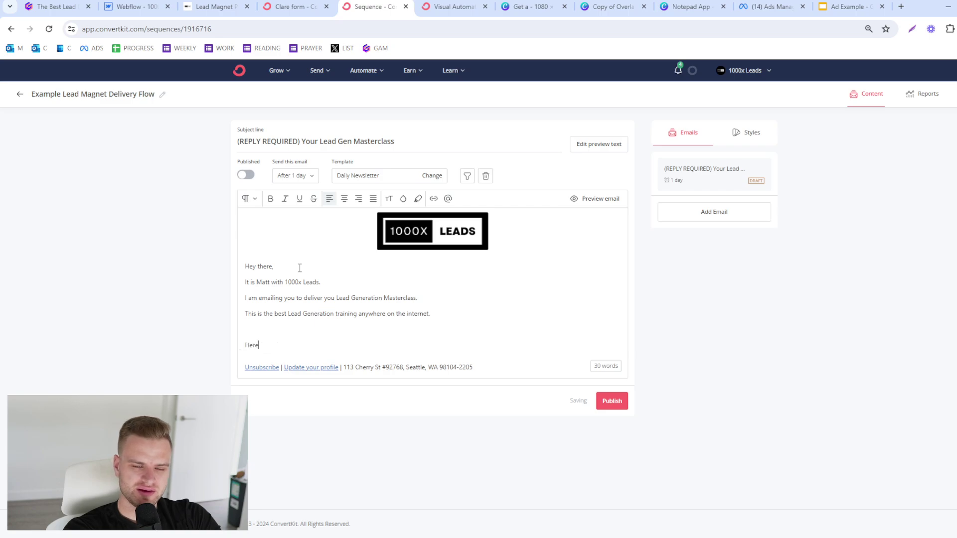
text( is the link you)
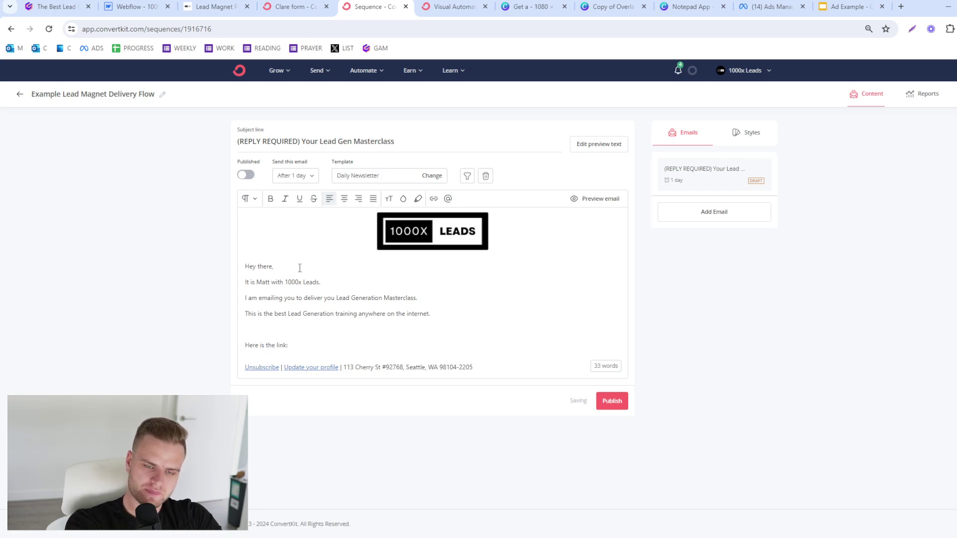
key(Return)
key(Return)
key(Return)
Step: Add the line "Please reply YES if you received this email. If you don't, I will have to send it again."
text(Please reply YES to notify me that you)
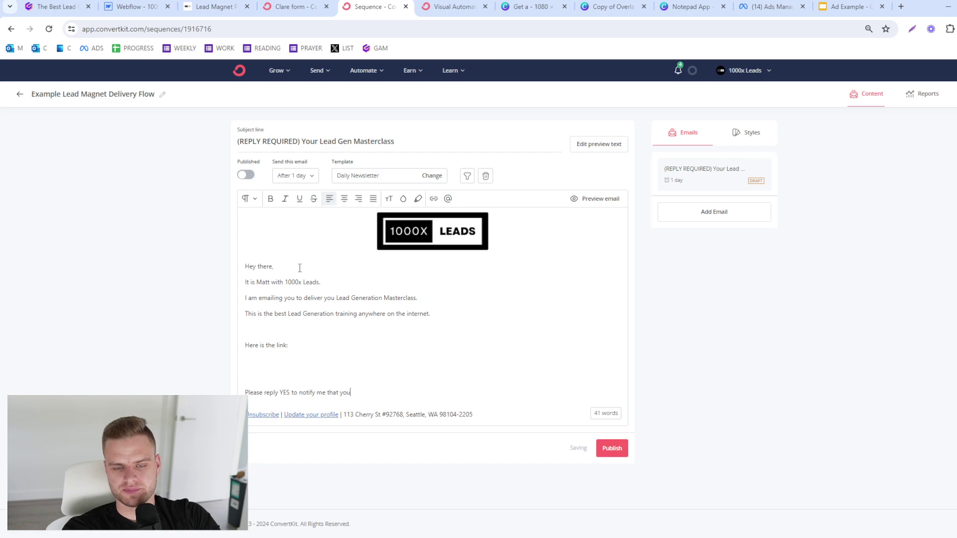
key(BackSpace)
key(BackSpace)
key(BackSpace)
key(BackSpace)
key(BackSpace)
key(BackSpace)
key(BackSpace)
key(BackSpace)
key(BackSpace)
key(BackSpace)
key(BackSpace)
key(BackSpace)
key(BackSpace)
key(BackSpace)
key(BackSpace)
key(BackSpace)
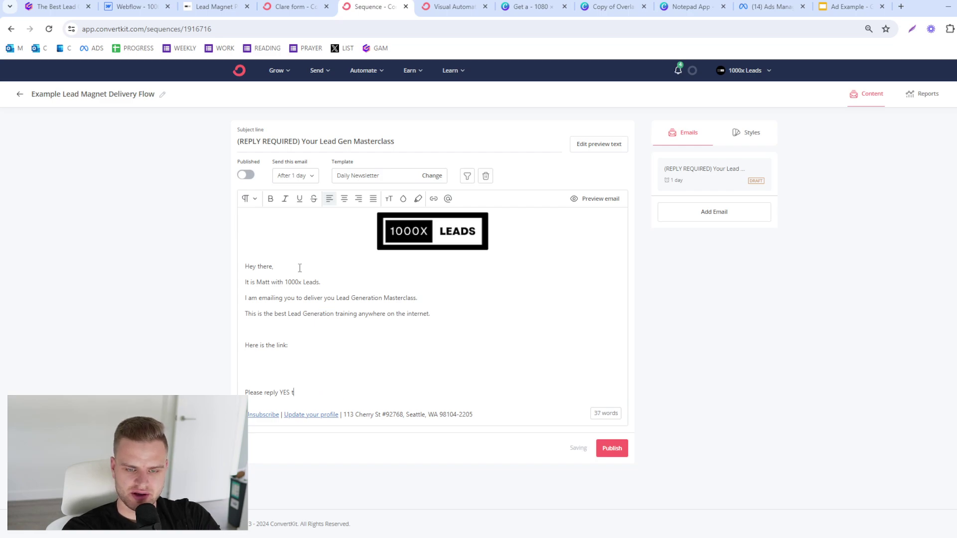
key(BackSpace)
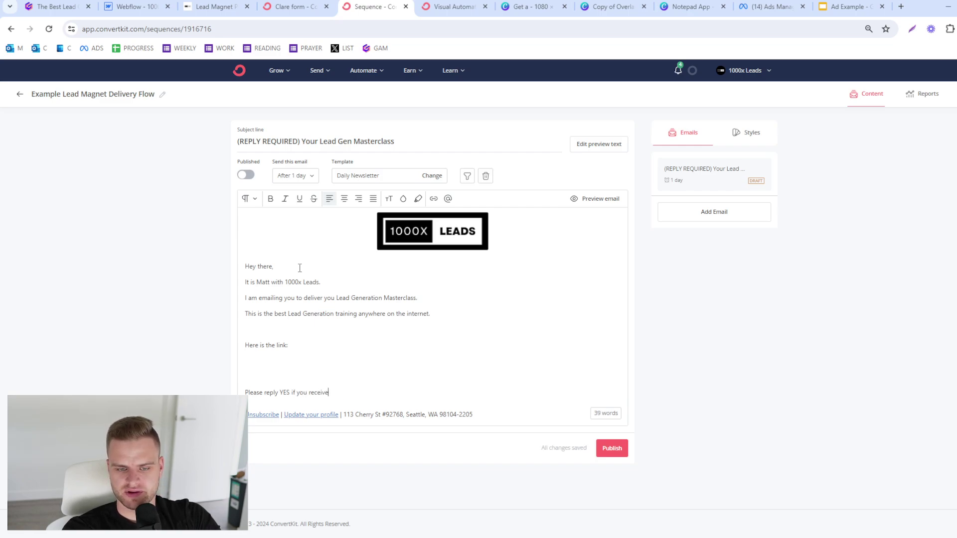
text(eived this )
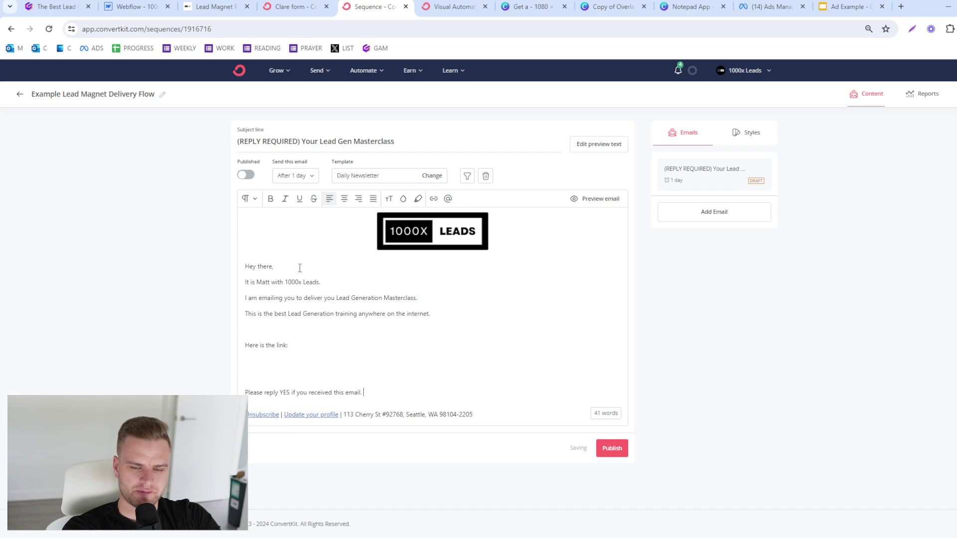
text(email. If you don't, I will have to send it again)
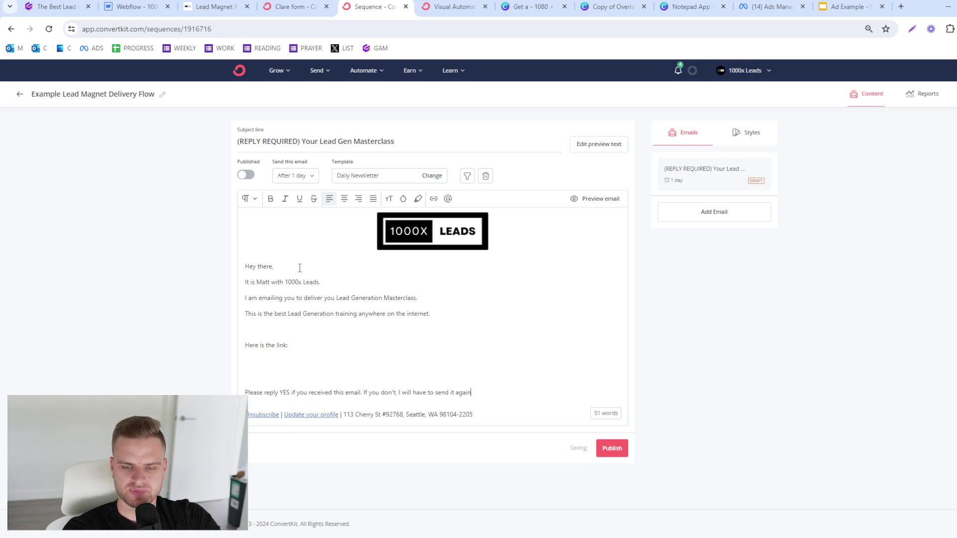
key(Return)
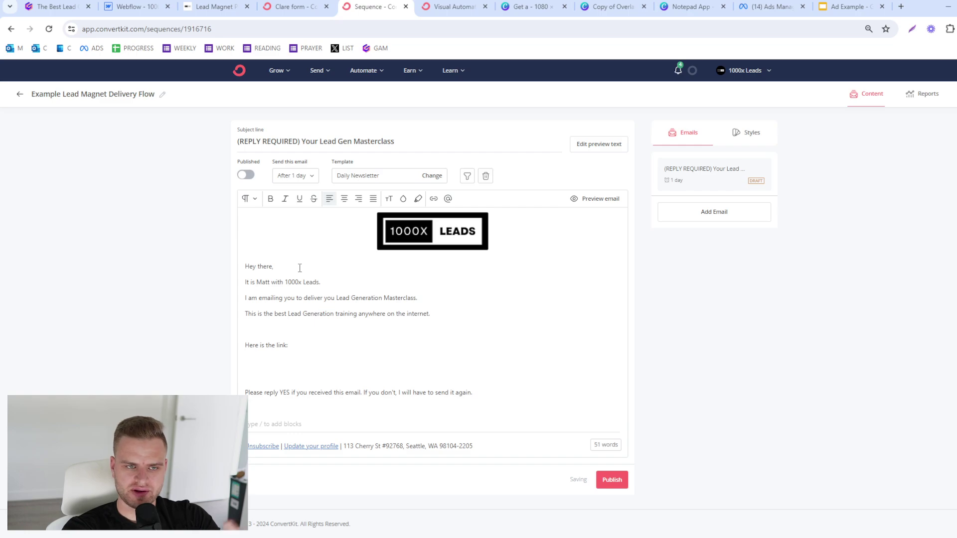
Step: Set the email's send delay to 0 days so it goes out immediately
click(301, 176)
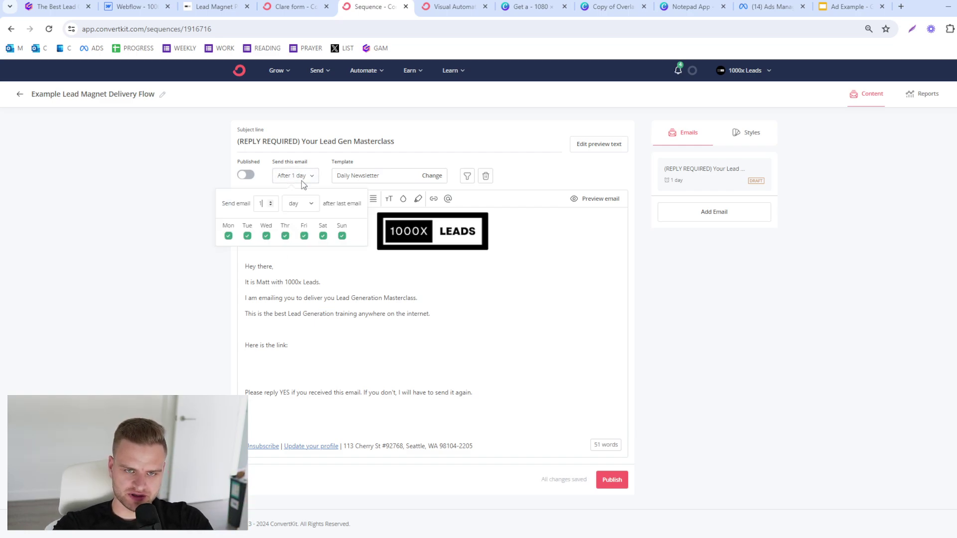
text(0)
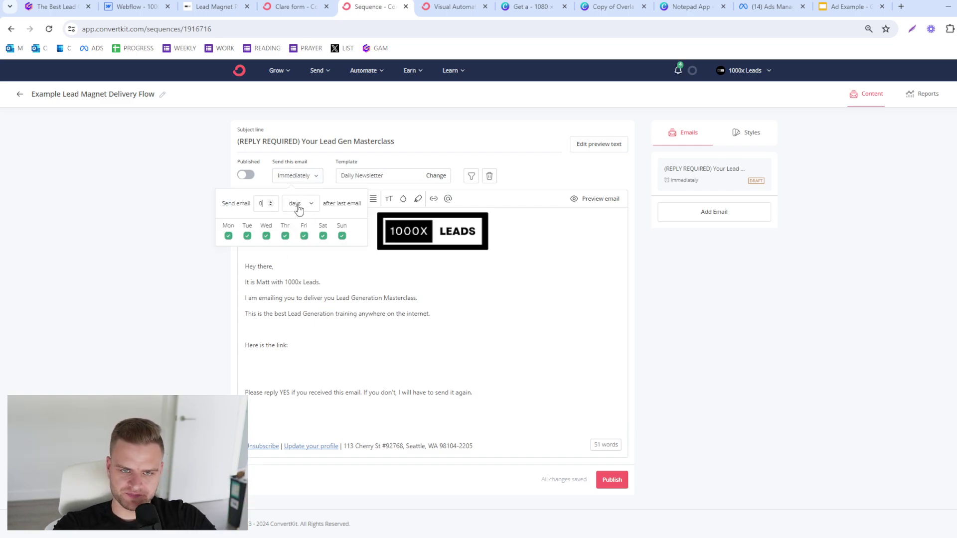
click(111, 187)
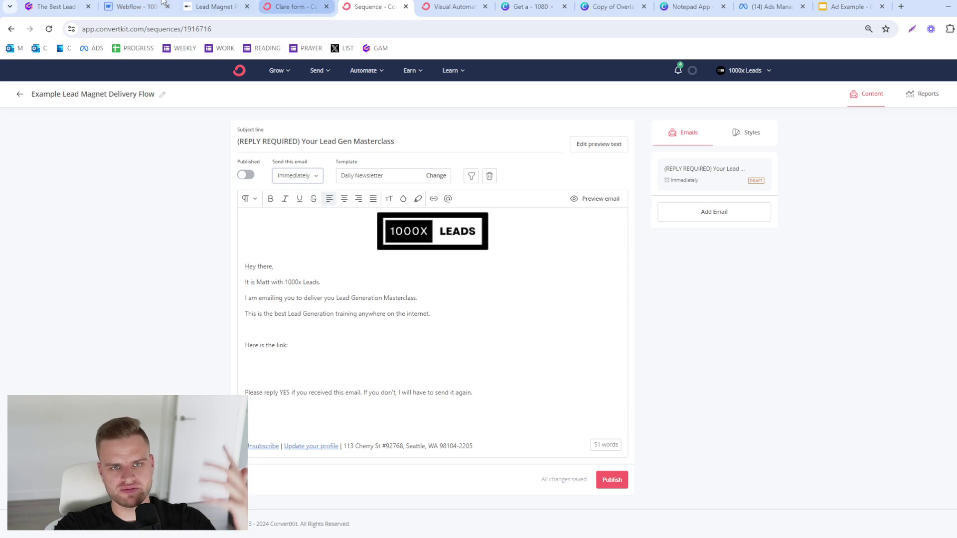
Step: Switch to the Gamma document The Best Lead Generation Training on The Internet and copy its public view link
click(60, 7)
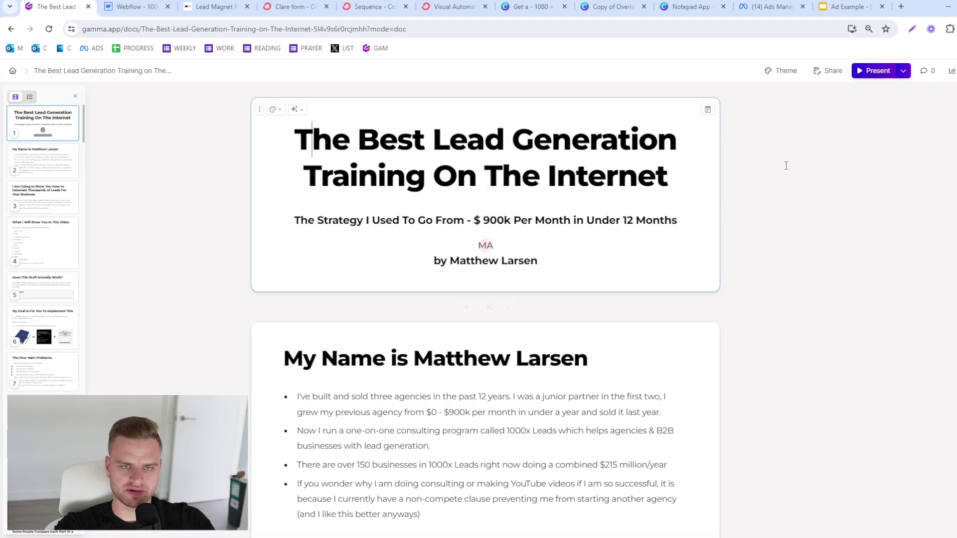
click(830, 71)
click(423, 167)
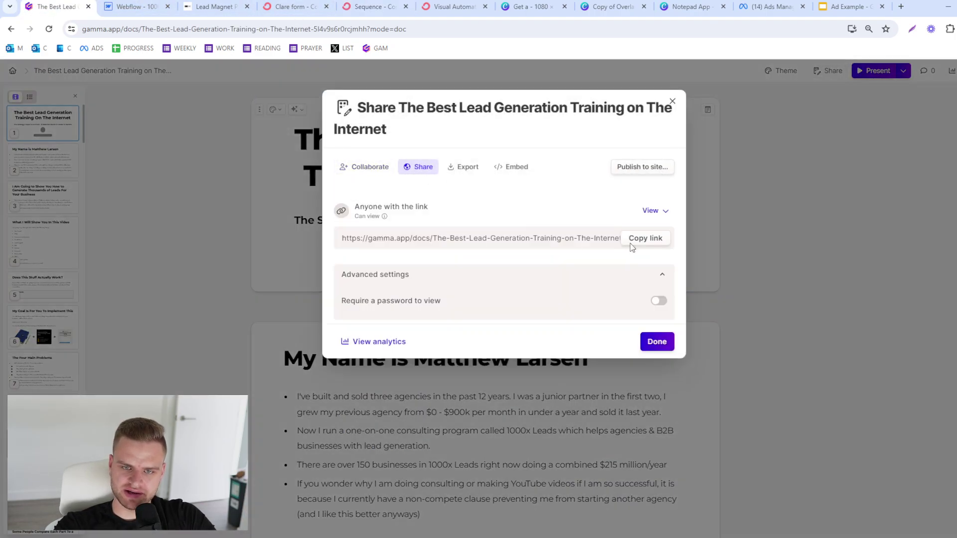
click(646, 238)
Step: Return to the ConvertKit sequence email and paste the Gamma document URL after "Here is the link:"
click(132, 6)
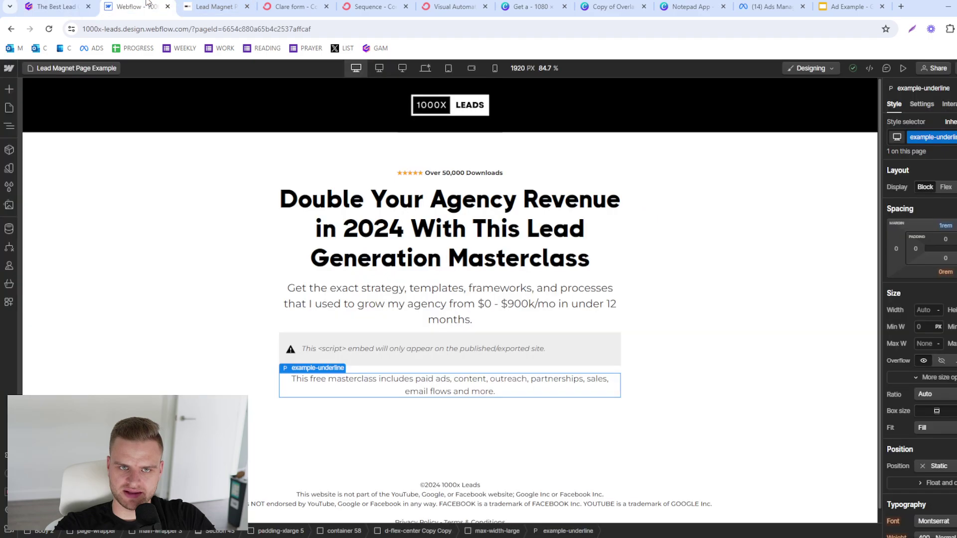
click(294, 6)
click(372, 7)
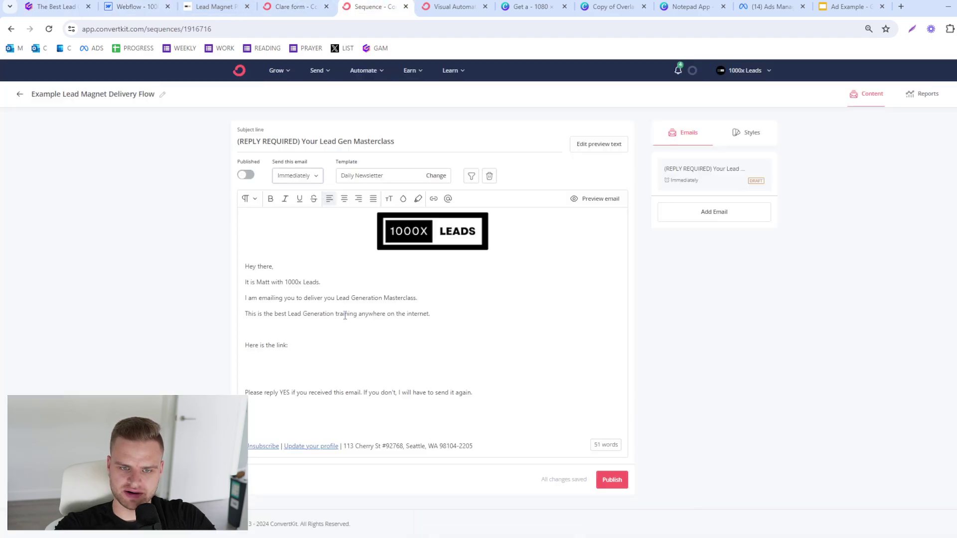
click(339, 354)
click(355, 347)
key(ctrl+v)
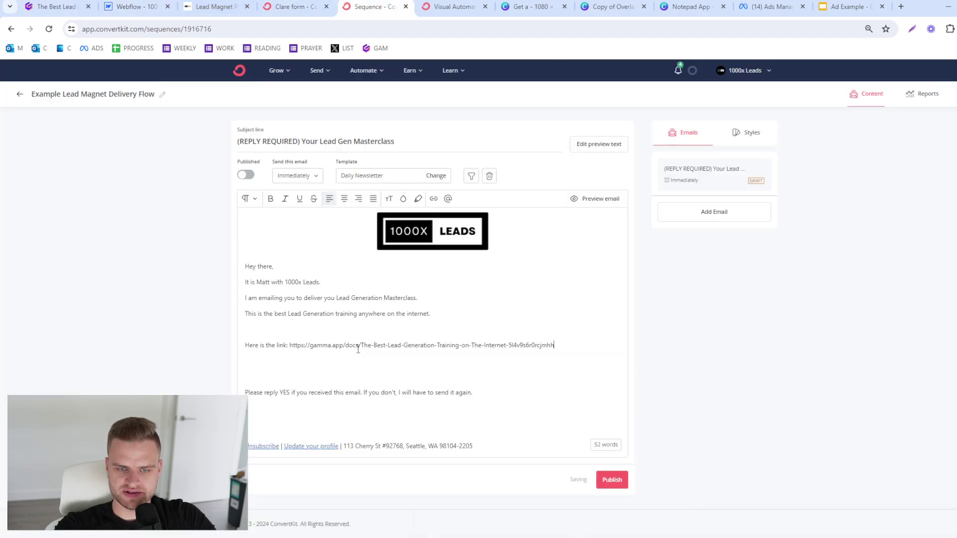
Step: Turn the pasted Gamma URL into a clickable hyperlink
drag(585, 352, 290, 346)
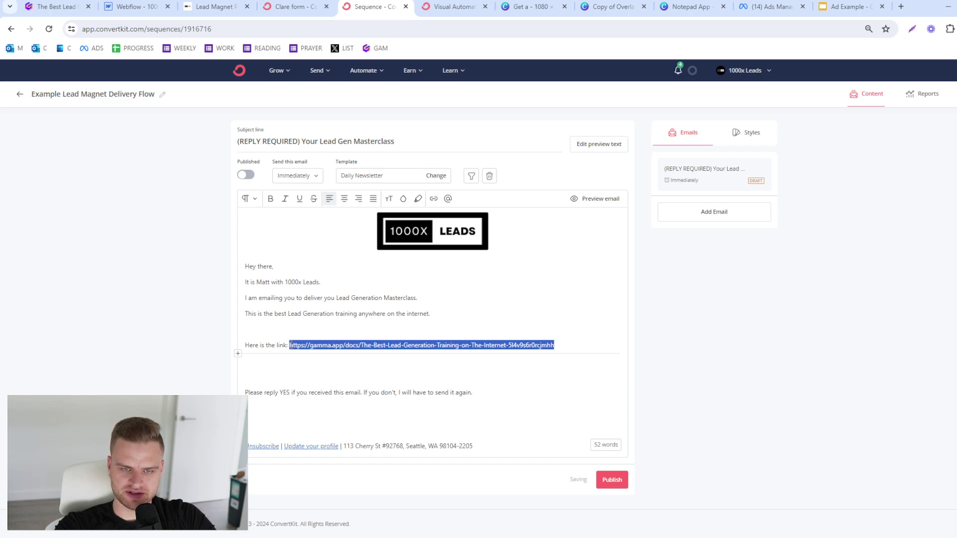
click(432, 198)
click(539, 222)
Step: Make the "Please reply YES" line bold and remove one blank line above it
click(352, 374)
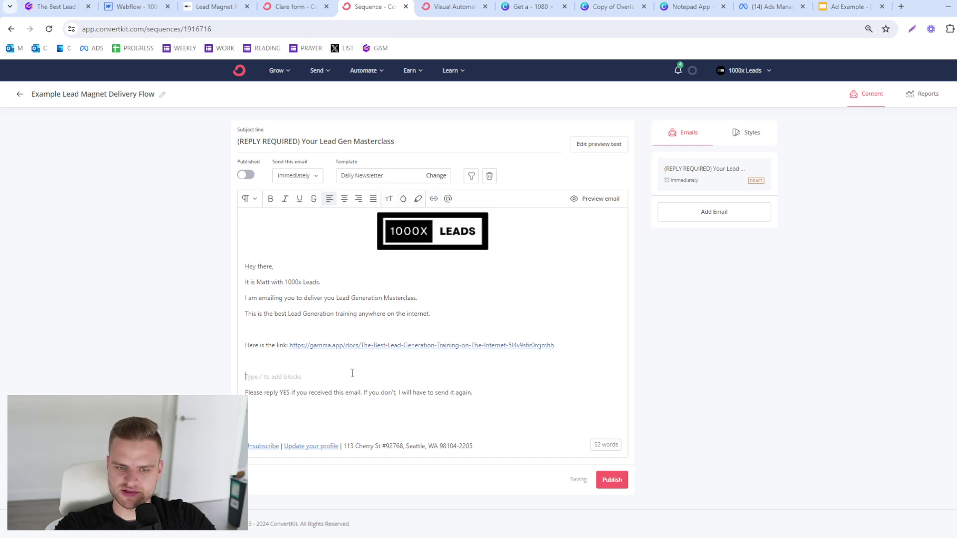
drag(491, 392, 244, 392)
key(ctrl+b)
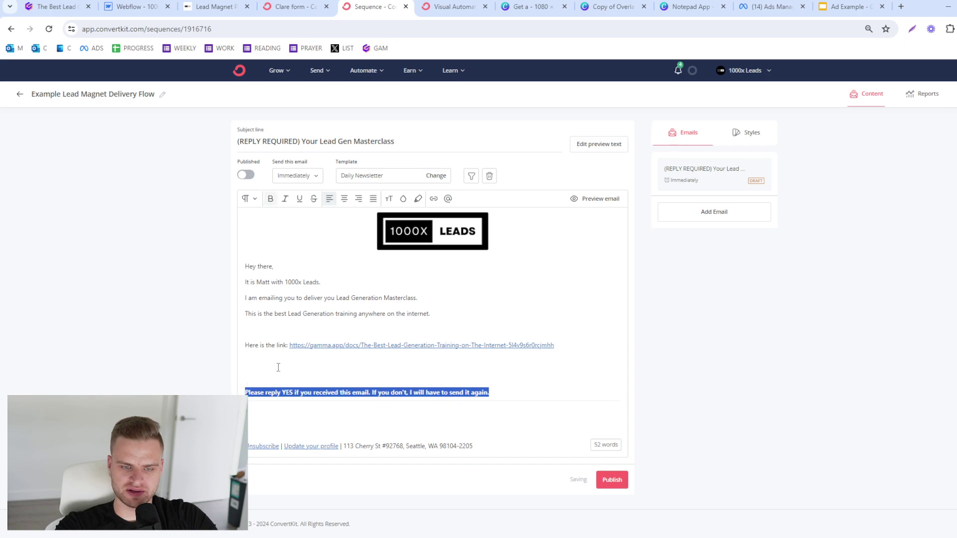
click(299, 367)
key(BackSpace)
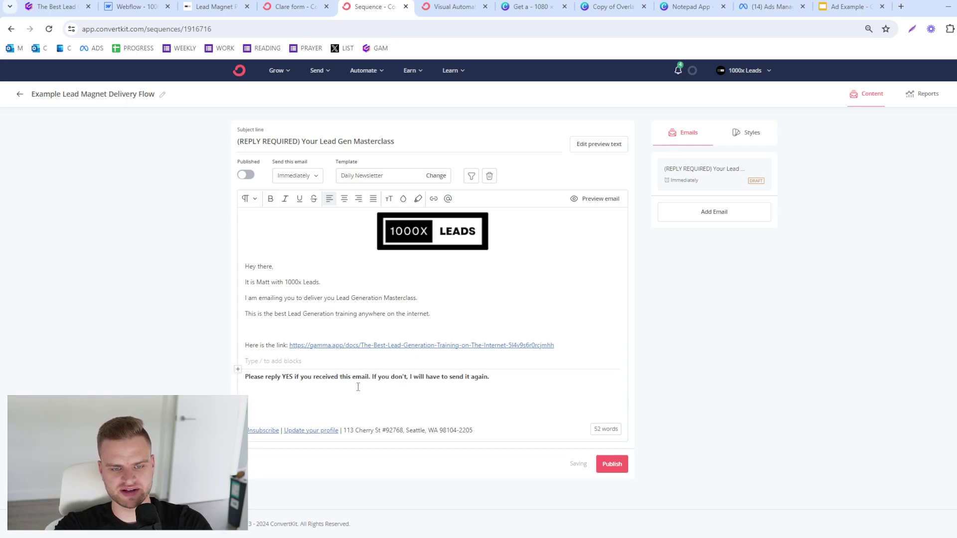
Step: Close the email below the reply request with a bold "Talk later," and the sender's full name on the following line
click(509, 381)
key(Return)
key(Return)
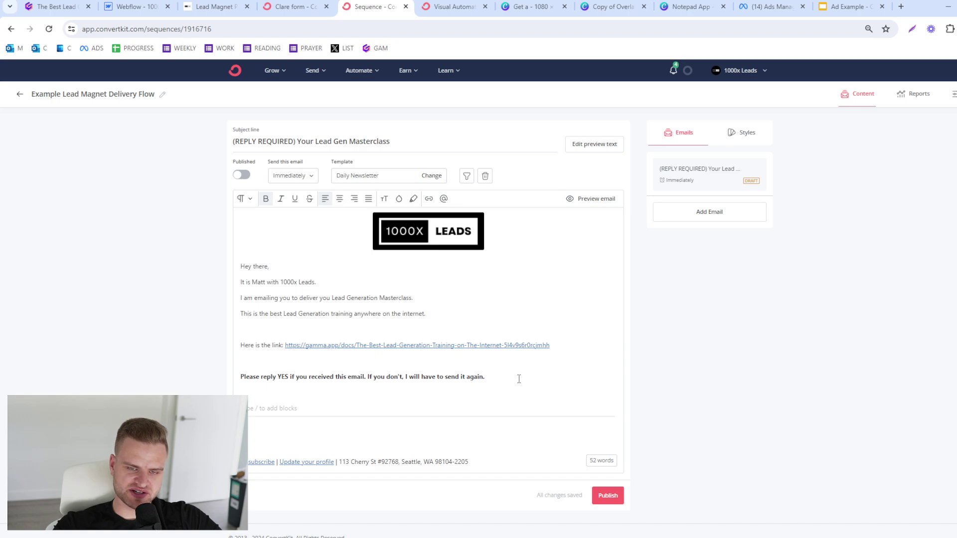
click(438, 363)
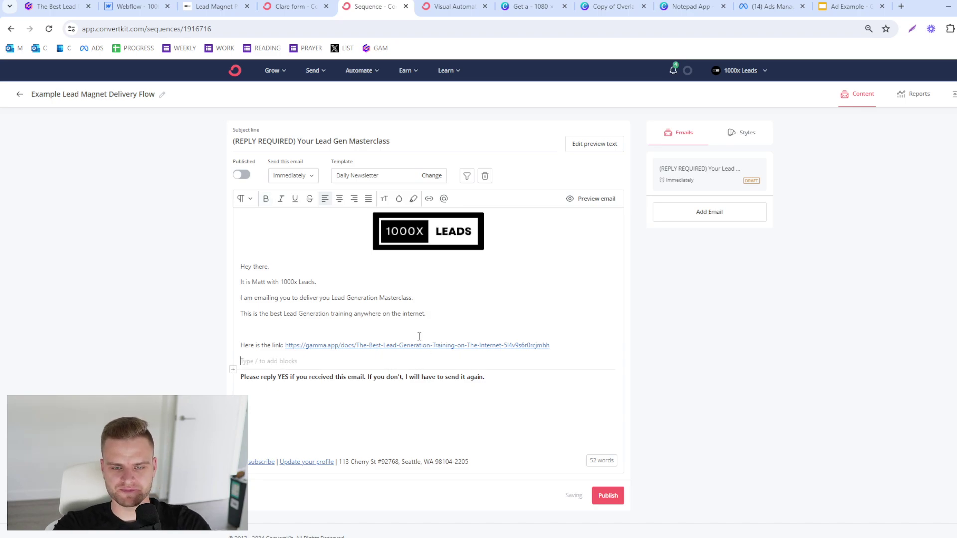
click(290, 410)
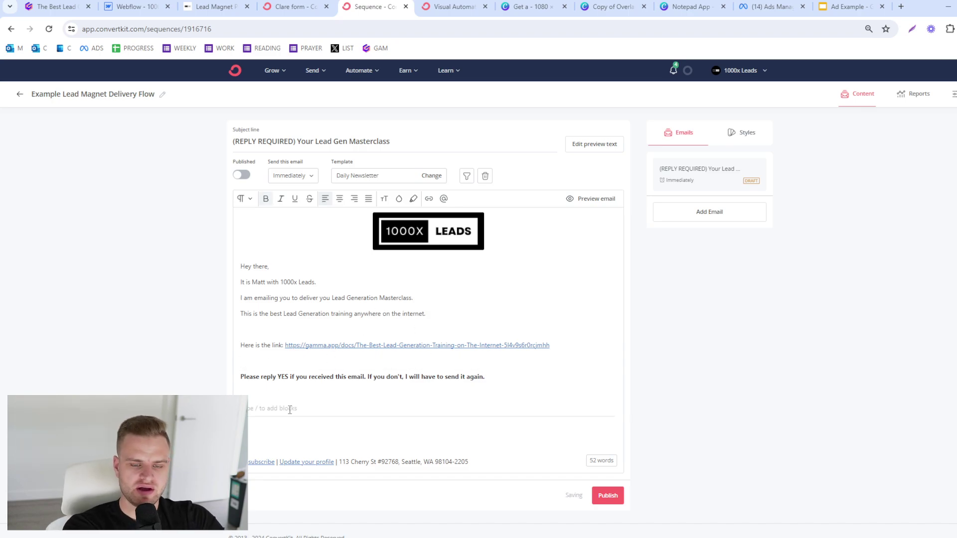
text(Talk later,)
key(Return)
text(M)
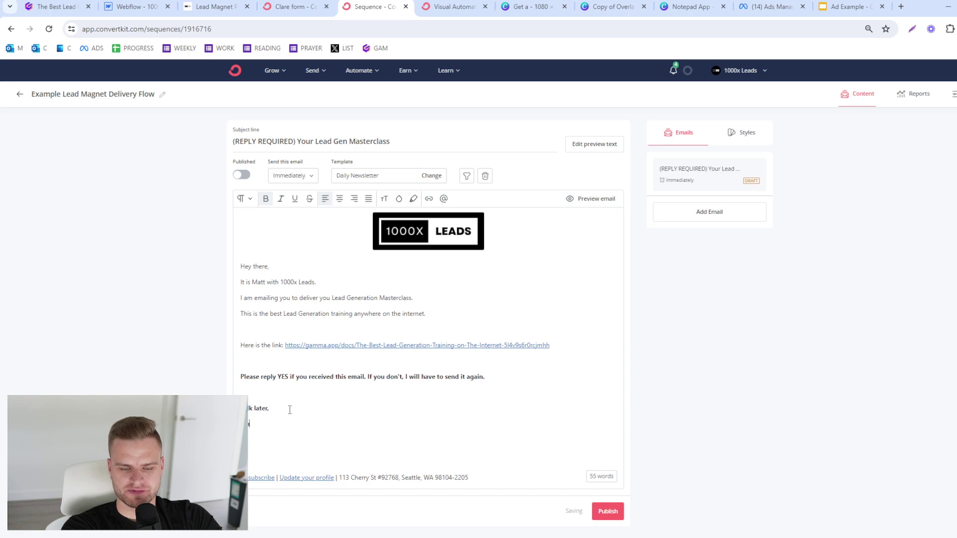
text(atthew Larsen)
key(Return)
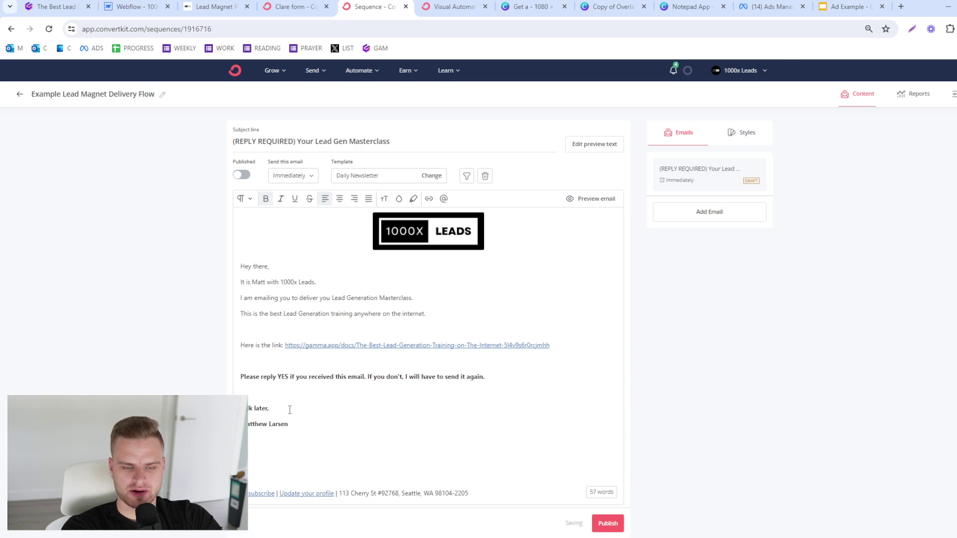
Step: Add "1000x Leads" as the last sign-off line and remove the bold formatting from the whole three-line sign-off
text(1000 )
text( Leads)
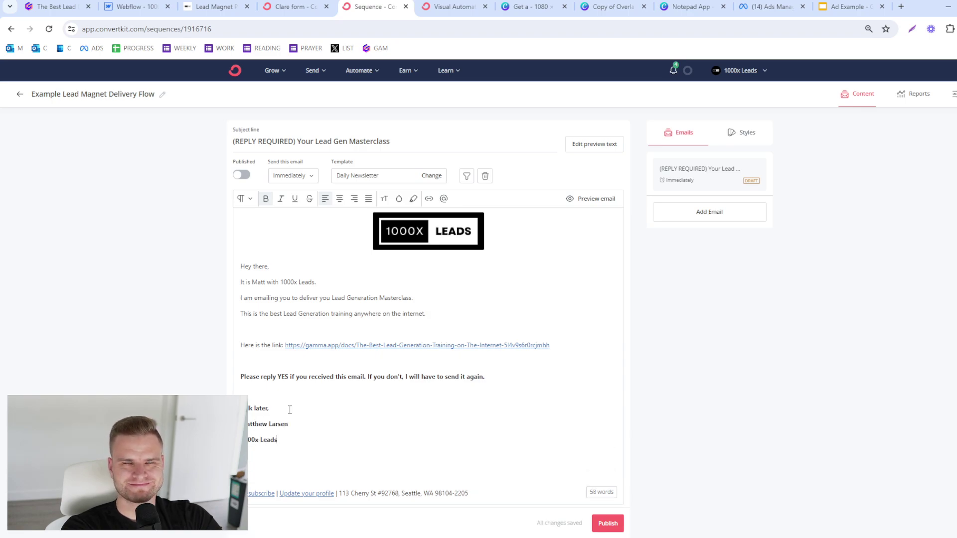
drag(284, 439, 244, 405)
key(ctrl+b)
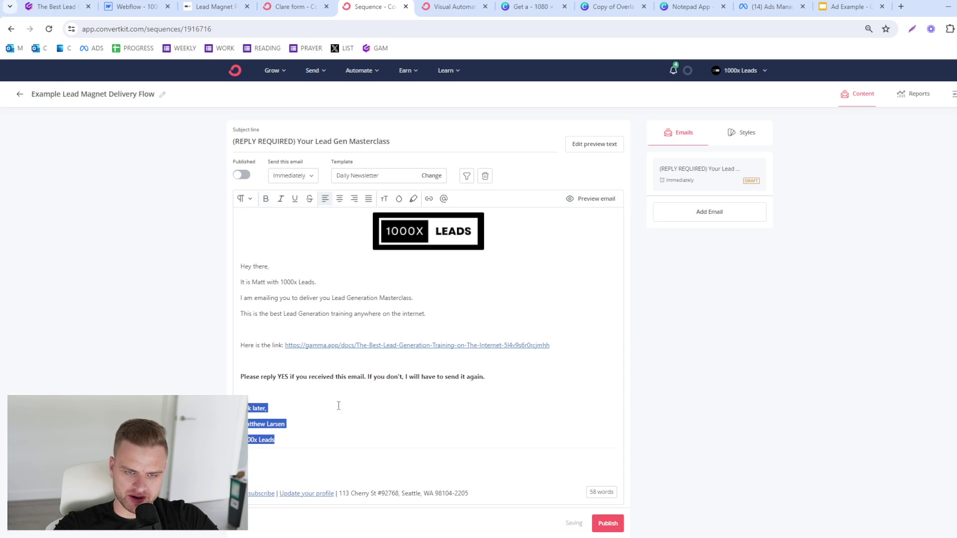
click(335, 401)
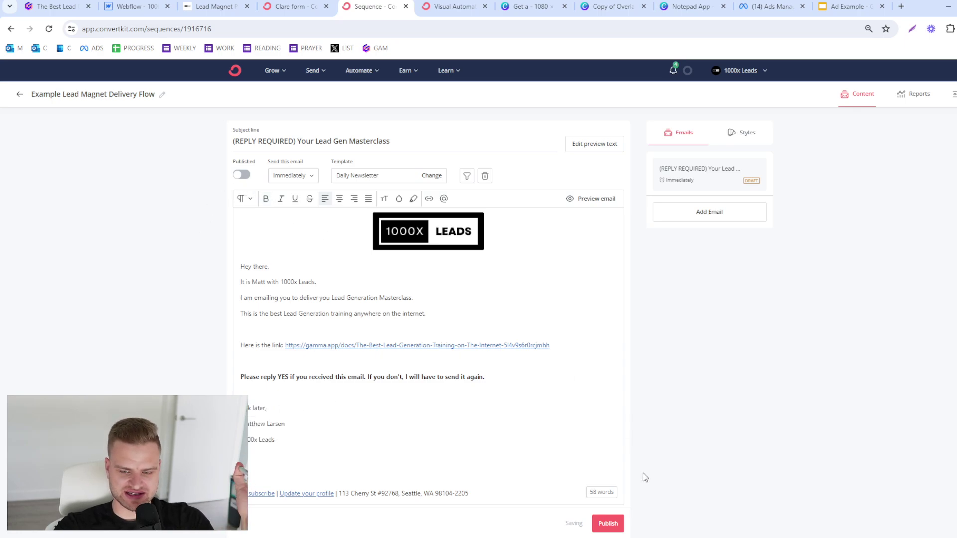
Step: Publish the delivery email and set its preview text to "Open this email to get instant access"
click(607, 525)
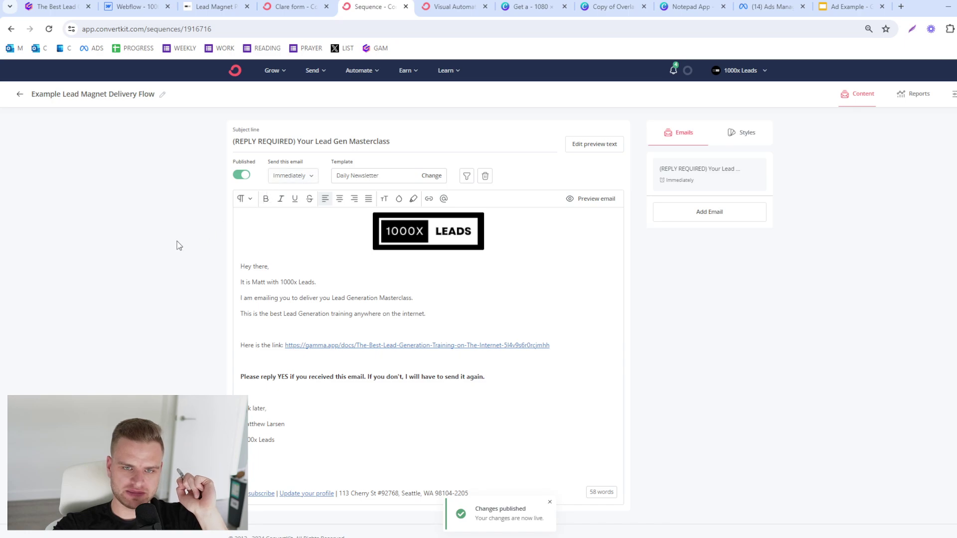
click(609, 149)
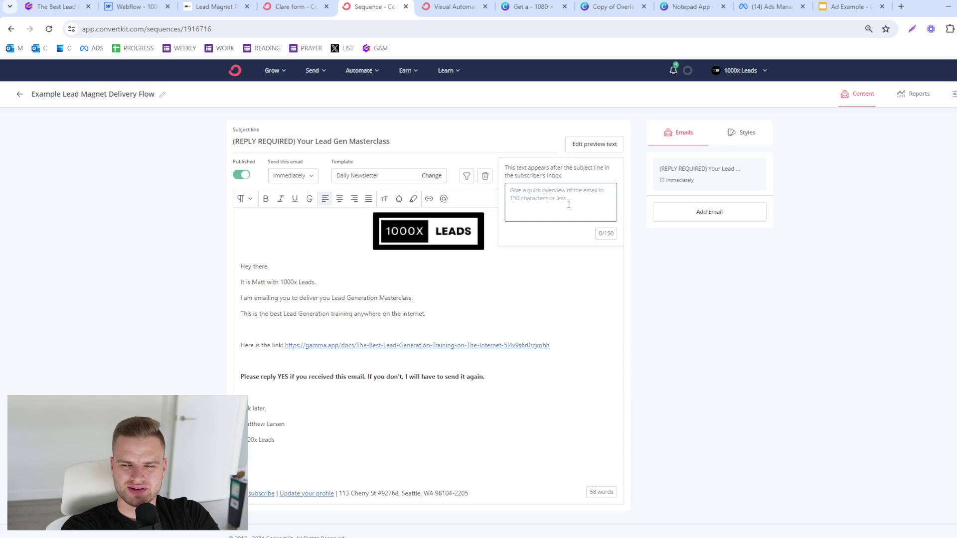
text(G)
key(BackSpace)
text(G)
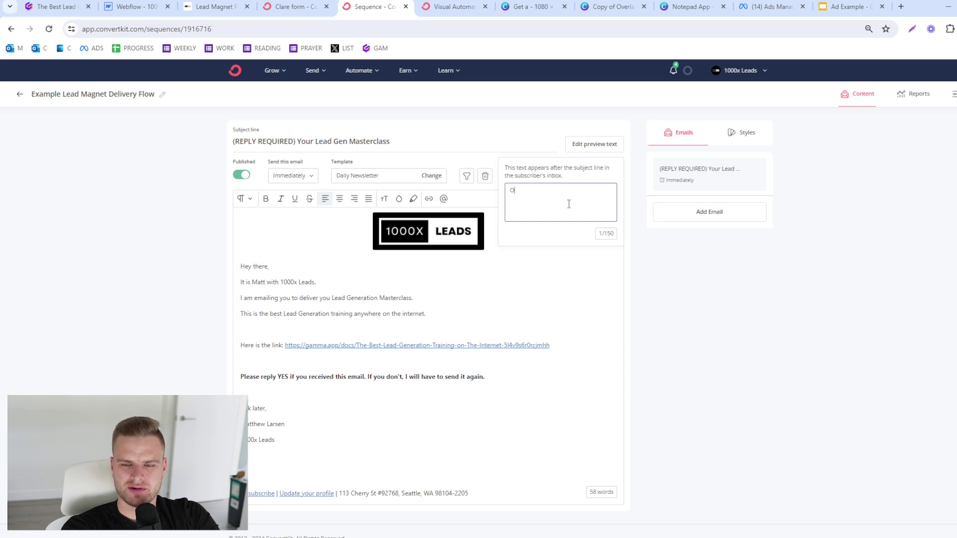
text(pen this email to get instant access)
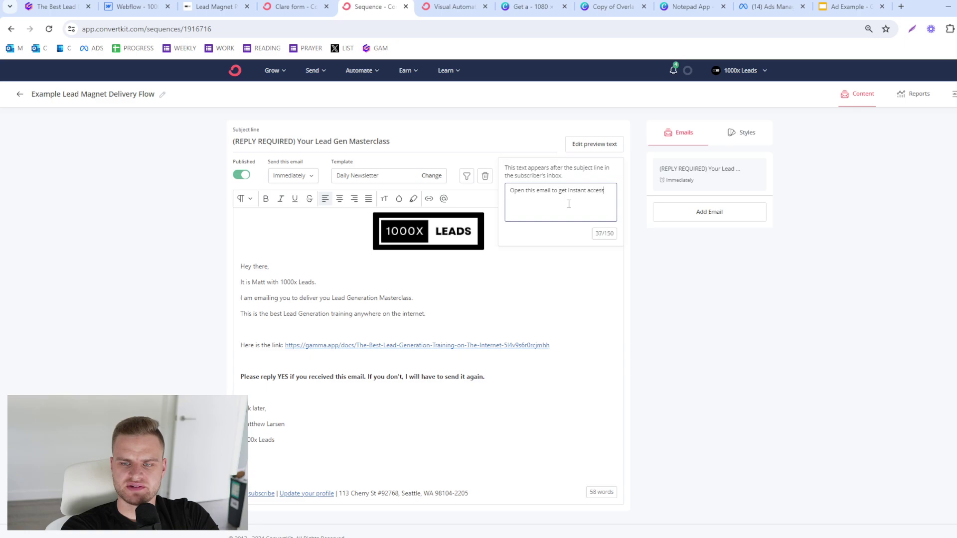
click(845, 209)
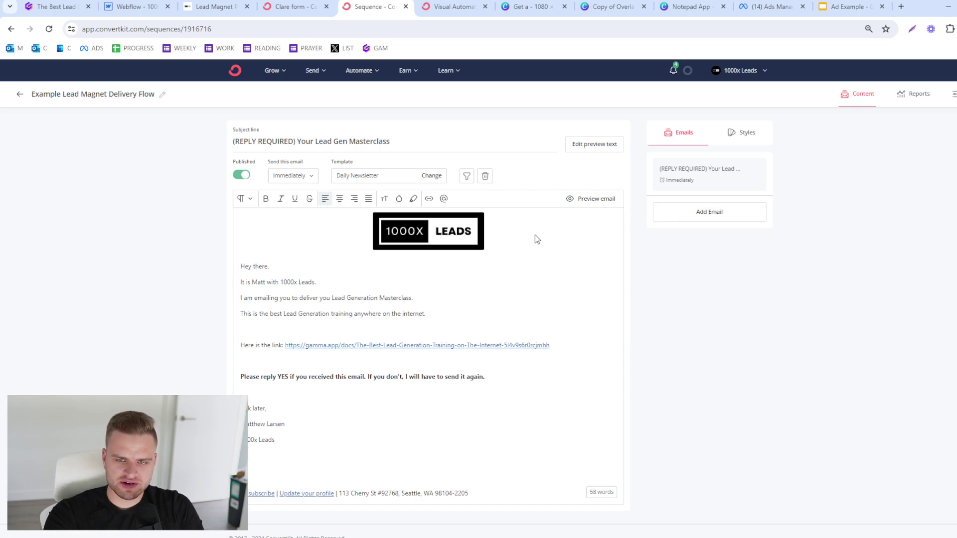
Step: Preview the delivery email in desktop and mobile layouts, and return to the editor
click(598, 201)
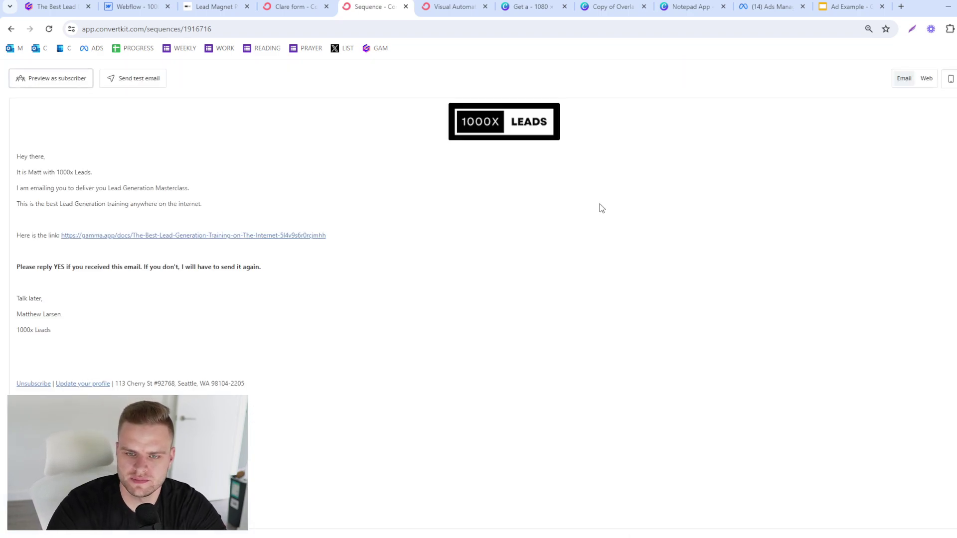
click(949, 80)
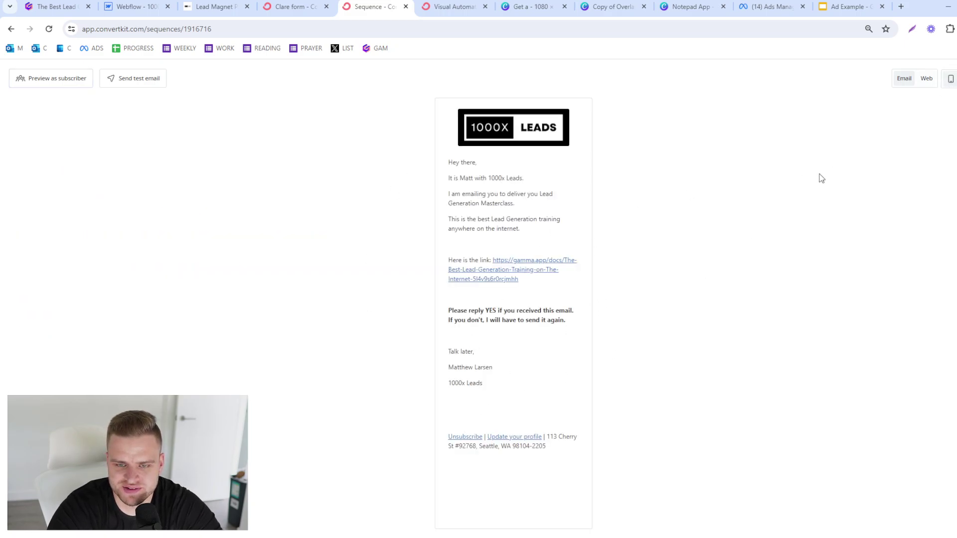
click(949, 78)
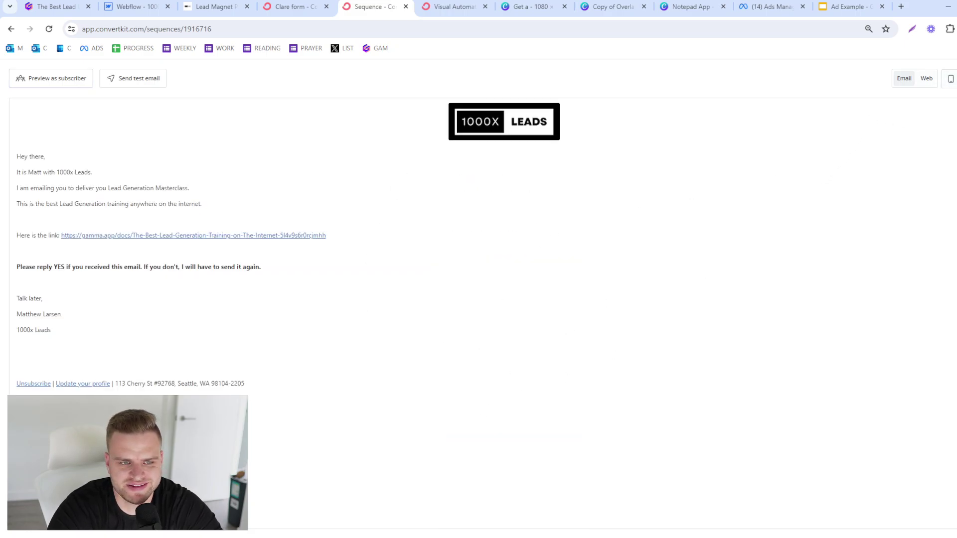
key(Escape)
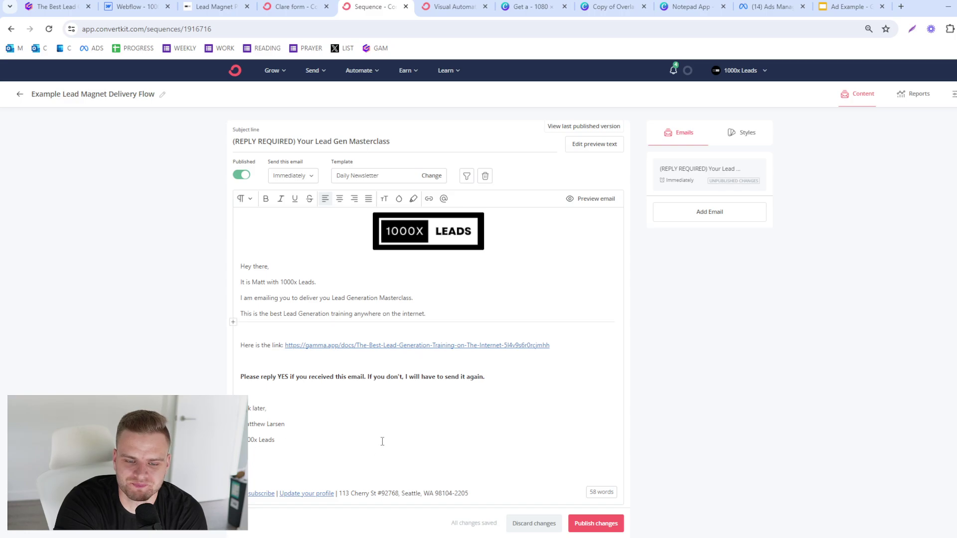
Step: Switch to the Ad Example presentation and highlight the "Email flows" and "Landing page" bullets in bright green on the What We Will Need slide
click(134, 7)
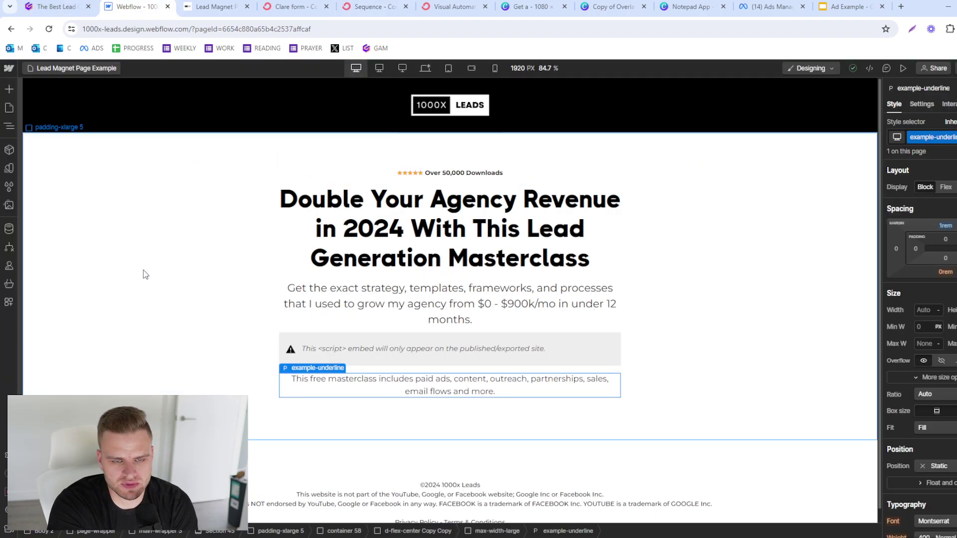
click(842, 7)
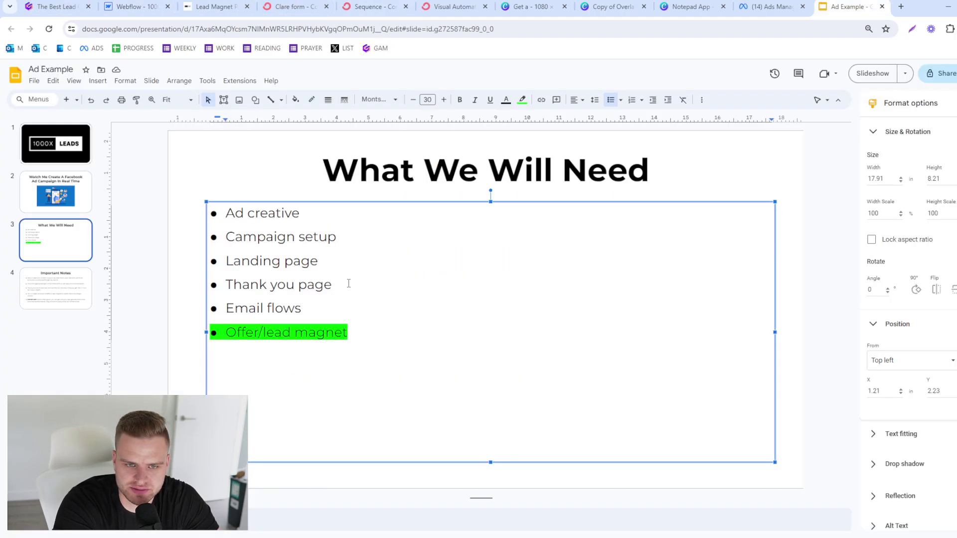
drag(310, 310, 219, 311)
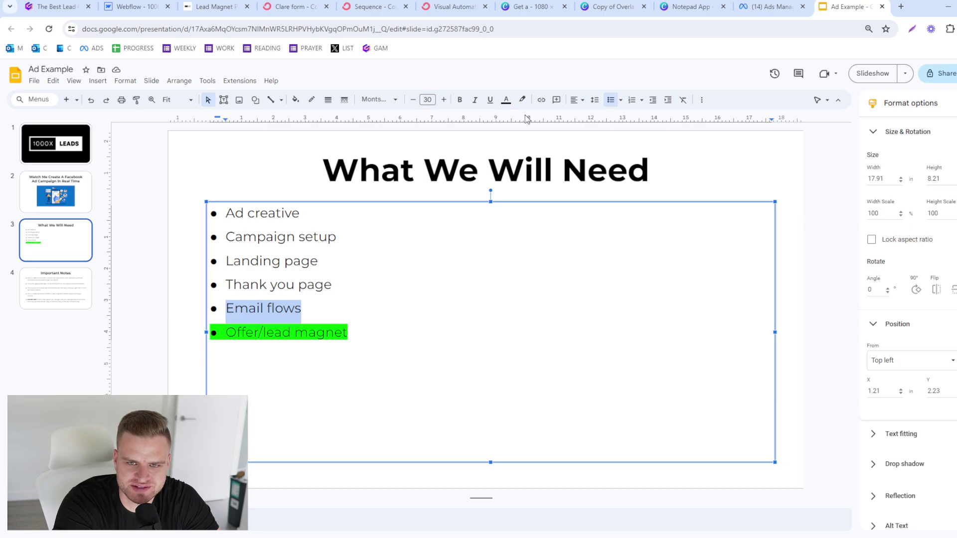
click(522, 99)
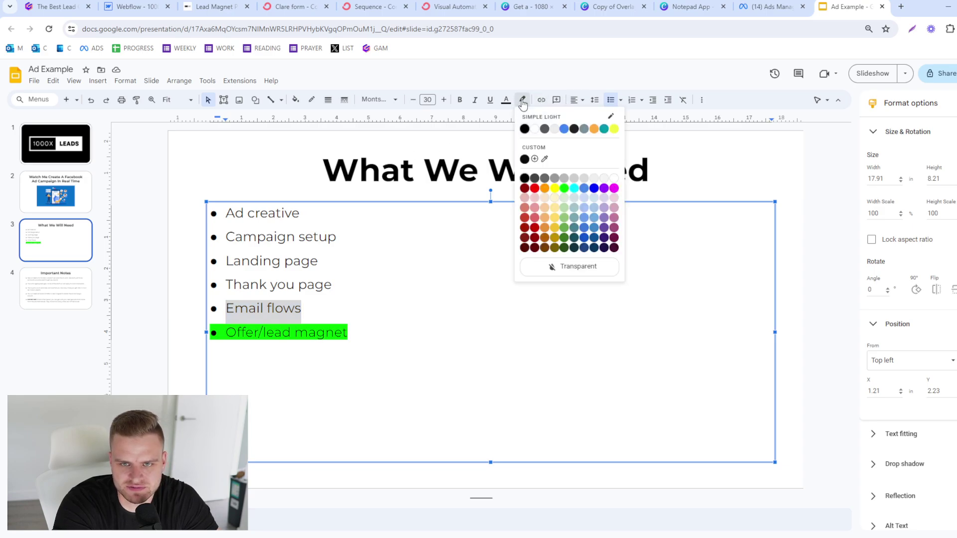
click(564, 188)
drag(338, 265, 198, 269)
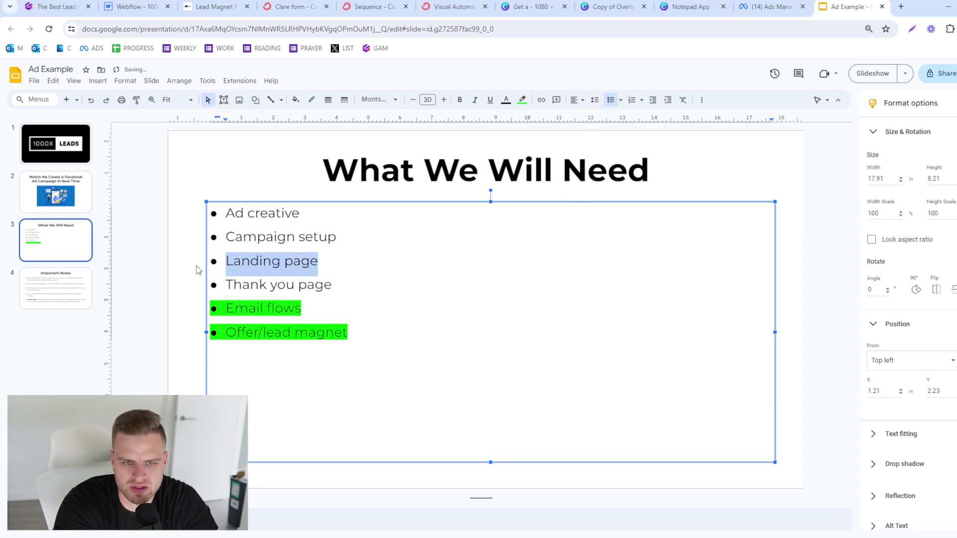
click(522, 99)
click(564, 188)
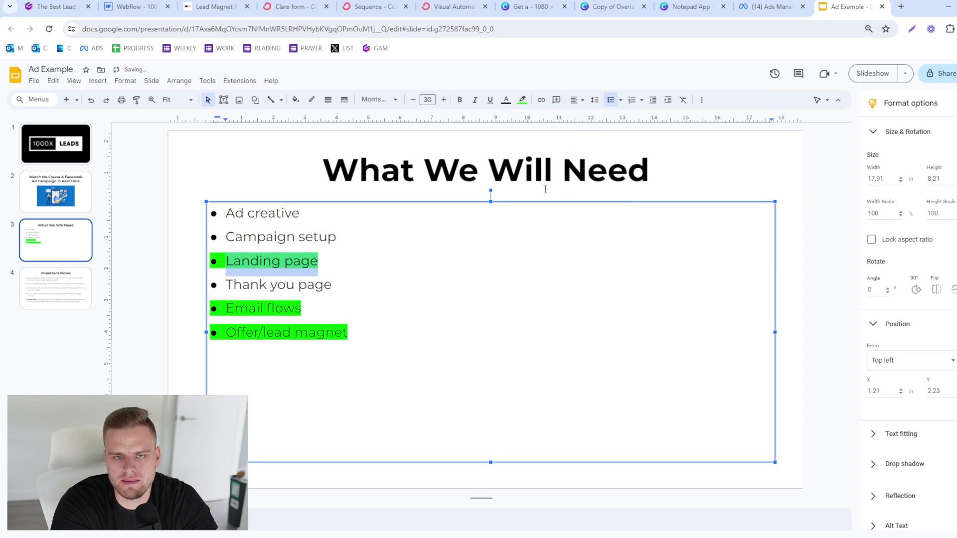
Step: Return to the ConvertKit sequence, add a second email and delete all of its template body text
click(299, 6)
click(371, 6)
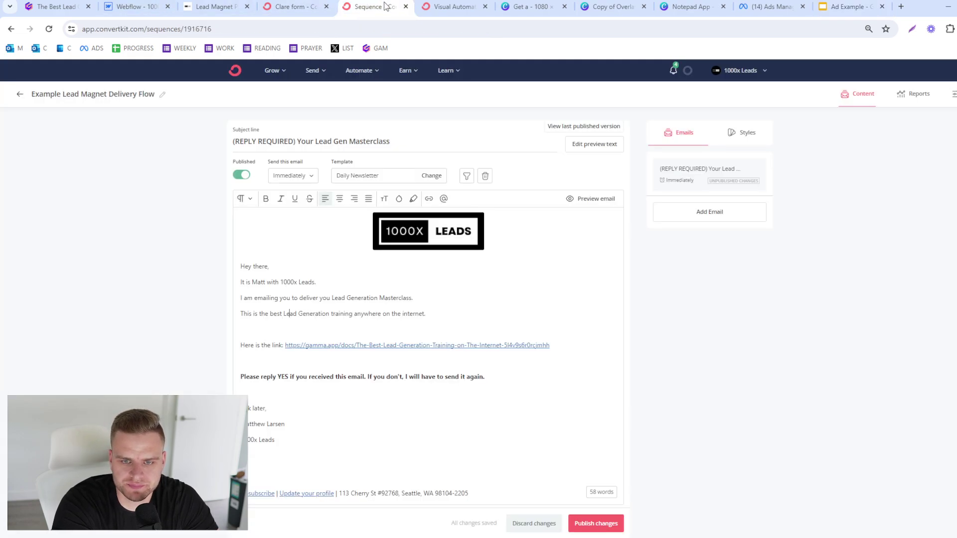
click(725, 215)
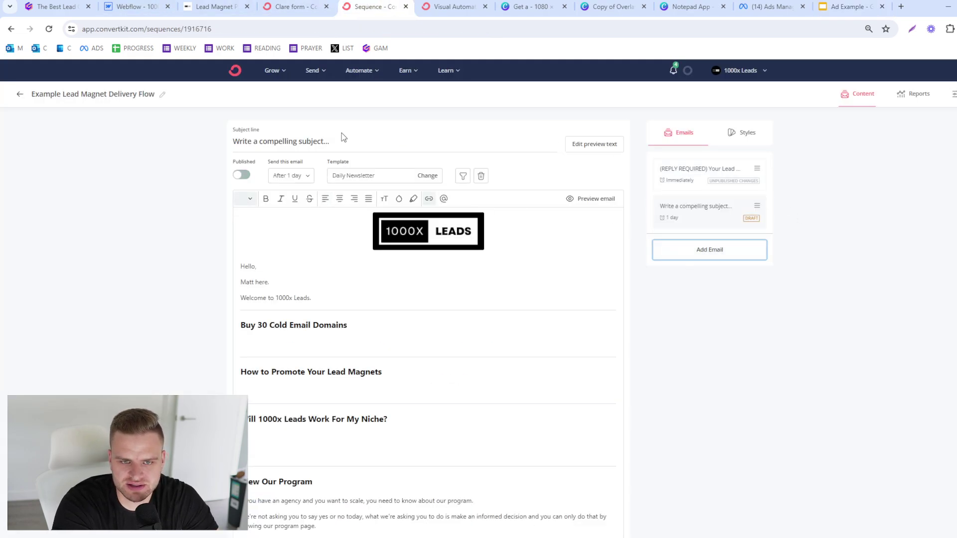
click(382, 380)
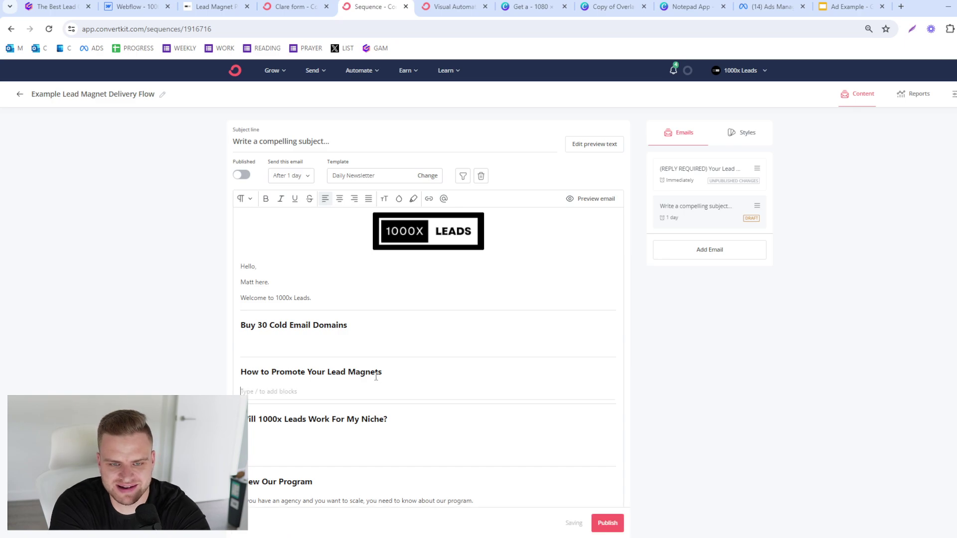
triple_click(382, 372)
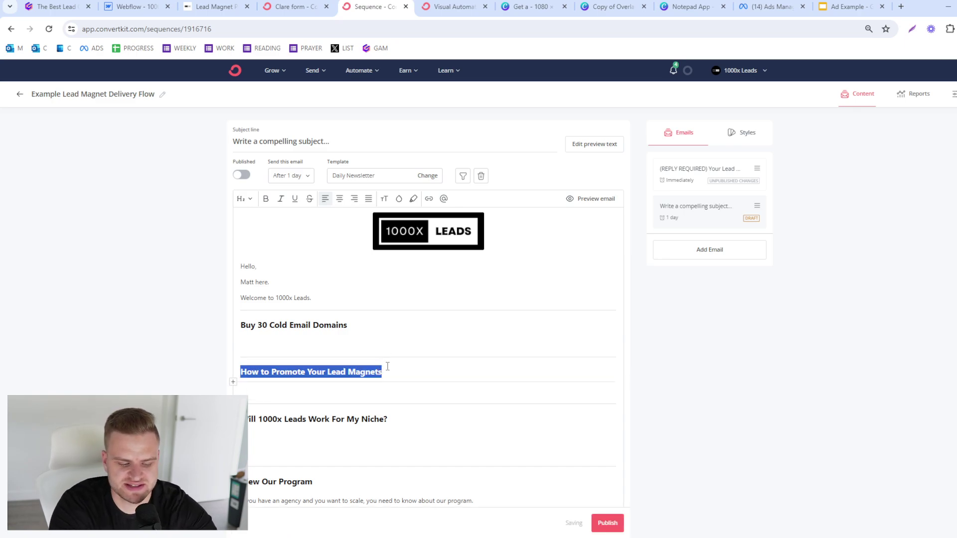
key(ctrl+a)
key(BackSpace)
Step: Set the second email's subject line to "What Problems We Solve"
click(331, 141)
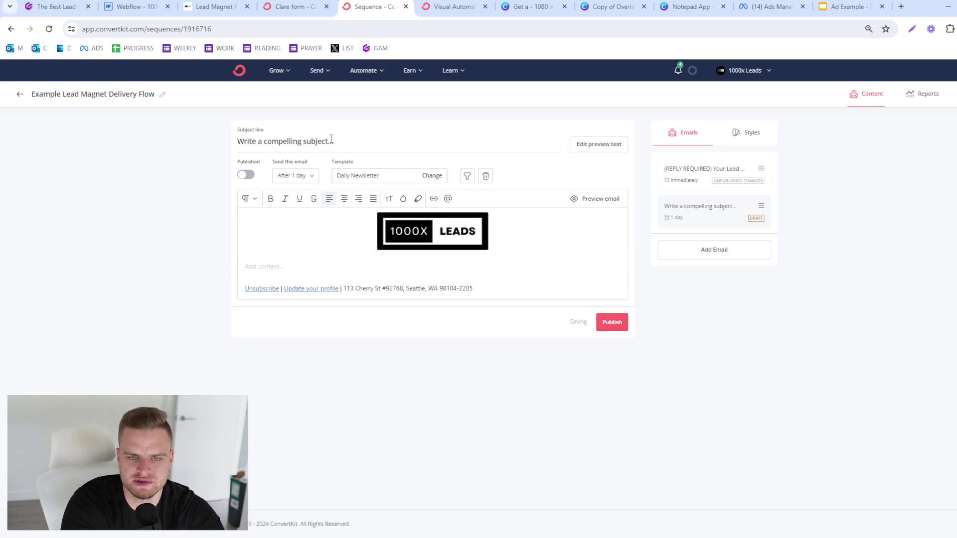
key(ctrl+a)
text(What pr)
key(ctrl+a)
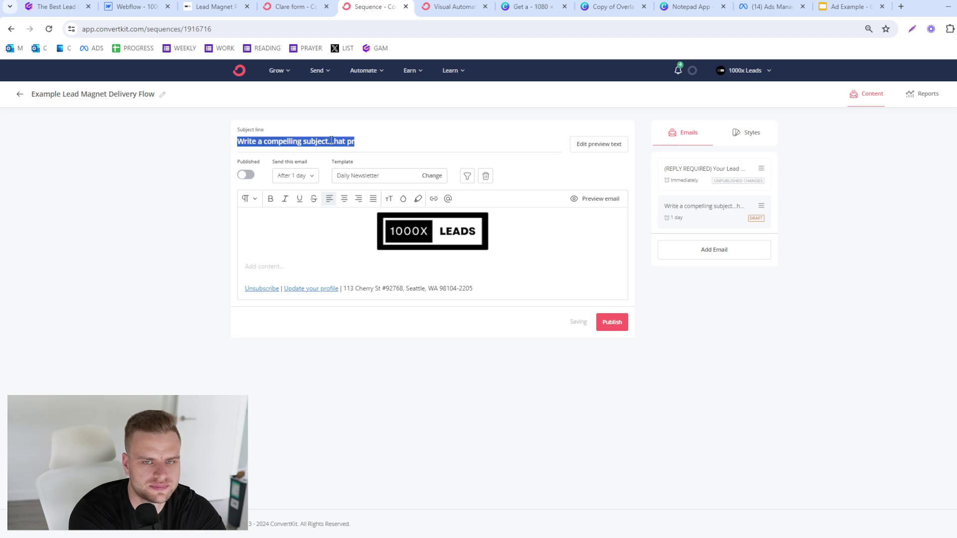
text(What Problems We Solve)
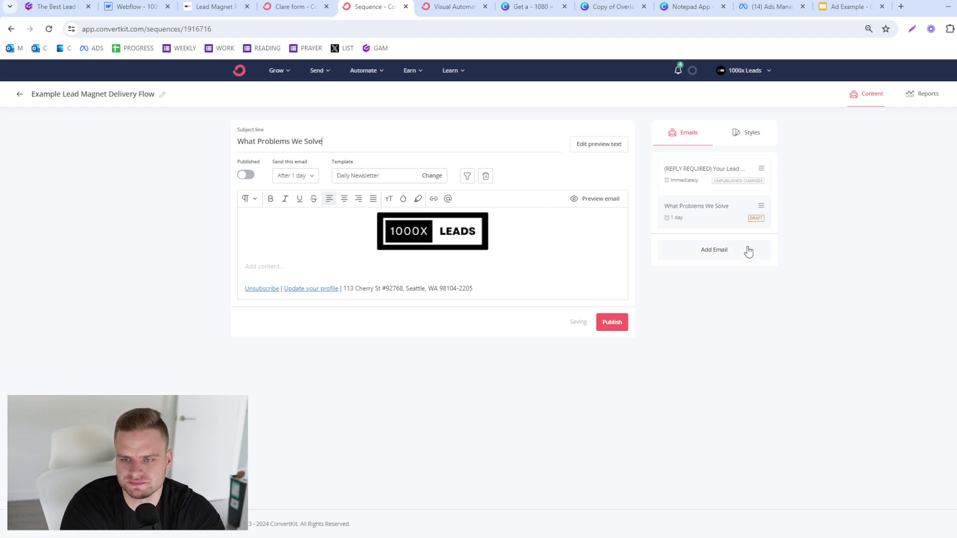
Step: Add a third email with the subject "Why You Need To Solve These Problems" and clear its template body text
click(748, 253)
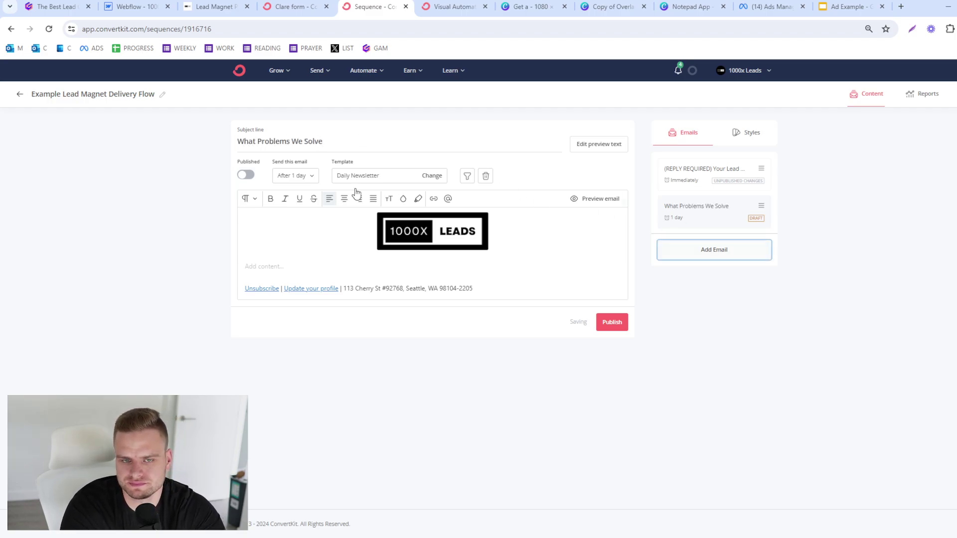
click(317, 139)
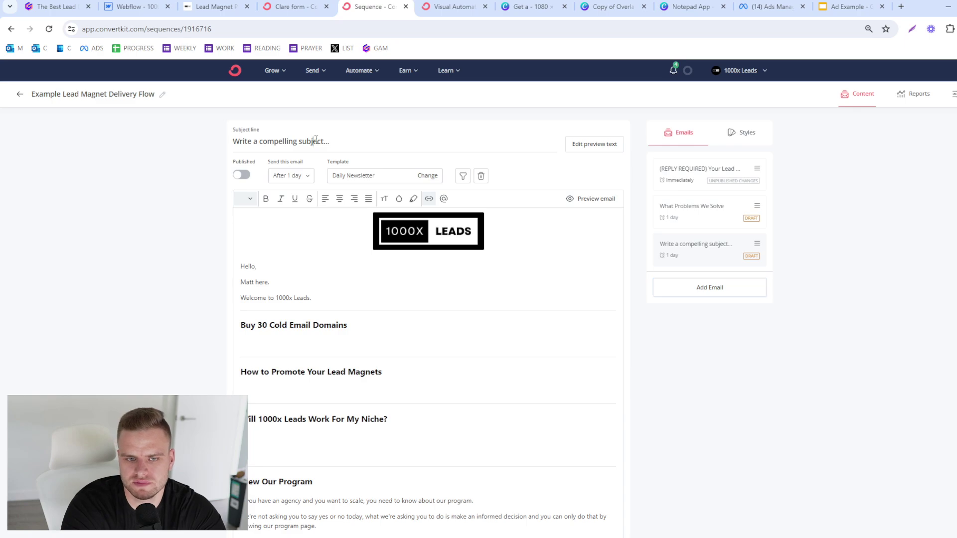
text(W)
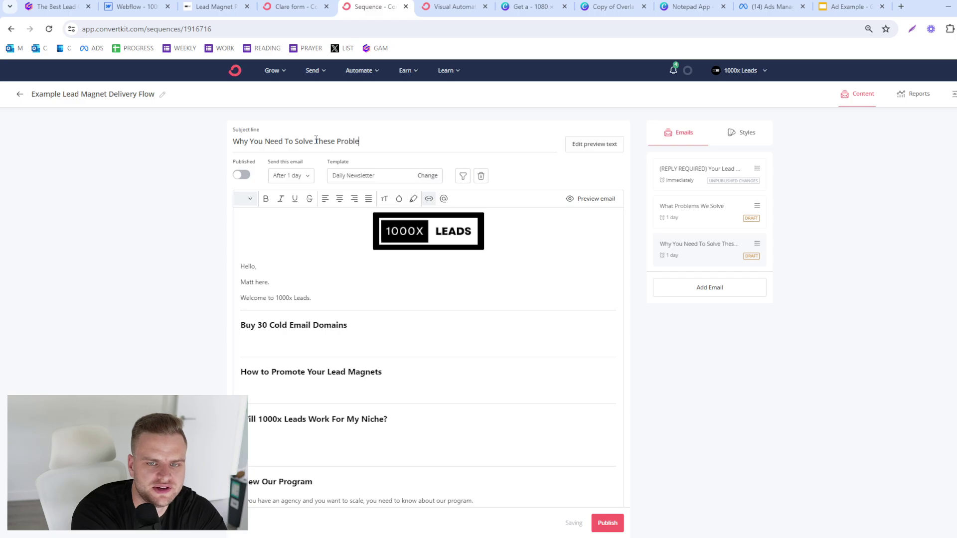
triple_click(427, 419)
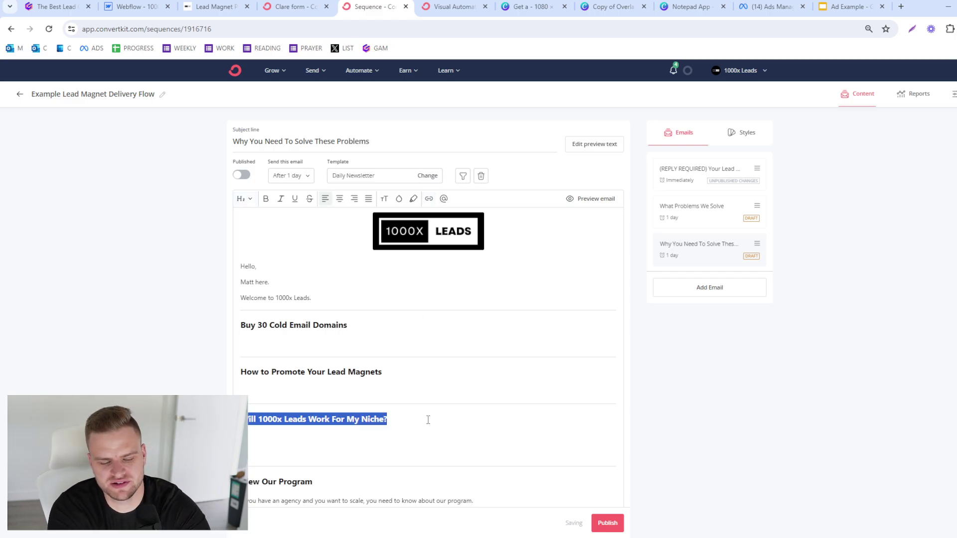
key(ctrl+a)
key(BackSpace)
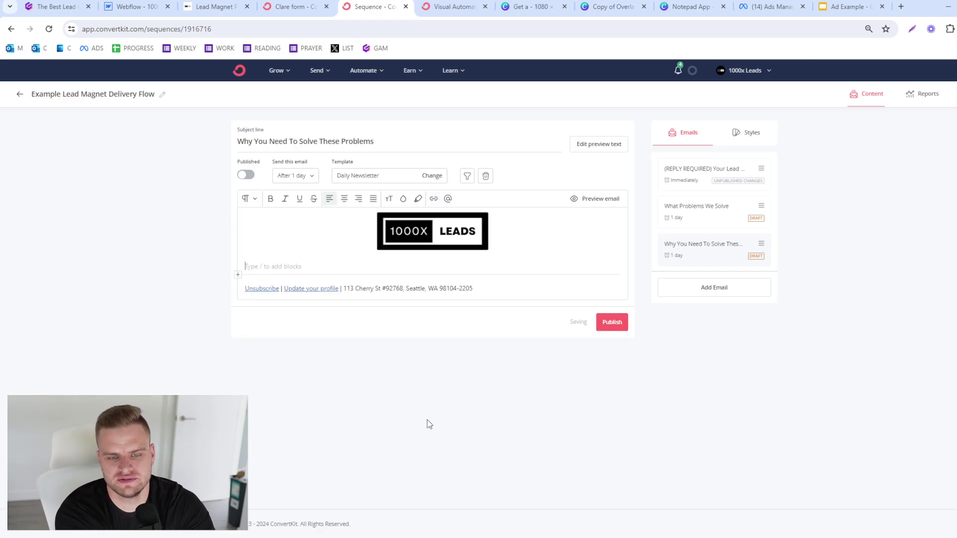
Step: Add a fourth email with the subject "How We Solve These Problems" and clear its template body text
click(745, 296)
triple_click(317, 136)
text(How)
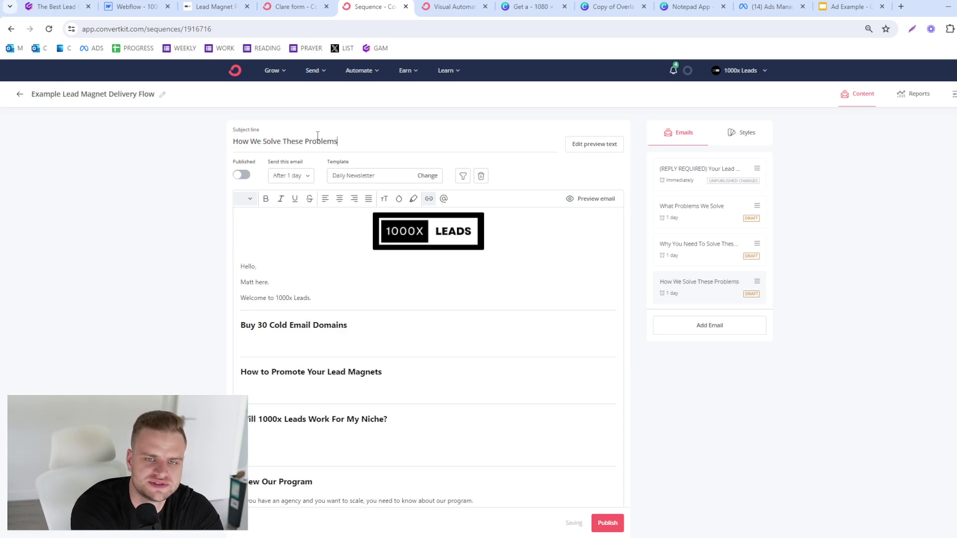
key(ctrl+a)
key(ctrl+x)
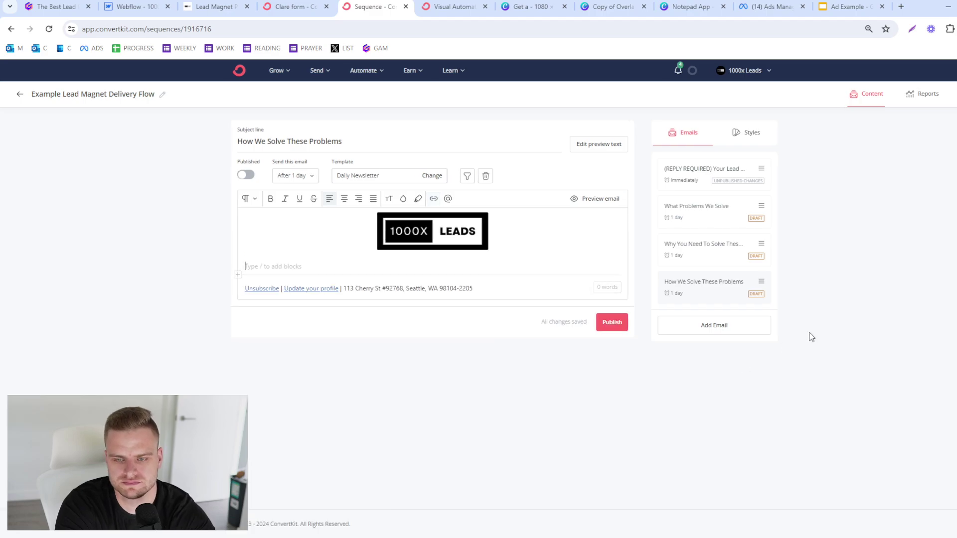
Step: Add a fifth email with the subject "Intro Offer" and clear its template body text
click(750, 327)
triple_click(335, 141)
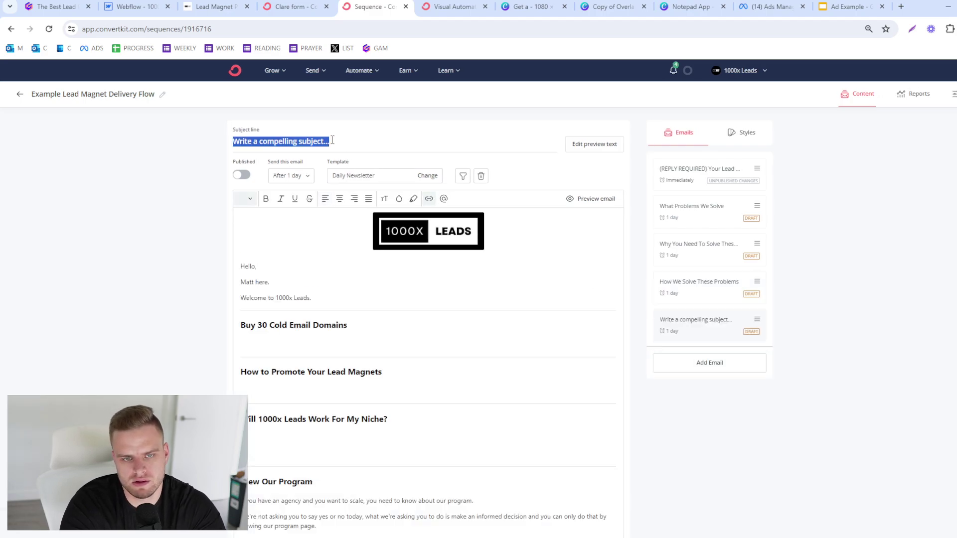
text(Intro Offer)
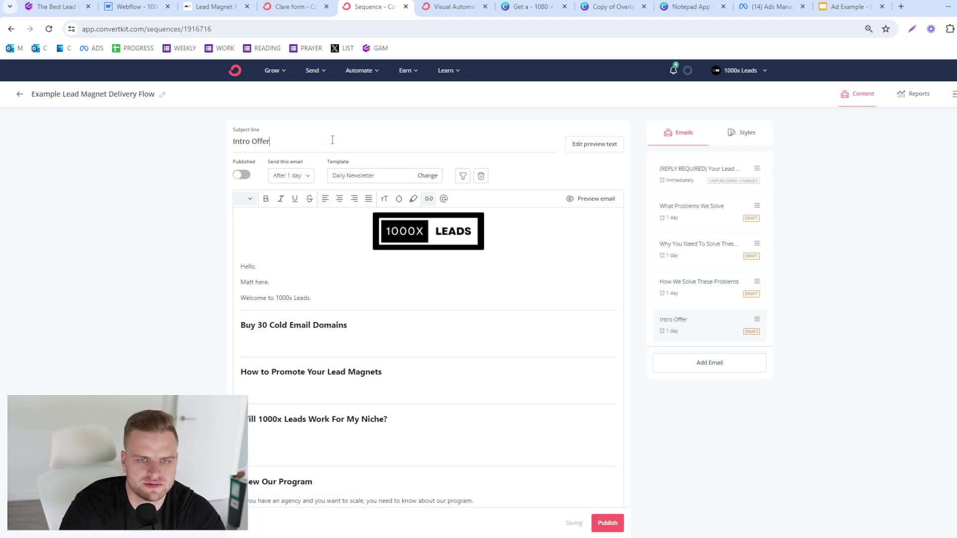
triple_click(370, 419)
key(ctrl+a)
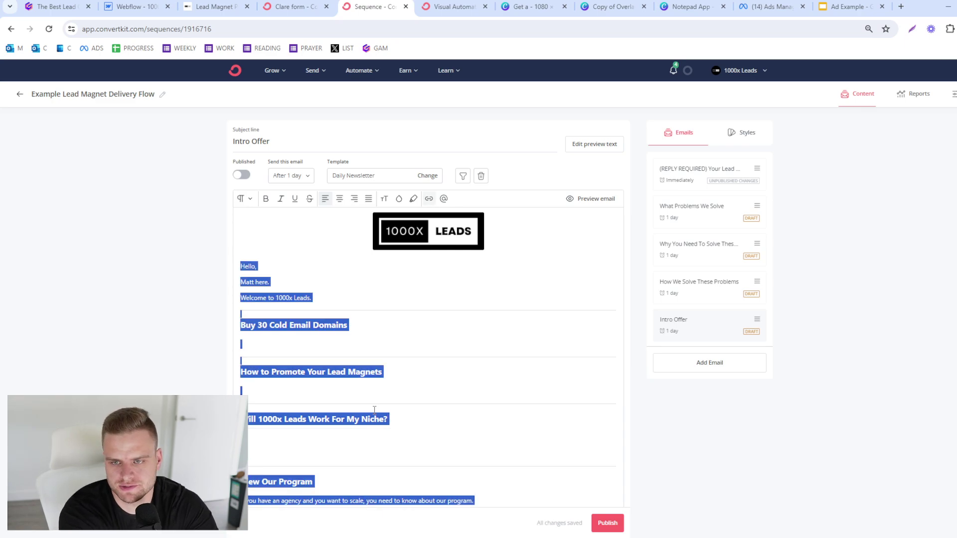
key(ctrl+x)
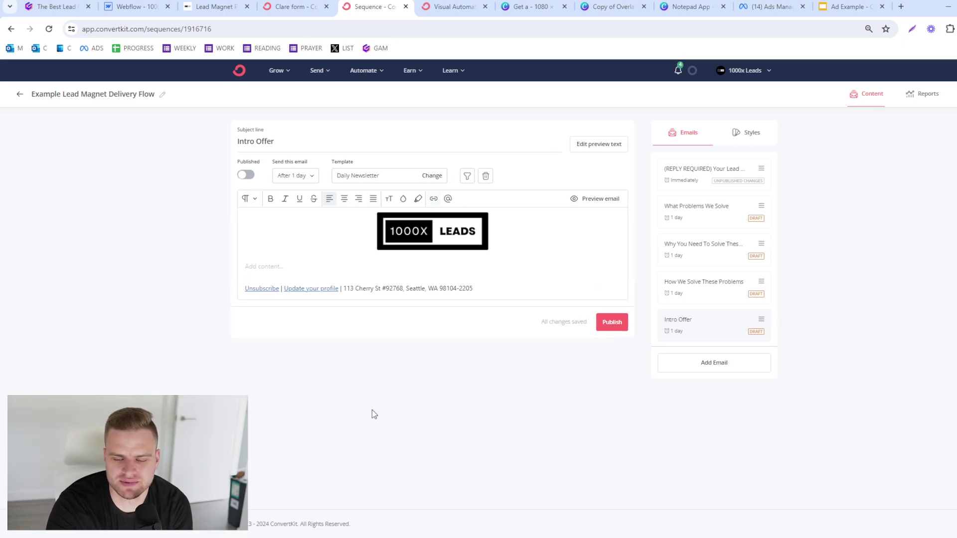
Step: Look through the four follow-up emails in the sequence, from "What Problems We Solve" to "Intro Offer"
click(707, 218)
click(707, 255)
click(708, 283)
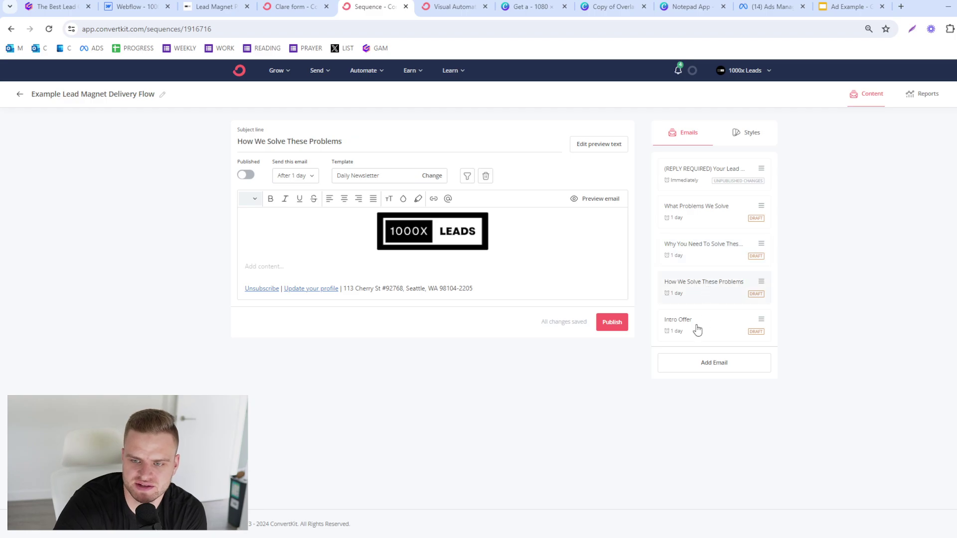
click(698, 324)
click(713, 285)
click(717, 208)
click(710, 255)
click(712, 283)
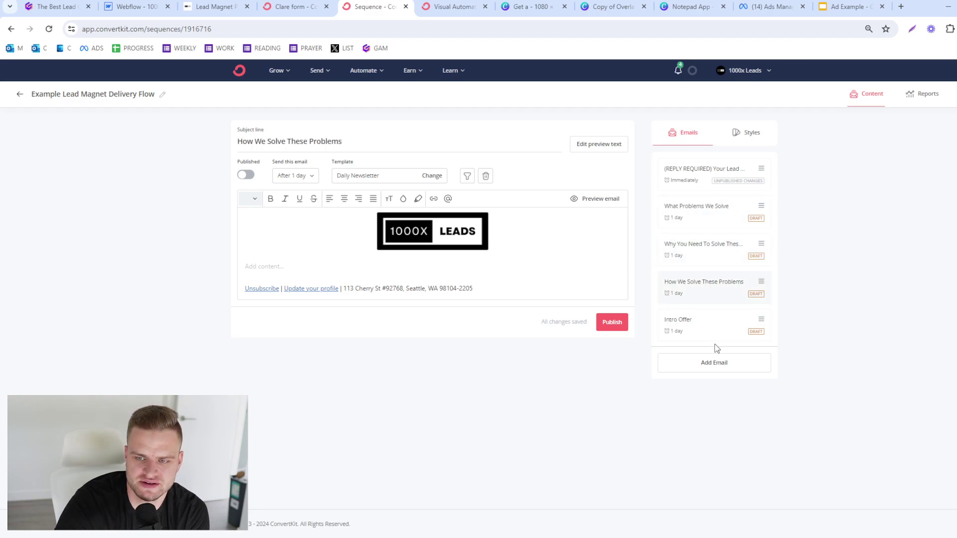
click(720, 325)
click(722, 227)
click(726, 252)
click(725, 286)
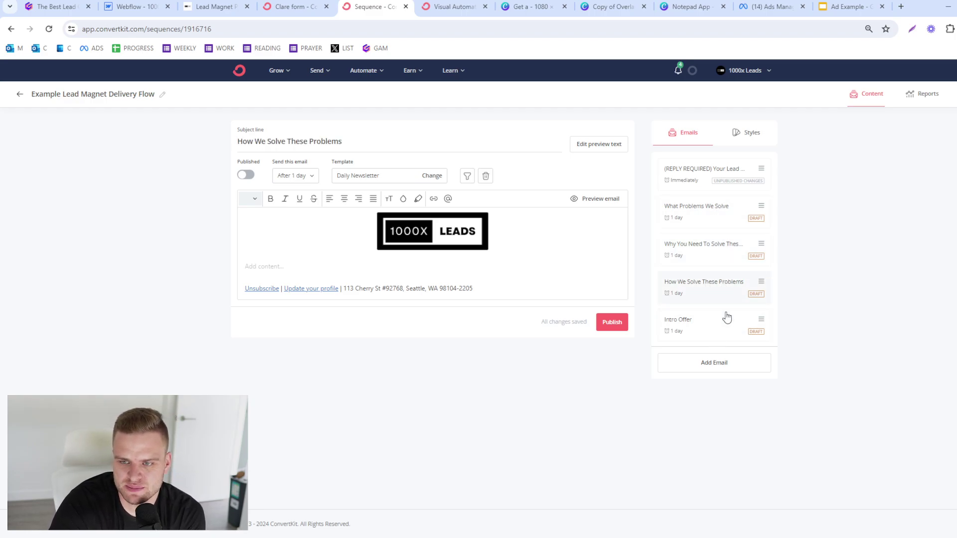
click(725, 321)
Step: Publish the pending changes to the first email, "(REPLY REQUIRED) Your Lead Gen Masterclass"
click(729, 180)
click(595, 523)
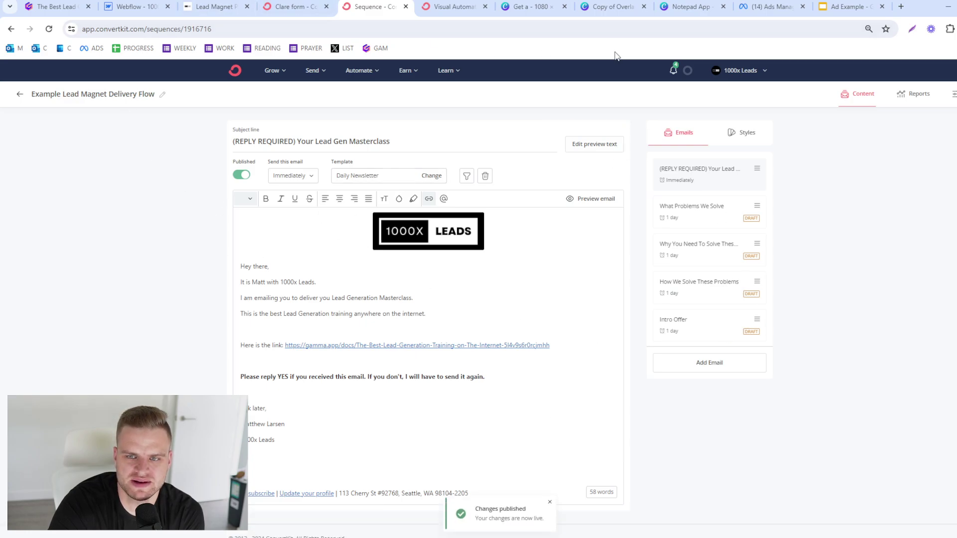
Step: Review the "What We Will Need" checklist in the Ad Example presentation in Google Slides
click(843, 4)
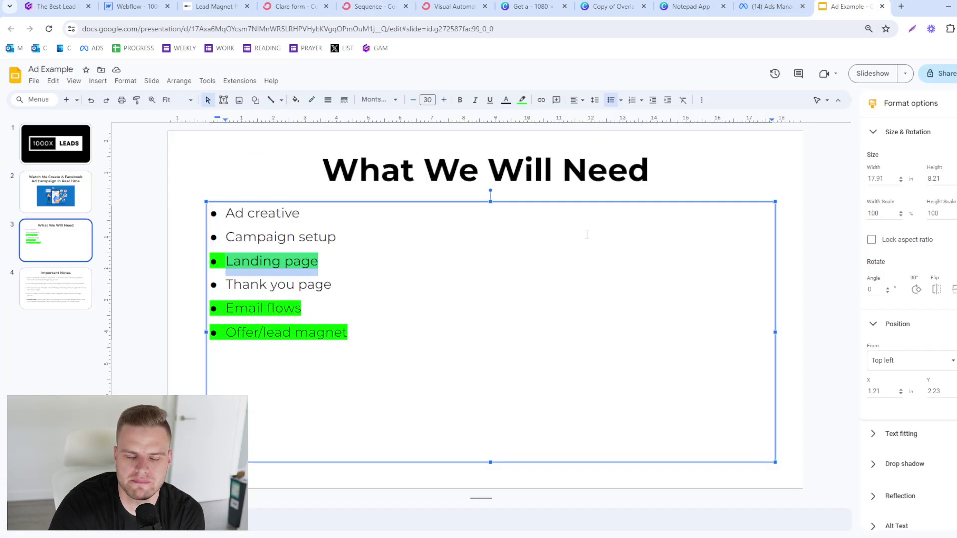
click(368, 339)
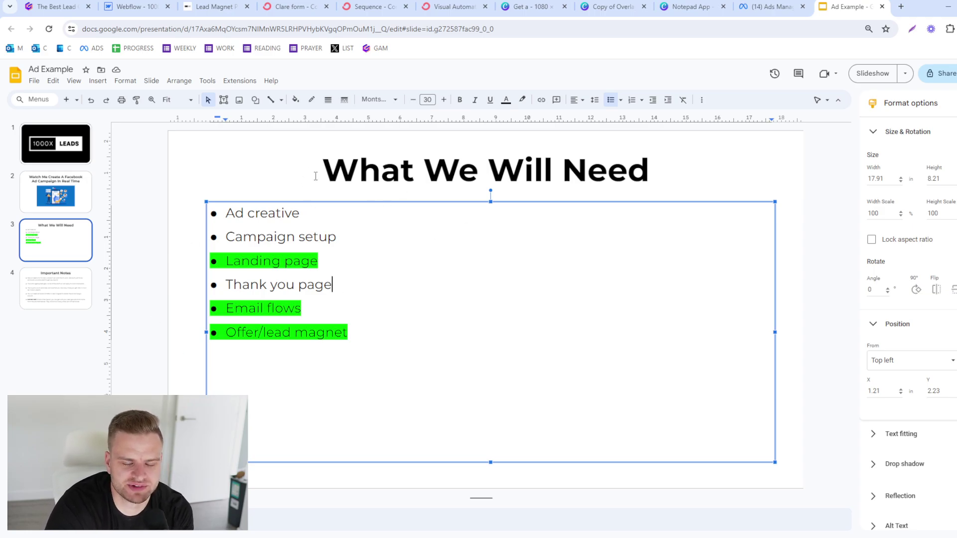
drag(374, 340, 224, 238)
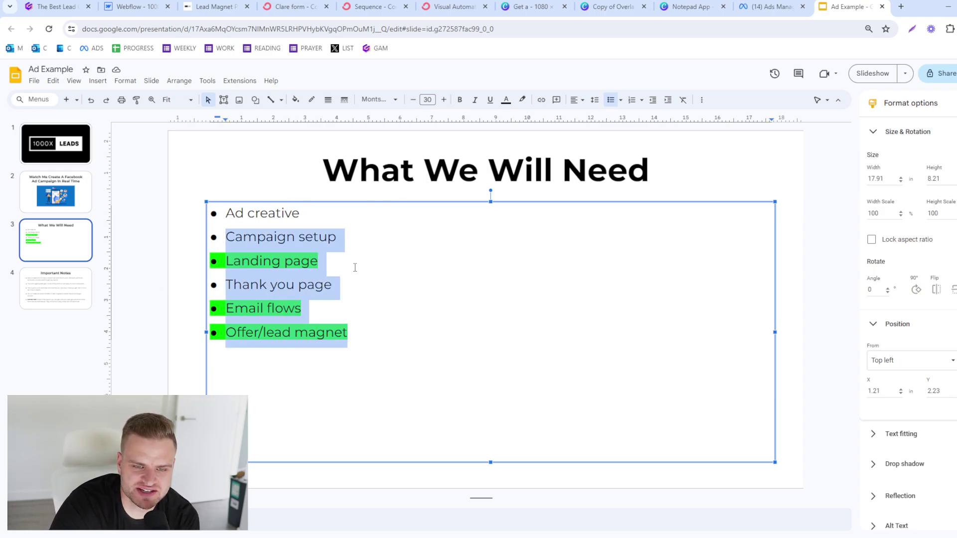
Step: Switch to Webflow, open the lead magnet thank you page, view its live production version and select its web address
click(121, 6)
click(68, 68)
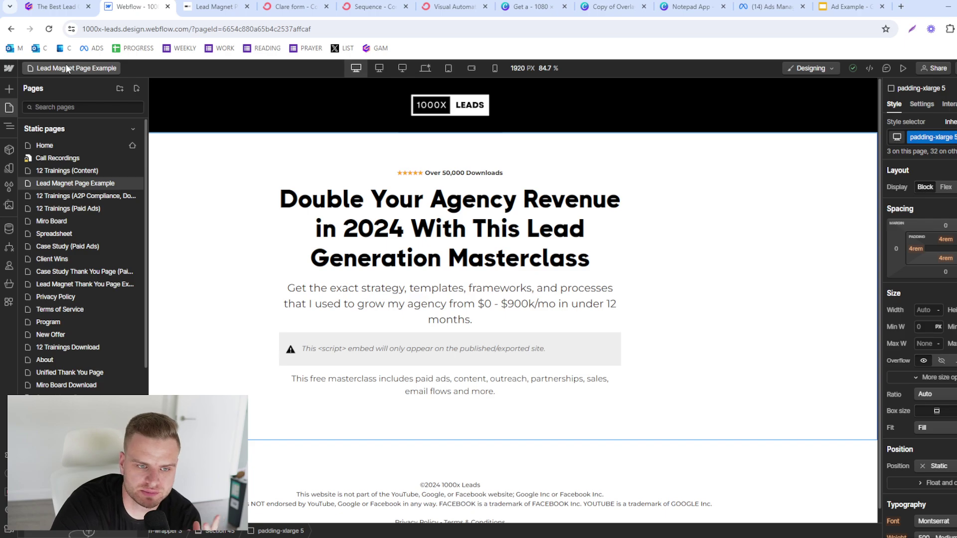
click(55, 282)
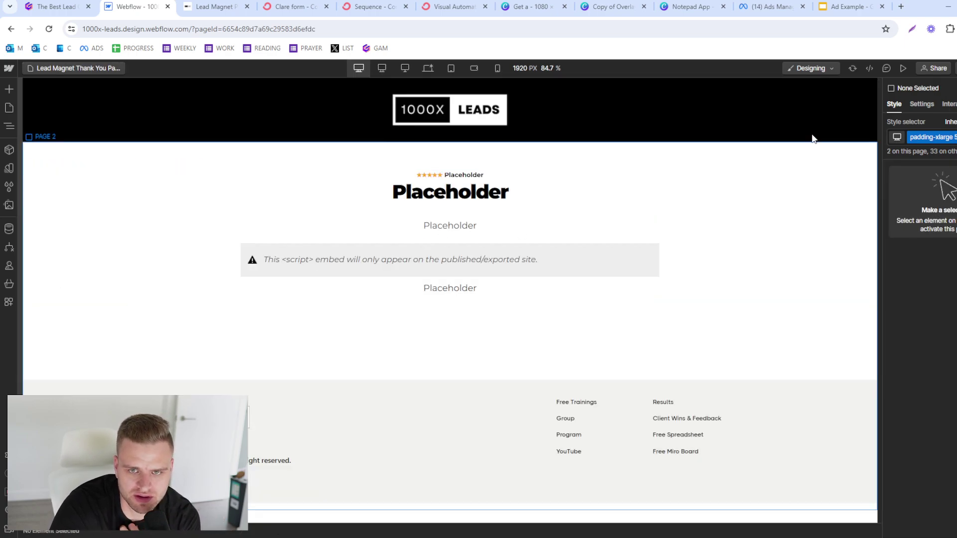
click(953, 68)
click(880, 160)
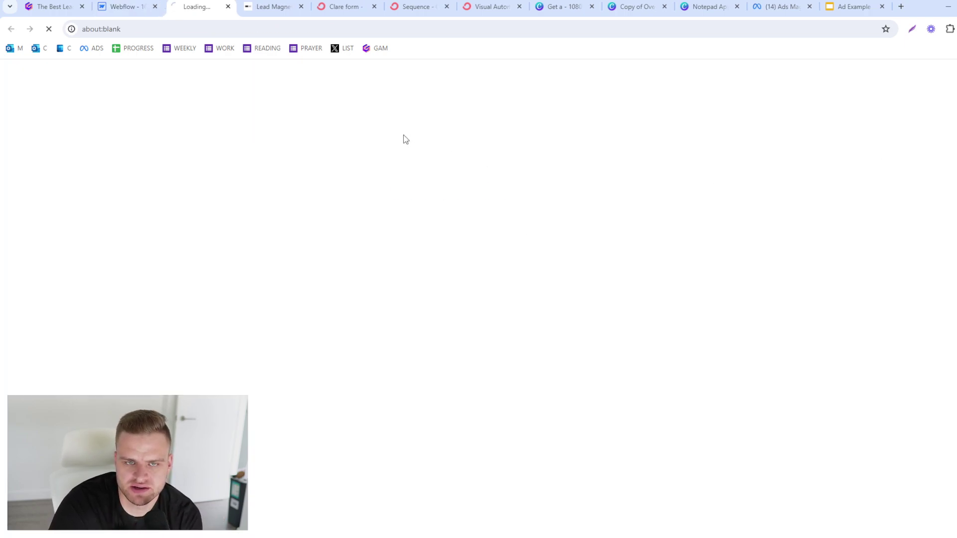
click(188, 29)
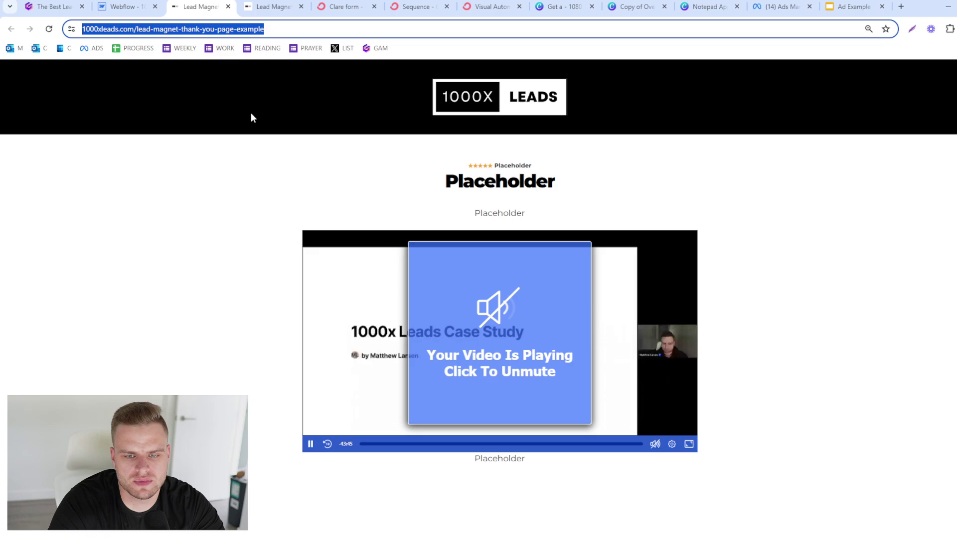
click(132, 3)
click(417, 399)
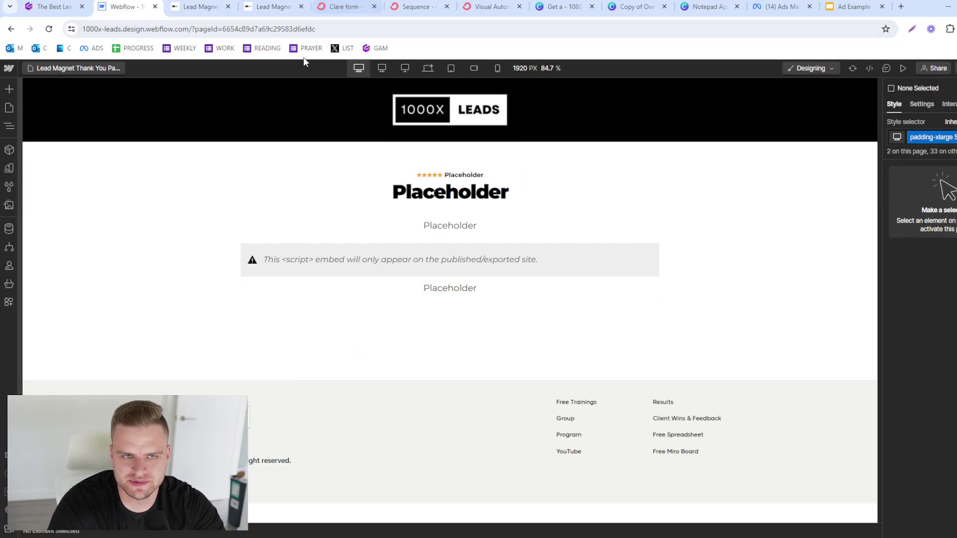
click(401, 10)
click(338, 10)
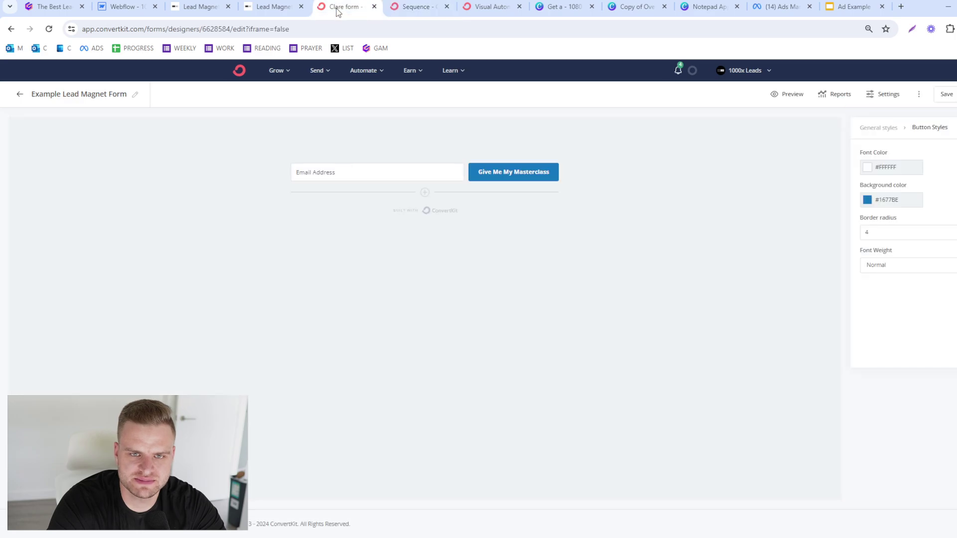
click(889, 95)
key(ctrl+2)
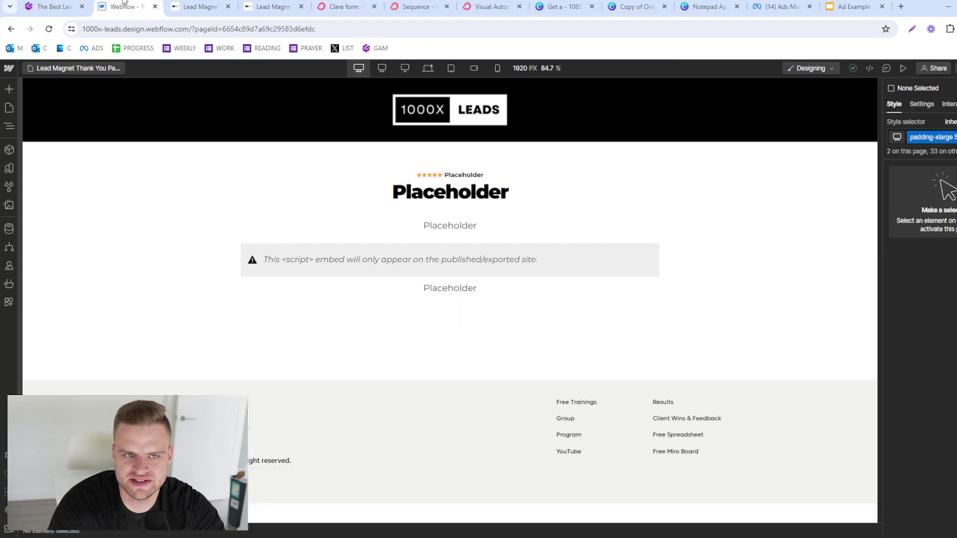
click(563, 6)
click(349, 6)
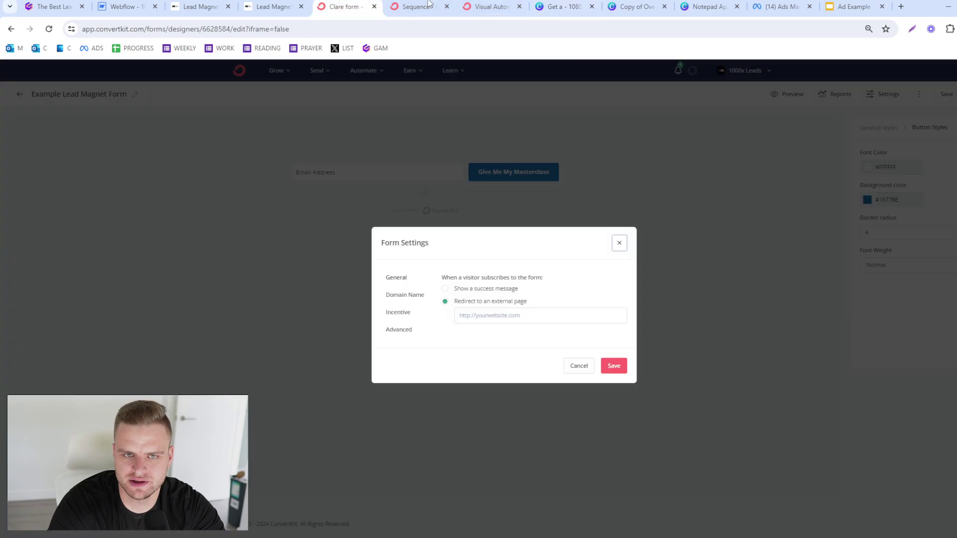
click(486, 6)
click(431, 5)
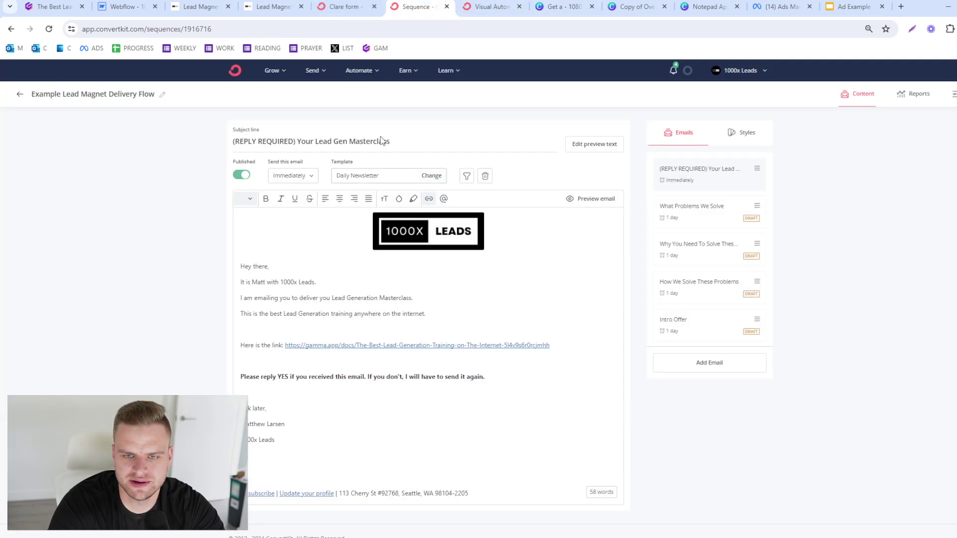
click(344, 6)
key(ctrl+v)
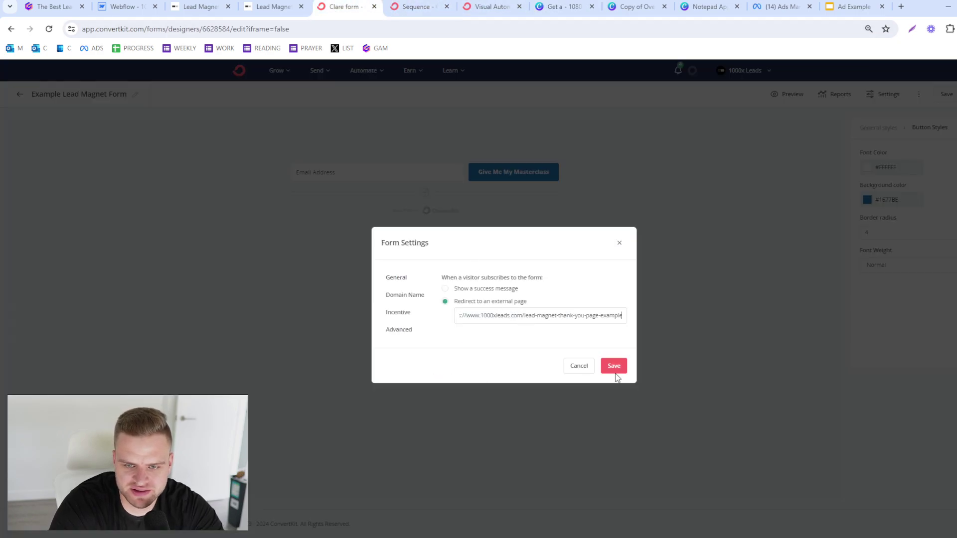
click(614, 366)
click(945, 94)
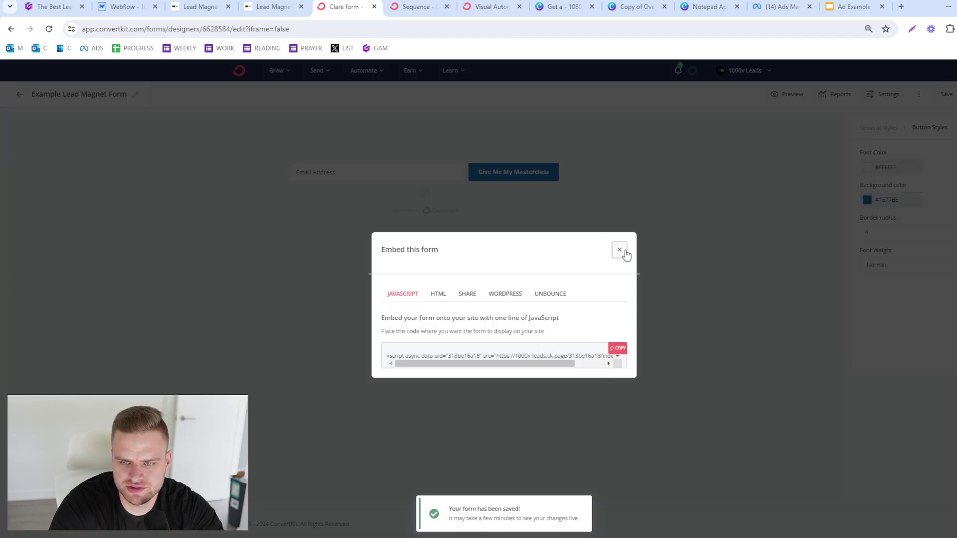
click(619, 250)
click(127, 6)
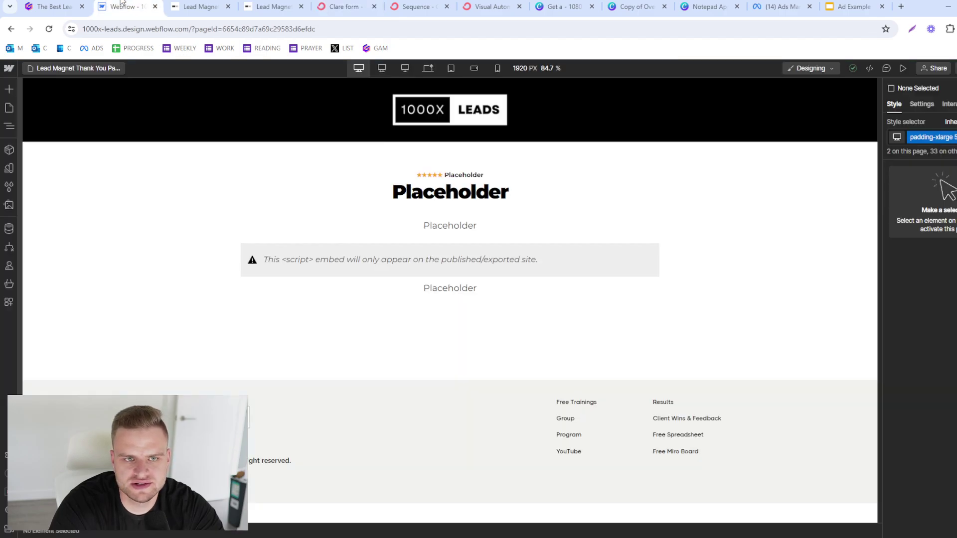
click(199, 6)
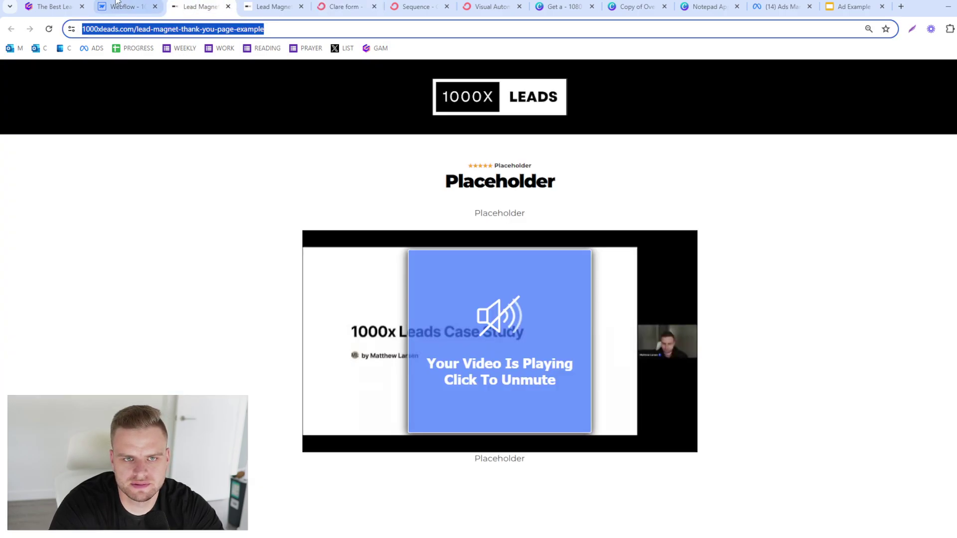
click(127, 7)
click(70, 68)
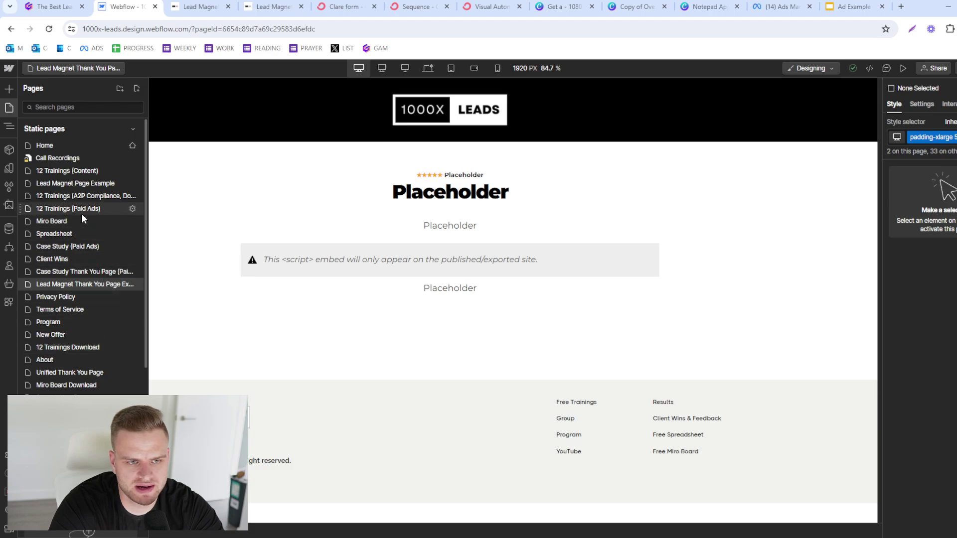
click(87, 182)
click(953, 68)
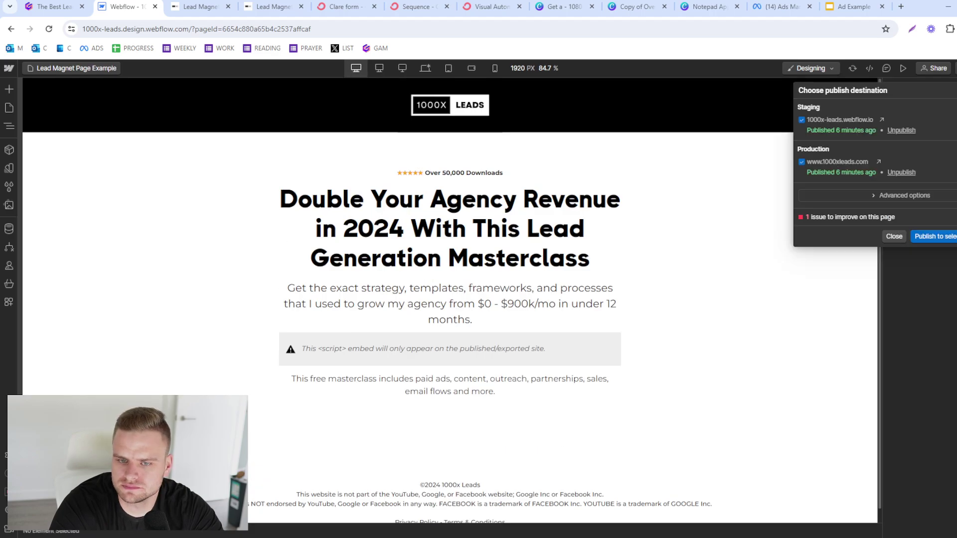
click(880, 165)
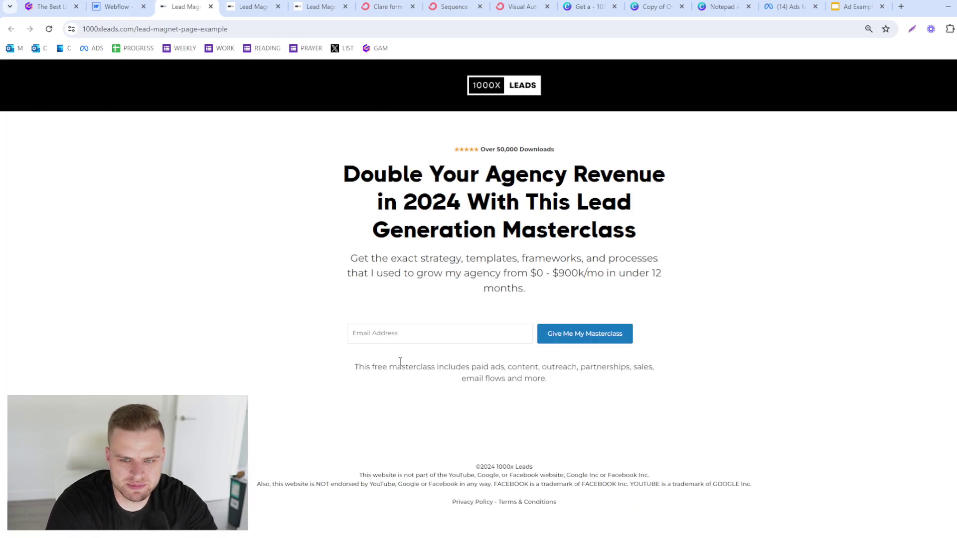
Step: Test the landing page's form redirect twice by submitting the saved email address and returning to the landing page
click(421, 335)
click(432, 362)
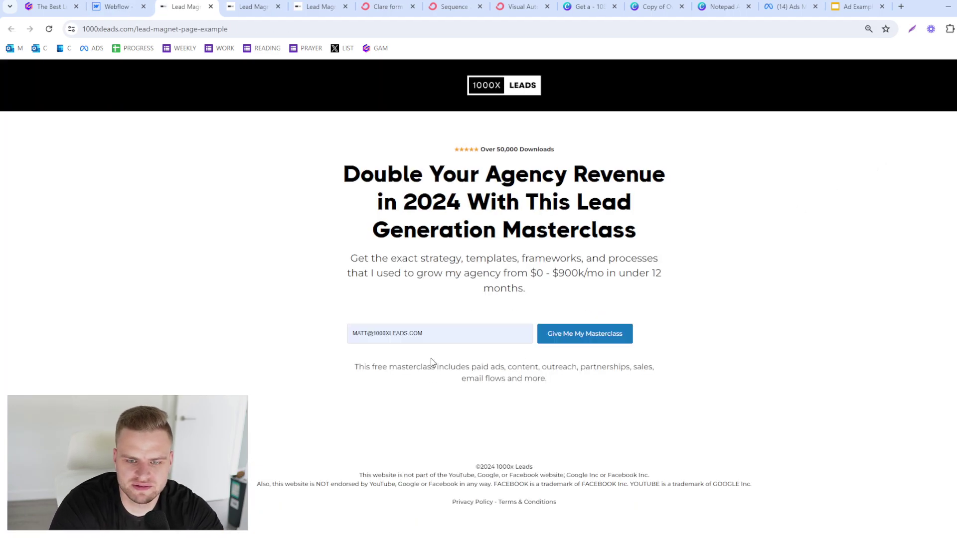
click(589, 336)
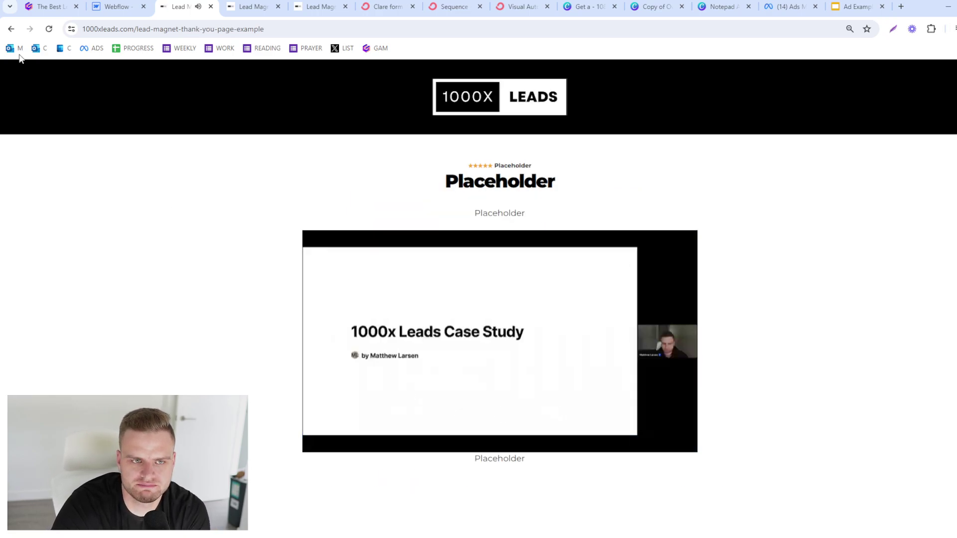
click(11, 30)
click(504, 339)
click(469, 359)
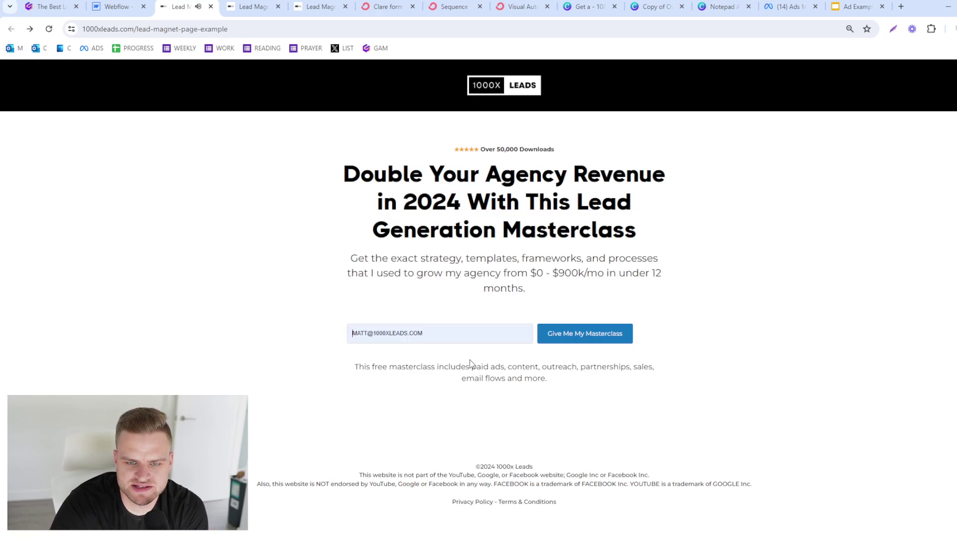
click(612, 335)
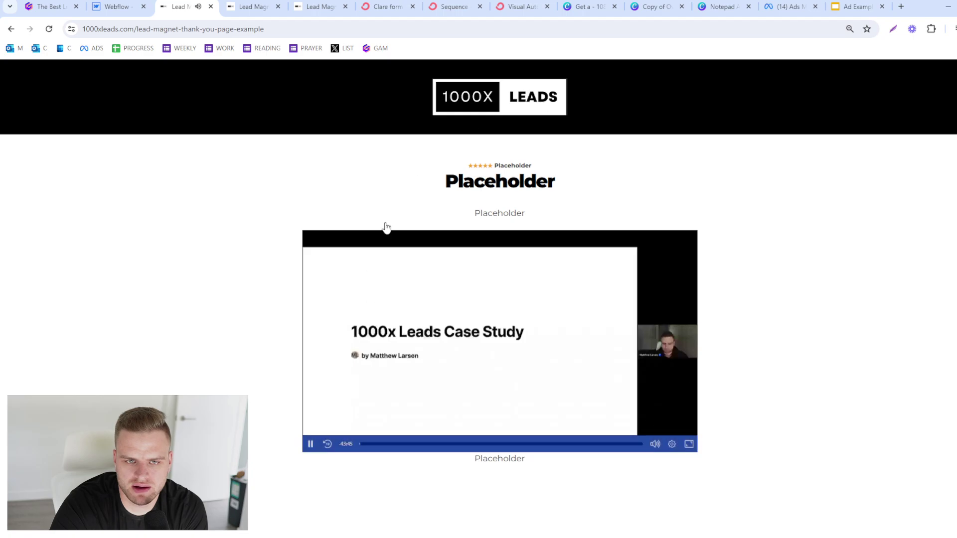
click(12, 30)
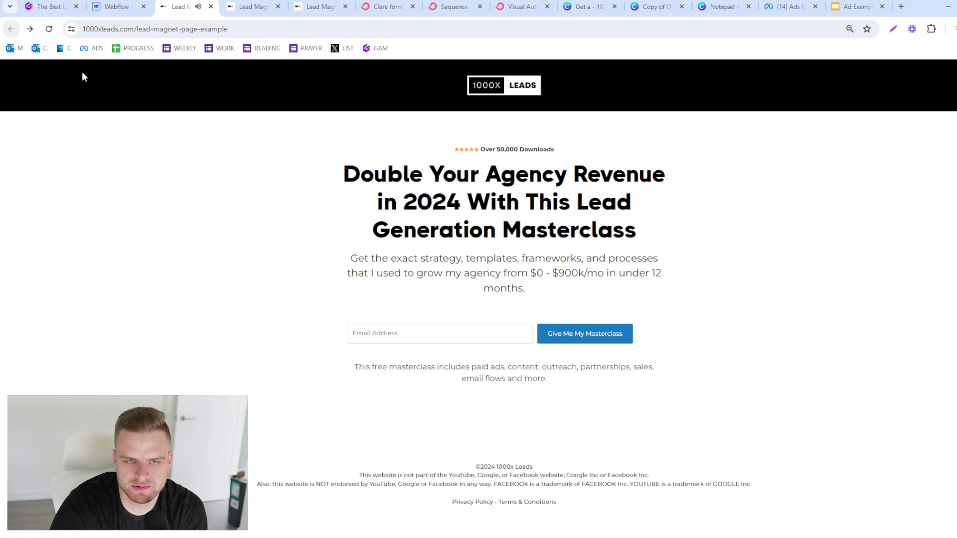
Step: Switch to Webflow, open the Lead Magnet Thank You Page and start editing its main placeholder headline
click(116, 7)
click(106, 68)
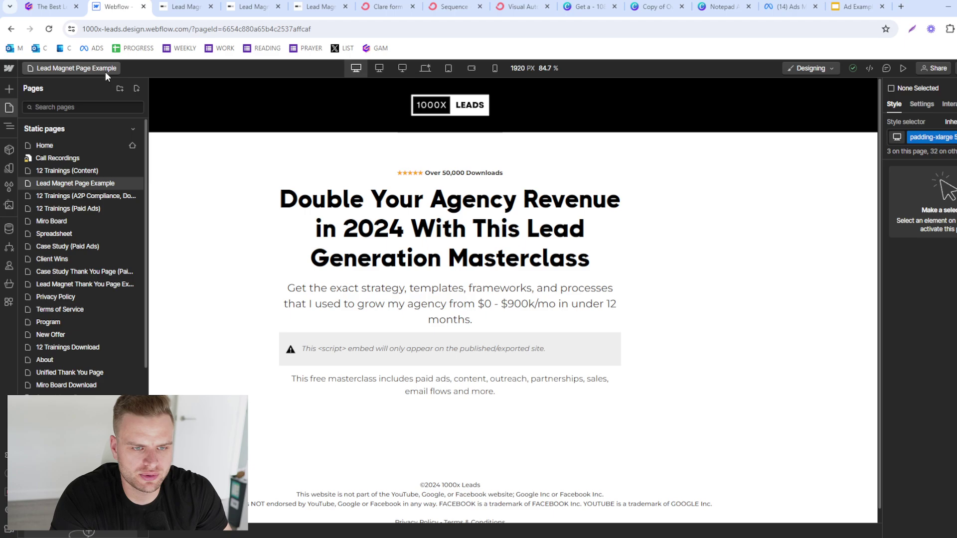
click(94, 286)
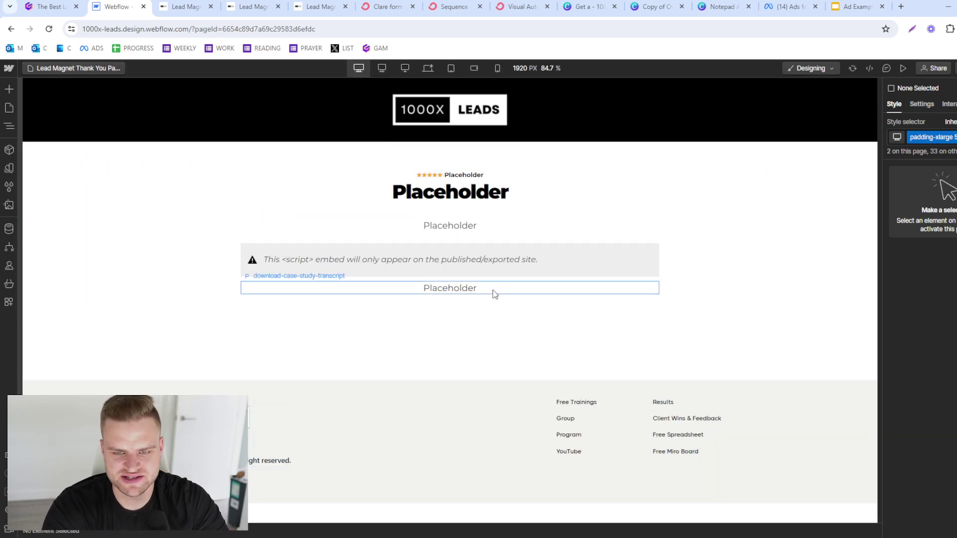
click(530, 272)
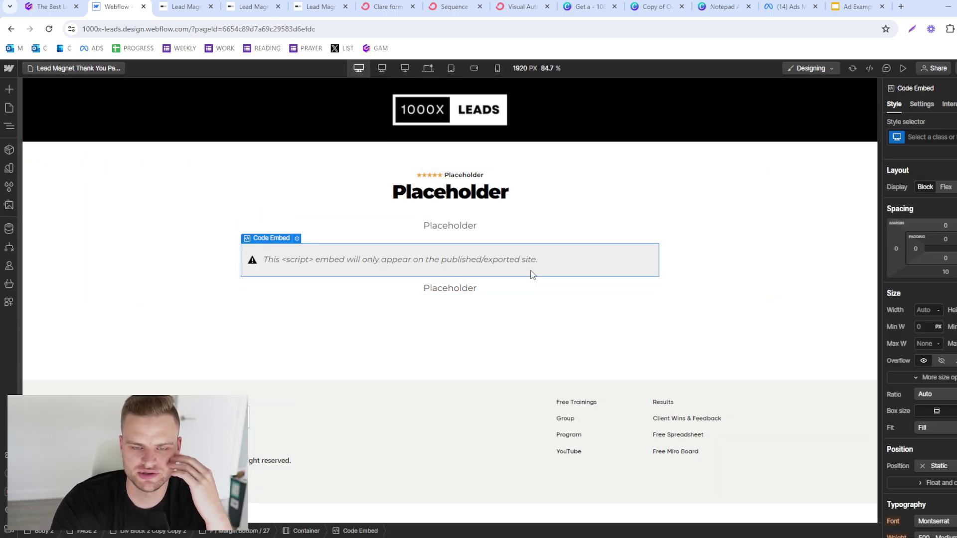
click(487, 192)
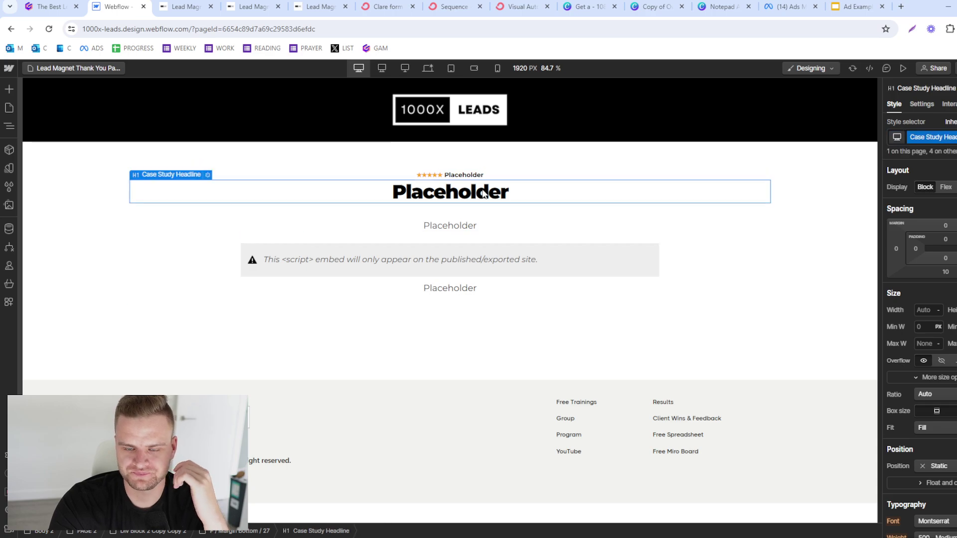
click(487, 191)
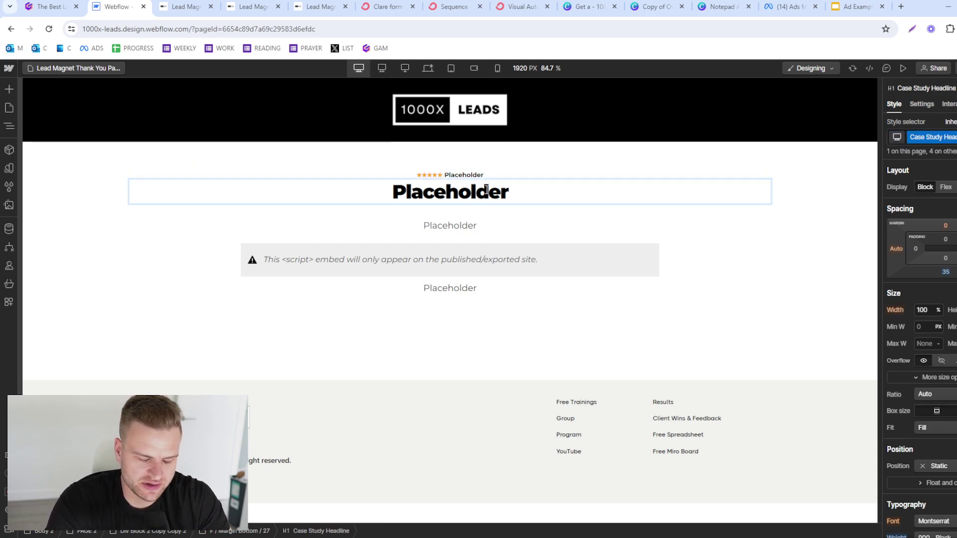
Step: Go to miro.com in a new browser tab and open the Full Funnel Illustration board
click(902, 6)
text(miro.com)
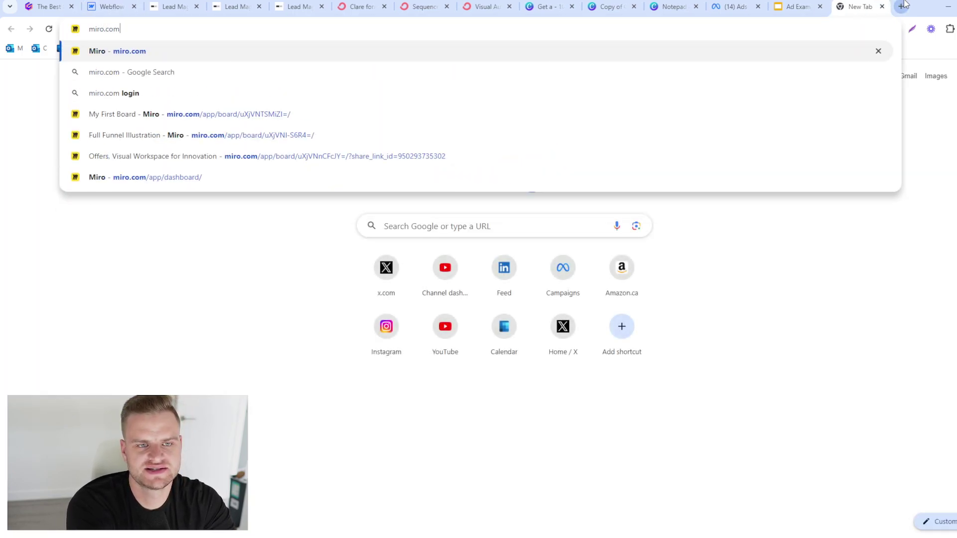
key(Return)
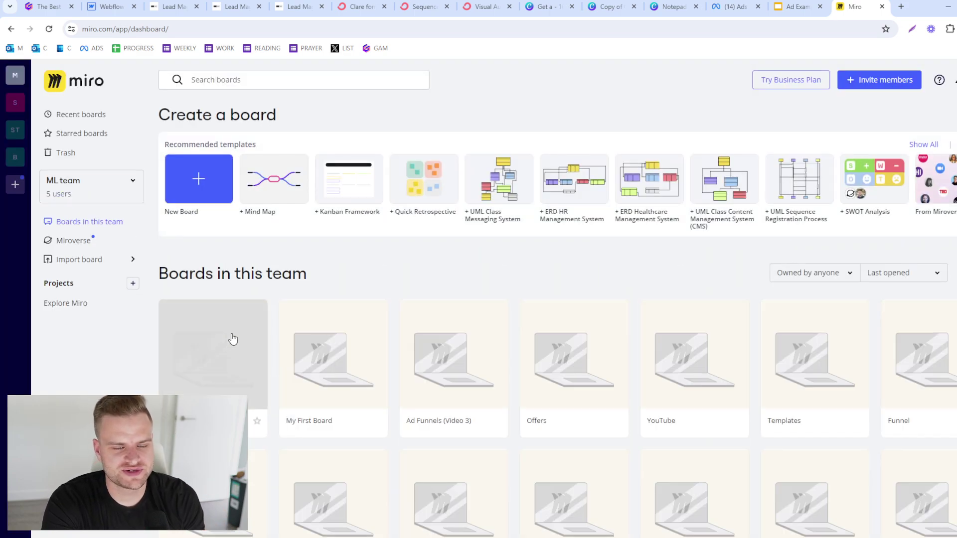
click(213, 344)
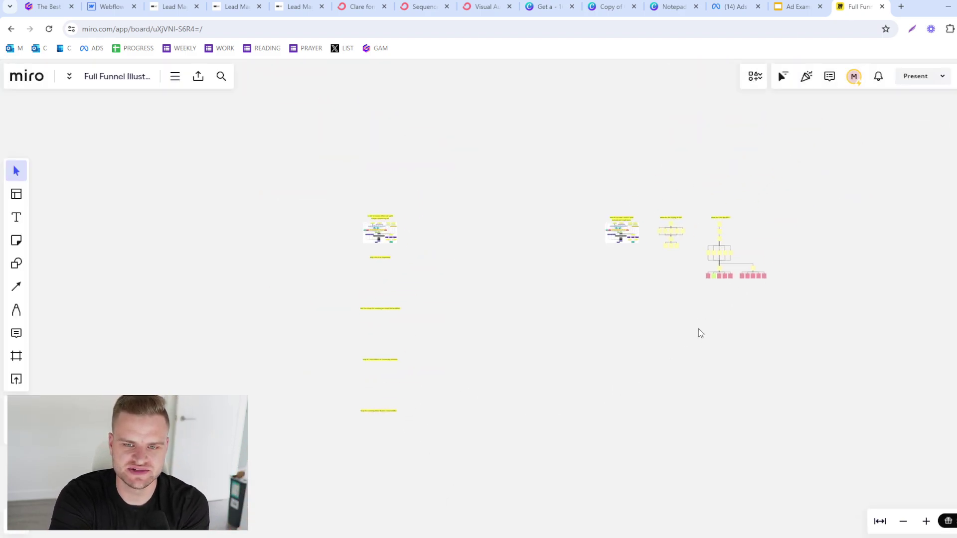
Step: Frame the complete funnel diagram on the board and activate the Pen tool to annotate it
scroll(555, 268, up, 5)
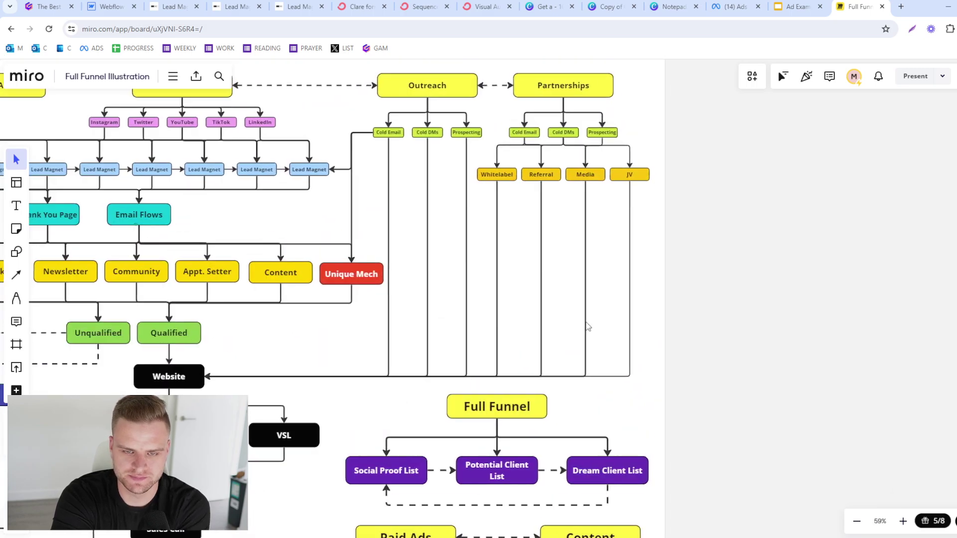
scroll(633, 179, down, 3)
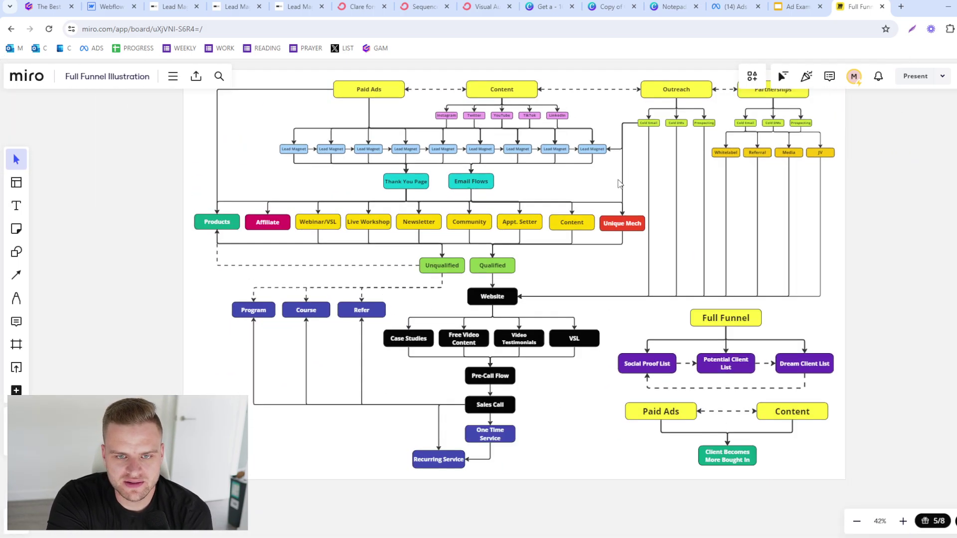
drag(617, 178, 568, 211)
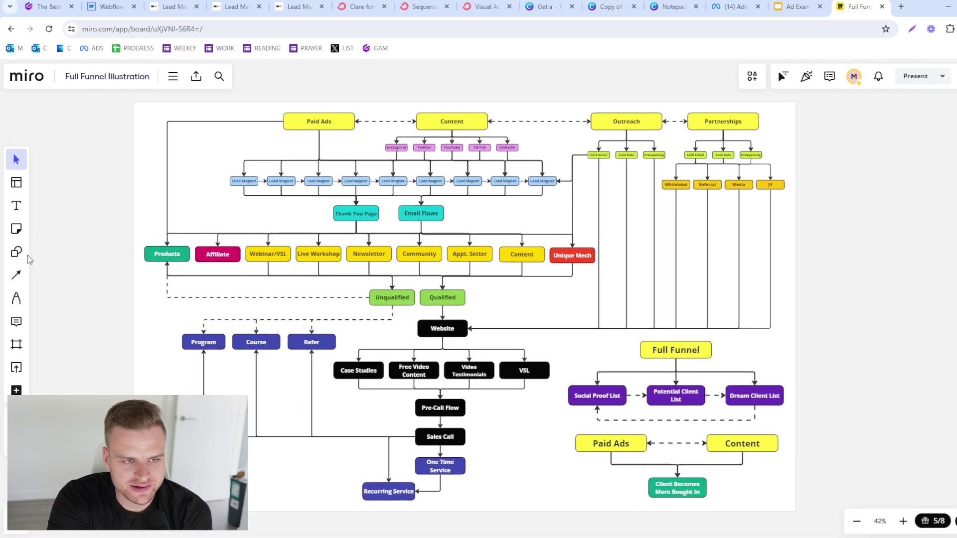
click(16, 298)
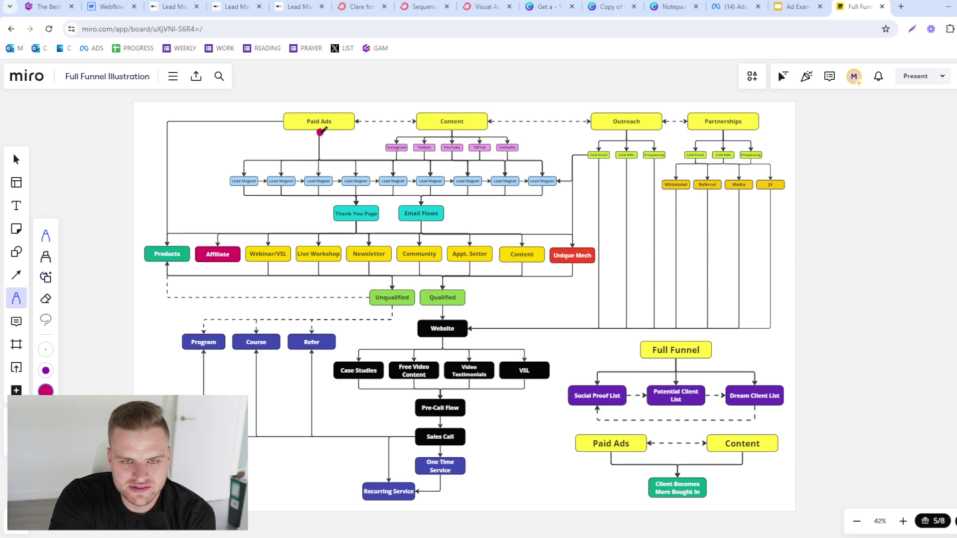
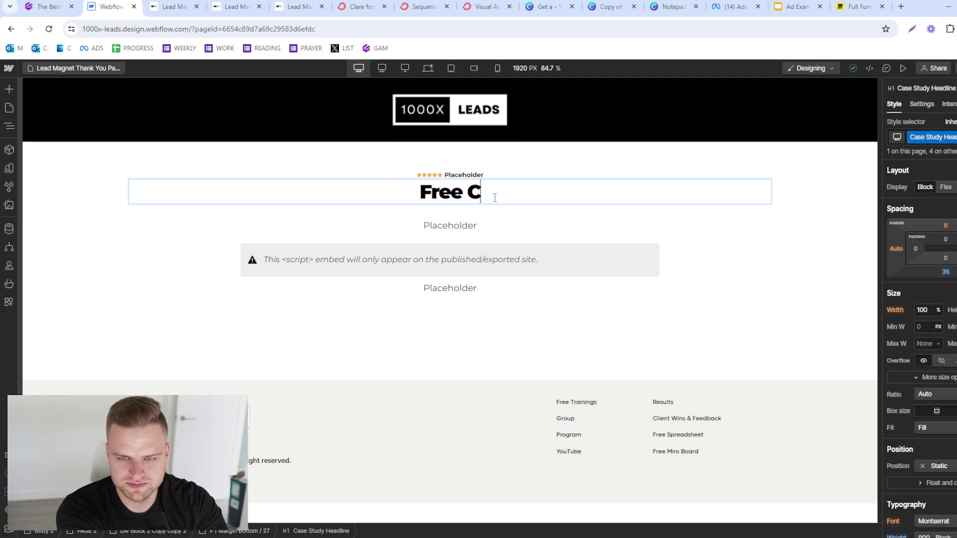
Step: Complete the thank-you page headline in Webflow as "Free Case Study: How I Scaled My Agency From $0 - $900k/Mo In Under 12 Months"
text(y: How)
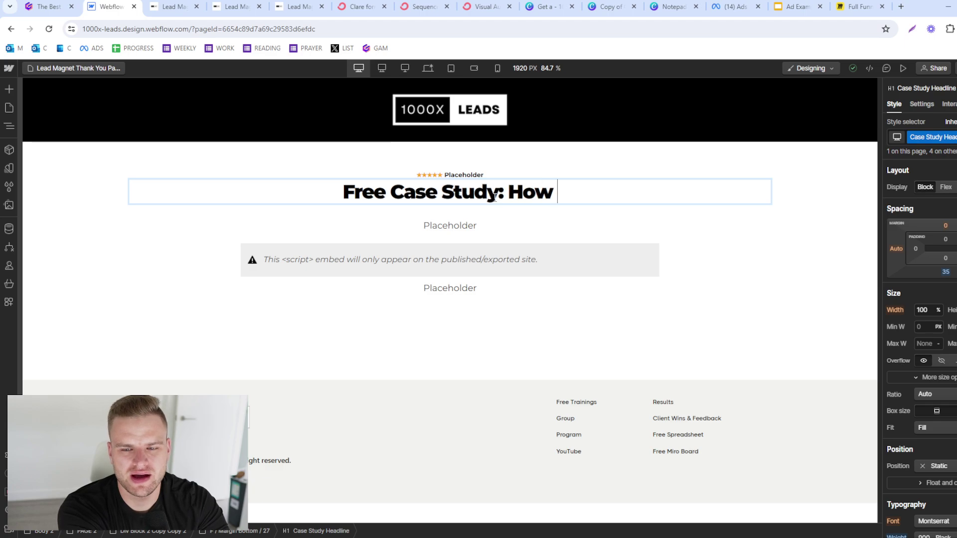
text( I Scaled My Age)
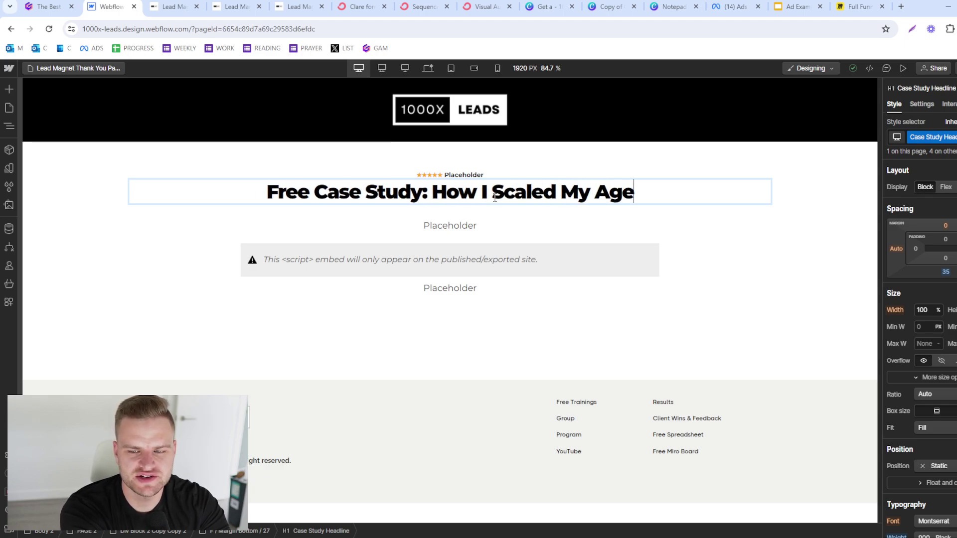
text(ncy From $-)
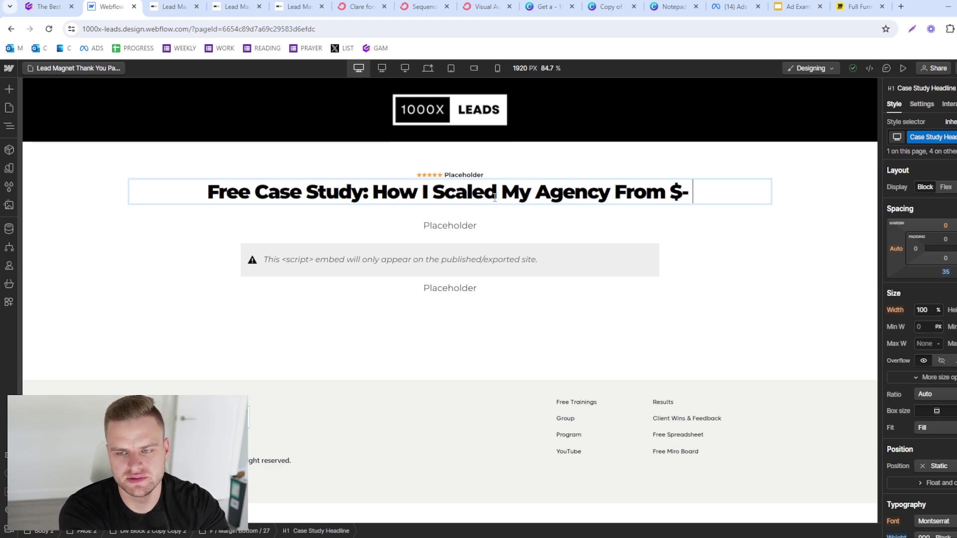
key(BackSpace)
text(0 - $900k)
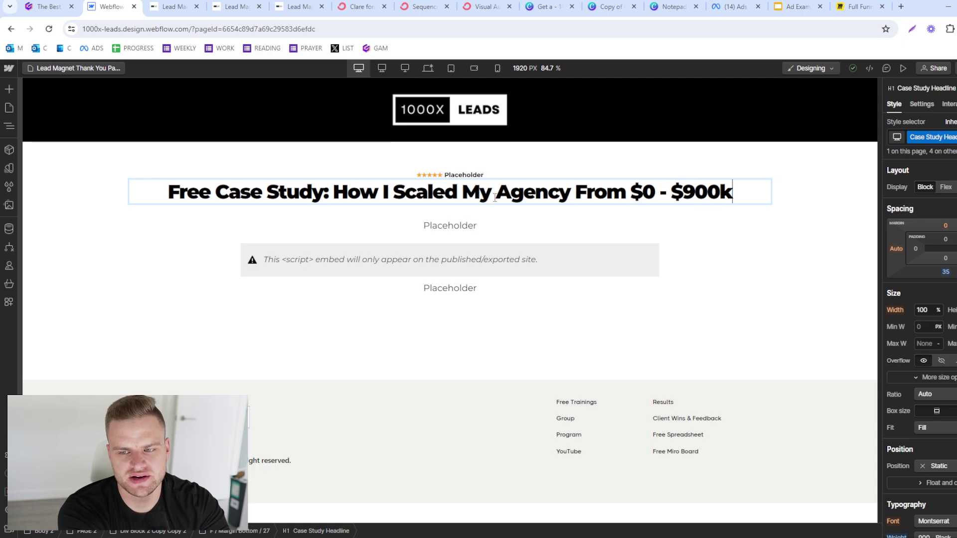
text(/Mo In Und)
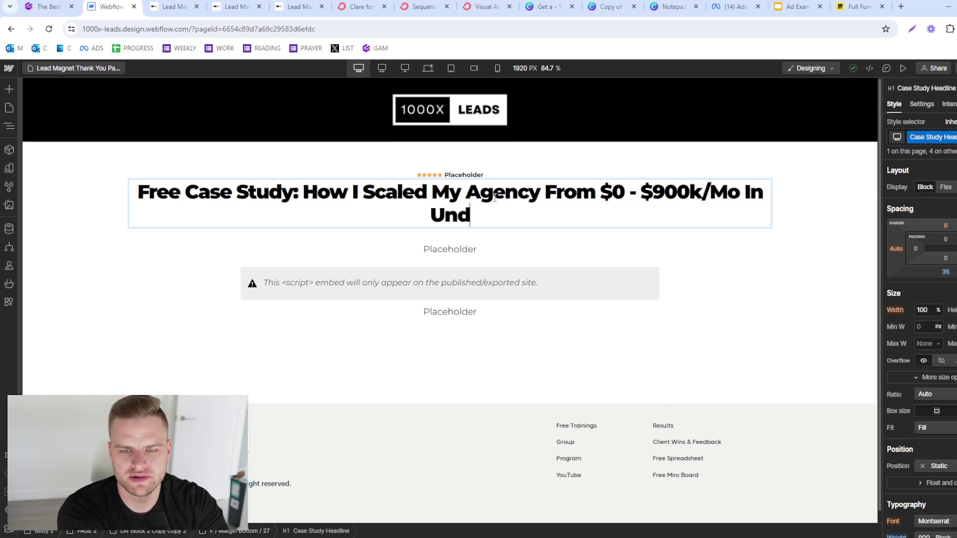
text(er 12 Months)
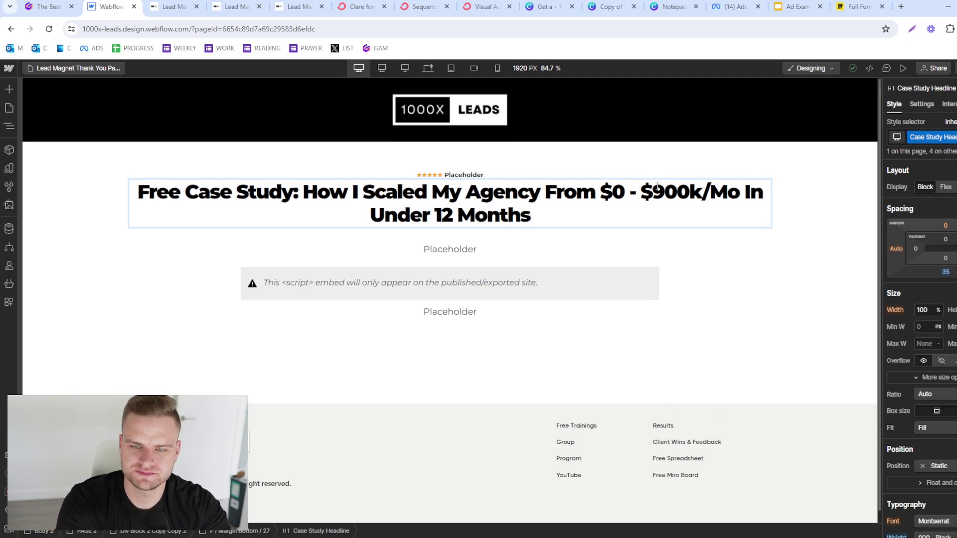
click(464, 174)
drag(463, 174, 450, 315)
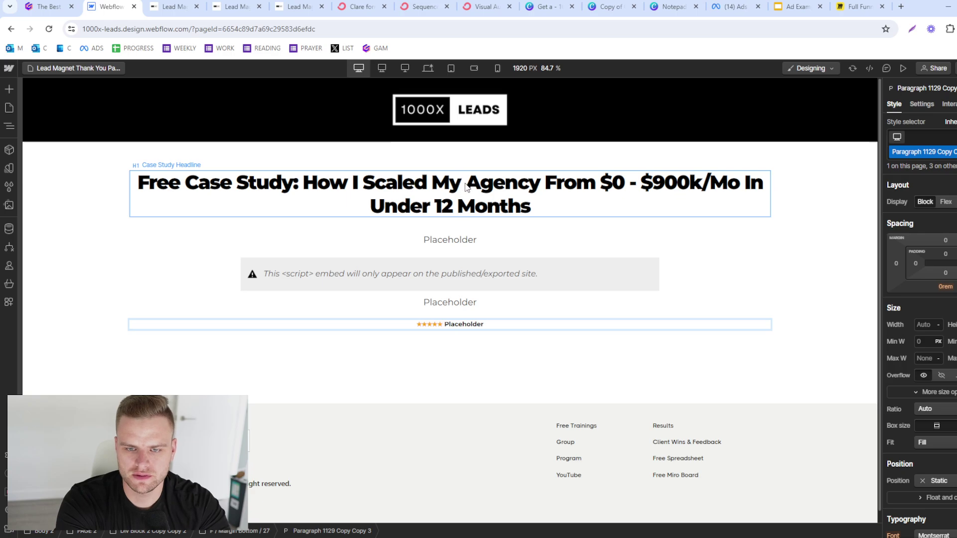
click(500, 364)
key(ctrl+z)
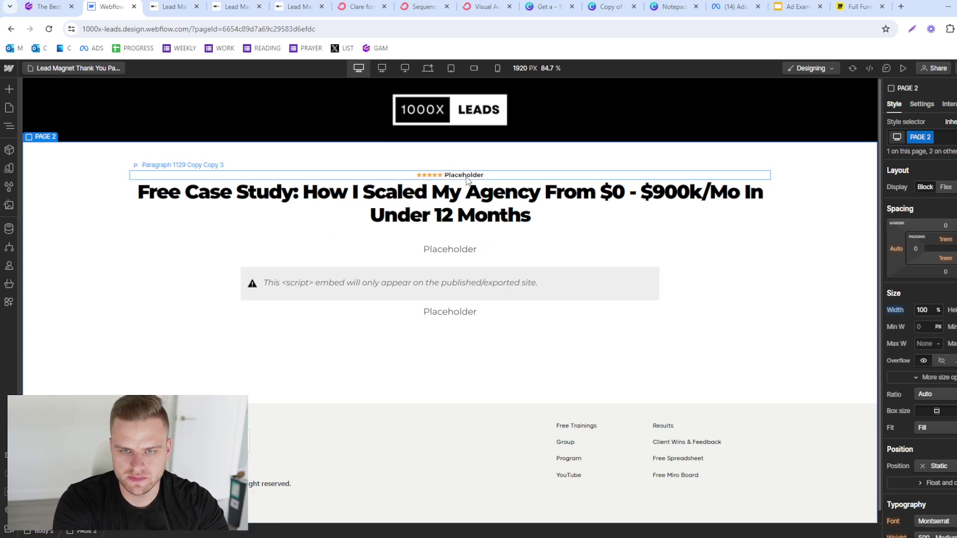
Step: Replace the placeholder text beside the stars above the headline with "120,000+ Views"
click(466, 178)
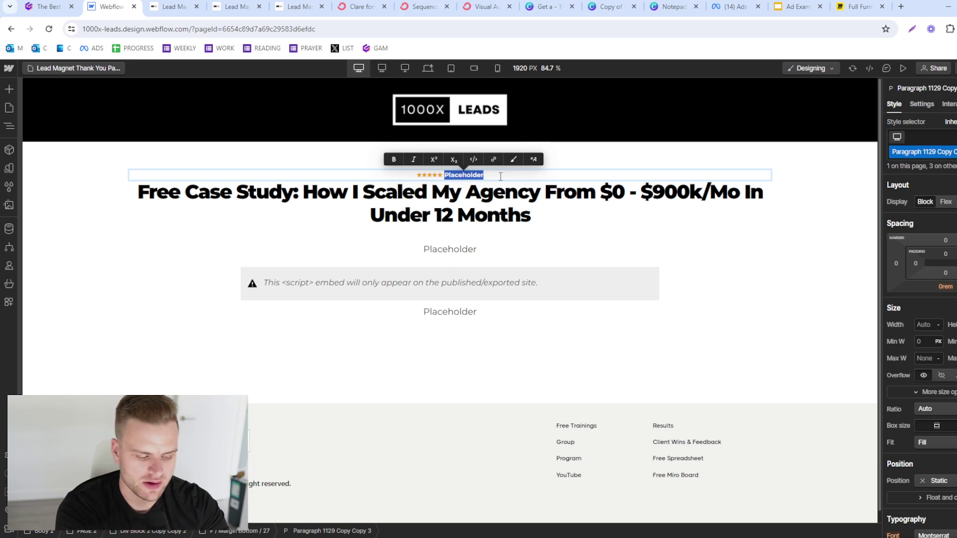
text(120,000+ Views)
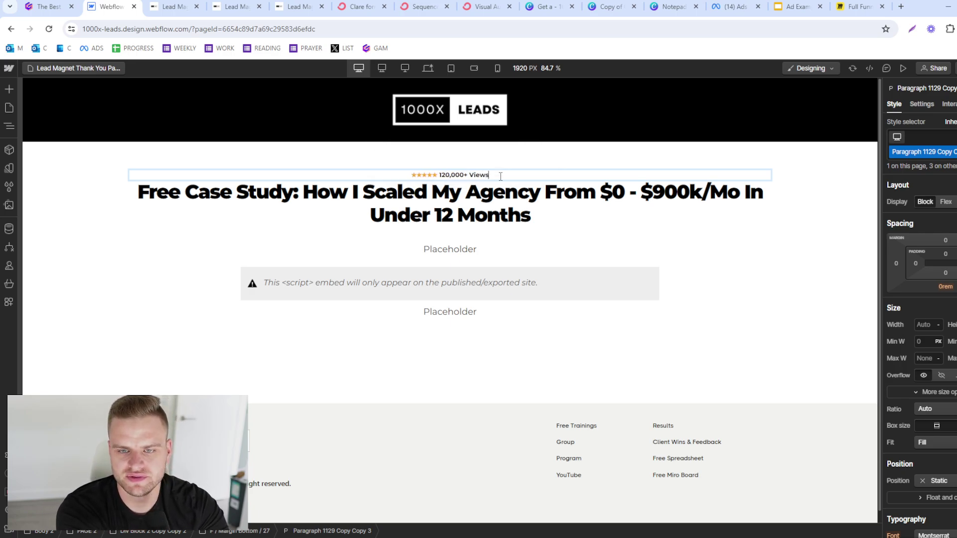
click(441, 215)
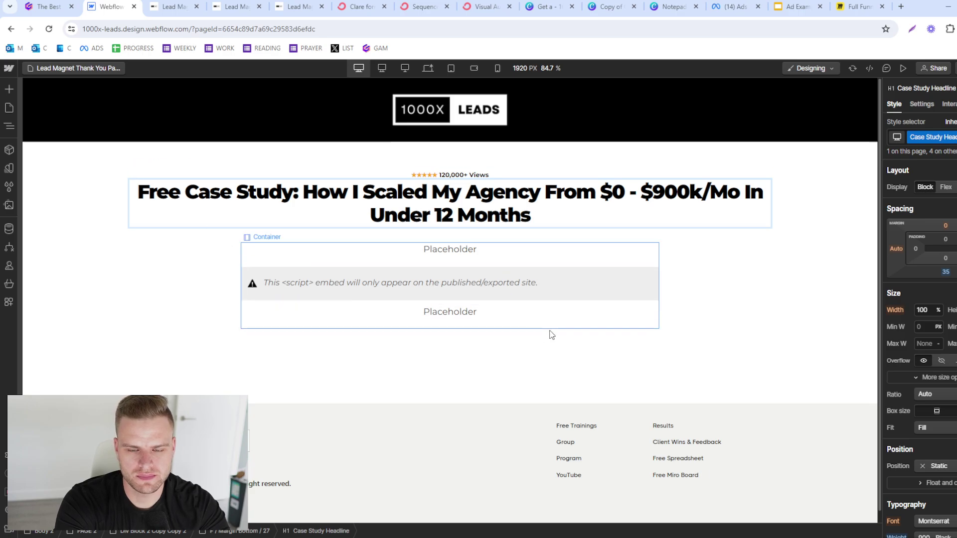
Step: Replace the placeholder below the headline with "Watch my 43-minute free case study on how I scaled my agency"
click(486, 255)
key(ctrl+a)
text(Wat)
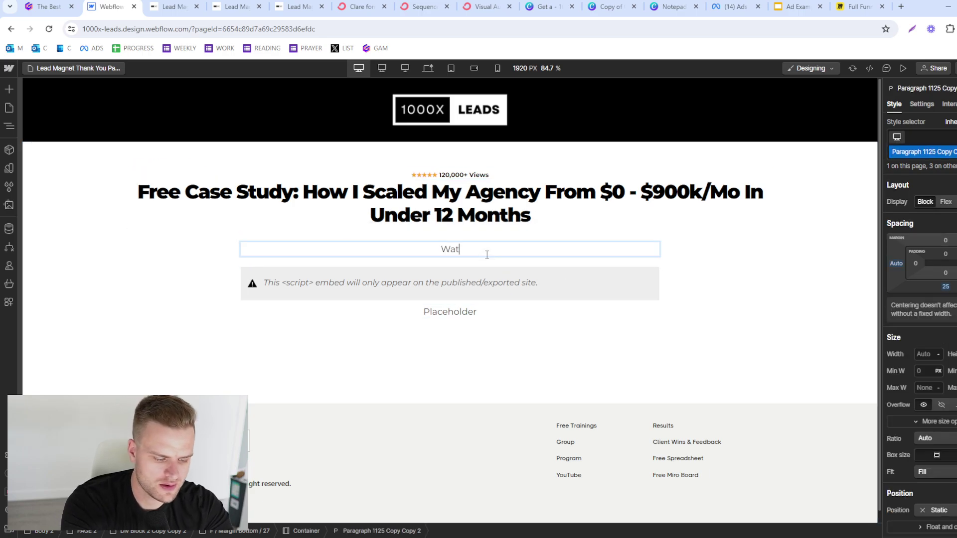
text(ch my 43-mi)
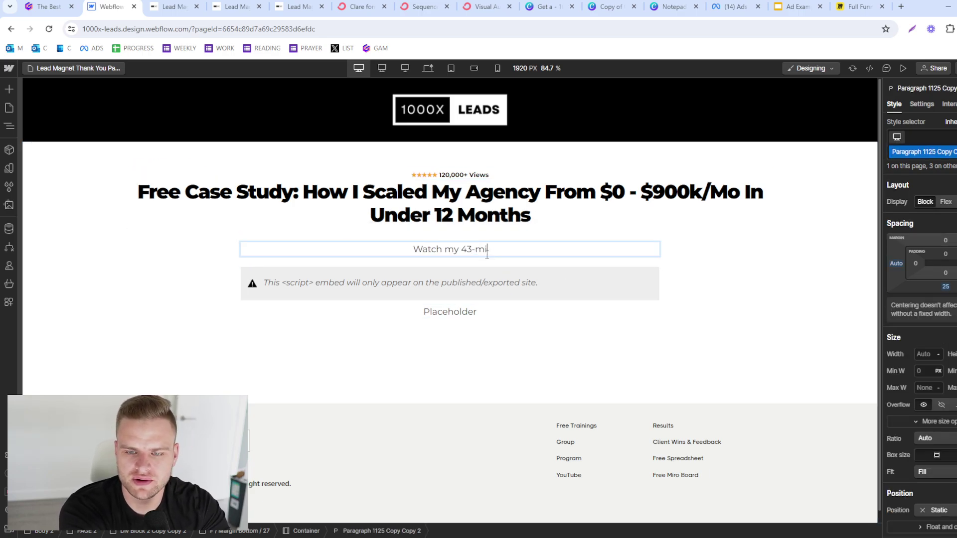
text(nute free case study )
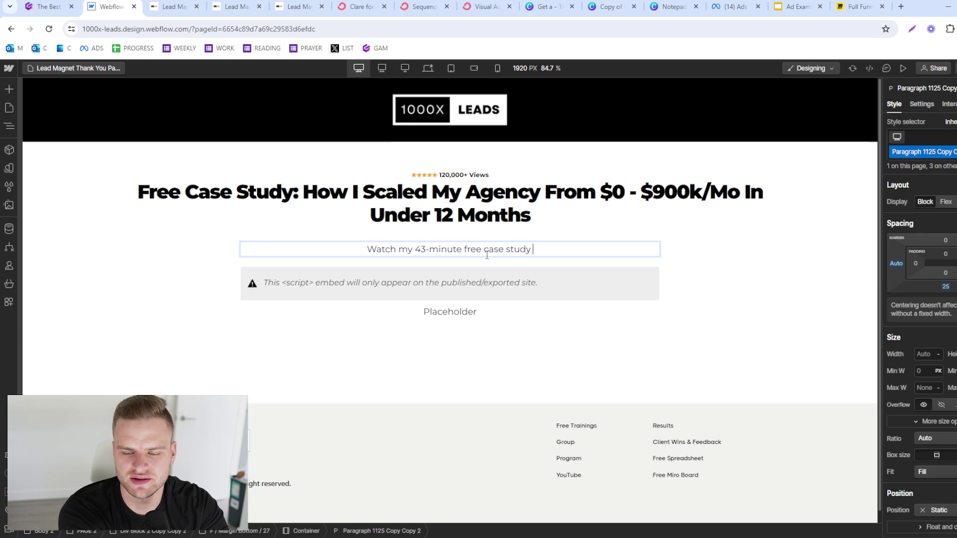
text(on how I scaled my agency)
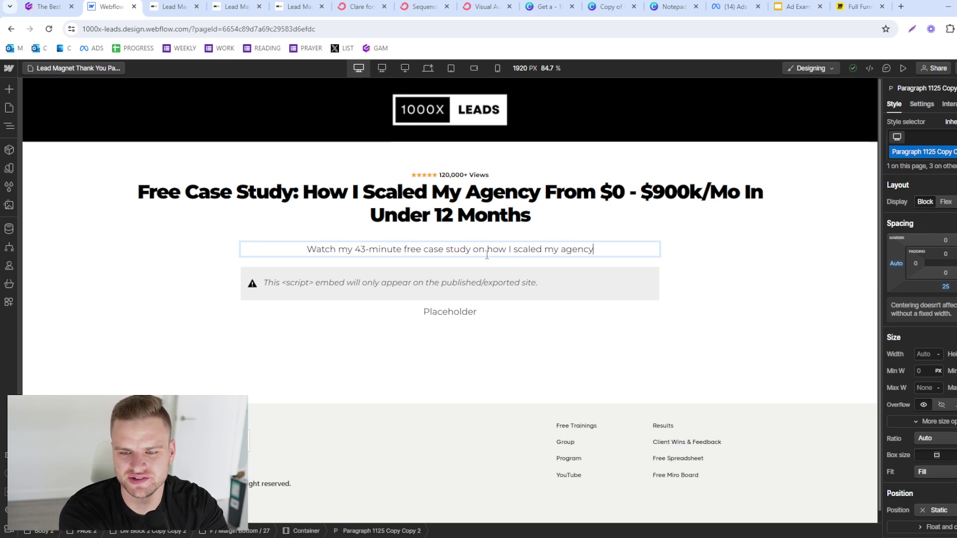
Step: Extend the paragraph below the headline with ". You will be shown the exact strategy, offers, ads, content, cold email scripts, and more."
text(. You will be show)
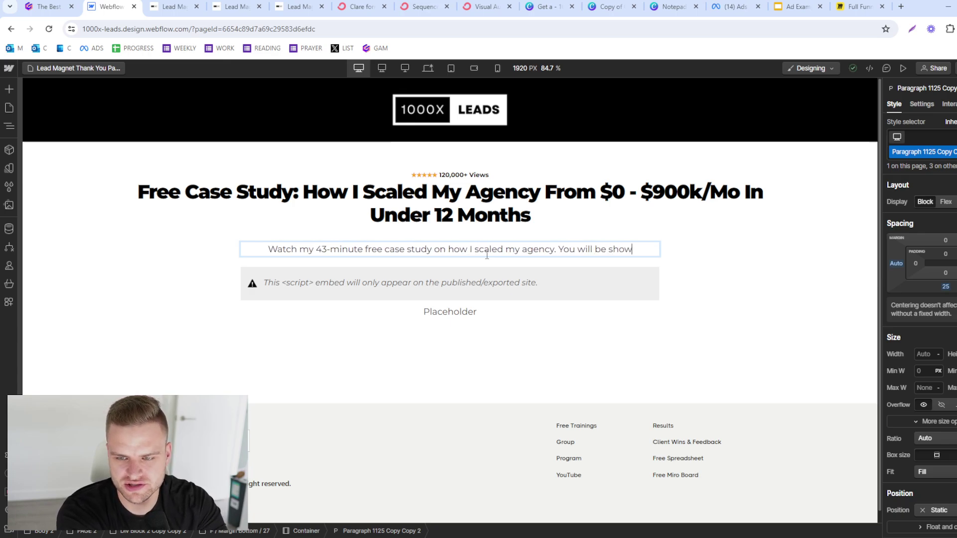
text(n the exact strategy)
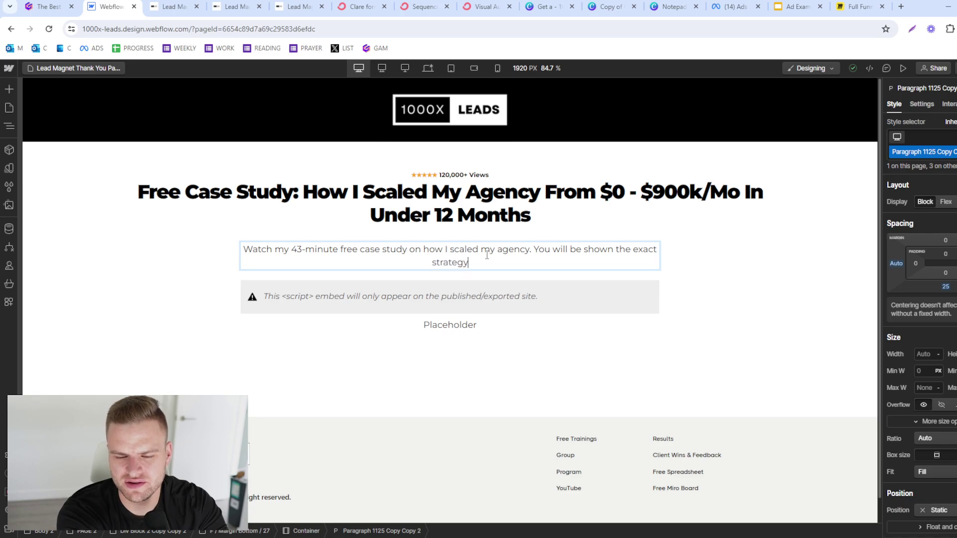
text(, offers, )
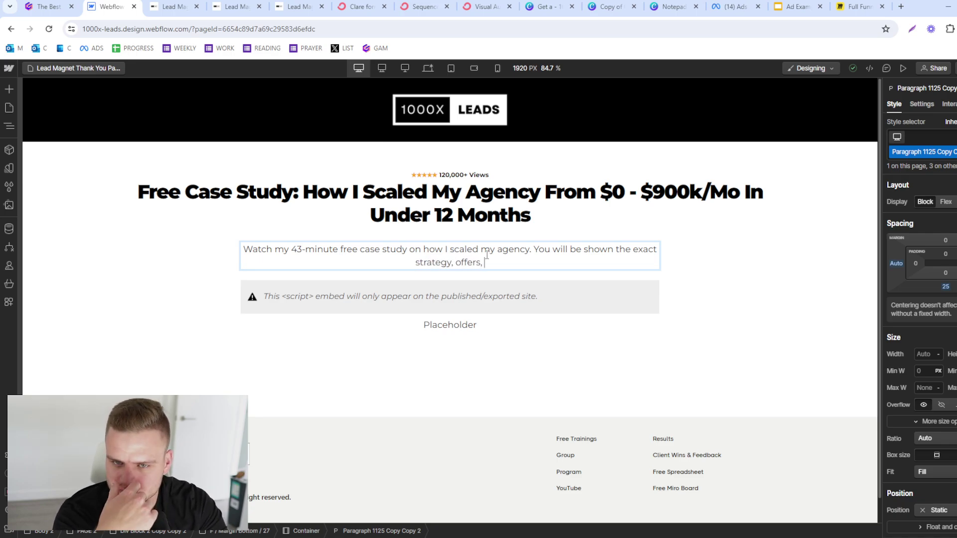
text(tr)
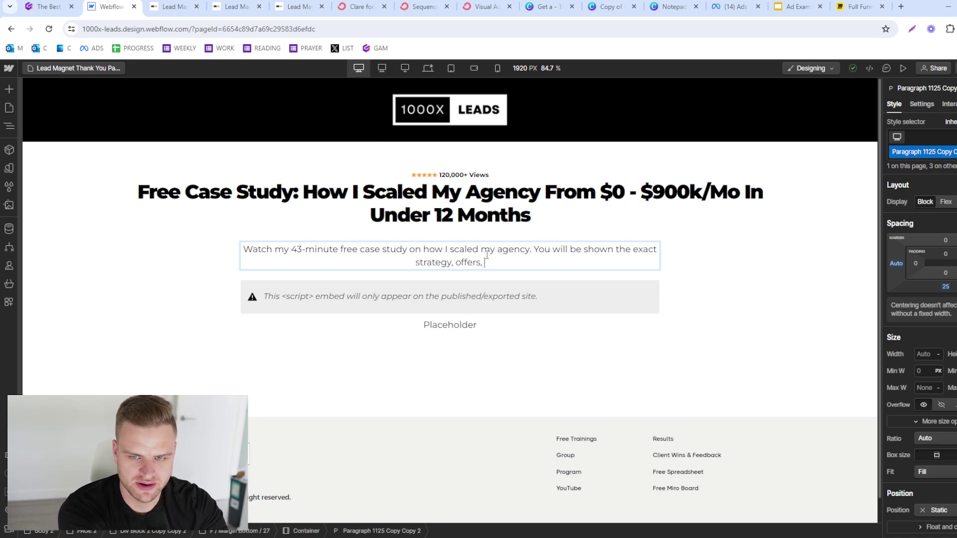
text( cnotent)
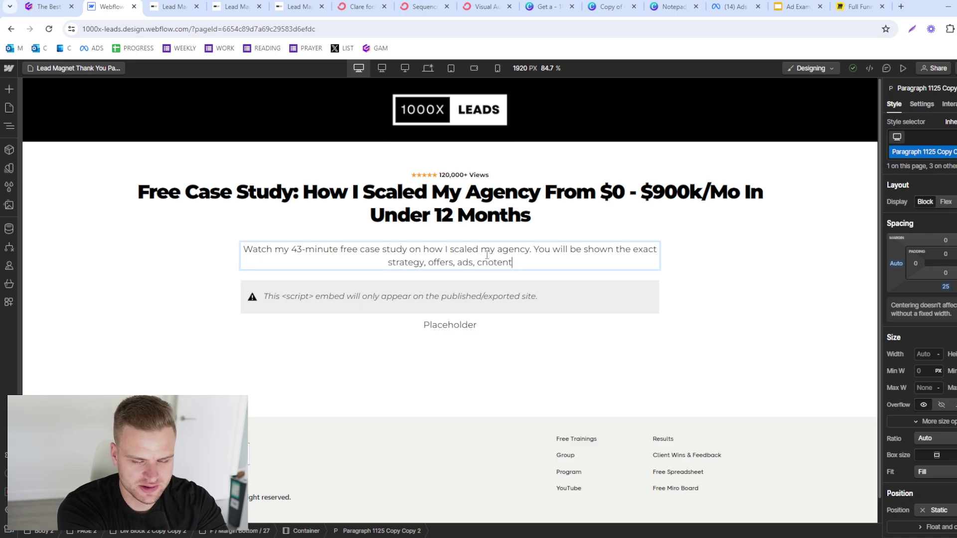
key(BackSpace)
key(BackSpace)
key(BackSpace)
key(BackSpace)
key(BackSpace)
key(BackSpace)
text(on)
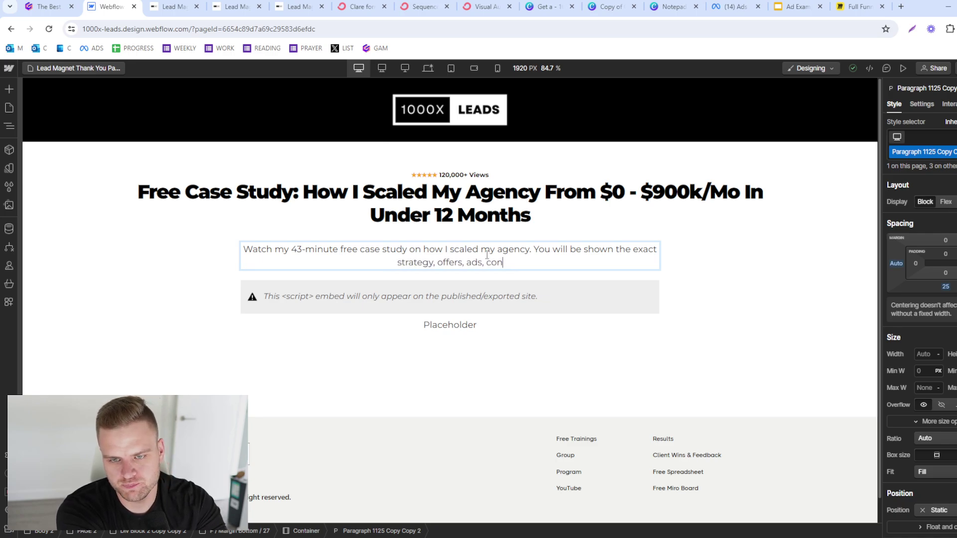
text(tent, cold email scripts, and more.)
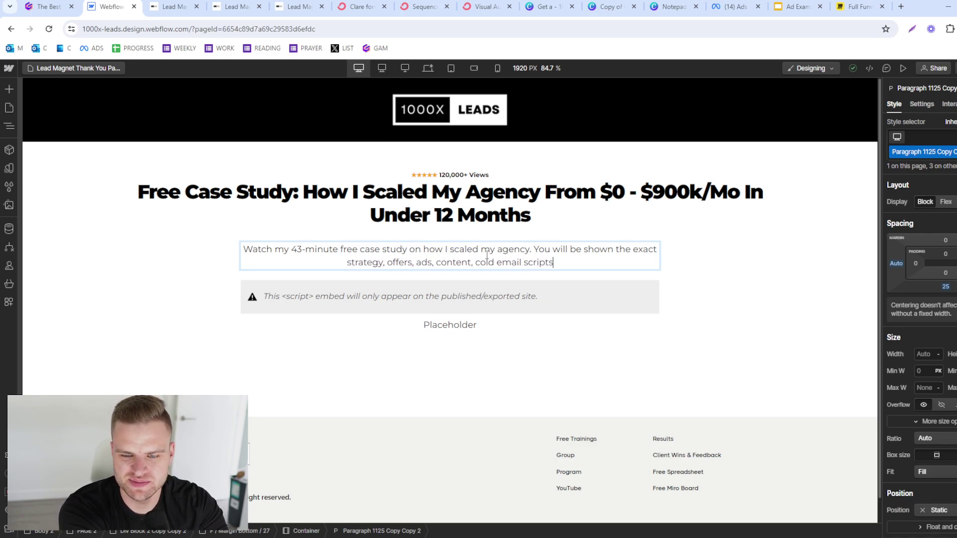
click(437, 369)
Step: On the Miro funnel board, draw red paths from Thank You Page and Email Flows to Webinar/VSL, and from there to Qualified
click(858, 6)
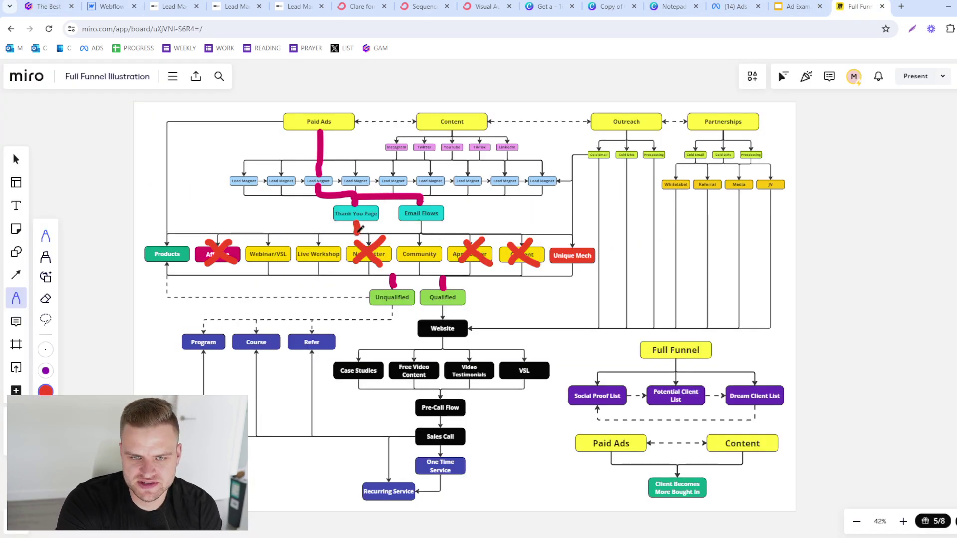
mouse_move(323, 231)
mouse_down()
mouse_move(272, 235)
mouse_move(265, 244)
mouse_up()
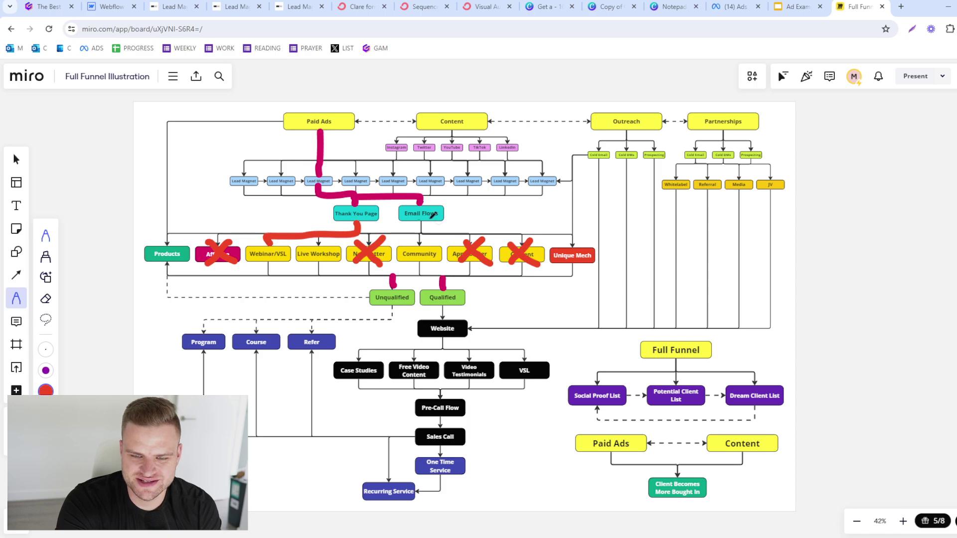
drag(424, 229, 394, 231)
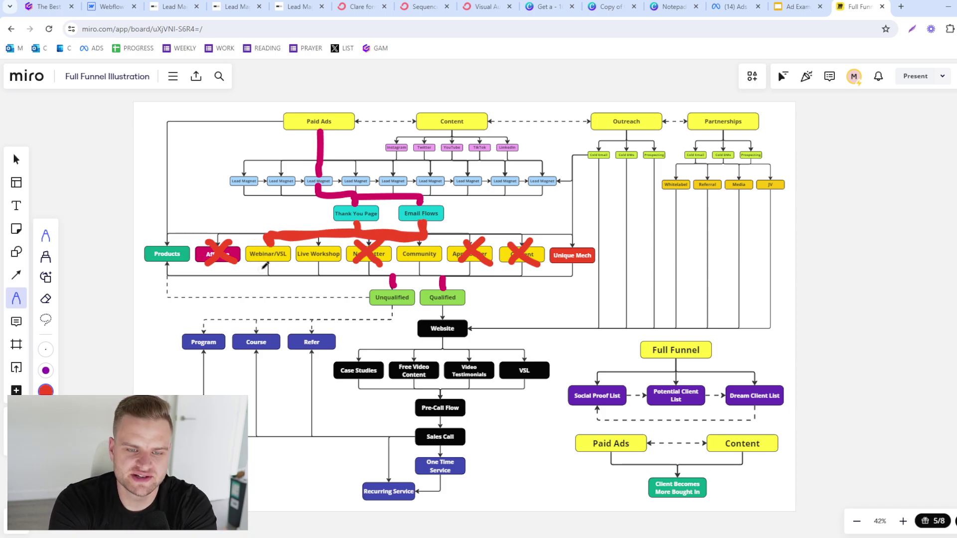
drag(273, 270, 407, 272)
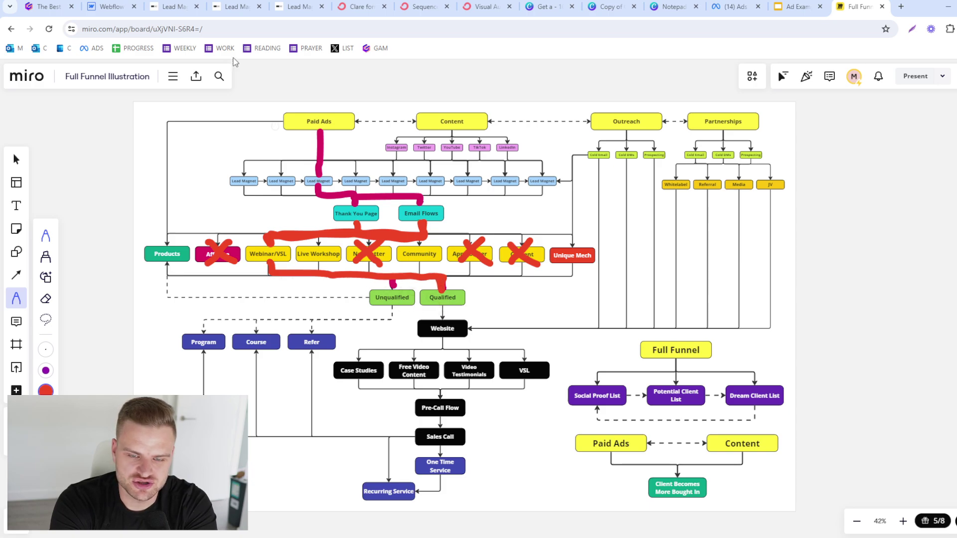
Step: Switch to Webflow and inspect the custom code of the script embed below the case study paragraph
click(112, 11)
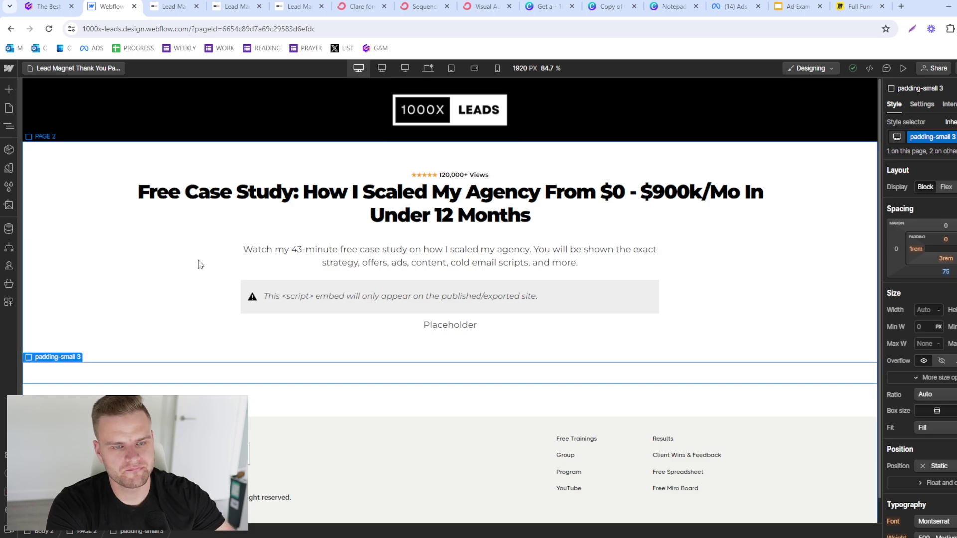
double_click(432, 297)
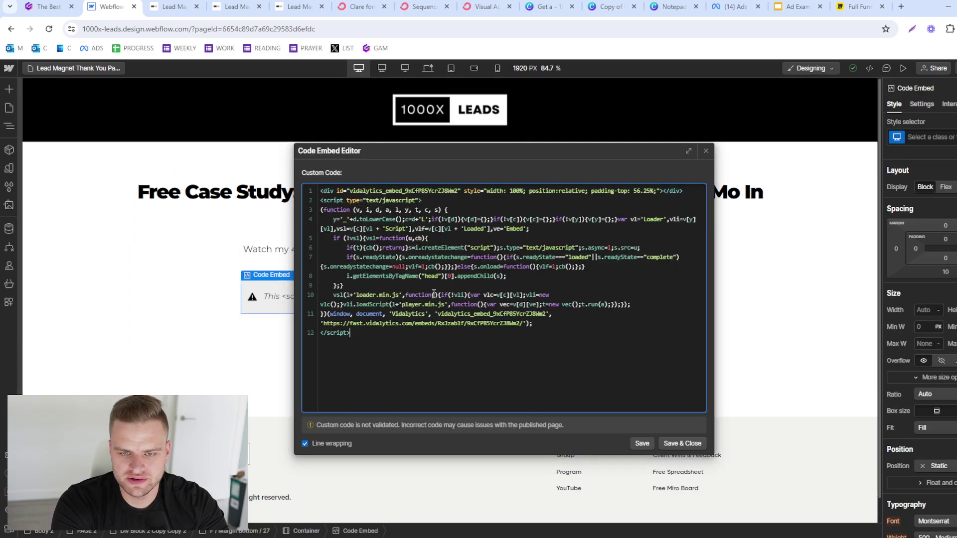
key(ctrl+a)
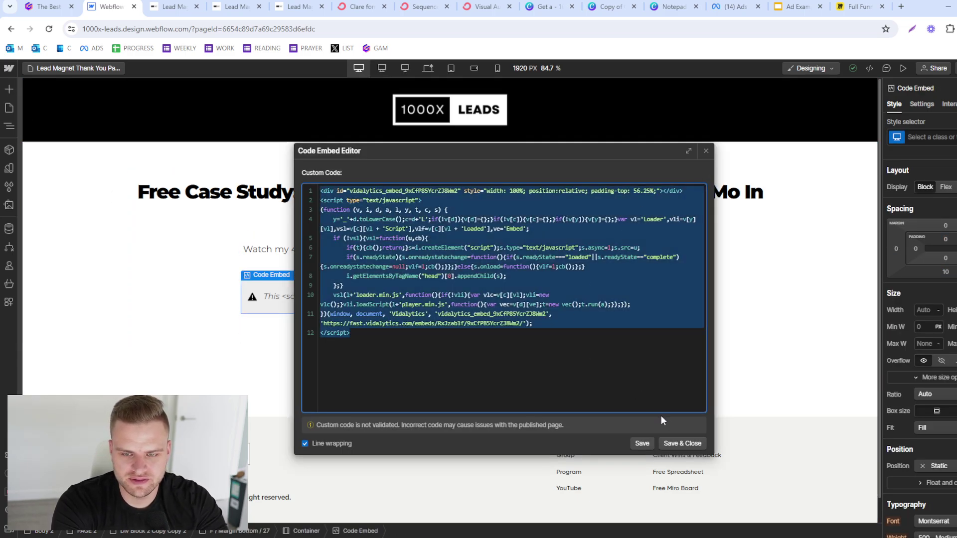
click(705, 152)
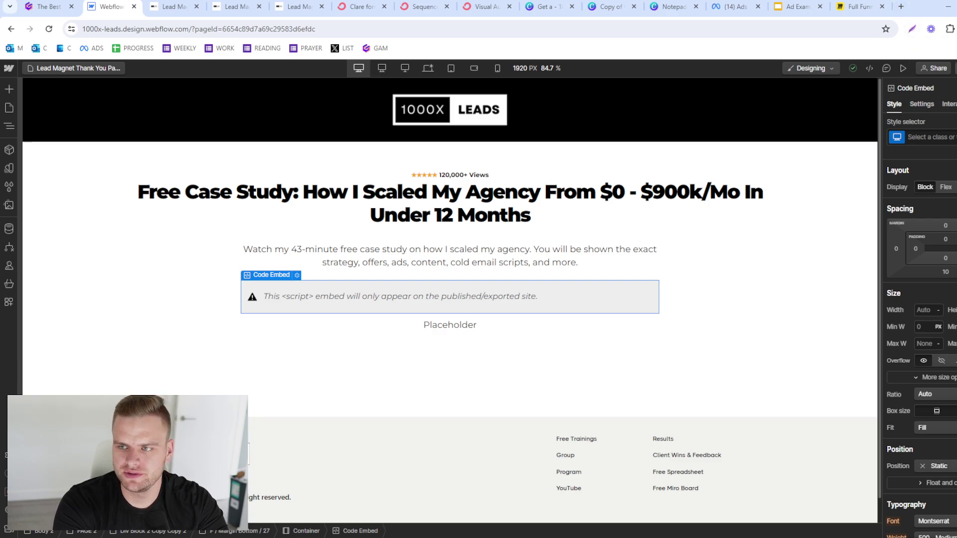
Step: Publish the site and reload the live lead magnet thank-you page to check the new copy
click(953, 68)
click(924, 236)
click(173, 6)
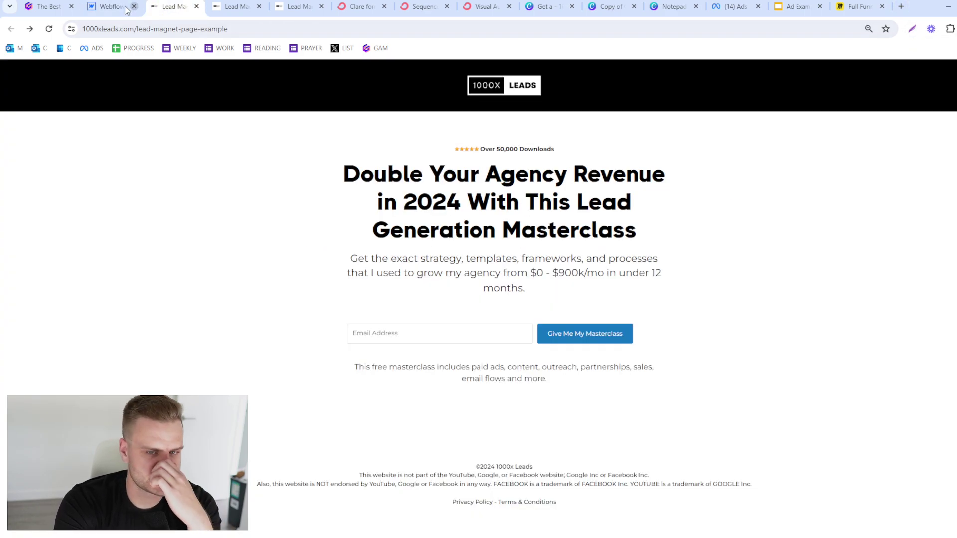
click(214, 4)
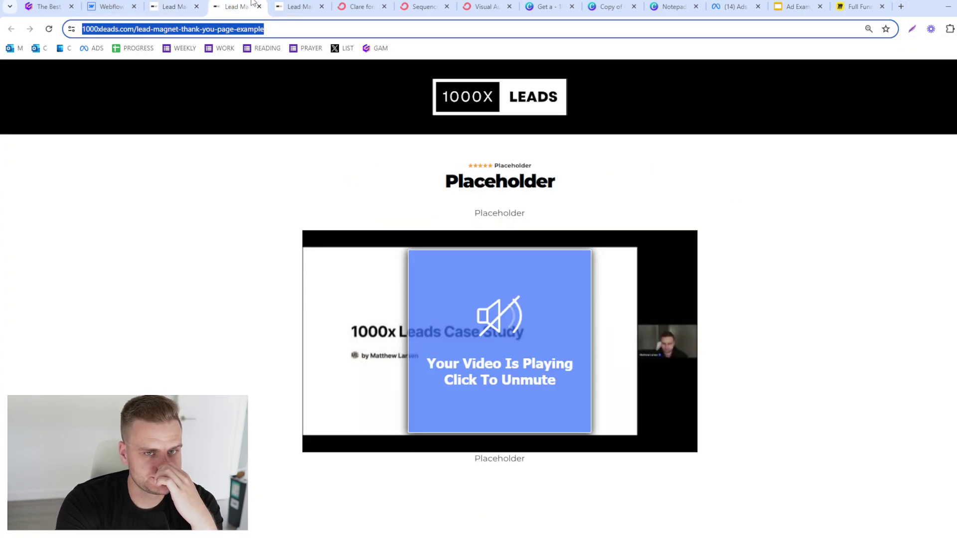
click(49, 29)
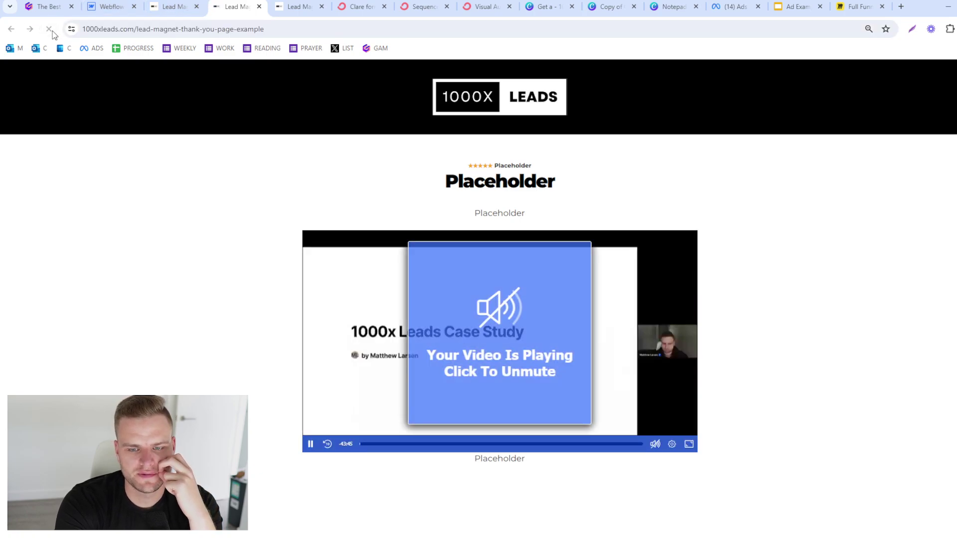
click(53, 31)
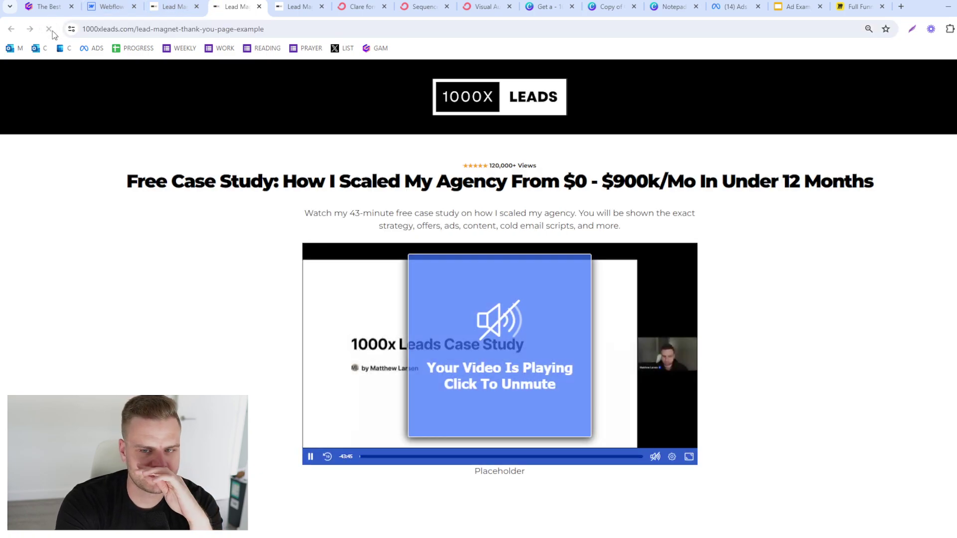
Step: Set the case study headline's width to 80% at the base desktop breakpoint in Webflow and publish the site
click(106, 5)
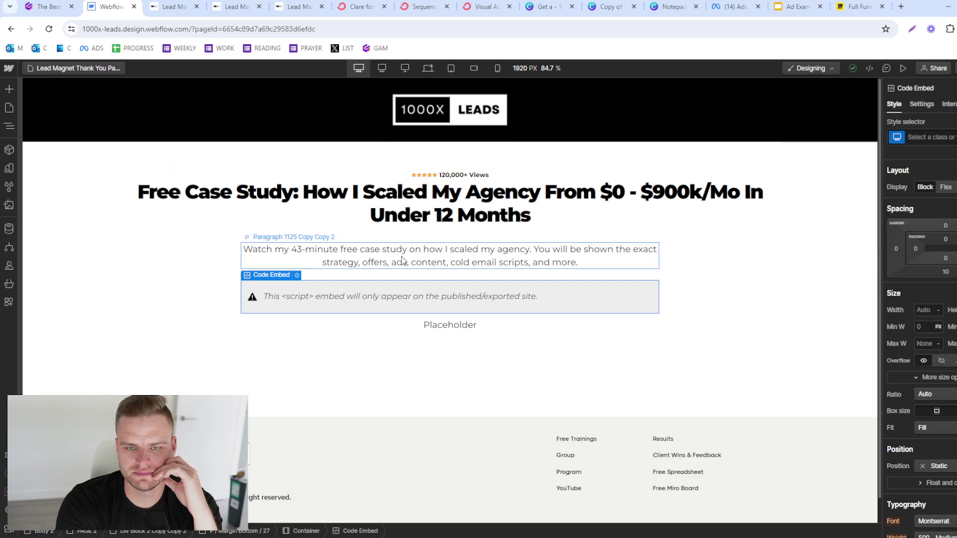
click(473, 267)
click(428, 68)
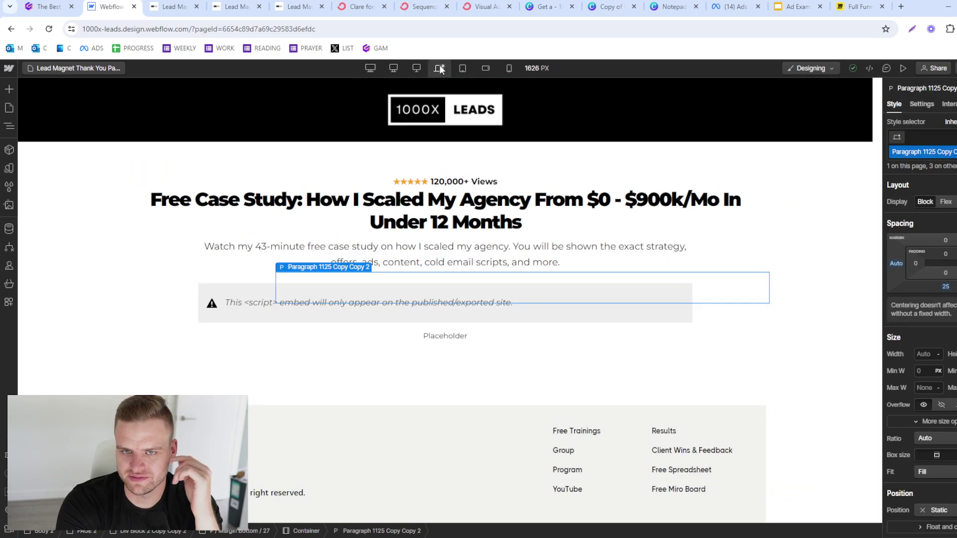
click(491, 207)
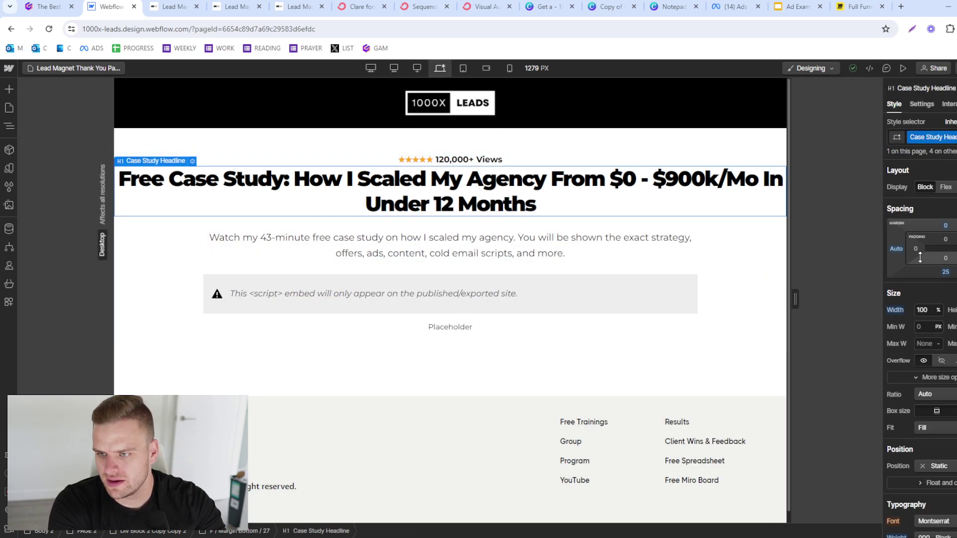
click(925, 310)
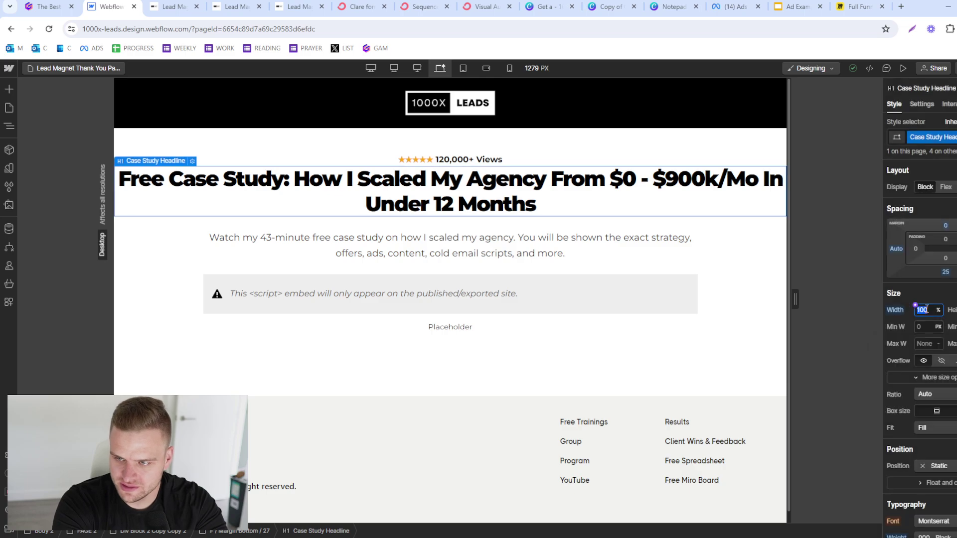
text(80%)
key(Return)
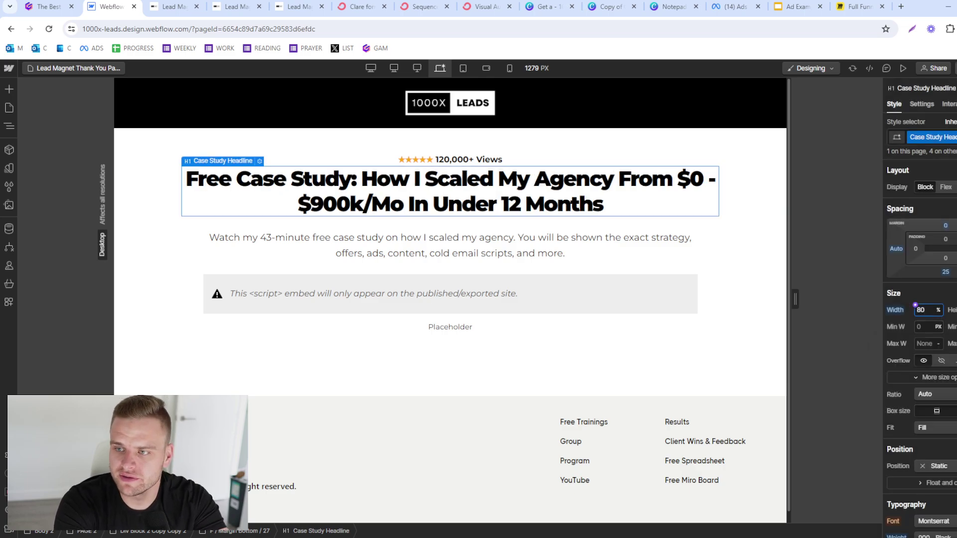
key(ctrl+shift+p)
key(ctrl+shift+p)
Step: Set the case study headline's font size to 24 px for the mobile portrait breakpoint
click(509, 68)
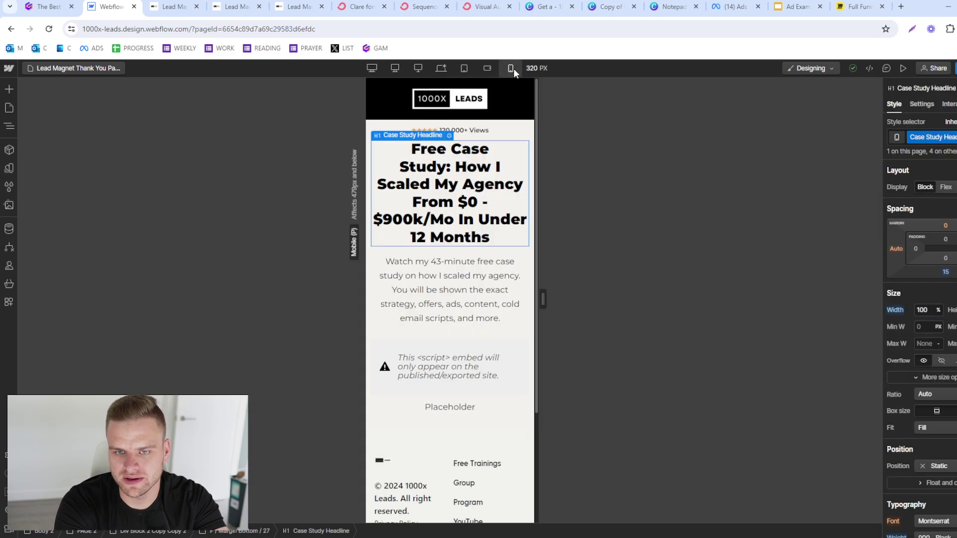
scroll(922, 423, down, 1)
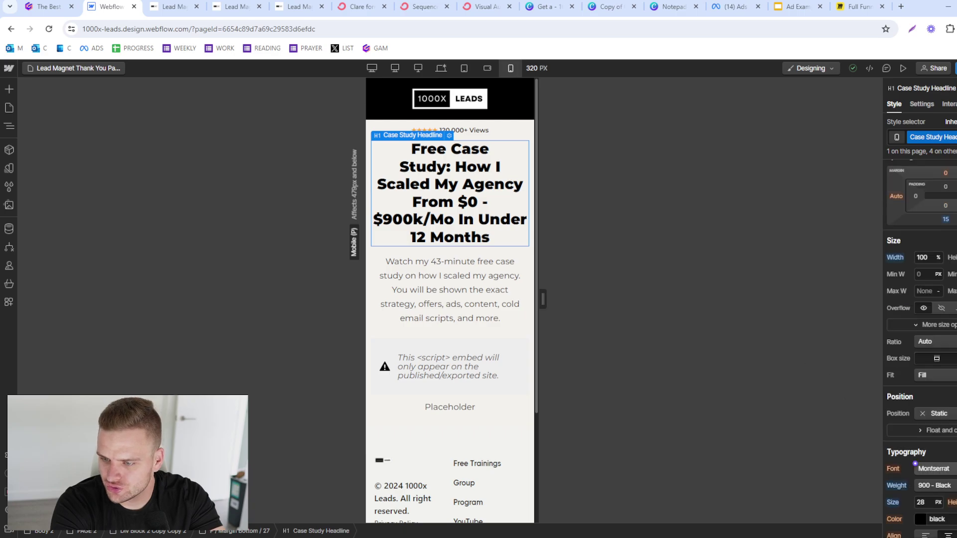
click(924, 504)
text(24)
key(Return)
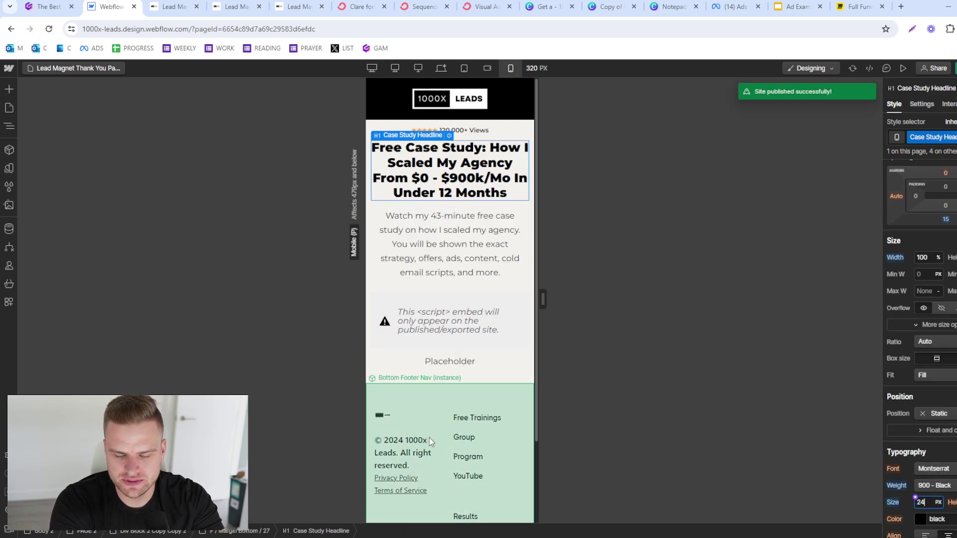
Step: Delete the Bottom Footer Nav component from the thank-you page
scroll(433, 359, down, 2)
click(446, 379)
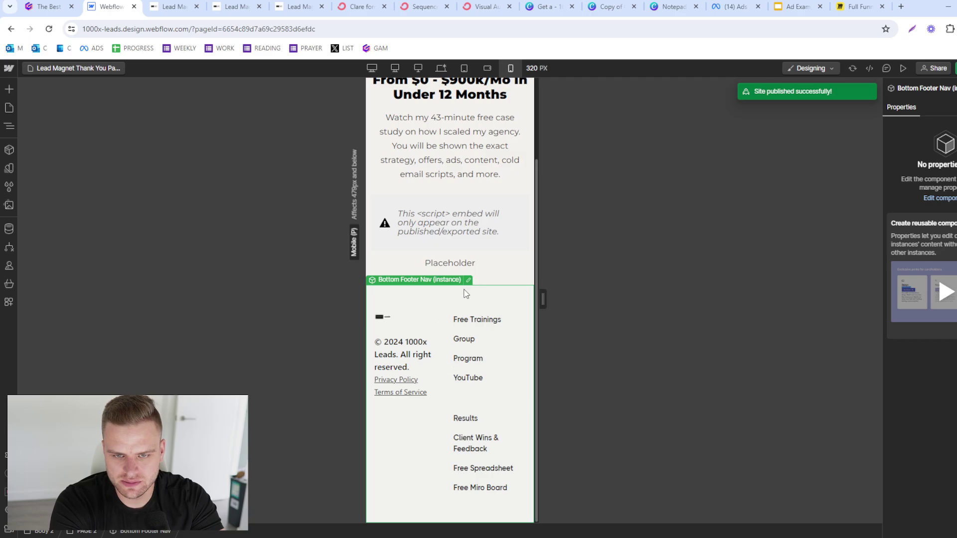
scroll(446, 339, up, 2)
click(449, 370)
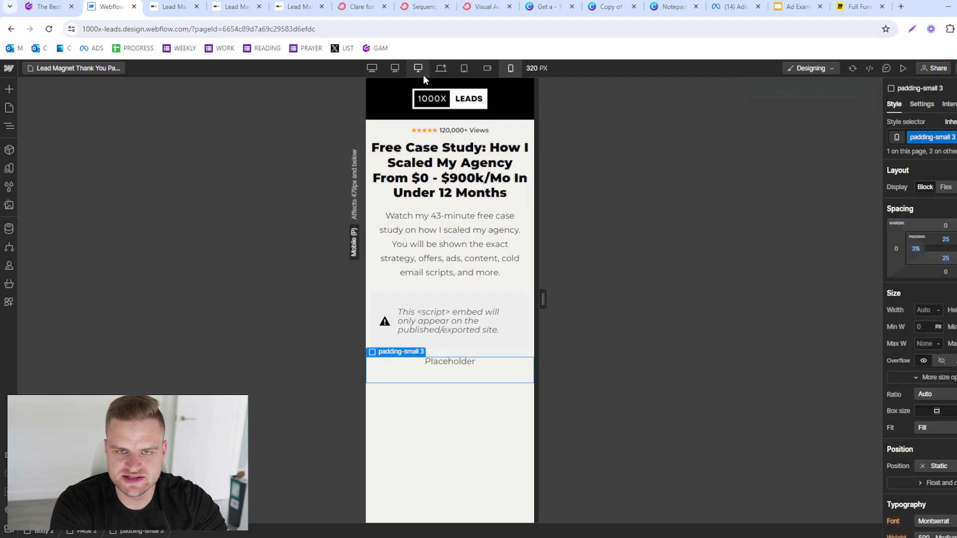
Step: Copy the disclaimer footer Section 8 from the Lead Magnet Page Example and paste it into PAGE 2 of the lead magnet thank-you page
click(97, 67)
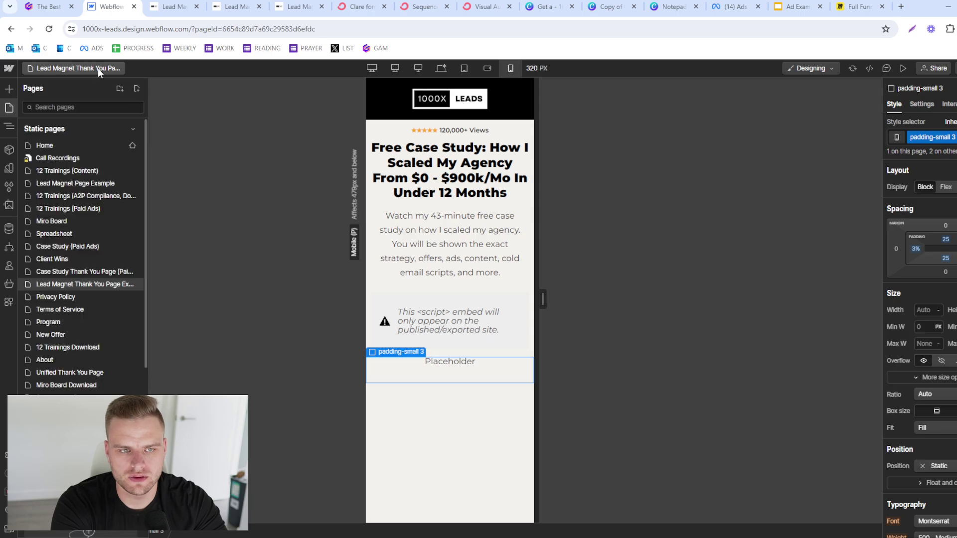
click(97, 185)
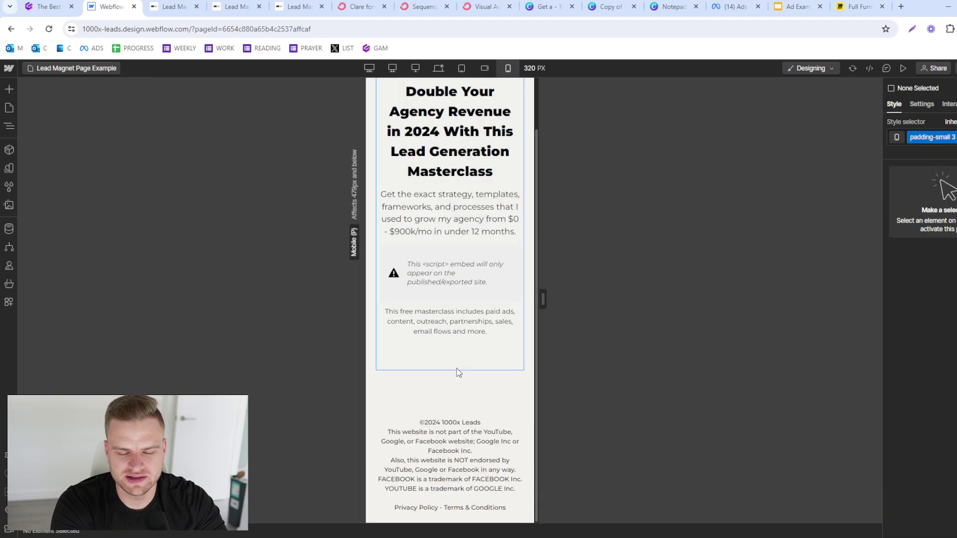
click(381, 412)
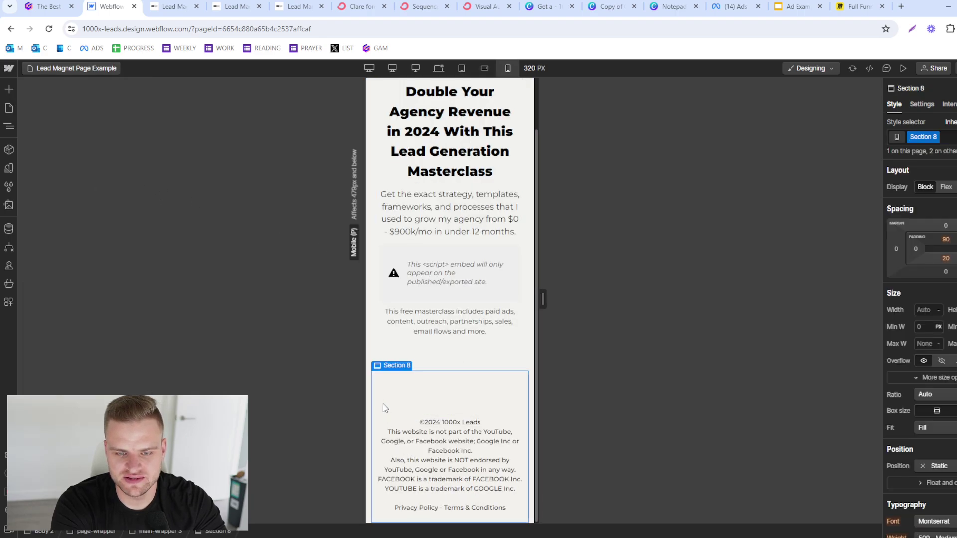
click(90, 70)
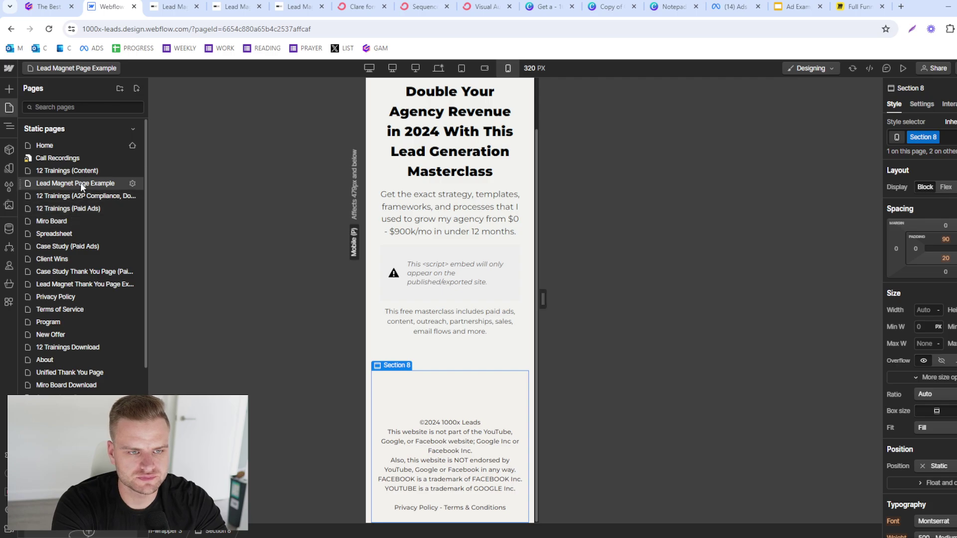
click(81, 278)
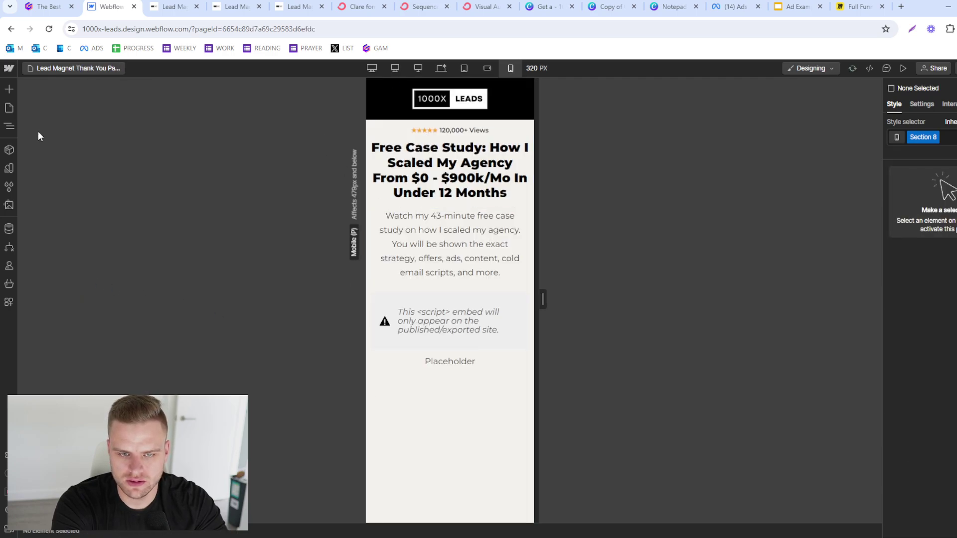
click(10, 128)
click(43, 131)
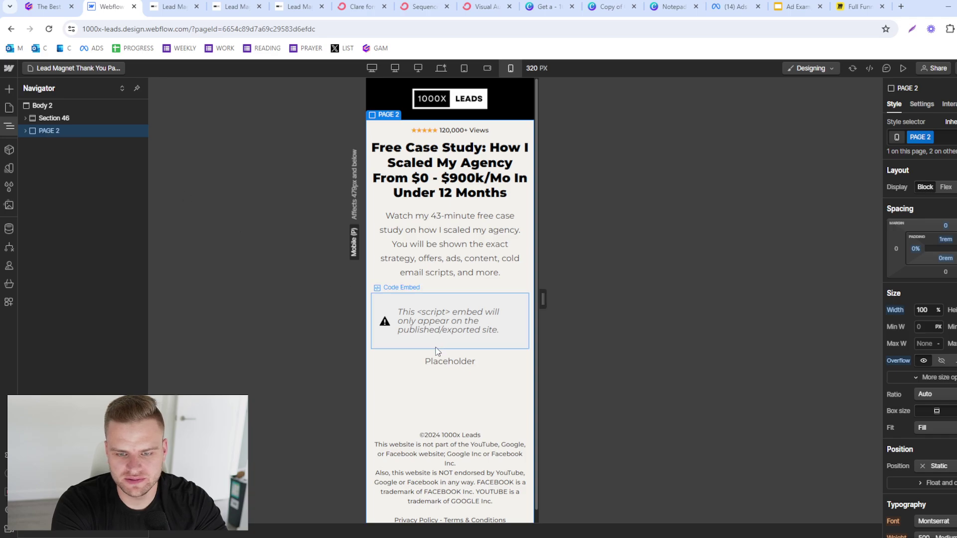
Step: Inspect the video embed code at the base desktop breakpoint and preview the case study video on the live thank-you page example
click(440, 68)
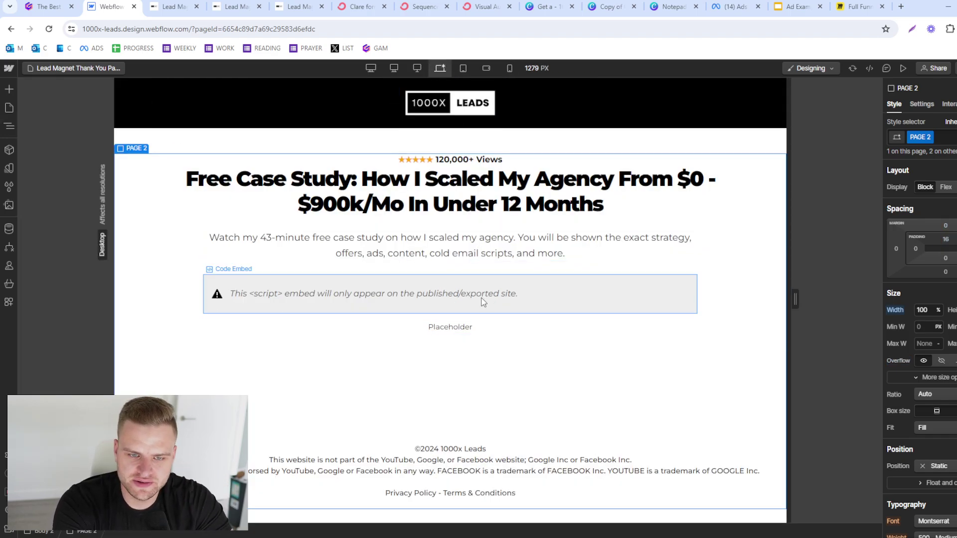
double_click(482, 302)
key(ctrl+4)
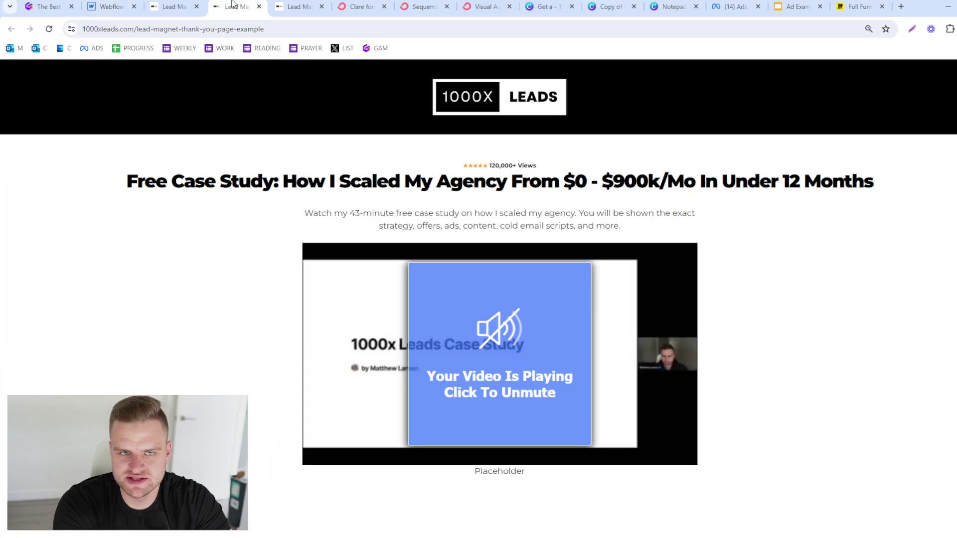
click(655, 457)
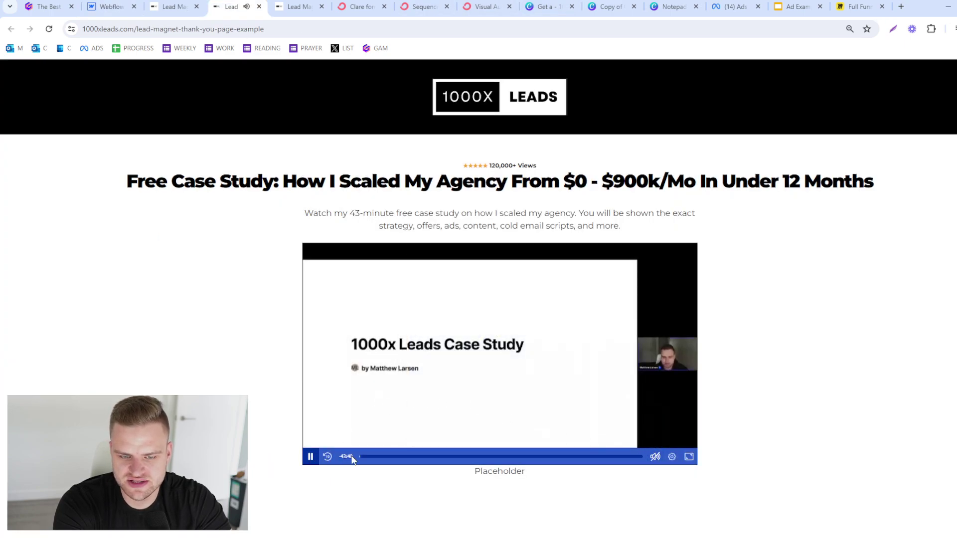
drag(361, 456, 626, 470)
scroll(534, 384, down, 3)
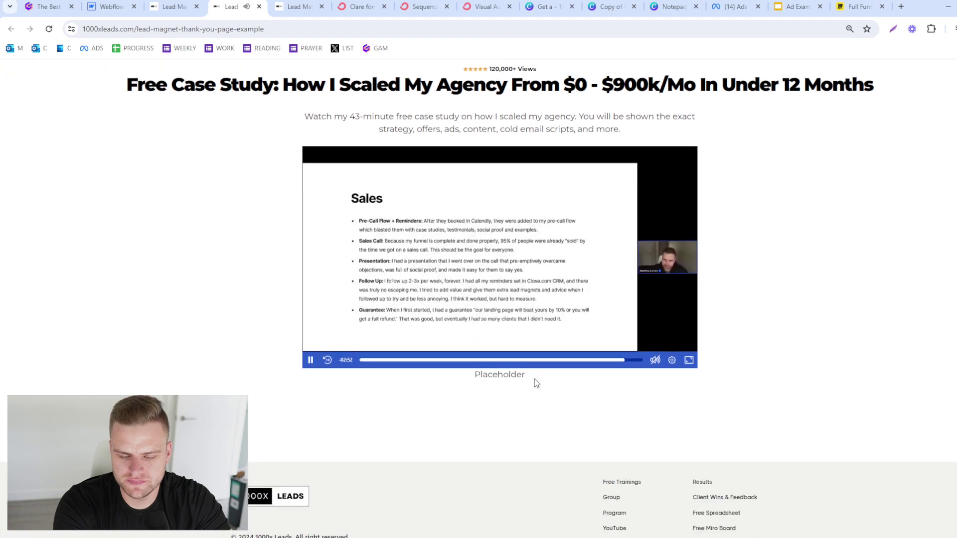
key(ctrl+3)
click(114, 5)
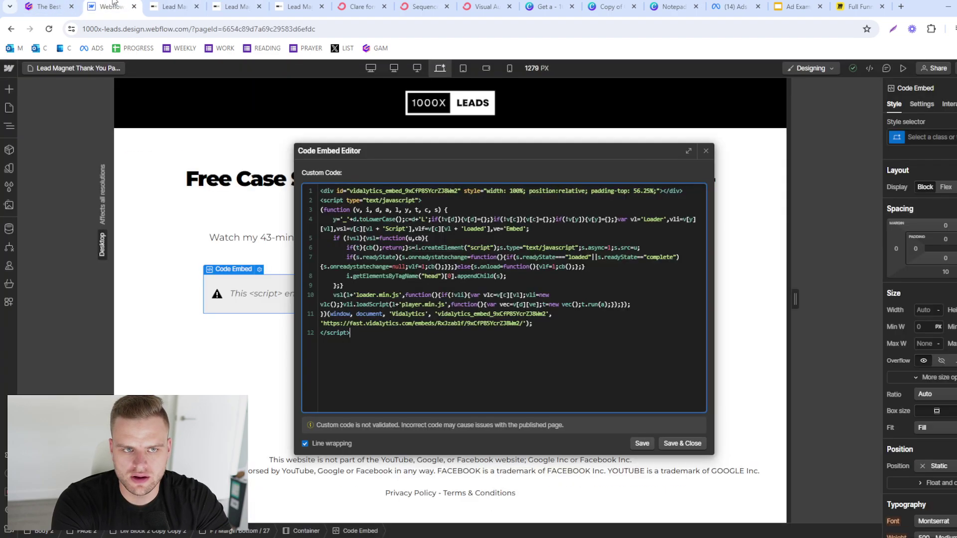
click(204, 313)
Step: At the 1920 px breakpoint, duplicate the placeholder paragraph's class, rename it Underline-text and set its font size to 14 px
click(458, 327)
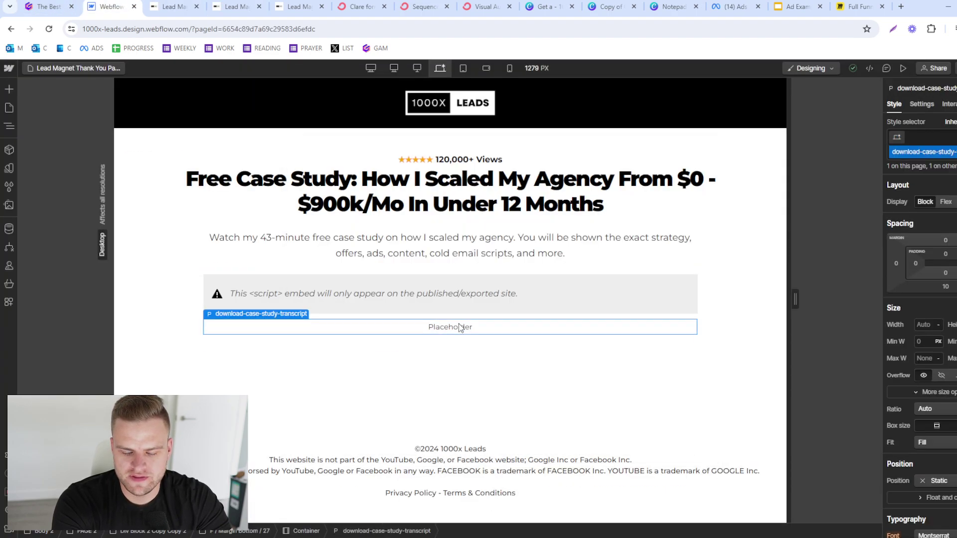
click(371, 68)
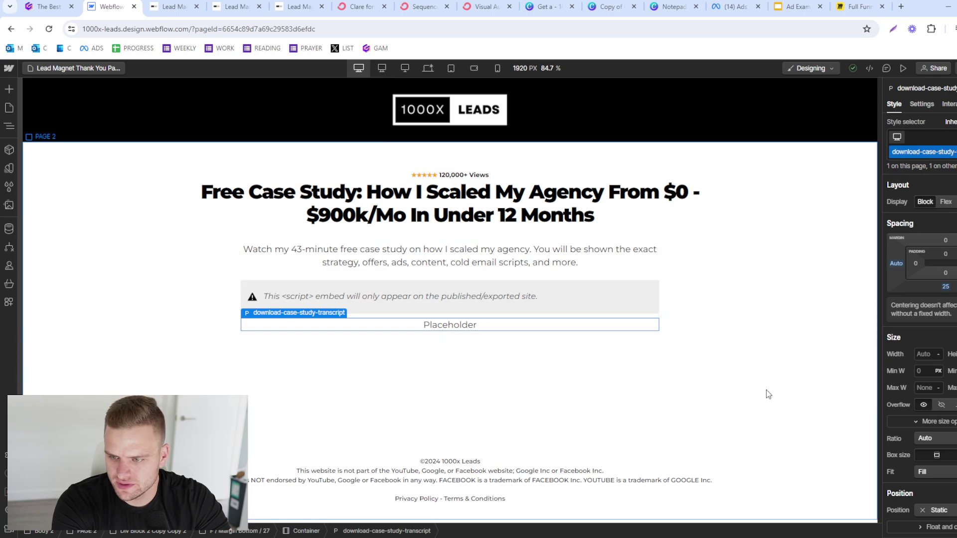
click(927, 152)
click(931, 178)
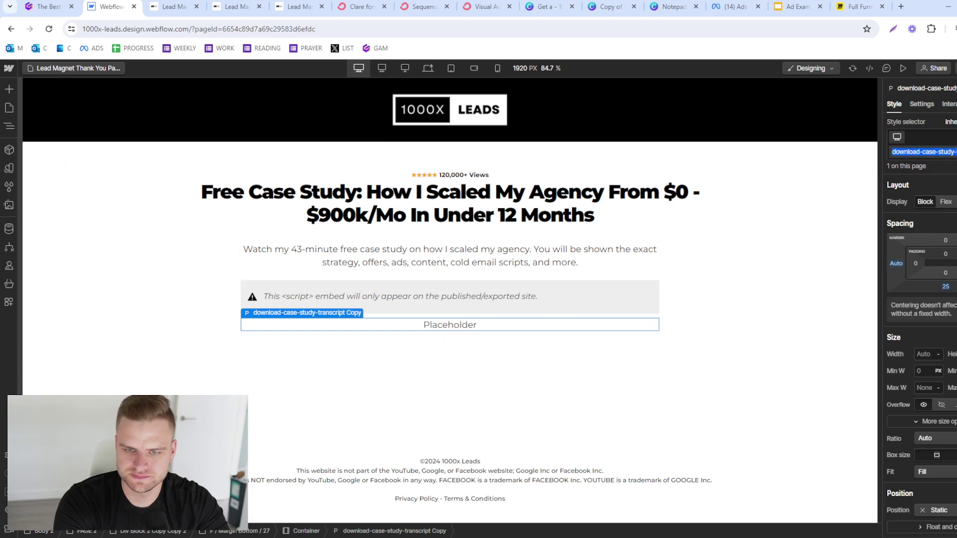
text(U)
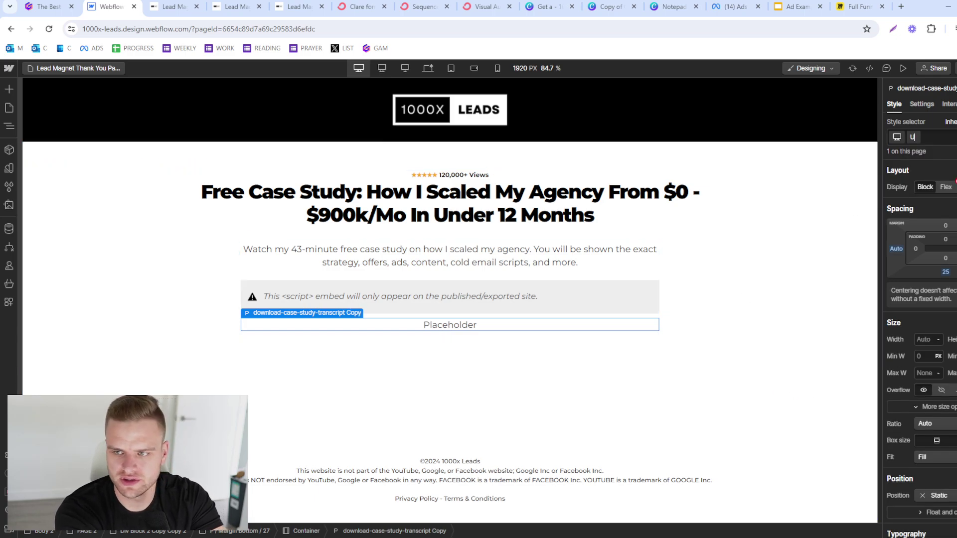
text(nderline-text)
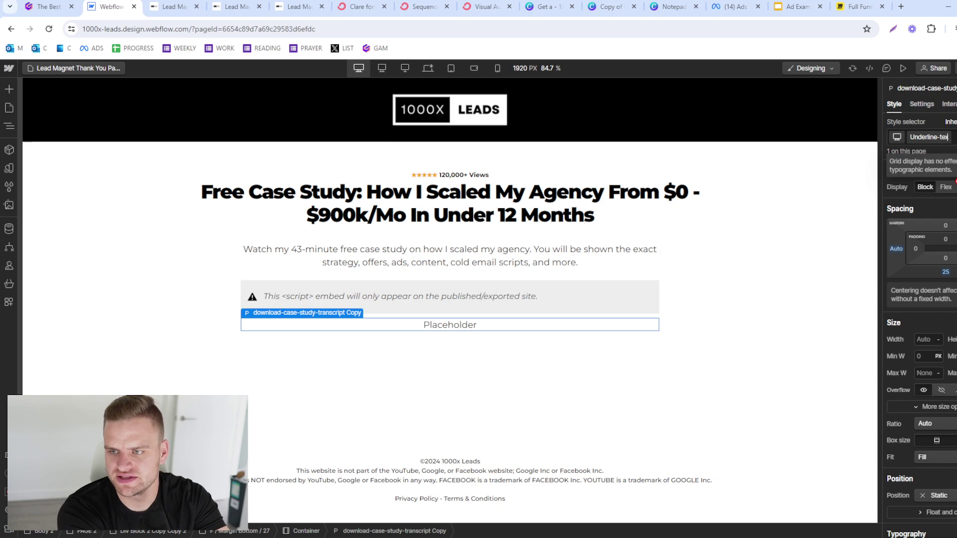
key(Return)
scroll(924, 479, down, 3)
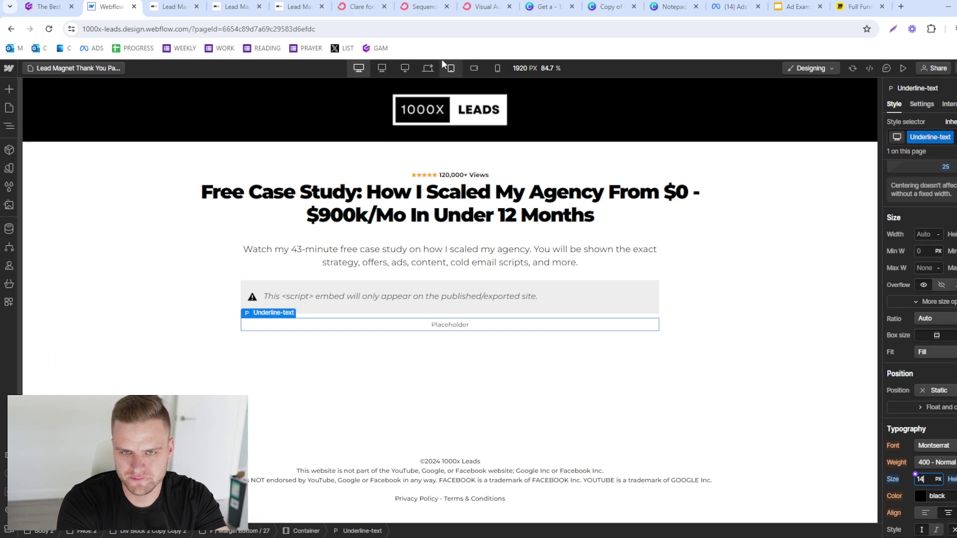
Step: Replace the placeholder with "If you want to scale your agency to $1 million per year in take-home profit, you need to join 1000x Leads."
click(427, 68)
double_click(467, 331)
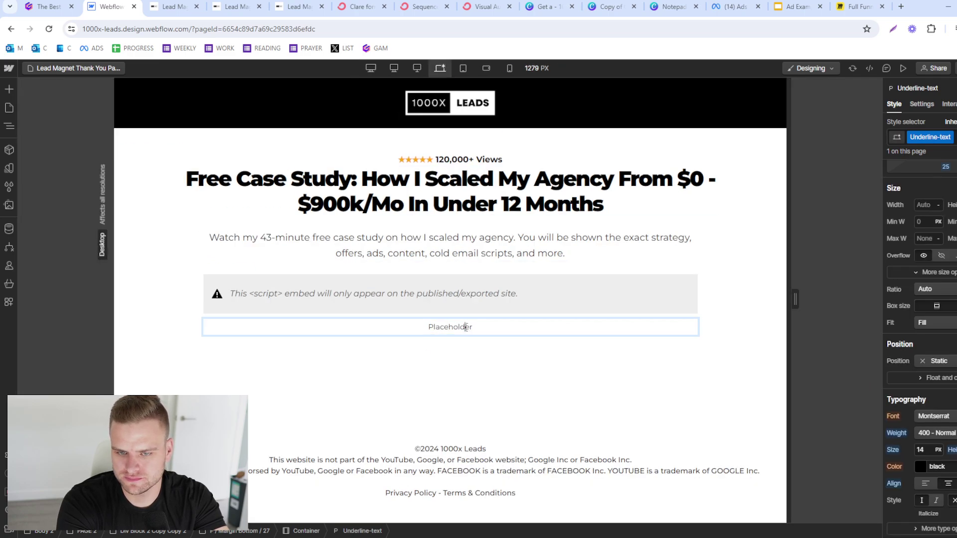
double_click(467, 331)
text(WSc)
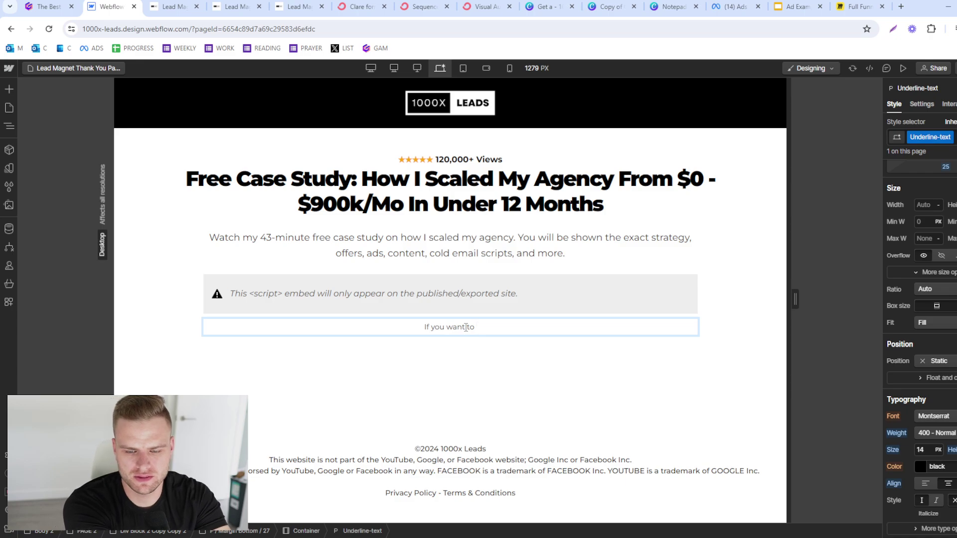
text(you want to scale your age)
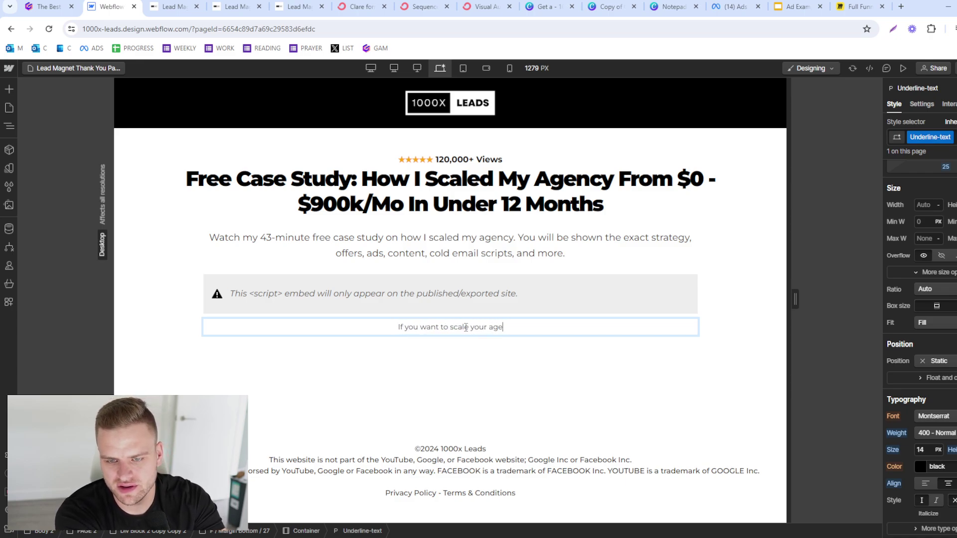
text(ncy to $1 mi)
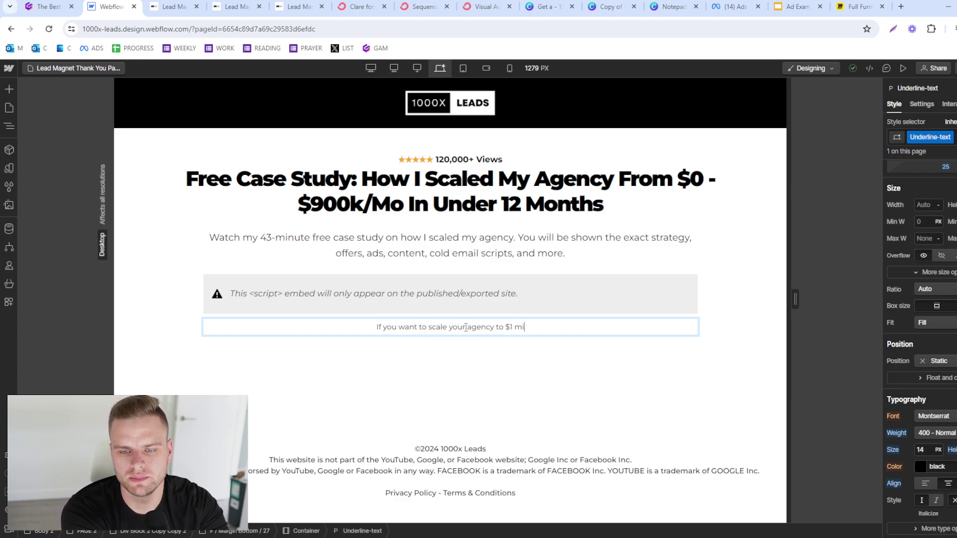
text(llion per year in take)
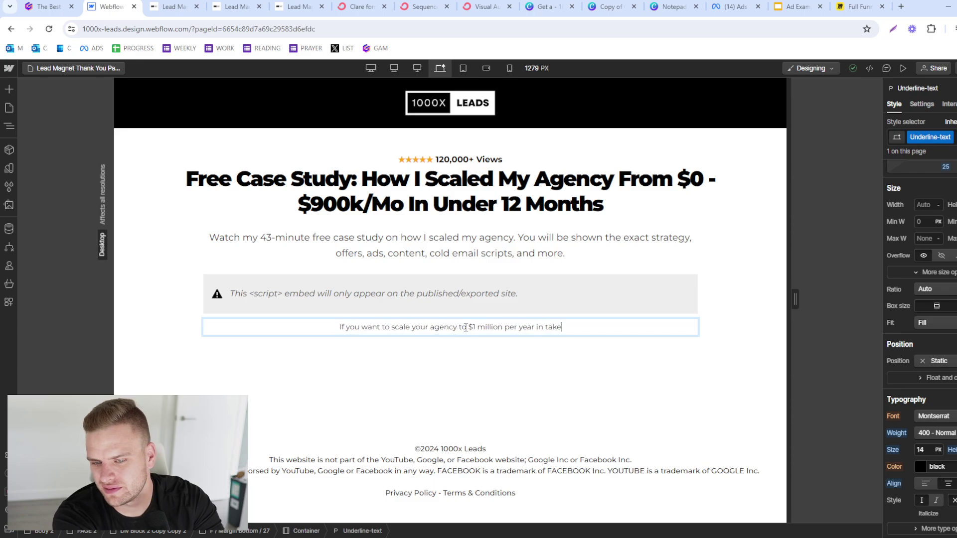
text(-home profit,)
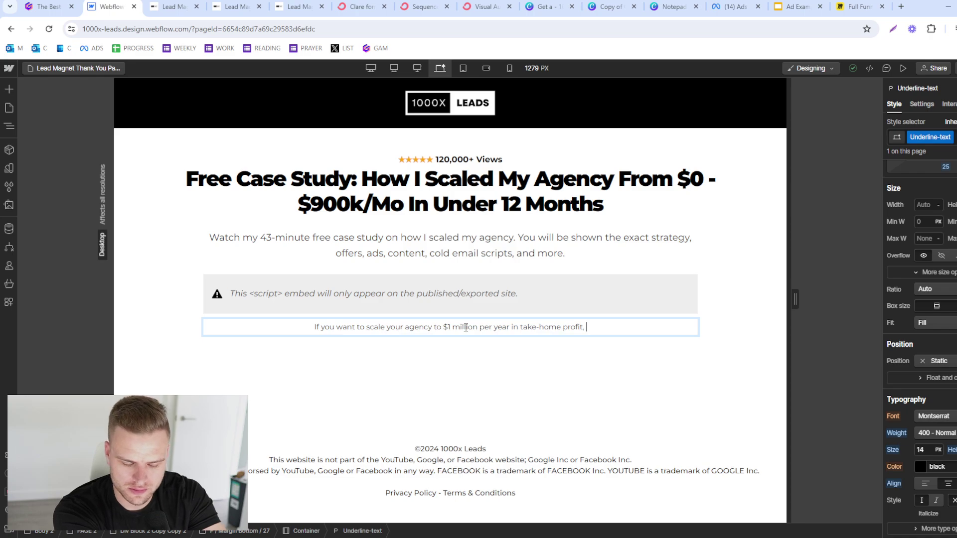
text(you )
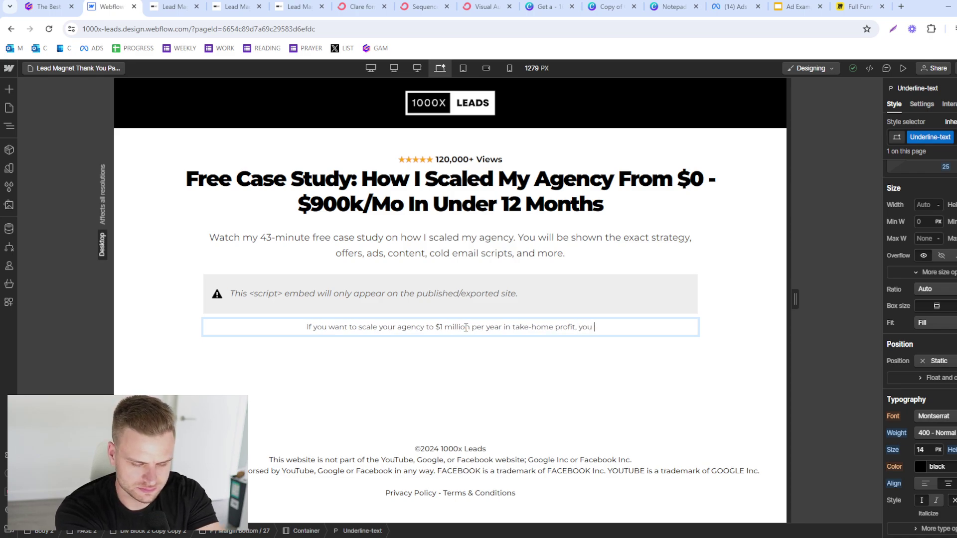
text(need to join 1000x Leads.)
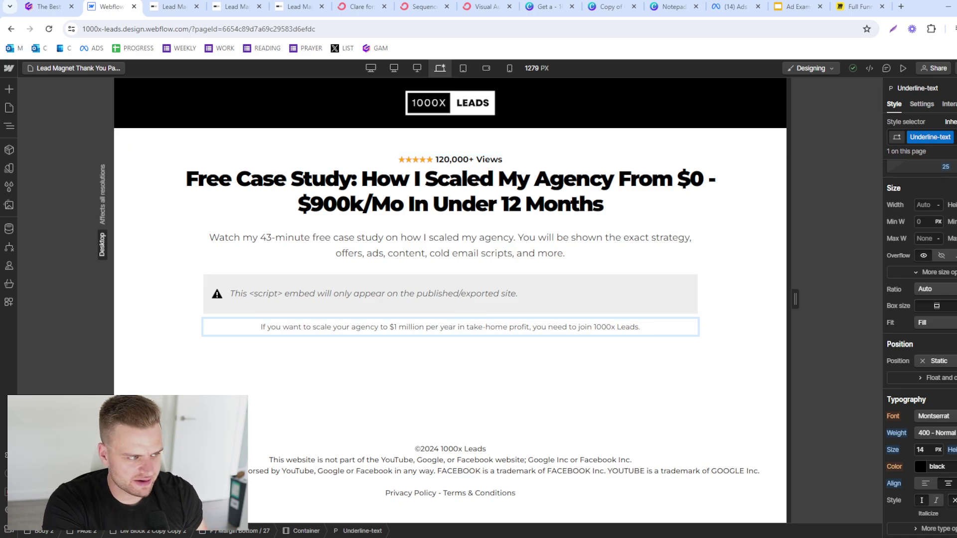
Step: Switch to the Gamma lead generation training document and review the 1000x Leads Funnel diagram under Step #1
click(54, 9)
click(785, 282)
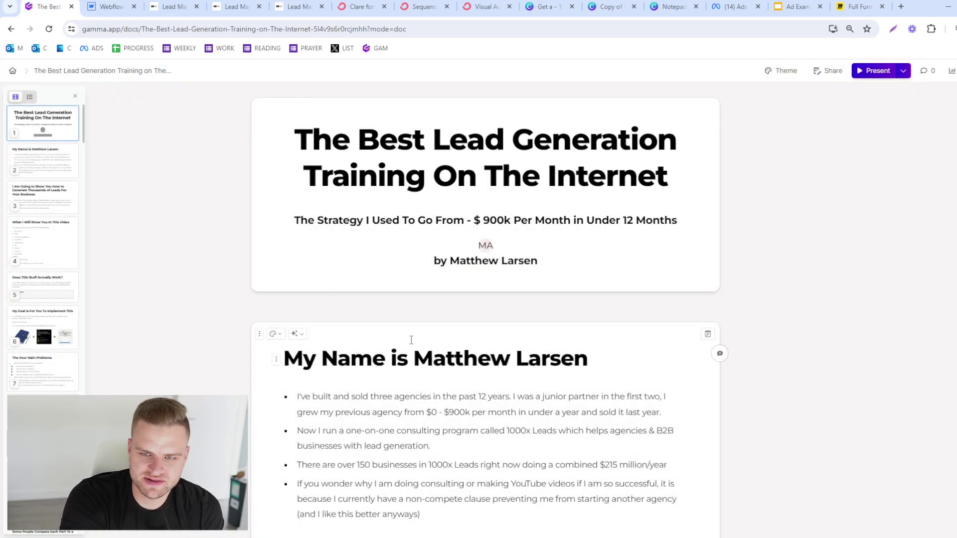
click(110, 7)
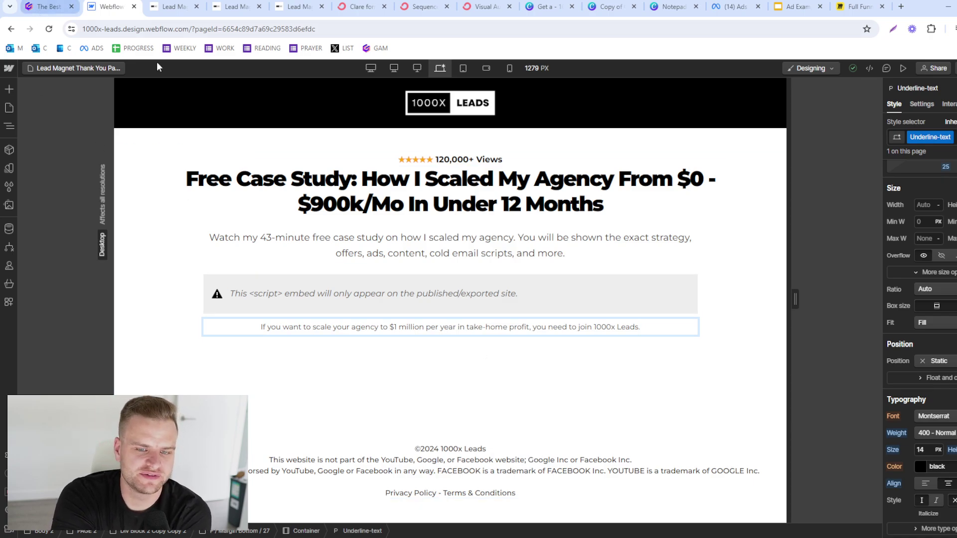
click(49, 7)
scroll(460, 299, down, 15)
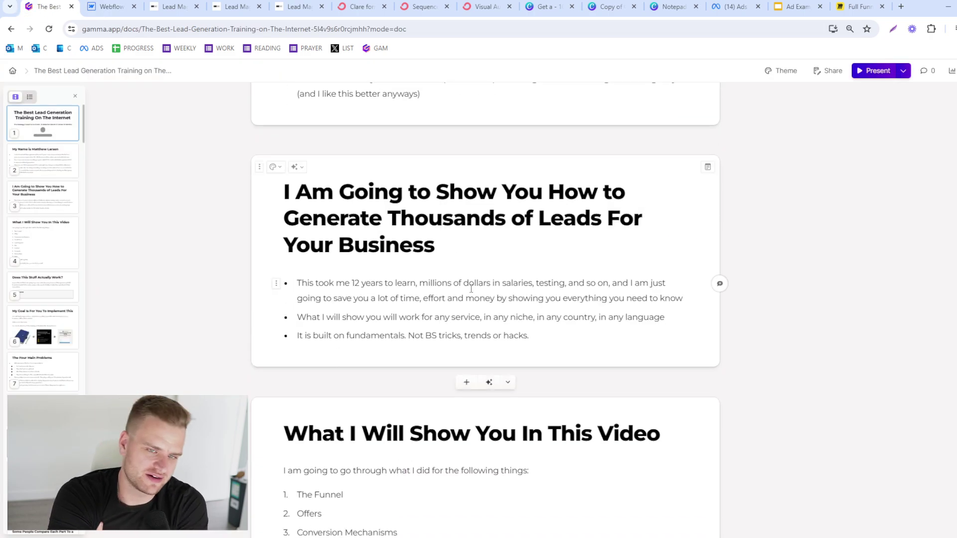
scroll(460, 299, down, 20)
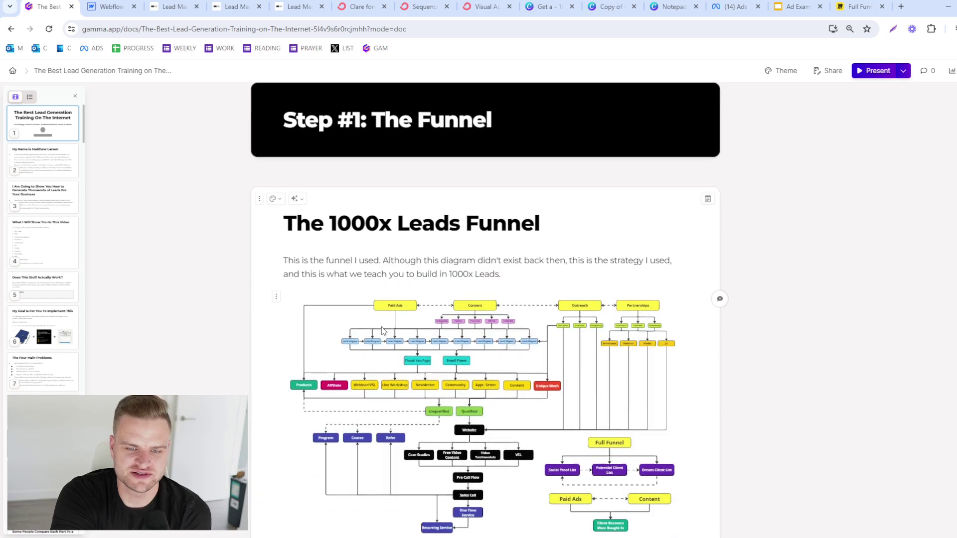
Step: Return to Webflow and enclose the call-to-action line below the video embed in parentheses
click(110, 6)
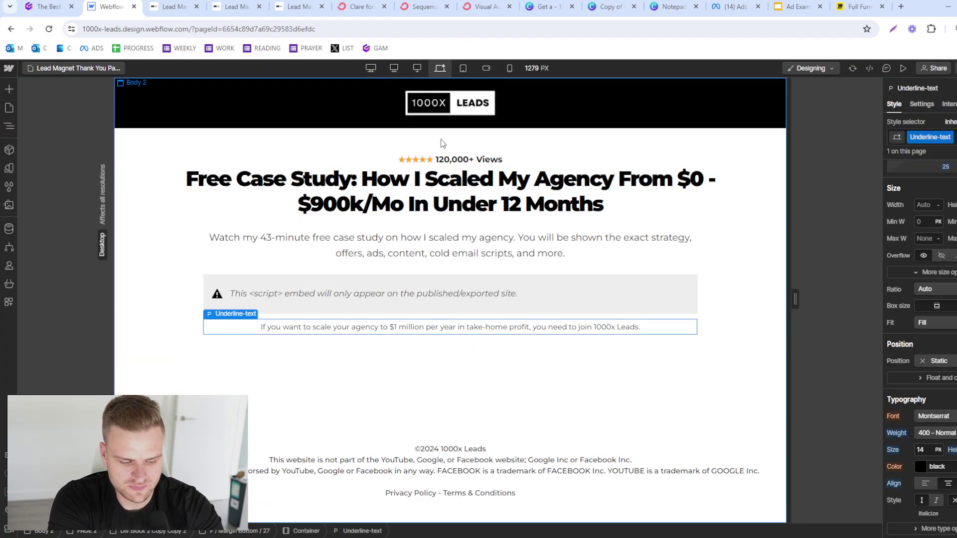
double_click(259, 329)
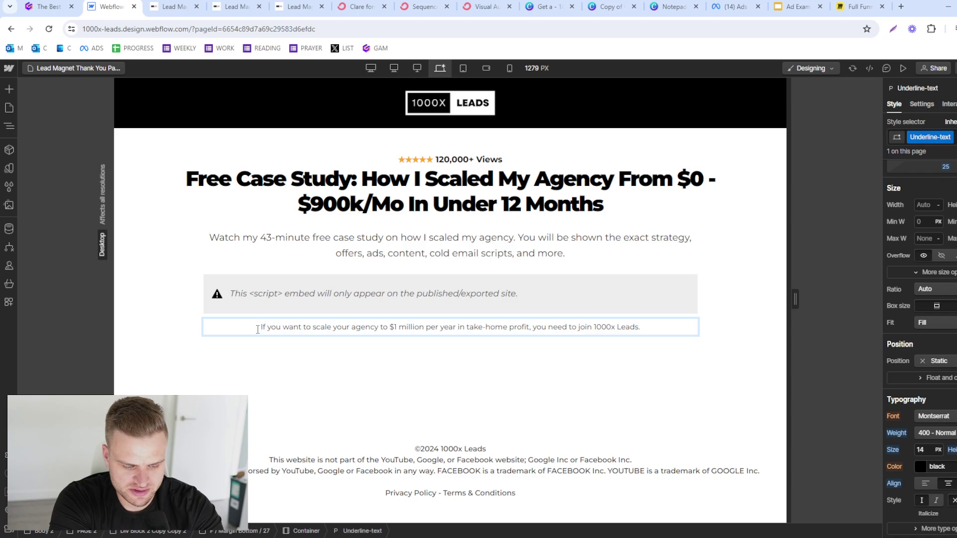
text())
Step: Set the parenthetical call-to-action line to 10 px with a tighter line height at the mobile portrait breakpoint
click(509, 68)
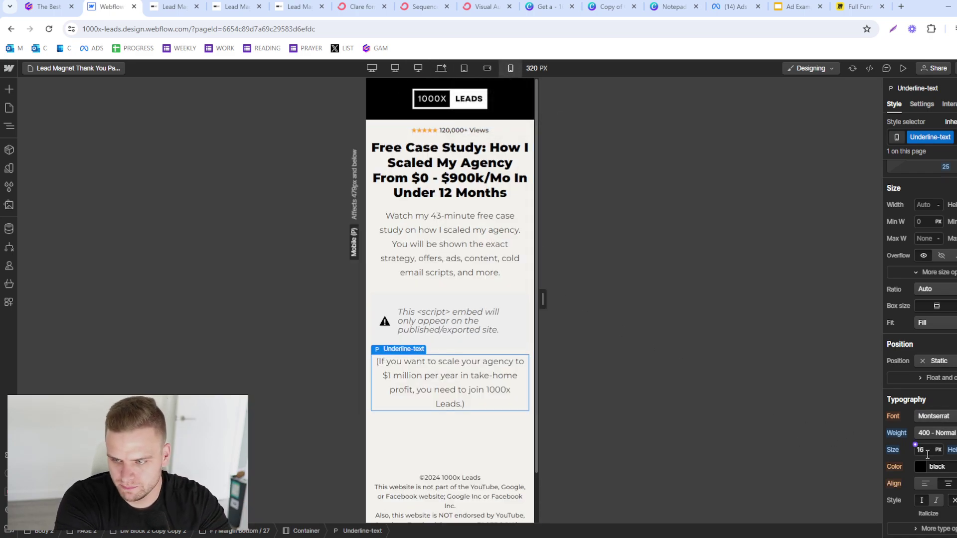
click(929, 450)
text(12)
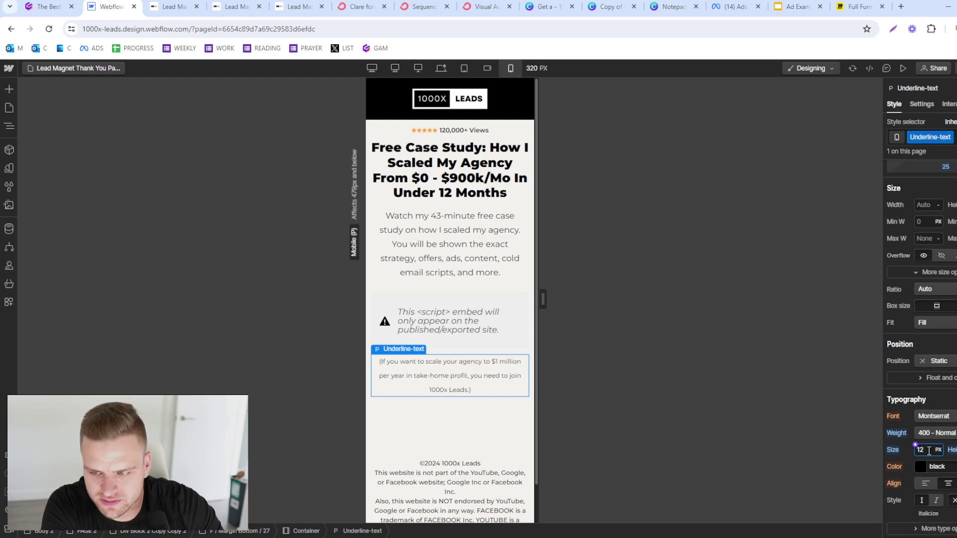
text(10)
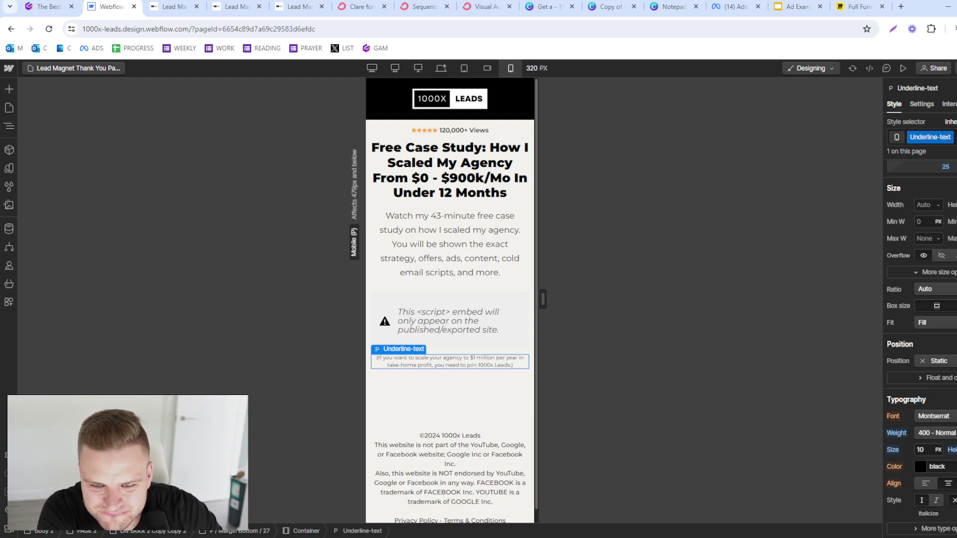
key(Up)
key(Up)
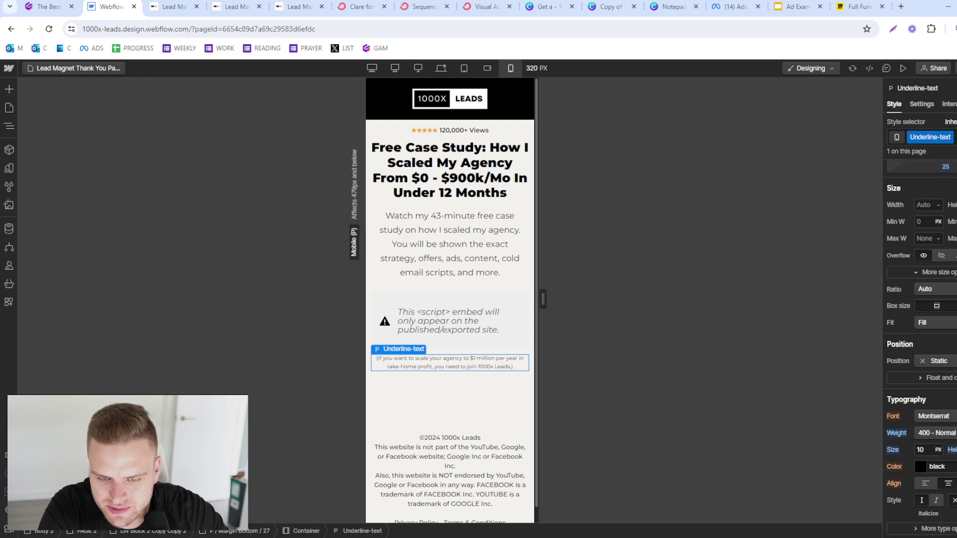
Step: Set the footer disclaimer paragraph's weight to 400 - Normal and font size to 8 px at the mobile portrait breakpoint
click(505, 502)
click(915, 444)
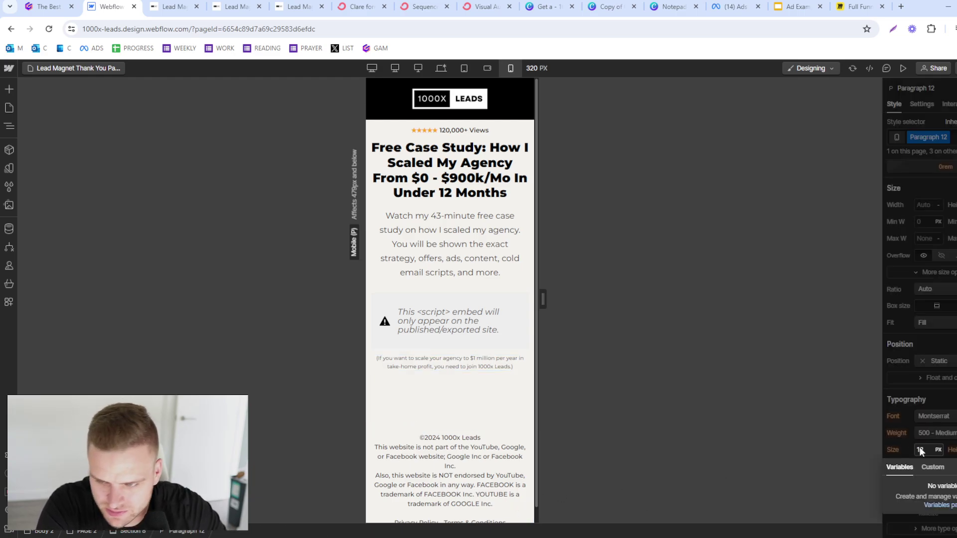
key(Escape)
click(934, 432)
click(945, 421)
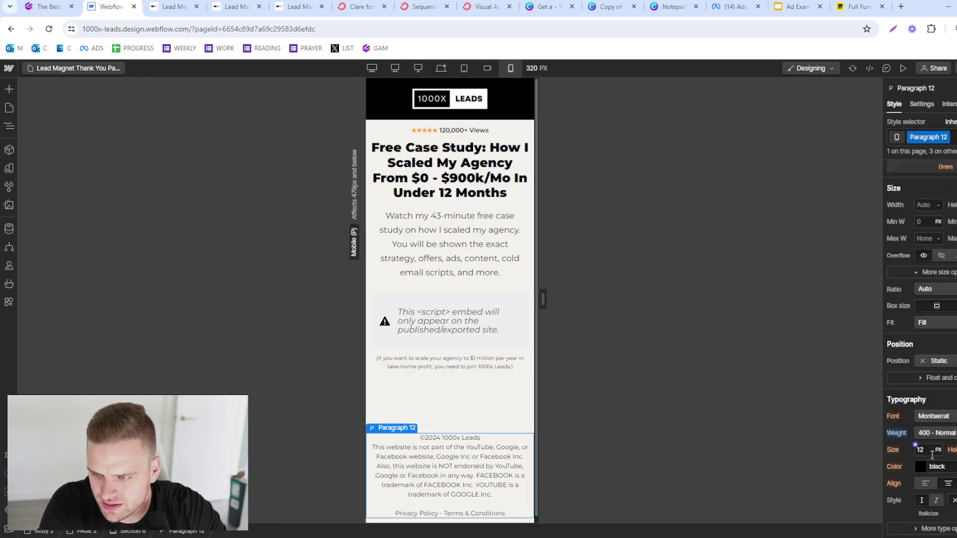
text(8)
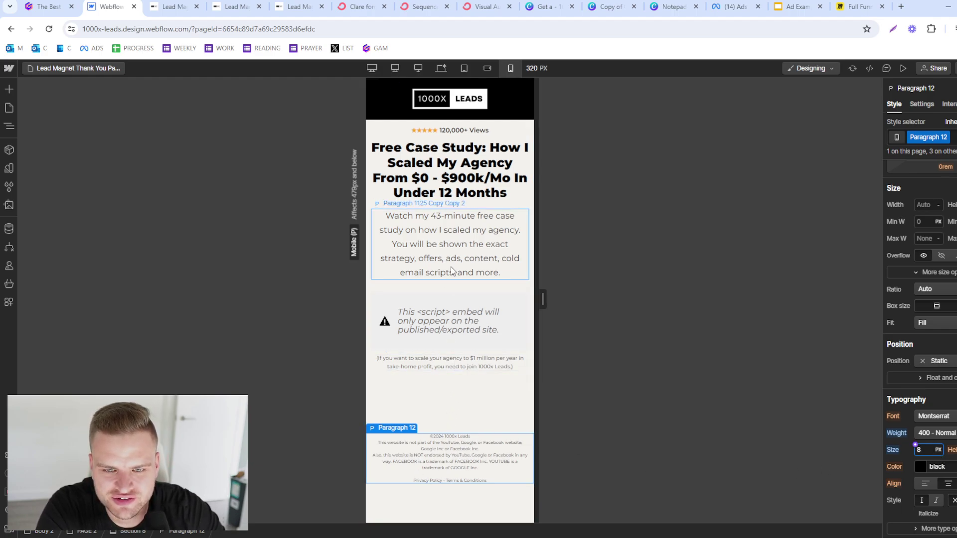
Step: Remove the bottom margin of the "Watch my 43-minute free case study" paragraph at the mobile portrait breakpoint
click(499, 279)
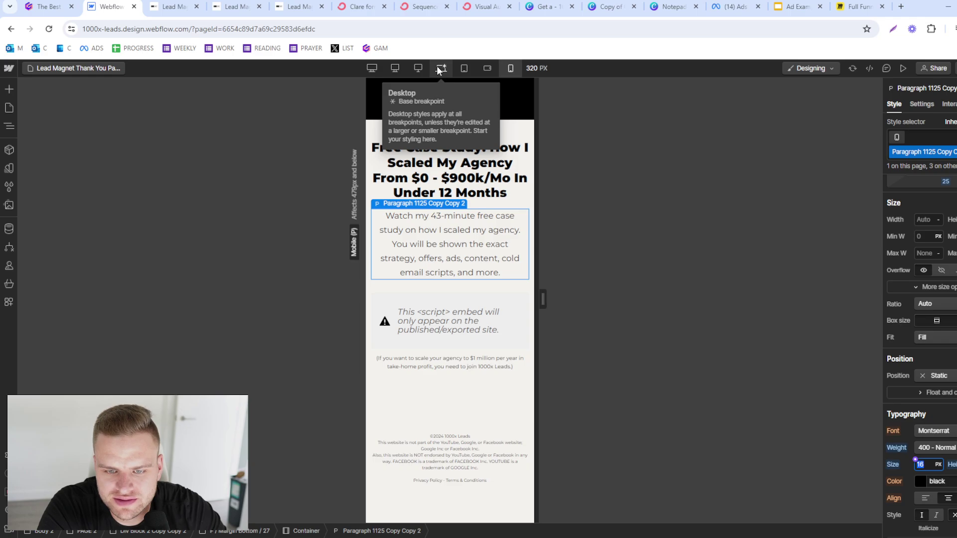
scroll(922, 319, up, 3)
click(945, 286)
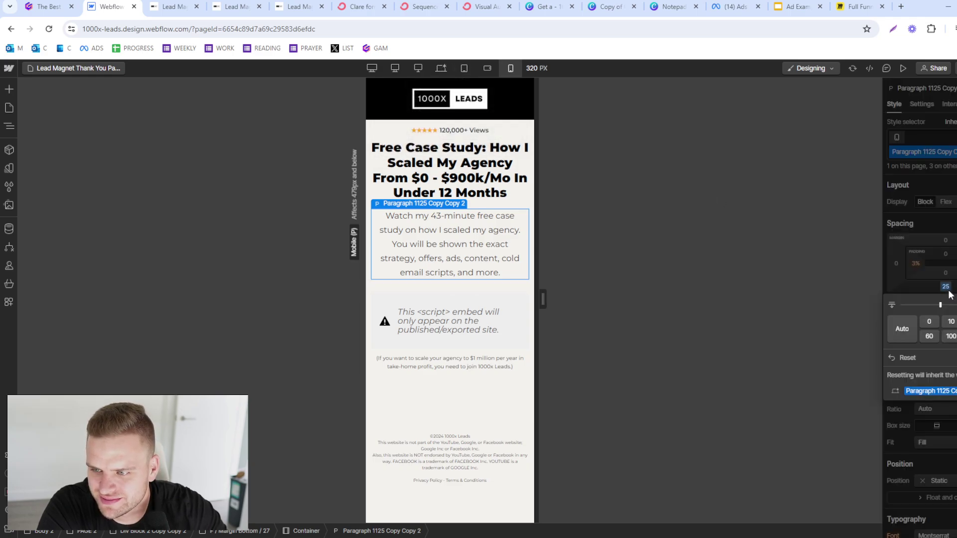
click(620, 304)
click(501, 321)
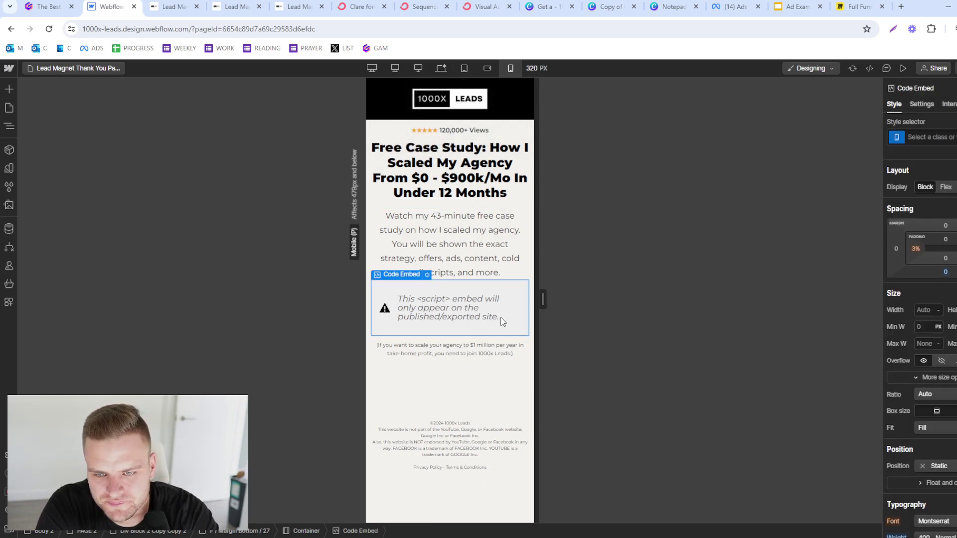
Step: Set the code embed's top margin to 10 px at the mobile portrait breakpoint and publish the site
click(945, 226)
text(10)
key(Return)
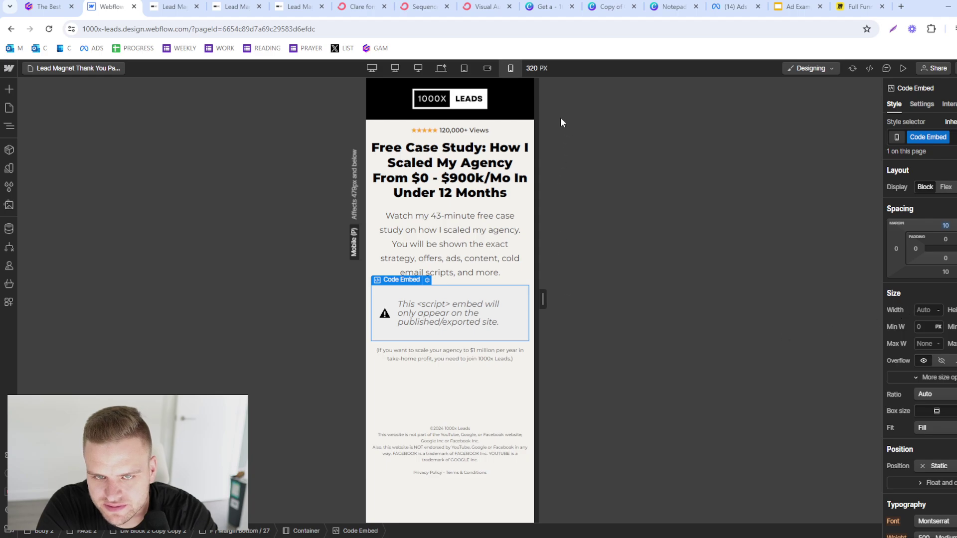
click(955, 68)
click(933, 235)
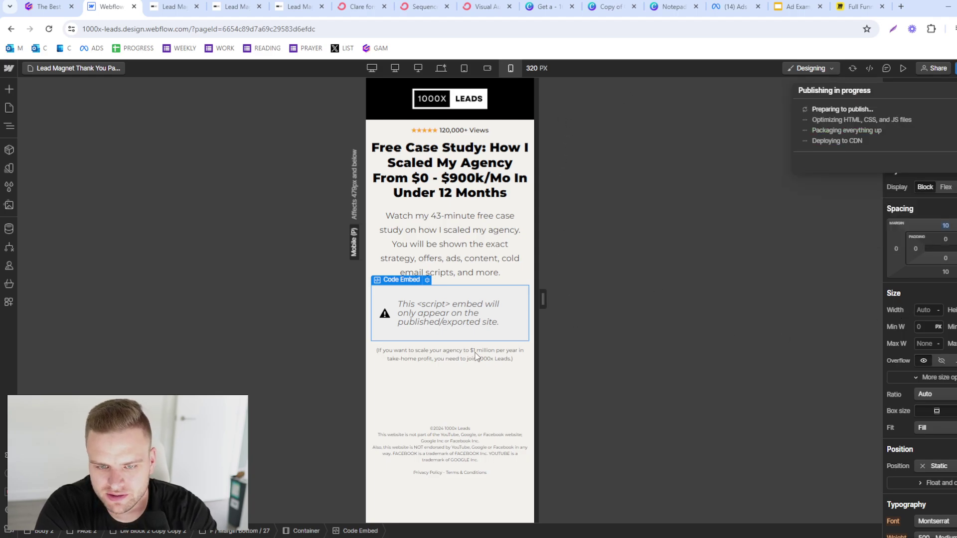
Step: At the base desktop breakpoint, copy the whole case study content block into the empty padding section below it
click(441, 68)
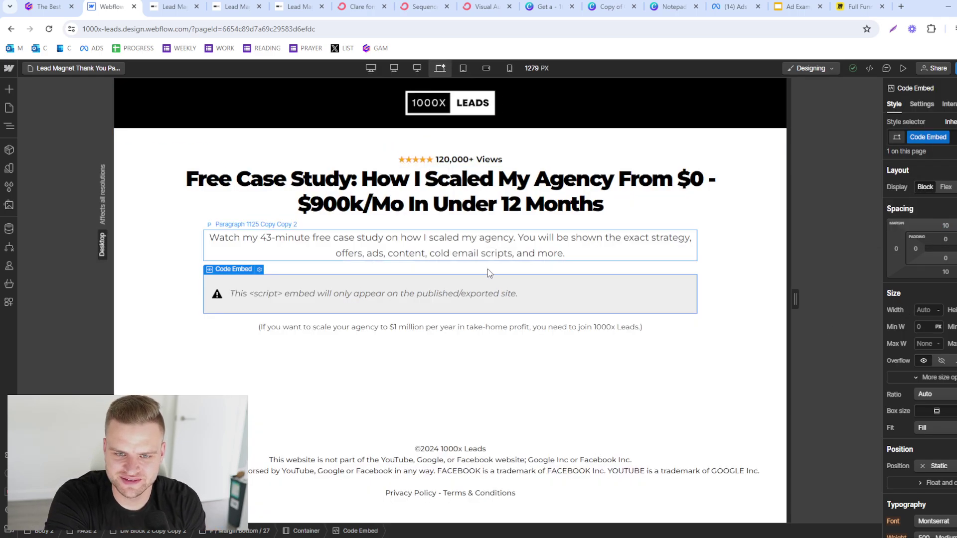
click(445, 212)
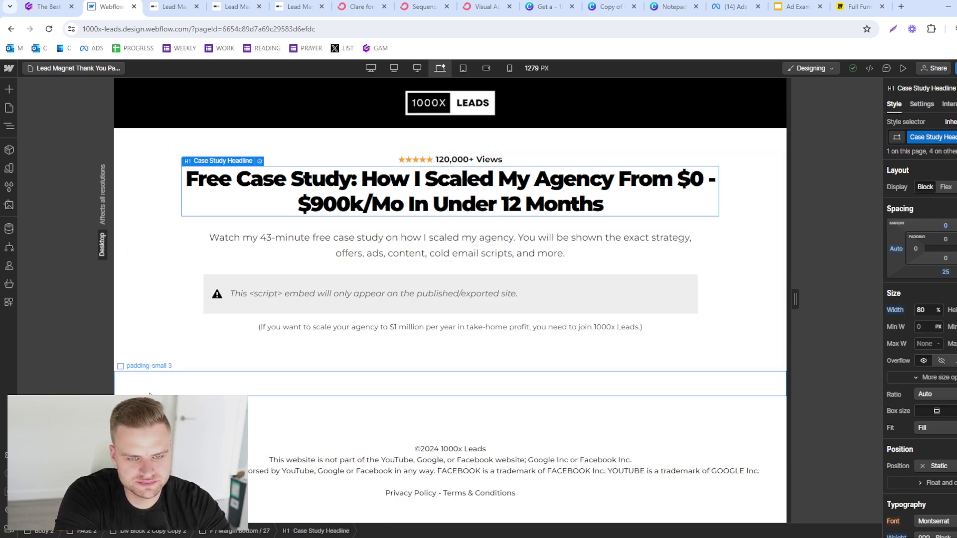
click(160, 339)
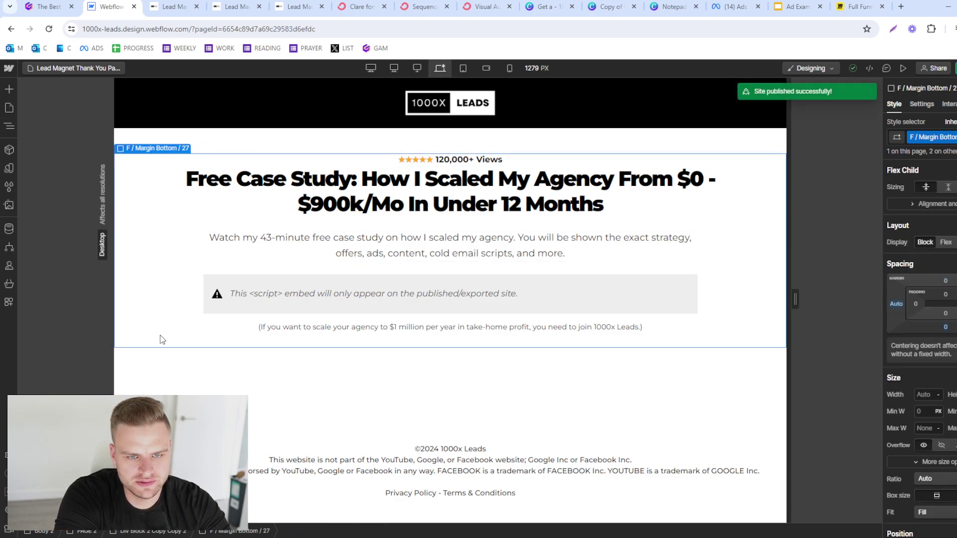
click(163, 368)
key(ctrl+v)
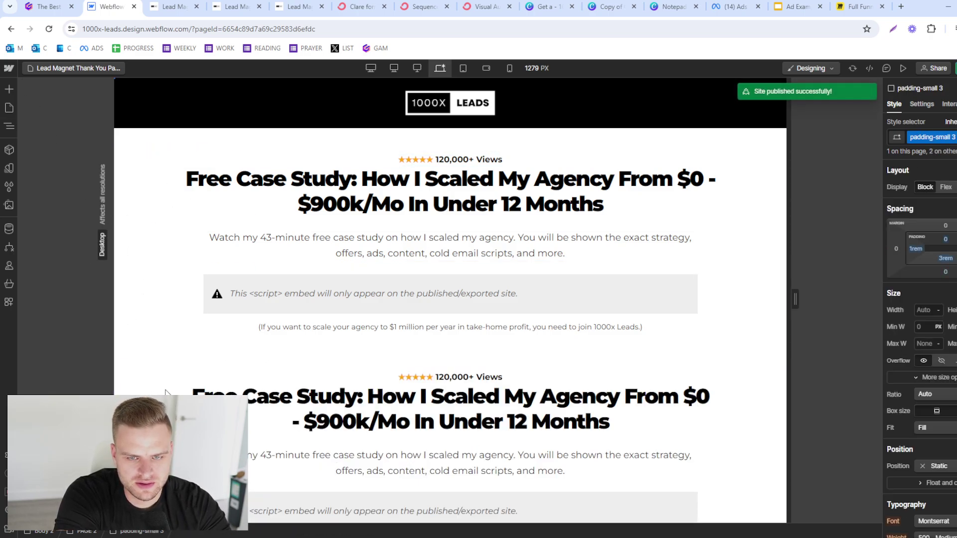
Step: Delete the views rating, paragraph, video embed, call-to-action line and container from the duplicated block, keeping only its headline
click(447, 382)
key(Delete)
scroll(453, 369, down, 3)
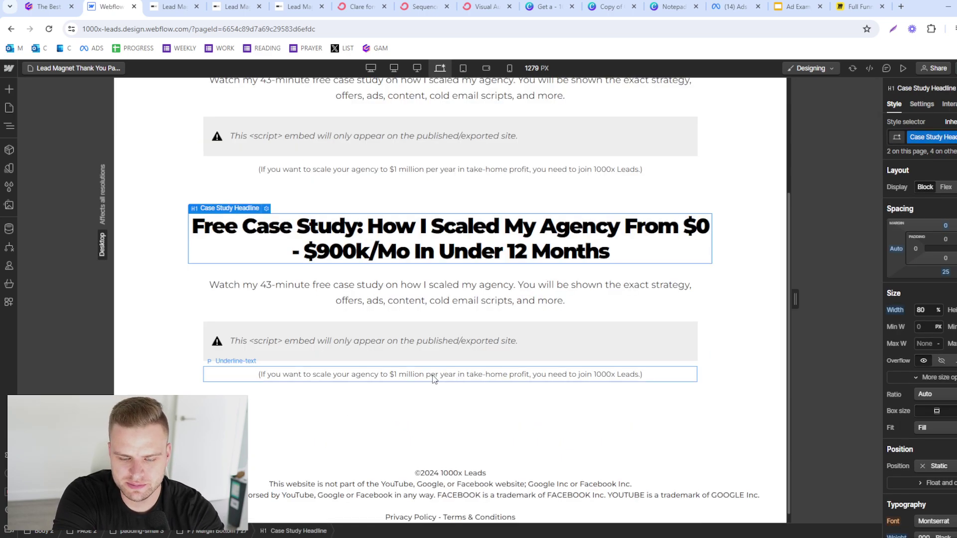
click(457, 358)
key(Delete)
click(461, 366)
key(Delete)
key(Delete)
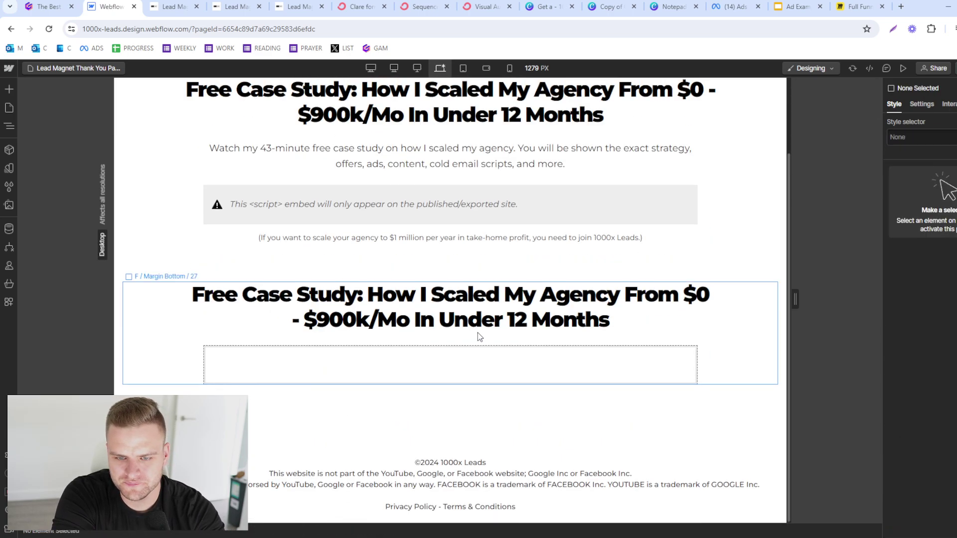
click(479, 355)
key(Delete)
Step: Replace the duplicated headline's text with "Step #1: Watch Case Study"
double_click(480, 340)
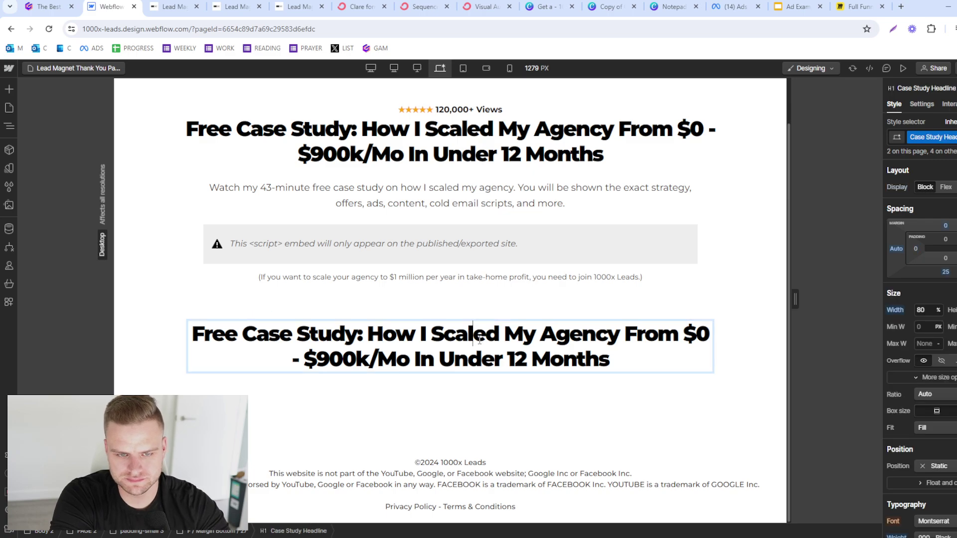
key(ctrl+a)
text(Bo)
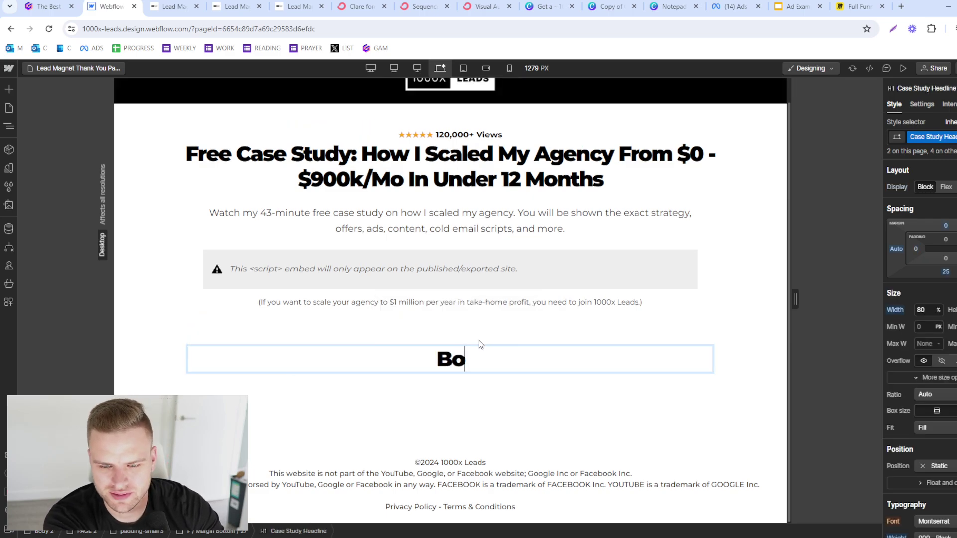
key(ctrl+a)
text(Step #1:)
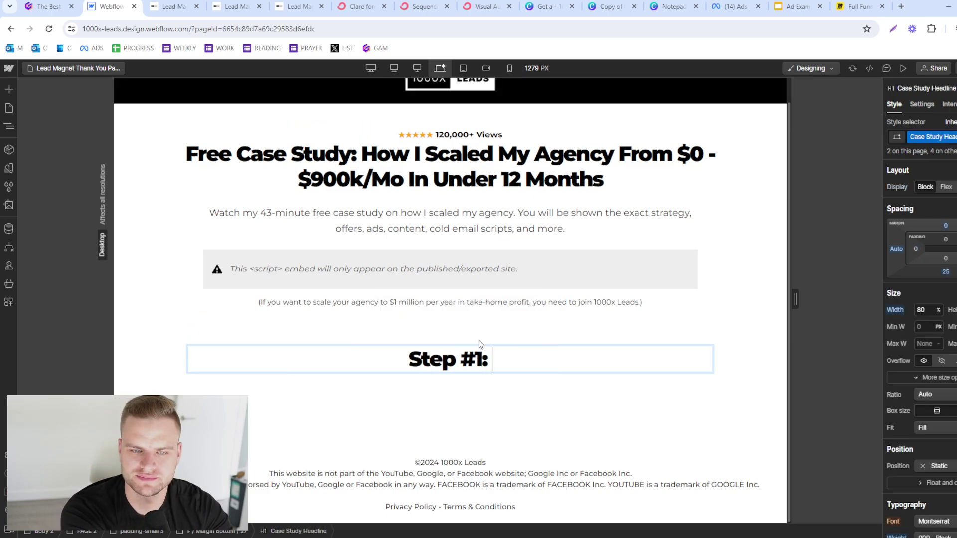
double_click(344, 151)
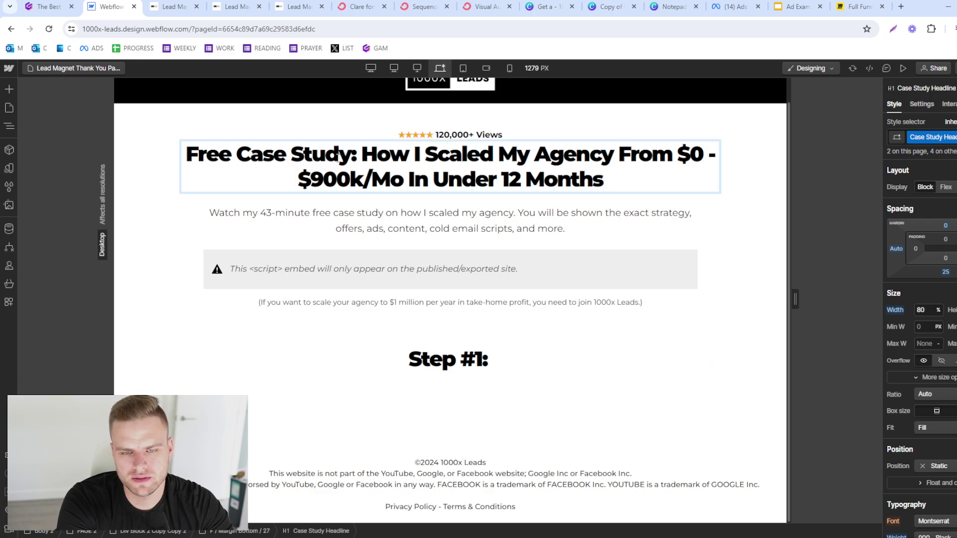
double_click(513, 361)
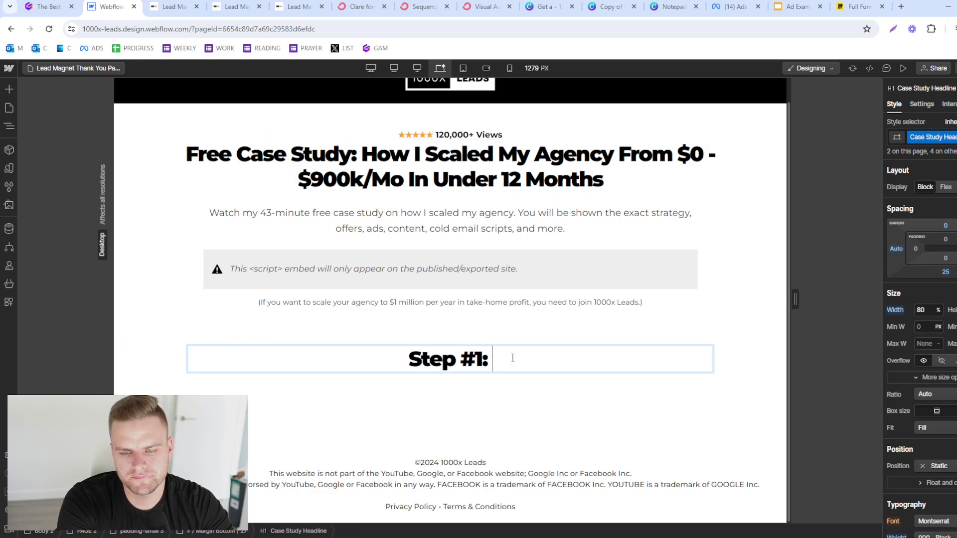
text(Watch Case Study)
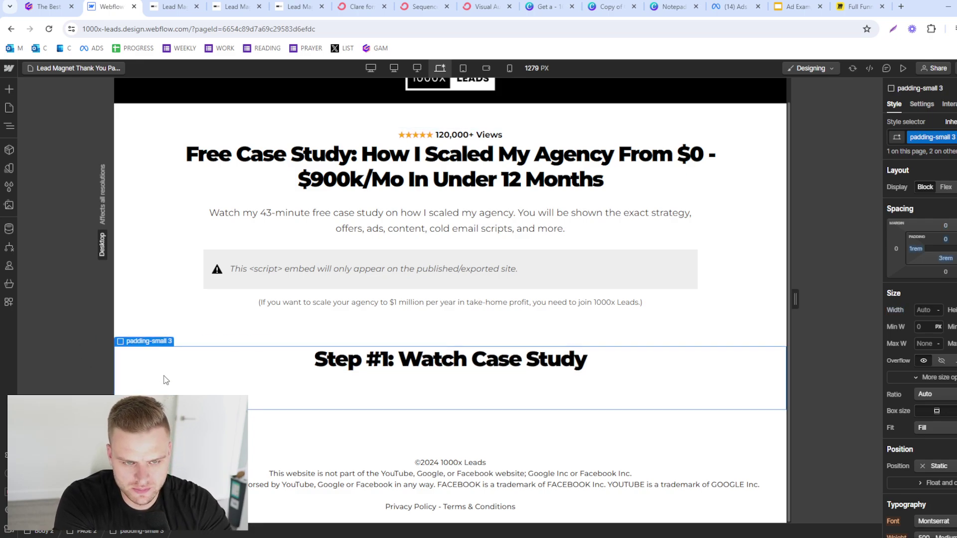
Step: Duplicate the "Step #1: Watch Case Study" section and change the copy's headline to "Step #2: Book a Call"
key(ctrl+c)
key(ctrl+v)
double_click(392, 421)
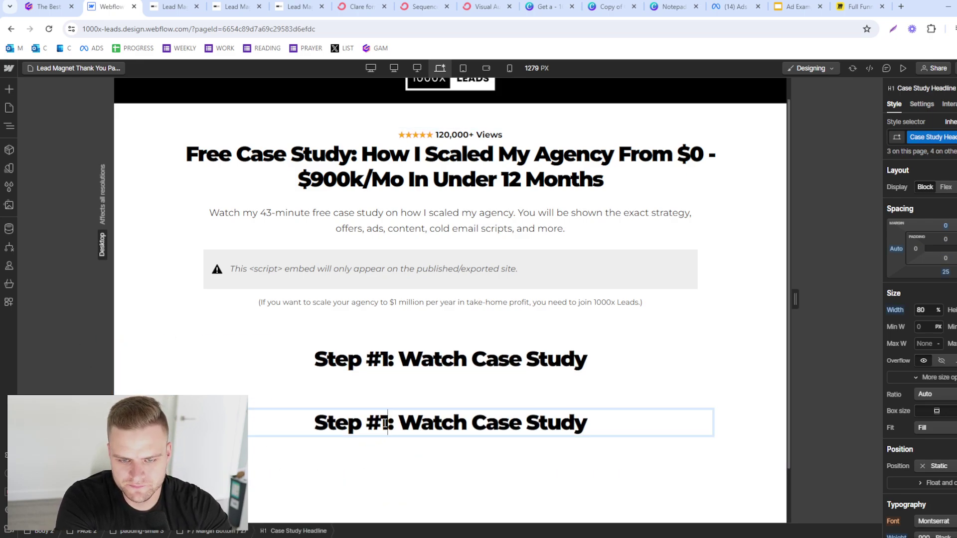
key(BackSpace)
text(2)
drag(406, 424, 664, 431)
text(B)
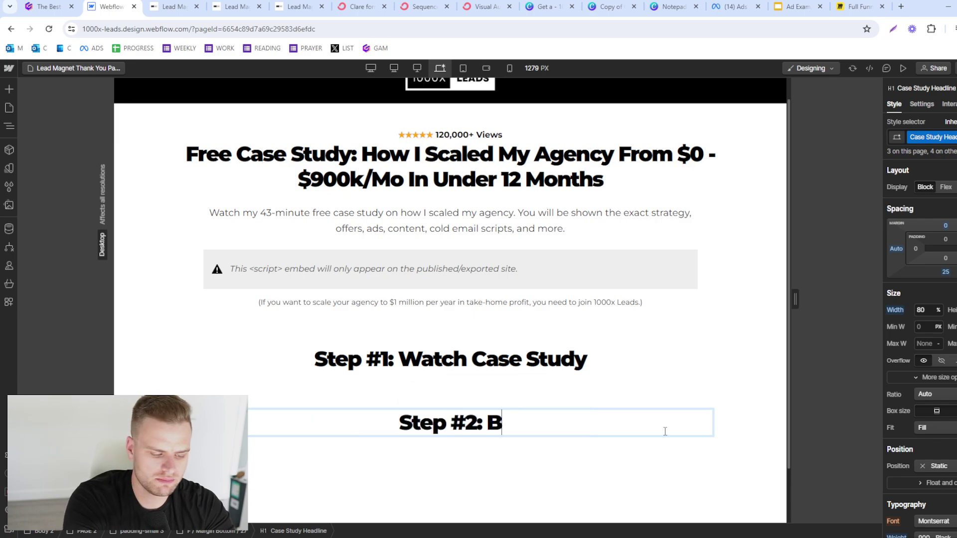
text(ook a Call)
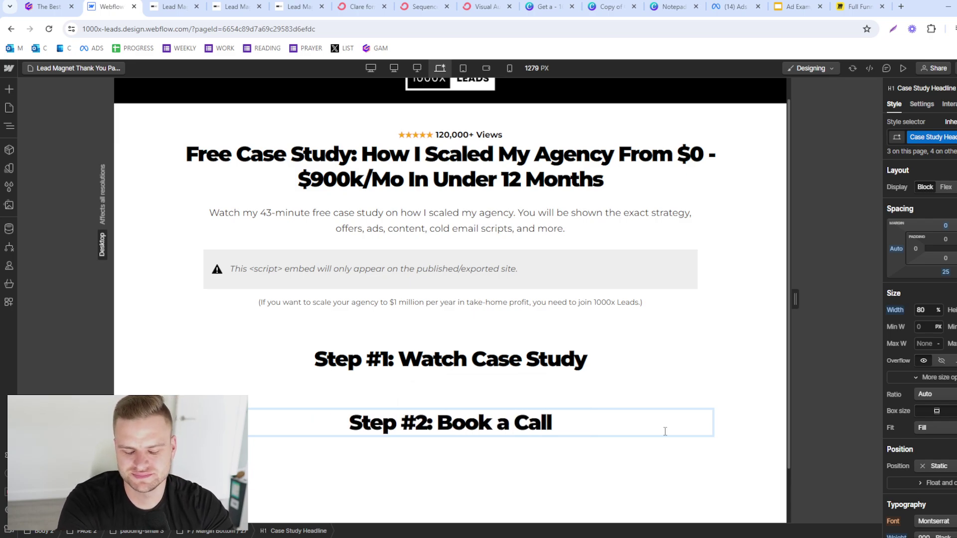
Step: Delete the "Step #2: Book a Call" headline
click(475, 461)
click(426, 434)
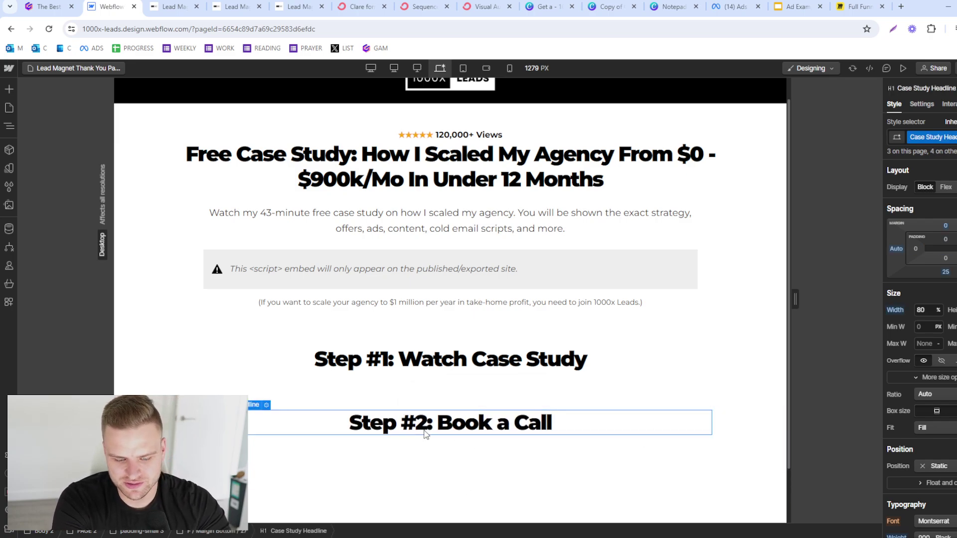
key(Delete)
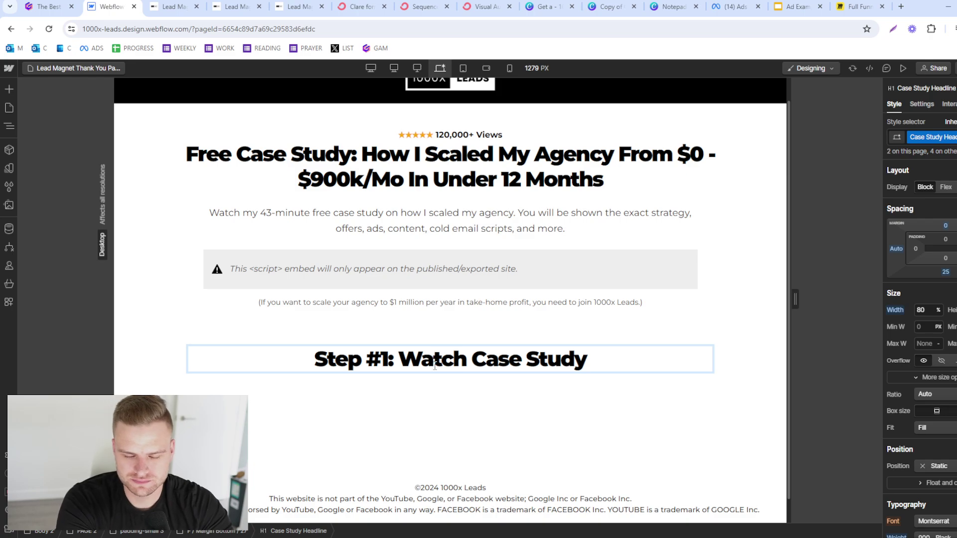
Step: Replace the "Step #1: Watch Case Study" headline text with "Book a Call"
double_click(435, 366)
text(Ste)
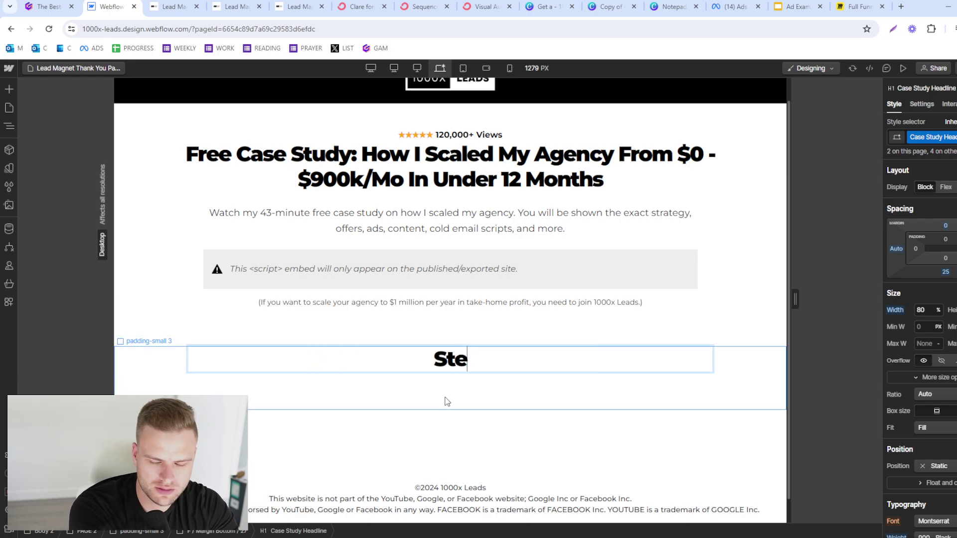
key(BackSpace)
key(BackSpace)
key(BackSpace)
text(Book a Call)
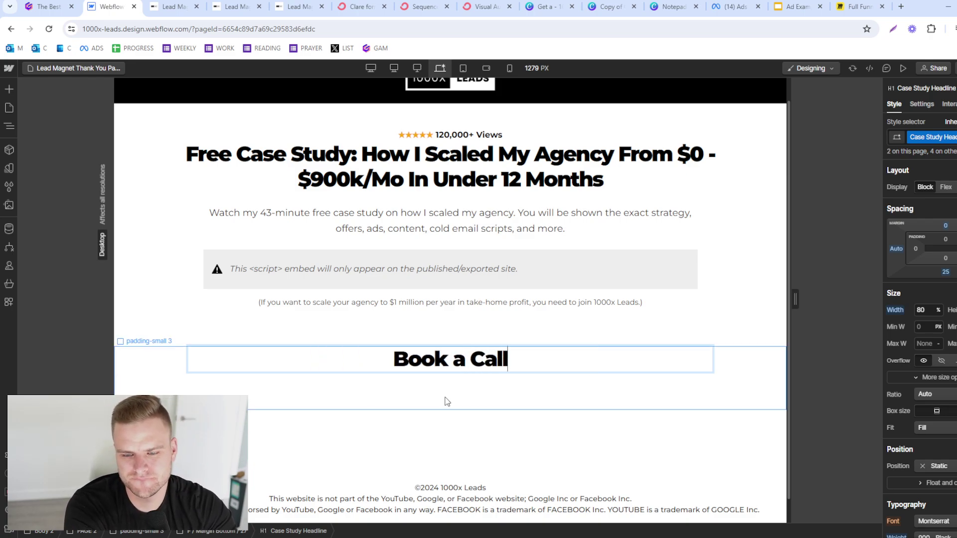
Step: Copy the "Watch my 43-minute free case study" paragraph and paste it beneath the "Book a Call" headline
click(391, 215)
key(ctrl+c)
click(464, 375)
key(ctrl+v)
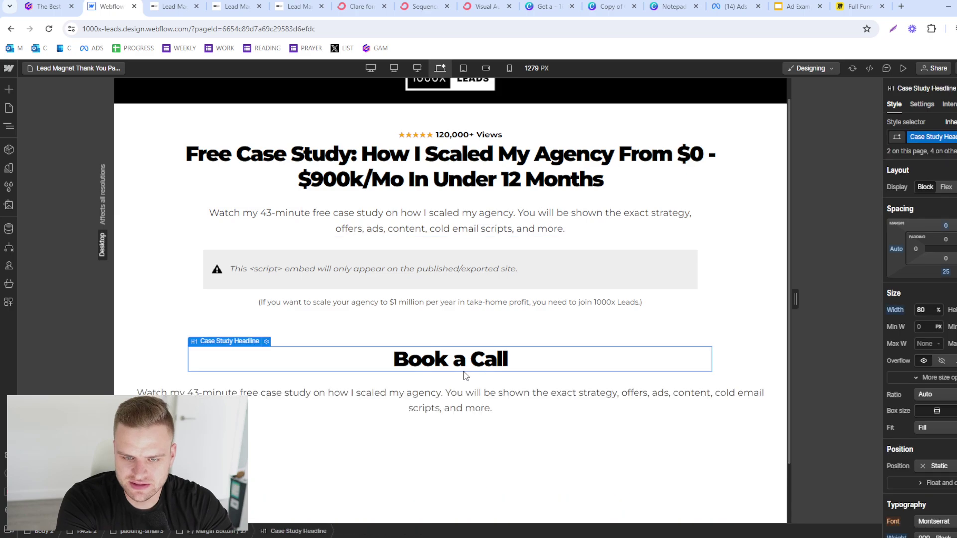
Step: Give the pasted paragraph a duplicated class named book-a-call-subhealine, centred with auto side margins and a width of 80%
click(403, 392)
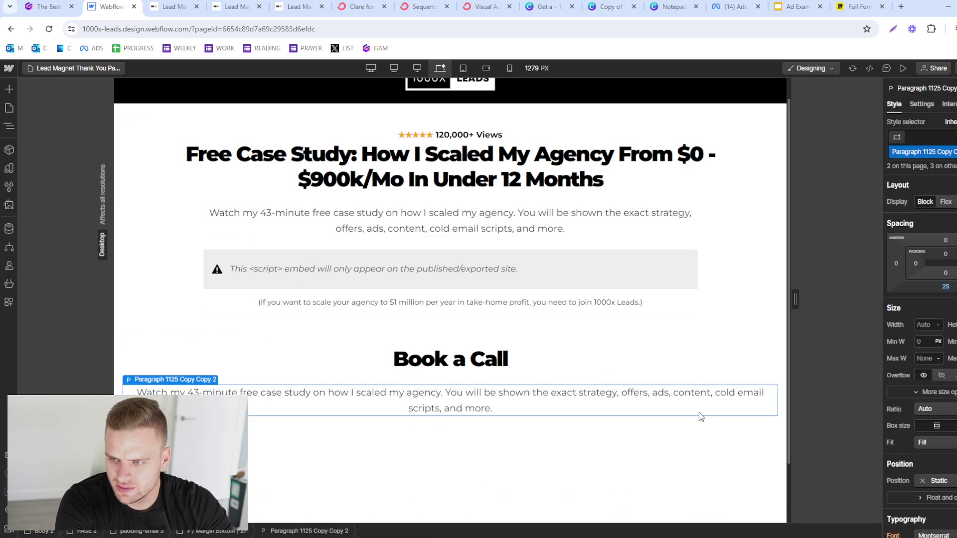
click(922, 151)
click(926, 178)
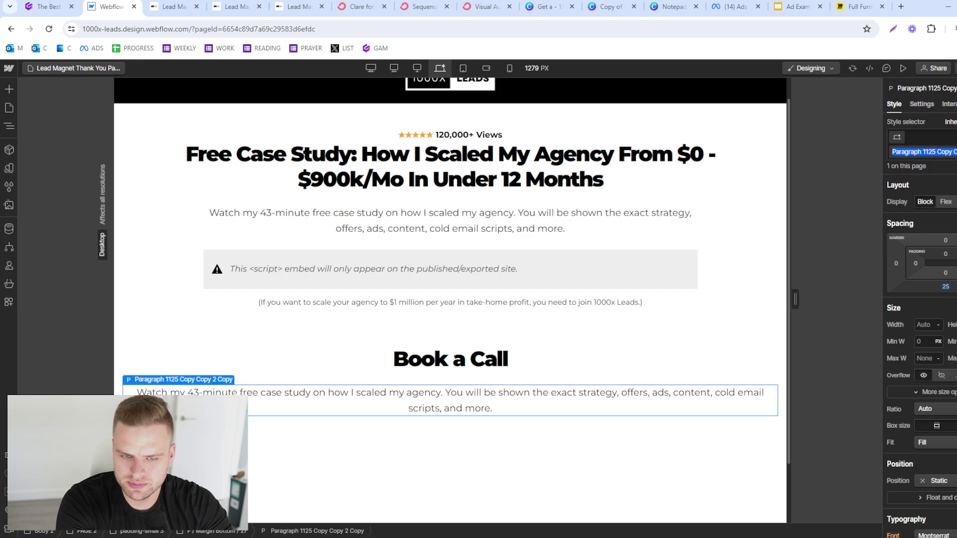
key(BackSpace)
text(Bo)
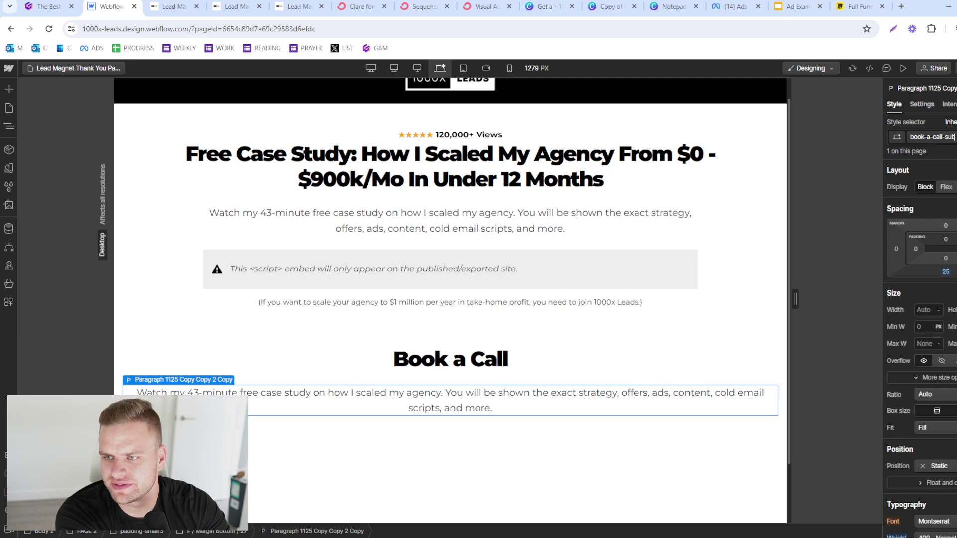
key(Return)
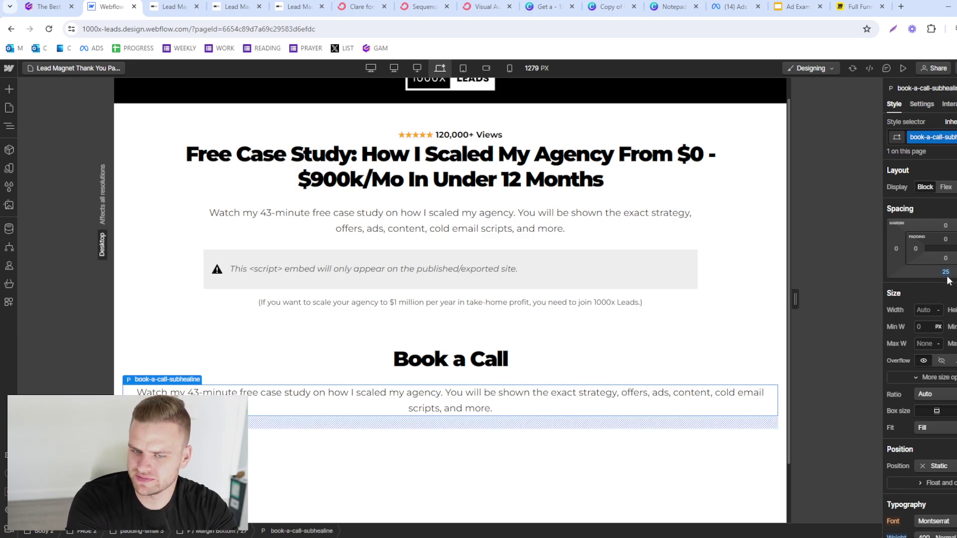
text(50%)
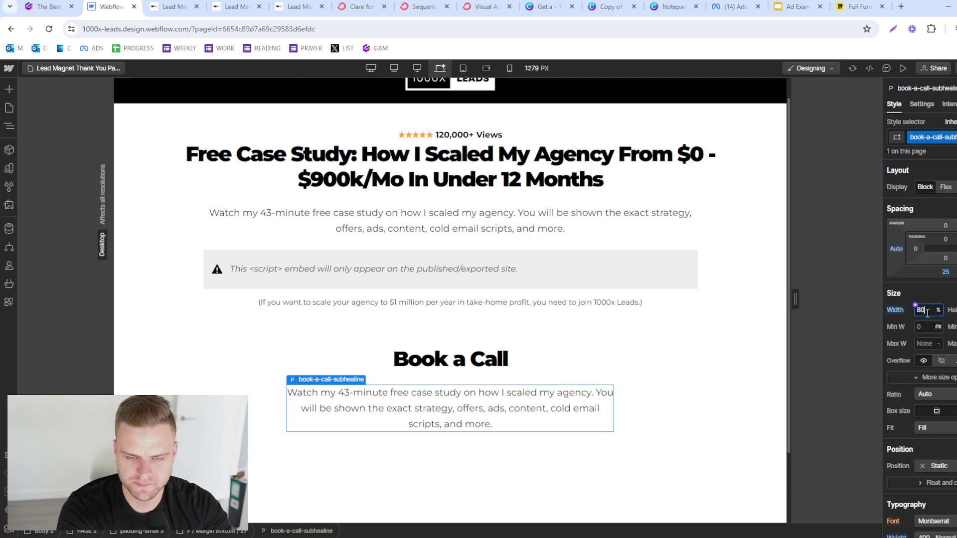
key(Return)
Step: Replace the text under "Book a Call" with "We have helped over 175 agencies grow past $1 million per year in take-home profit."
double_click(497, 411)
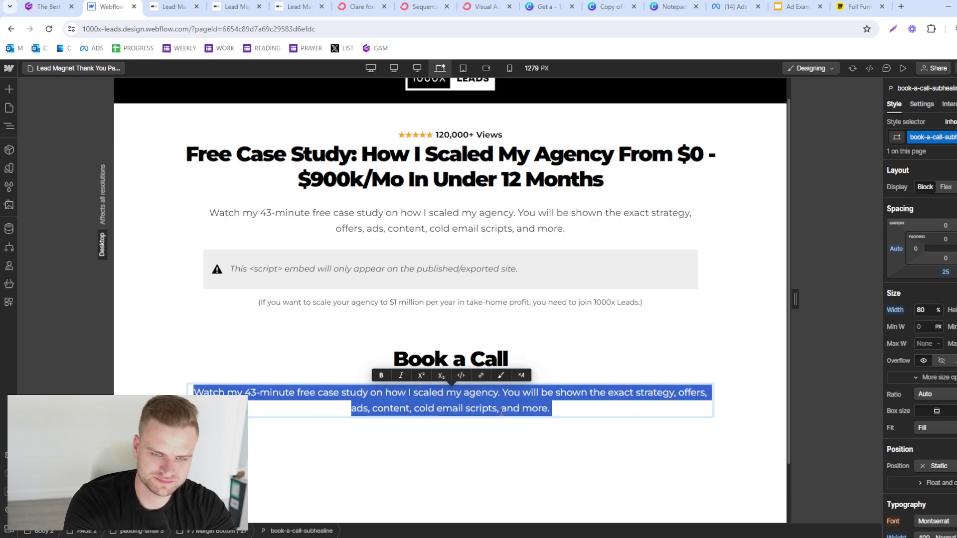
text(We )
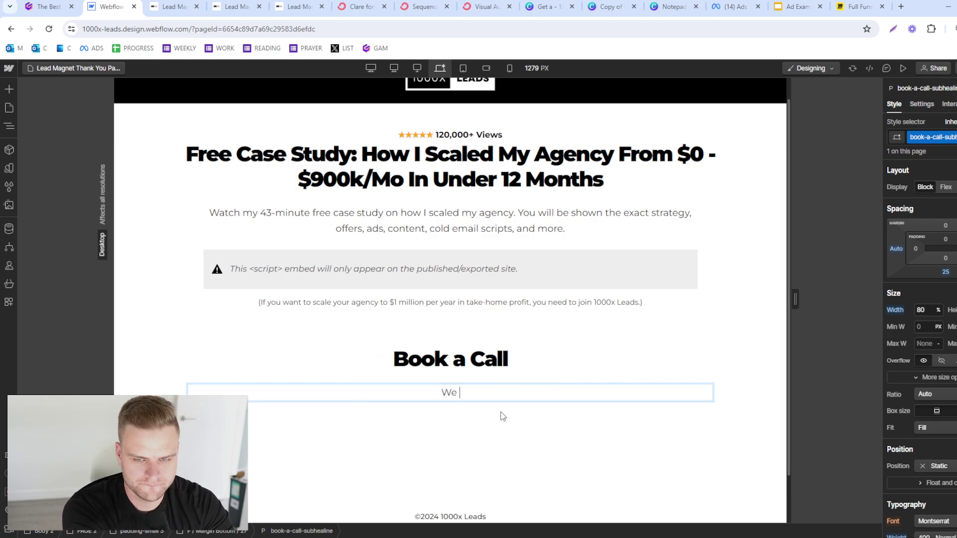
text(have helped over 17)
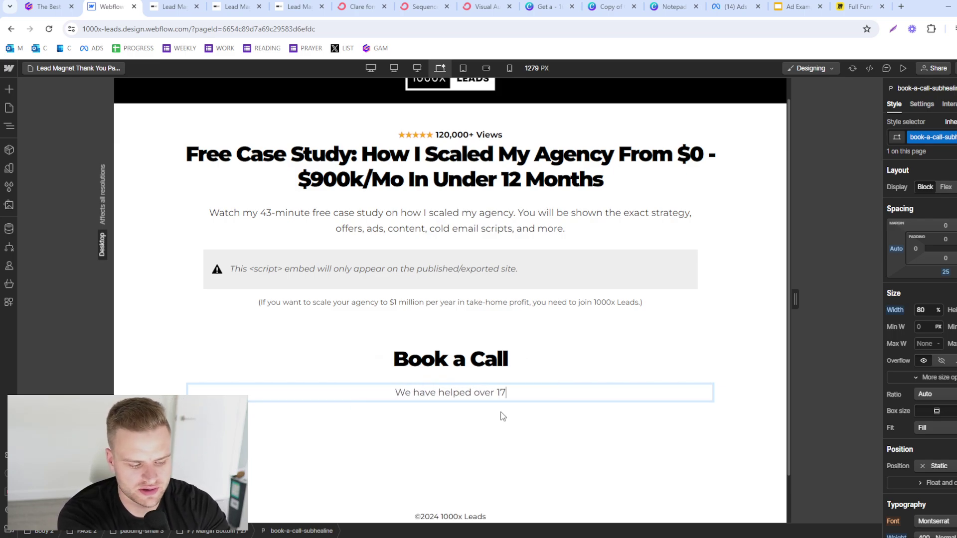
text(5 agencies grow to)
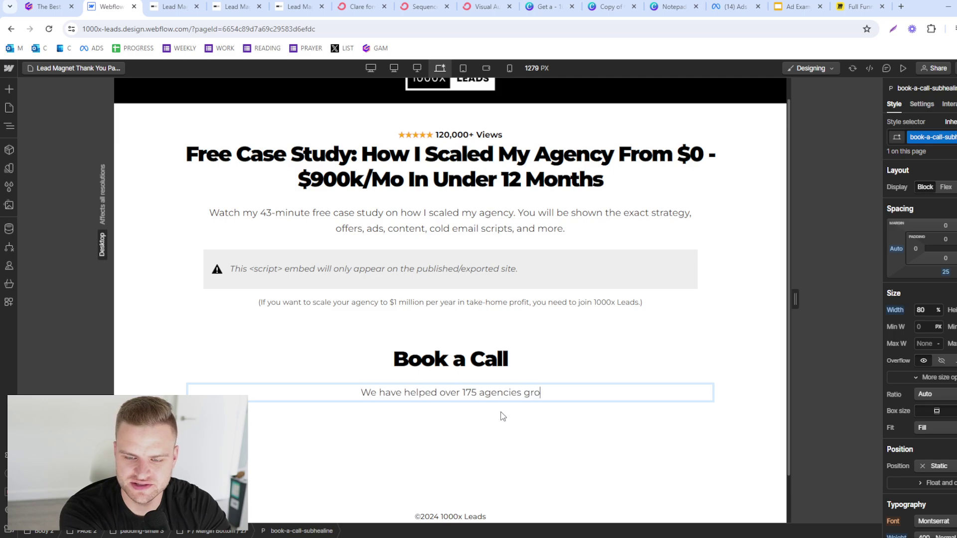
key(BackSpace)
key(BackSpace)
text(past $1)
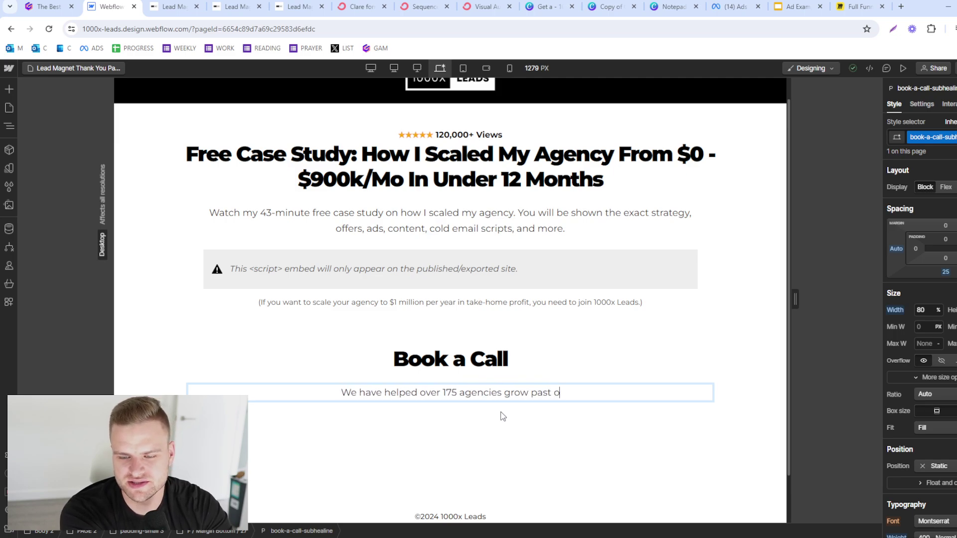
text( million per year )
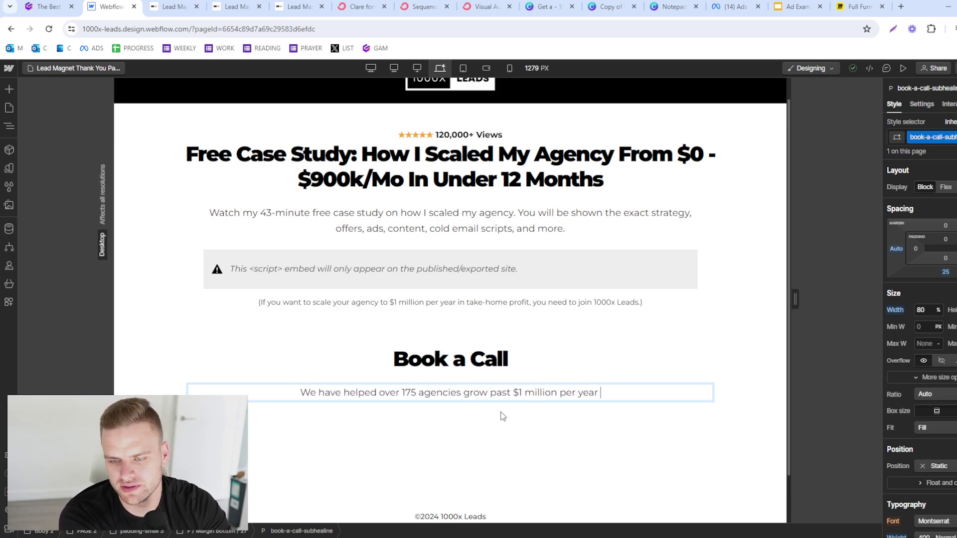
text(in take-)
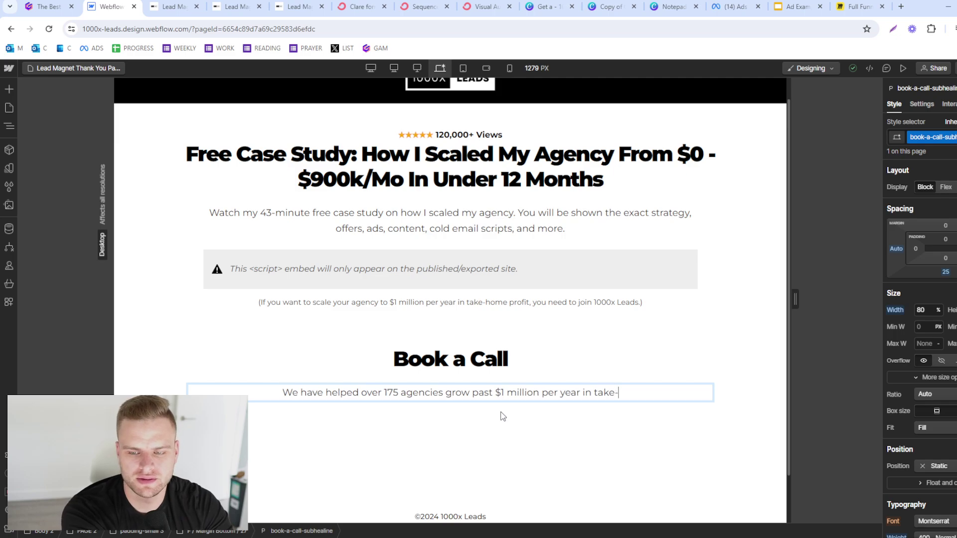
text(home profit. )
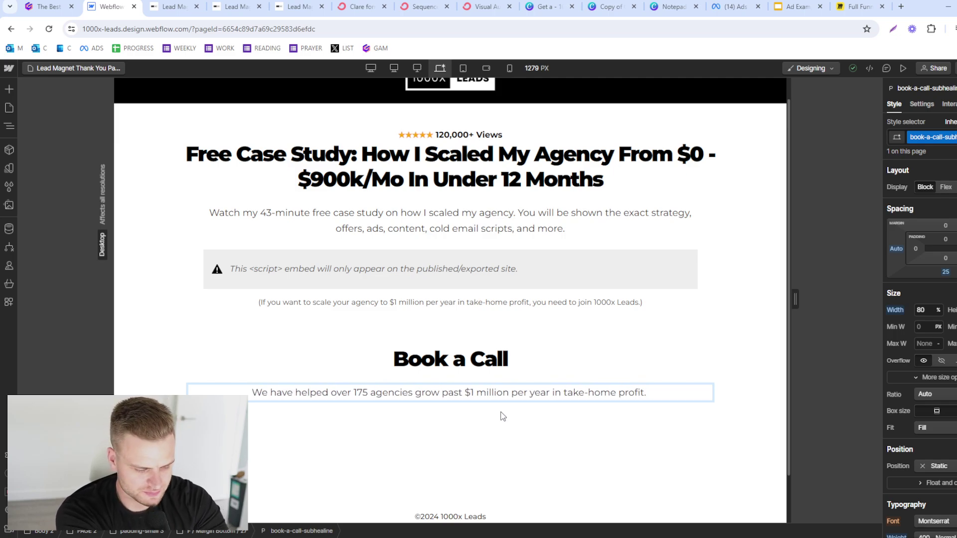
Step: Append "We do this with our five-part program." to the paragraph beneath the "Book a Call" headline
text(We do this )
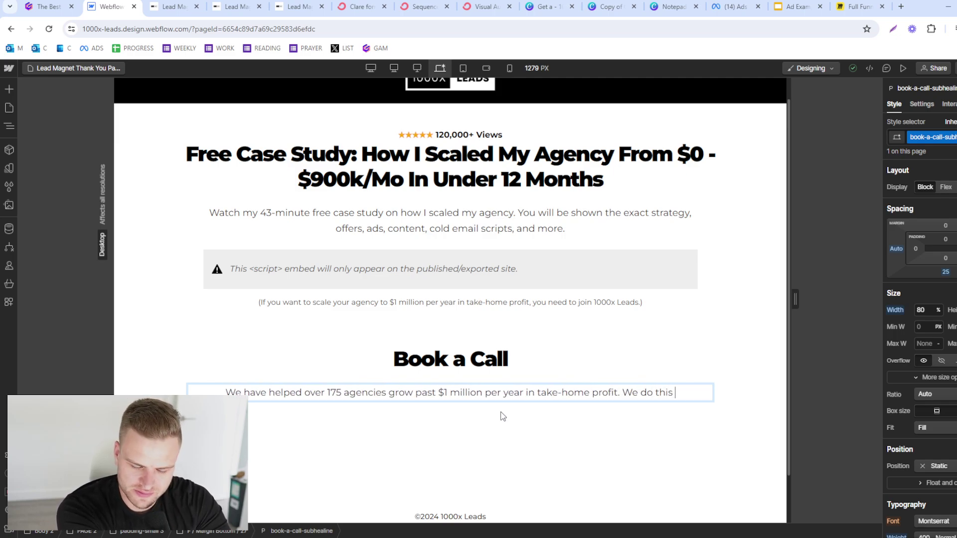
text(with )
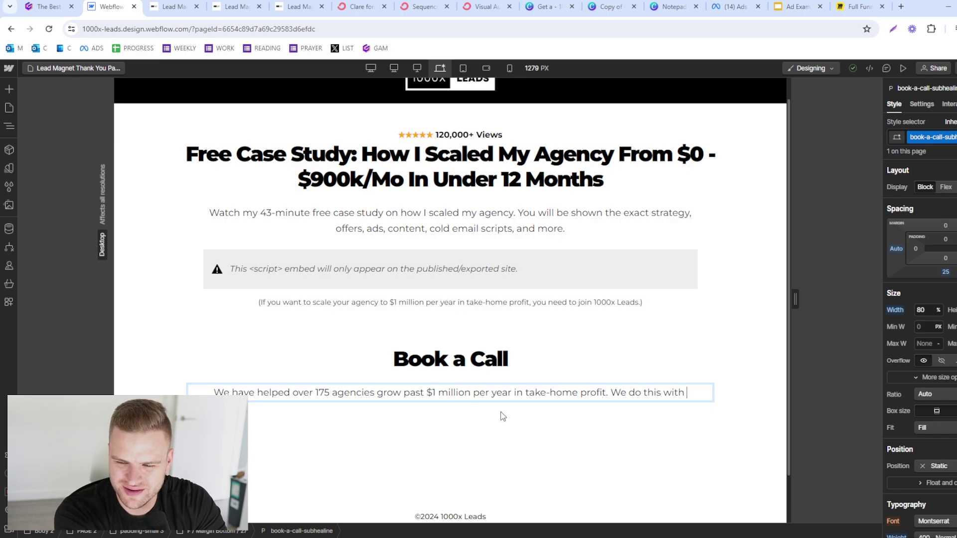
text(our five-part progra)
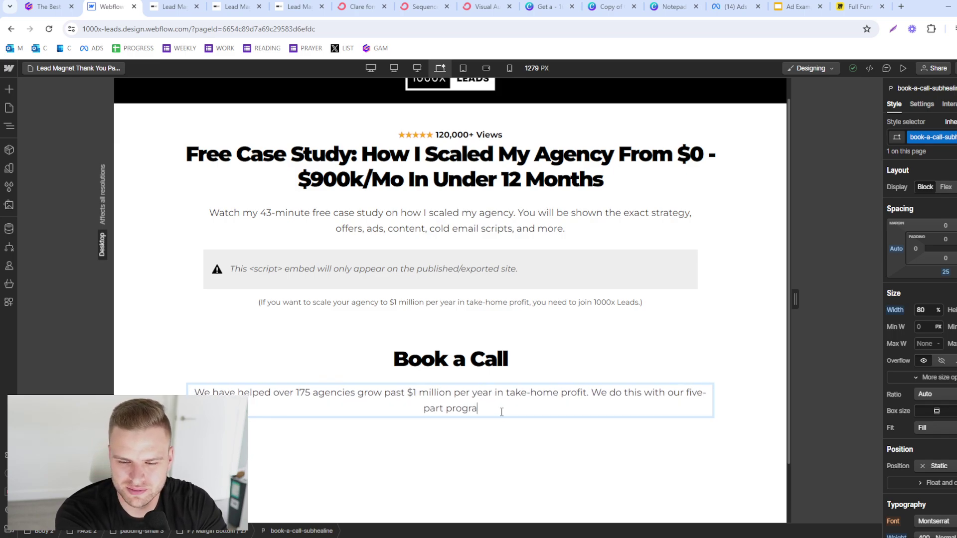
text(m.)
key(shift+Return)
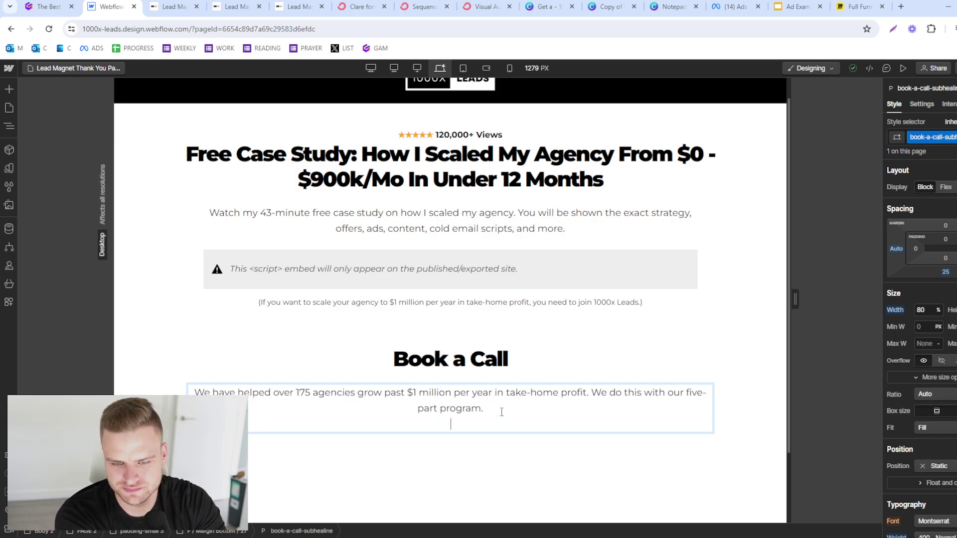
key(BackSpace)
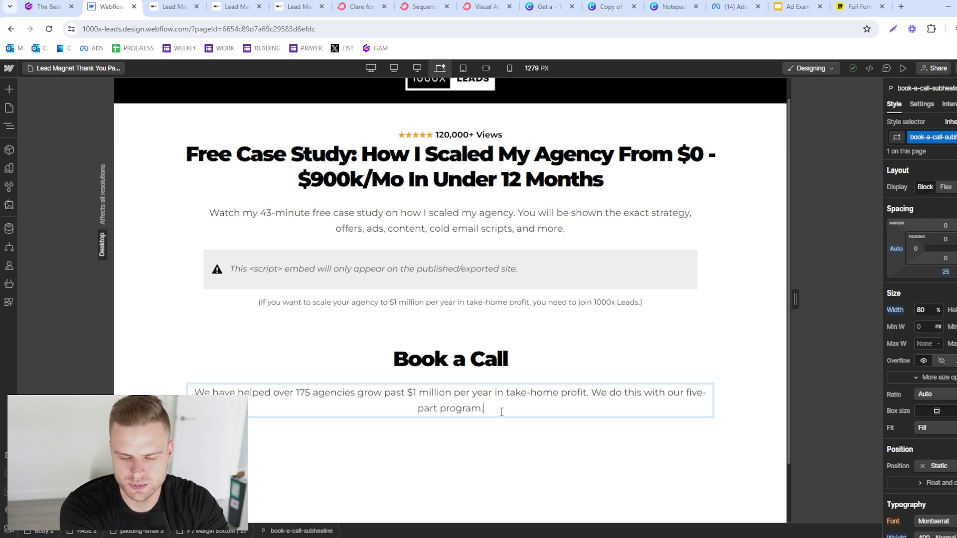
Step: Left-align the text of the "Book a Call" paragraph
triple_click(502, 412)
scroll(908, 437, down, 2)
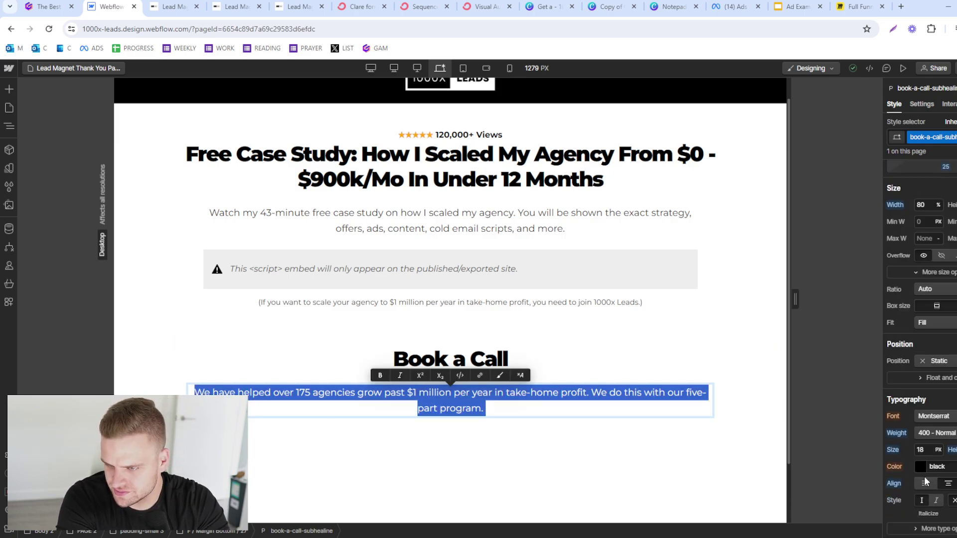
key(Escape)
click(925, 484)
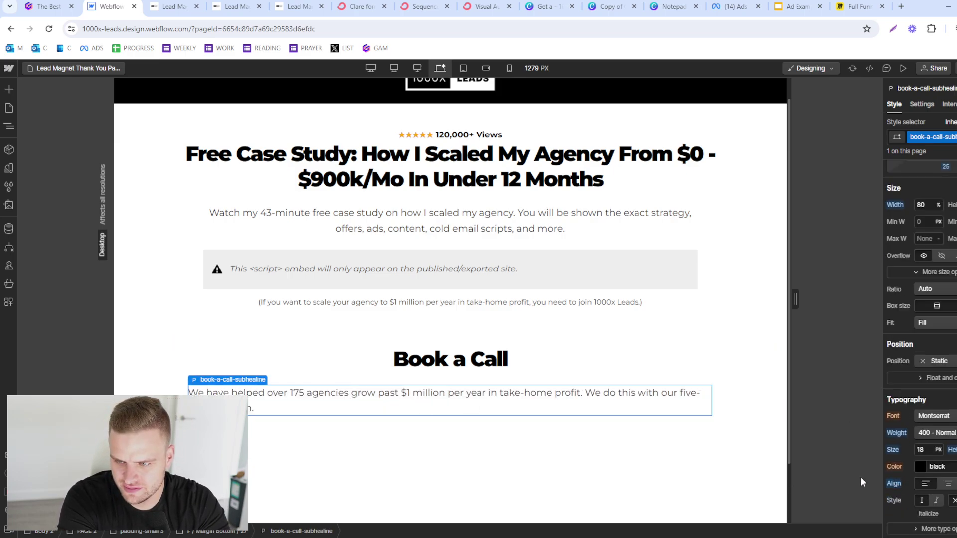
Step: Add a numbered list below the paragraph's text: 1. Behavior Change, 2. Offers, 3. Funnels, 4. Operations, 5. Hiring & Employee Training
double_click(385, 404)
key(BackSpace)
key(shift+Return)
key(shift+Return)
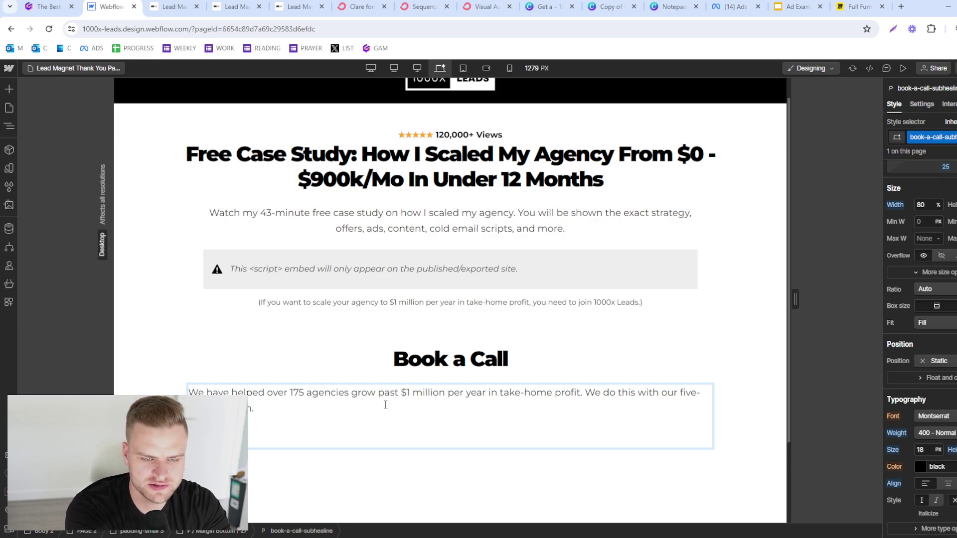
key(shift+Return)
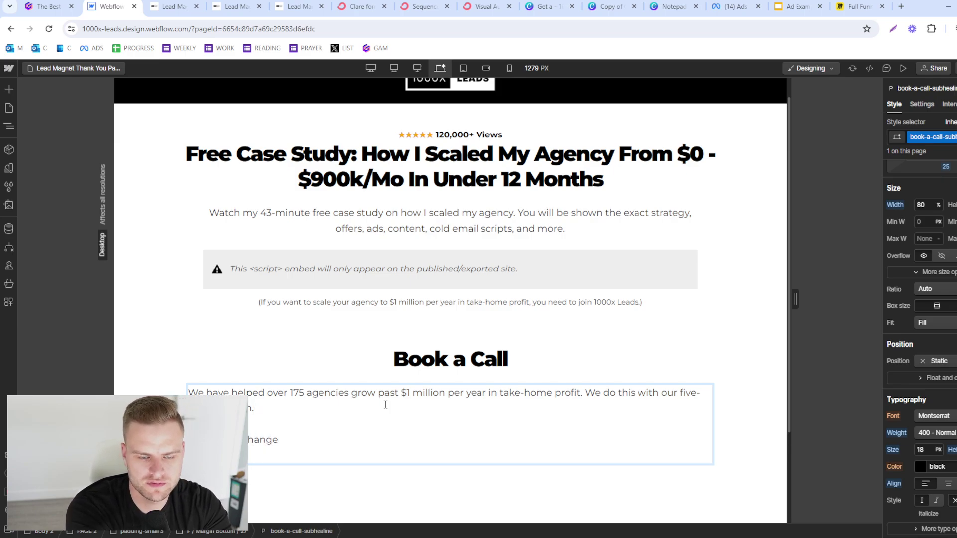
key(shift+Return)
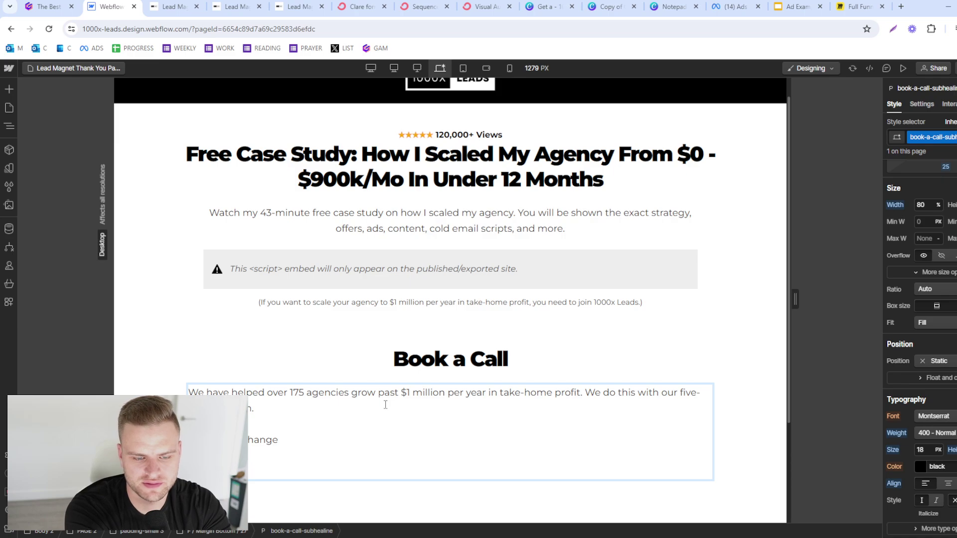
key(shift+Return)
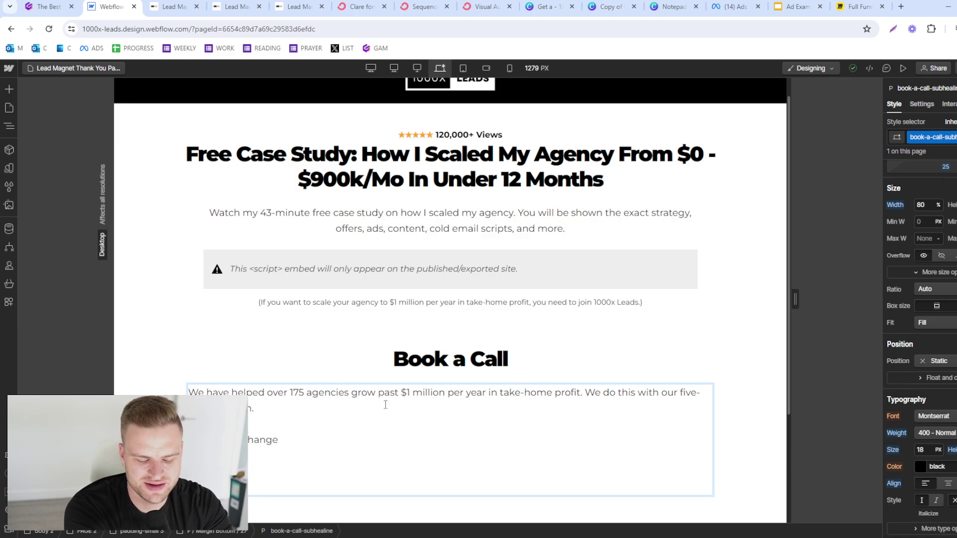
key(ctrl+v)
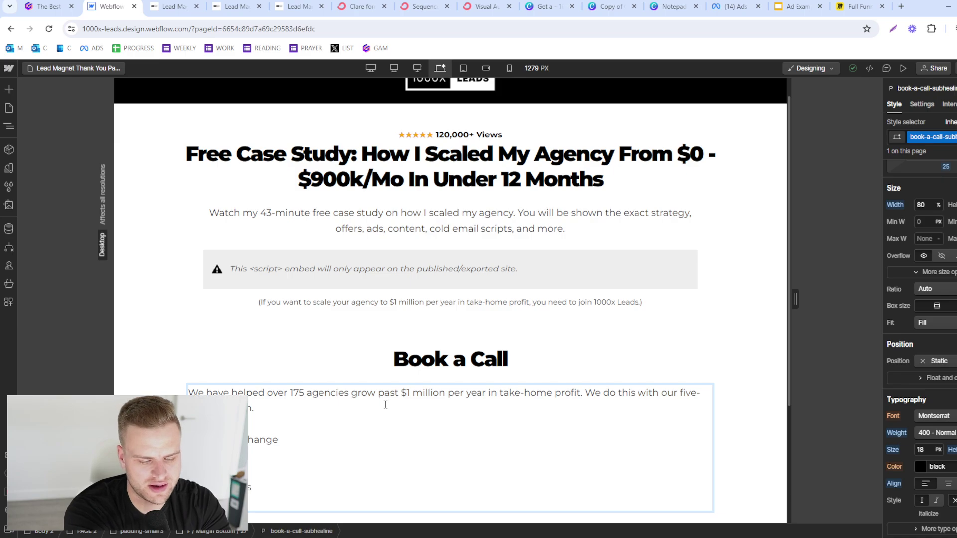
text(ing)
key(shift+Return)
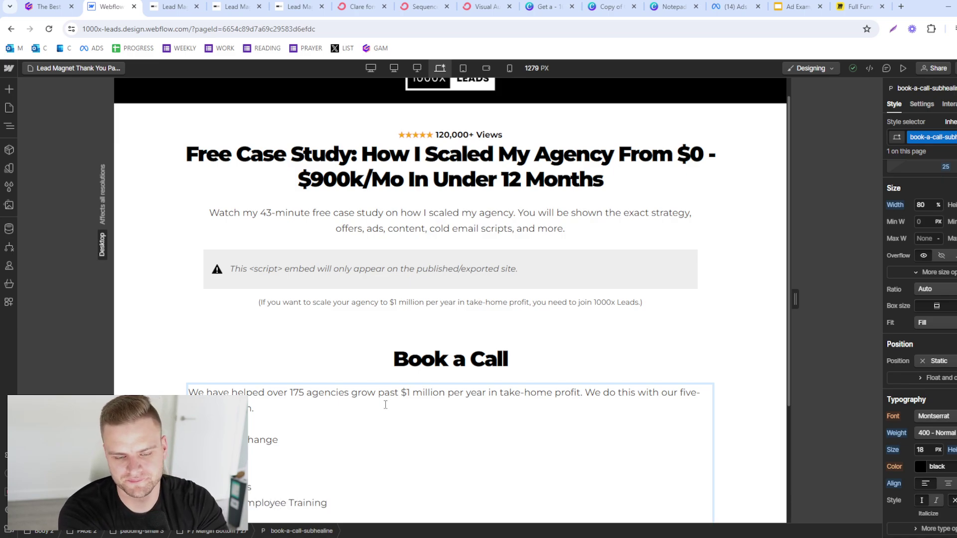
scroll(348, 349, down, 2)
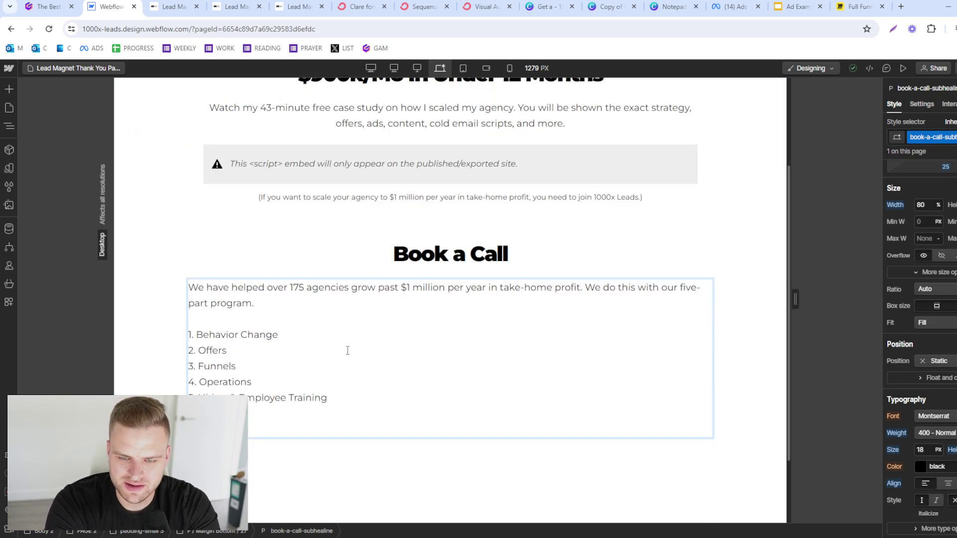
key(Escape)
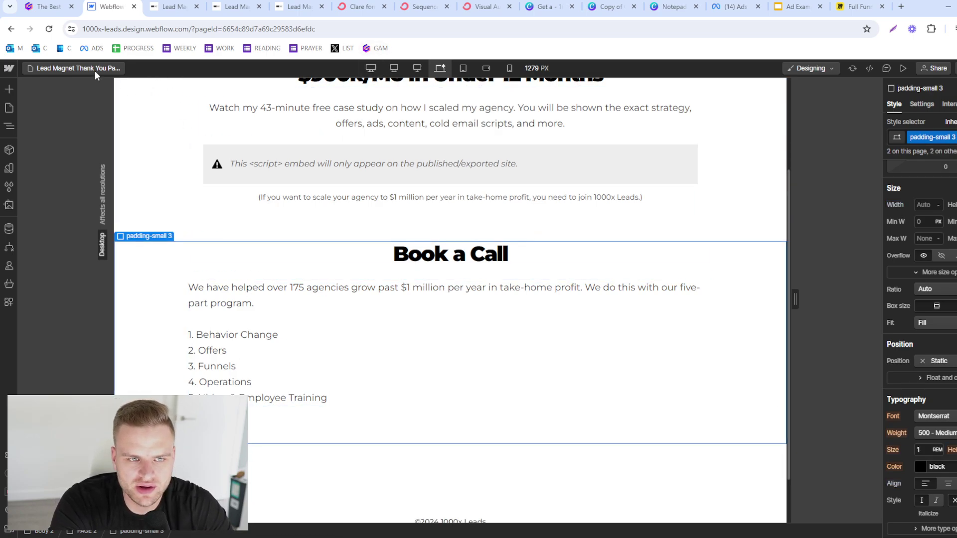
Step: Add a Button element below the five-part list in the "Book a Call" section
key(p)
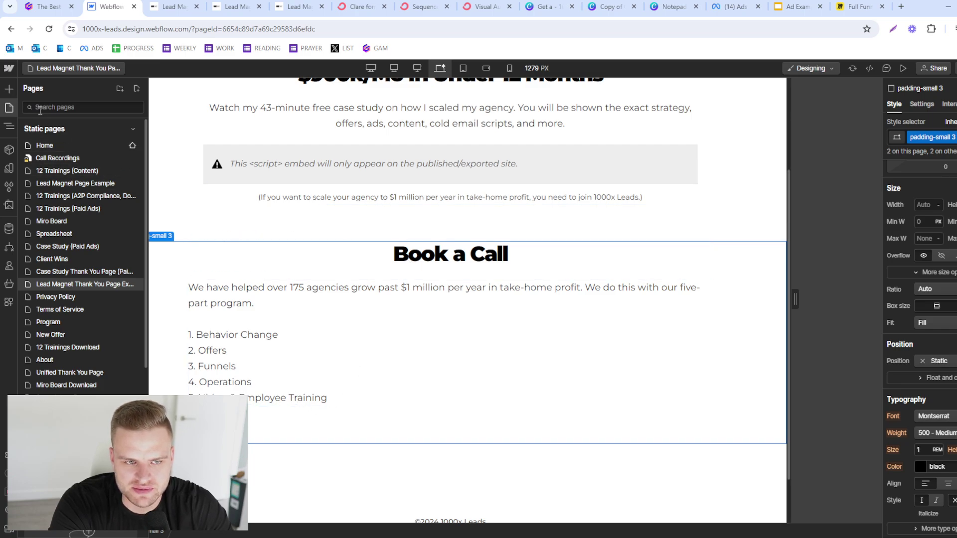
click(10, 90)
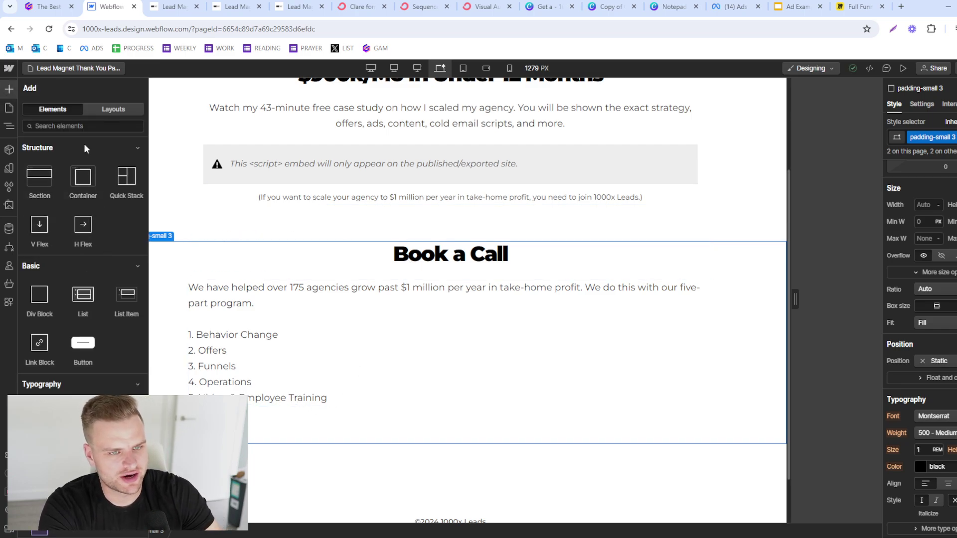
click(108, 125)
text(button)
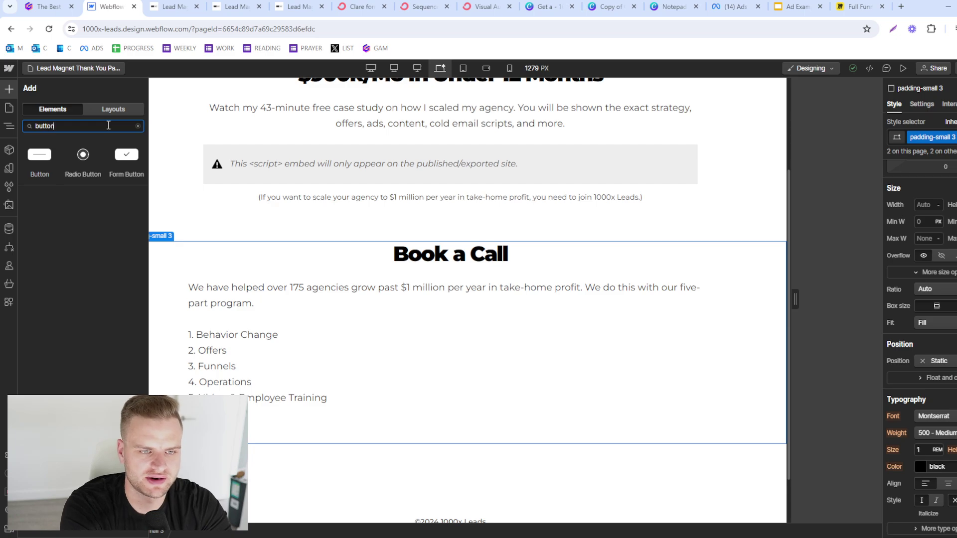
drag(40, 155, 436, 453)
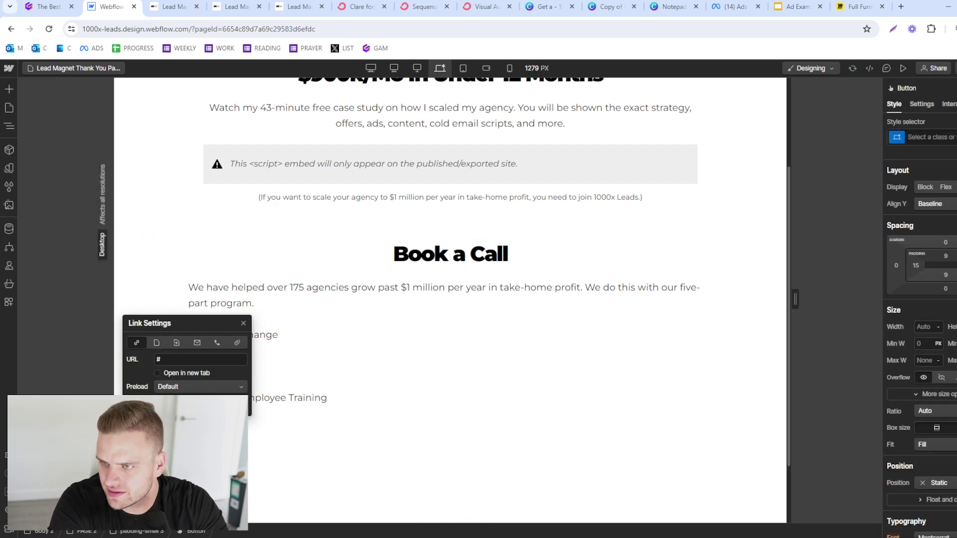
Step: Centre-align the new button's text and try to move the button to the middle of the section
scroll(920, 299, down, 5)
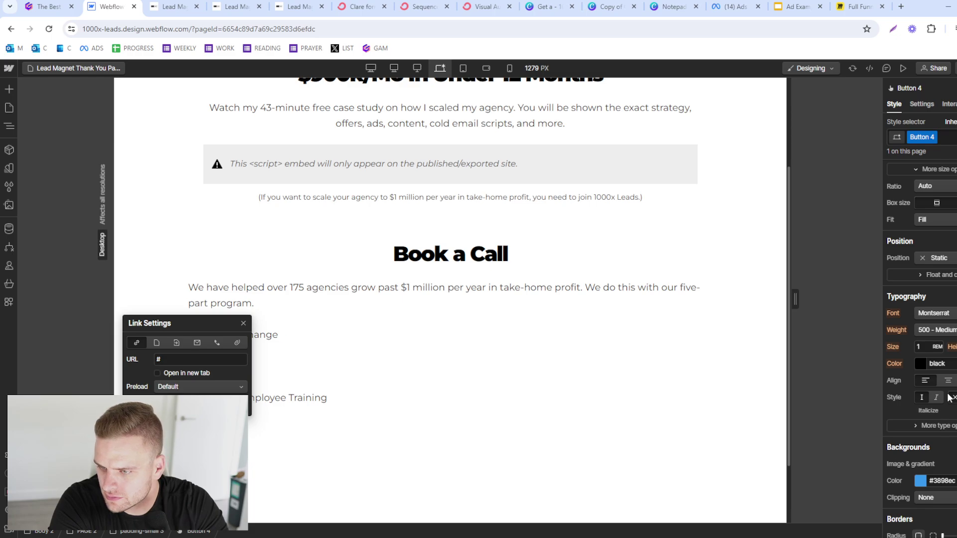
click(302, 423)
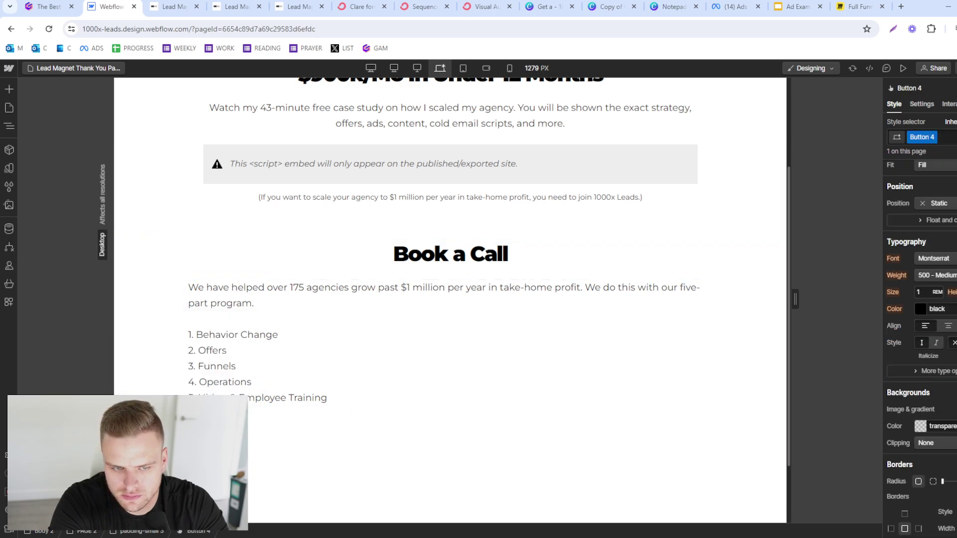
drag(229, 421, 399, 414)
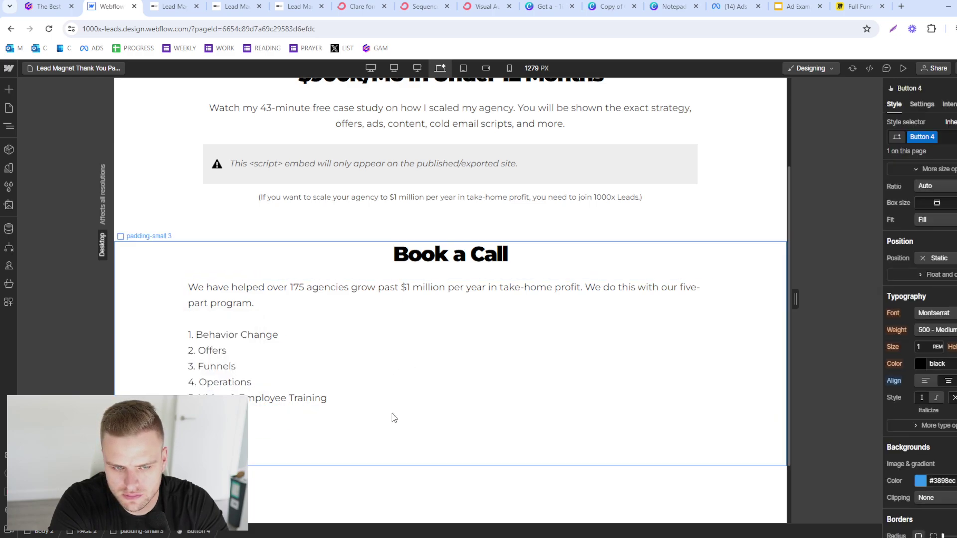
Step: Place the button inside a new centre-aligned Container beneath the five-part list
click(9, 89)
double_click(76, 127)
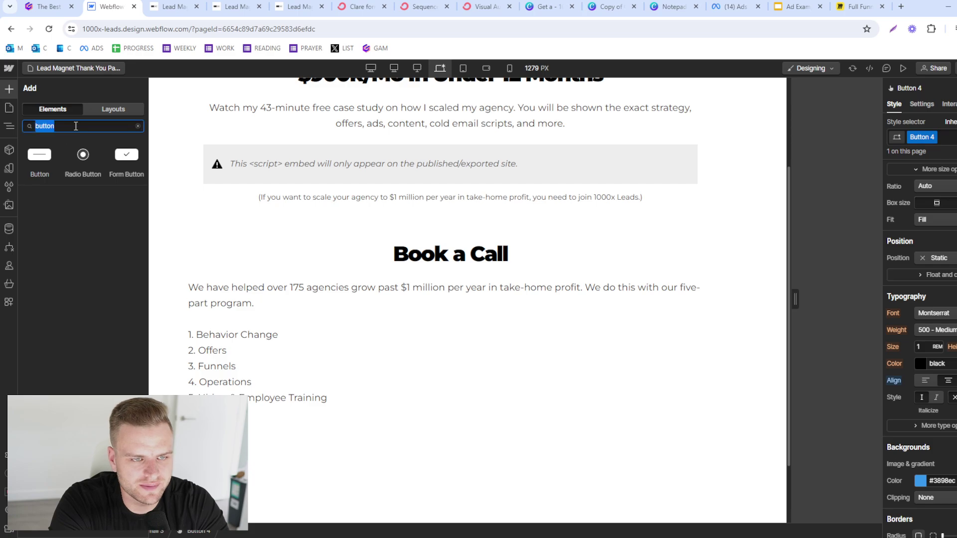
text(cont)
drag(39, 156, 451, 439)
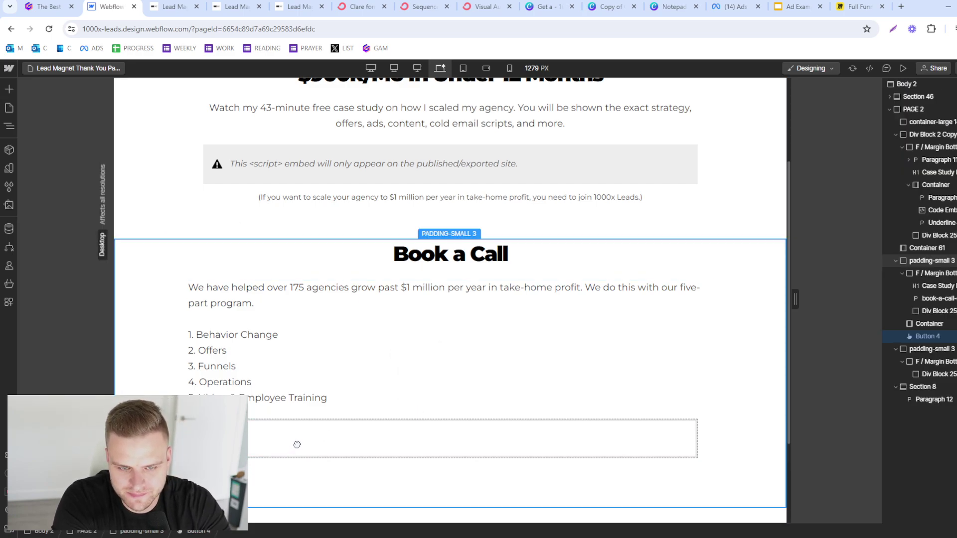
key(ctrl+v)
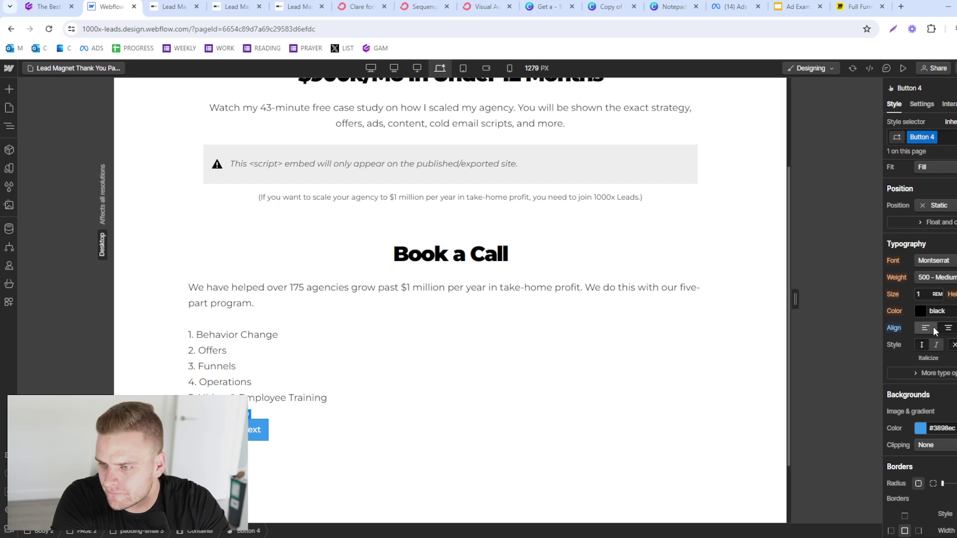
click(395, 430)
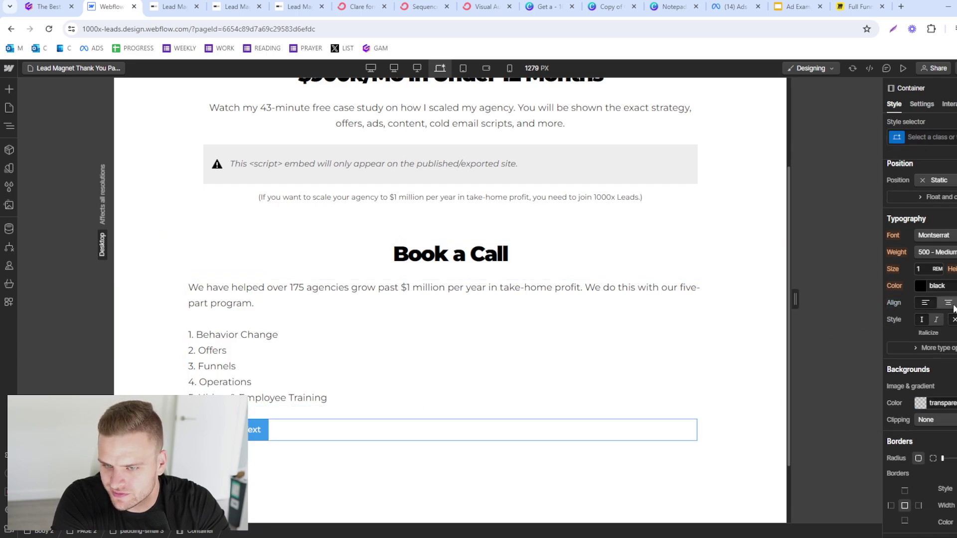
click(952, 305)
Step: Change the button's label to "Schedule Your Strategy Call Now"
click(459, 436)
double_click(458, 436)
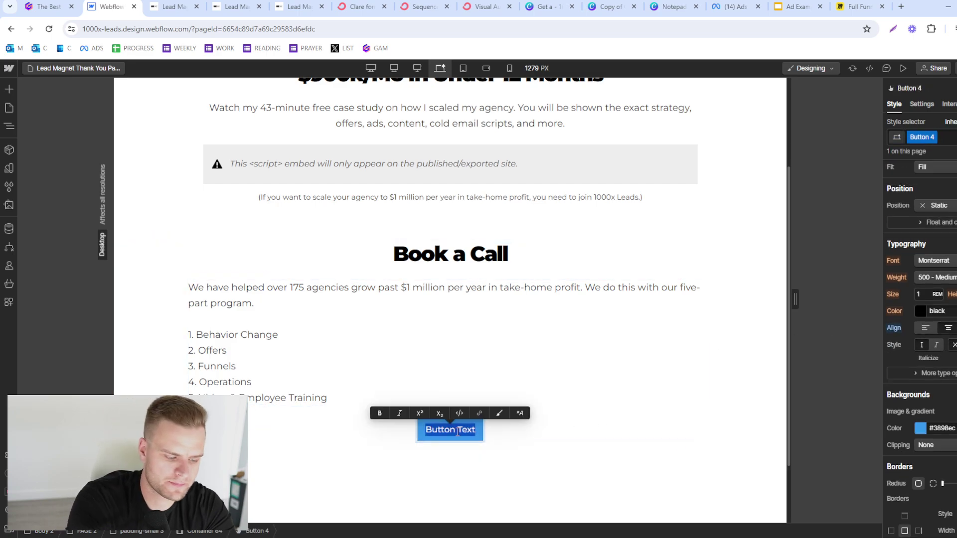
text(BoSchedule )
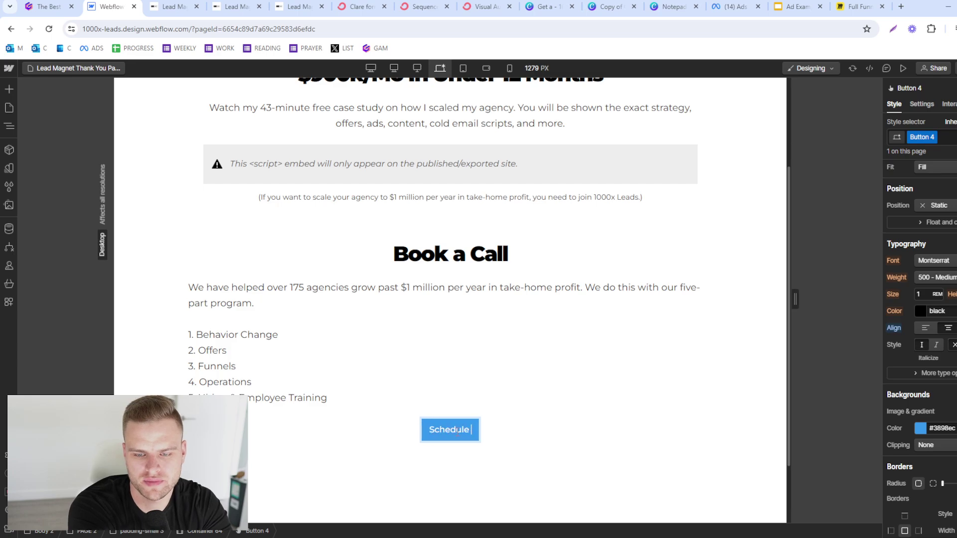
text(Your Strategy Call Now)
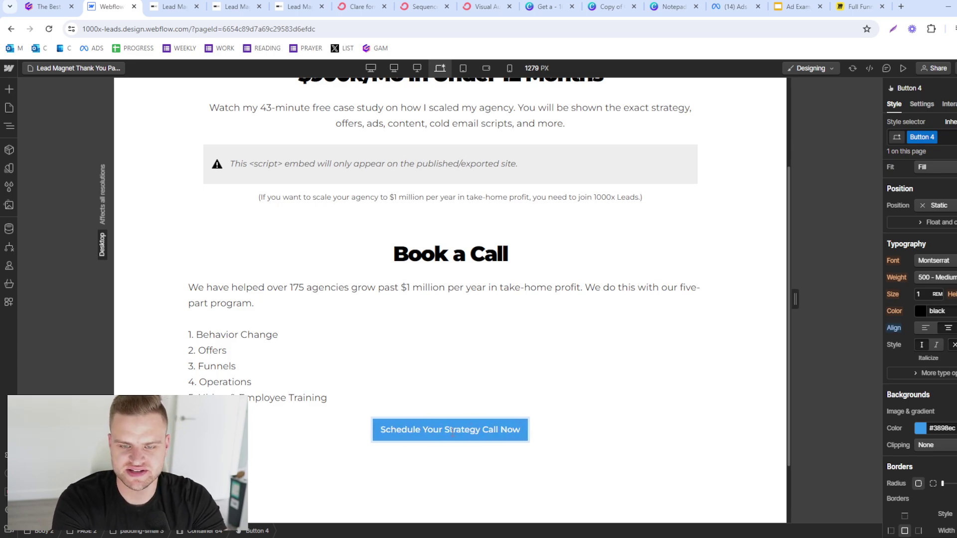
key(Escape)
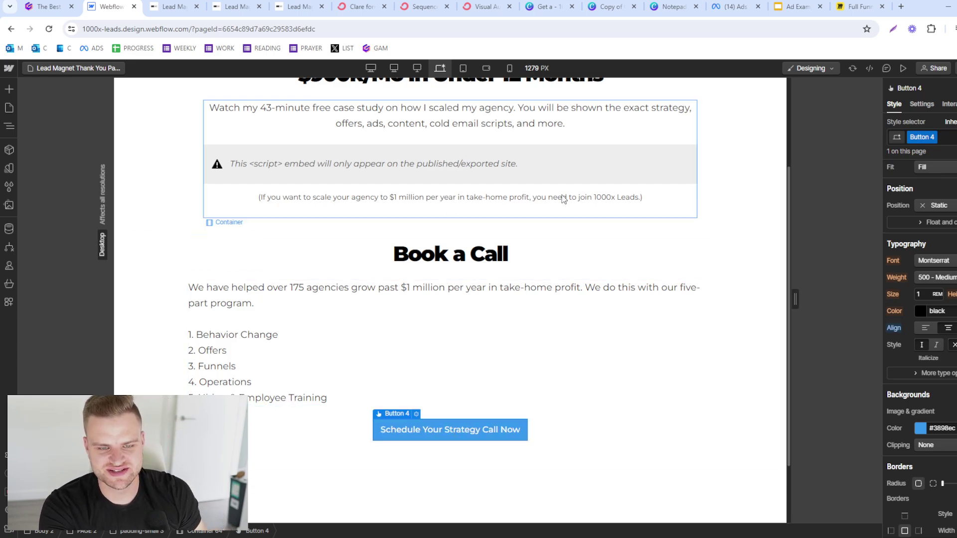
Step: Enter the scheduling page URL as the button's link and publish the site to the staging and production domains
click(921, 105)
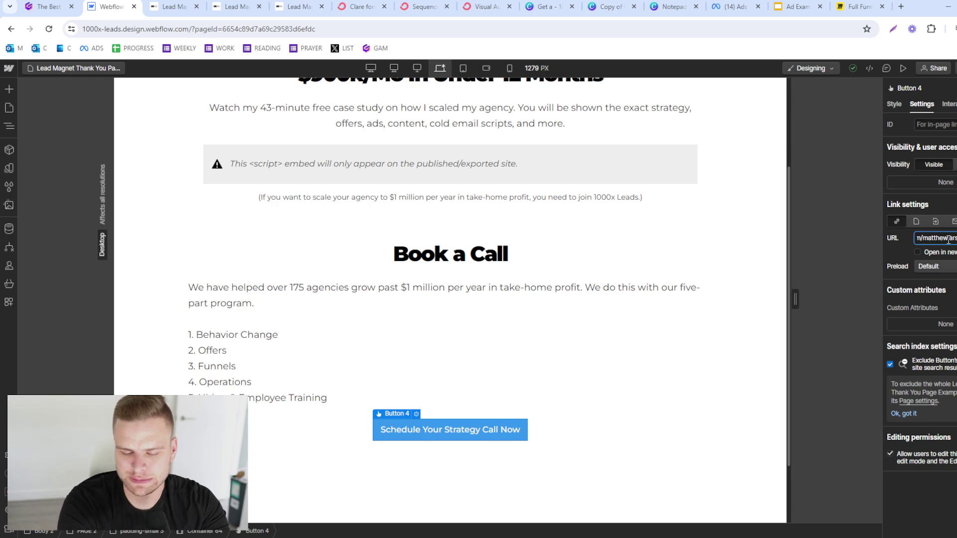
click(623, 254)
click(954, 68)
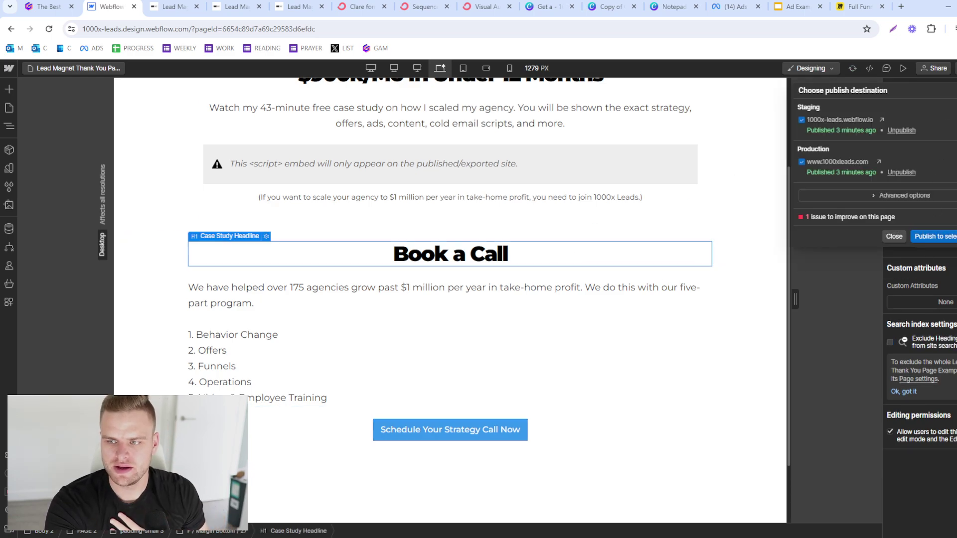
key(Escape)
Step: Extend the first sentence of the case study subheading with "from $0 - $900k in under 12 months"
scroll(468, 294, up, 3)
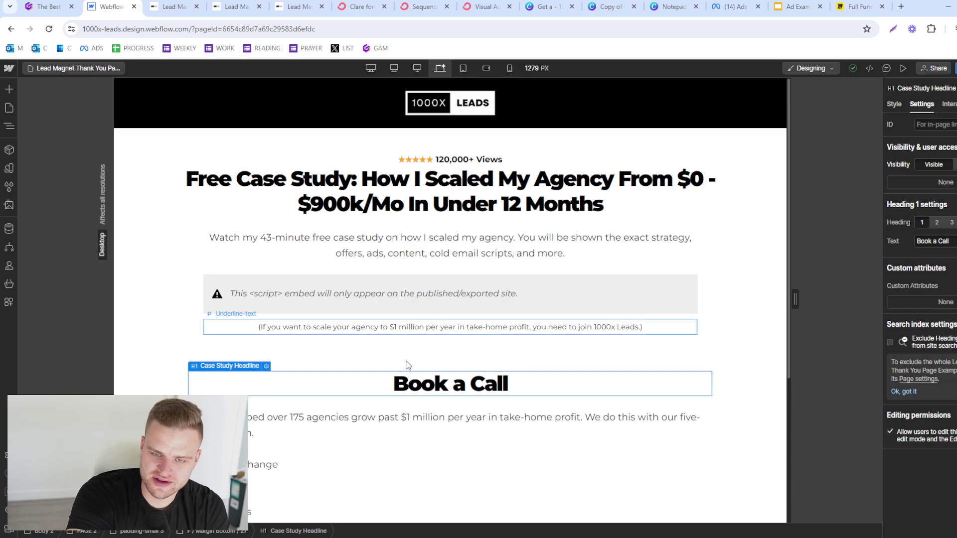
click(240, 229)
double_click(210, 186)
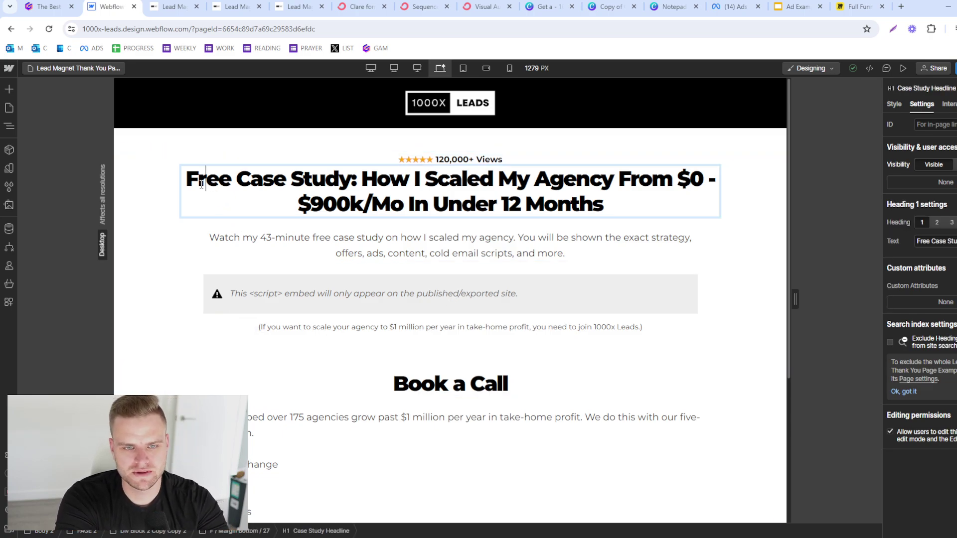
click(519, 245)
double_click(513, 241)
text(from $0 - )
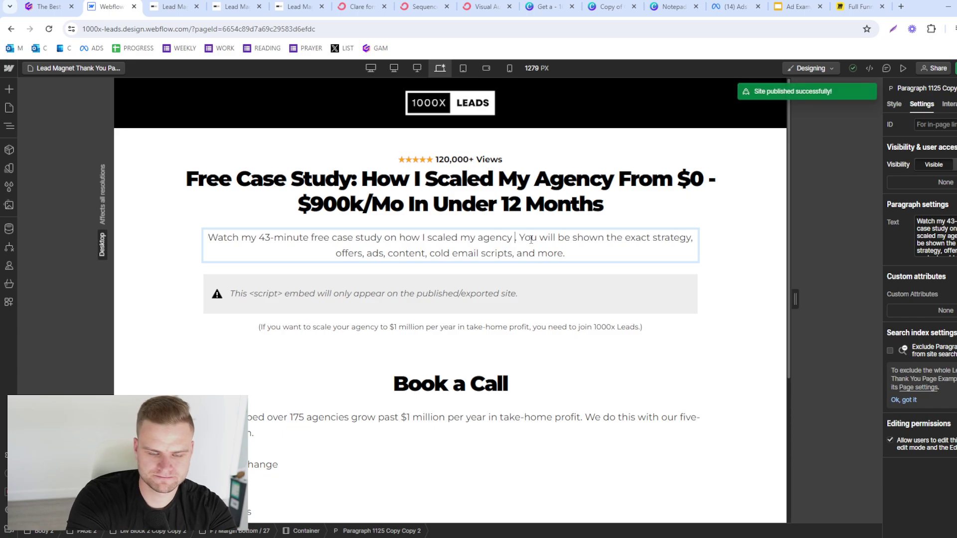
text($90)
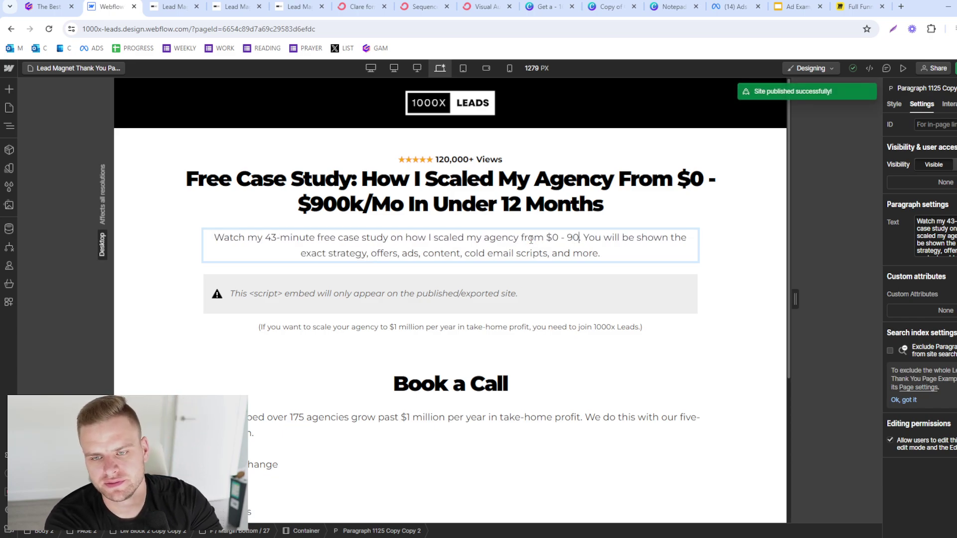
text(0k in under 12 mo)
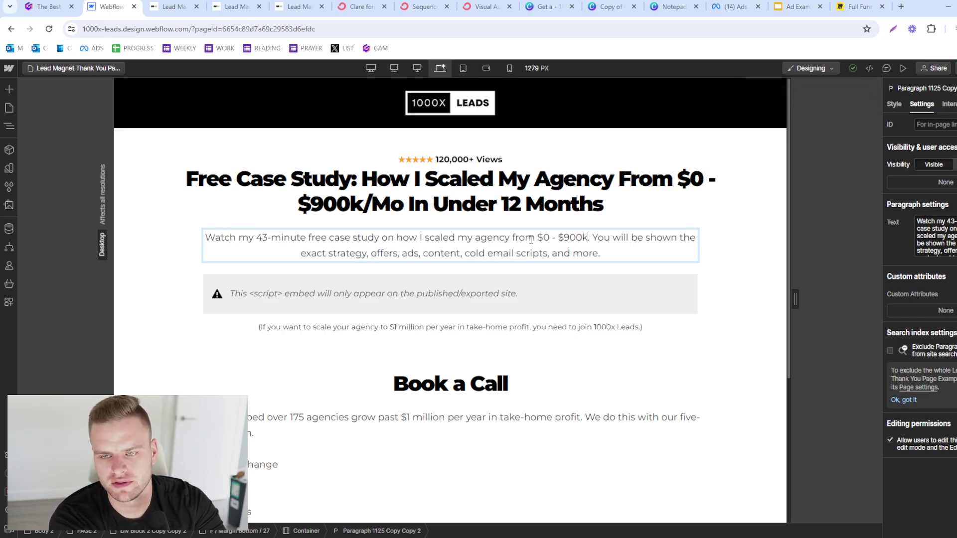
text(nths.)
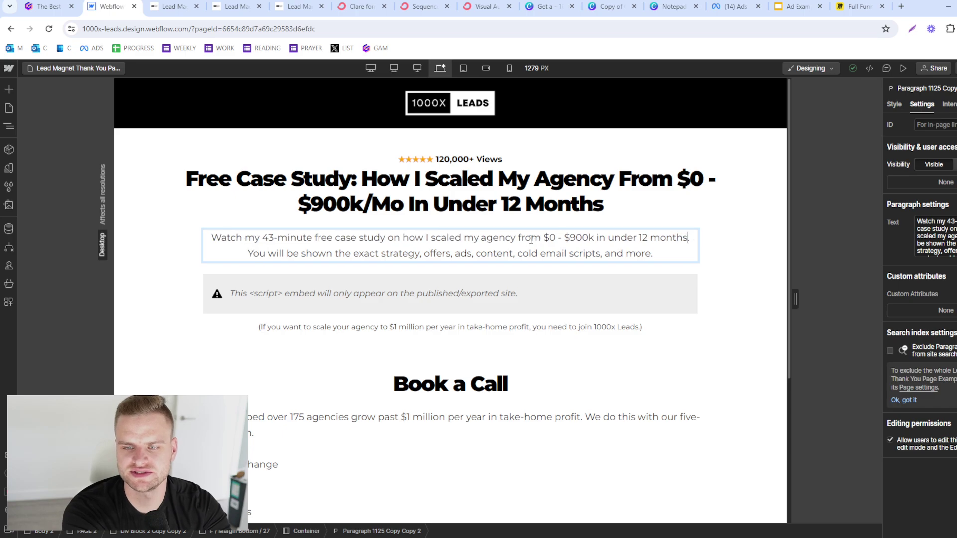
Step: Replace the main headline with "Step #1: Watch The Free Case Study" and prefix the "Book a Call" heading with "Step #2:"
click(553, 205)
double_click(560, 206)
text(Ste)
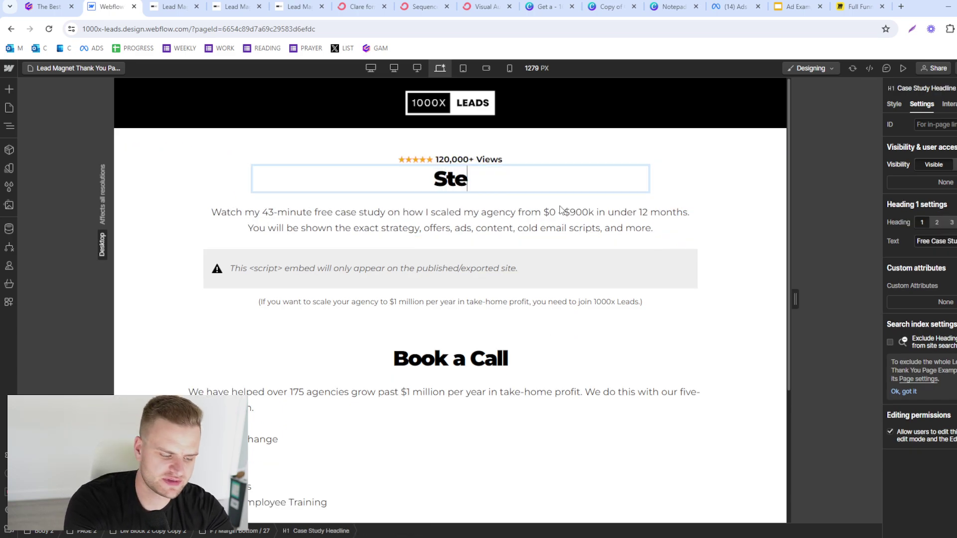
text(p #1: Watch The Free Case )
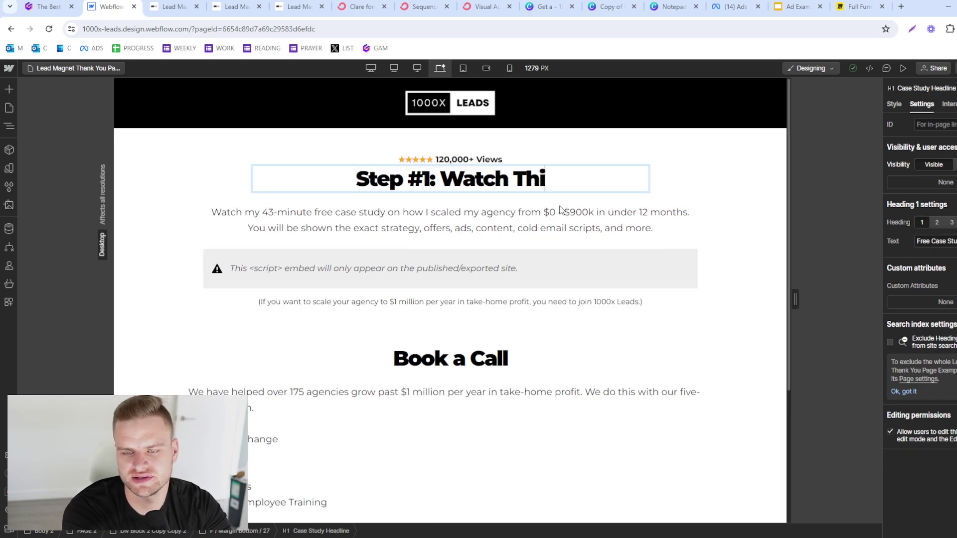
text(Study)
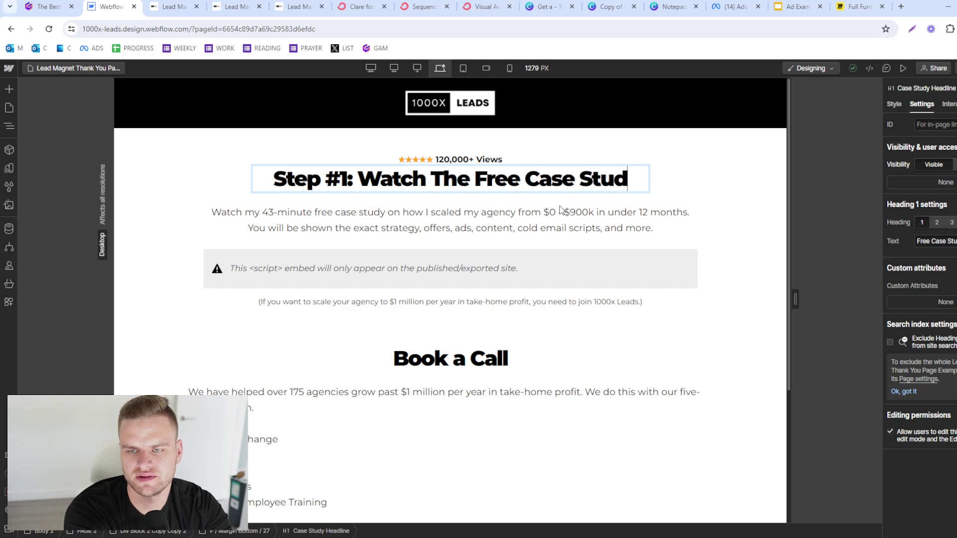
double_click(395, 359)
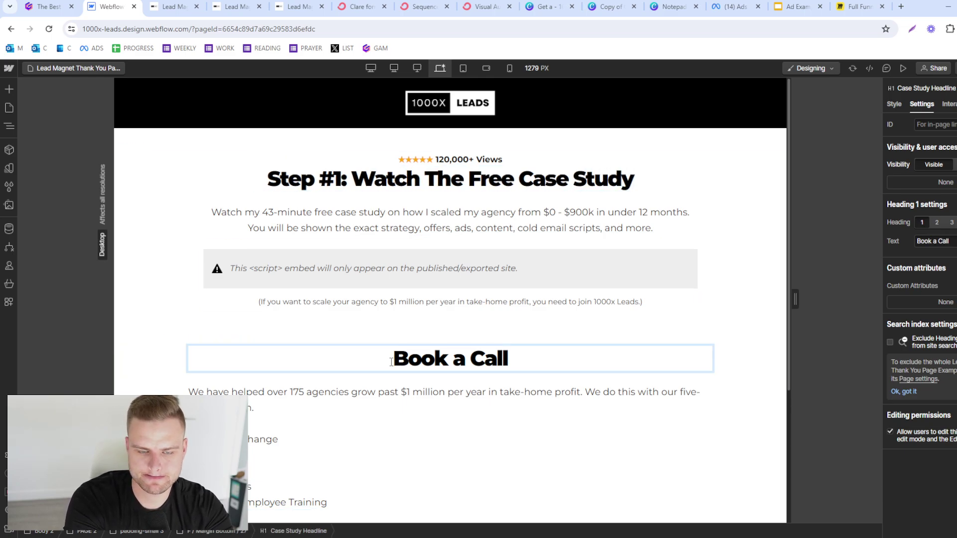
text(Step #2:)
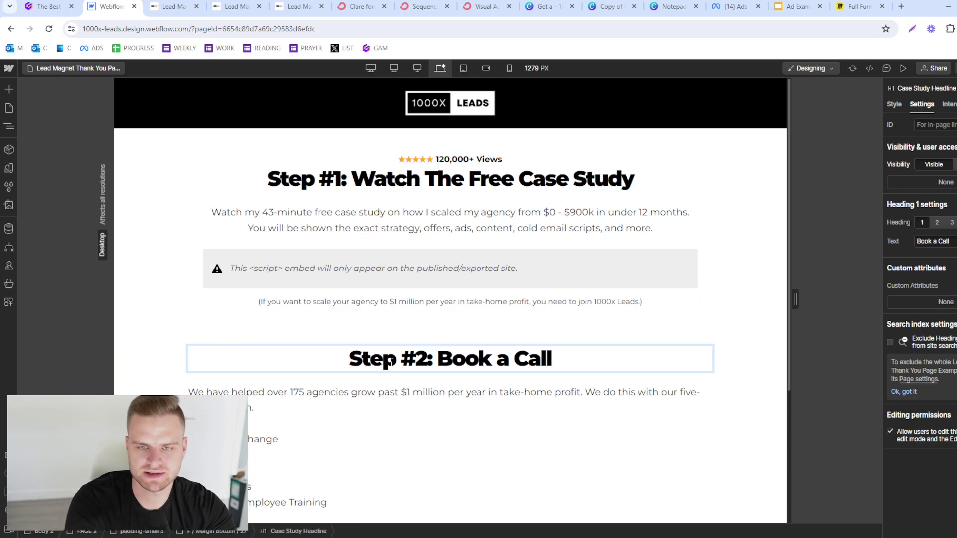
Step: Set the five-part program paragraph's font size to 16 px and publish the site to the staging and production domains
click(464, 418)
click(893, 104)
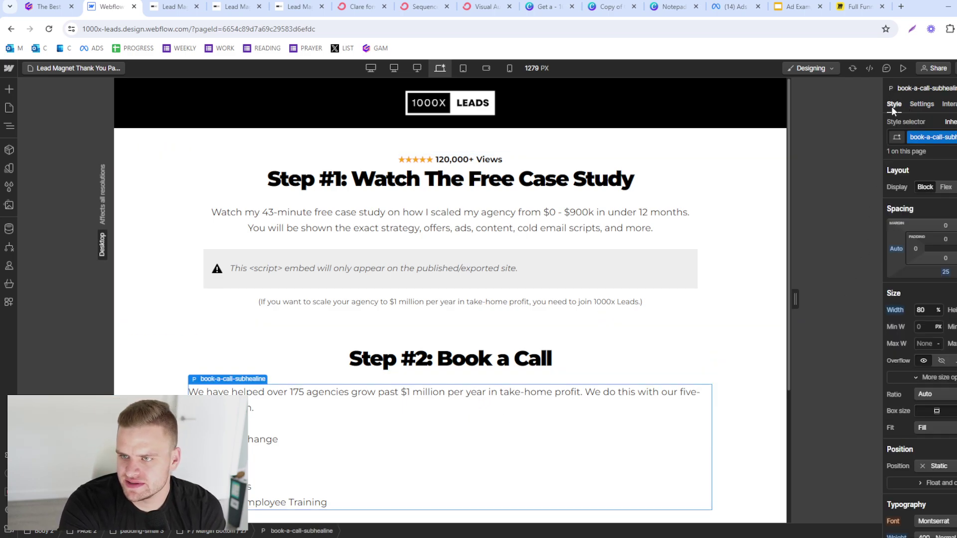
scroll(913, 276, down, 5)
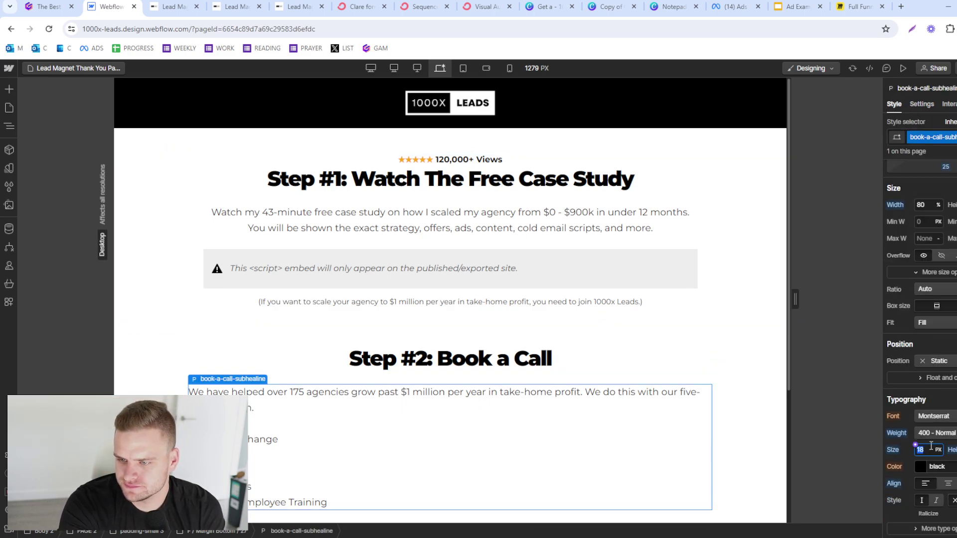
click(931, 446)
text(16)
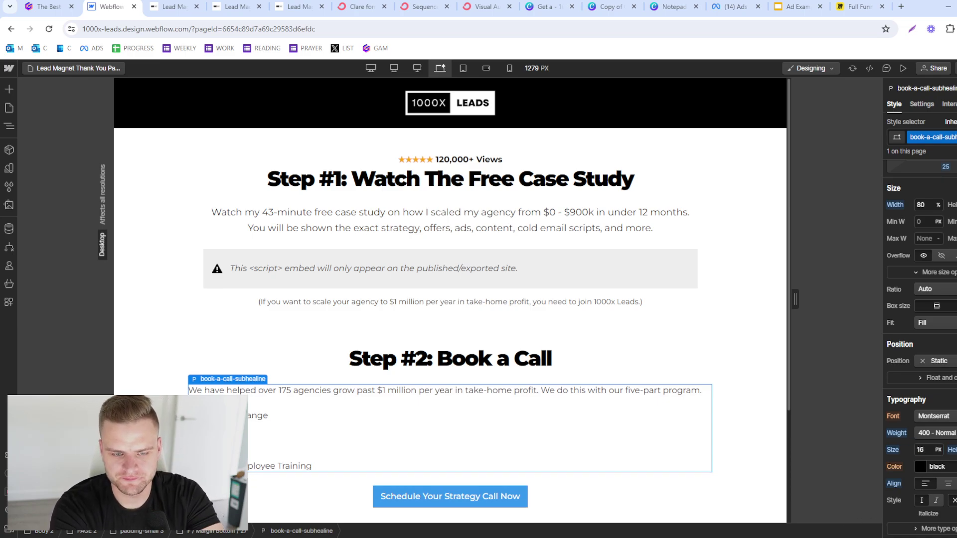
click(955, 69)
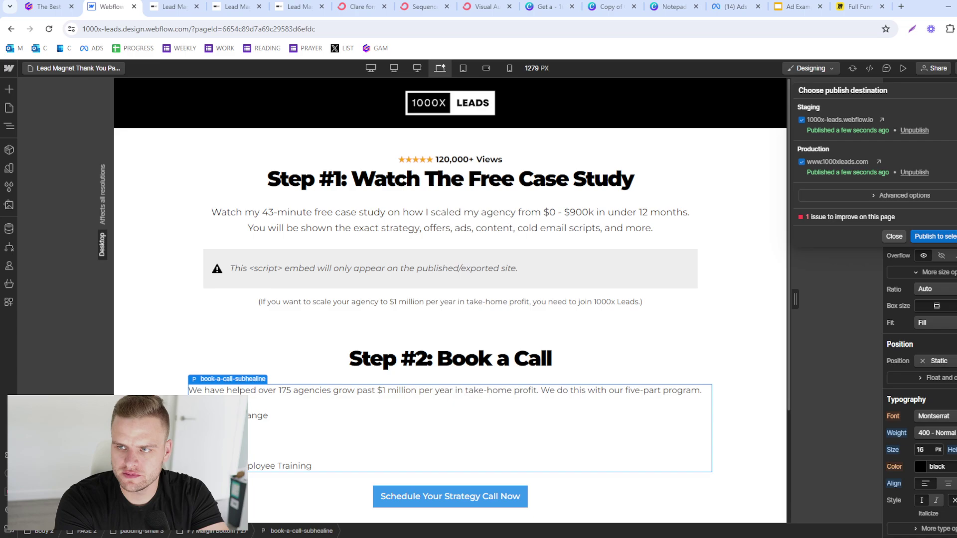
click(935, 237)
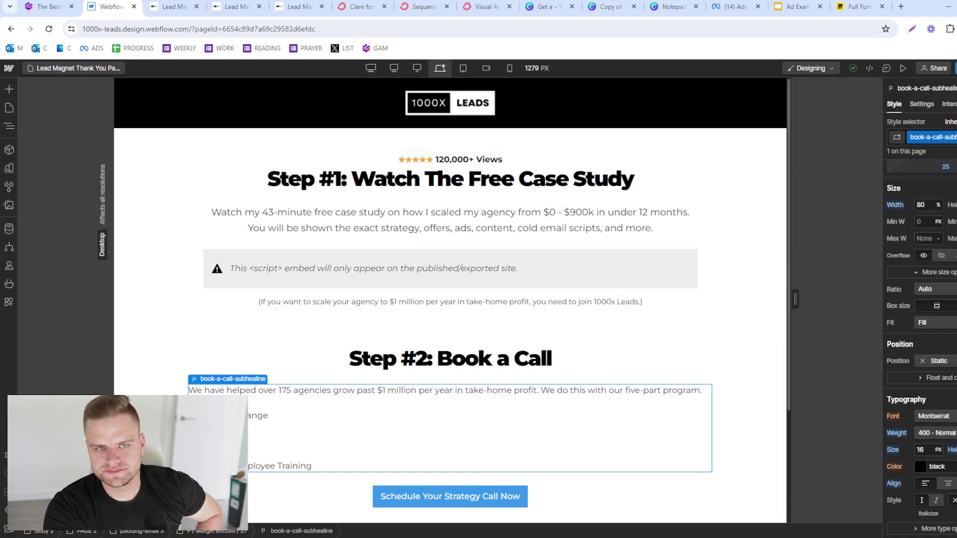
Step: Copy the testimonials component from the 12 Trainings (Content) page into the empty padding-small 3 block on the Lead Magnet Thank You page
click(76, 68)
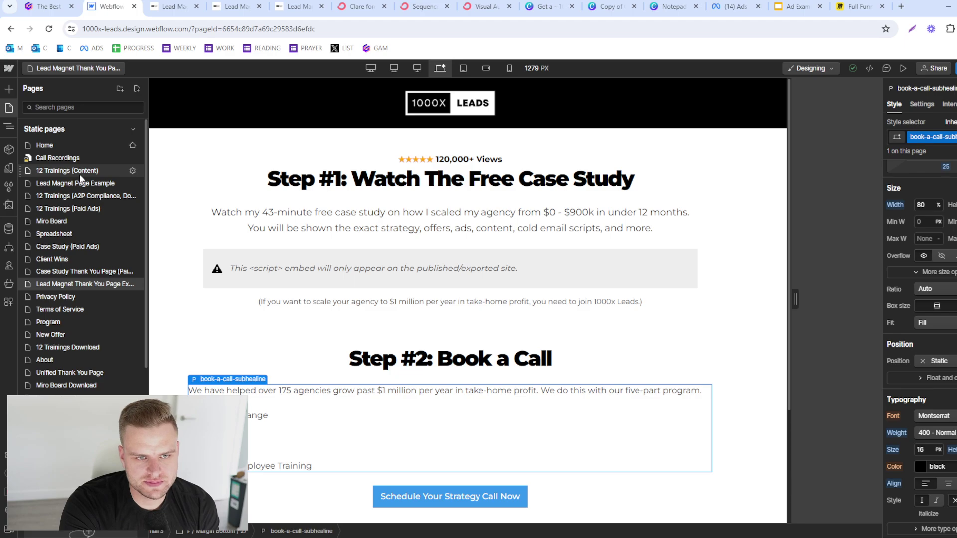
click(79, 172)
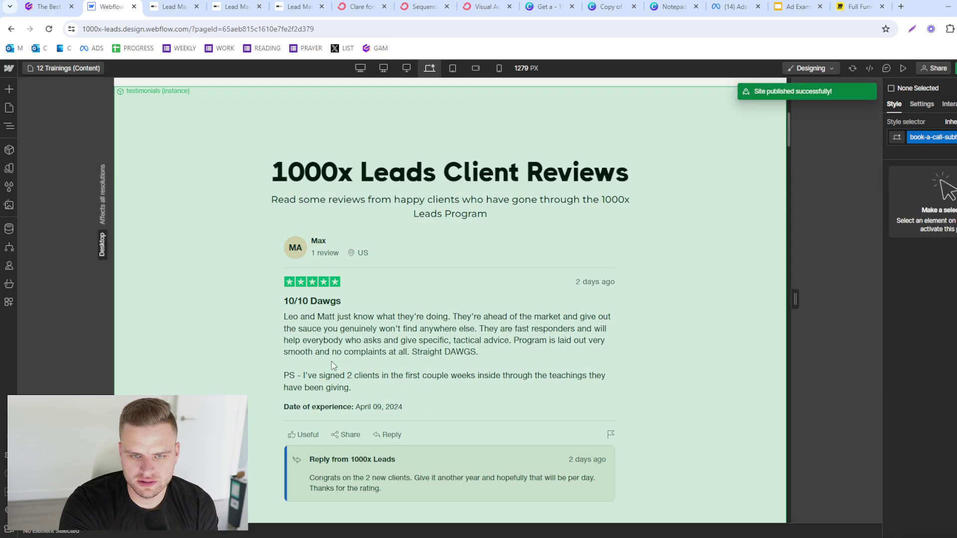
click(331, 361)
click(70, 68)
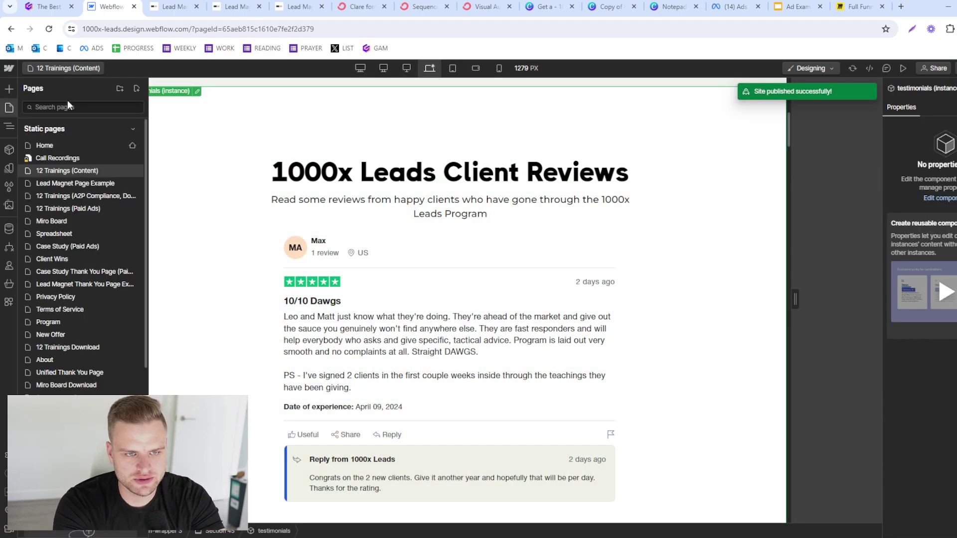
click(93, 285)
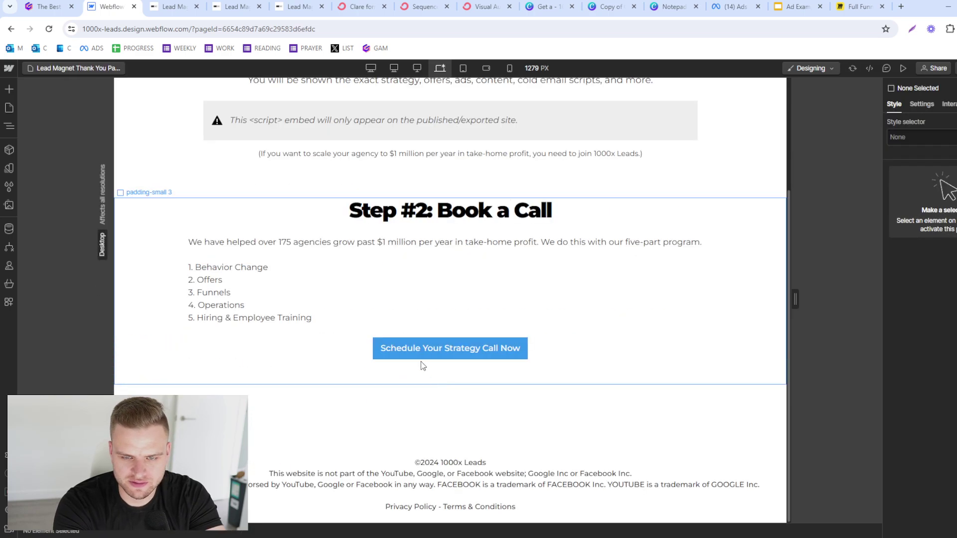
click(424, 396)
click(9, 126)
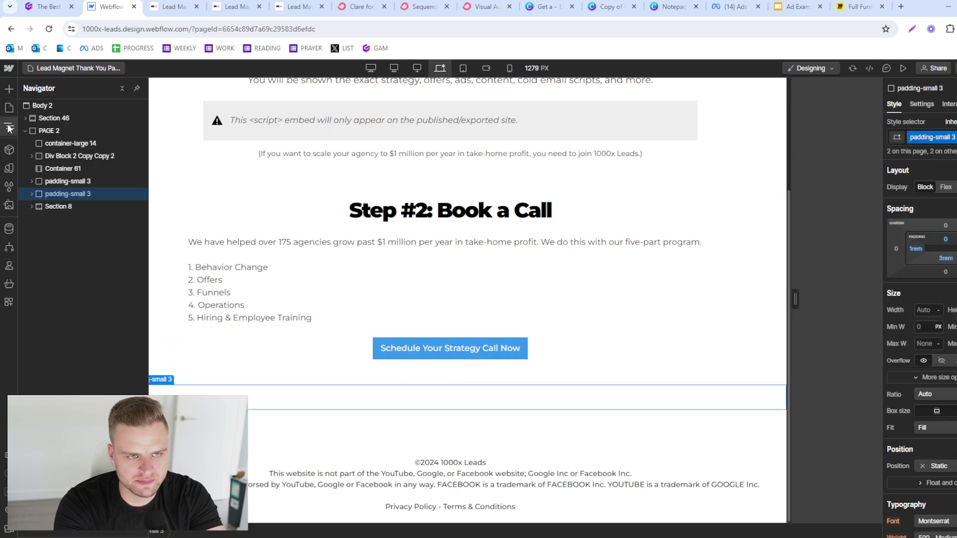
click(49, 207)
click(58, 194)
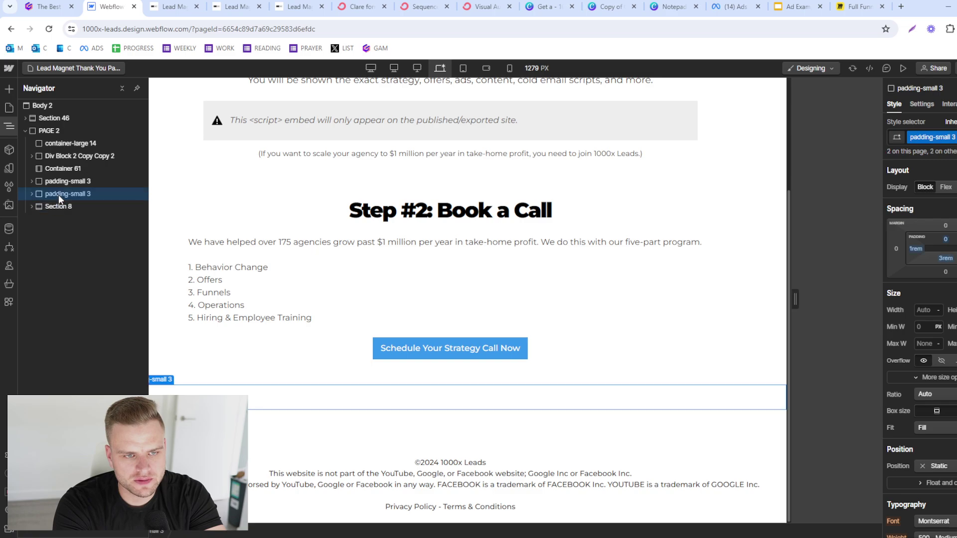
Step: Look through the pasted client reviews and publish the site to the staging and production domains
scroll(346, 329, down, 4)
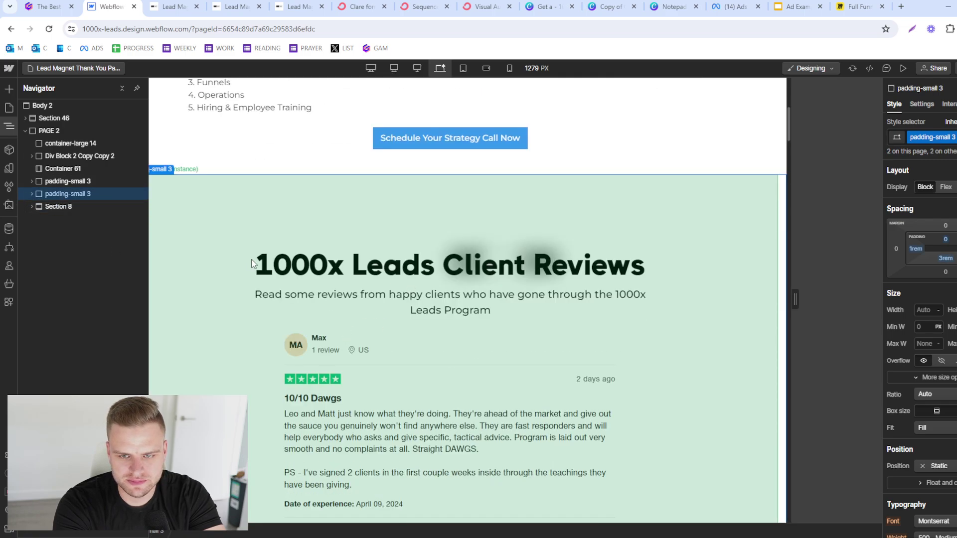
scroll(245, 270, down, 1)
scroll(245, 270, down, 20)
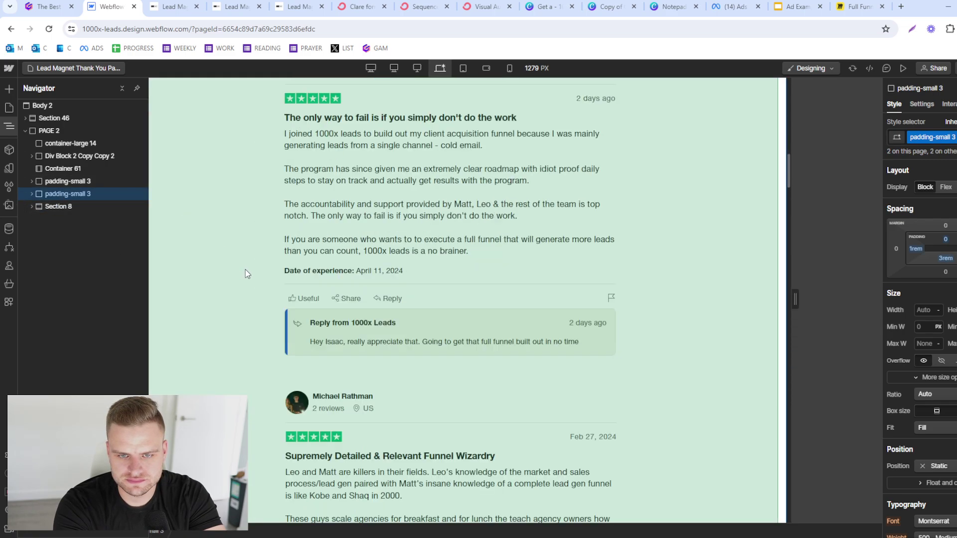
scroll(524, 256, down, 10)
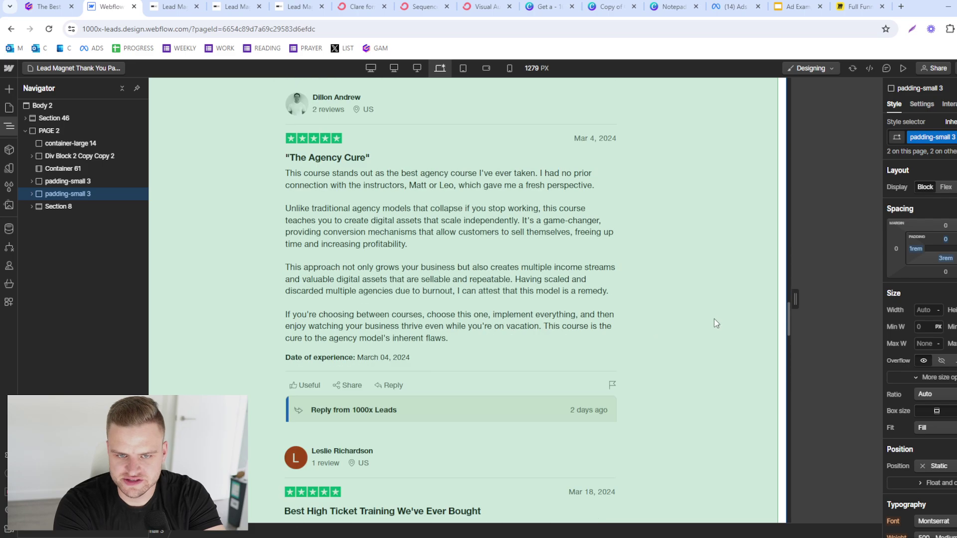
scroll(807, 181, up, 20)
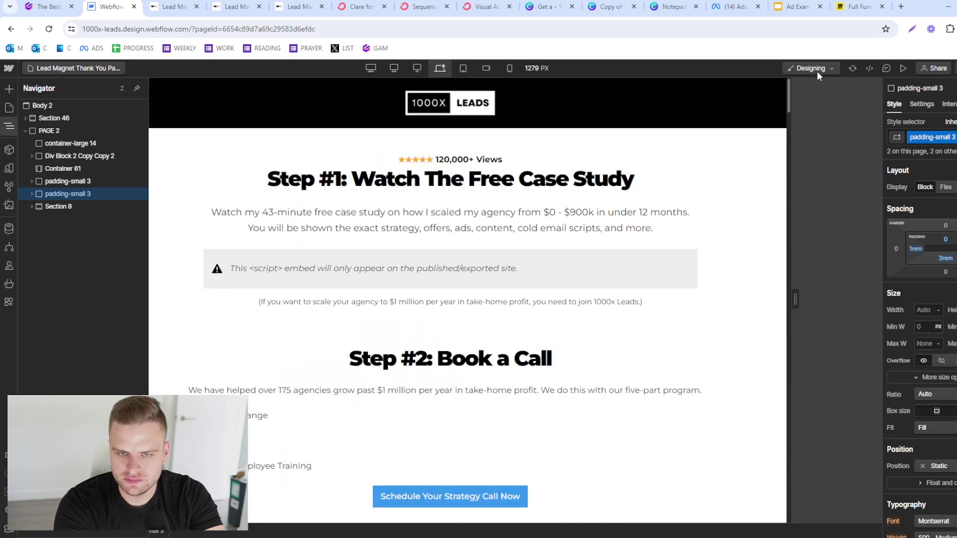
click(952, 68)
click(934, 237)
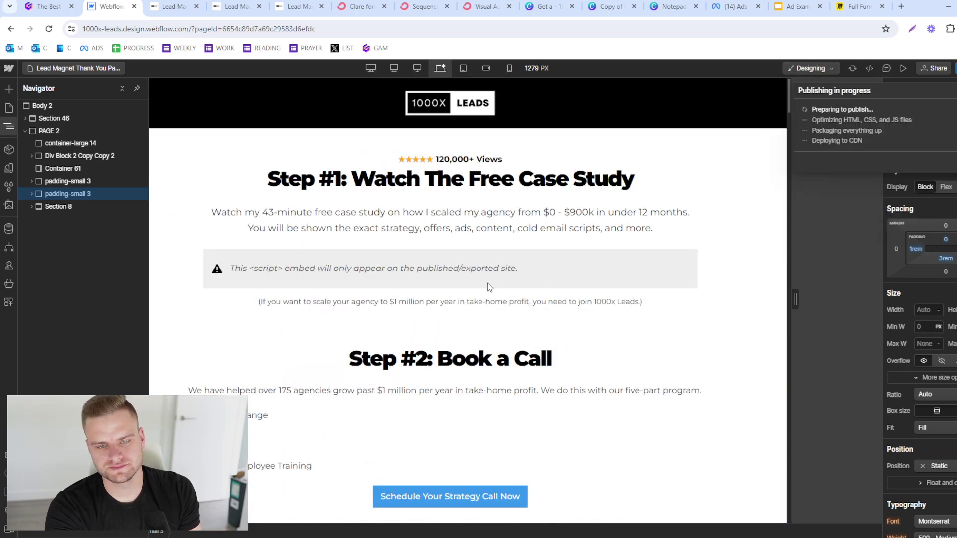
Step: Edit the testimonials component, setting its "1000x Leads Client Reviews" heading to 3 rem in Montserrat
click(448, 179)
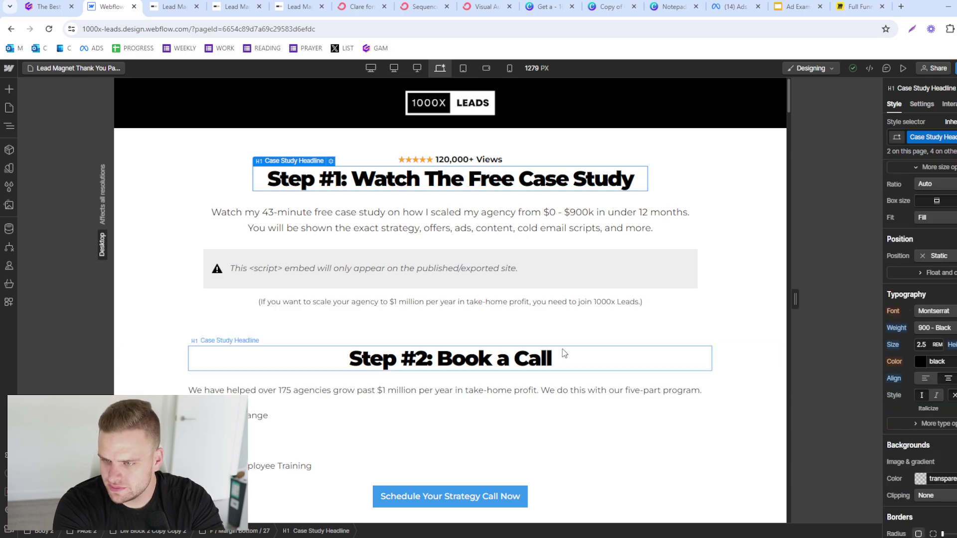
scroll(473, 321, down, 6)
click(151, 220)
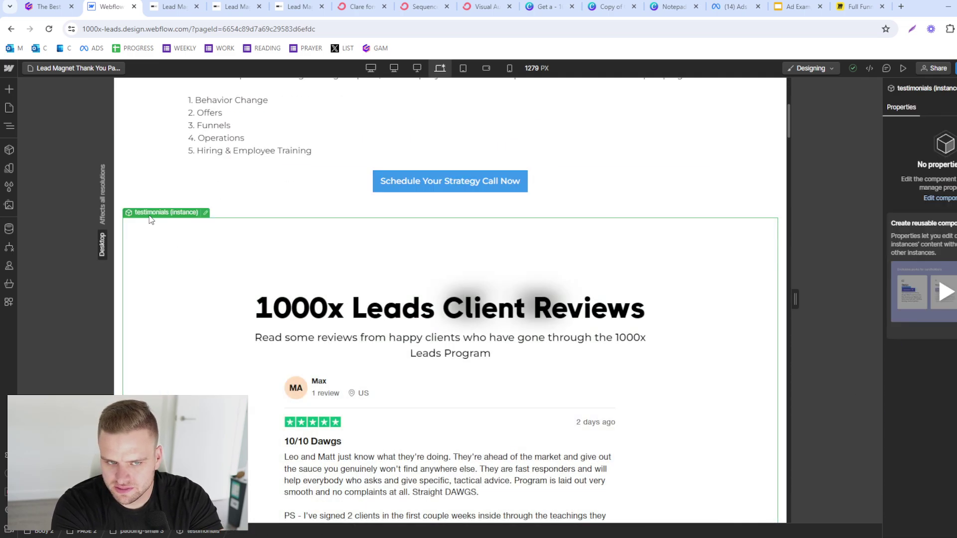
click(205, 212)
click(350, 310)
scroll(912, 438, down, 1)
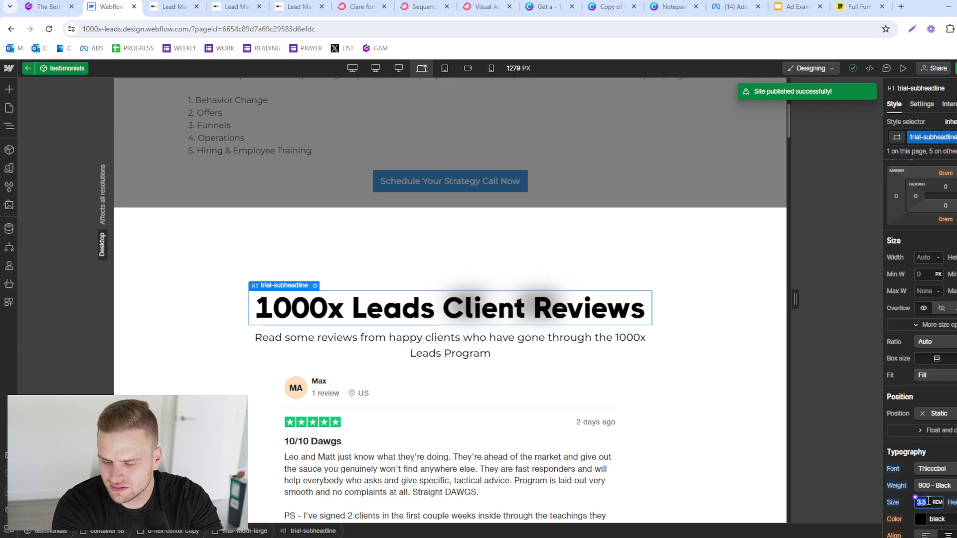
text(3)
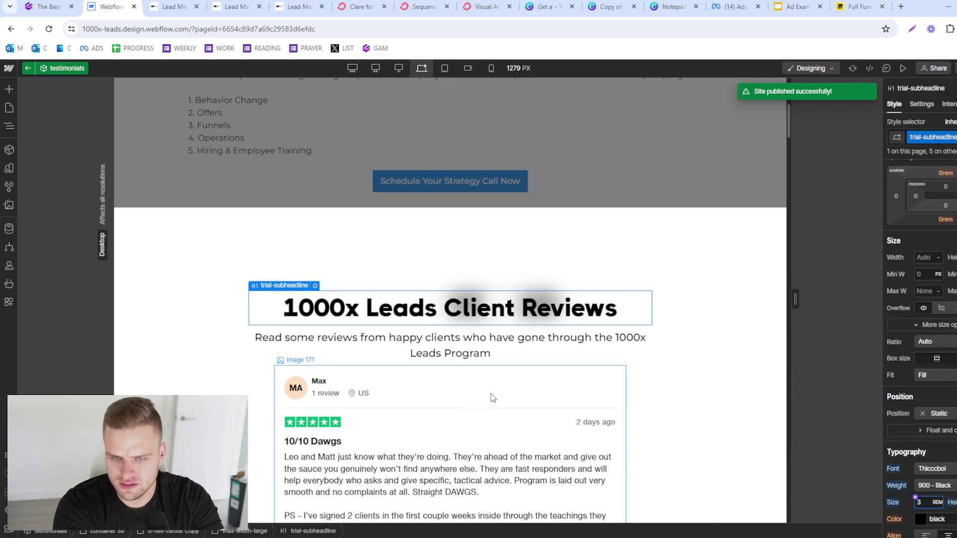
click(932, 469)
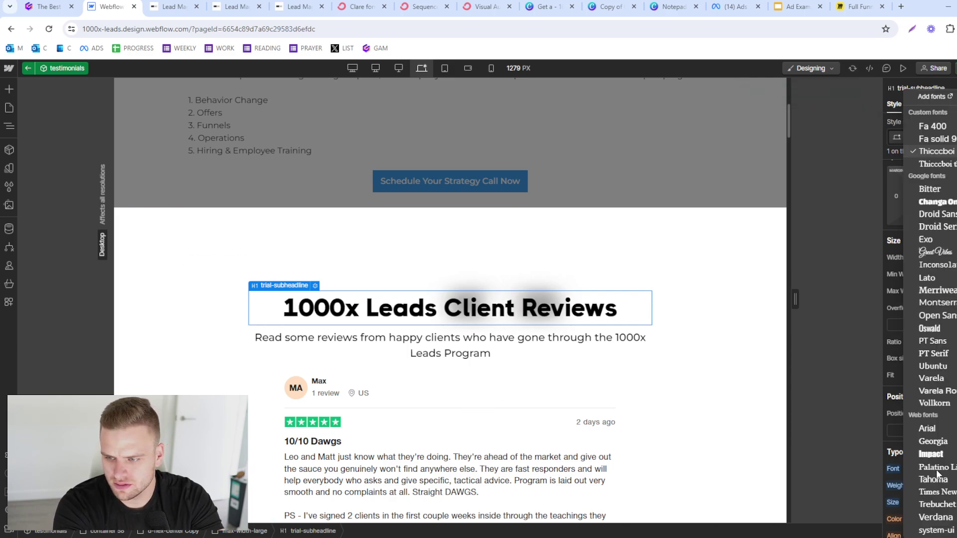
click(938, 304)
Step: Duplicate the Paragraph Copy class of the client reviews subheading, center its text and set its font weight to 400 - Normal
click(494, 352)
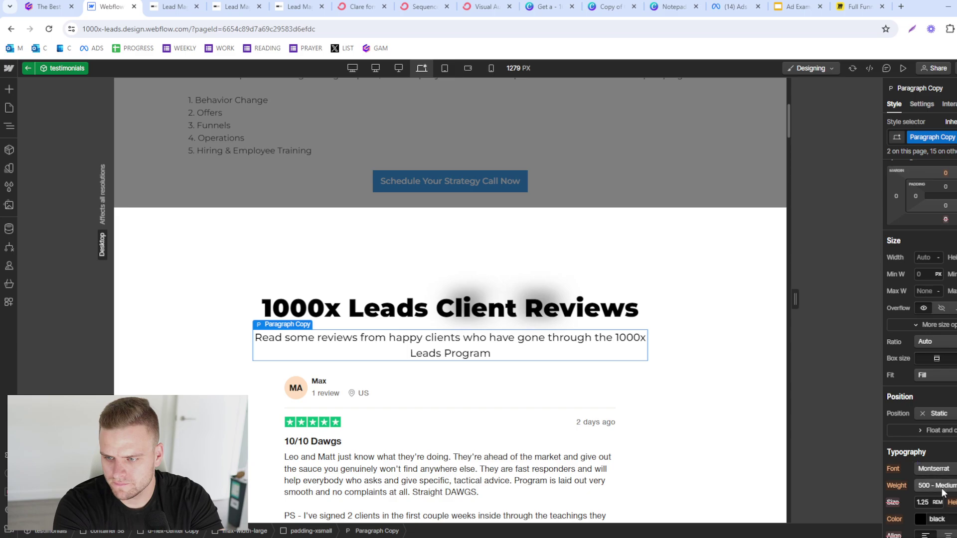
click(953, 139)
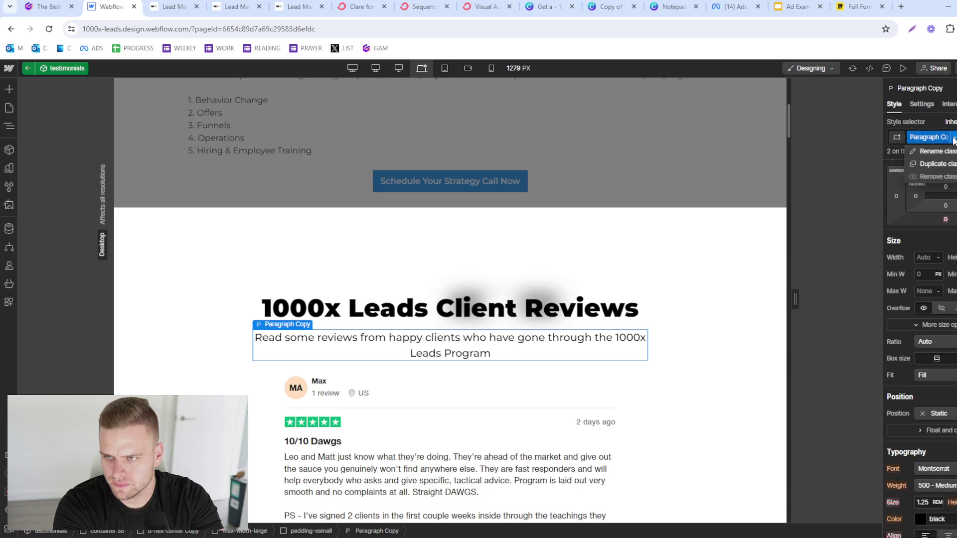
click(936, 164)
scroll(951, 513, down, 1)
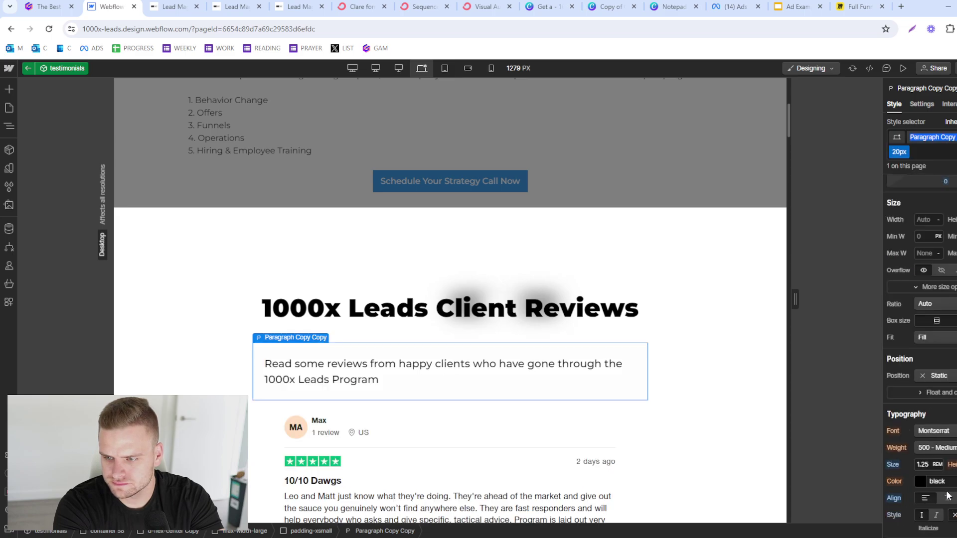
click(944, 498)
click(937, 447)
click(937, 434)
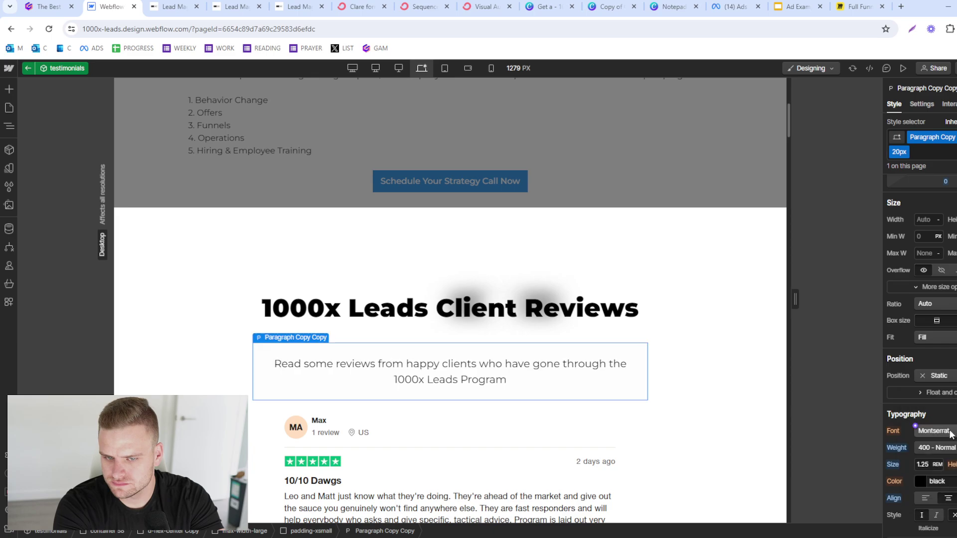
Step: Set the reviews subheading's top margin to 0 and publish the site to the staging and production domains
scroll(945, 399, up, 2)
click(946, 242)
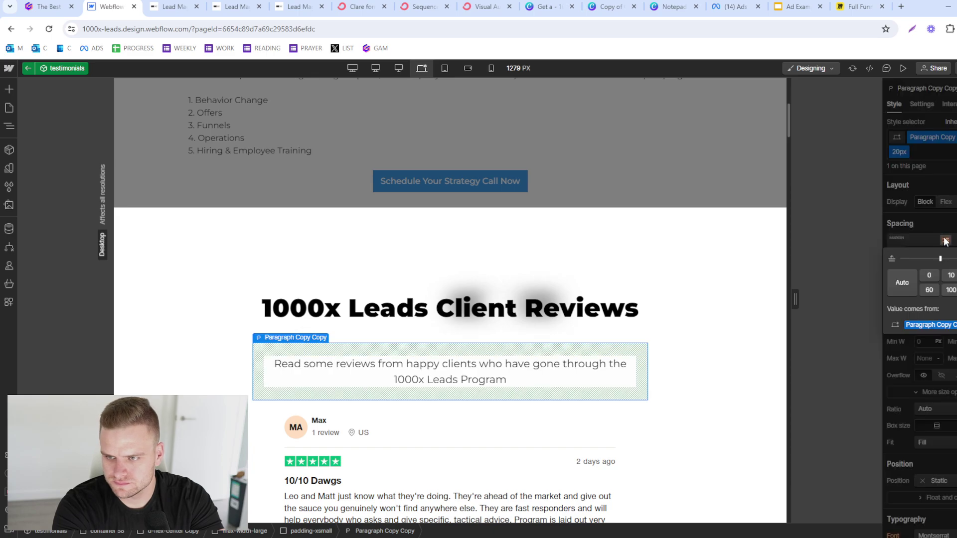
text(0)
key(Return)
click(953, 68)
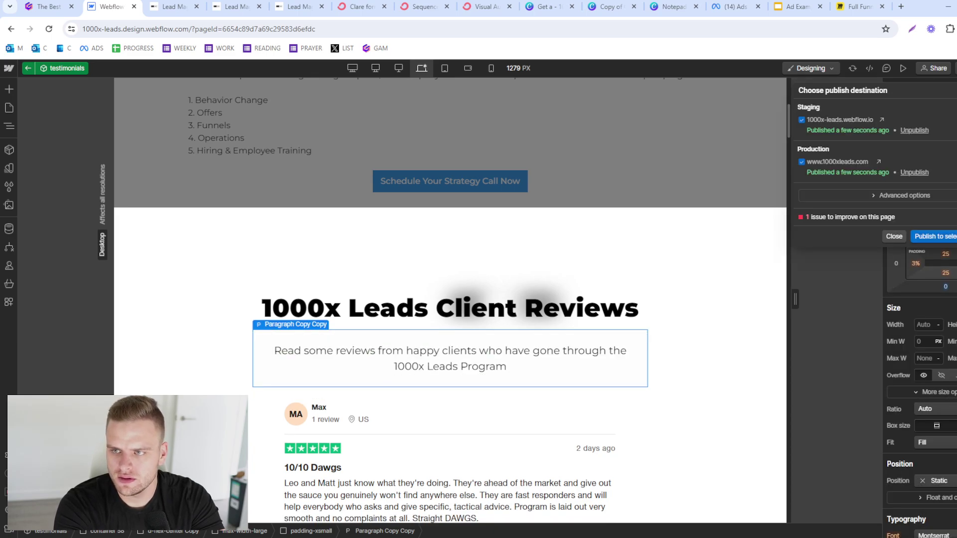
click(947, 234)
Step: Reload the published lead magnet and thank-you pages and check the book-a-call and client reviews sections
click(150, 7)
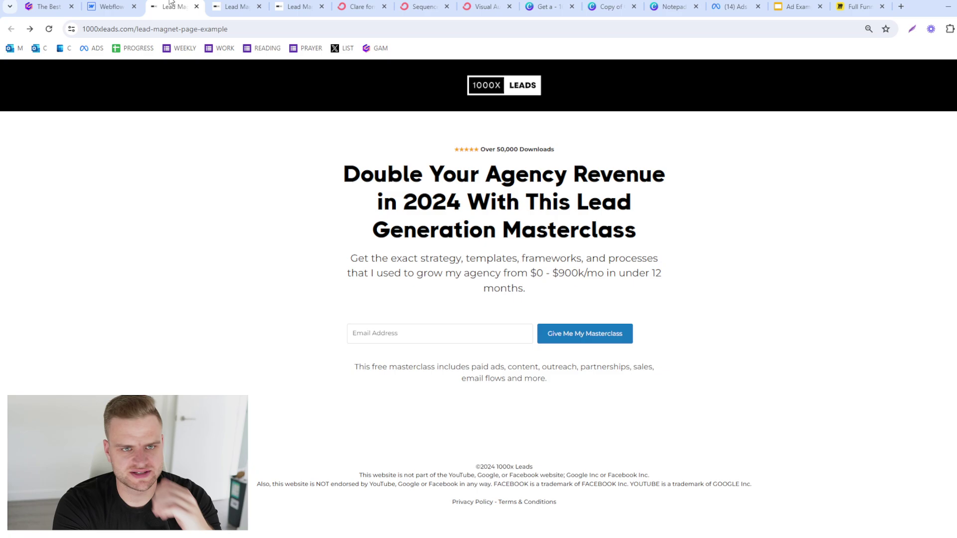
click(56, 29)
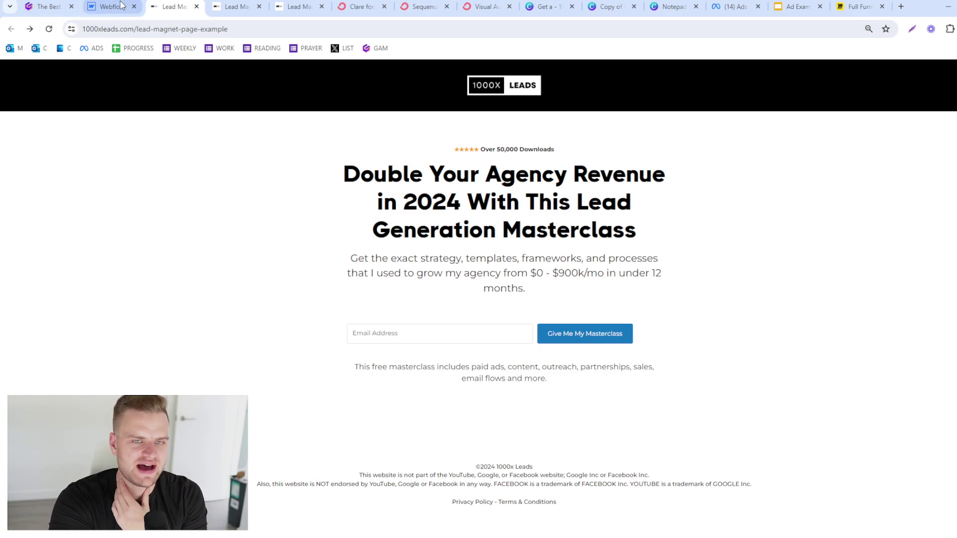
key(ctrl+Tab)
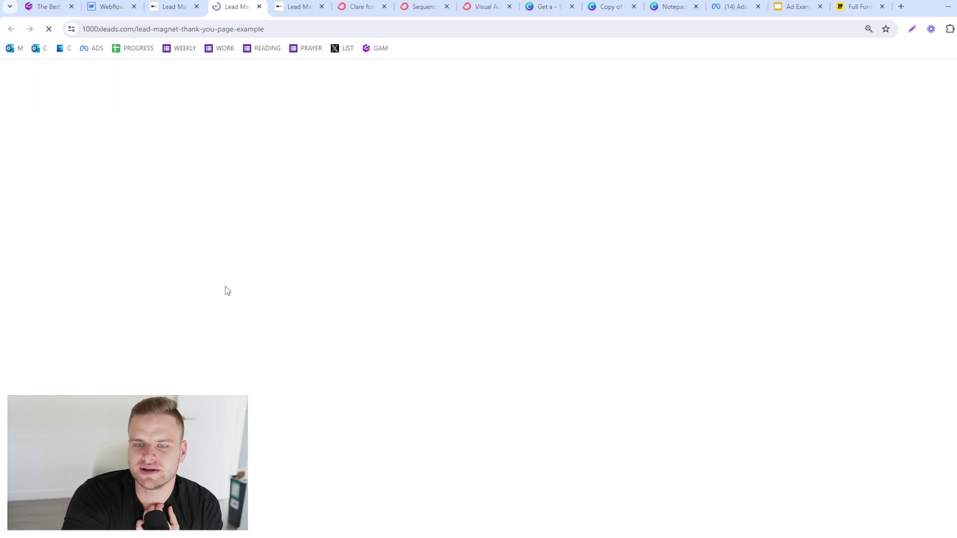
scroll(295, 335, down, 10)
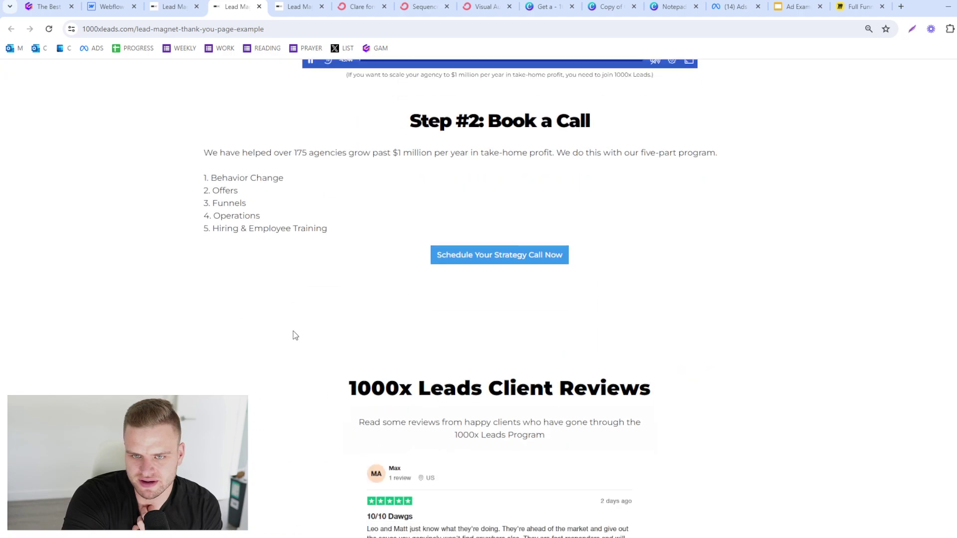
scroll(294, 344, down, 5)
scroll(284, 349, up, 10)
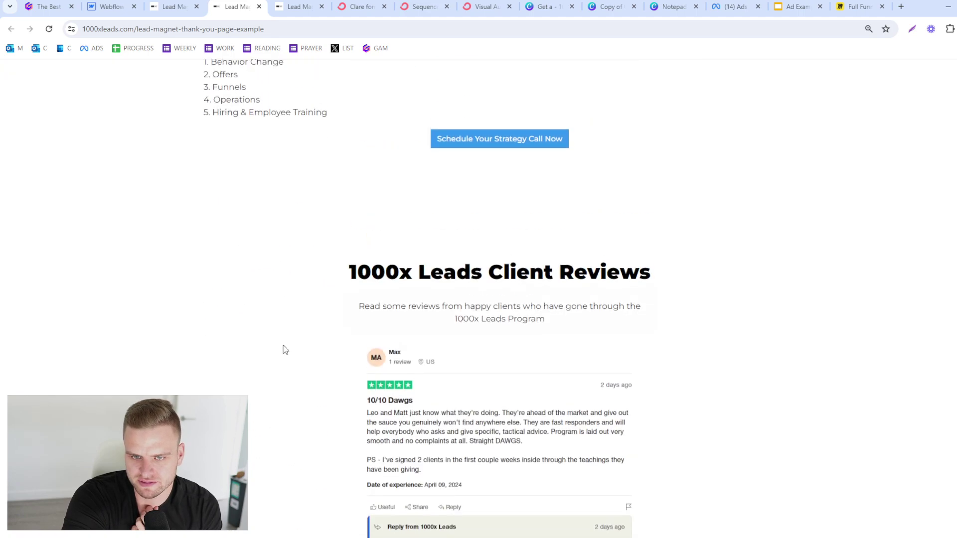
Step: Test the live funnel from the masterclass opt-in form through the thank-you page to the Calendly booking page
click(160, 2)
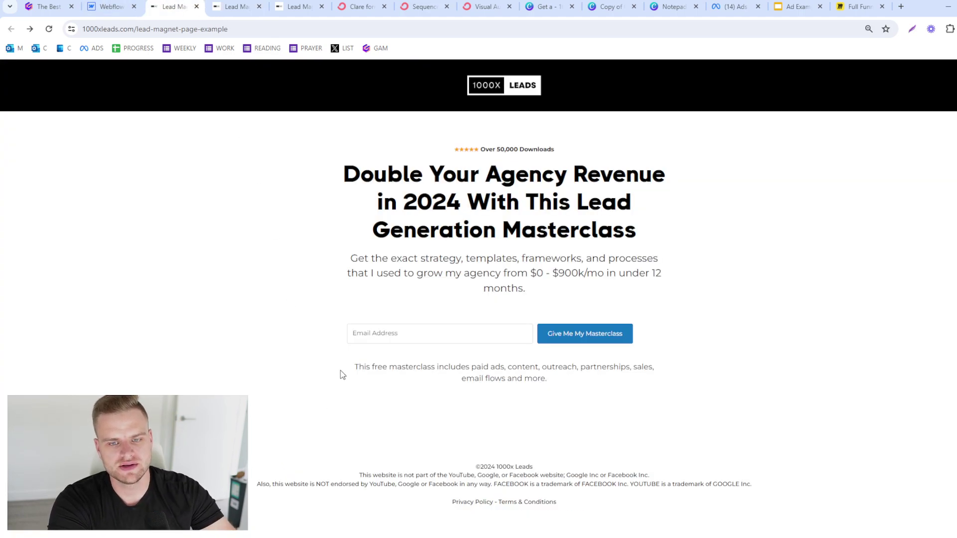
click(427, 359)
click(551, 332)
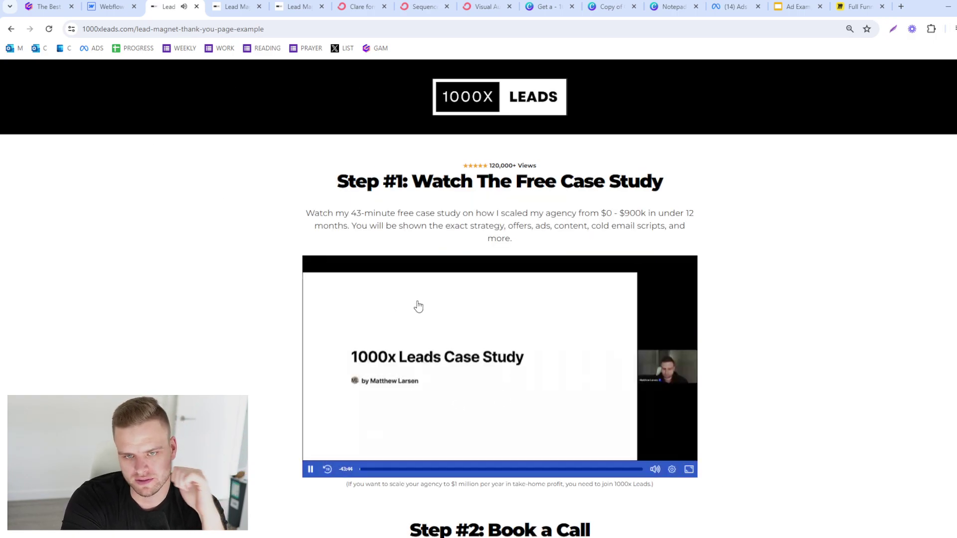
scroll(402, 298, down, 6)
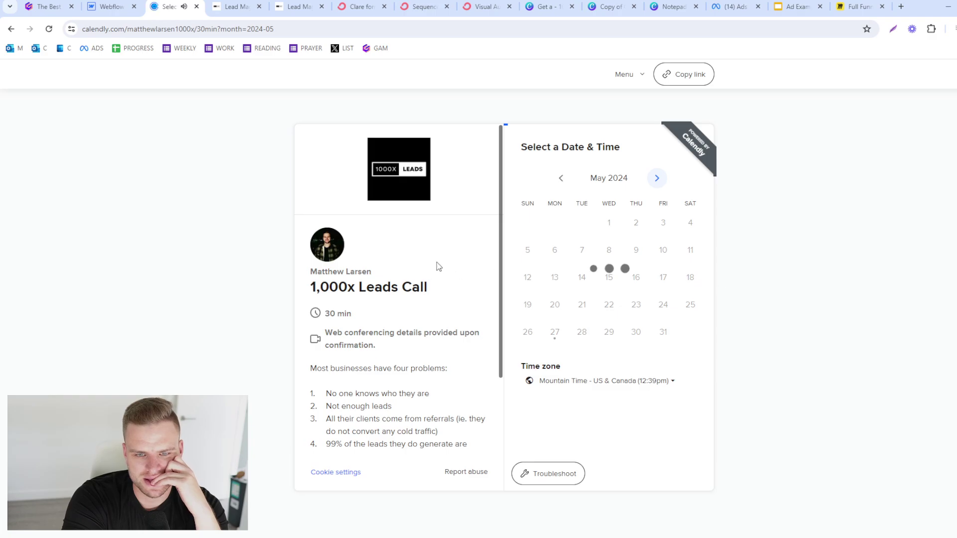
Step: Exit the testimonials component in Webflow and review the published thank-you page down to its footer
click(114, 4)
click(336, 189)
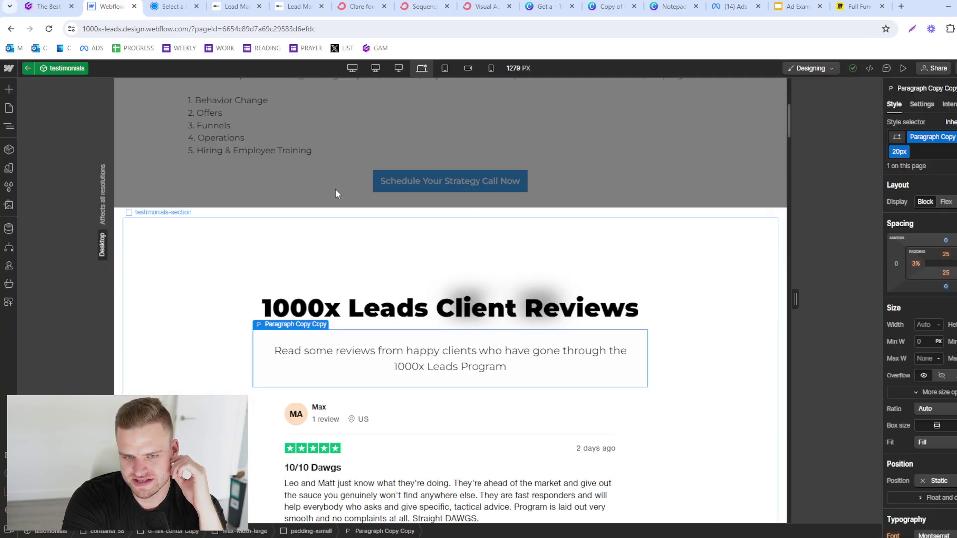
scroll(291, 294, up, 4)
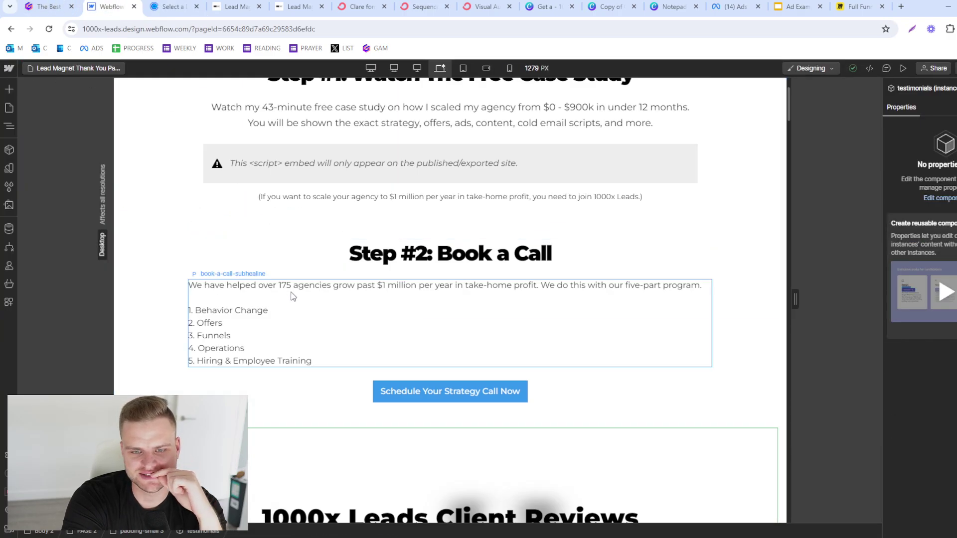
click(236, 6)
scroll(391, 284, down, 15)
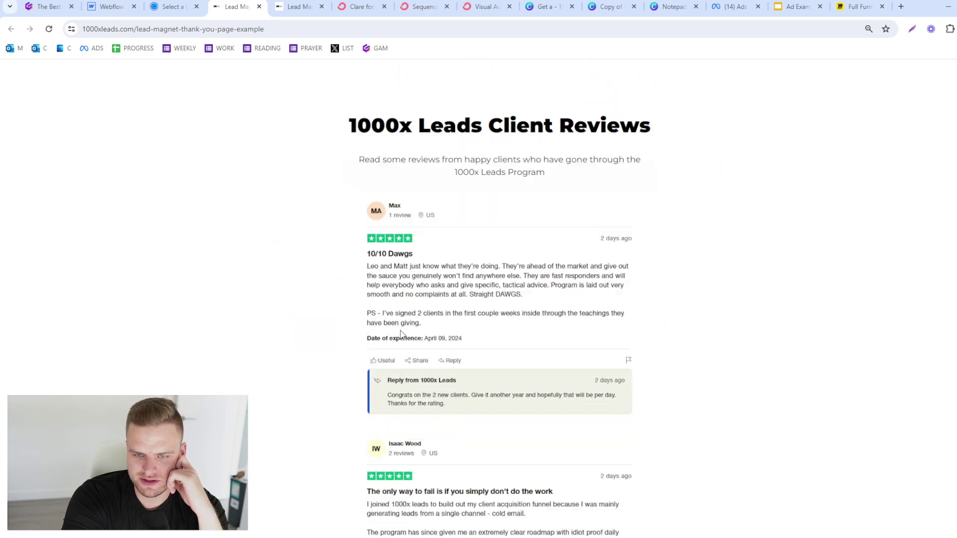
scroll(498, 299, down, 8)
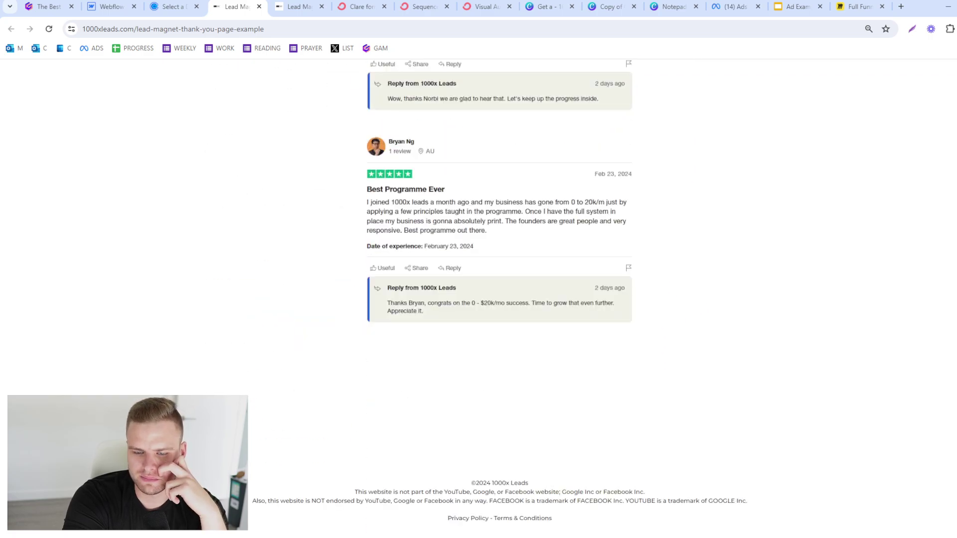
key(Home)
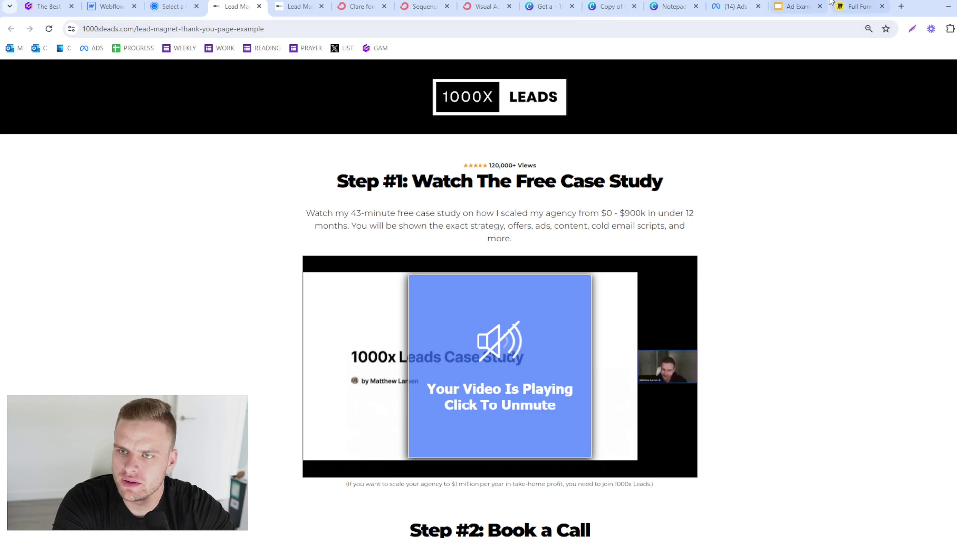
Step: Switch to the Ad Example presentation and highlight "Thank you page" in green on the What We Will Need slide
click(786, 4)
drag(351, 294, 226, 287)
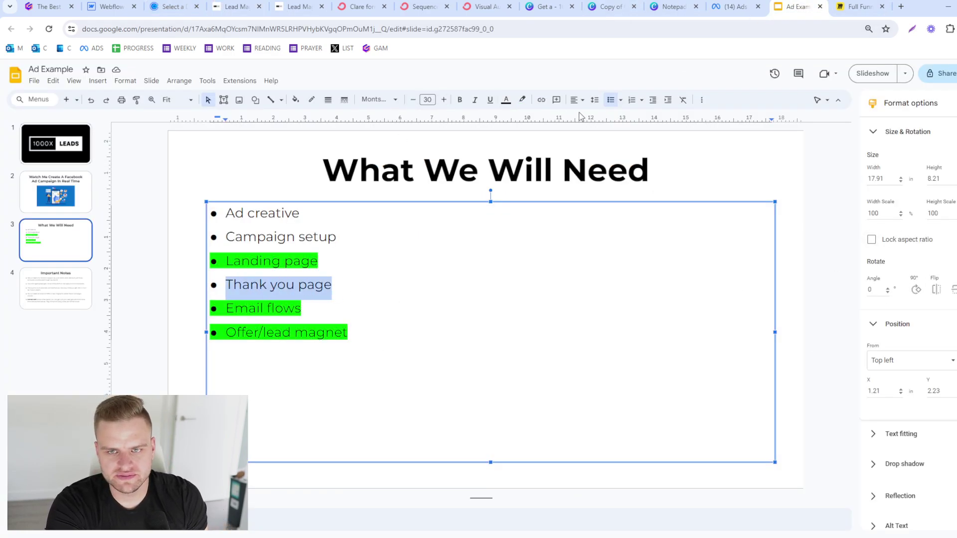
click(519, 102)
click(564, 189)
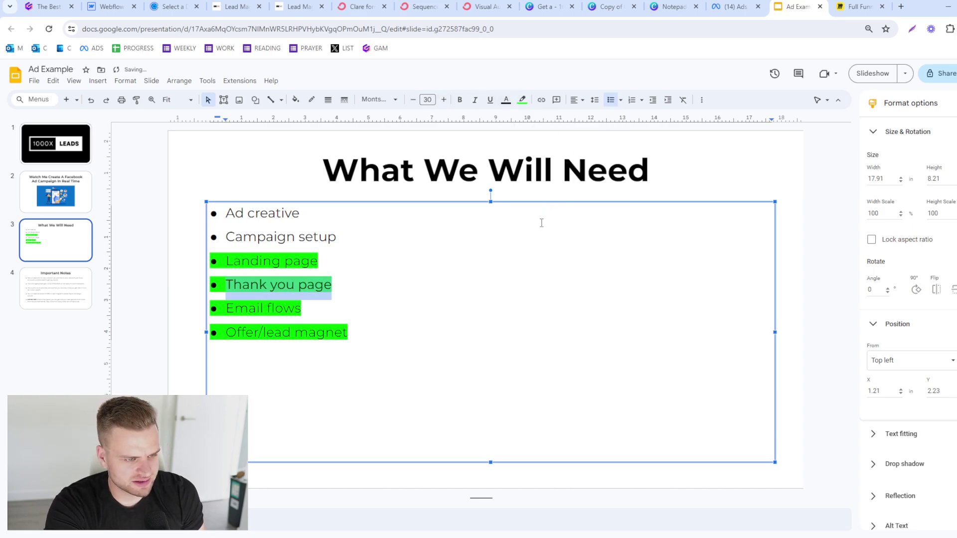
click(468, 340)
click(238, 157)
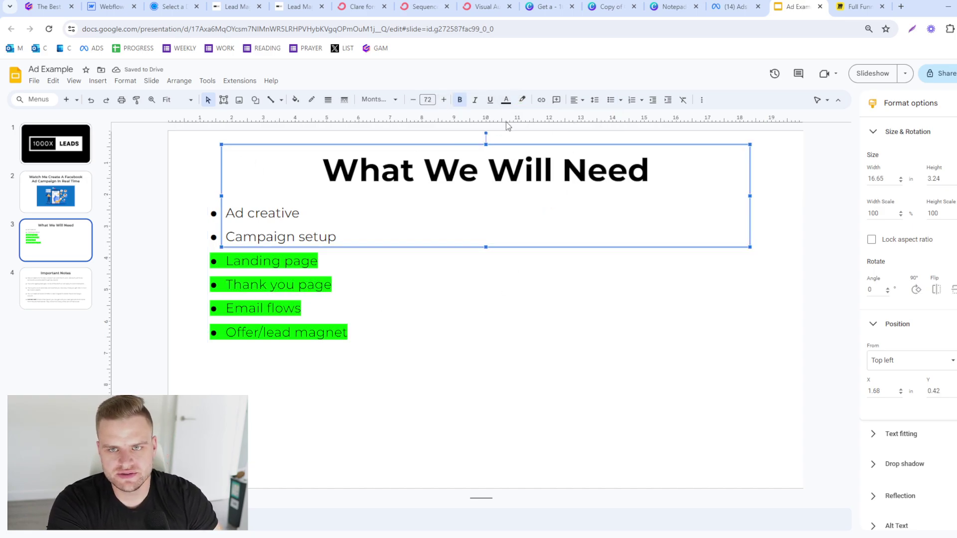
click(350, 413)
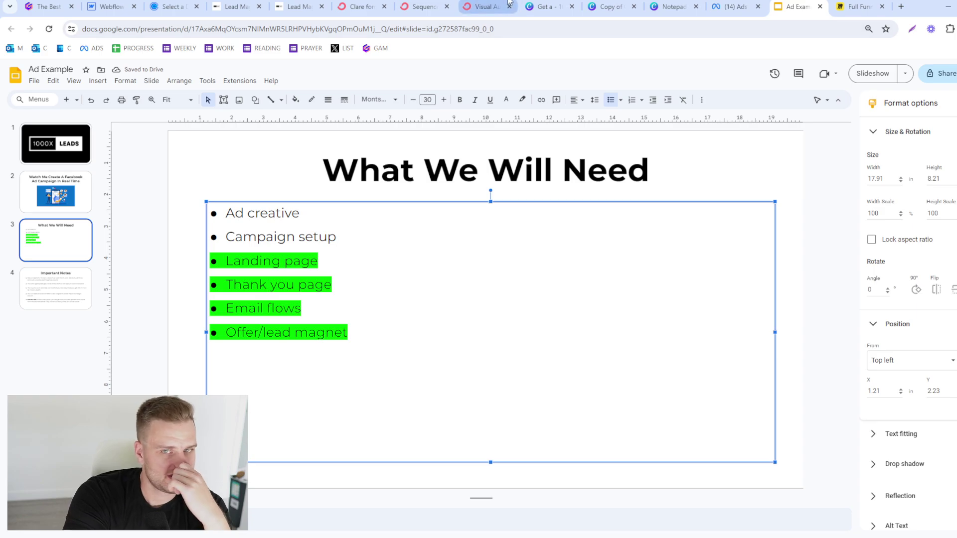
Step: Switch to Canva and compare the pink sticky note, Copy of Overlay video and Notepad App designs as ad creatives
click(548, 7)
click(629, 5)
click(666, 5)
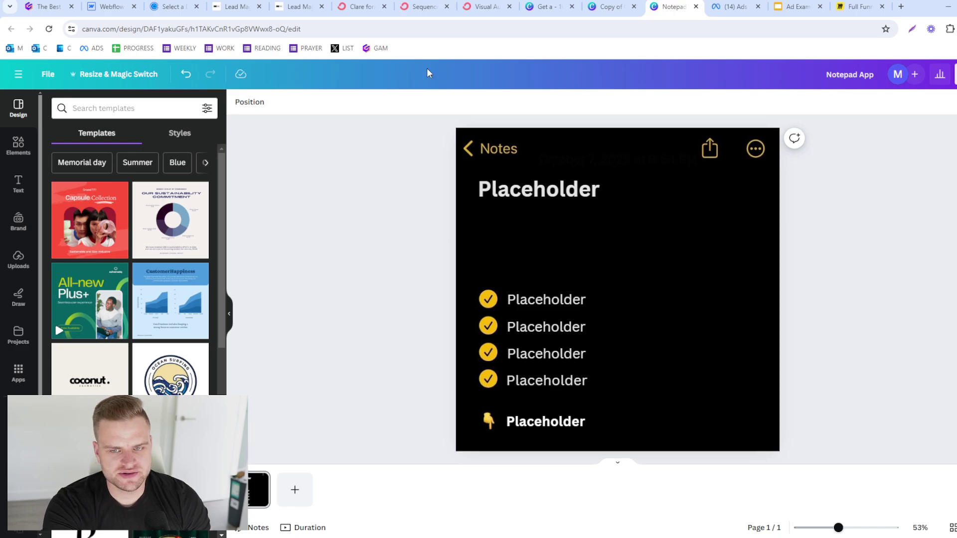
click(545, 7)
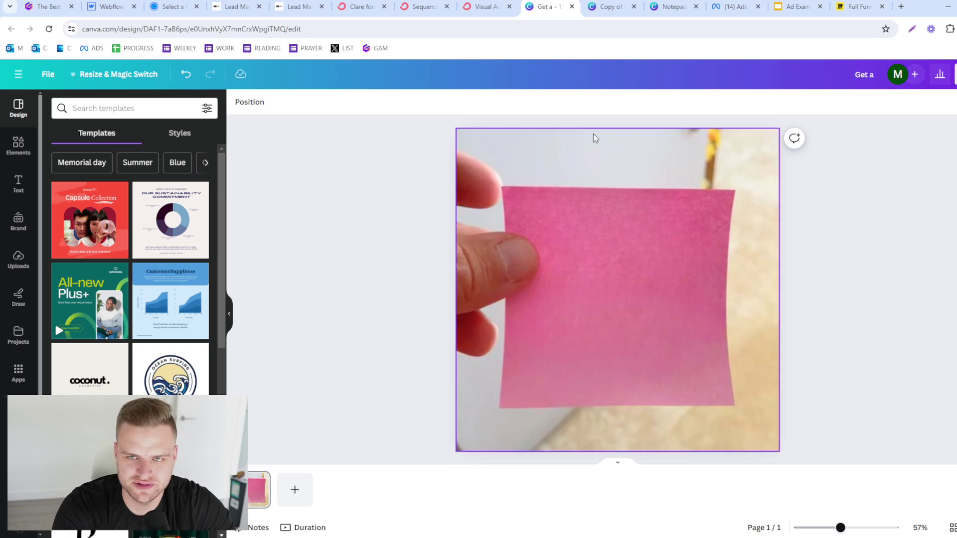
click(625, 7)
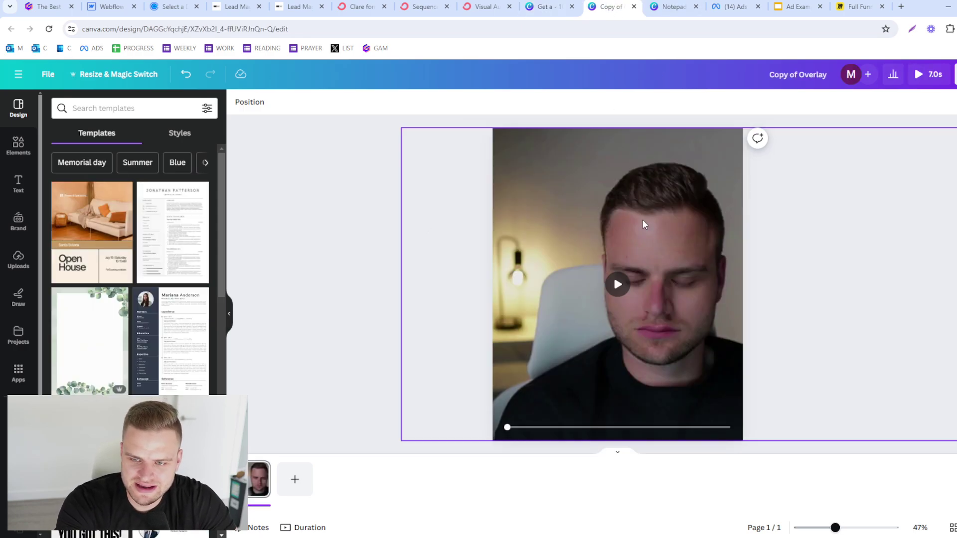
click(614, 285)
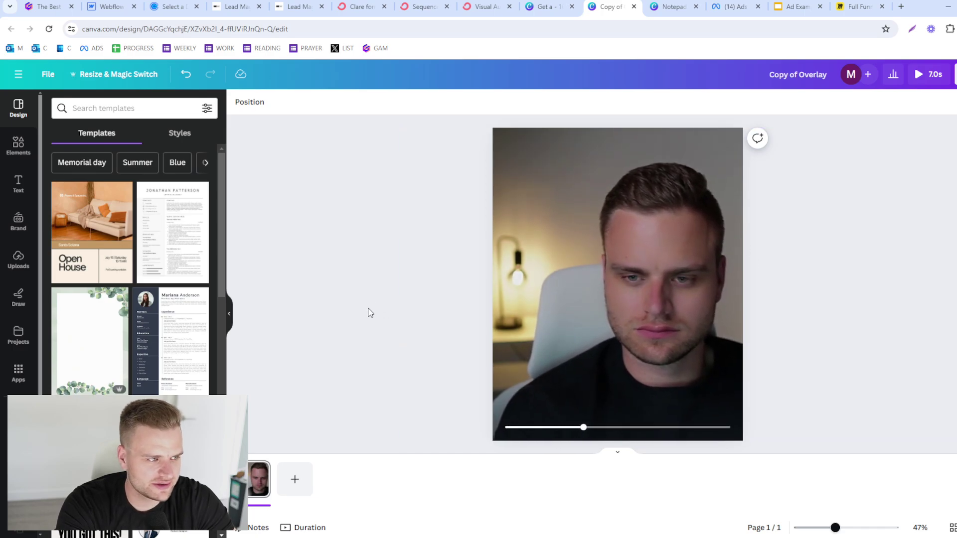
click(427, 308)
click(678, 3)
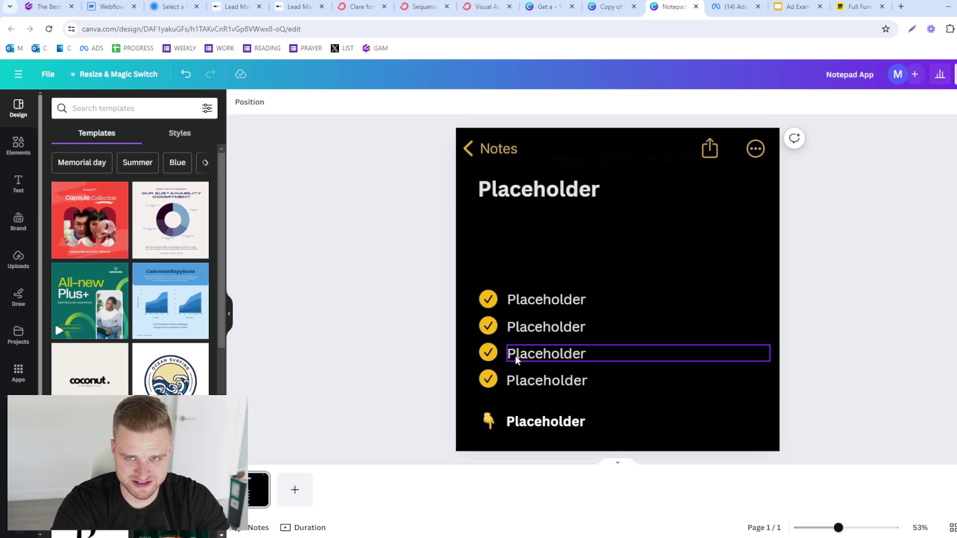
click(542, 8)
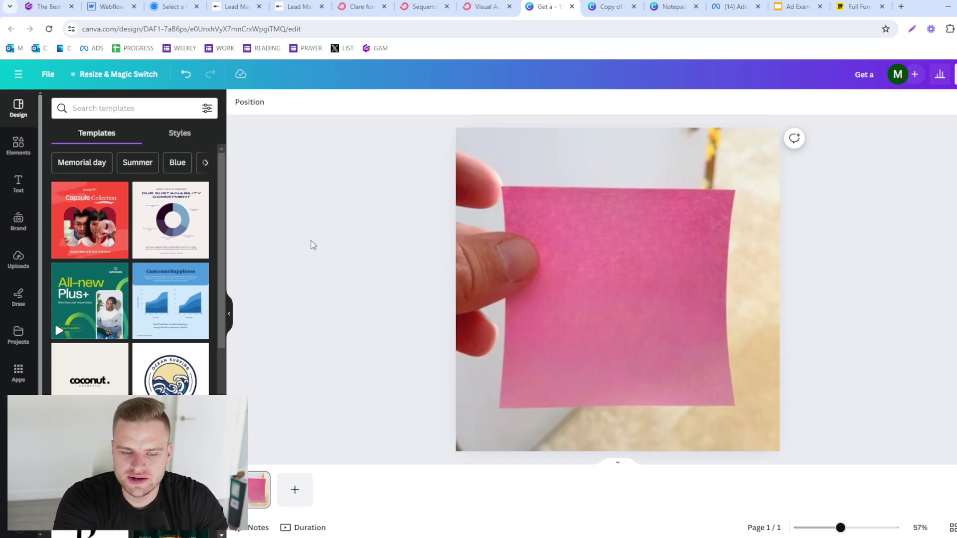
click(616, 7)
click(670, 7)
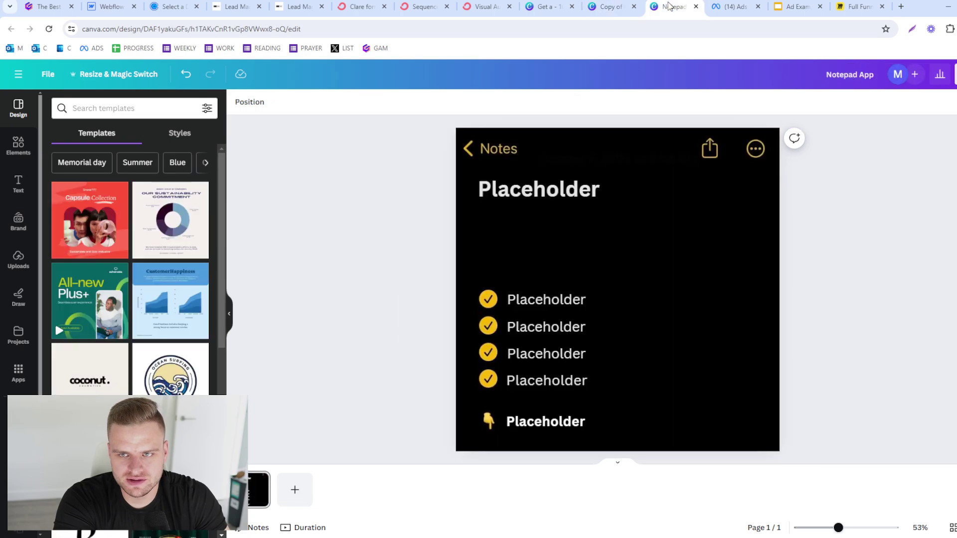
Step: Replace the placeholder beside the pointing hand emoji in the Notepad App design with "Download now (100% free)"
click(581, 199)
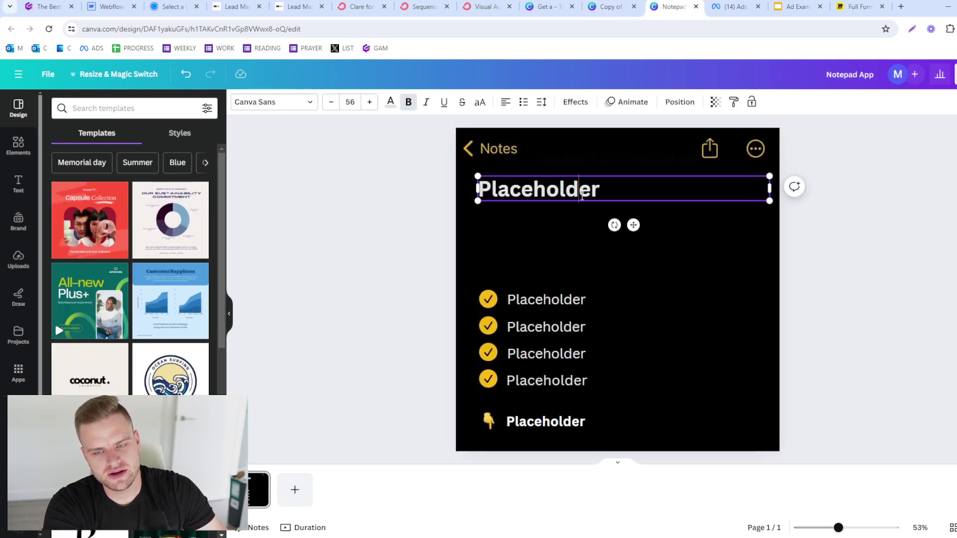
click(613, 6)
click(669, 6)
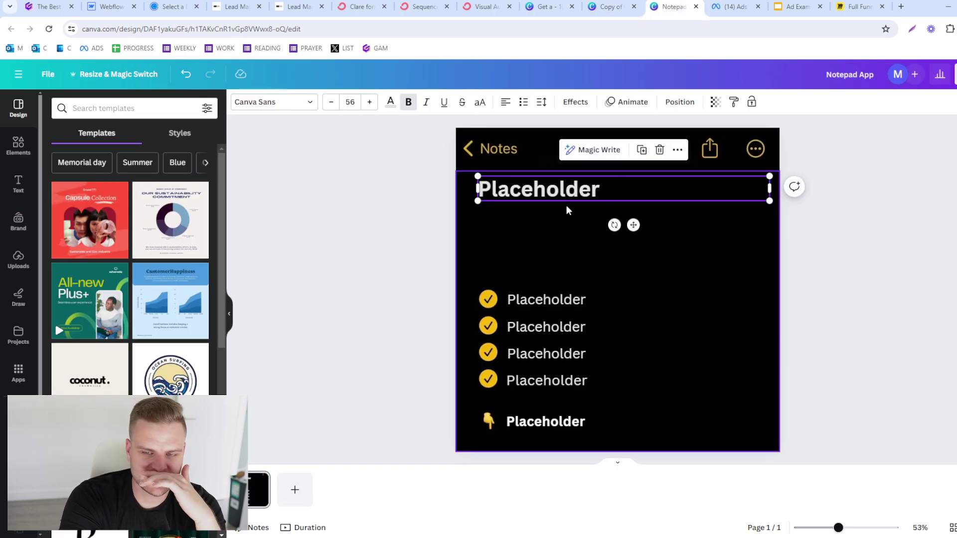
double_click(578, 187)
click(559, 421)
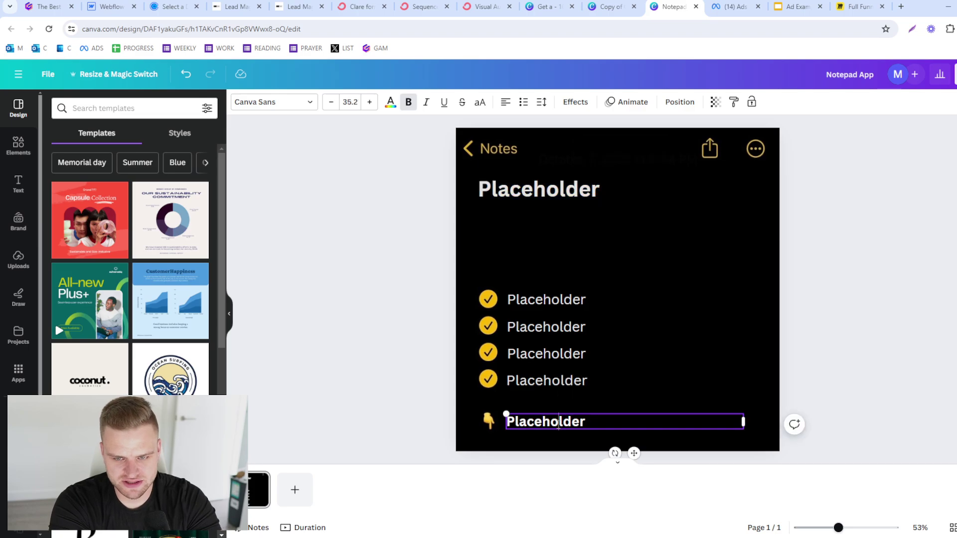
double_click(558, 421)
text(Download now (100% free)
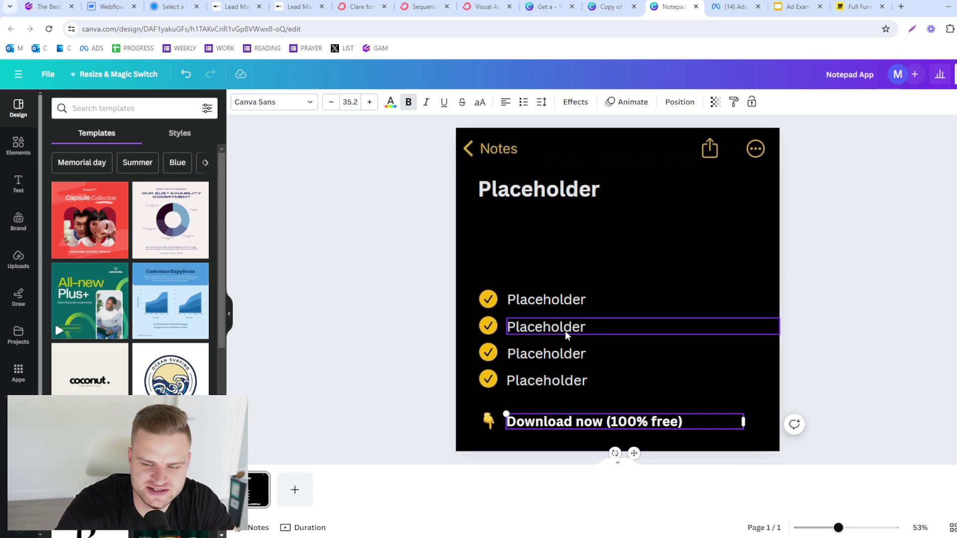
click(882, 337)
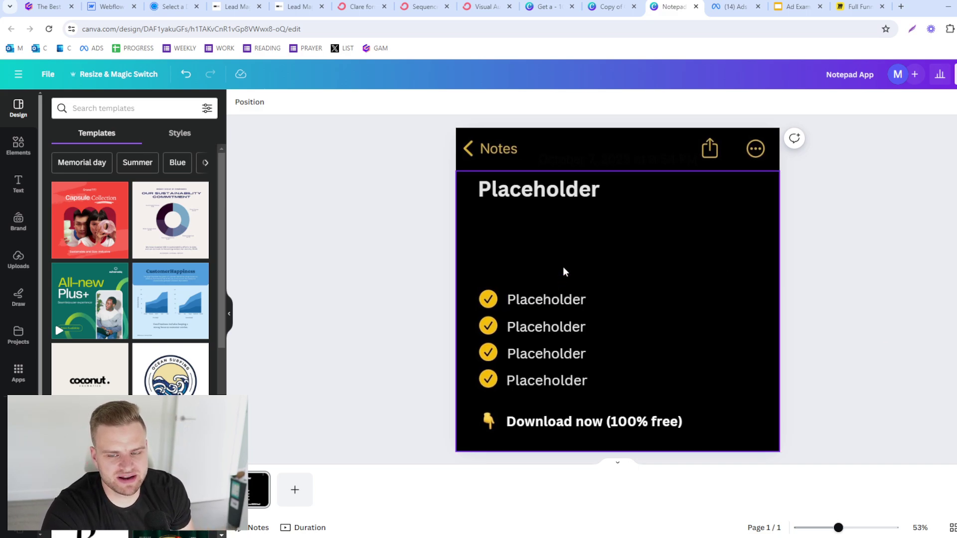
Step: Copy the headline from the published lead magnet page and paste it over the title placeholder in Canva's Notepad App design
click(582, 195)
click(582, 195)
double_click(582, 196)
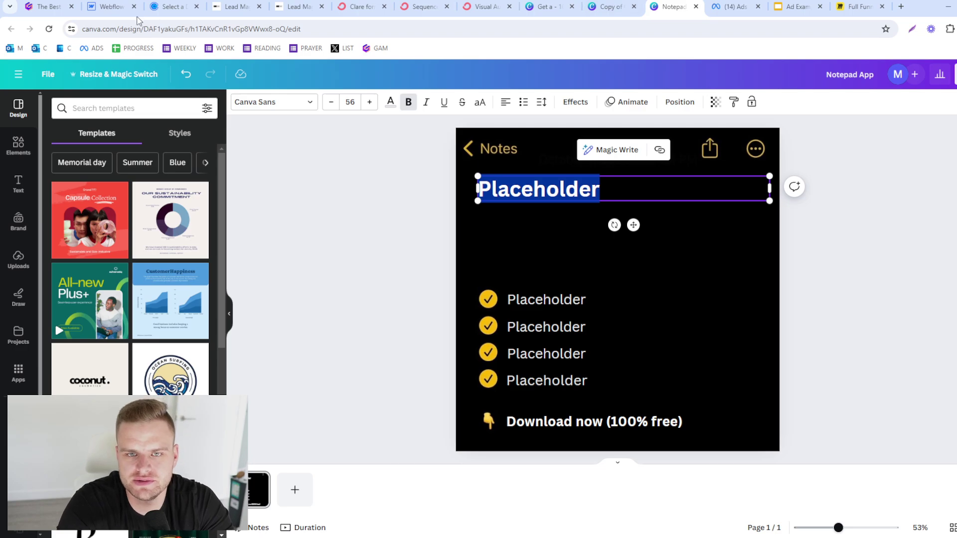
click(230, 8)
click(286, 5)
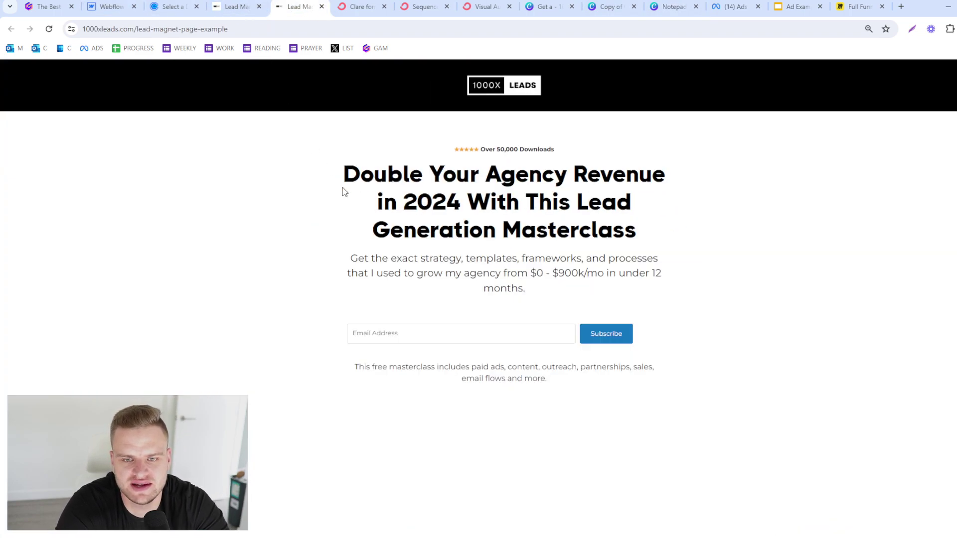
drag(342, 188, 680, 229)
key(ctrl+c)
click(746, 4)
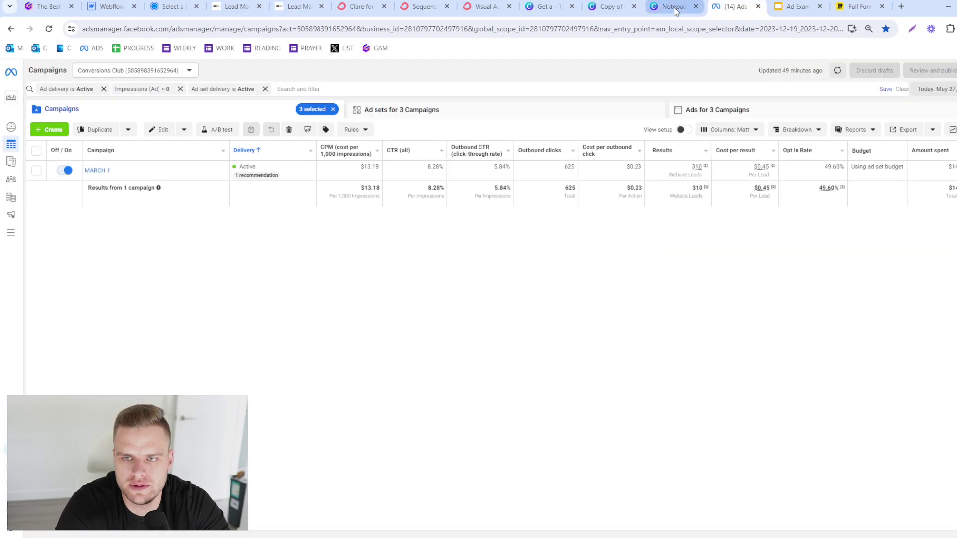
click(673, 5)
double_click(604, 190)
key(ctrl+v)
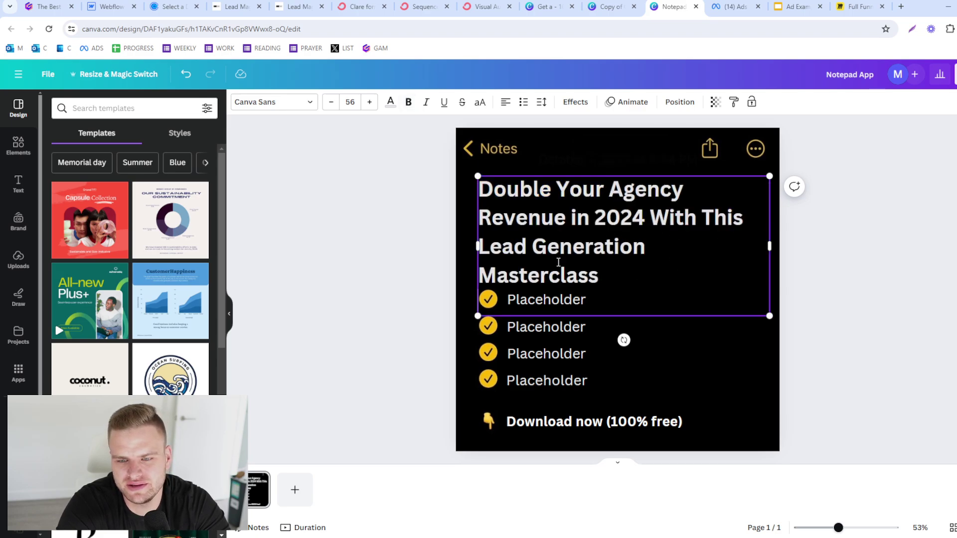
Step: Shorten "Generation" to "Gen" in the Notepad App design's headline
drag(573, 245, 662, 235)
key(BackSpace)
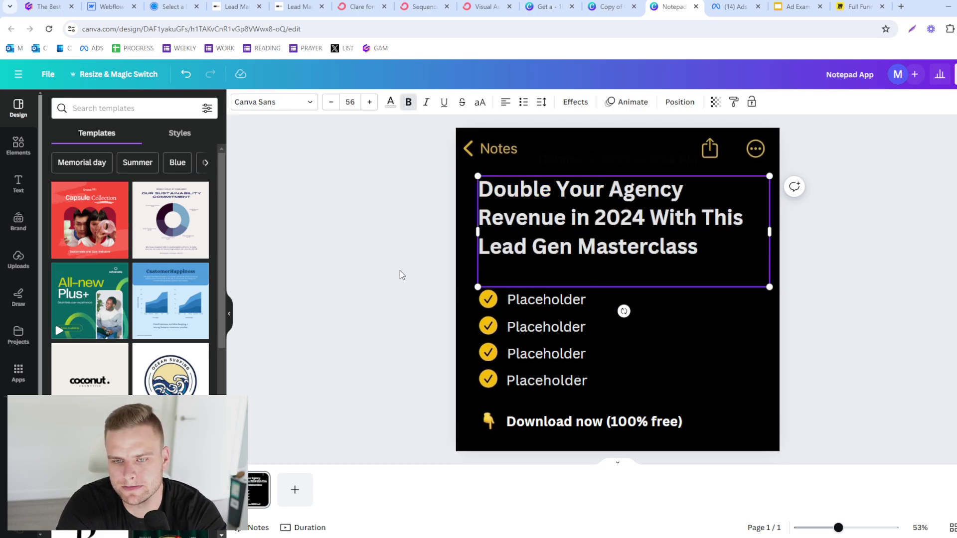
click(365, 252)
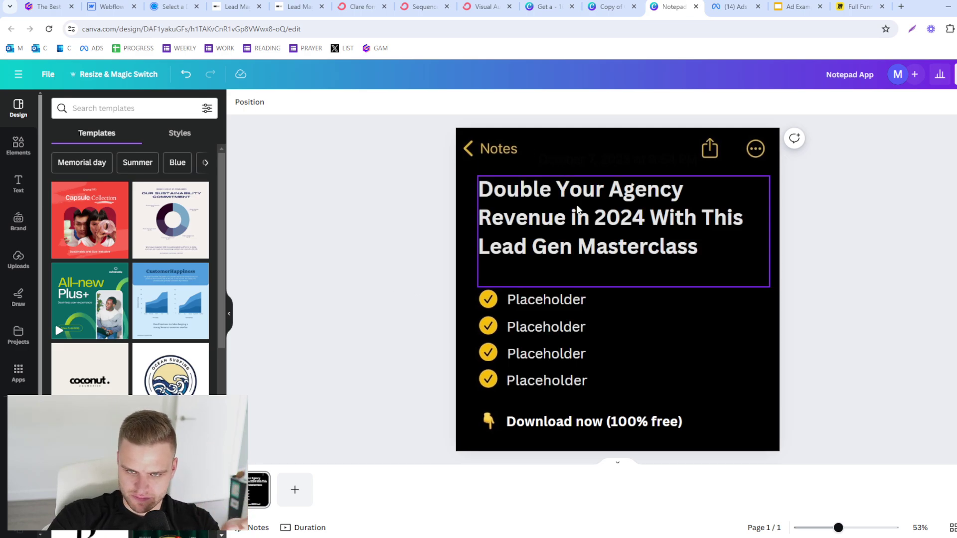
Step: Replace the first checklist placeholder in the Notepad App design with "Exact templates"
click(543, 298)
double_click(544, 298)
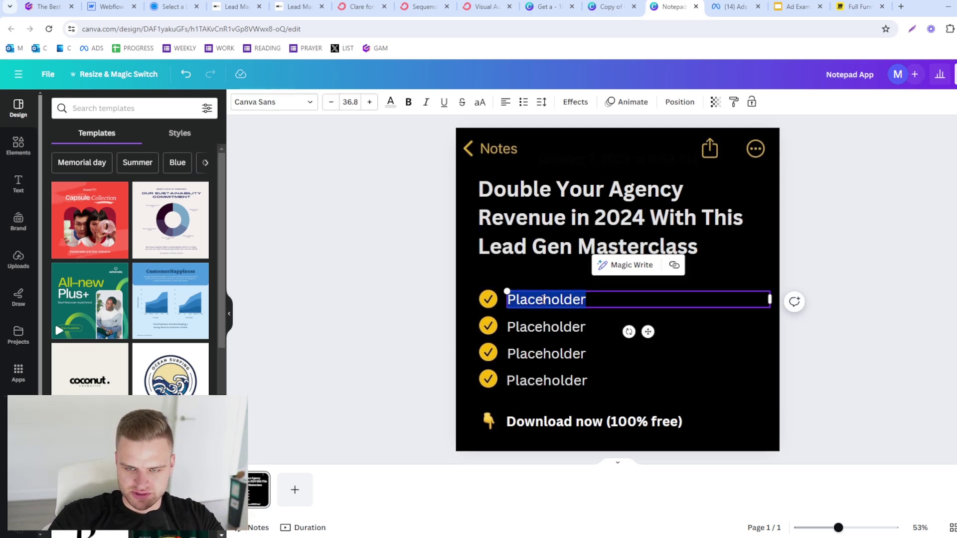
text(Exacti)
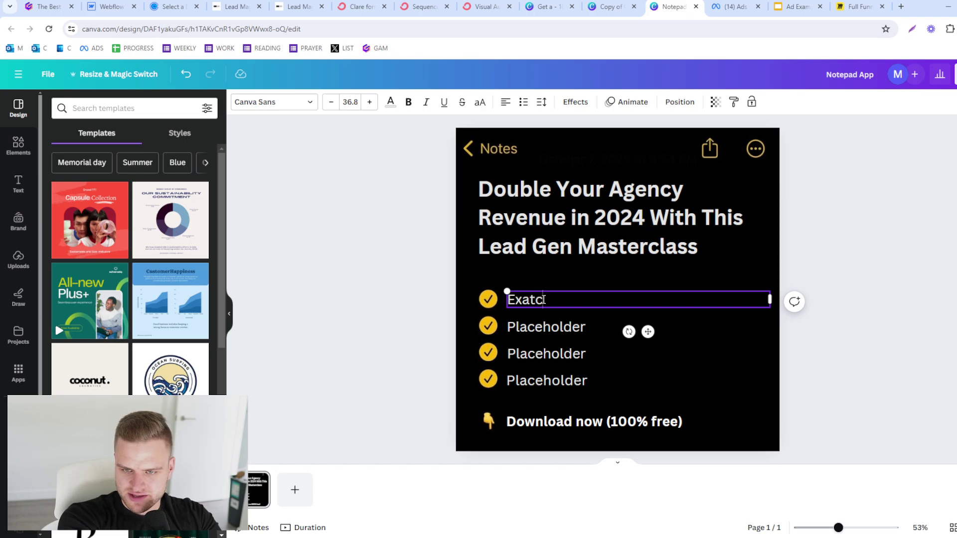
key(BackSpace)
key(BackSpace)
text(tItemplates and frame)
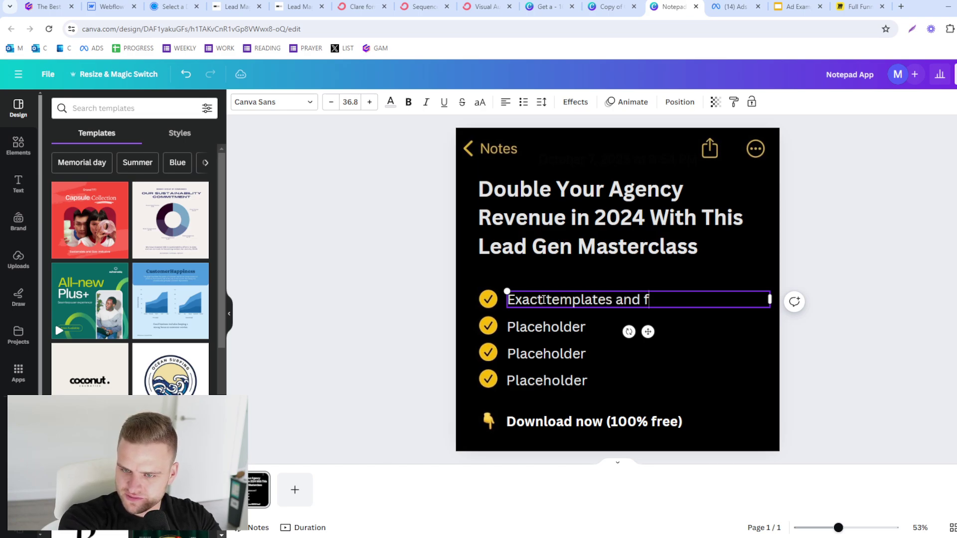
key(BackSpace)
key(BackSpace)
key(BackSpace)
key(BackSpace)
key(BackSpace)
key(BackSpace)
key(BackSpace)
key(BackSpace)
key(BackSpace)
key(BackSpace)
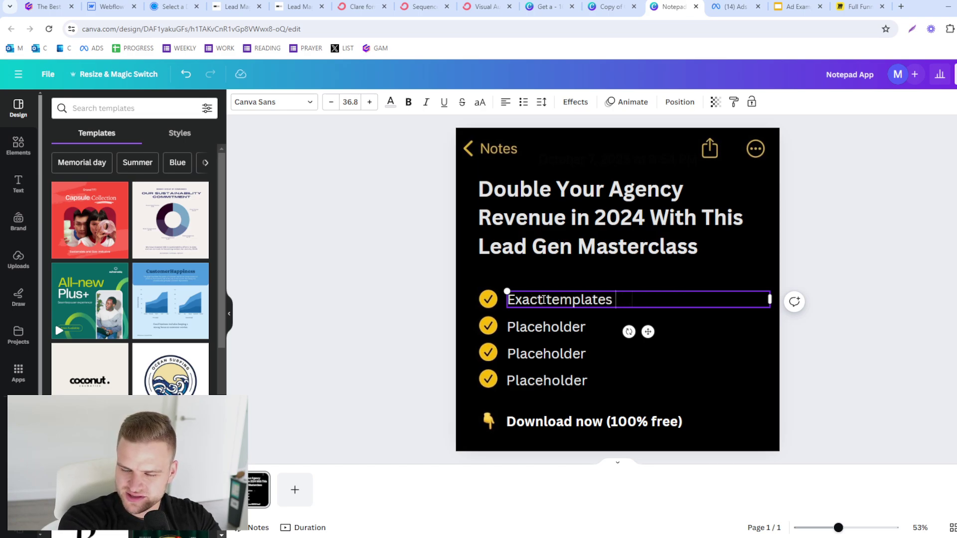
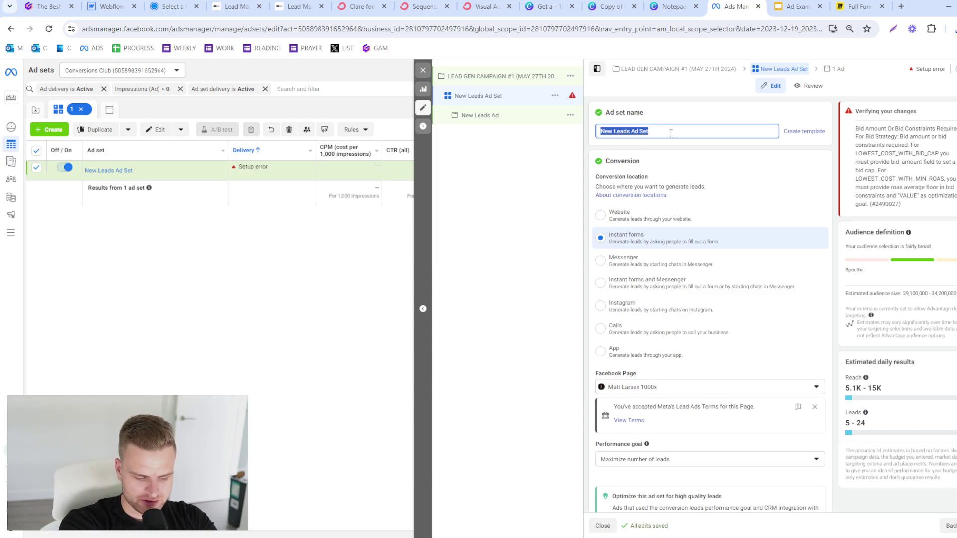
Step: Check the Notepad App headline in Canva and name the new ad set "DOUBLE YOUR AGENCY REVENUE ANGLE" in Ads Manager
click(686, 5)
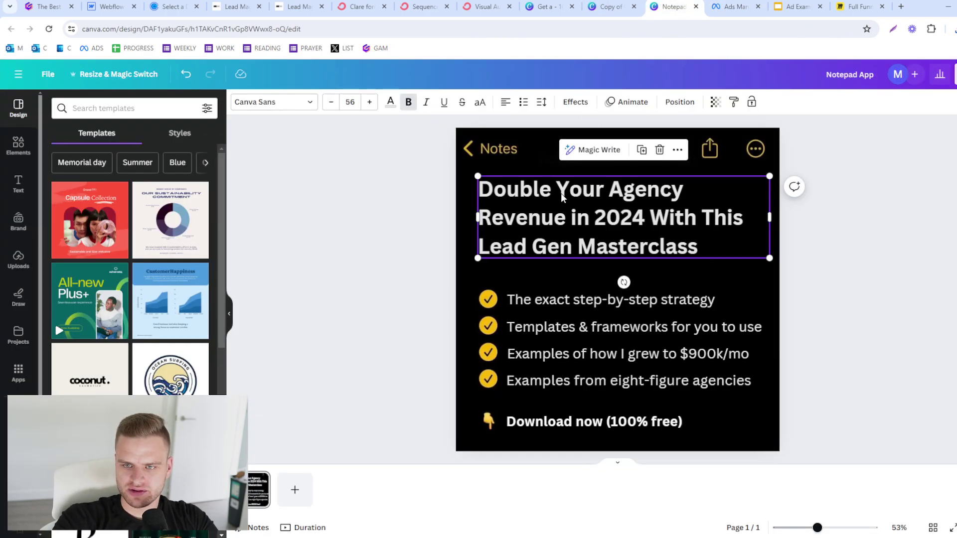
click(733, 5)
text(DOUBLE YOUR AGENCY RE)
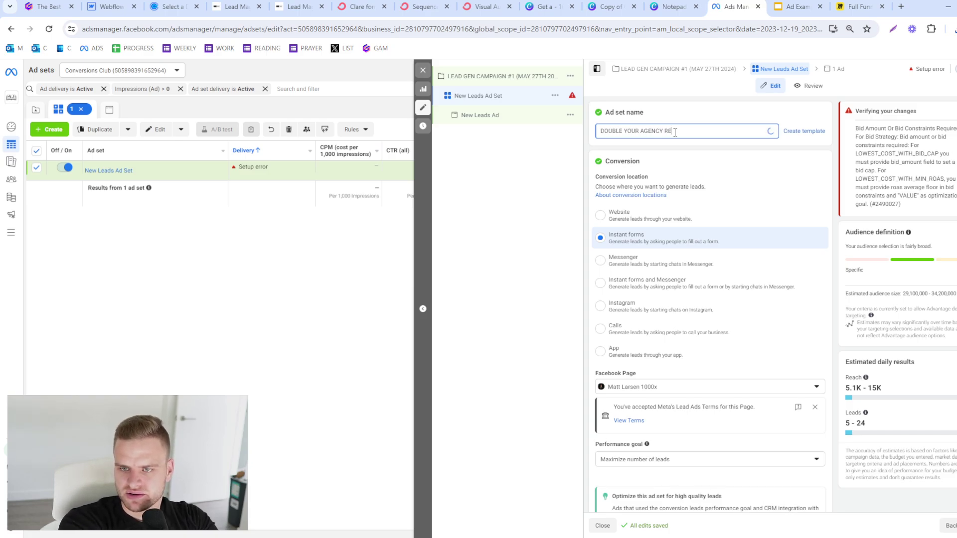
text(VENUE ANGLE)
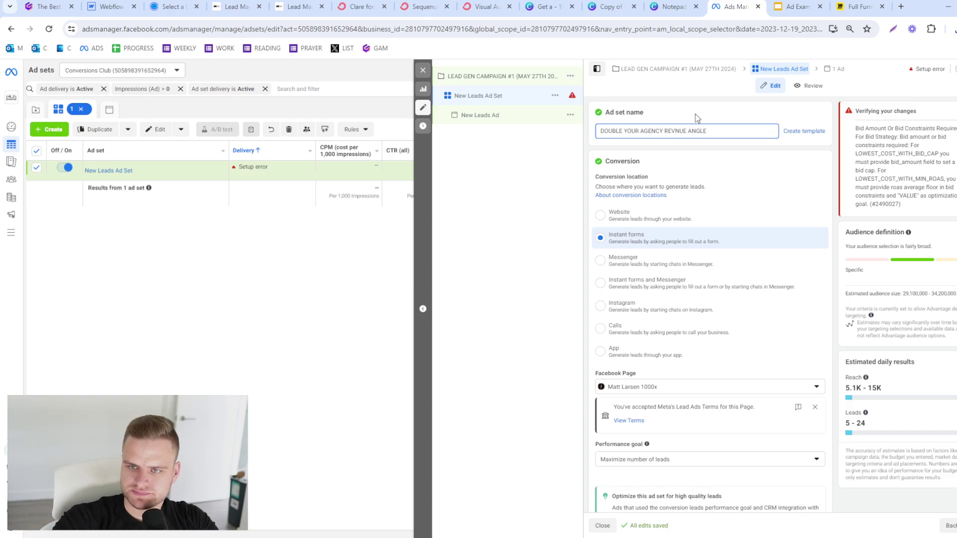
click(676, 132)
text(E)
Step: Set the ad set's conversion location to Website, using the 1000x Leads pixel and the Lead conversion event
click(629, 215)
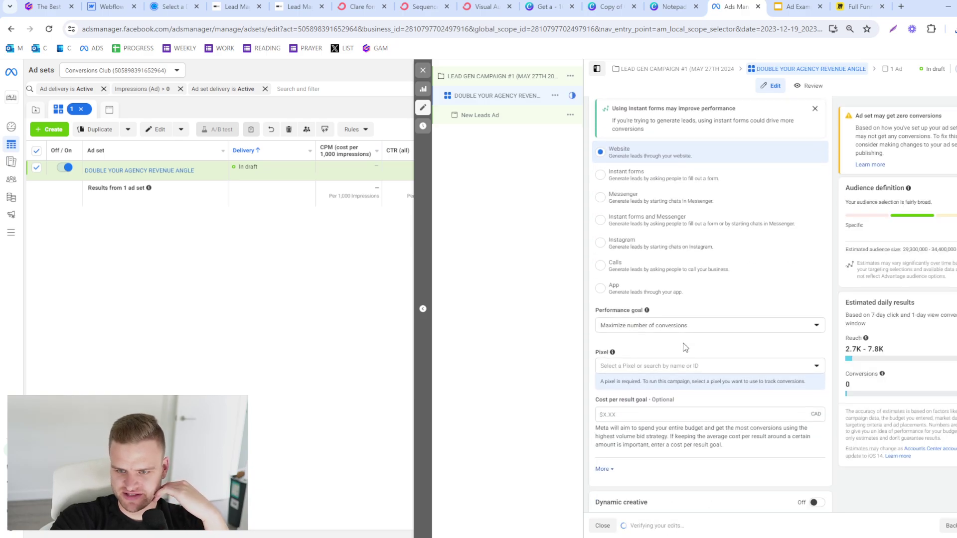
click(667, 372)
scroll(680, 257, down, 2)
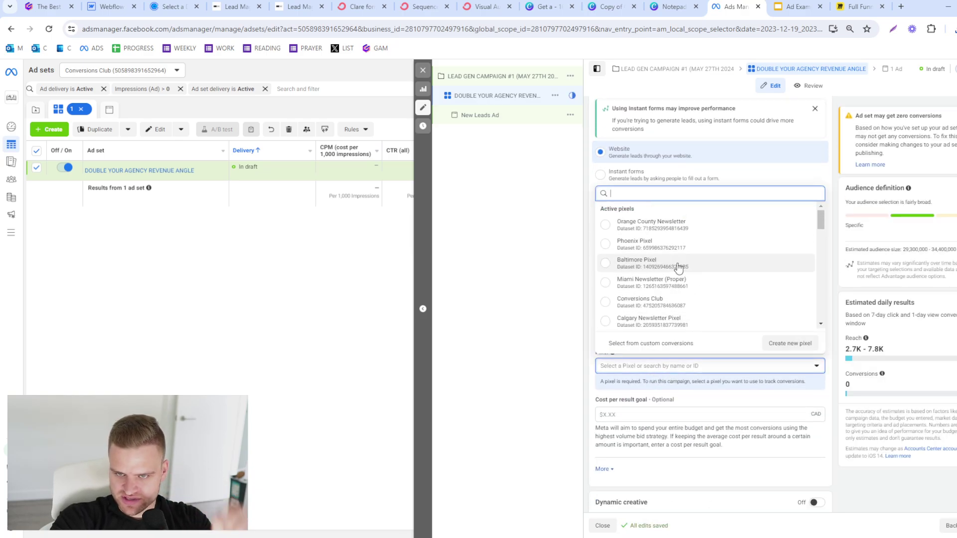
text(1000X)
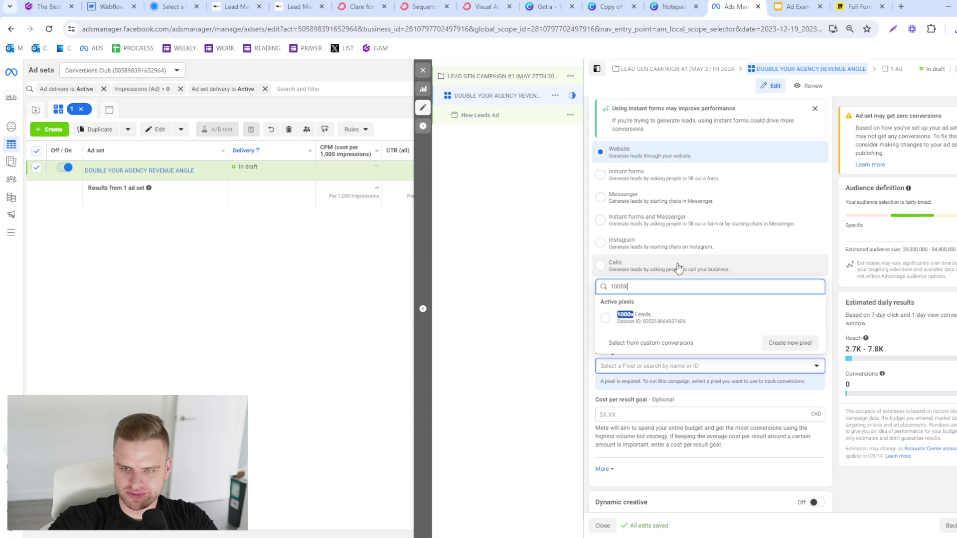
click(648, 314)
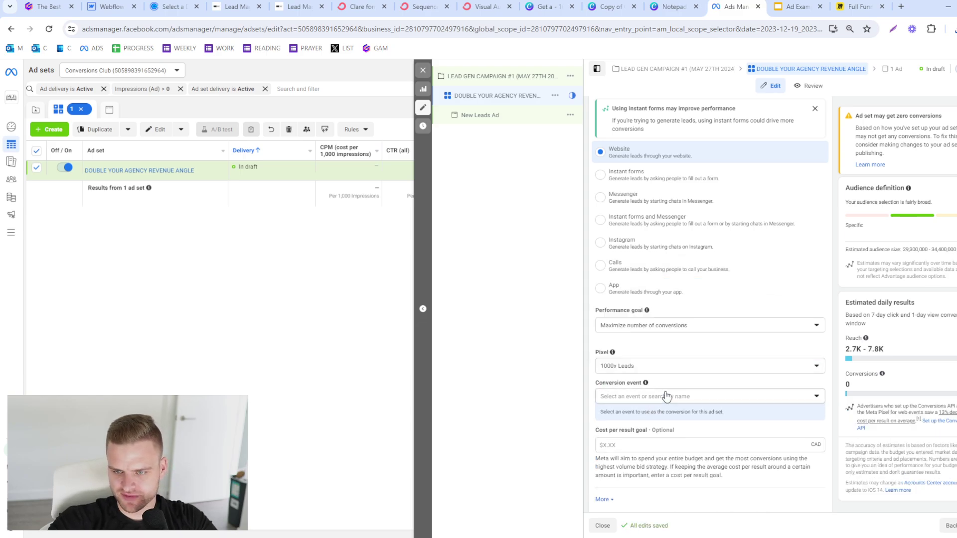
click(665, 397)
click(648, 273)
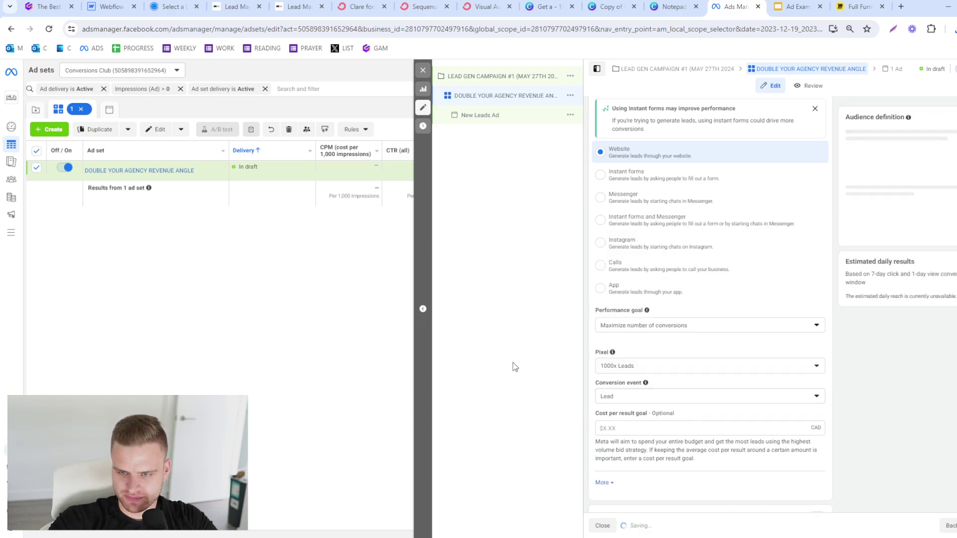
Step: Schedule the ad set to start on May 28, 2024 at 12:00 AM
scroll(677, 253, down, 6)
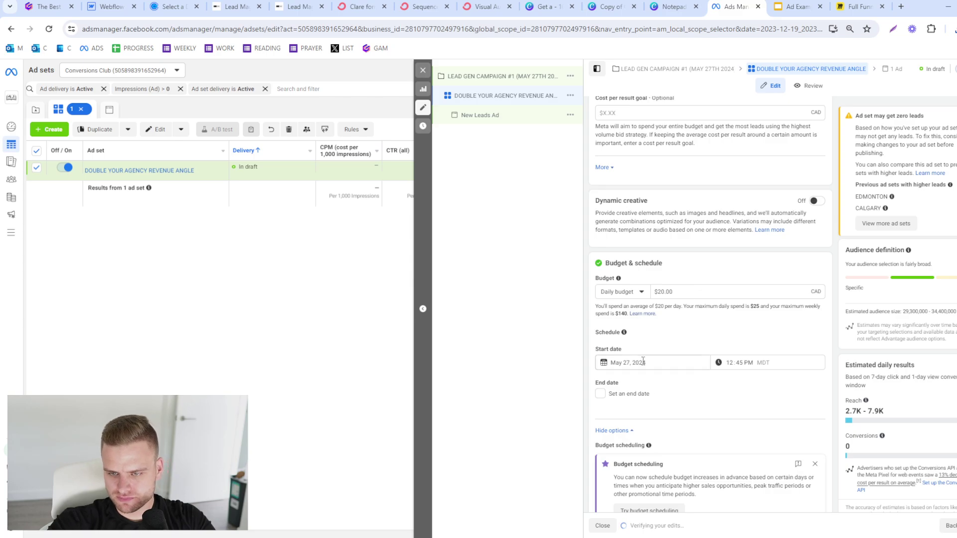
click(642, 361)
click(634, 459)
click(730, 363)
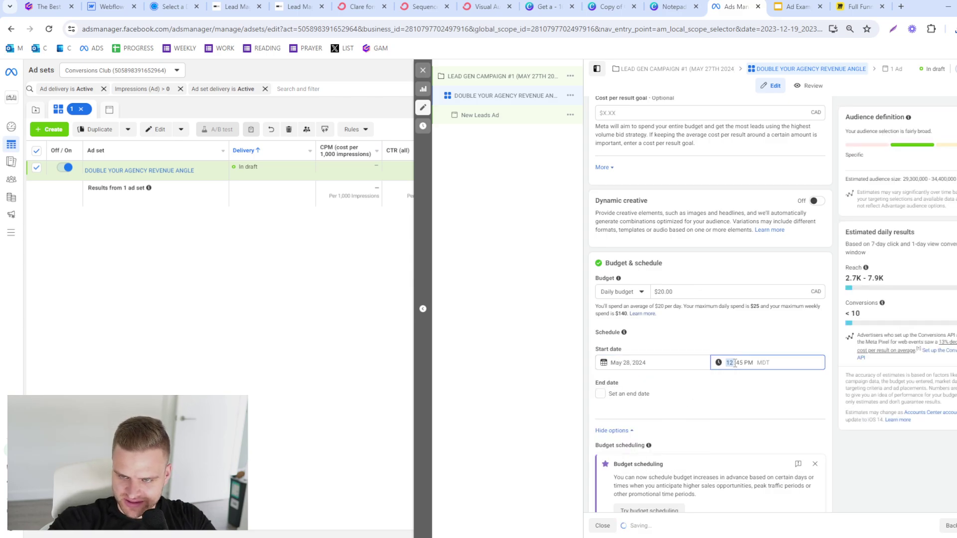
text(1200a)
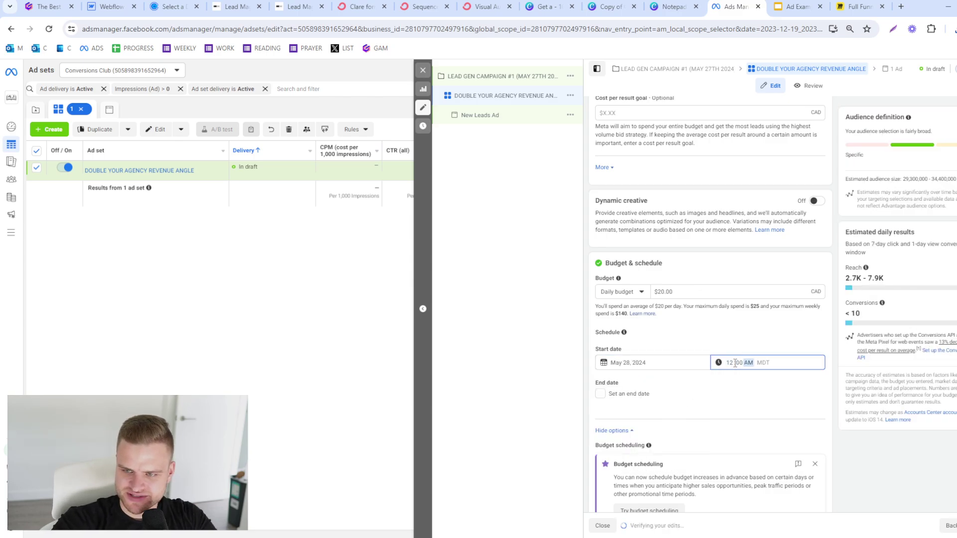
click(528, 314)
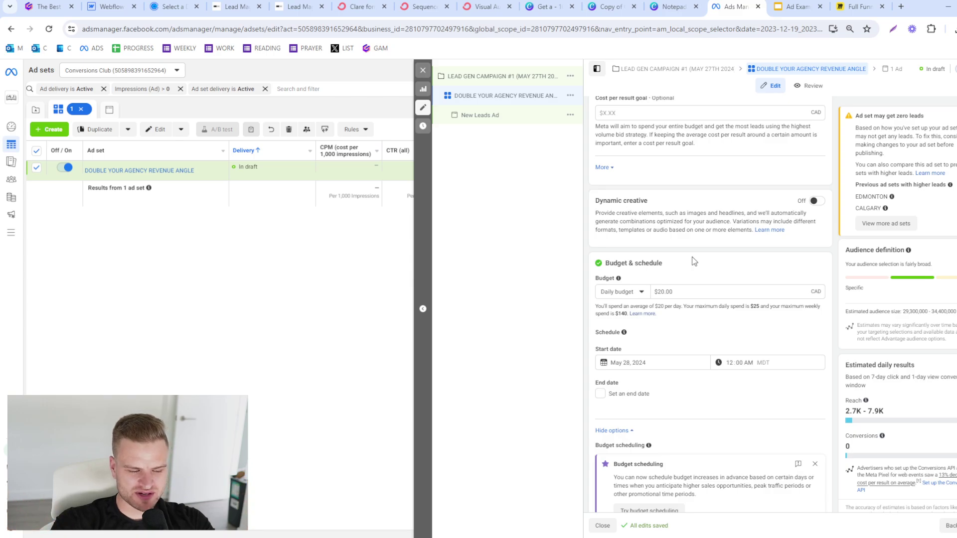
Step: Set the ad set's audience location to the United States
scroll(726, 272, down, 2)
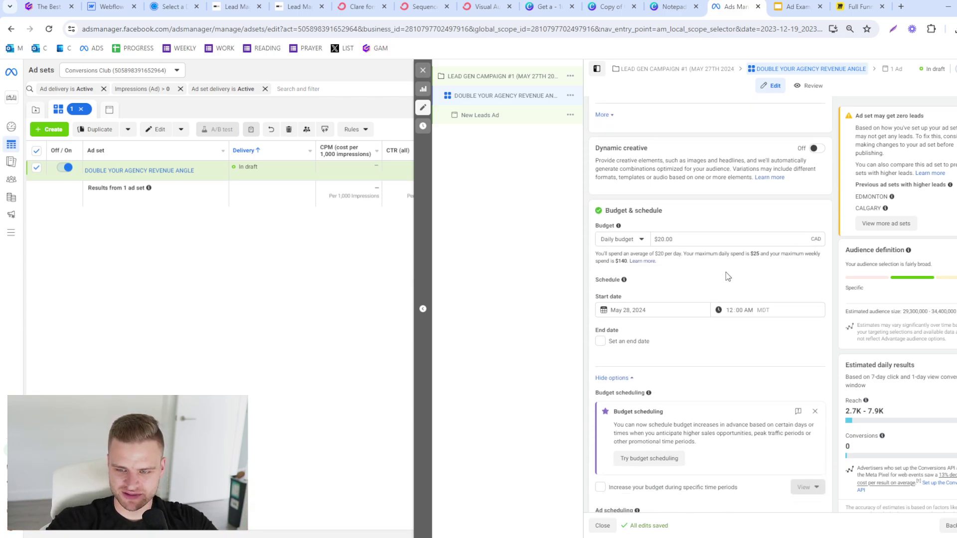
scroll(726, 279, down, 2)
scroll(747, 276, up, 2)
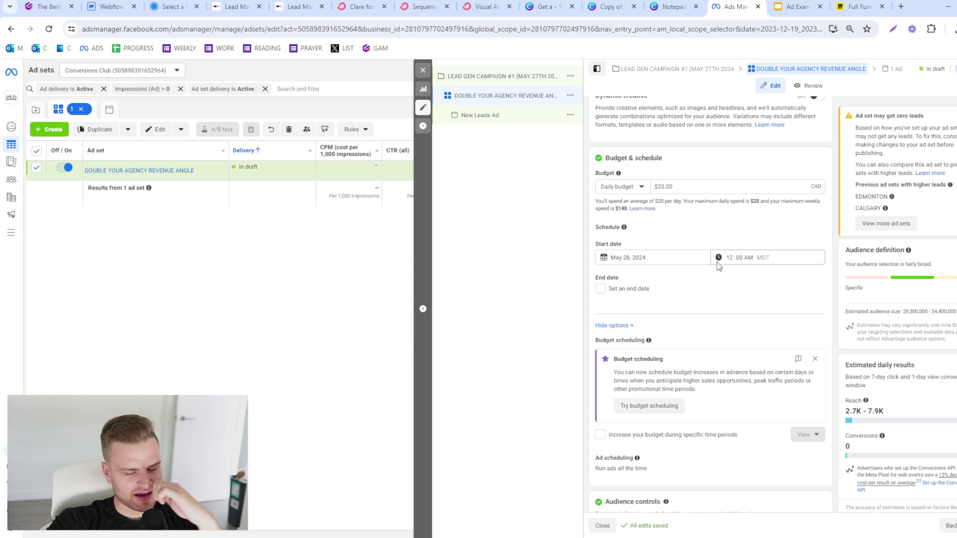
scroll(752, 272, down, 5)
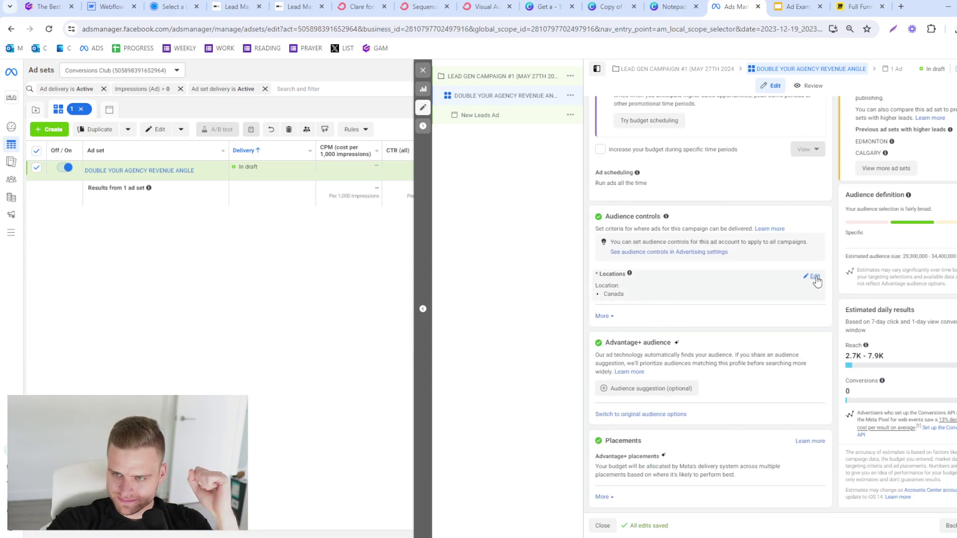
click(811, 317)
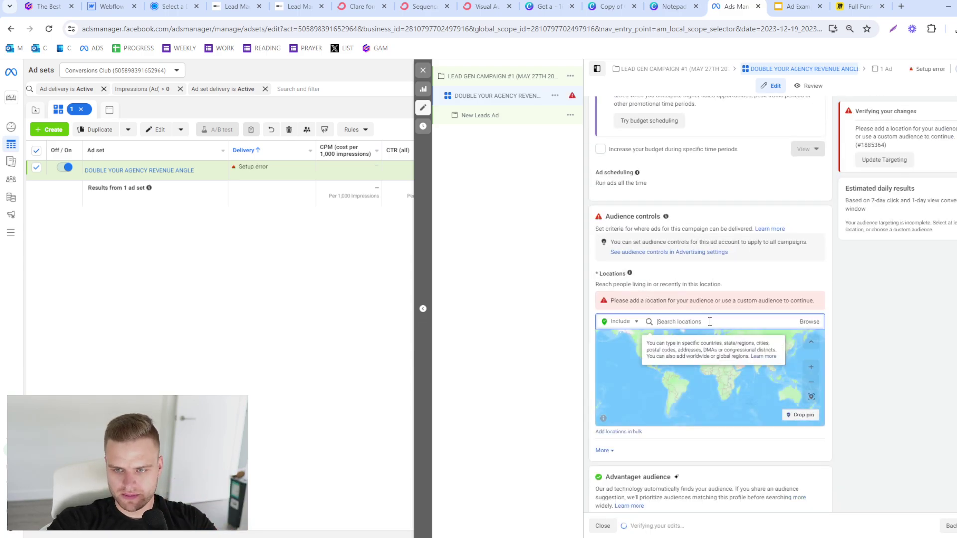
text(UNITED STATES)
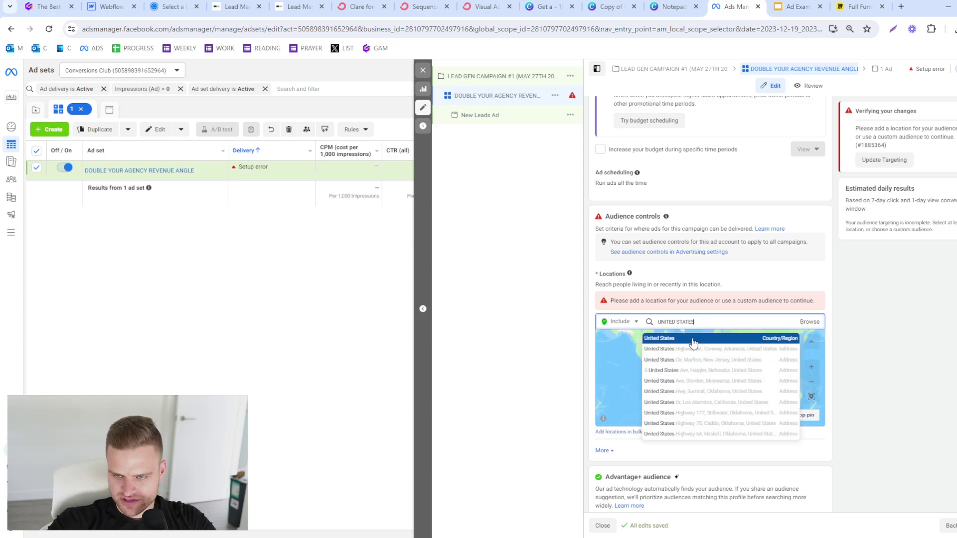
click(692, 341)
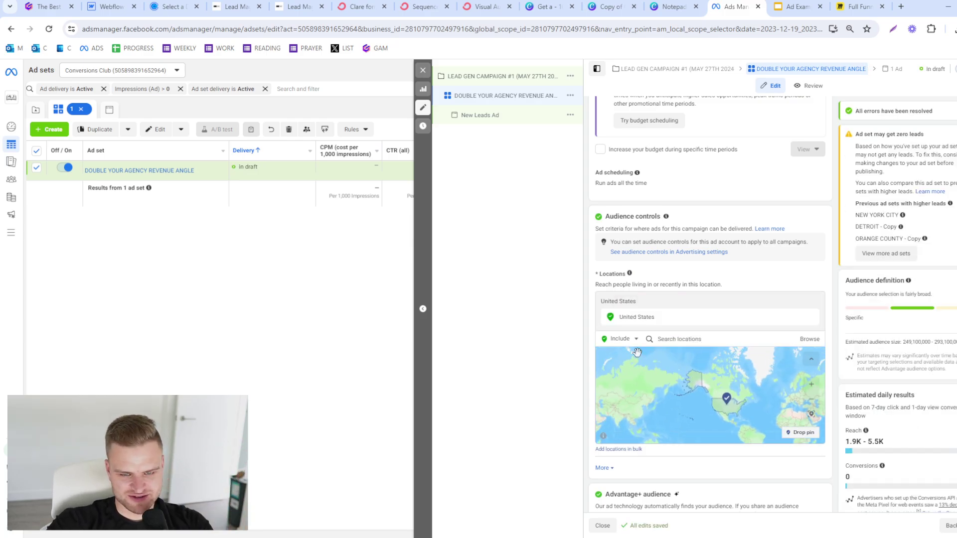
click(681, 339)
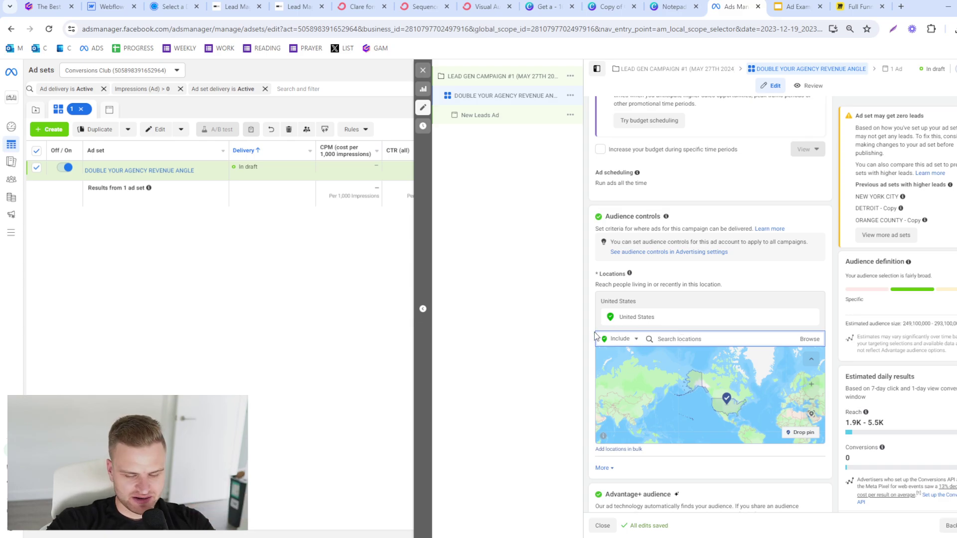
Step: Expand the additional audience controls and set the minimum age to 25
scroll(705, 457, down, 3)
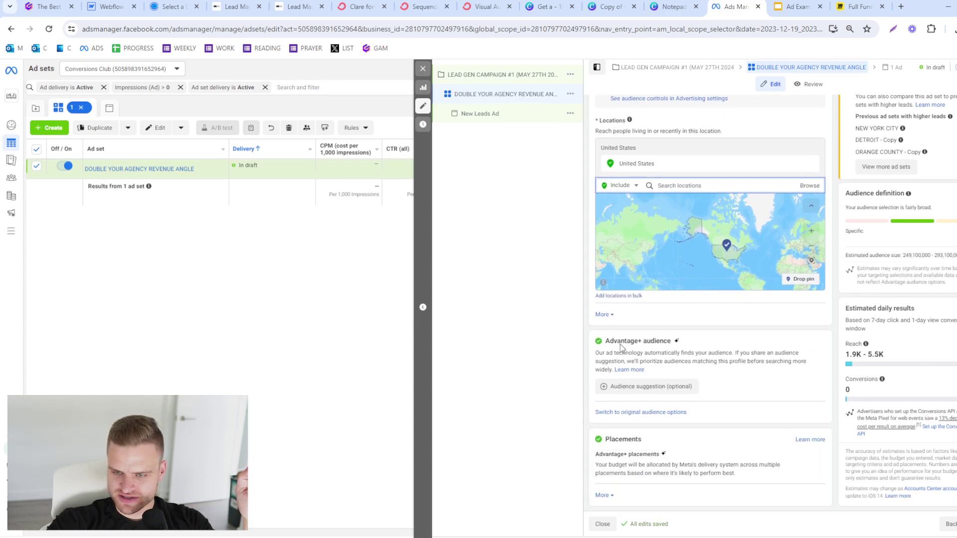
click(600, 316)
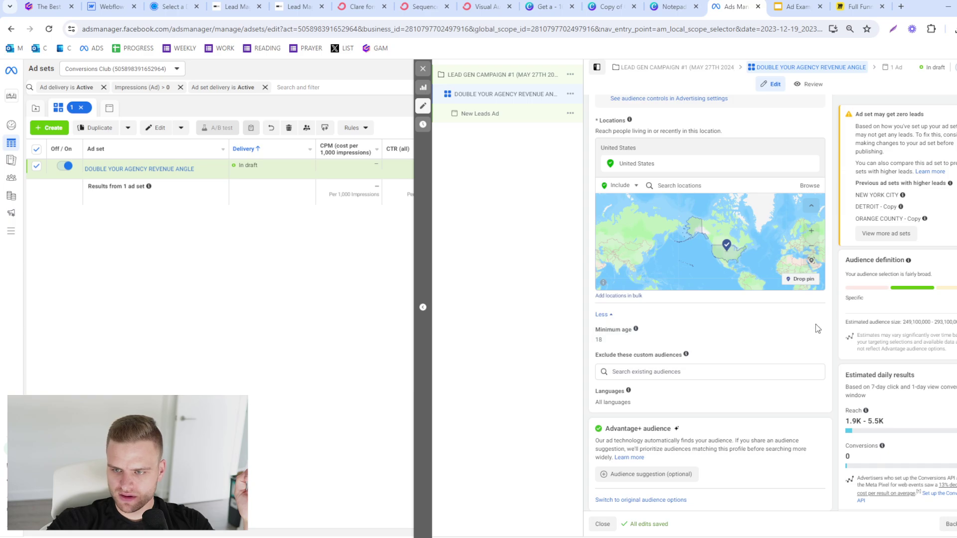
click(613, 343)
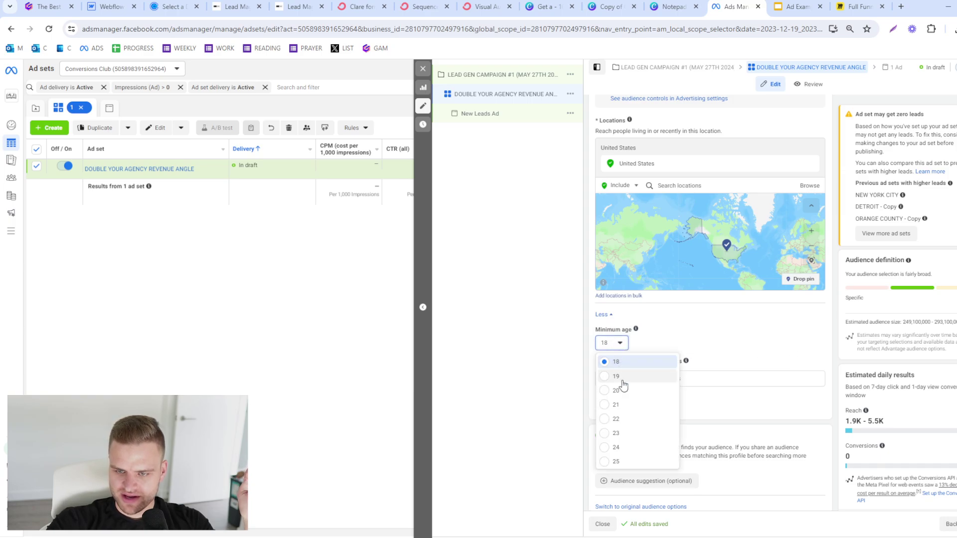
click(626, 462)
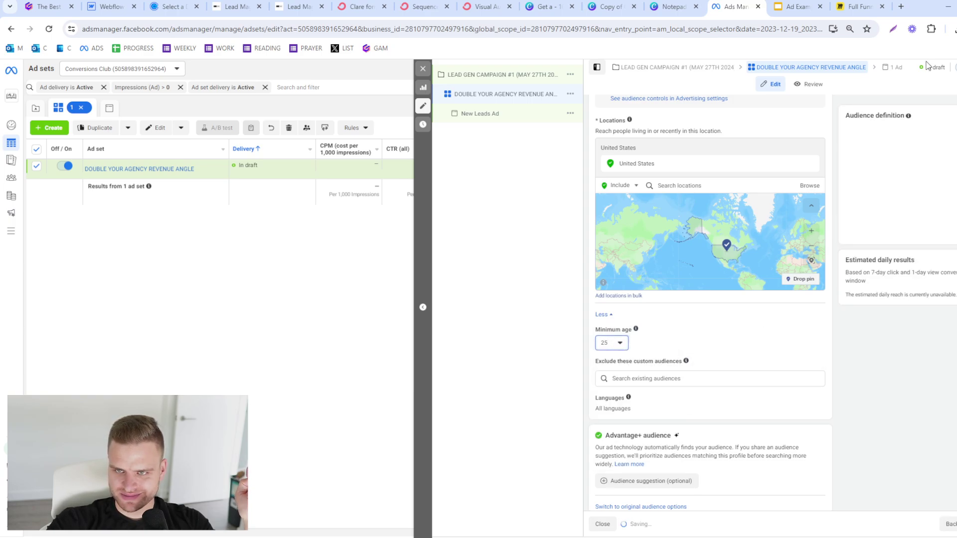
Step: Open YouTube Studio in a new browser tab
click(901, 7)
text(studio)
key(Return)
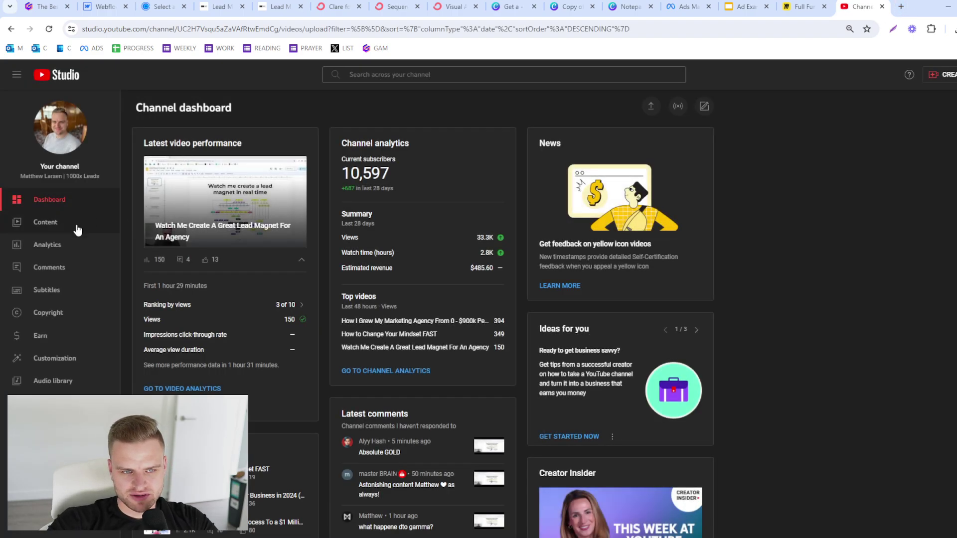
Step: Open the channel's audience analytics in YouTube Studio and examine the top geographies and the age and gender breakdown
click(68, 246)
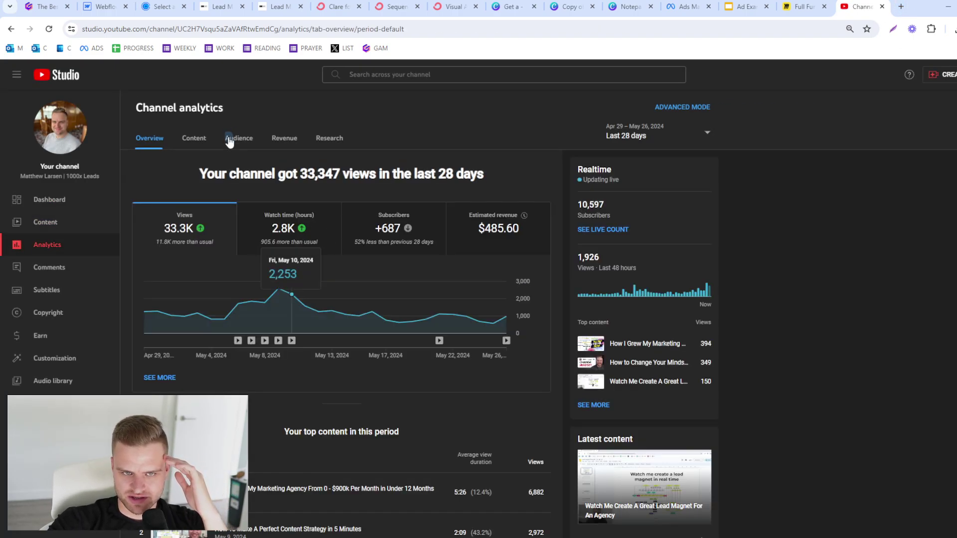
click(235, 138)
scroll(280, 191, down, 15)
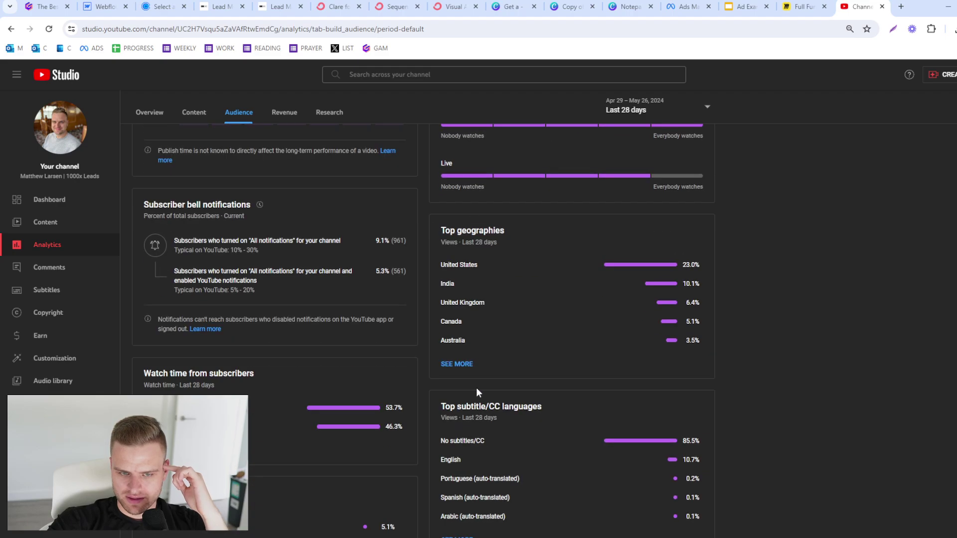
scroll(476, 391, down, 5)
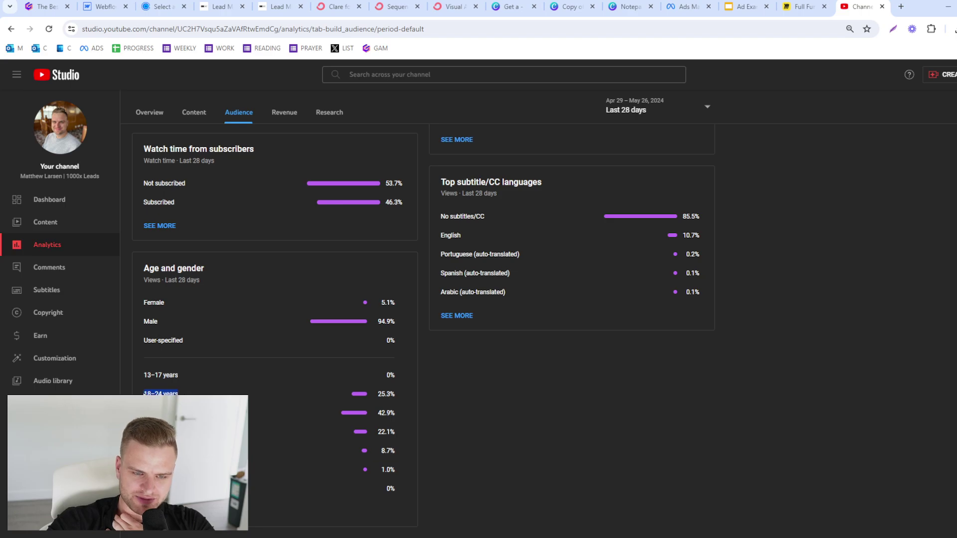
Step: Switch back to Ads Manager and set the ad set's minimum age to 18
click(104, 6)
click(162, 6)
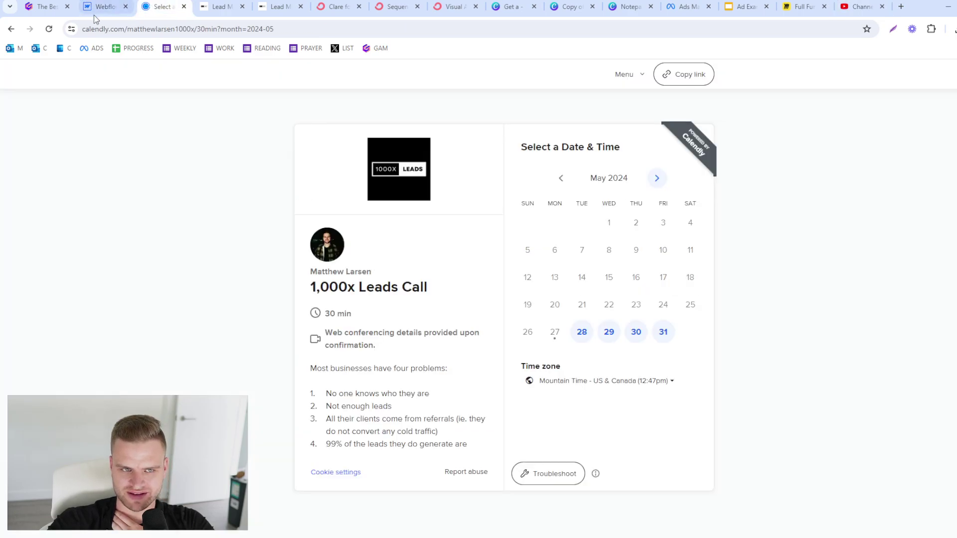
click(682, 9)
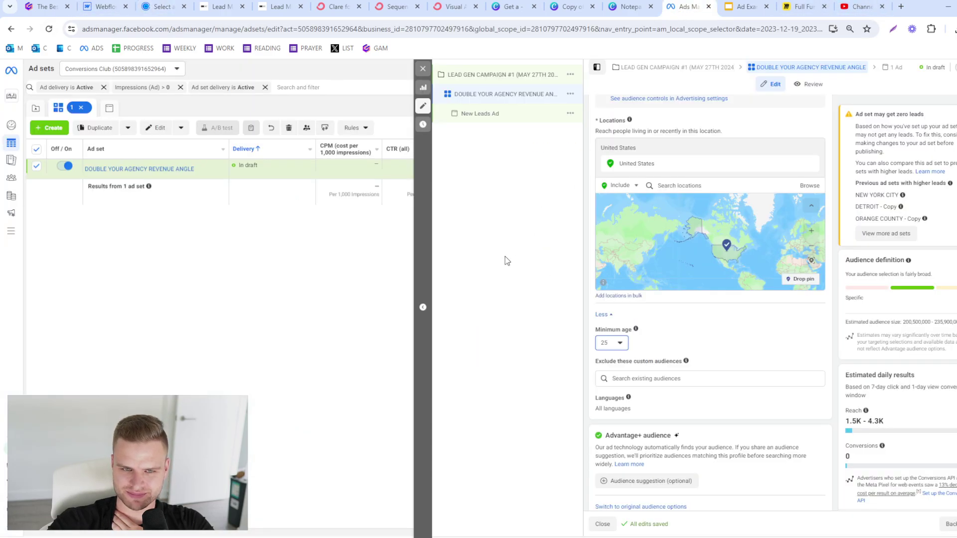
scroll(618, 279, down, 2)
click(620, 249)
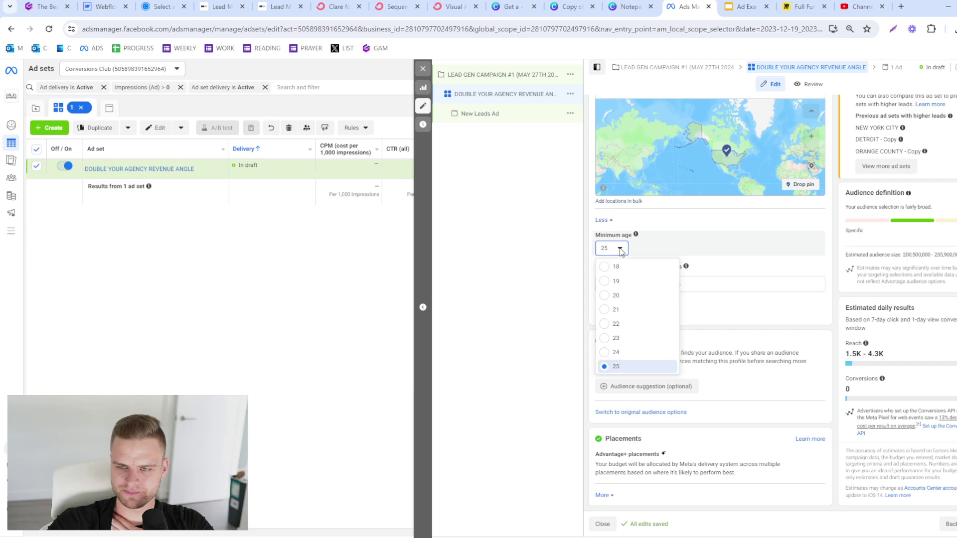
click(629, 266)
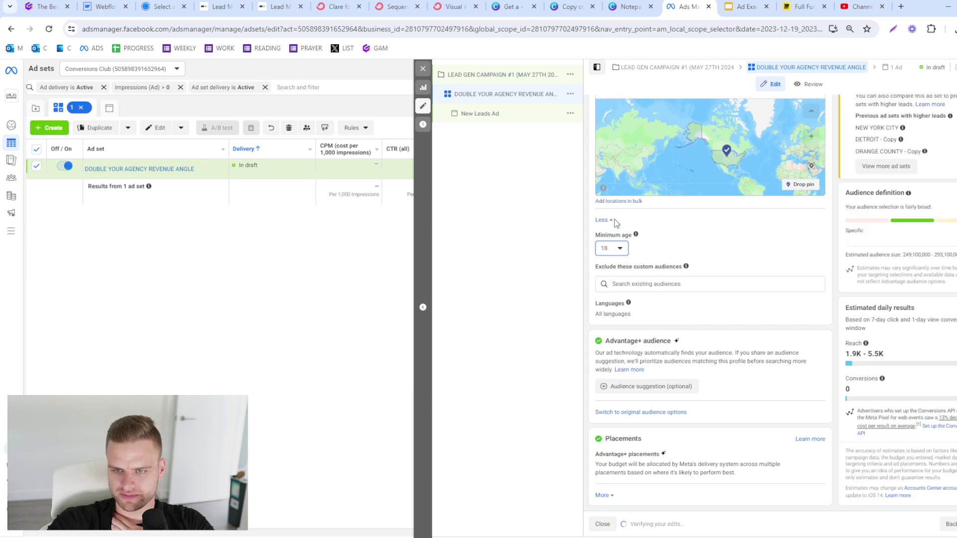
click(620, 248)
mouse_move(637, 233)
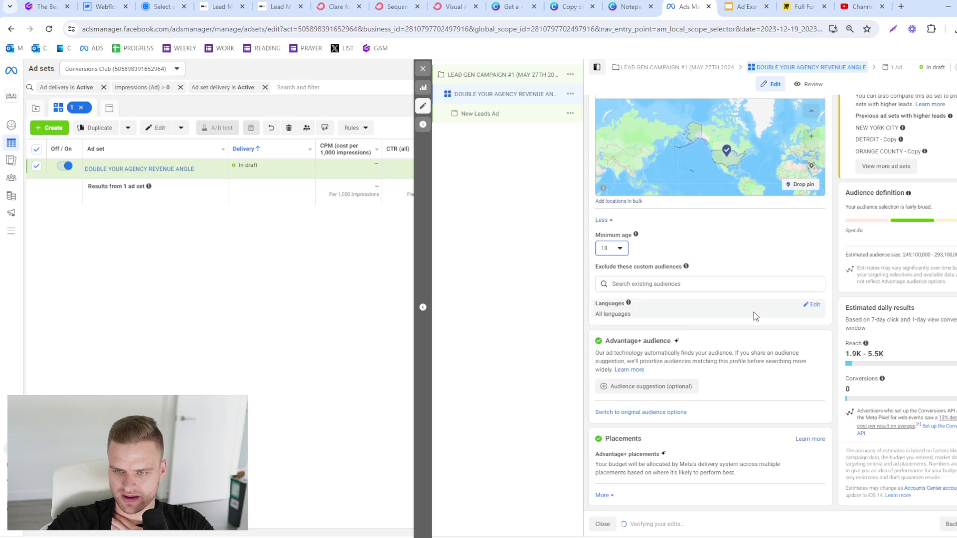
Step: Switch the ad set from Advantage+ audience to the original audience options
click(659, 283)
key(Escape)
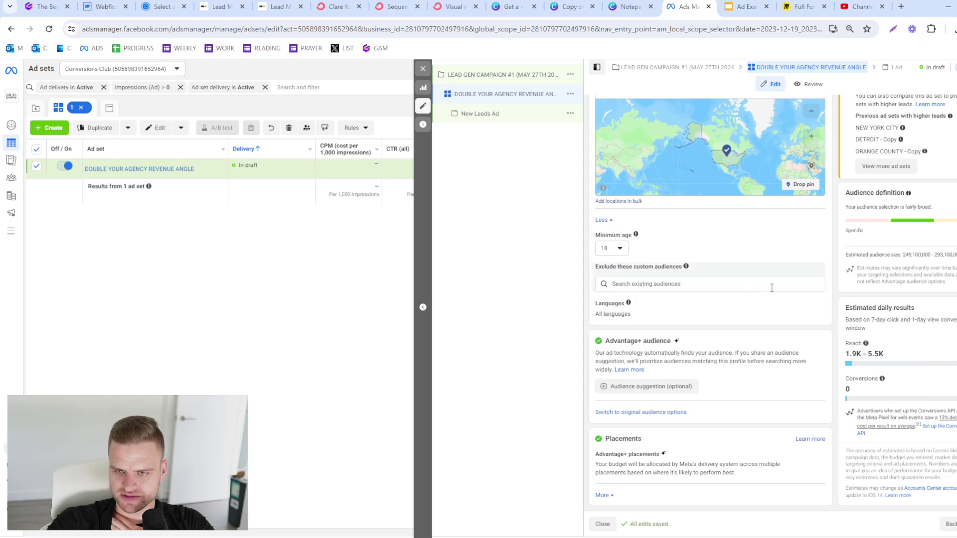
click(814, 305)
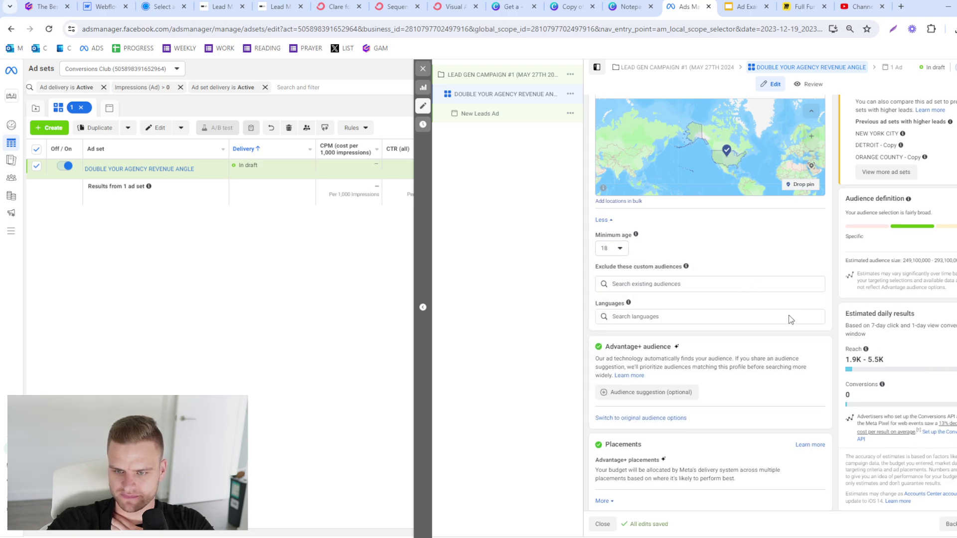
click(618, 419)
click(515, 273)
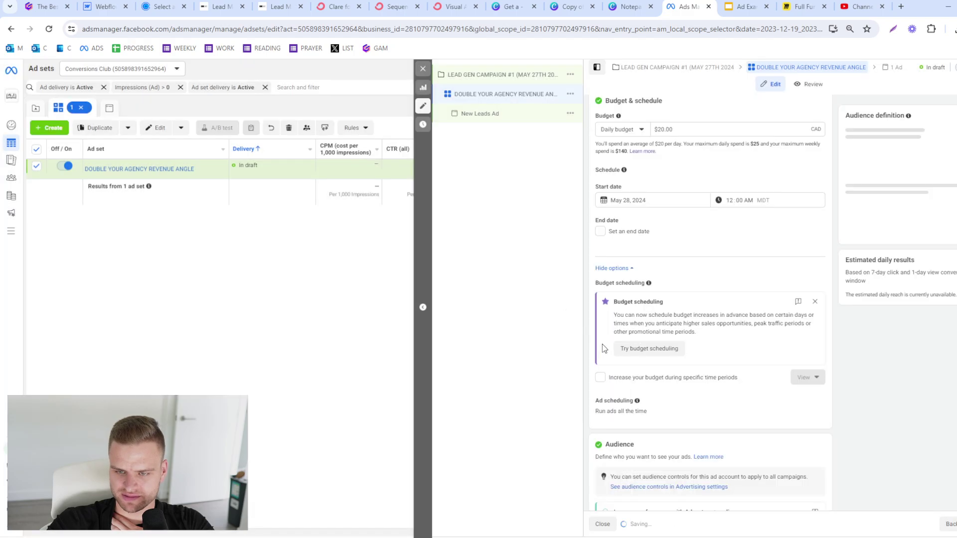
Step: Set the ad set audience's maximum age to 54
scroll(657, 331, down, 8)
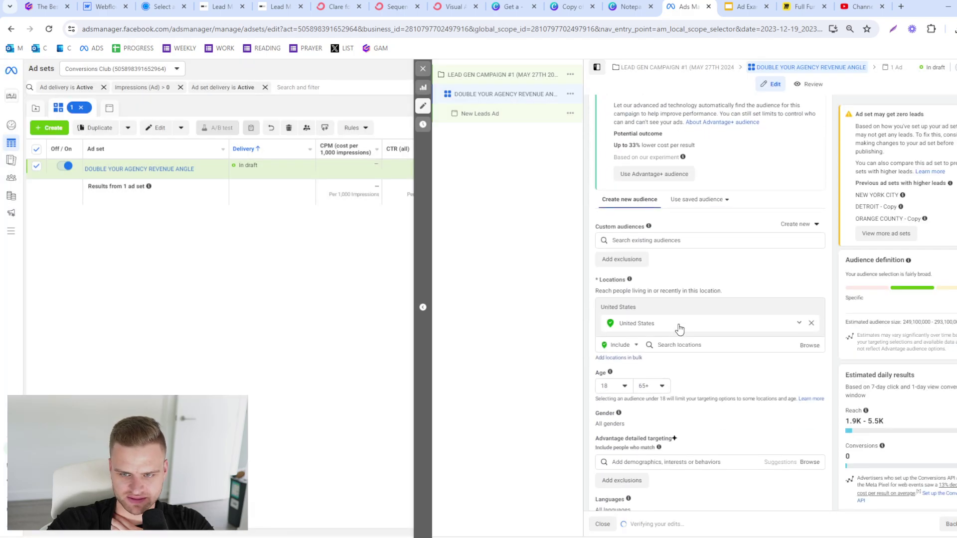
click(650, 281)
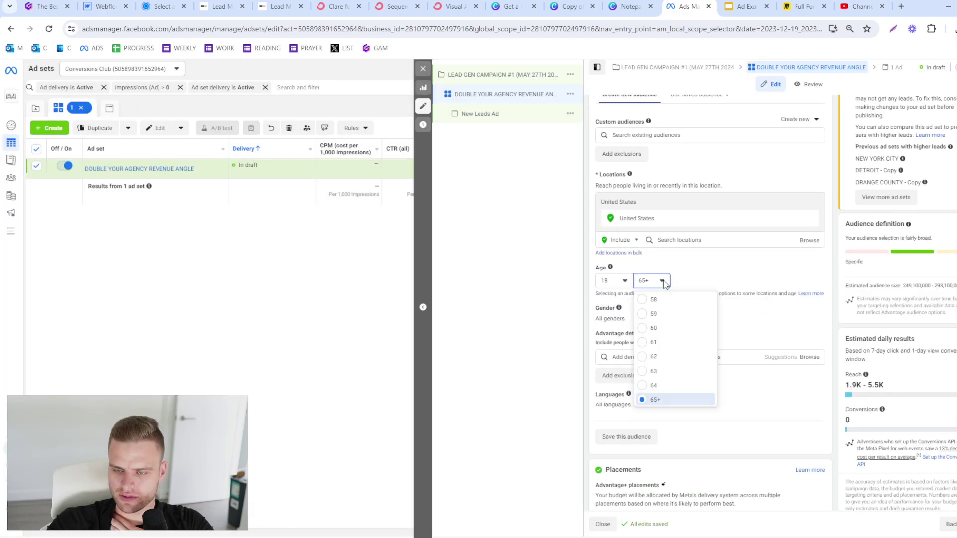
scroll(687, 343, up, 2)
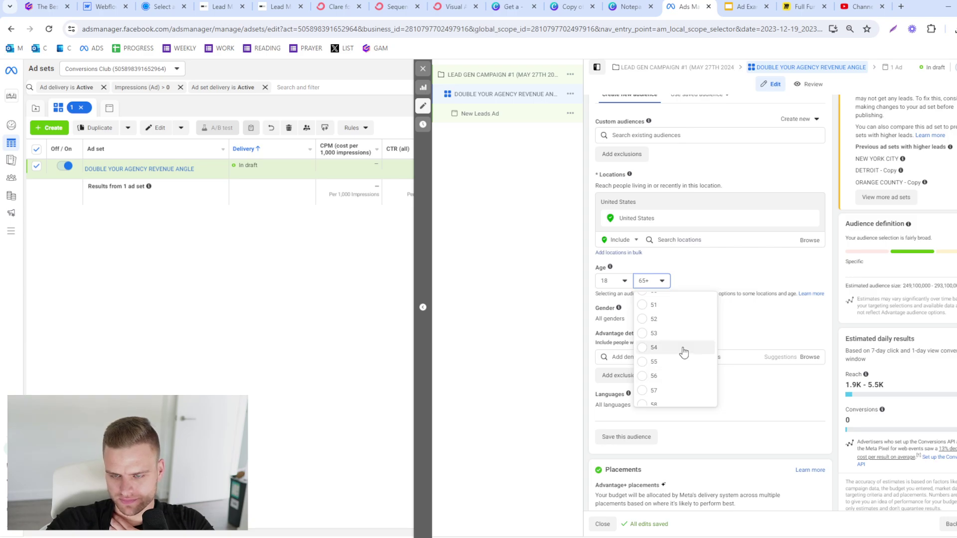
click(683, 349)
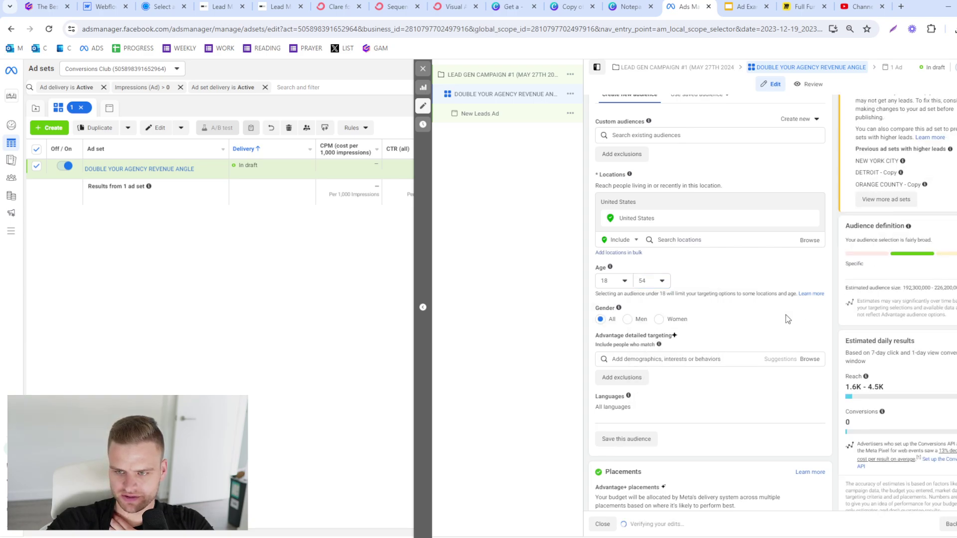
Step: Check the viewer gender split in YouTube Studio, and limit the ad set's audience to men with a maximum age of 44
click(848, 4)
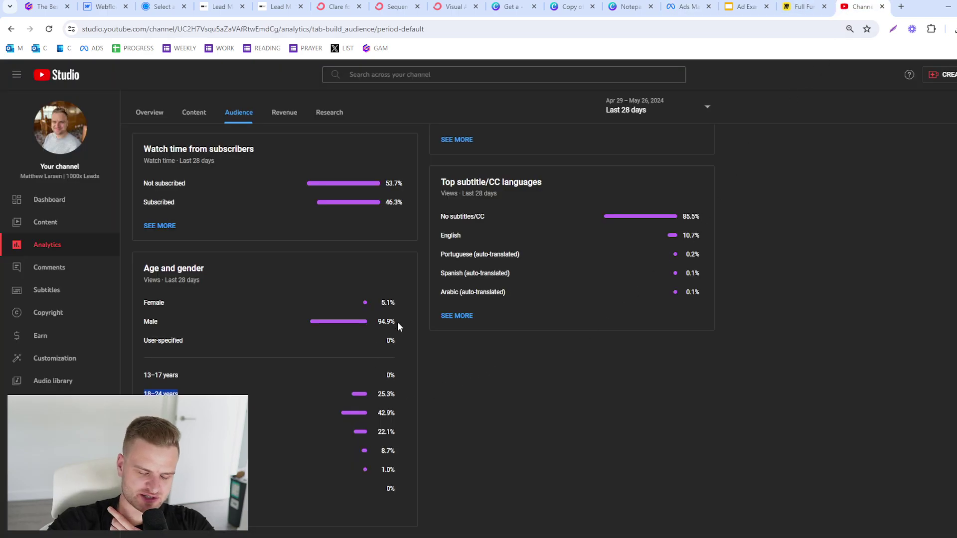
drag(397, 322, 369, 316)
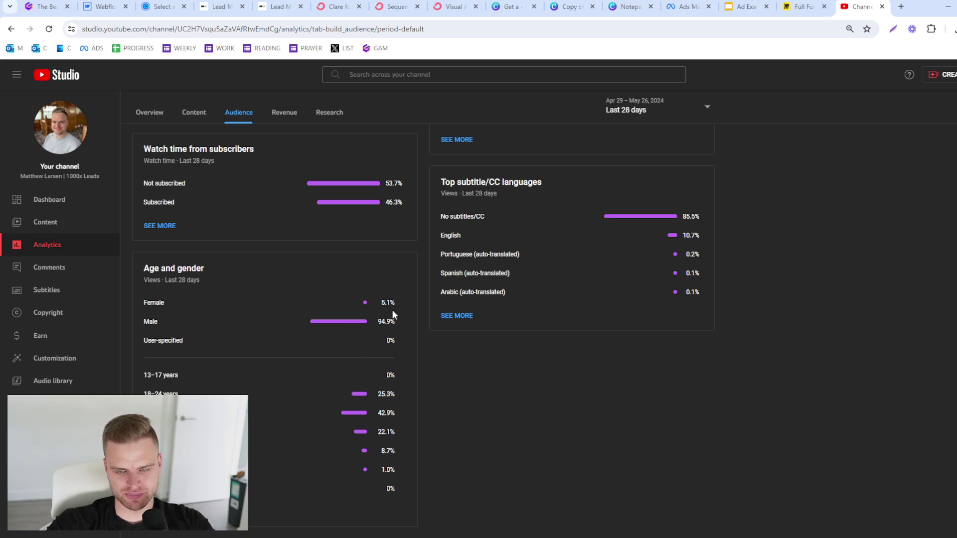
click(682, 7)
click(667, 282)
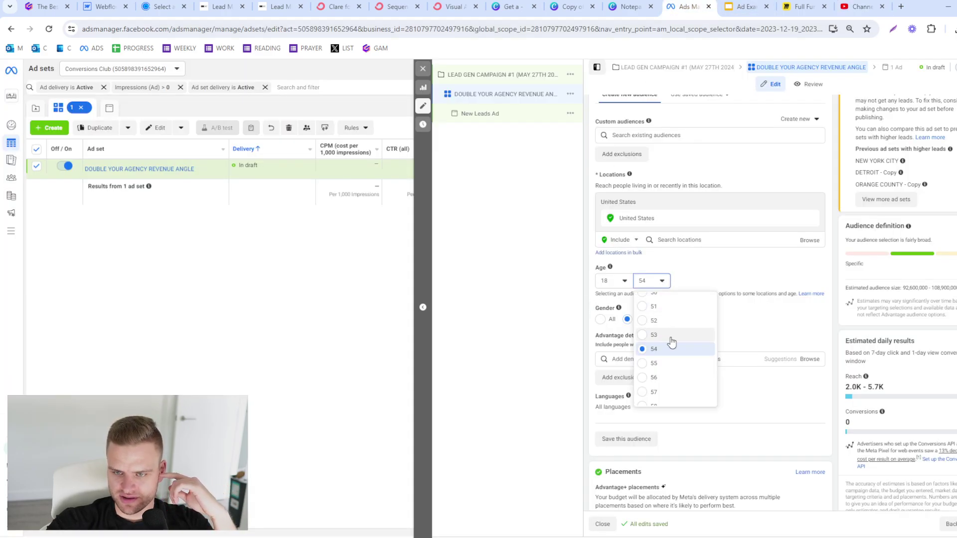
scroll(671, 343, up, 3)
click(682, 313)
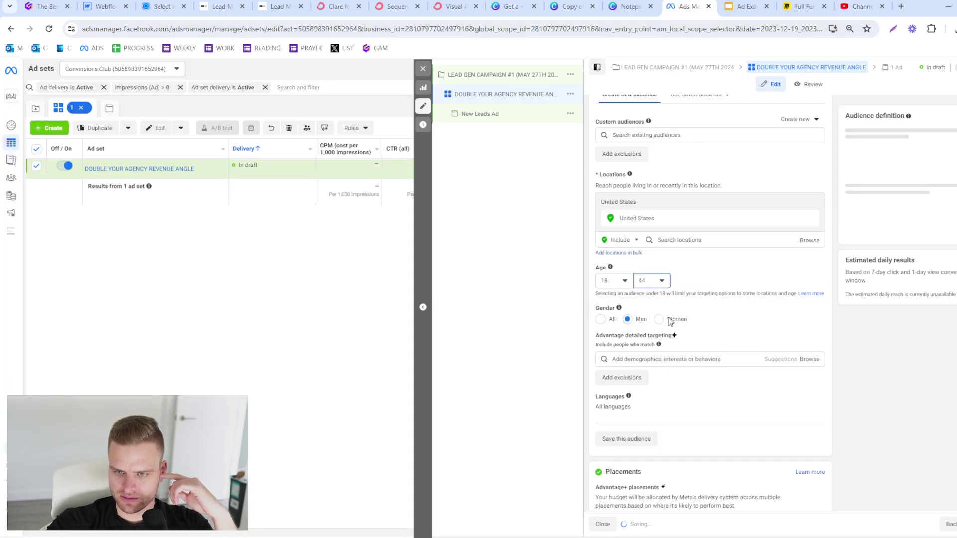
Step: Add English (All) as the ad set's audience language
click(790, 411)
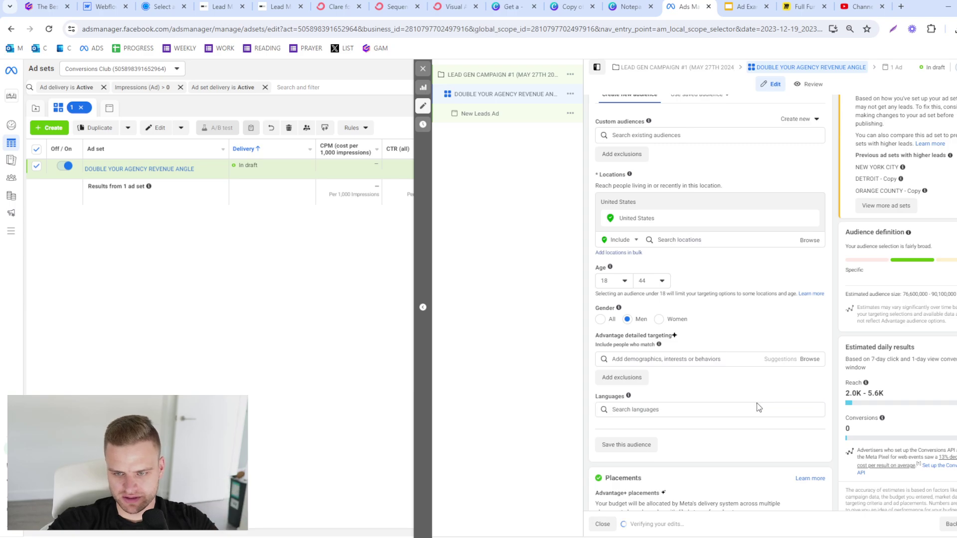
click(755, 406)
text(ENGLISH)
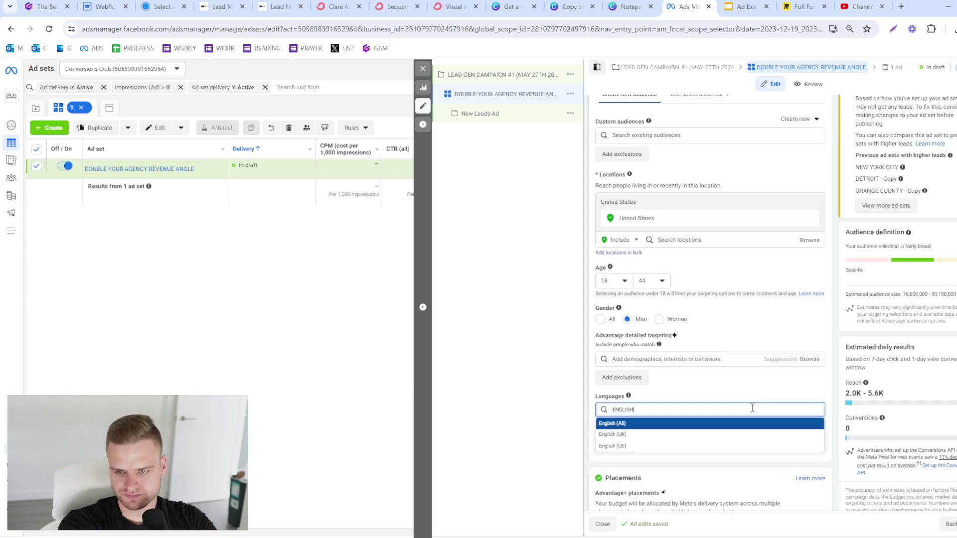
key(Return)
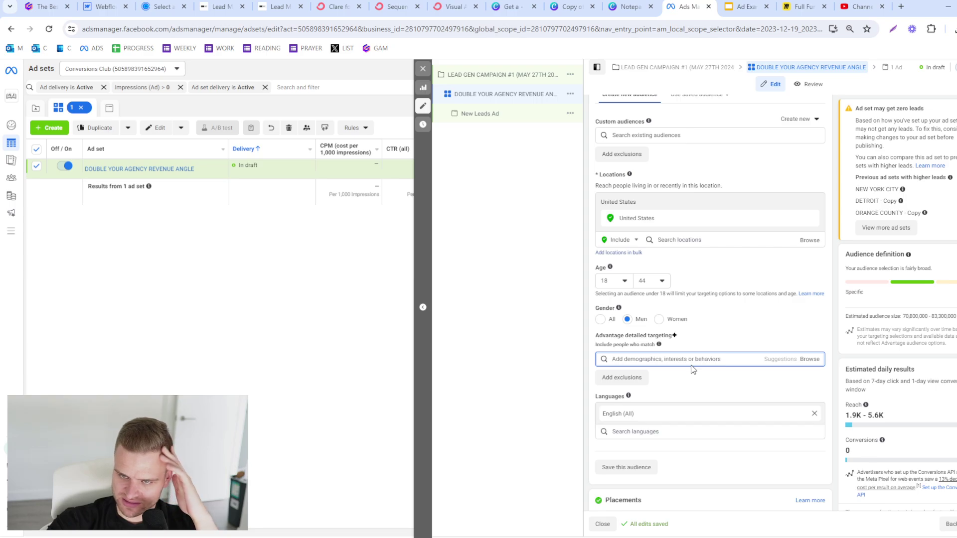
Step: Browse the demographics and education categories under detailed targeting without adding any, and review the audience settings
scroll(691, 365, down, 1)
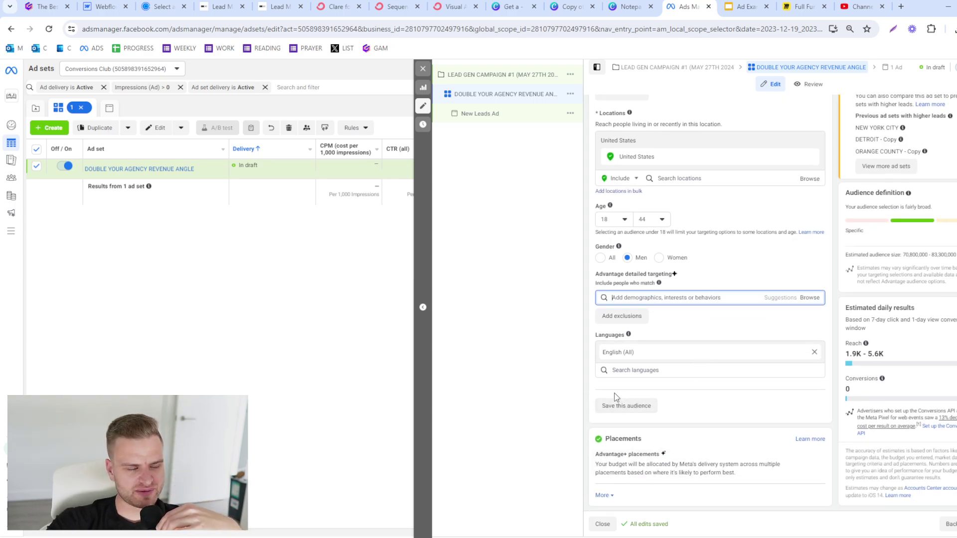
click(808, 299)
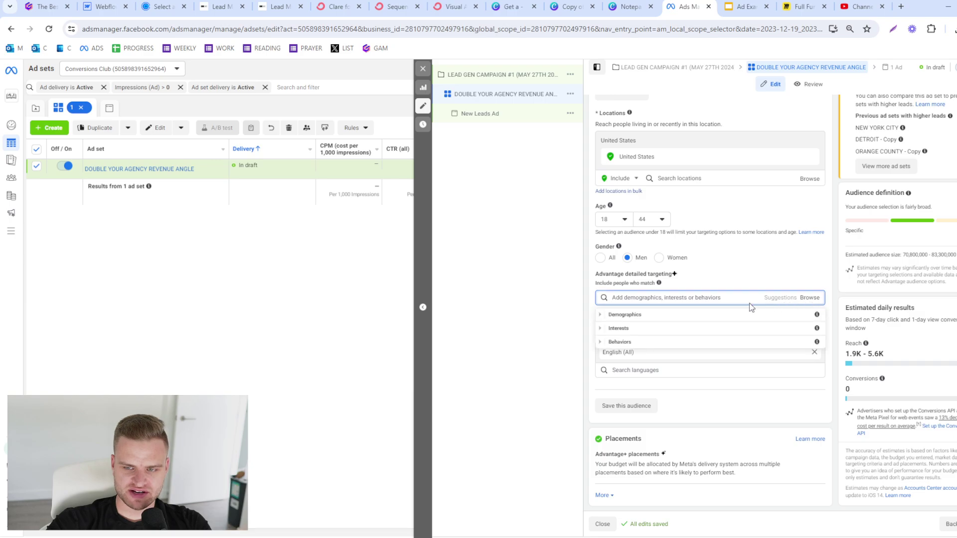
click(718, 314)
click(680, 328)
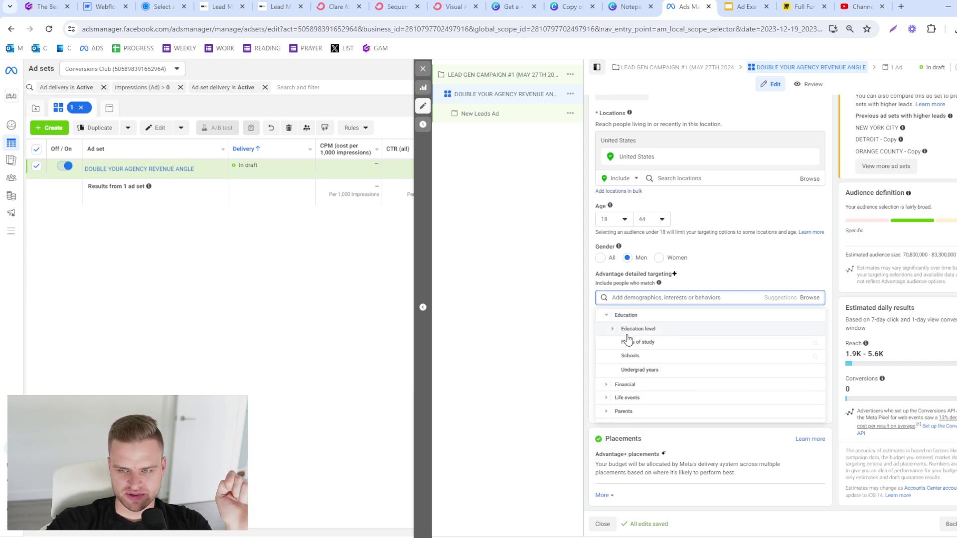
click(574, 331)
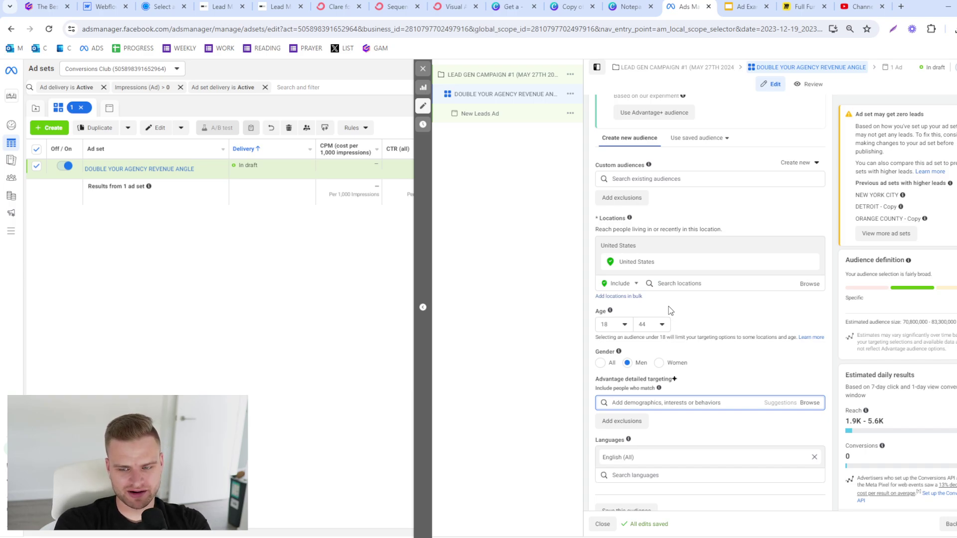
scroll(670, 304, down, 2)
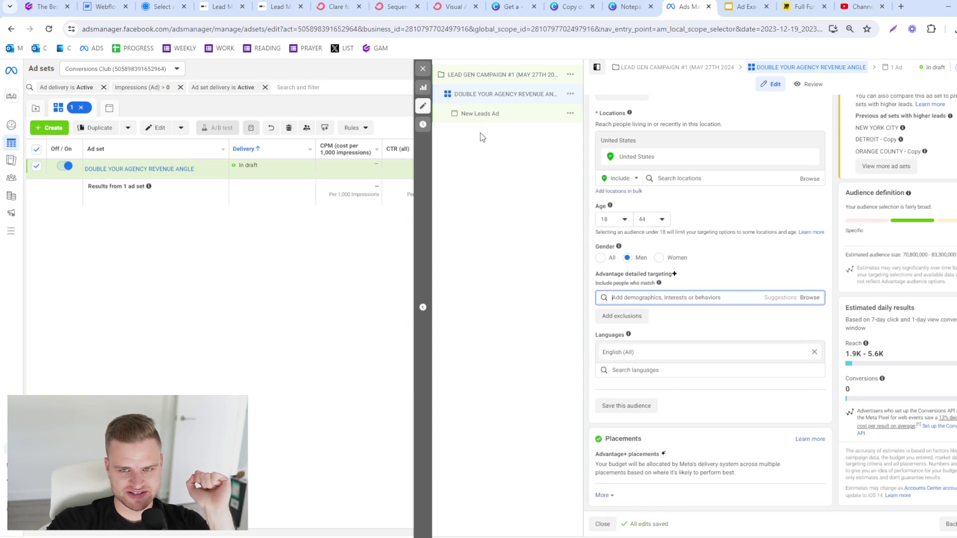
Step: Open the New Leads Ad and choose 1000xleads as its Instagram account, keeping the current Facebook Page
click(514, 114)
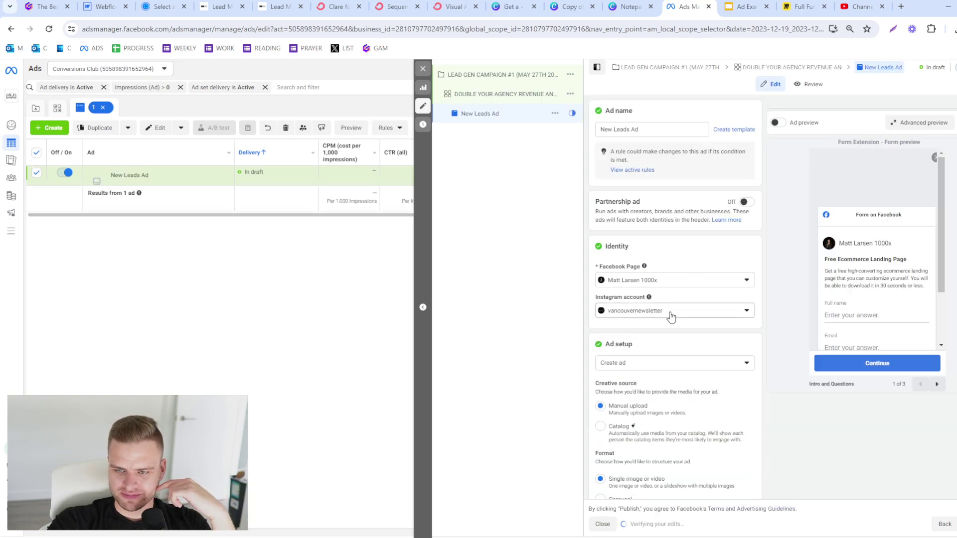
click(668, 312)
click(669, 342)
click(672, 283)
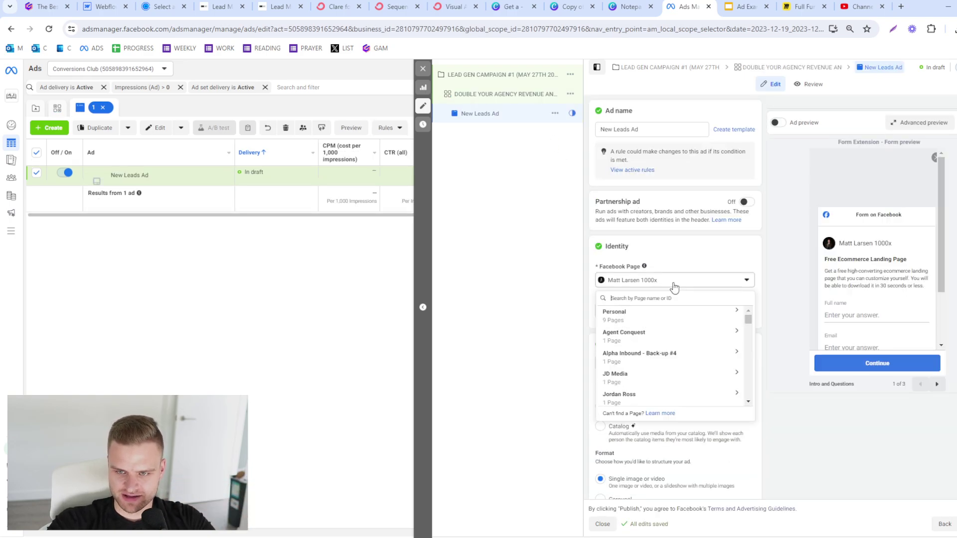
click(673, 283)
Step: Turn off multi-advertiser ads and remove the instant form browser add-on from the ad's website destination
scroll(648, 299, down, 3)
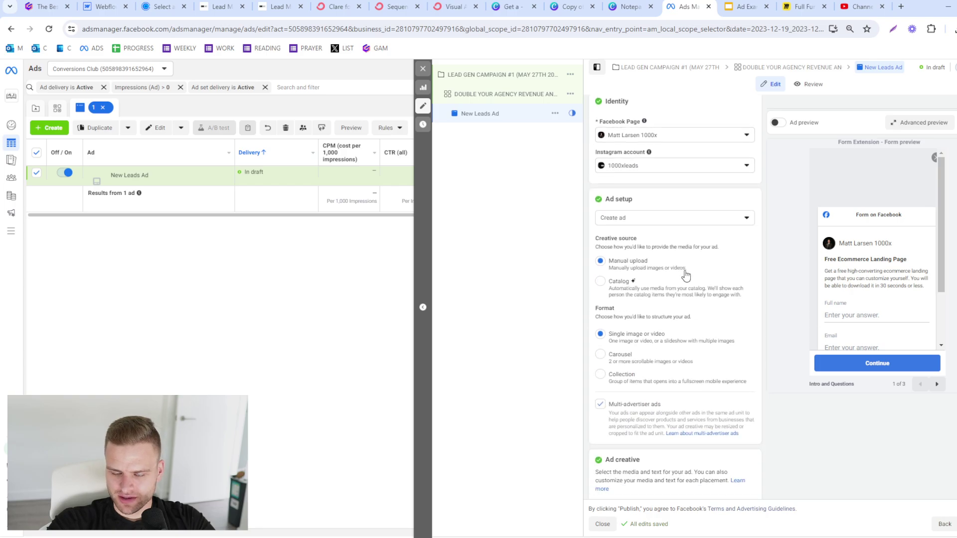
click(599, 392)
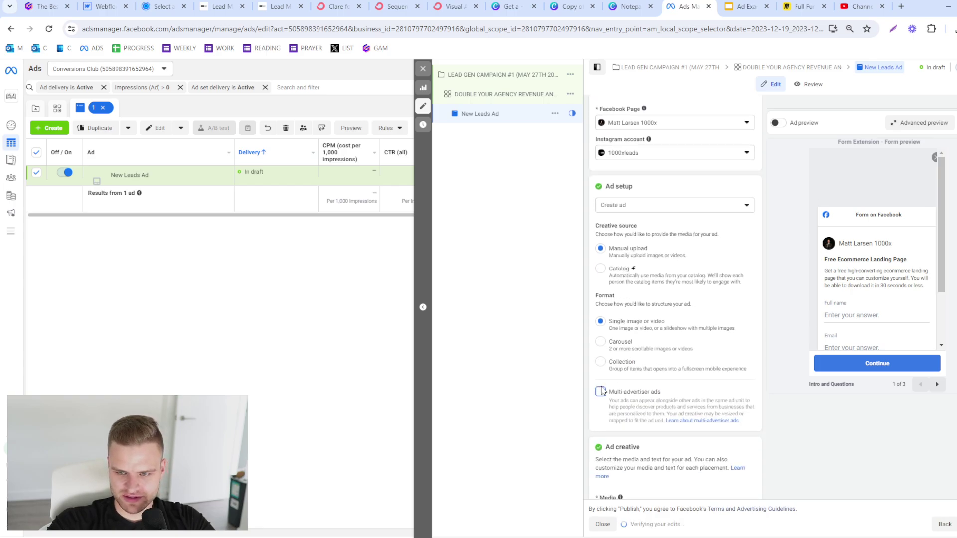
scroll(637, 370, down, 4)
scroll(656, 326, down, 8)
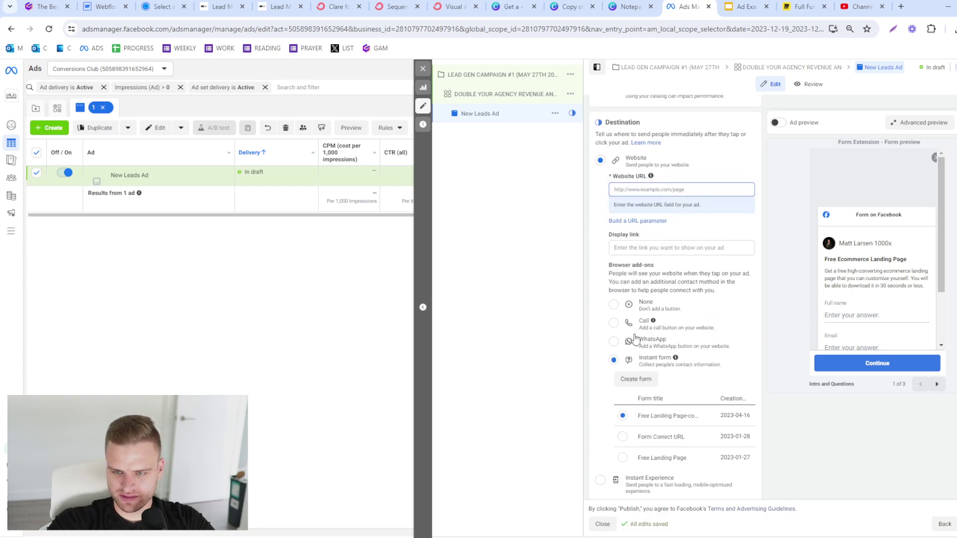
scroll(632, 391, down, 5)
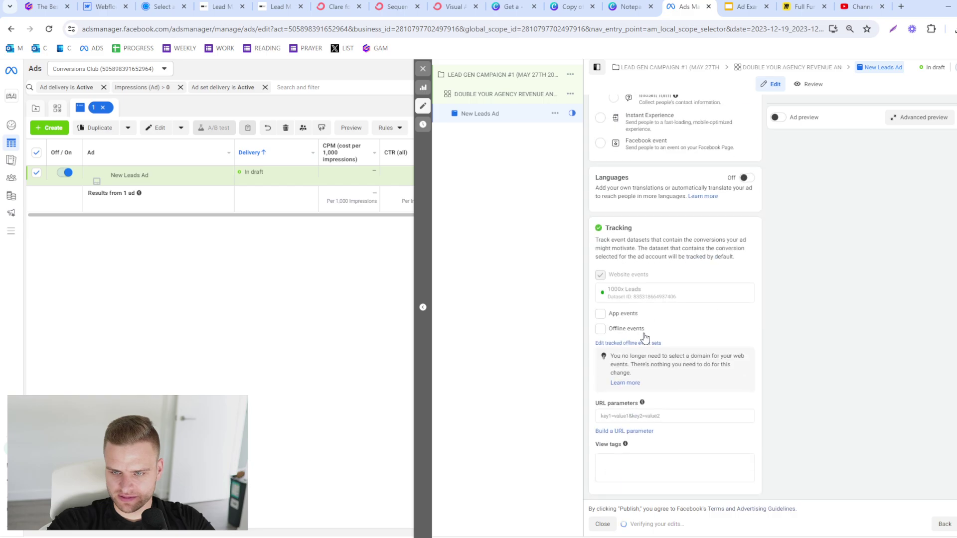
Step: Copy the address of the lead magnet page (1000xleads.com/lead-magnet-page-example) and reload the page
click(219, 6)
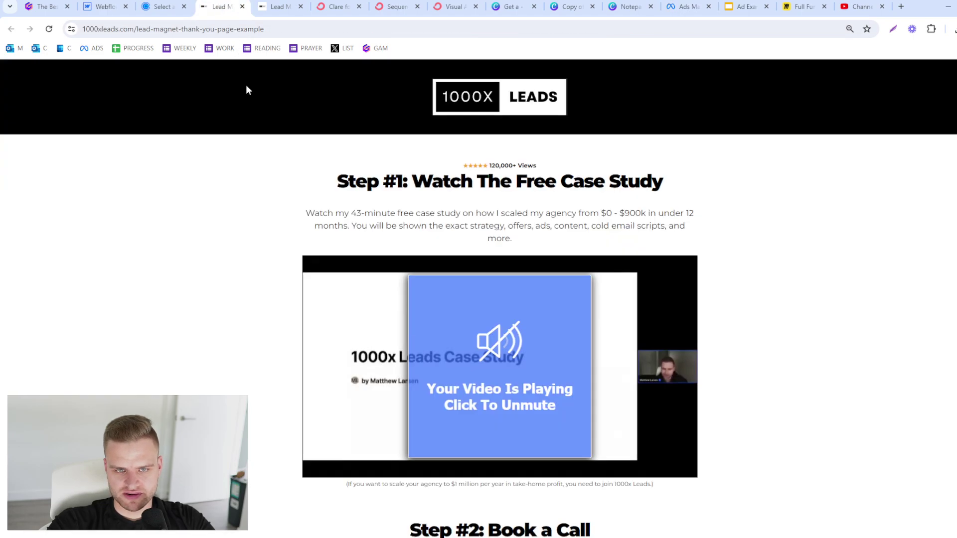
click(259, 6)
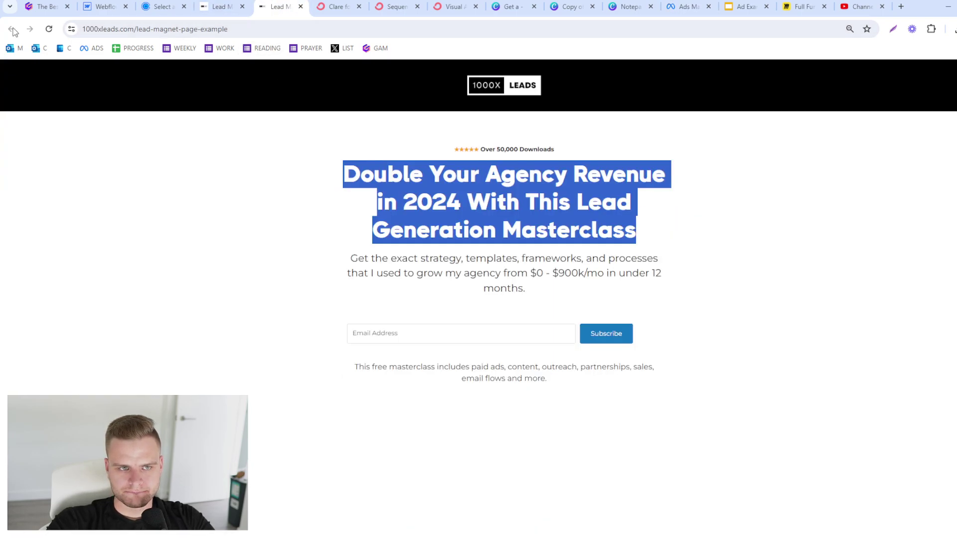
click(133, 30)
key(ctrl+c)
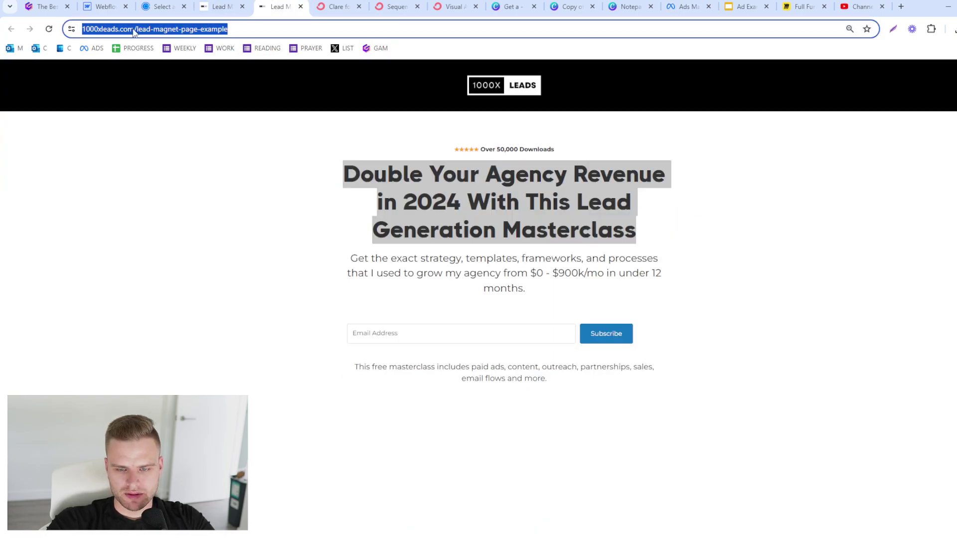
click(48, 29)
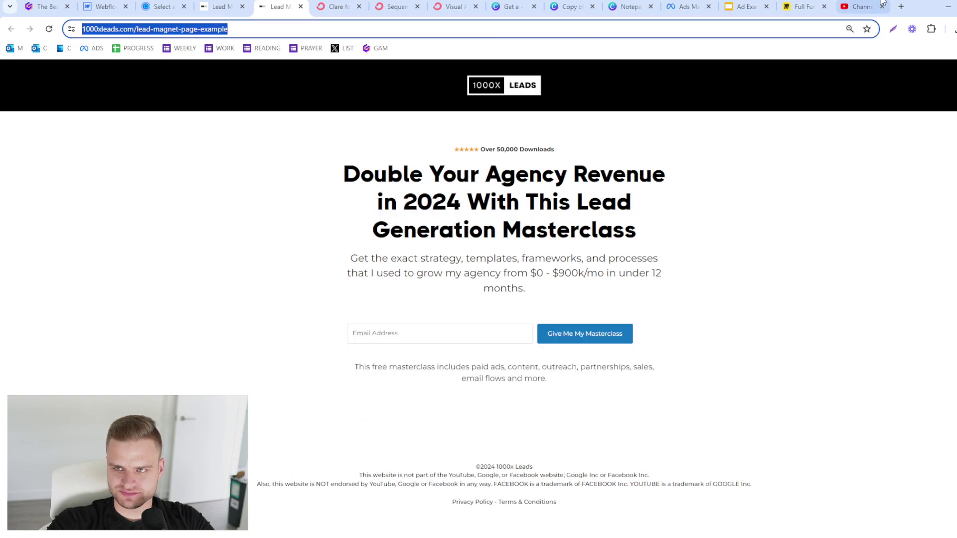
Step: In Ads Manager, enter the copied lead magnet page address as both the ad's website URL and its display link
click(691, 7)
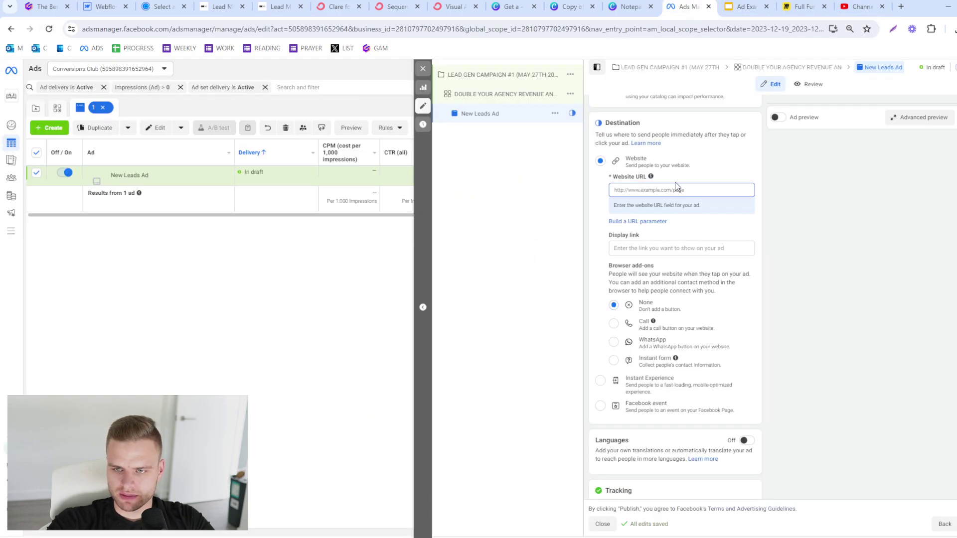
key(ctrl+v)
click(679, 257)
key(ctrl+v)
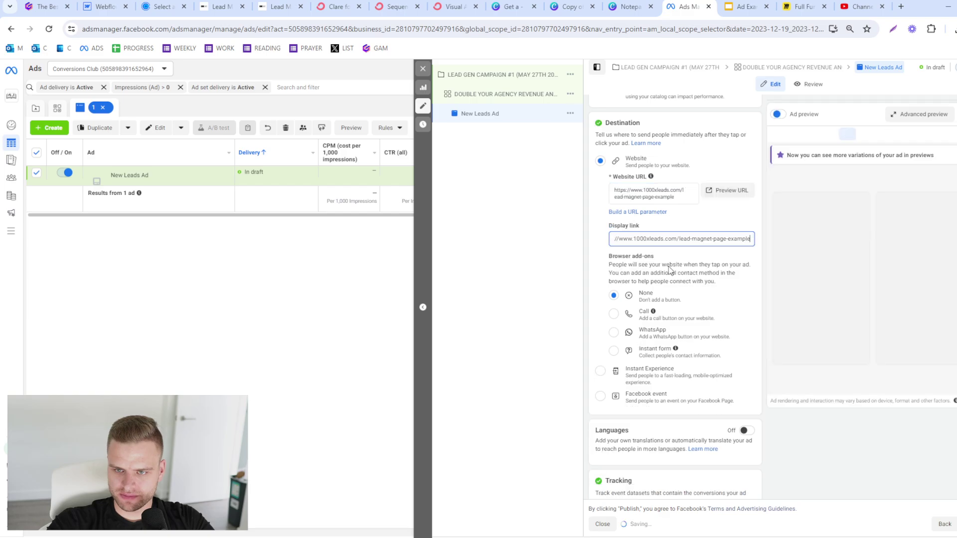
Step: Review the ad's call-to-action options and keep Learn more
scroll(734, 267, up, 4)
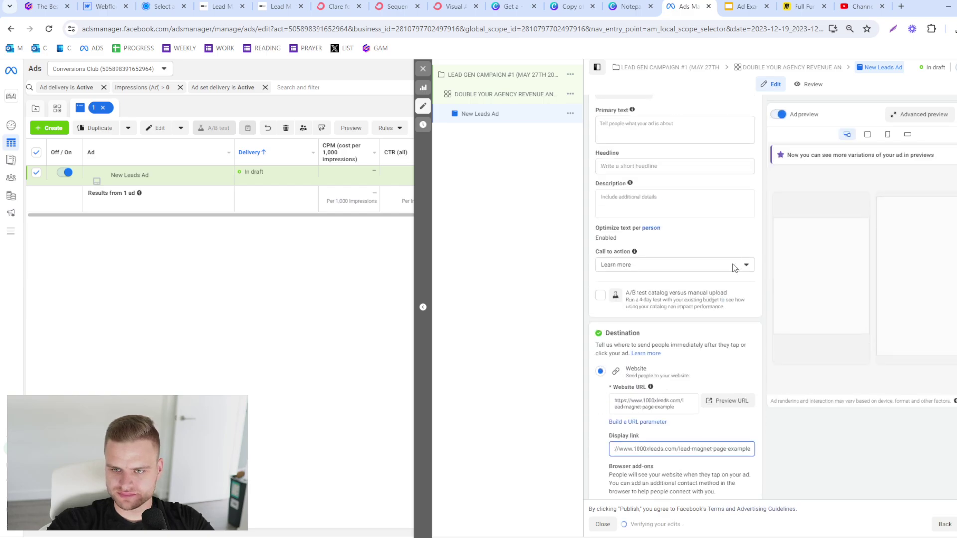
click(679, 267)
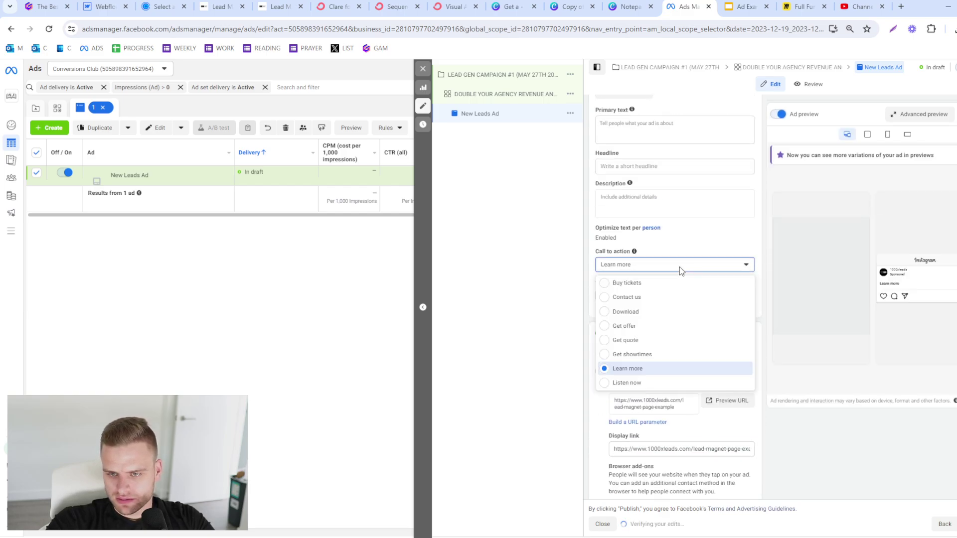
click(503, 324)
scroll(685, 248, up, 1)
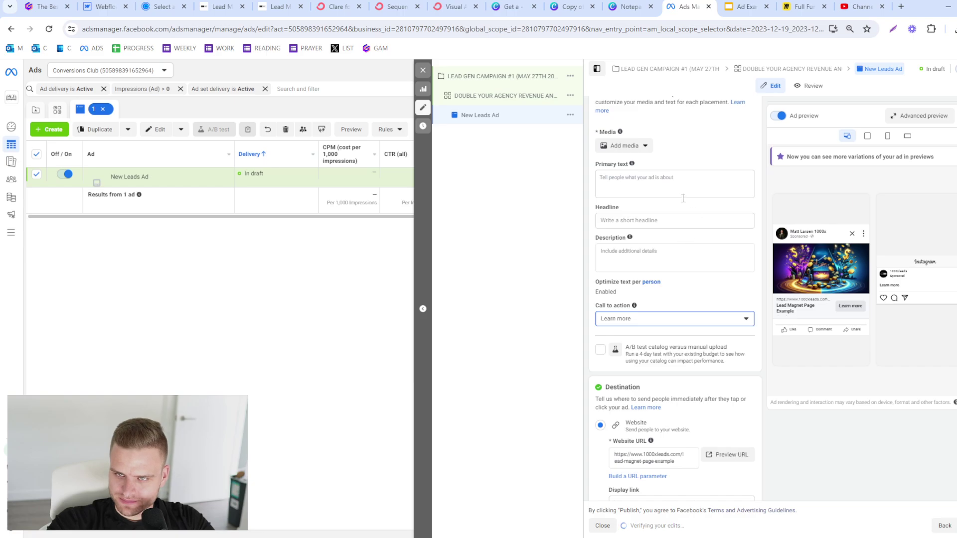
Step: Consult the Canva notepad creative's title, then set the ad headline to "Free Agency Lead Generation Masterclass" and the description to "For agency owners"
click(629, 7)
double_click(535, 203)
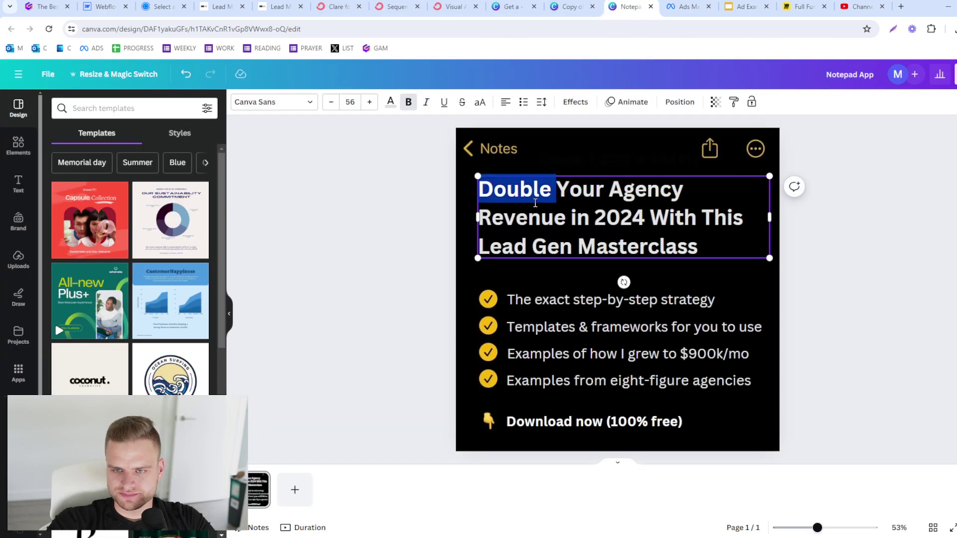
drag(720, 240, 702, 218)
click(684, 4)
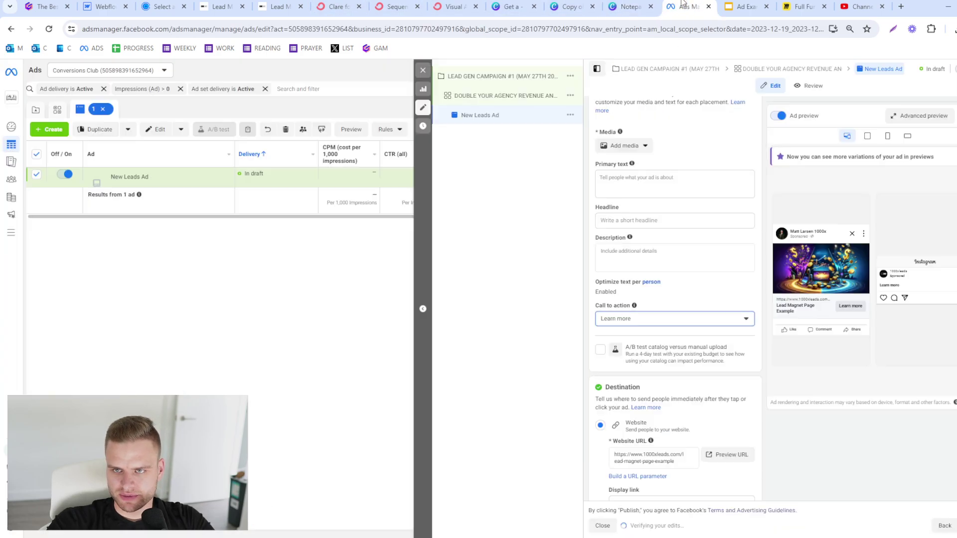
click(660, 219)
text(fREE)
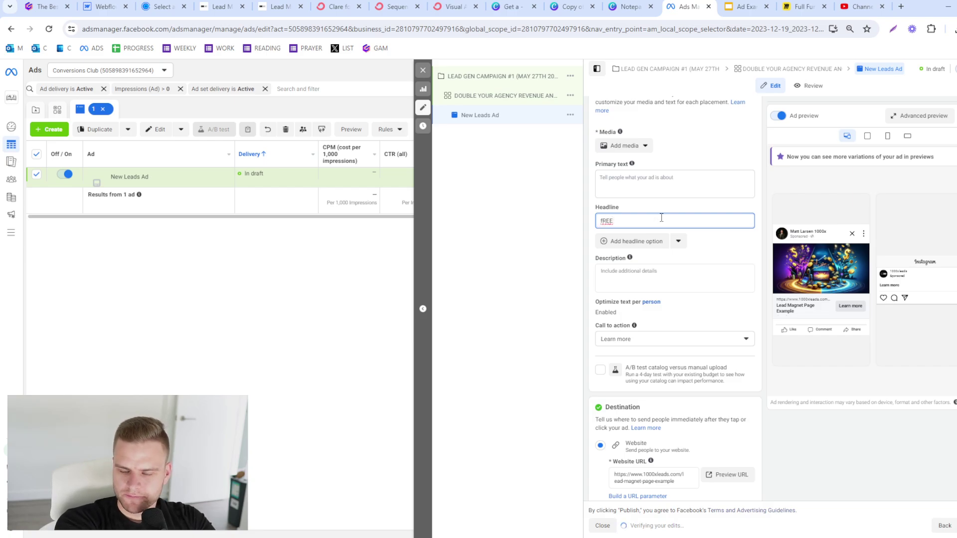
key(ctrl+a)
text(G)
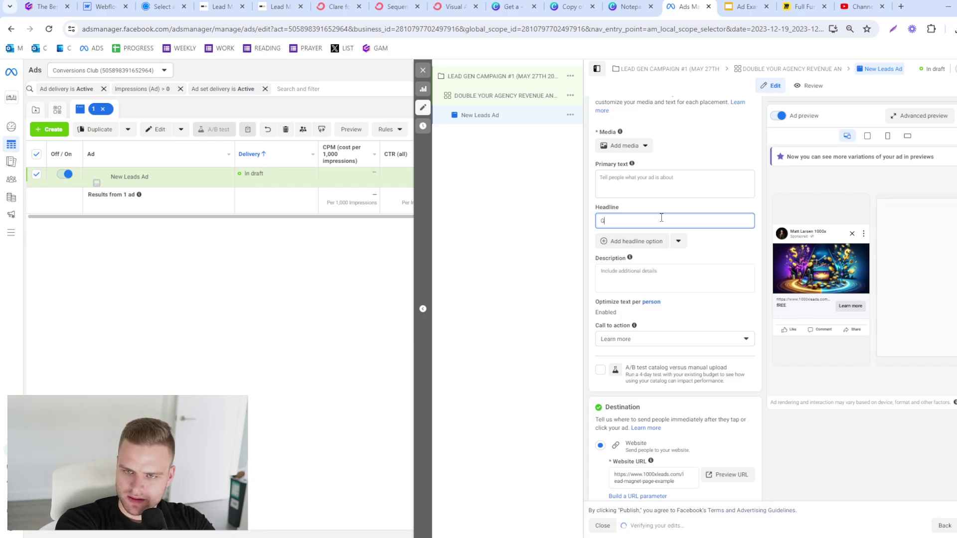
text(ree Aead)
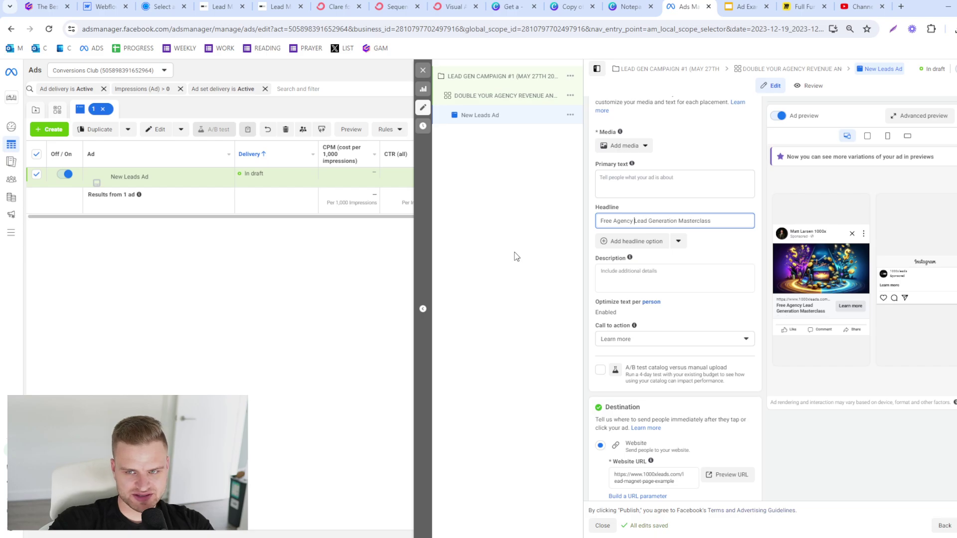
click(622, 277)
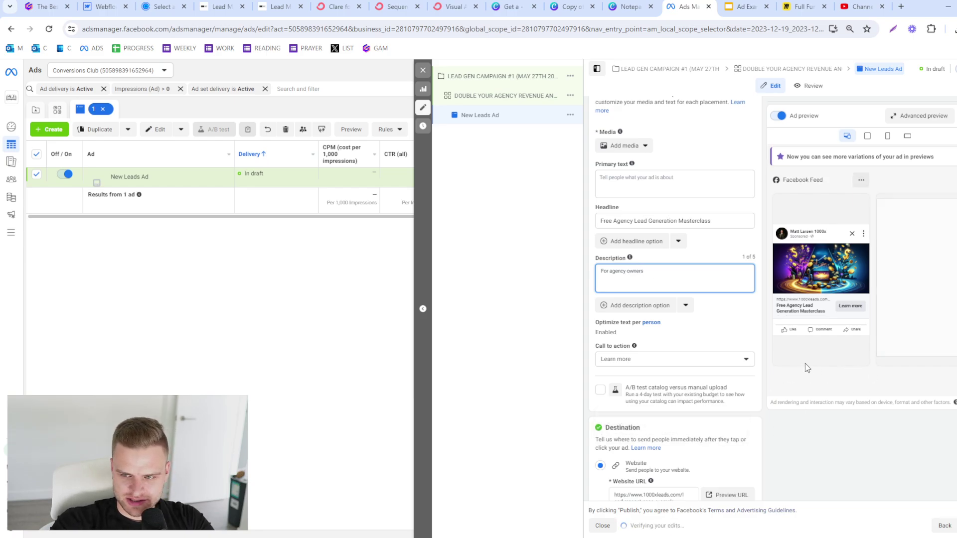
Step: Write the primary text "Are you struggling to grow your agency? Double your agency revenue with this free lead generation masterclass"
scroll(666, 329, up, 2)
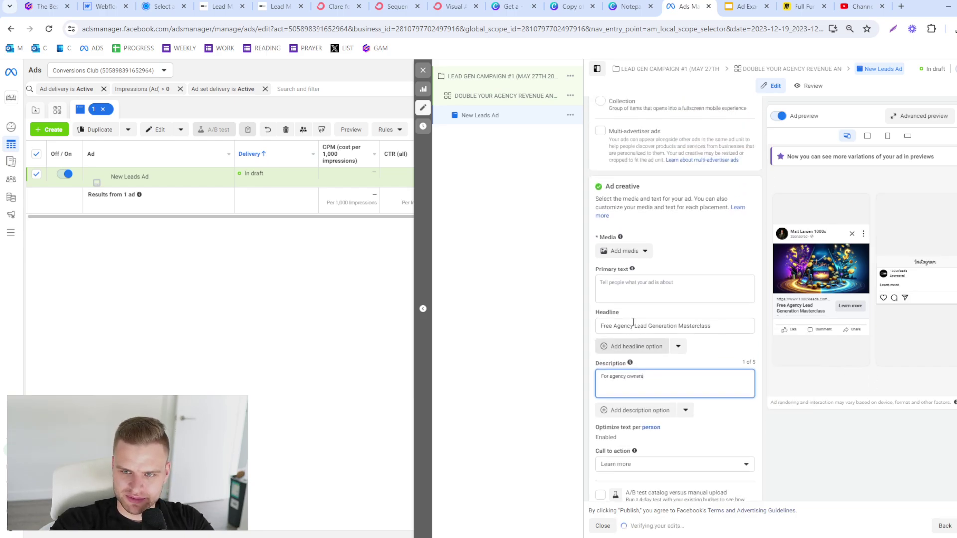
click(675, 292)
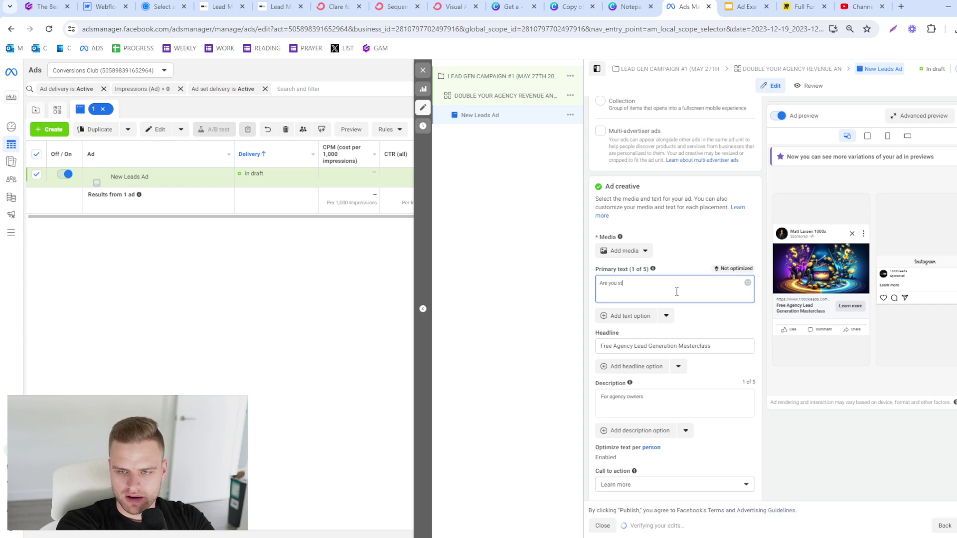
text(Are you struggling to grow your agency? Double you revenue in 2024 with this free)
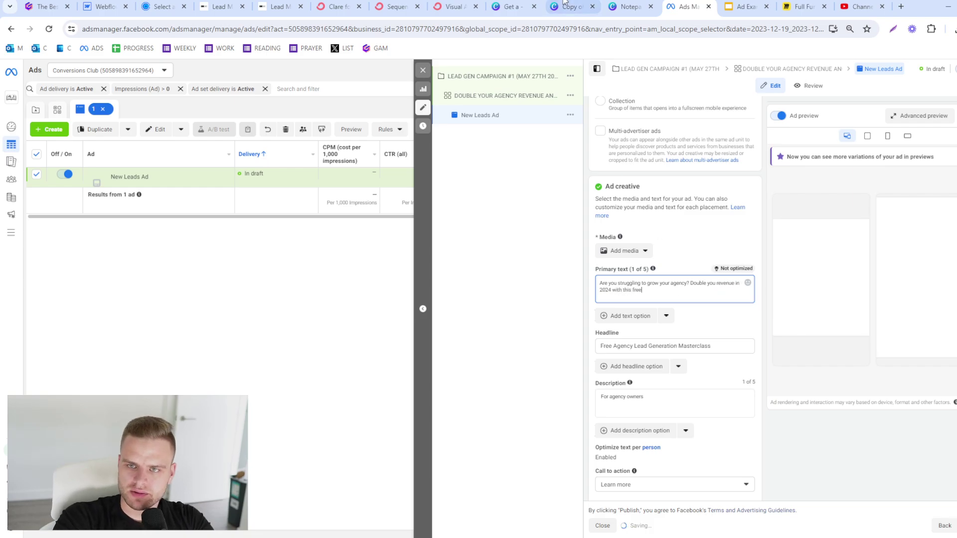
key(ctrl+shift+Tab)
key(ctrl+a)
click(686, 7)
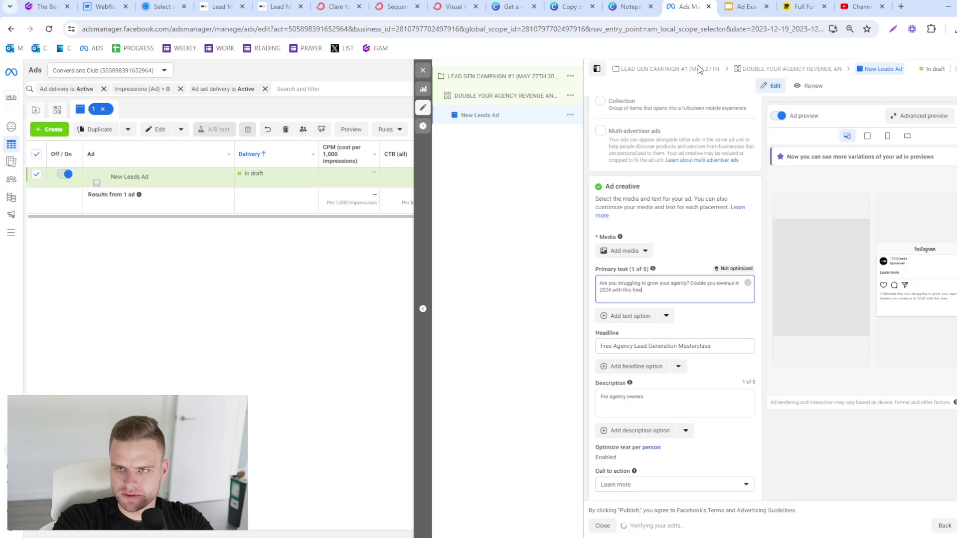
shift+click(718, 285)
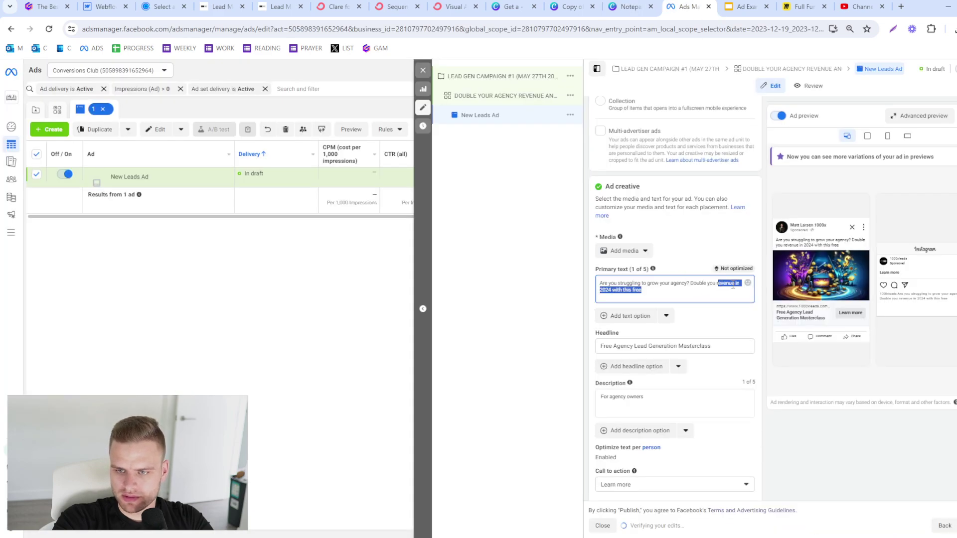
key(BackSpace)
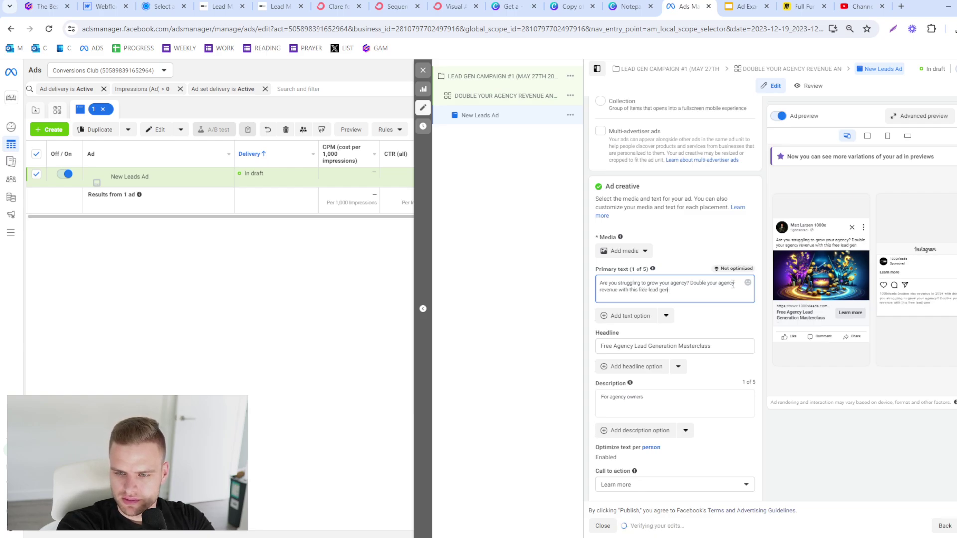
text(n masterclass)
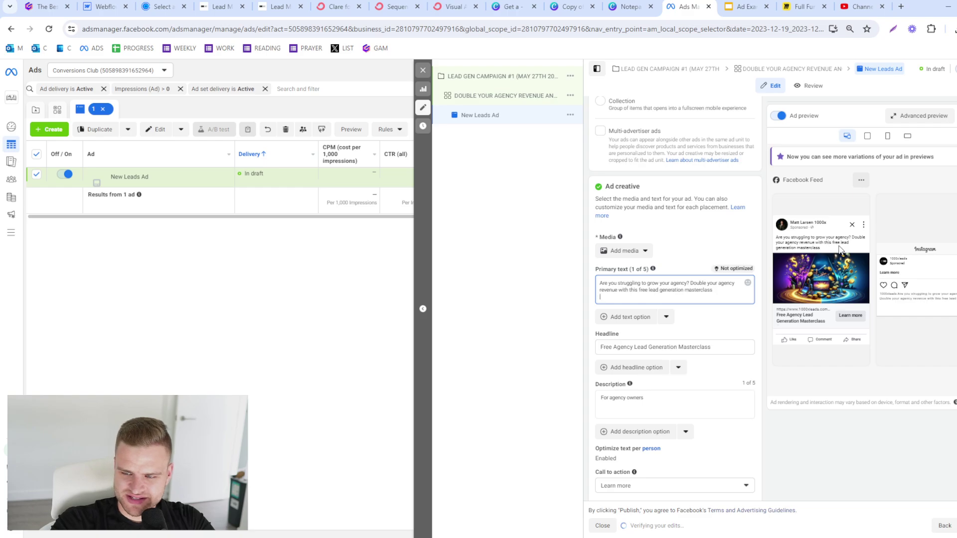
Step: Add filler characters on a new line of the primary text to test the Facebook Feed preview, and delete the filler
key(ctrl+plus)
key(ctrl+plus)
key(ctrl+plus)
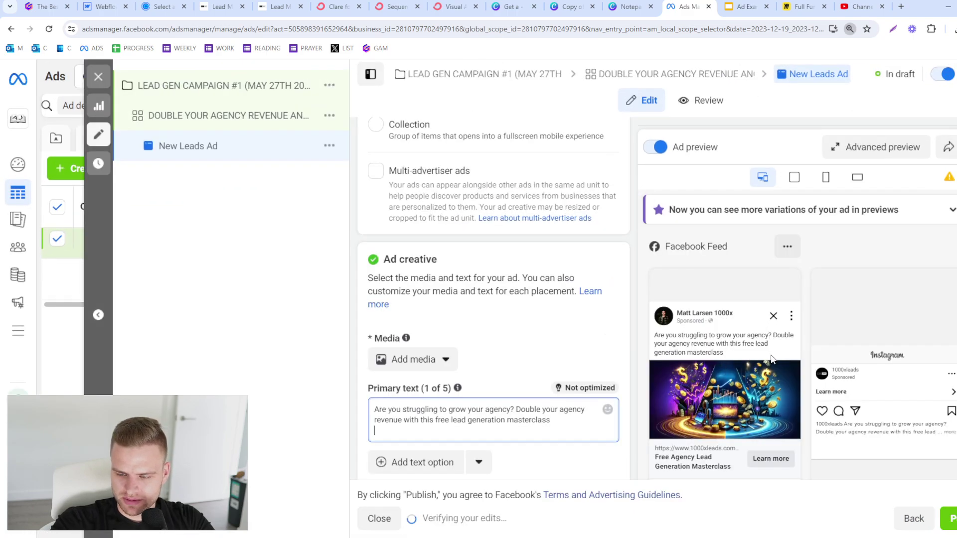
text(asdasdasdasdasd)
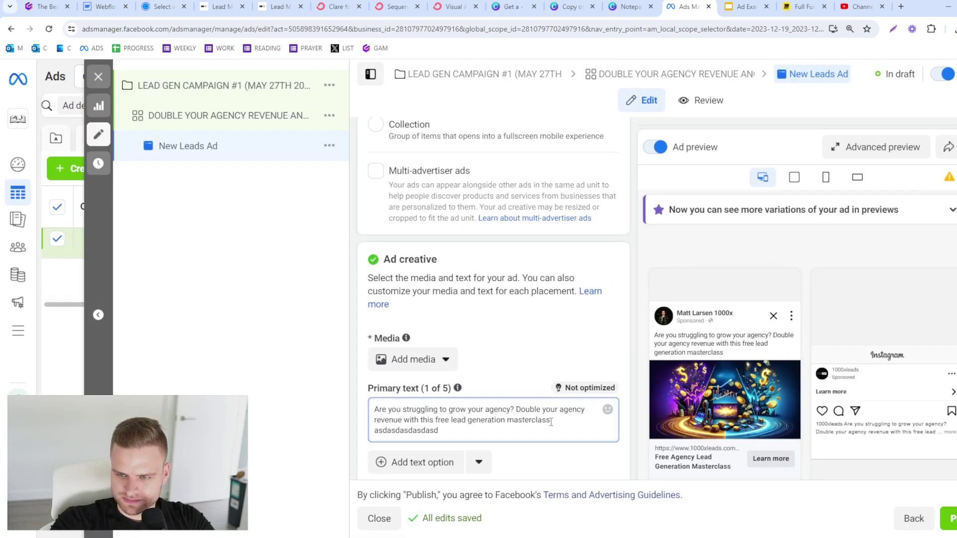
text(asdasdasdasdas)
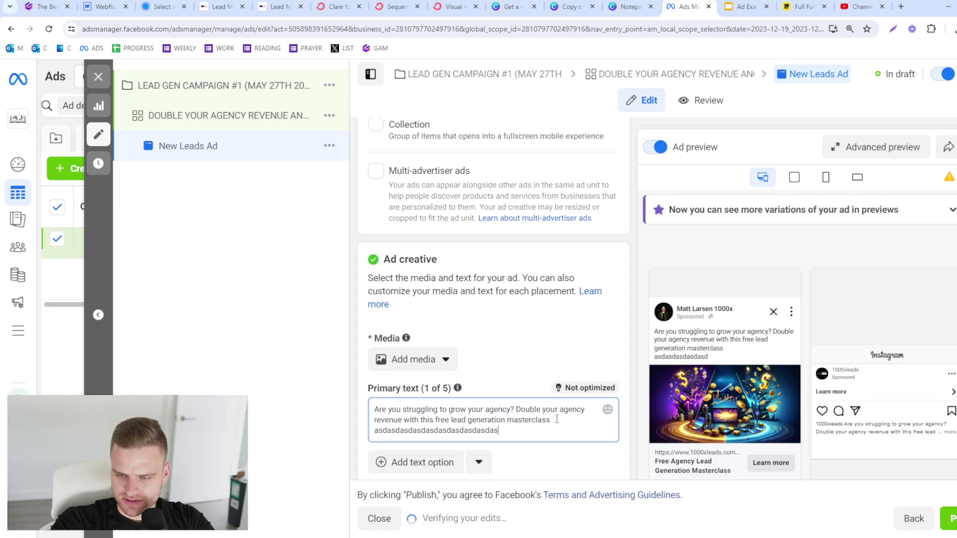
text(asdsadasd)
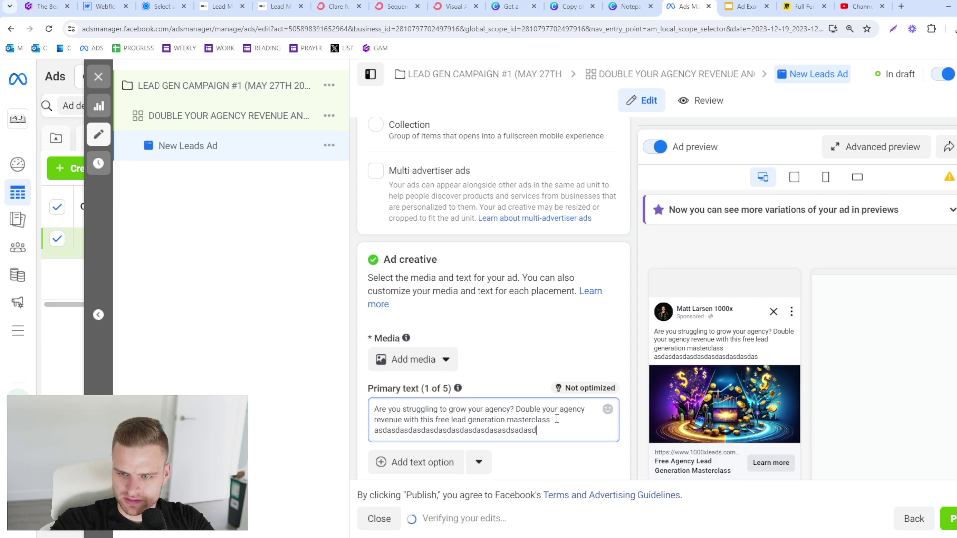
text(asdasd)
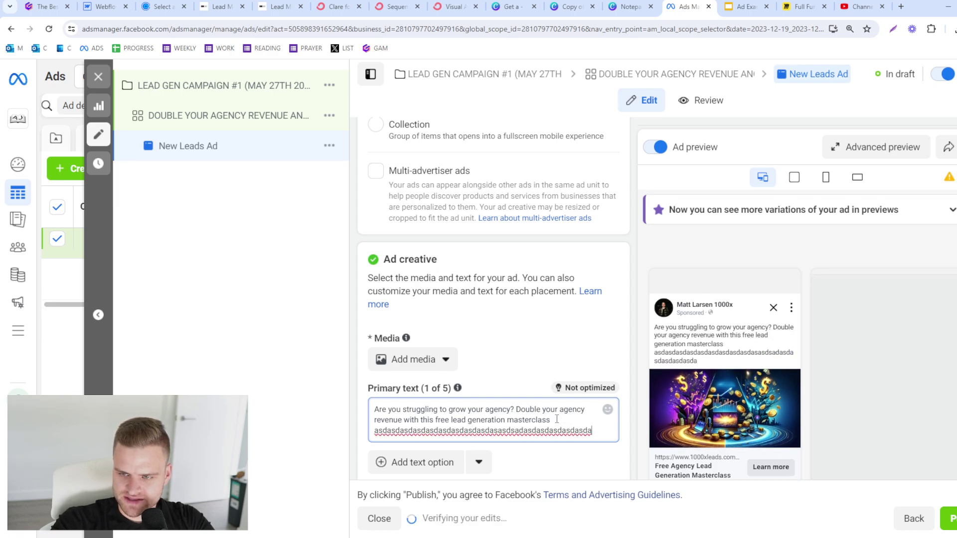
text(asdaasdasdas)
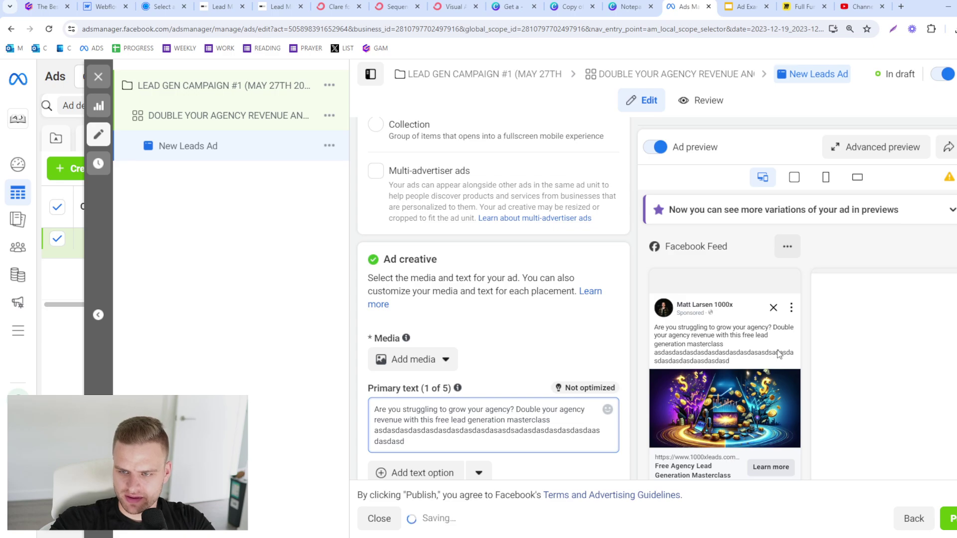
text(d)
drag(481, 446, 375, 427)
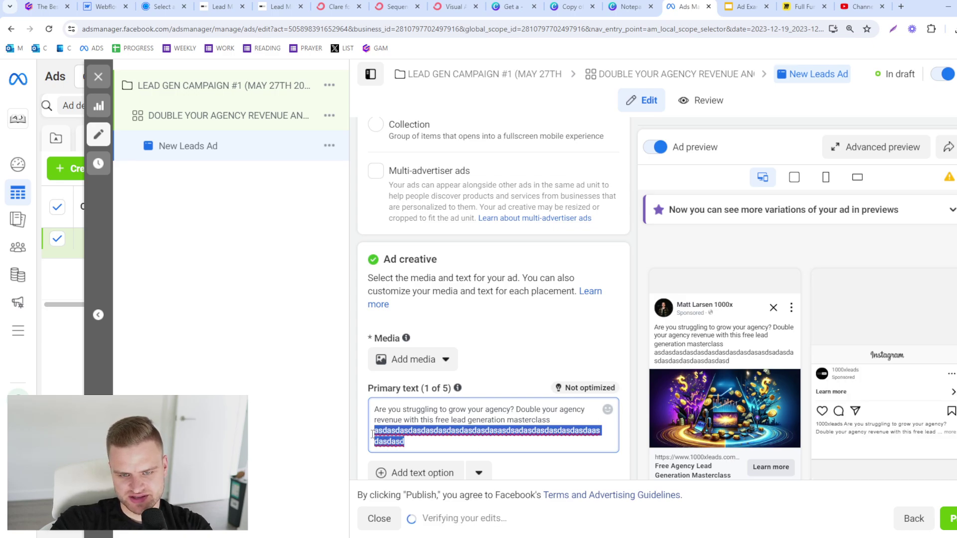
key(BackSpace)
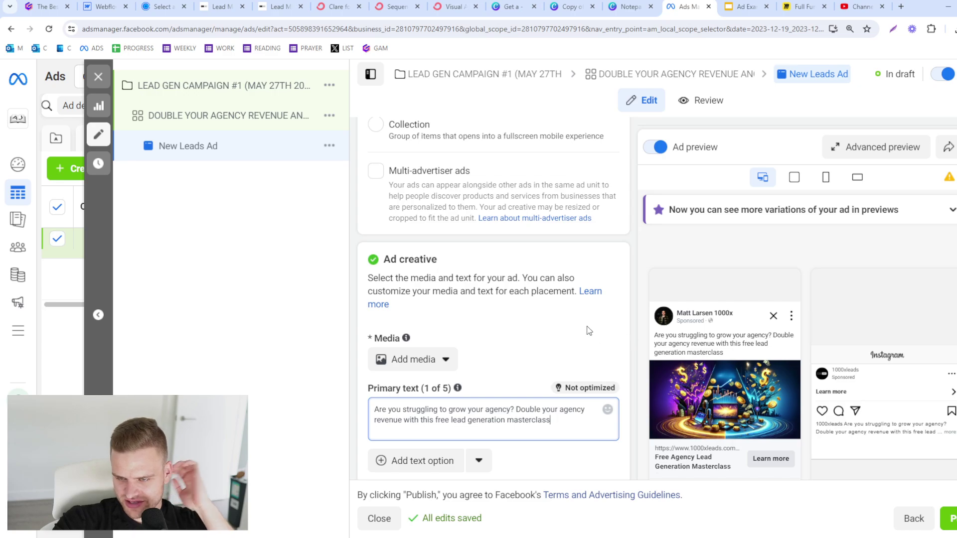
Step: End the primary text with an exclamation mark after "masterclass"
key(ctrl+minus)
key(ctrl+minus)
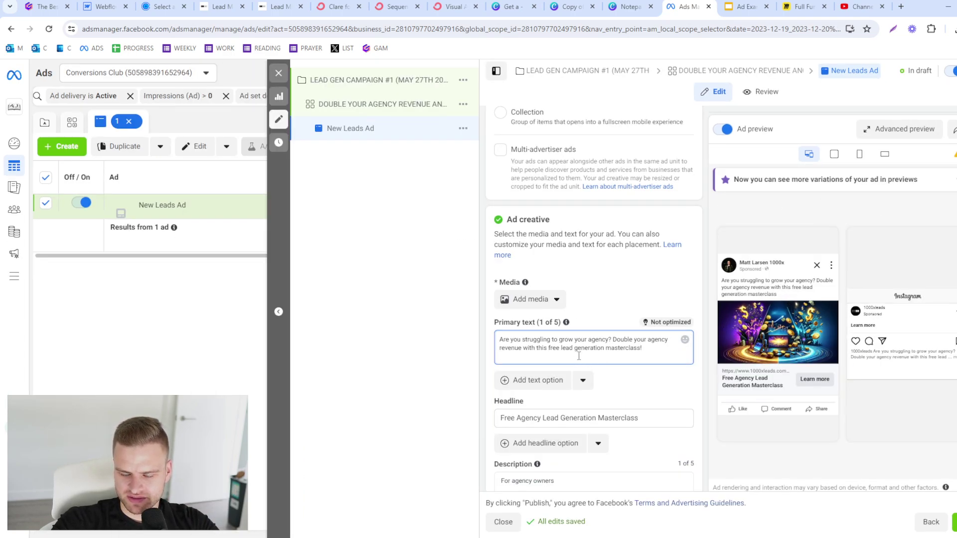
text(!)
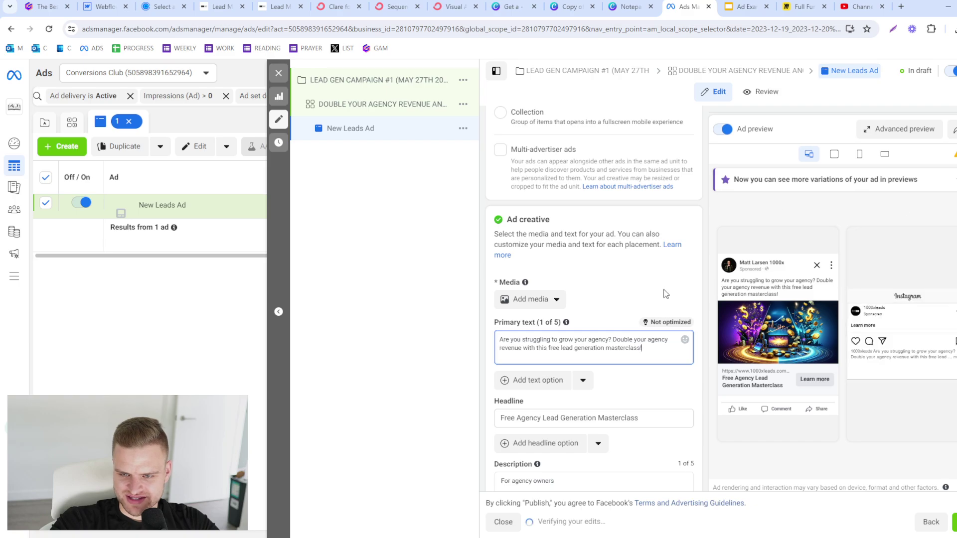
Step: Copy the first bullet from the Canva notepad creative and add "- The exact step-by-step strategy" below the ad's primary text in Ads Manager
click(628, 6)
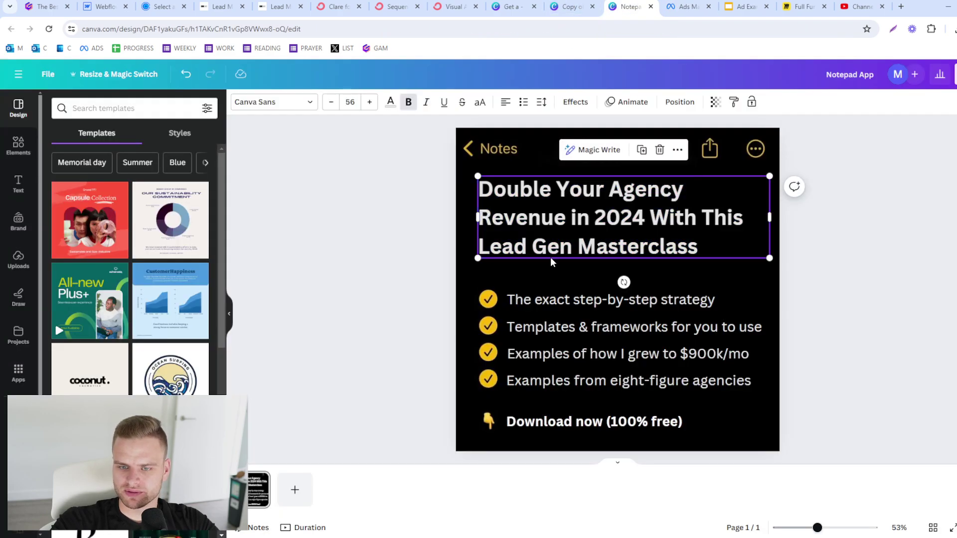
click(570, 6)
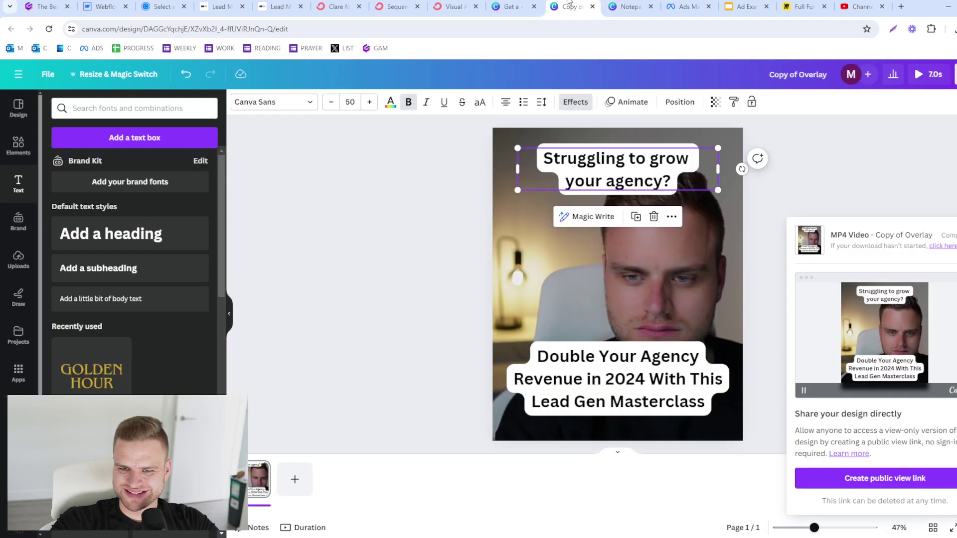
click(519, 6)
click(625, 6)
click(631, 300)
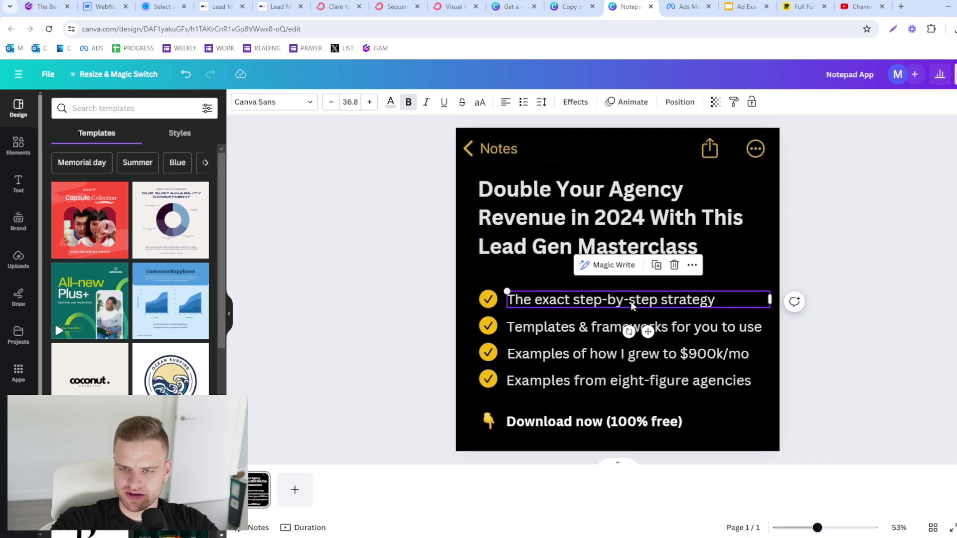
click(632, 301)
key(ctrl+c)
click(688, 6)
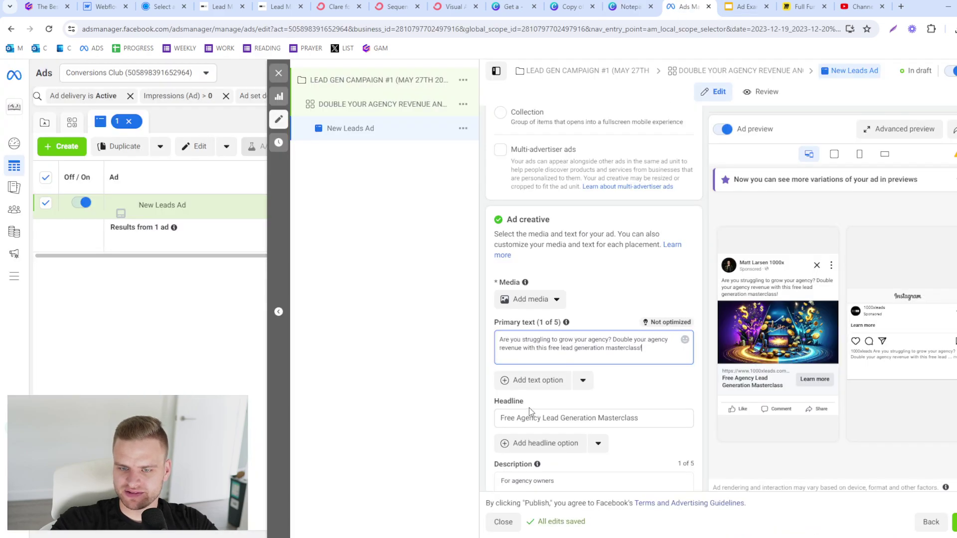
key(Return)
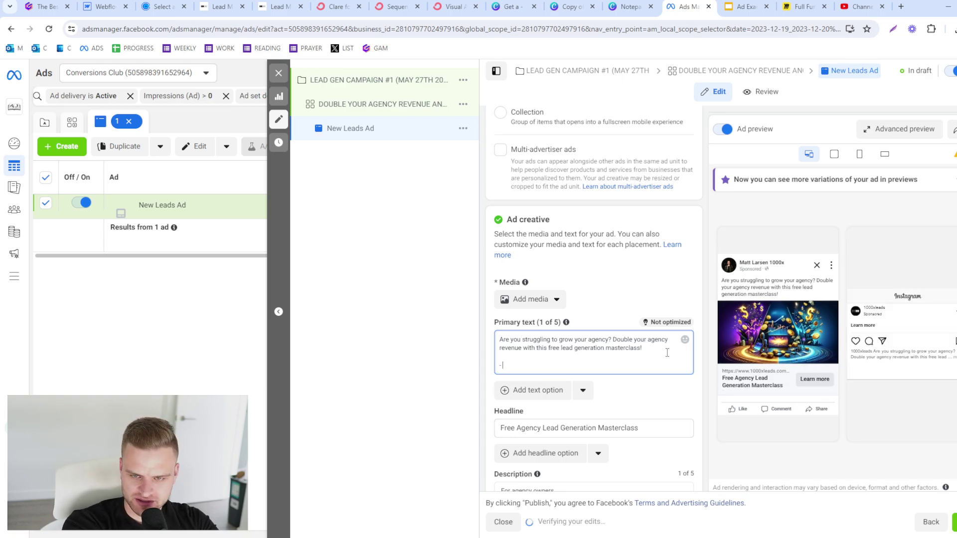
key(ctrl+v)
key(Return)
key(Return)
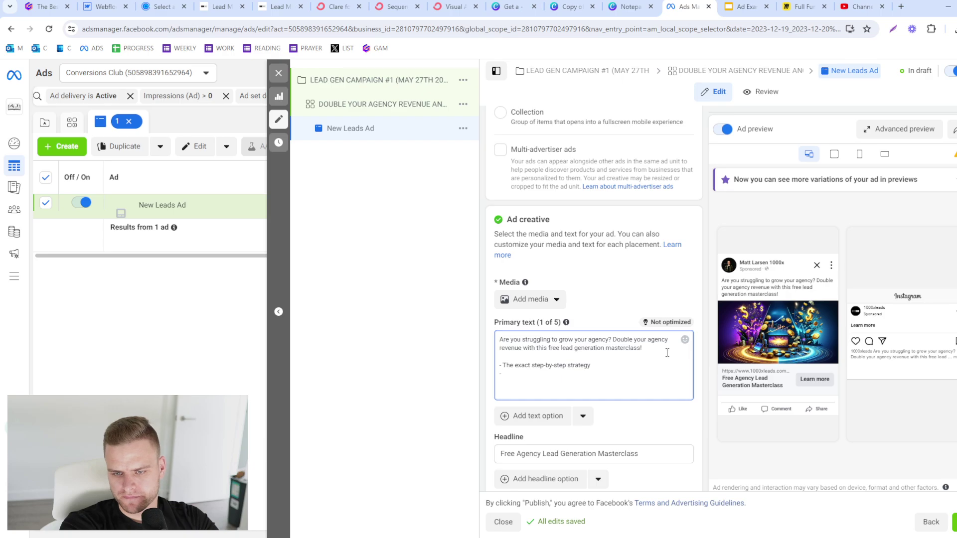
Step: Add three empty dash bullets and a closing line "Download now (100% free)" to the primary text
key(BackSpace)
key(Return)
key(BackSpace)
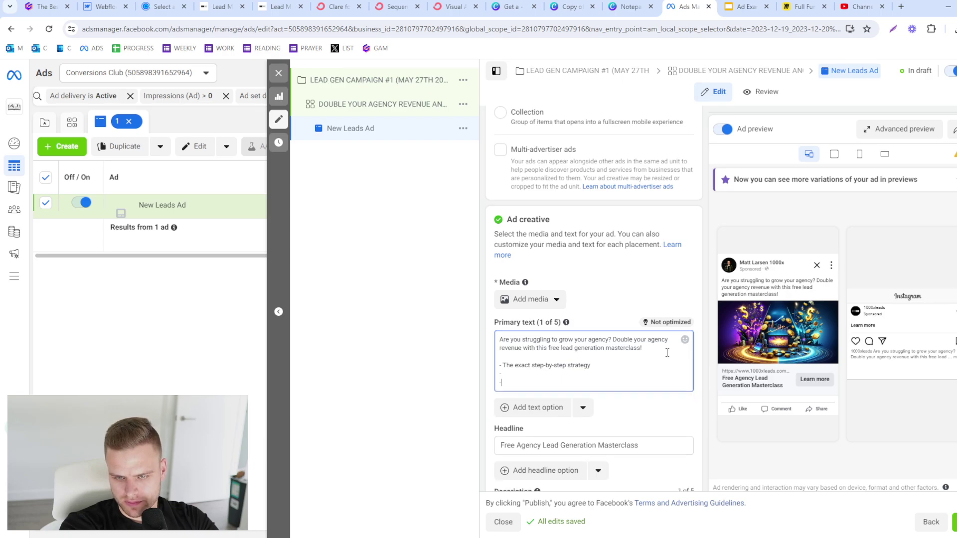
text(-)
key(Return)
text(-)
key(Return)
key(Return)
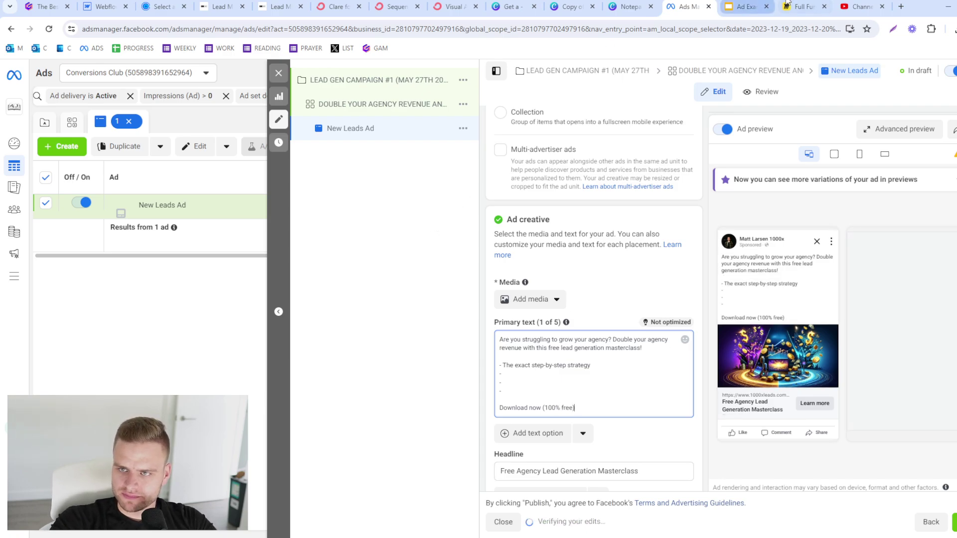
Step: Copy "Templates & frameworks for you to use" from the Canva notepad creative into the second bullet of the primary text
click(614, 4)
click(641, 327)
double_click(641, 326)
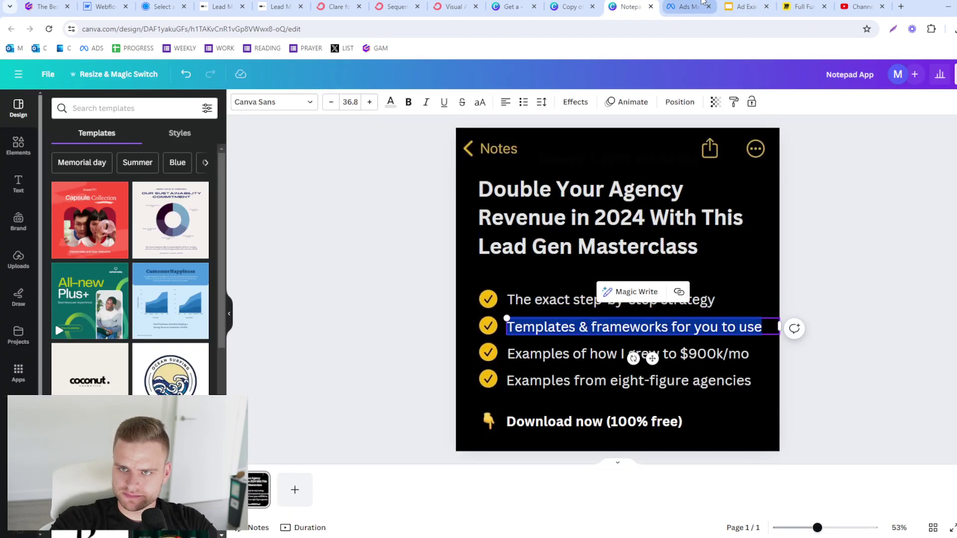
click(688, 6)
click(548, 378)
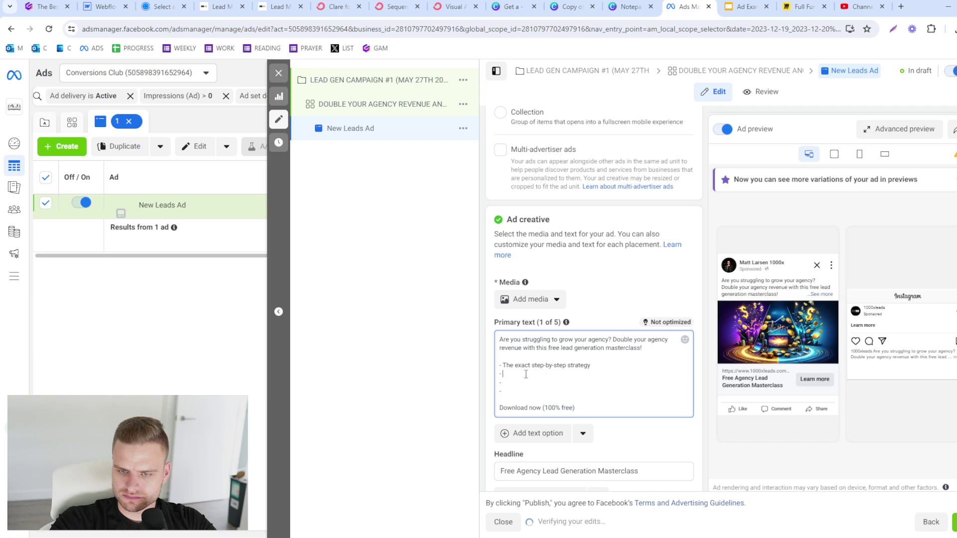
Step: Copy "Examples of how I grew to $900k/mo" from the Canva notepad creative into the third bullet of the primary text
click(625, 6)
triple_click(640, 354)
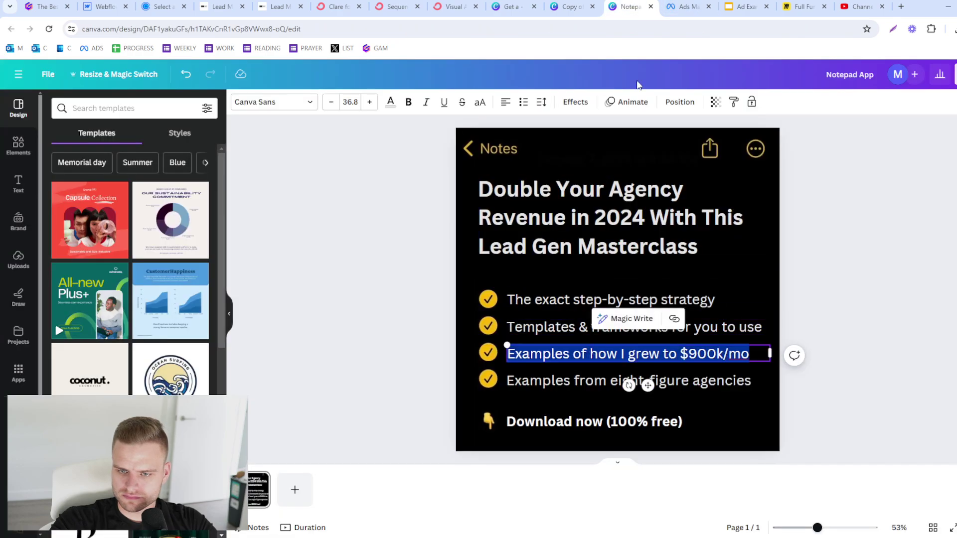
key(ctrl+c)
click(688, 6)
key(ctrl+v)
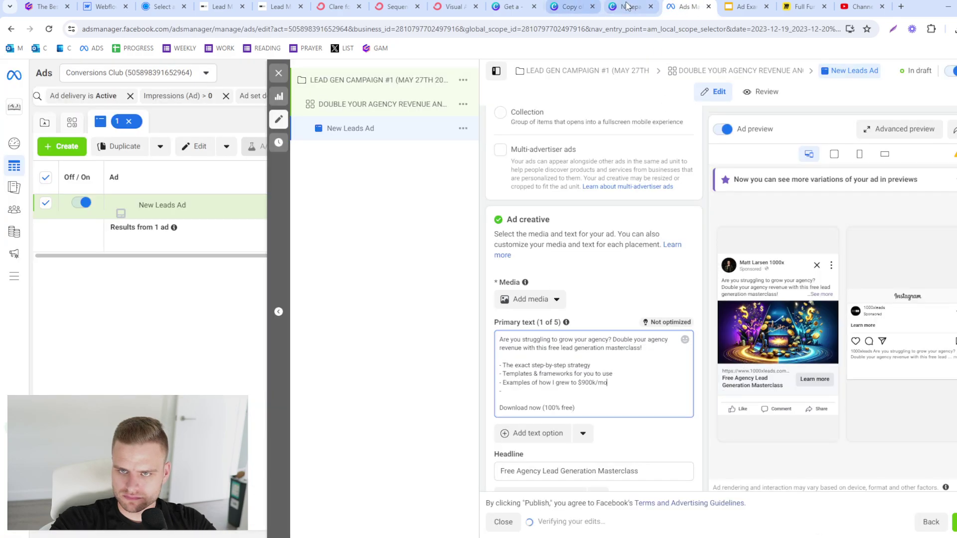
Step: Copy "Examples from eight-figure agencies" from the Canva notepad creative into the fourth bullet of the primary text
click(627, 6)
triple_click(513, 380)
key(ctrl+c)
click(688, 6)
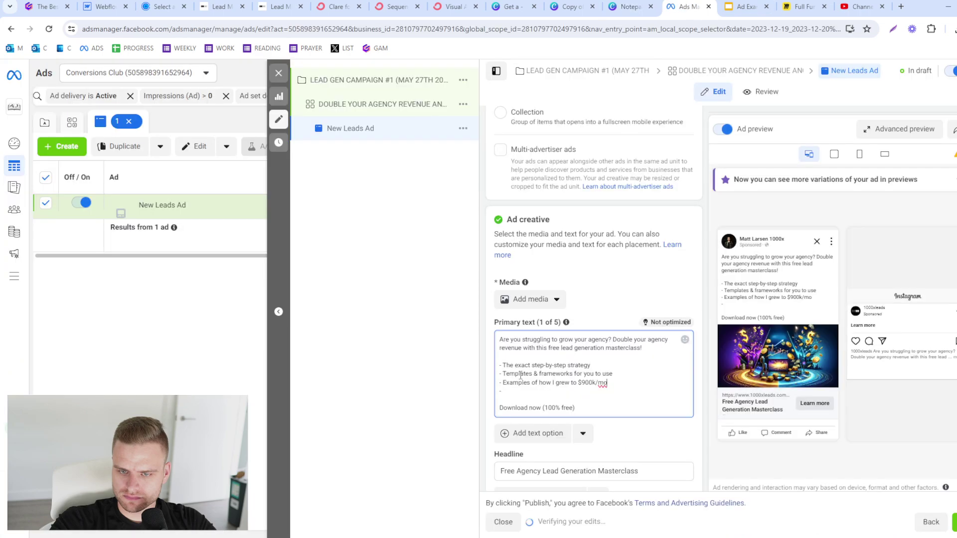
click(519, 388)
key(ctrl+v)
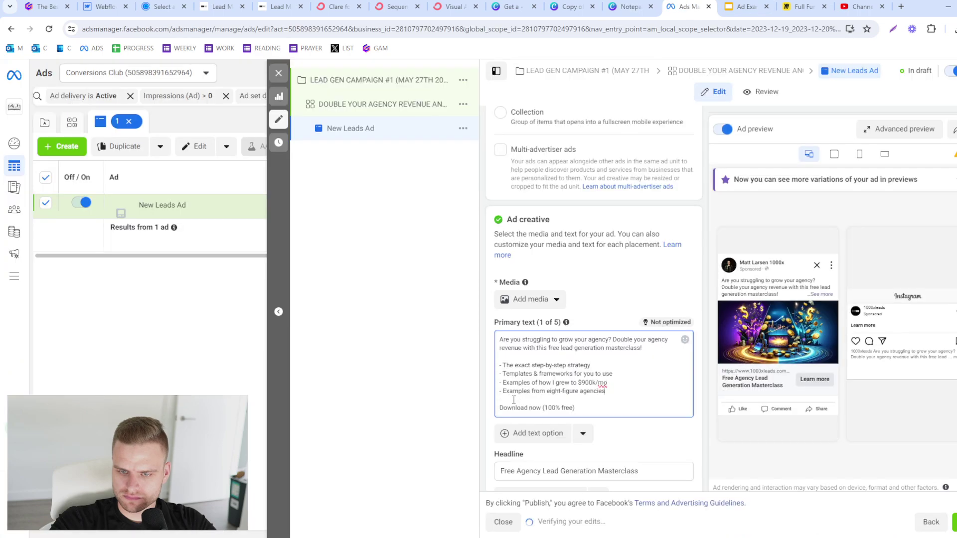
Step: Rename the ad as "NOTEPAD AD"
scroll(558, 363, up, 10)
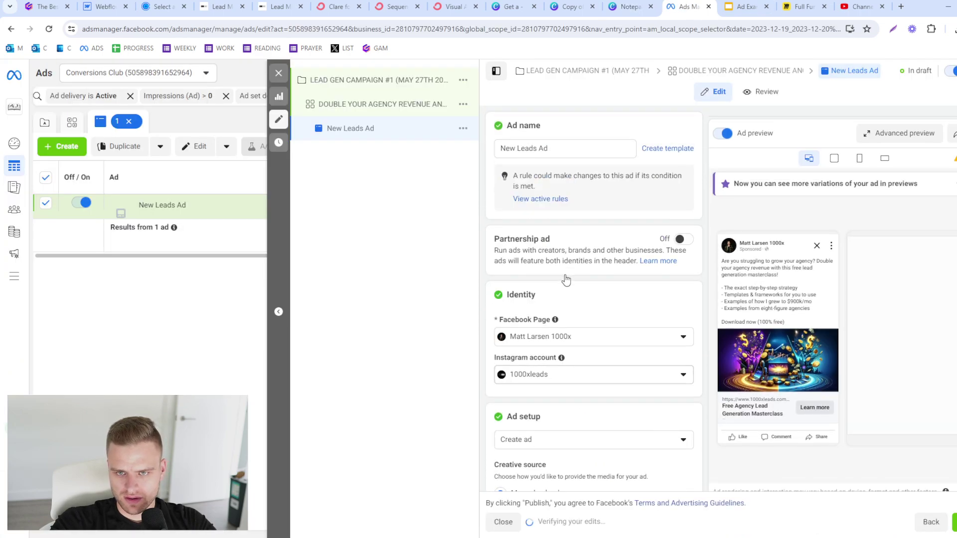
scroll(567, 279, down, 2)
scroll(567, 279, down, 10)
scroll(558, 287, up, 6)
scroll(548, 291, down, 3)
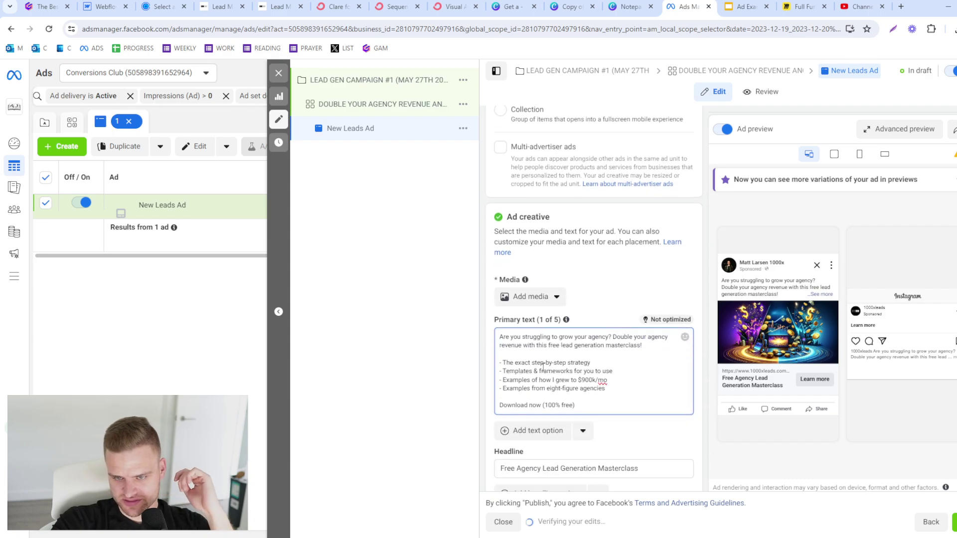
scroll(623, 212, up, 12)
click(562, 147)
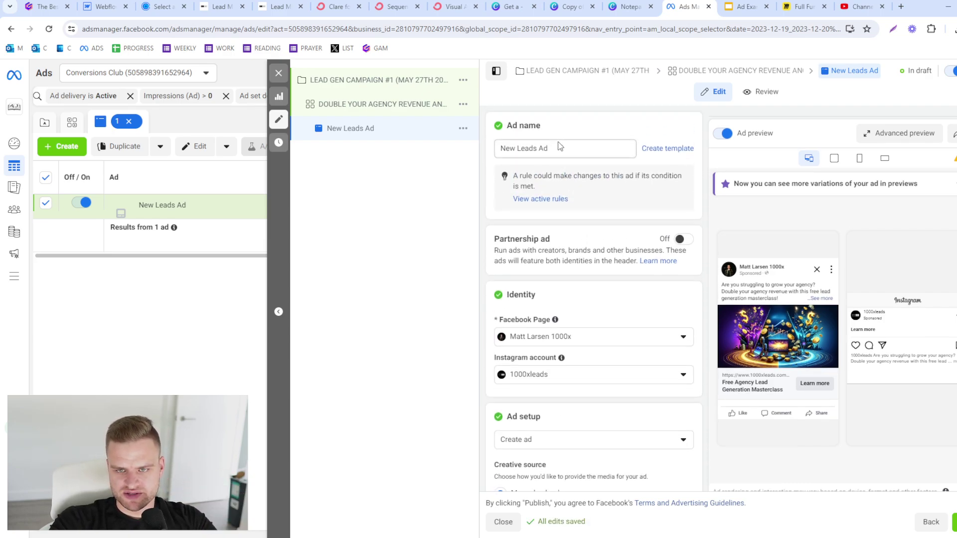
key(ctrl+a)
text(NOTEPA)
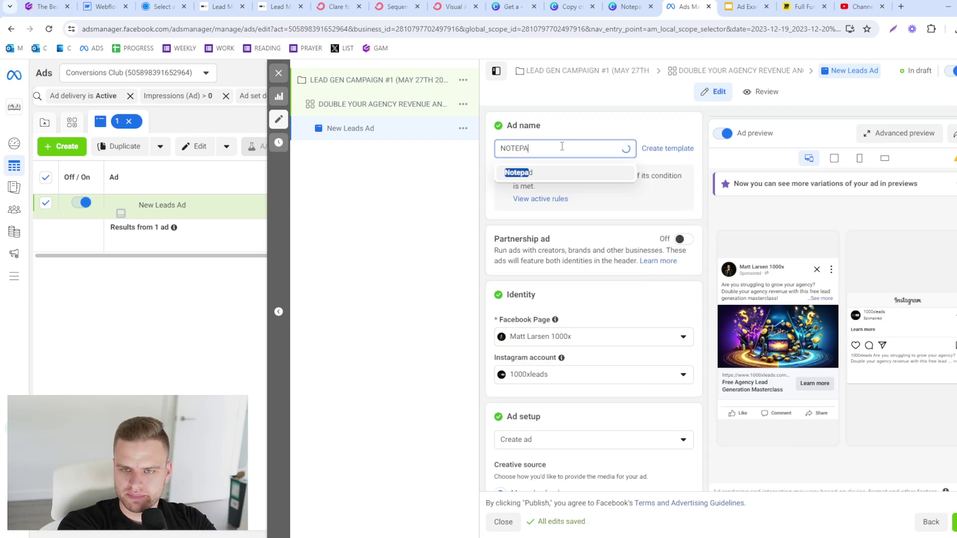
text(D AD)
Step: Add the "Double Your Agency Revenue" Notepad App image as the ad's media, using the Original crop for Stories and Reels, Apps and sites
scroll(546, 201, down, 10)
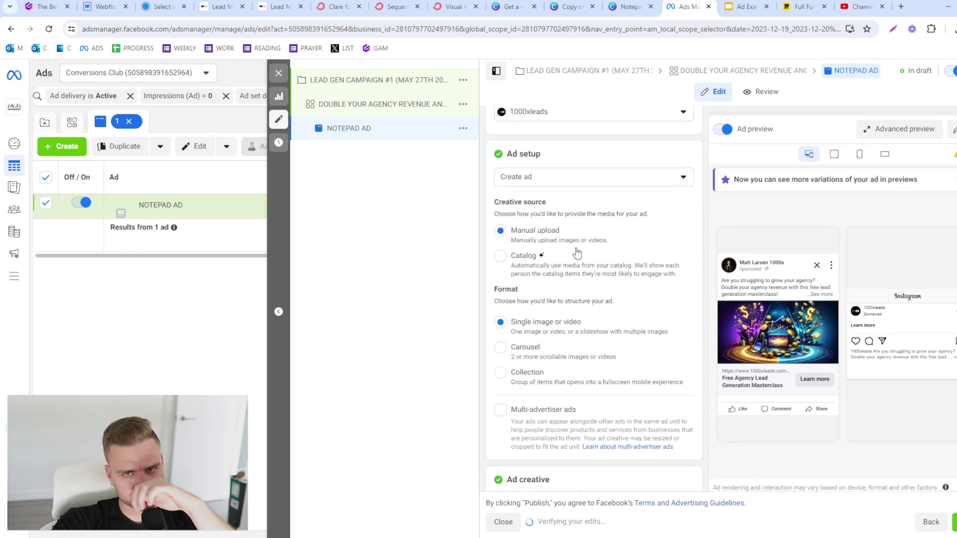
click(529, 346)
click(533, 374)
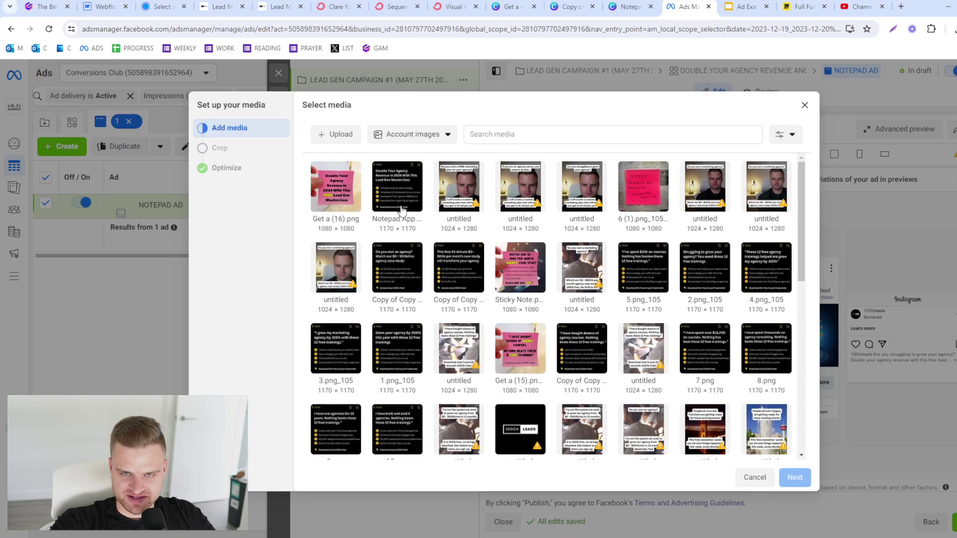
click(398, 212)
click(794, 477)
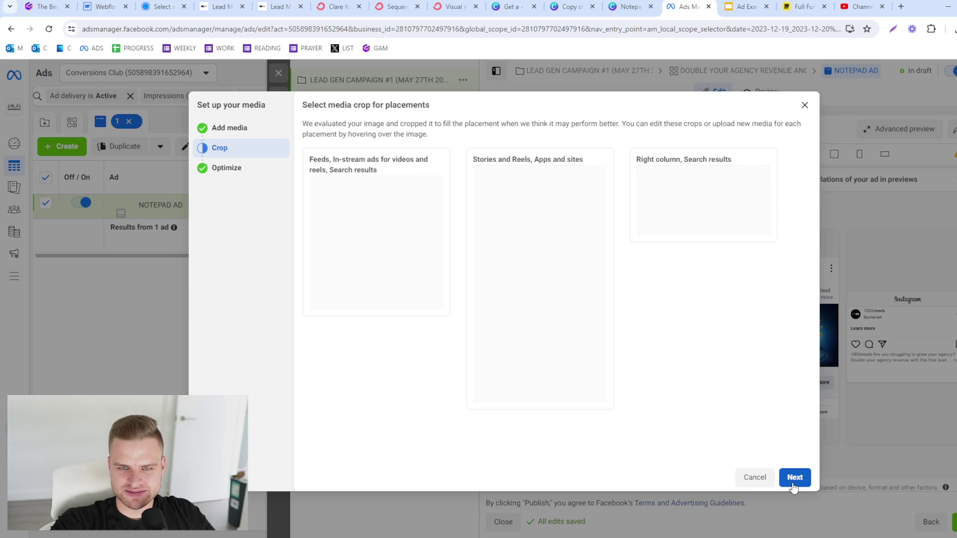
click(476, 173)
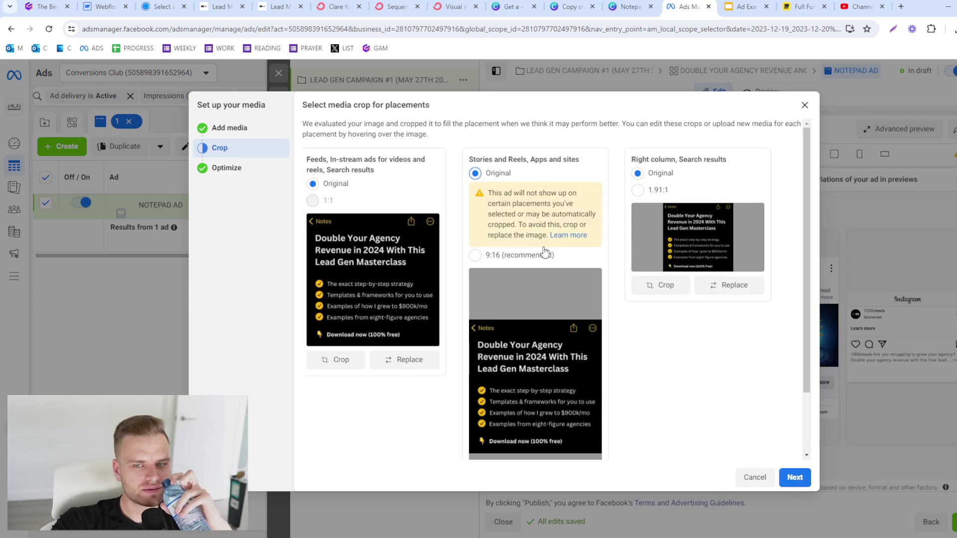
click(794, 478)
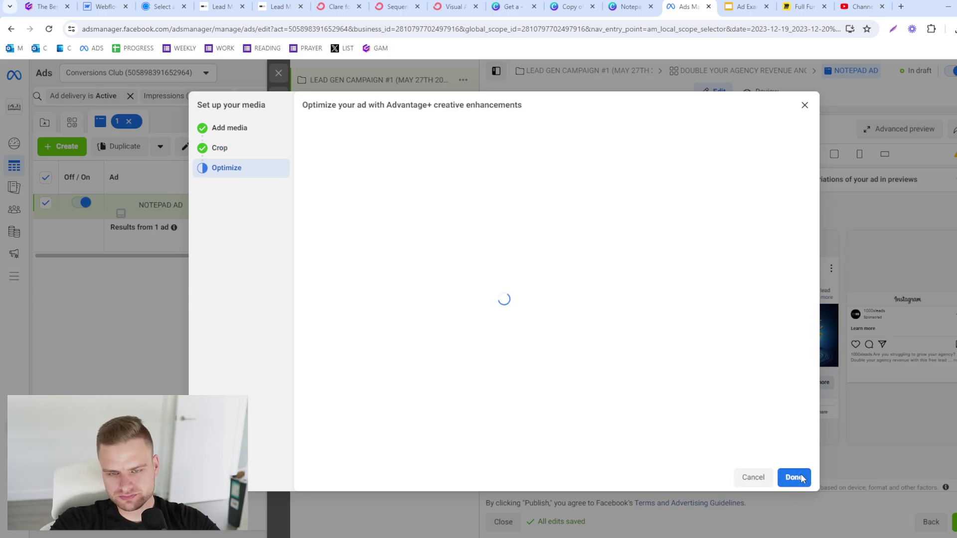
click(795, 478)
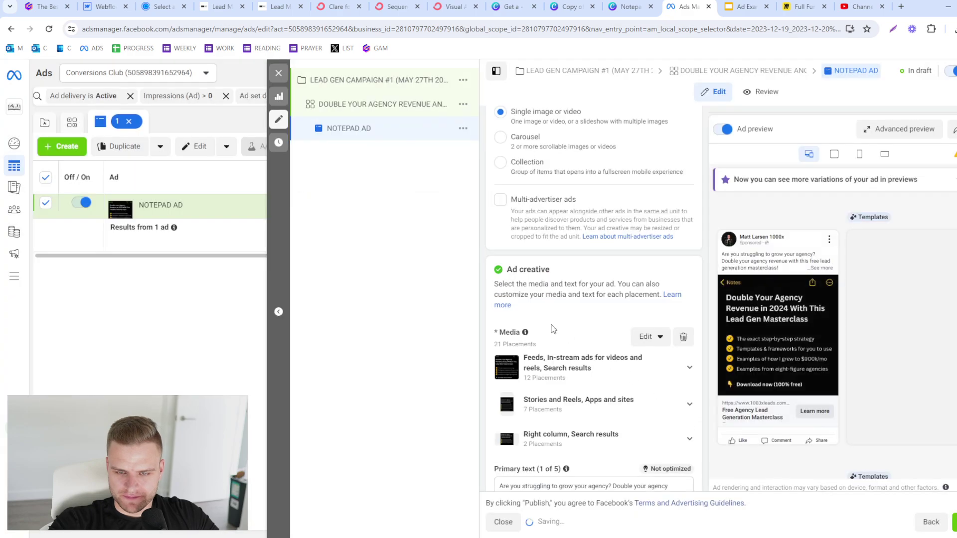
Step: Quick duplicate NOTEPAD AD, and quick duplicate the resulting copy, for two additional ads in the ad set
click(462, 129)
click(473, 170)
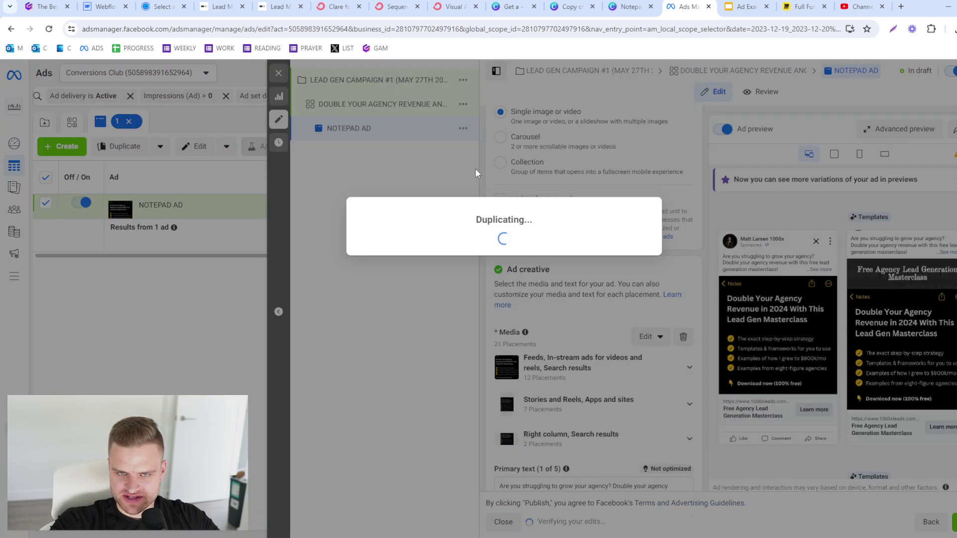
click(463, 176)
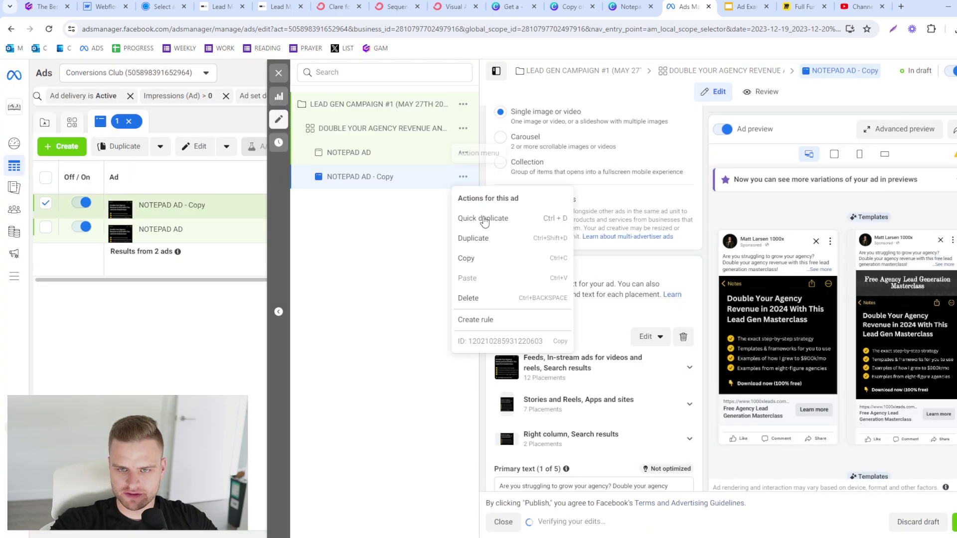
click(483, 219)
Step: Rename the first ad copy as "STICKY NOTE AD"
click(406, 177)
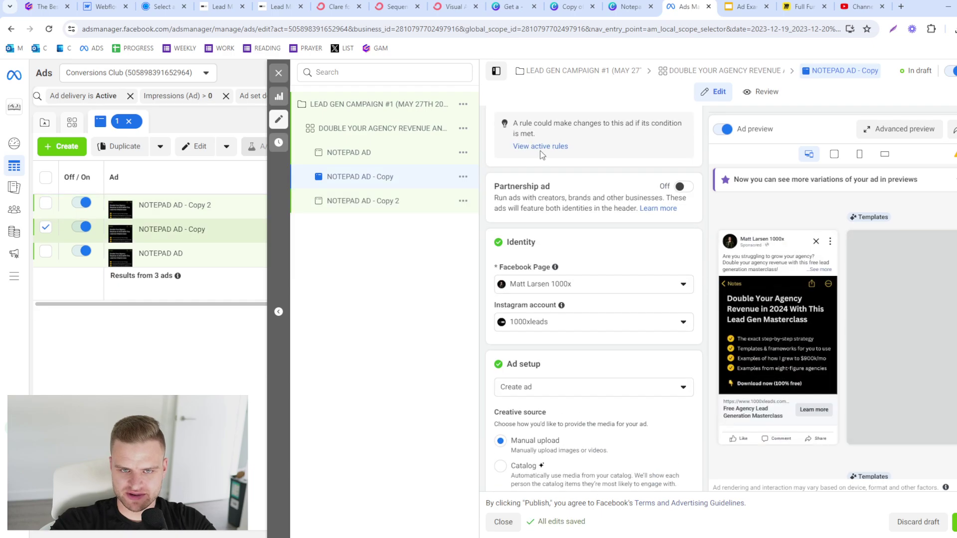
triple_click(562, 145)
text(STI)
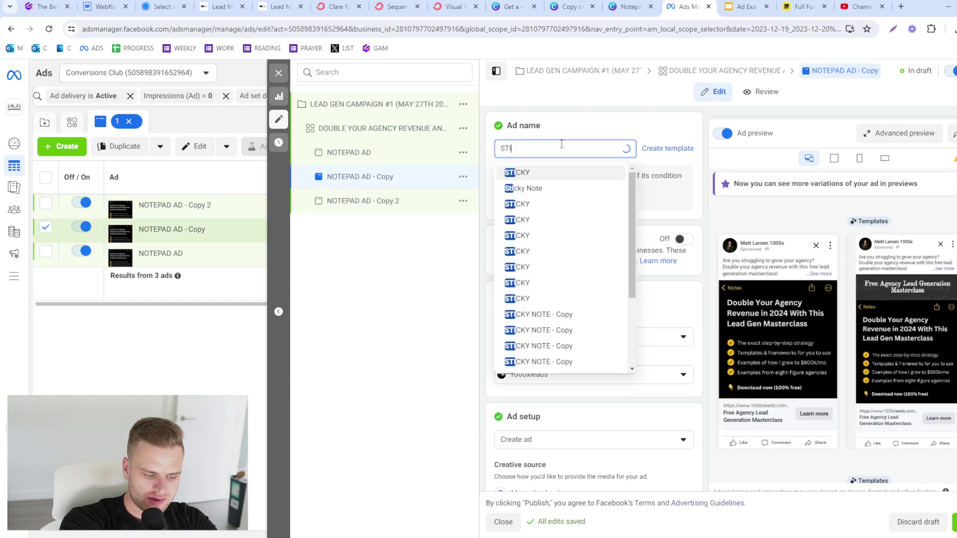
text(CKY NOTE AD)
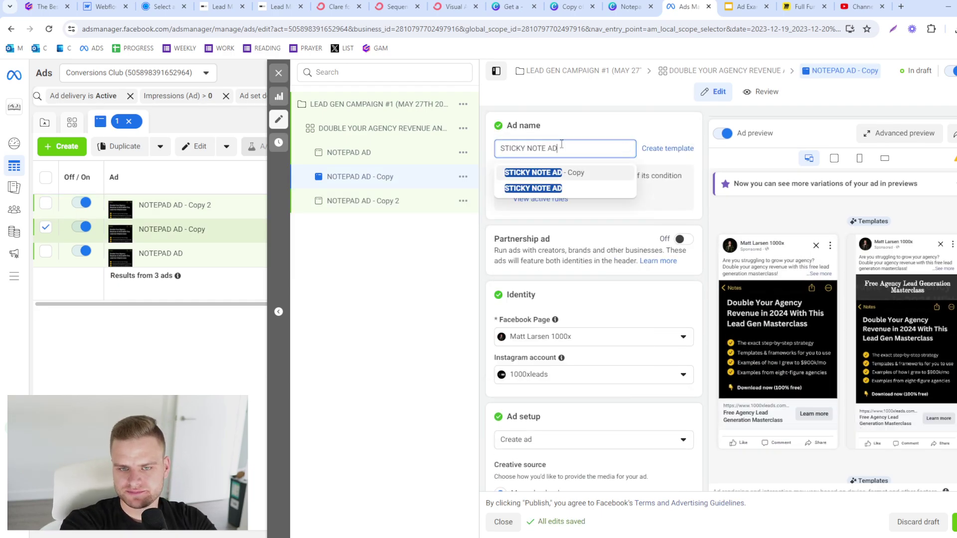
Step: Rename the second ad copy as "VIDEO WITH TEXT OVERLAY AD"
click(402, 202)
triple_click(559, 145)
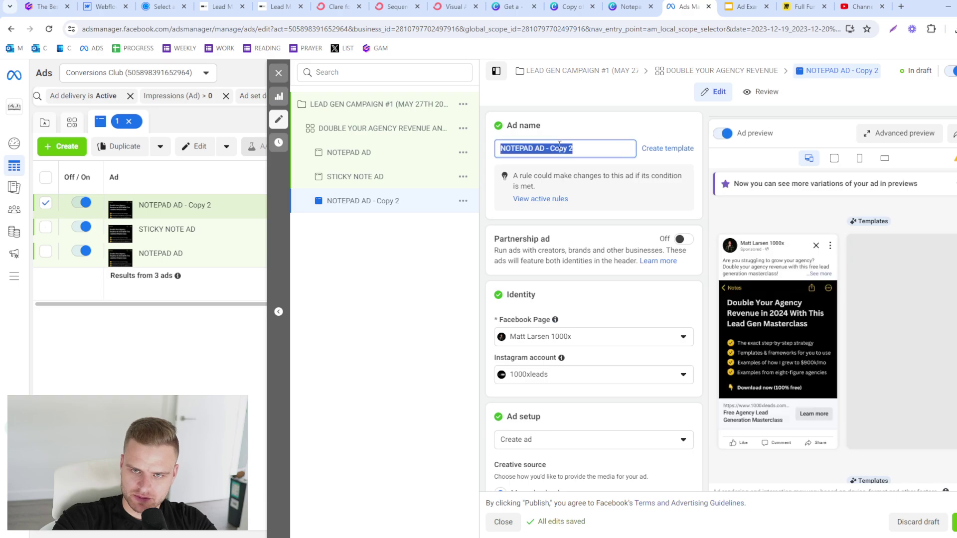
text(VIDEO WITH TEXT OVERLAY AD)
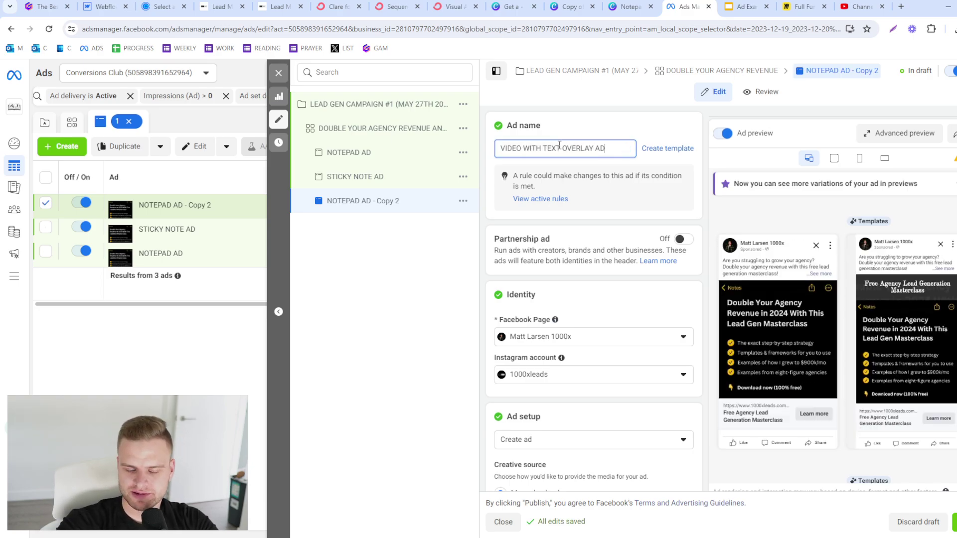
Step: Replace the media of STICKY NOTE AD with the pink sticky note image "Get a (16).png", using the Original crop for Stories and Reels, Apps and sites
click(391, 177)
scroll(597, 319, down, 10)
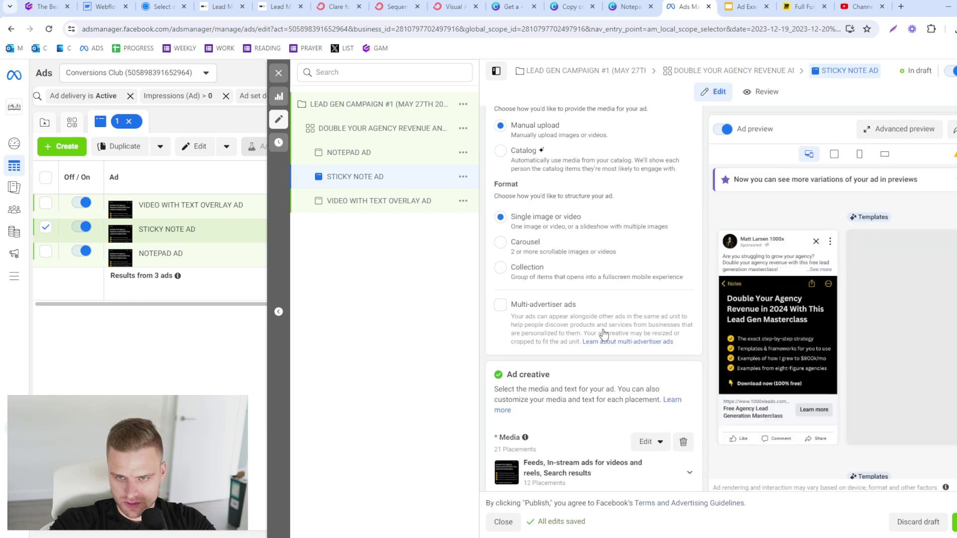
click(683, 336)
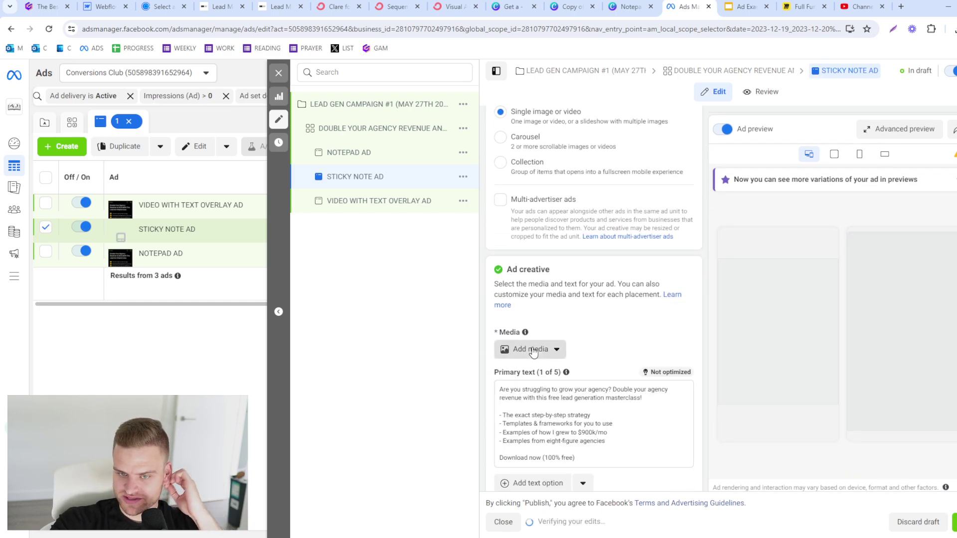
click(530, 348)
click(535, 373)
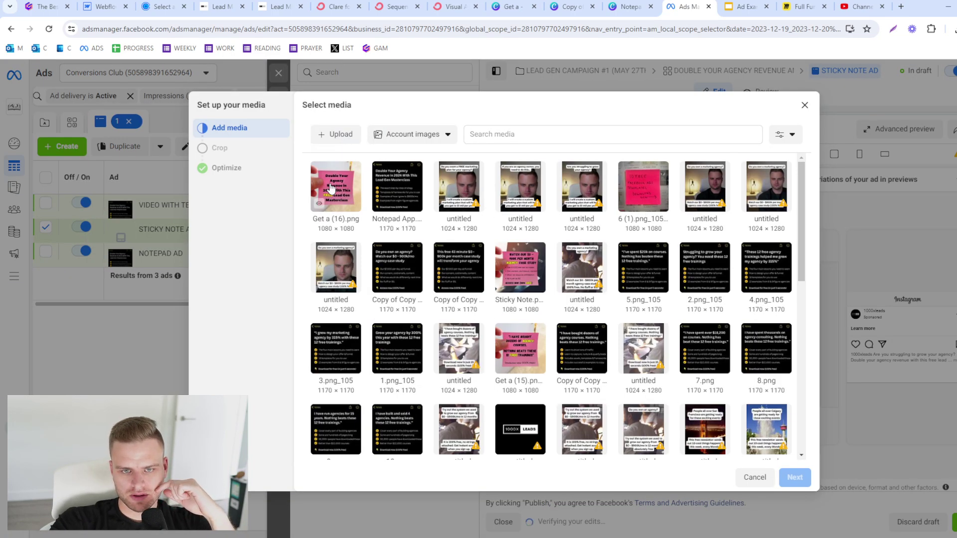
click(793, 477)
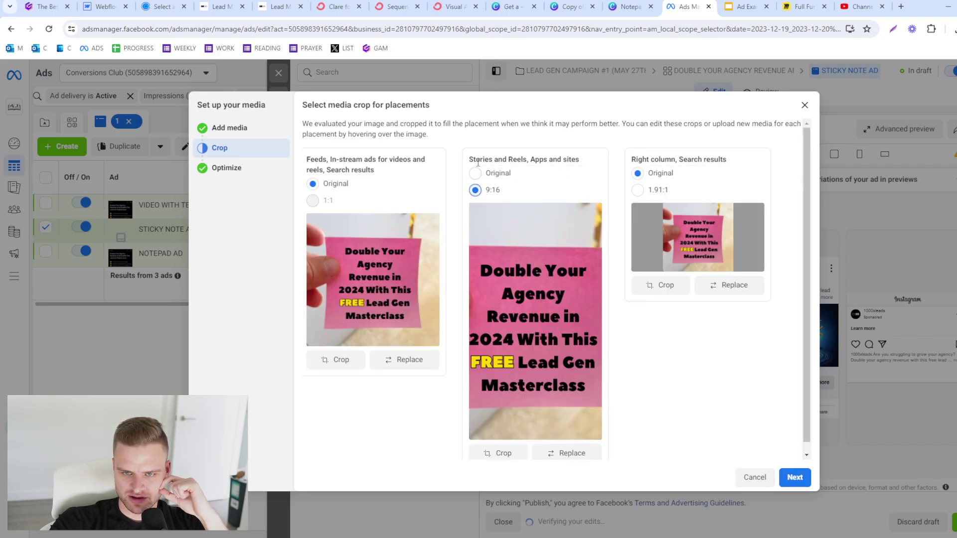
click(501, 173)
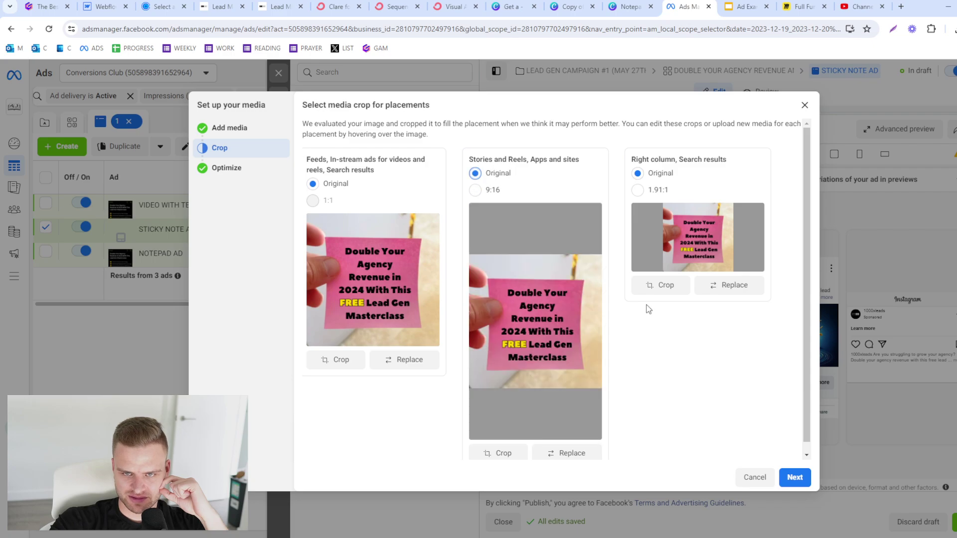
click(794, 478)
click(795, 477)
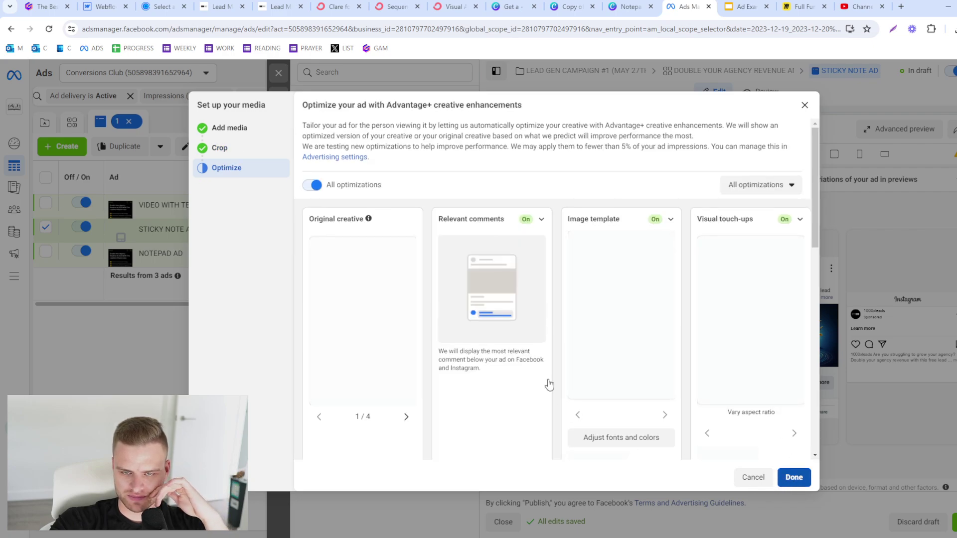
Step: Replace the media of VIDEO WITH TEXT OVERLAY AD with the video "Copy of Overlay.mp4", keeping the Original crop for all placements
click(403, 201)
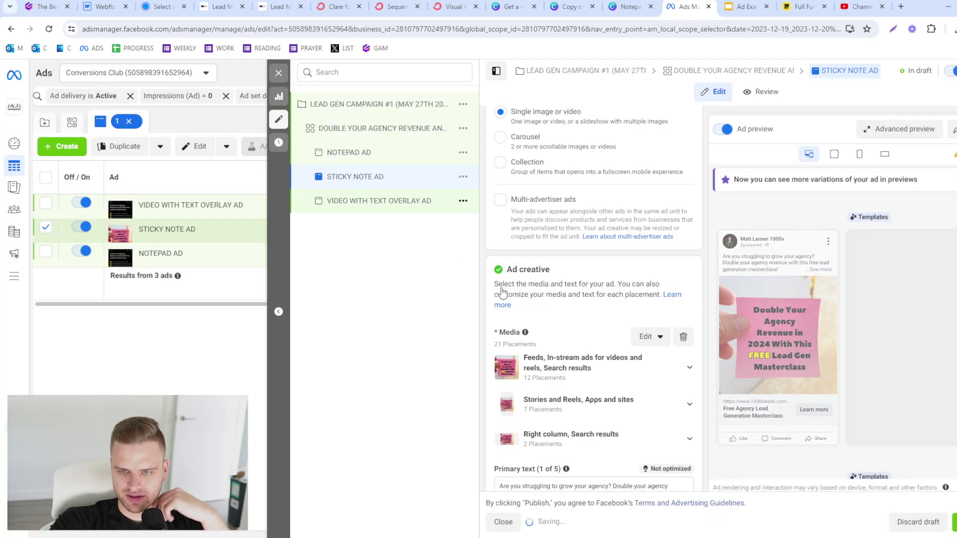
click(684, 337)
click(552, 351)
click(538, 391)
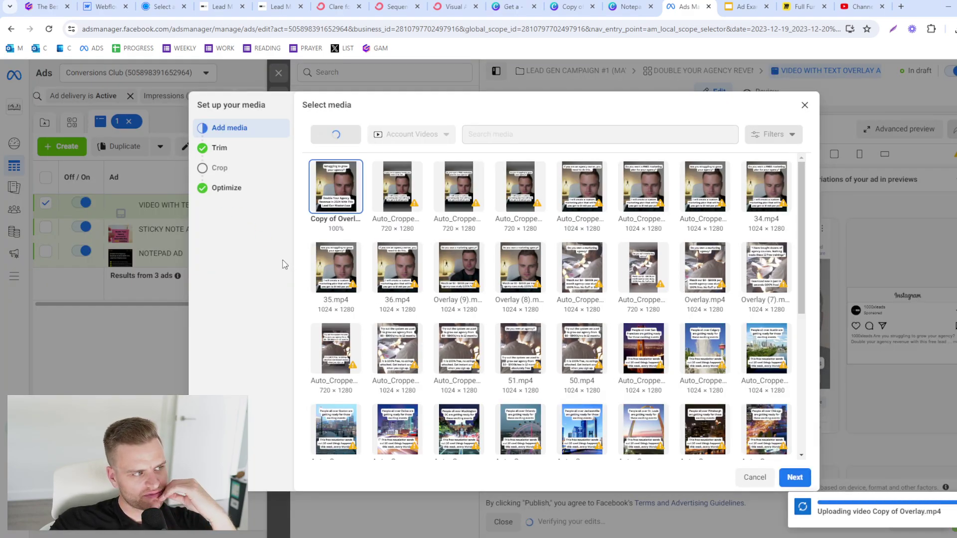
click(793, 477)
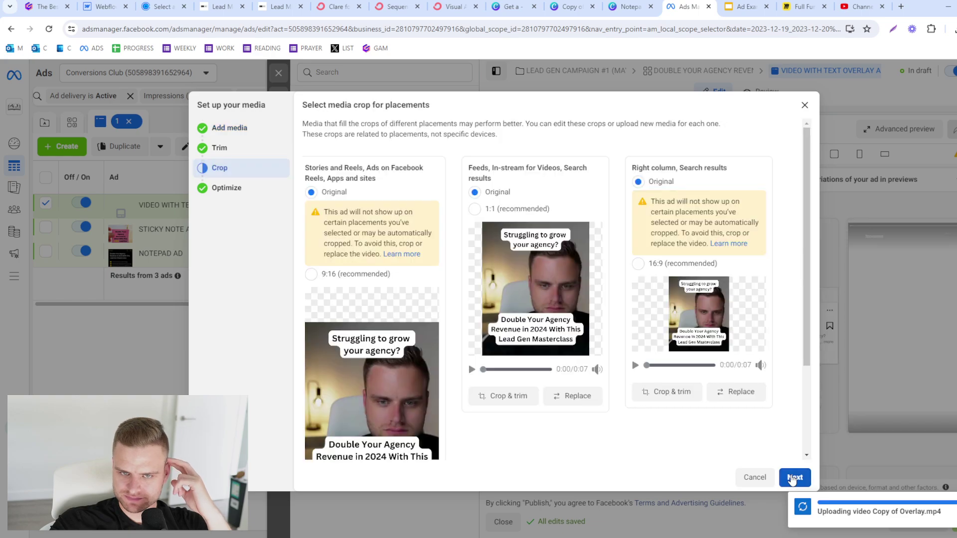
click(794, 478)
click(793, 478)
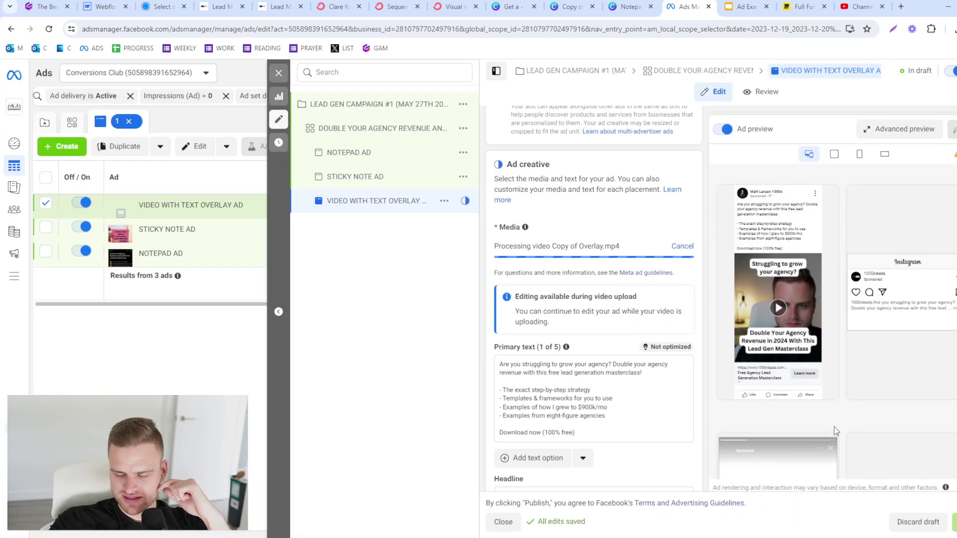
Step: Check the video ad's placement previews and the budget and schedule of the DOUBLE YOUR AGENCY REVENUE ANGLE ad set
scroll(776, 409, down, 5)
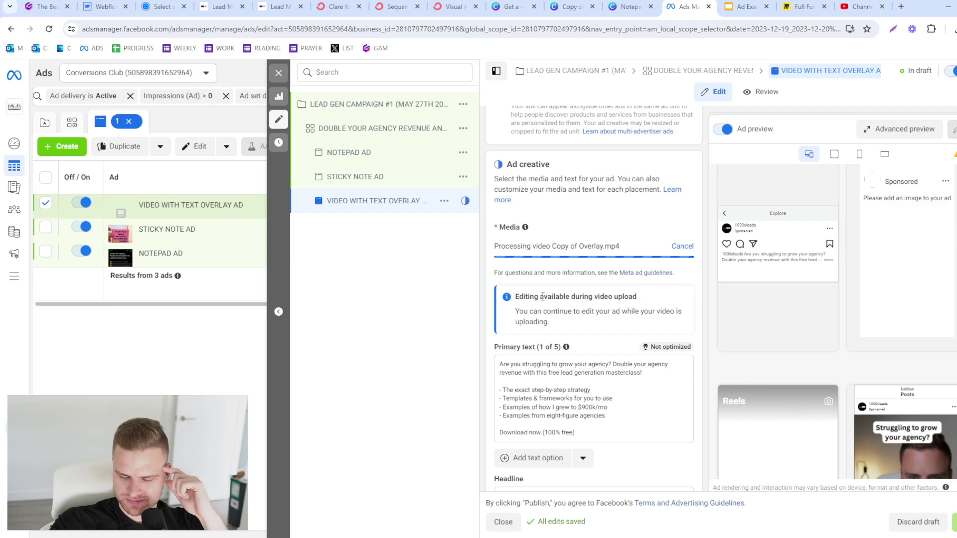
scroll(542, 296, up, 6)
click(397, 131)
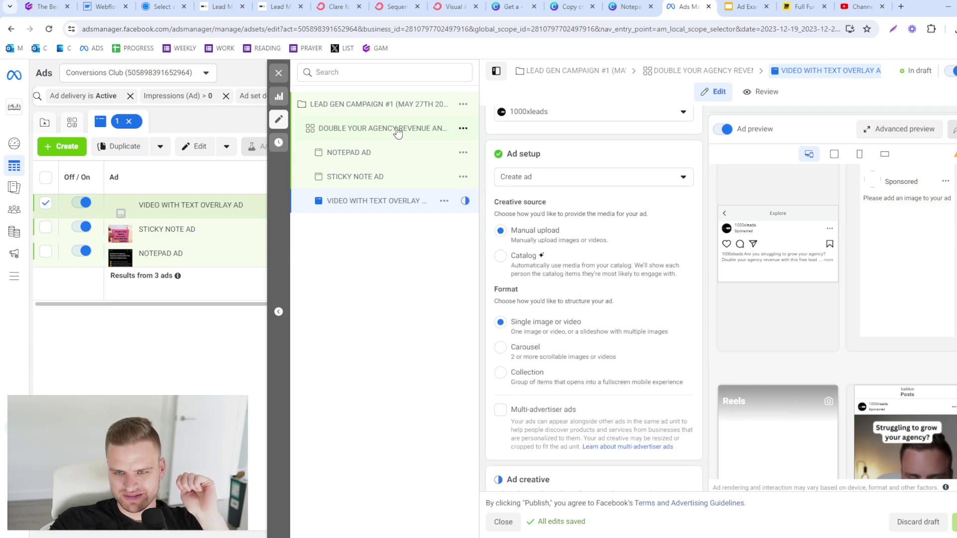
scroll(689, 342, down, 12)
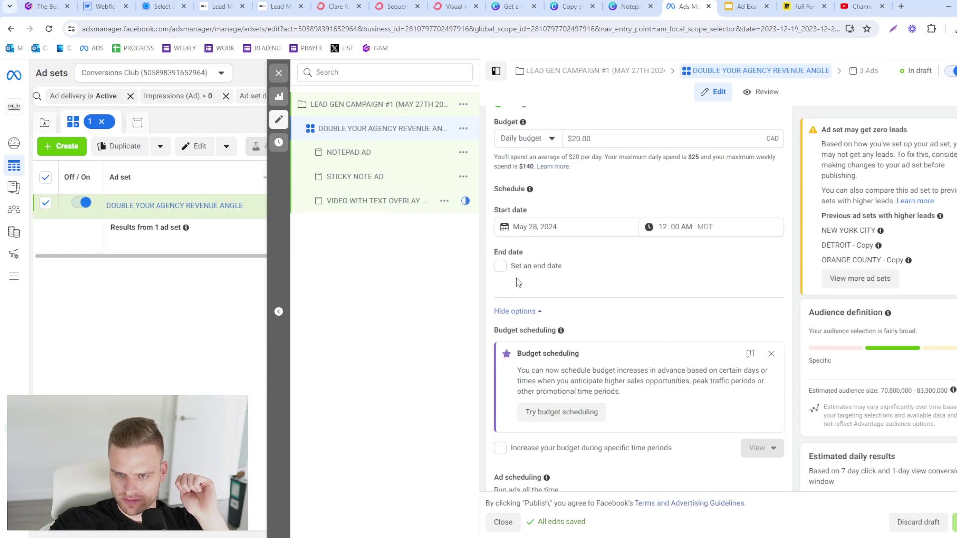
Step: Publish the campaign with the VIDEO WITH TEXT OVERLAY AD without adjustments, and publish the remaining STICKY NOTE AD and NOTEPAD AD drafts
click(329, 201)
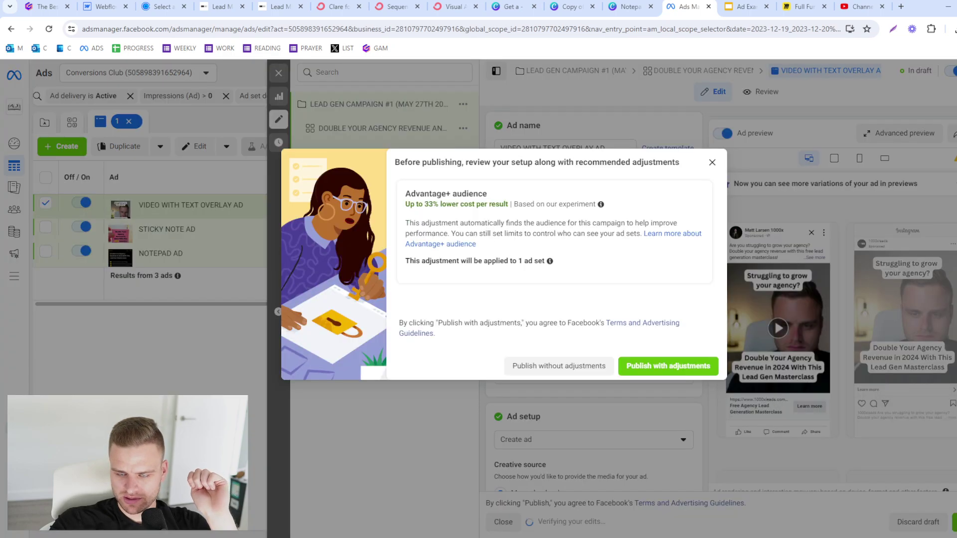
click(564, 367)
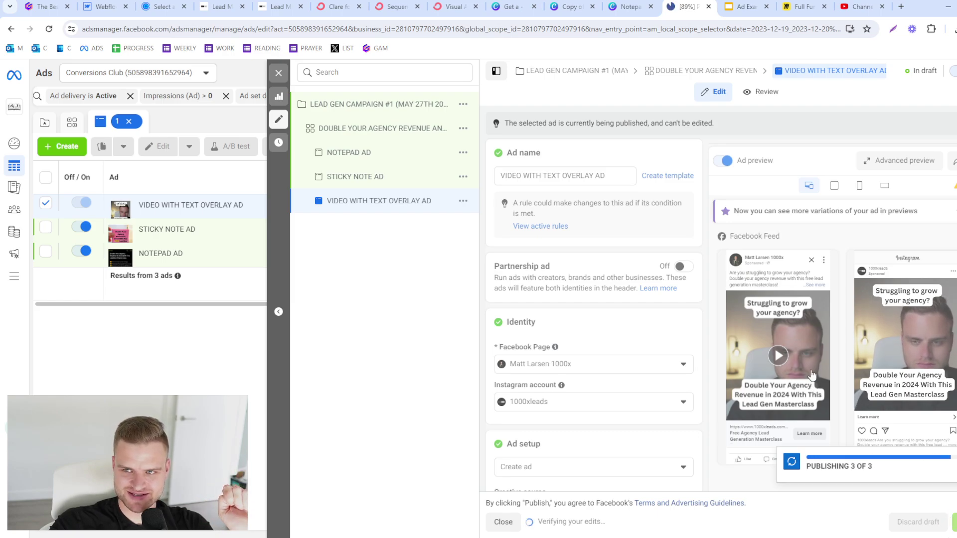
click(278, 72)
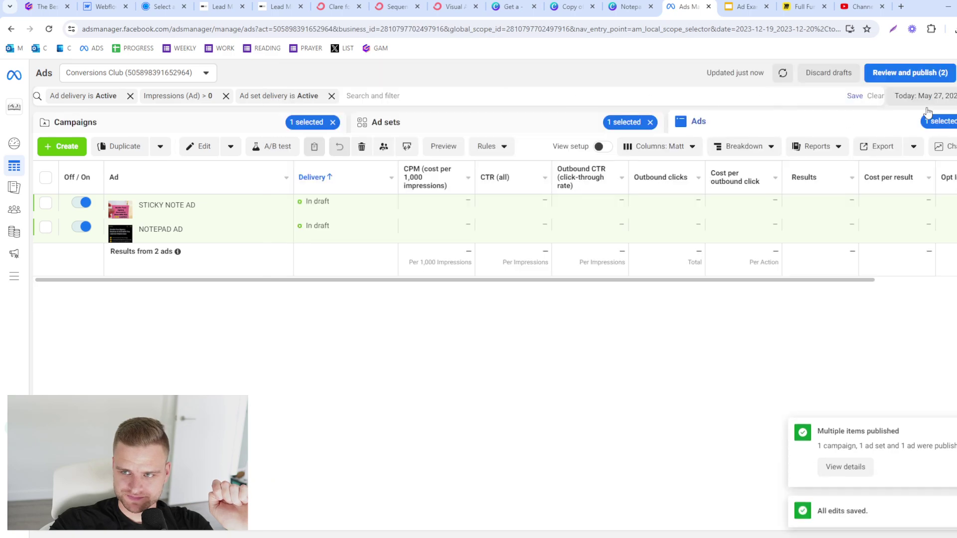
click(910, 72)
click(671, 340)
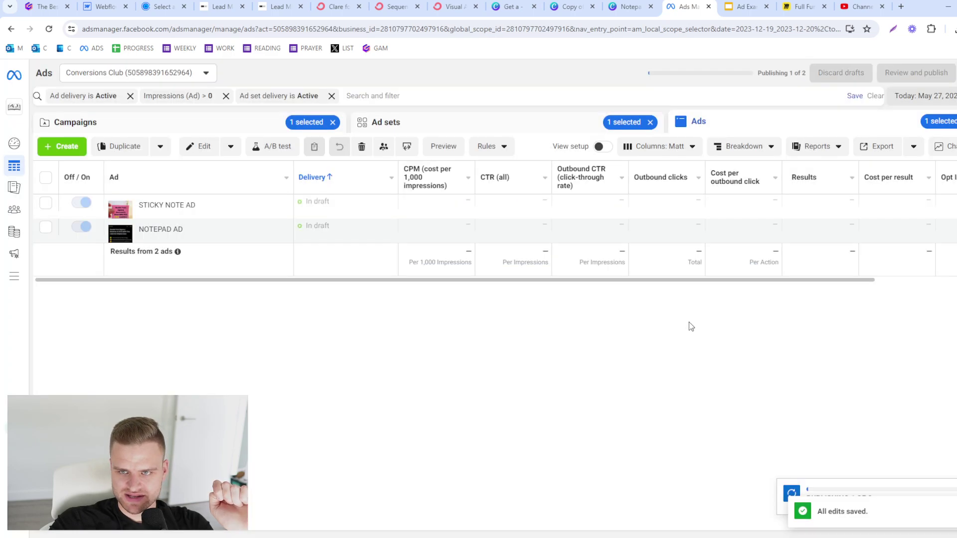
Step: Switch to the Ad Example presentation and highlight the entire "What We Will Need" bullet list in green
key(ctrl+Tab)
drag(337, 238, 273, 231)
key(ctrl+z)
click(278, 169)
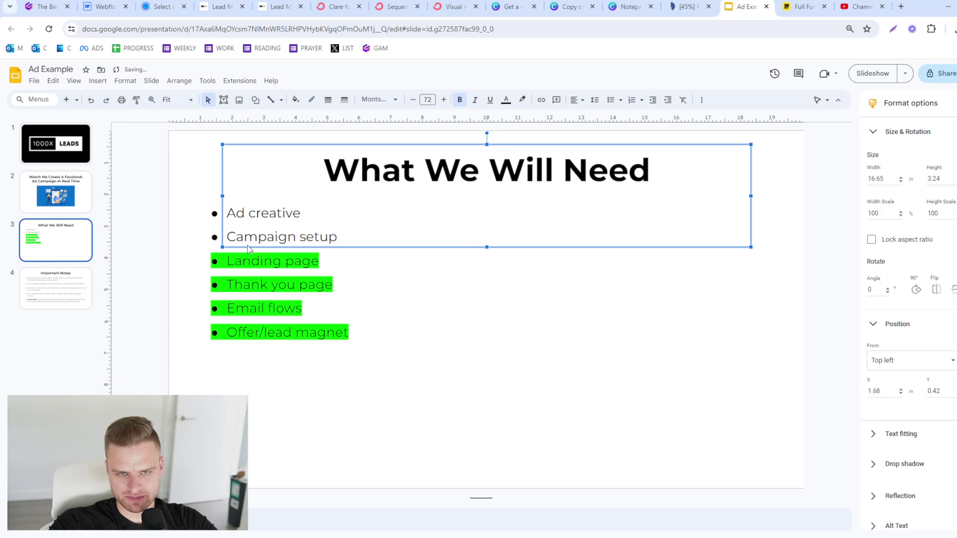
double_click(259, 238)
key(ctrl+a)
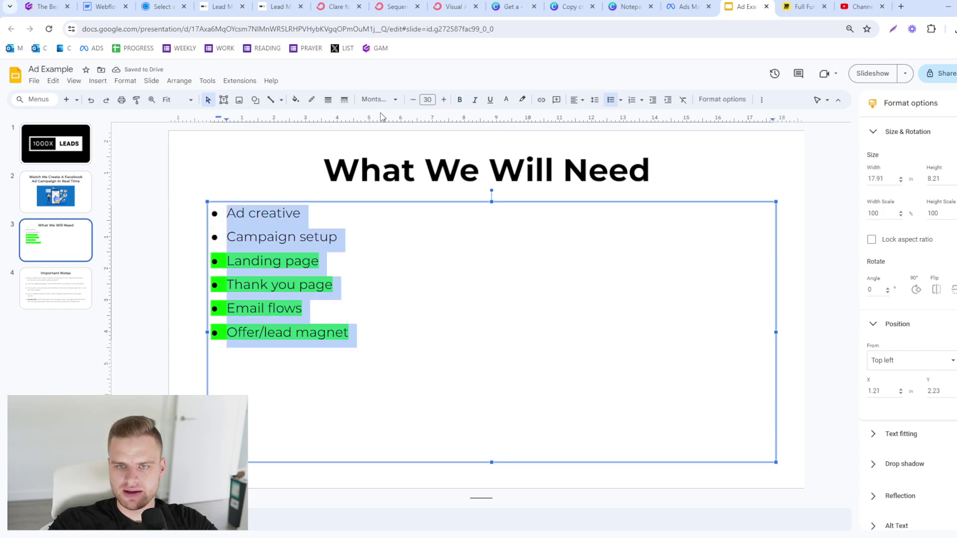
click(522, 99)
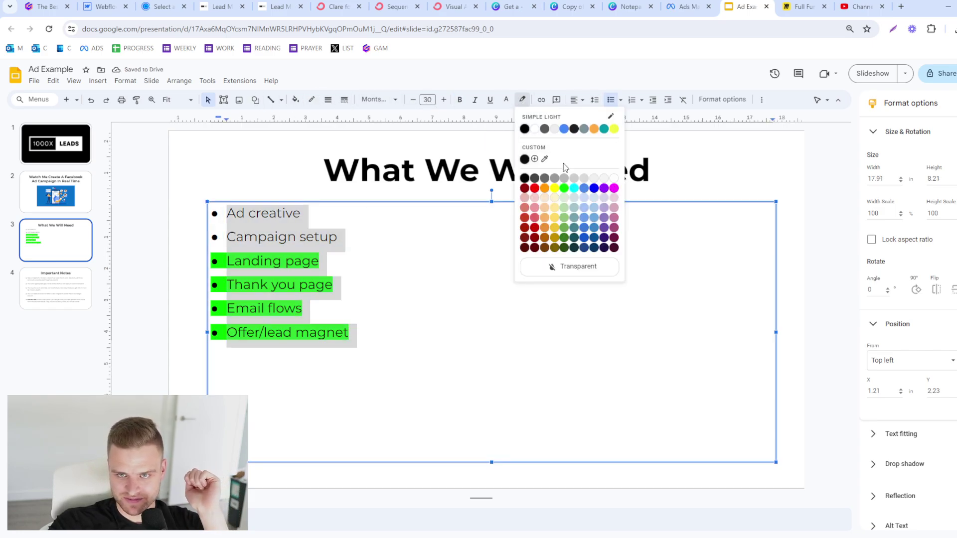
click(564, 189)
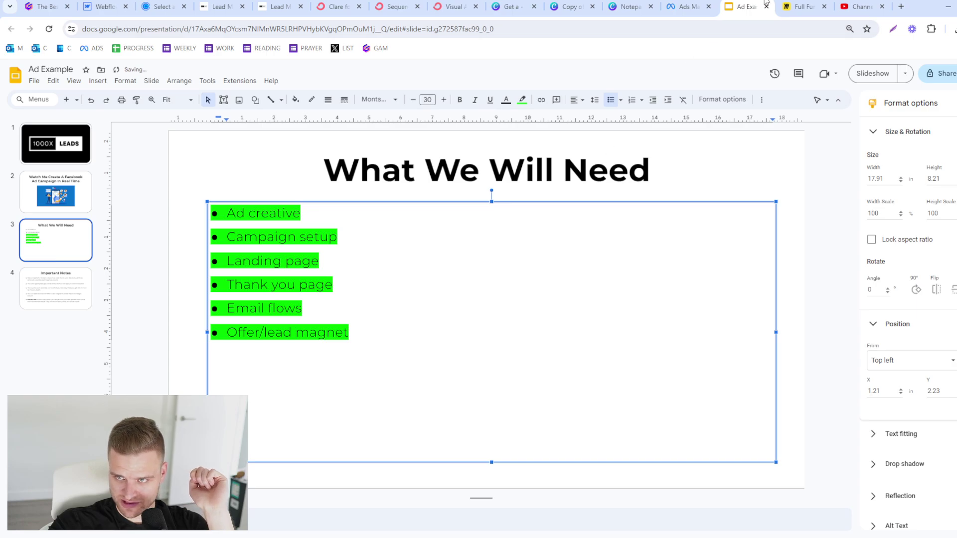
Step: Return to Ads Manager and remove the ad delivery, impressions and ad set delivery filters from the ads list
click(703, 4)
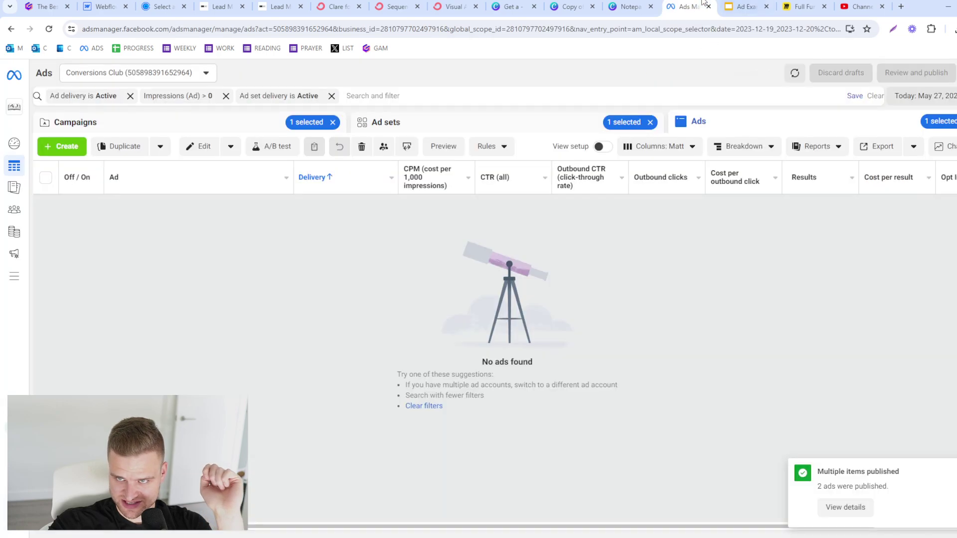
click(130, 96)
click(134, 97)
click(142, 95)
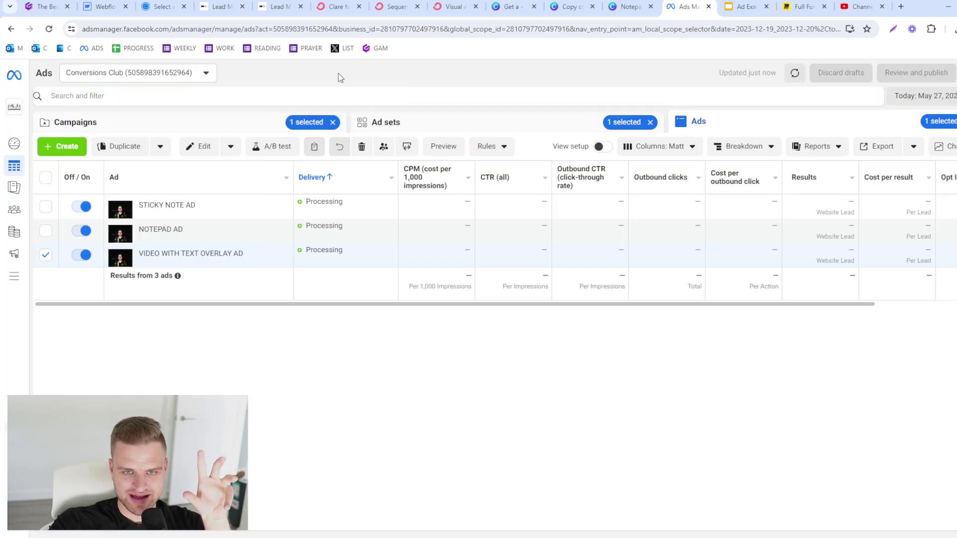
Step: Look through the published campaign from campaign level down to its ad set and ads, dismissing the Meta Marketing Pro offer
click(424, 129)
click(222, 128)
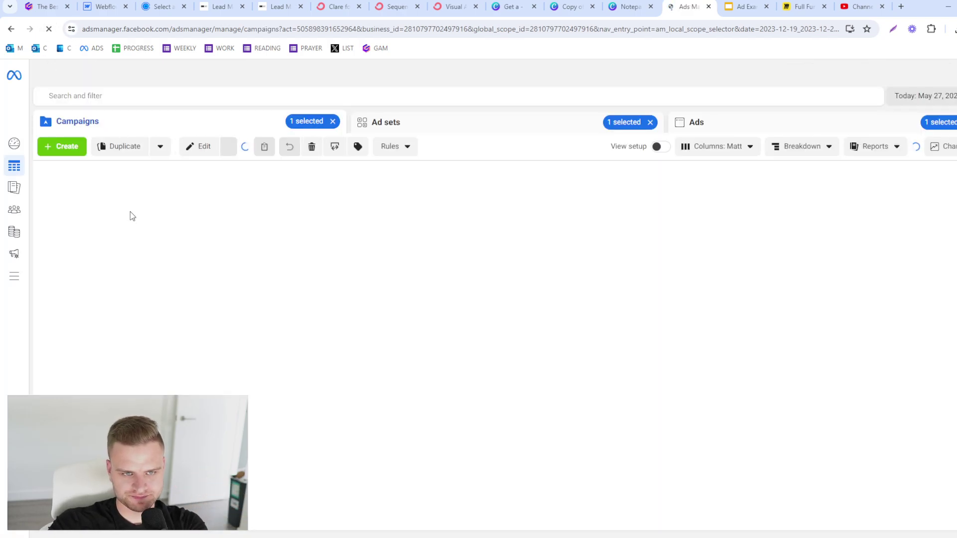
click(144, 229)
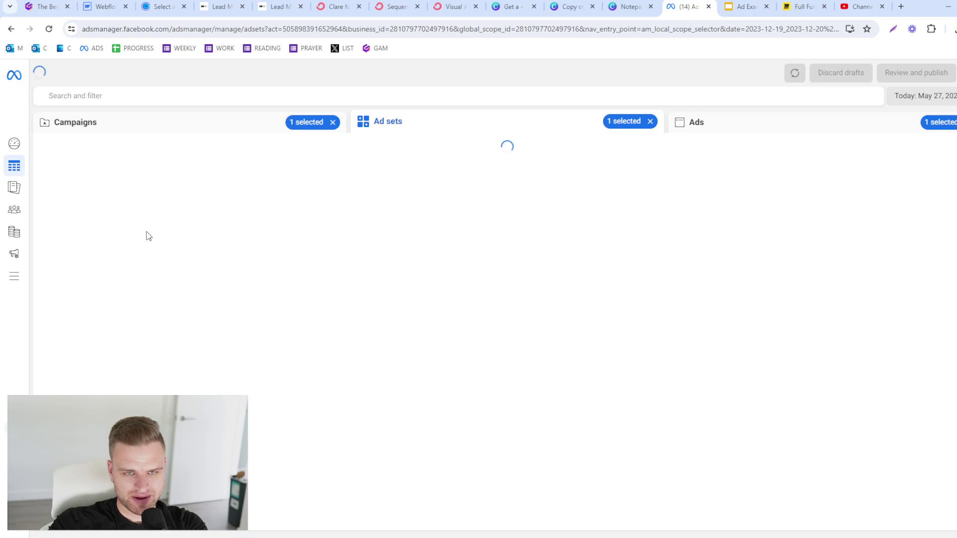
click(142, 205)
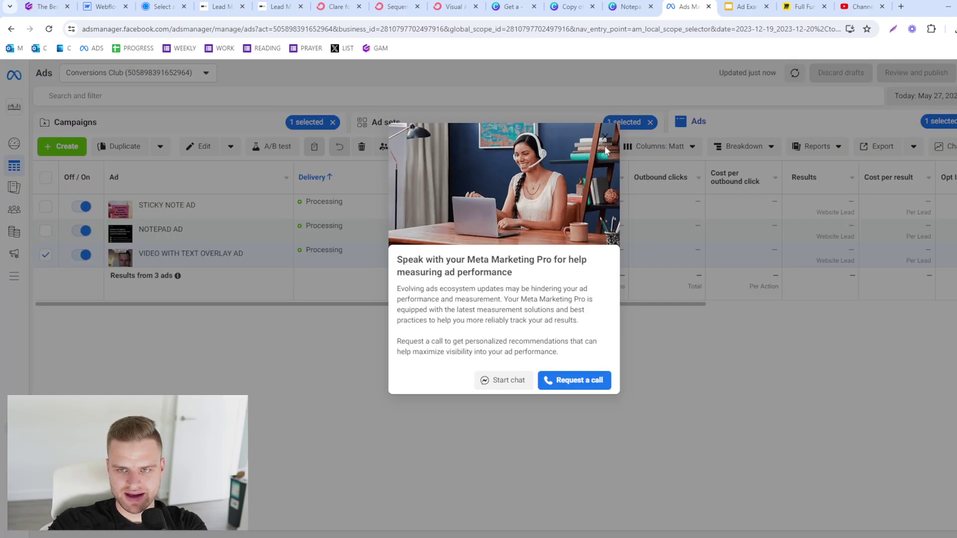
click(604, 136)
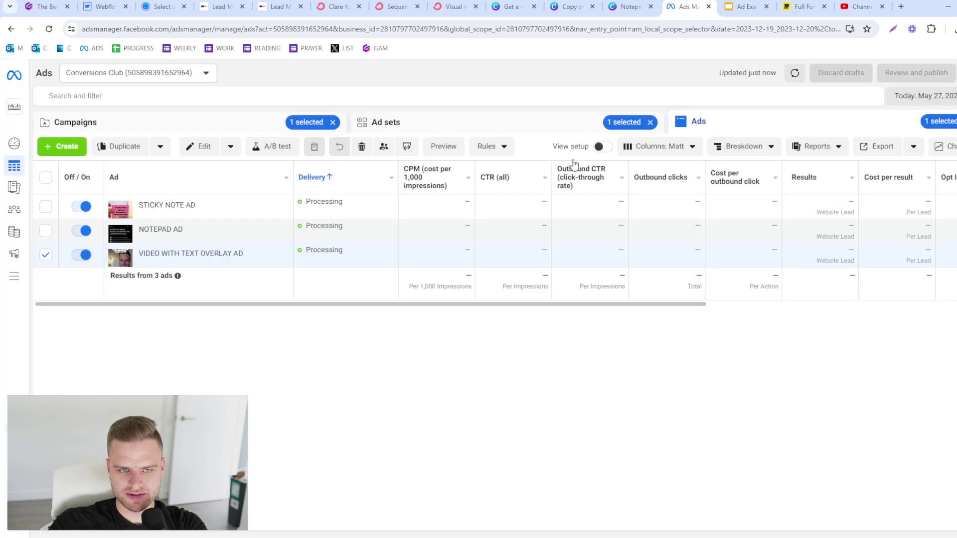
Step: Switch to the lead magnet landing page, fill in the email address, and request the masterclass
click(269, 5)
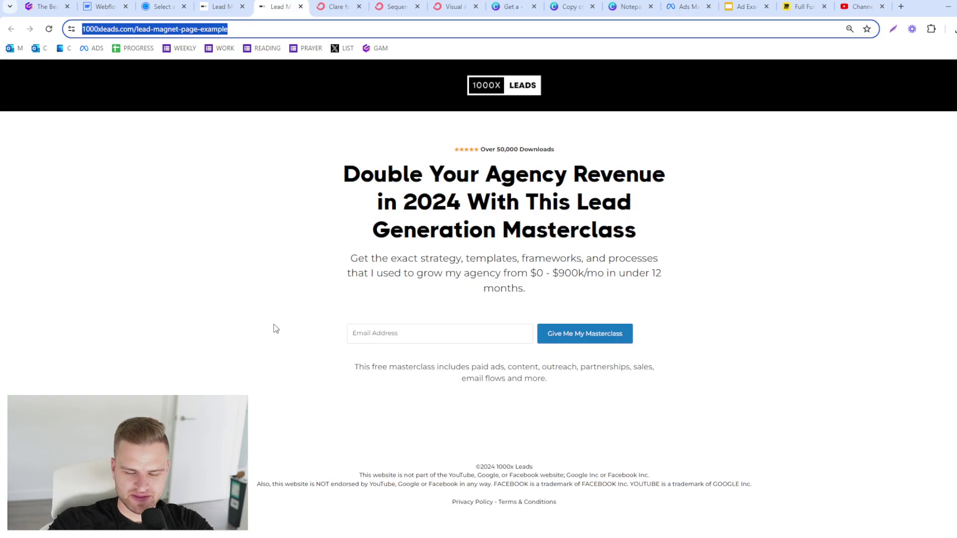
click(380, 338)
key(ctrl+v)
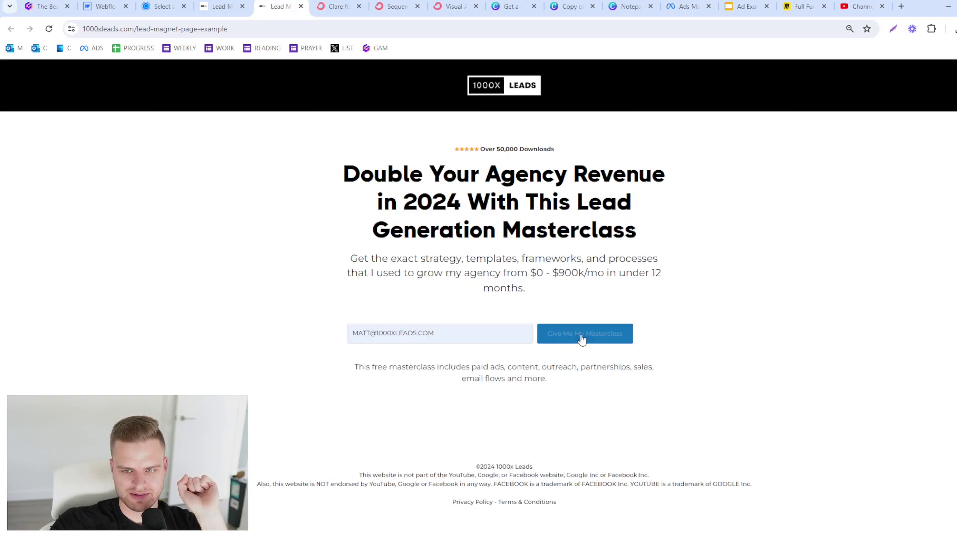
click(581, 339)
Step: Pause the case study video on the thank-you page and open the strategy call booking page
scroll(556, 339, down, 2)
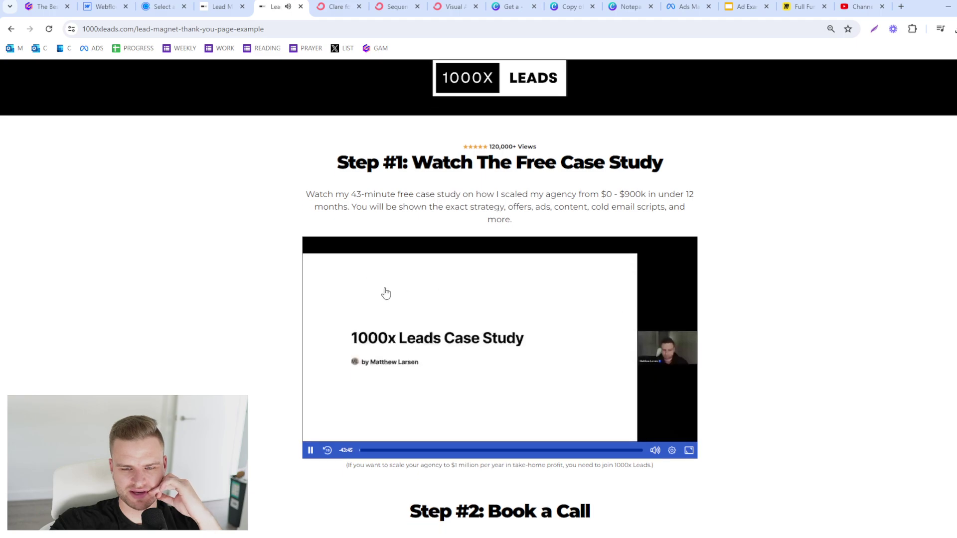
scroll(440, 194, up, 1)
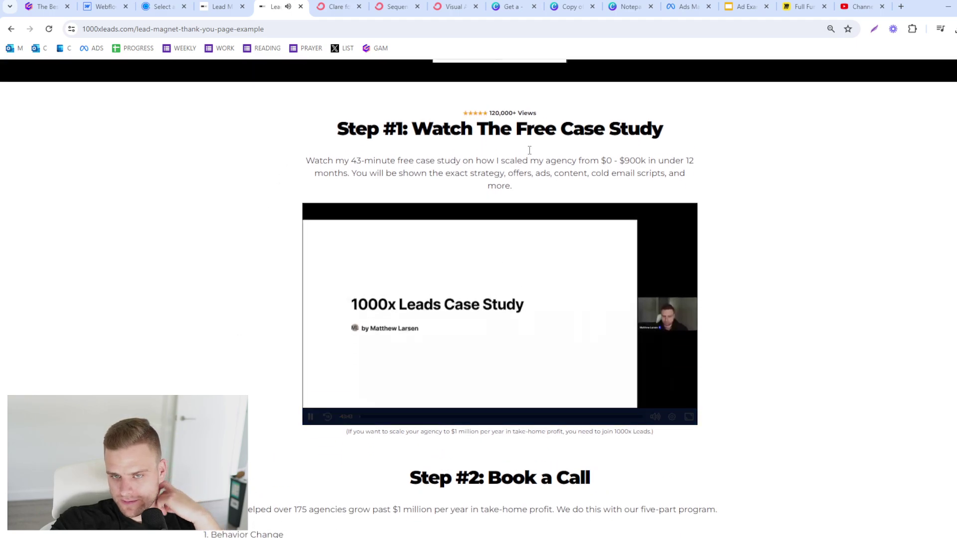
scroll(393, 261, down, 3)
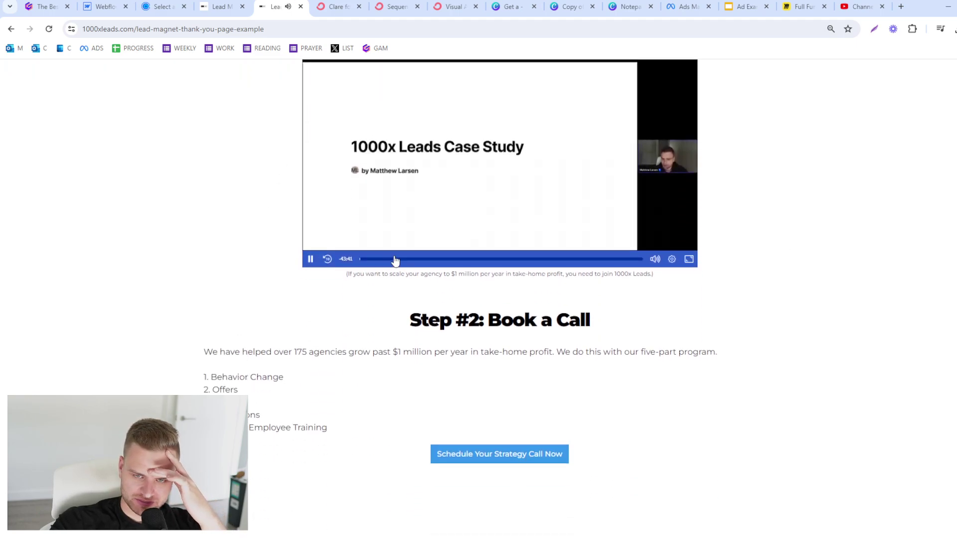
scroll(358, 412, up, 4)
click(312, 471)
scroll(544, 445, down, 6)
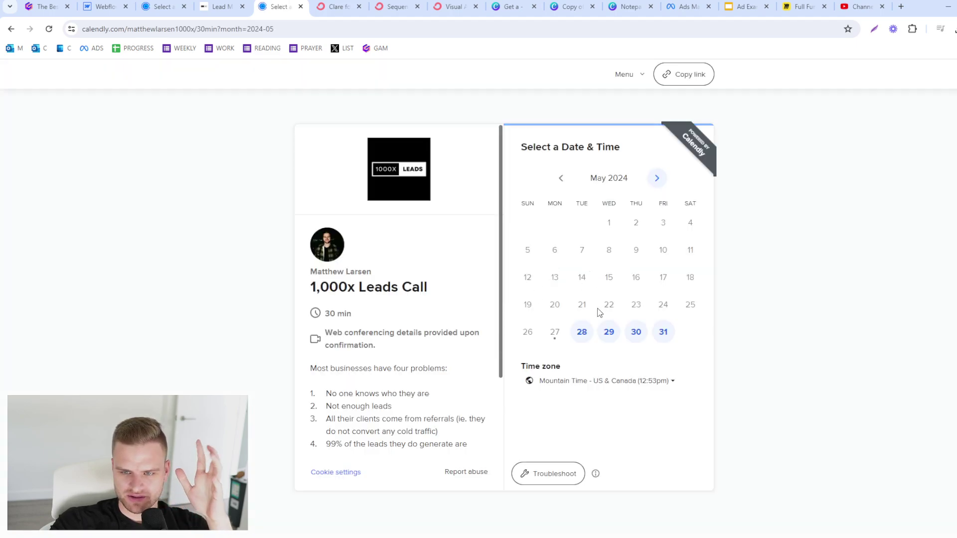
Step: Choose the May 28, 1:00pm slot for the 1,000x Leads Call and examine the questions in its details form
click(582, 331)
click(703, 255)
click(709, 261)
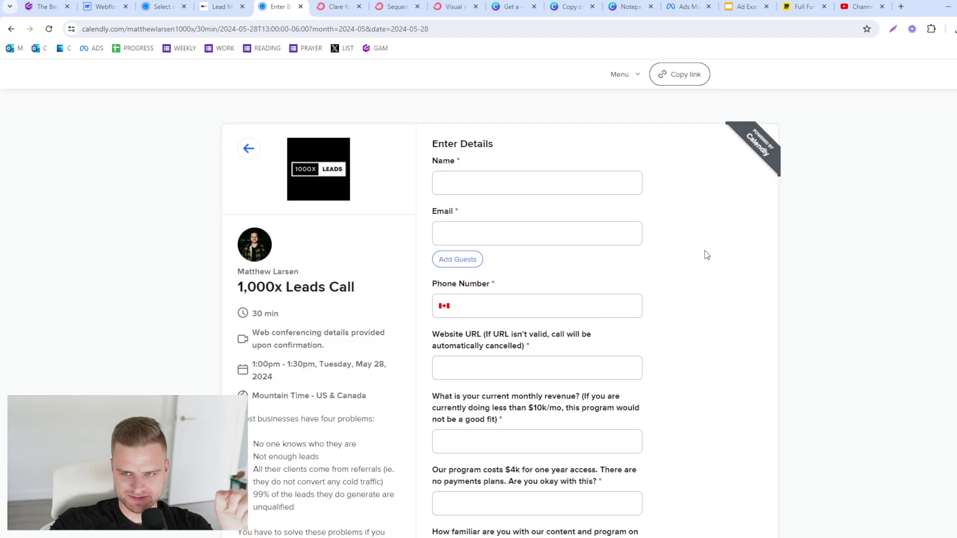
scroll(591, 289, down, 5)
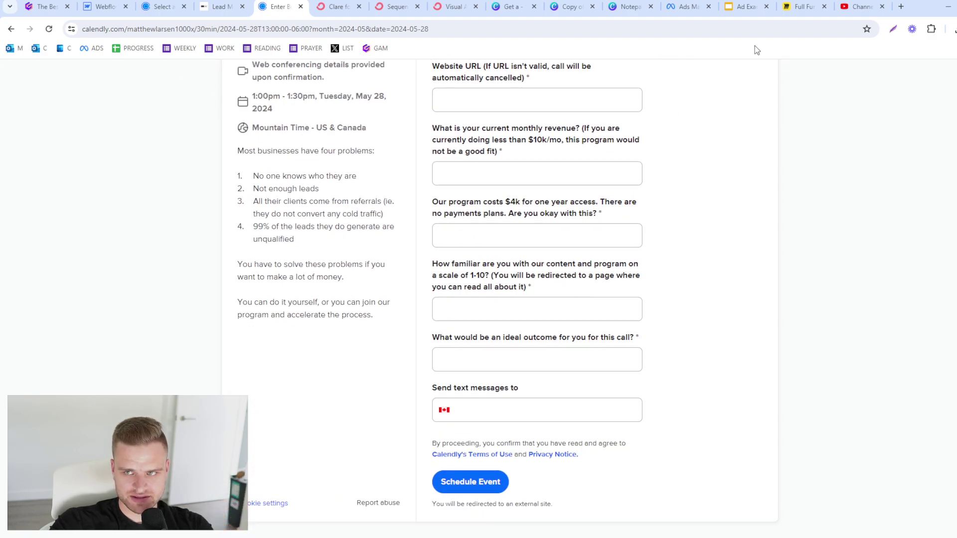
Step: Go back to the list of published ads in Ads Manager
click(745, 6)
click(688, 7)
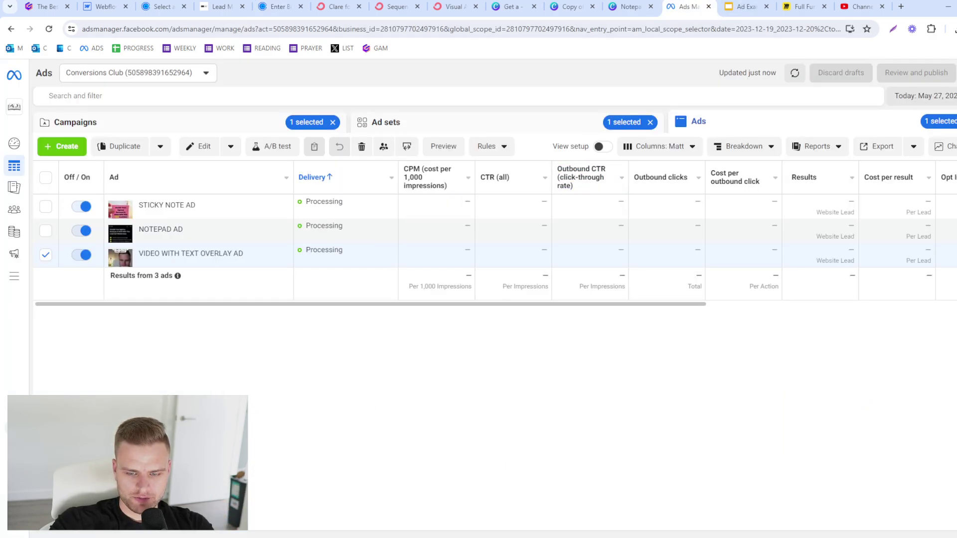